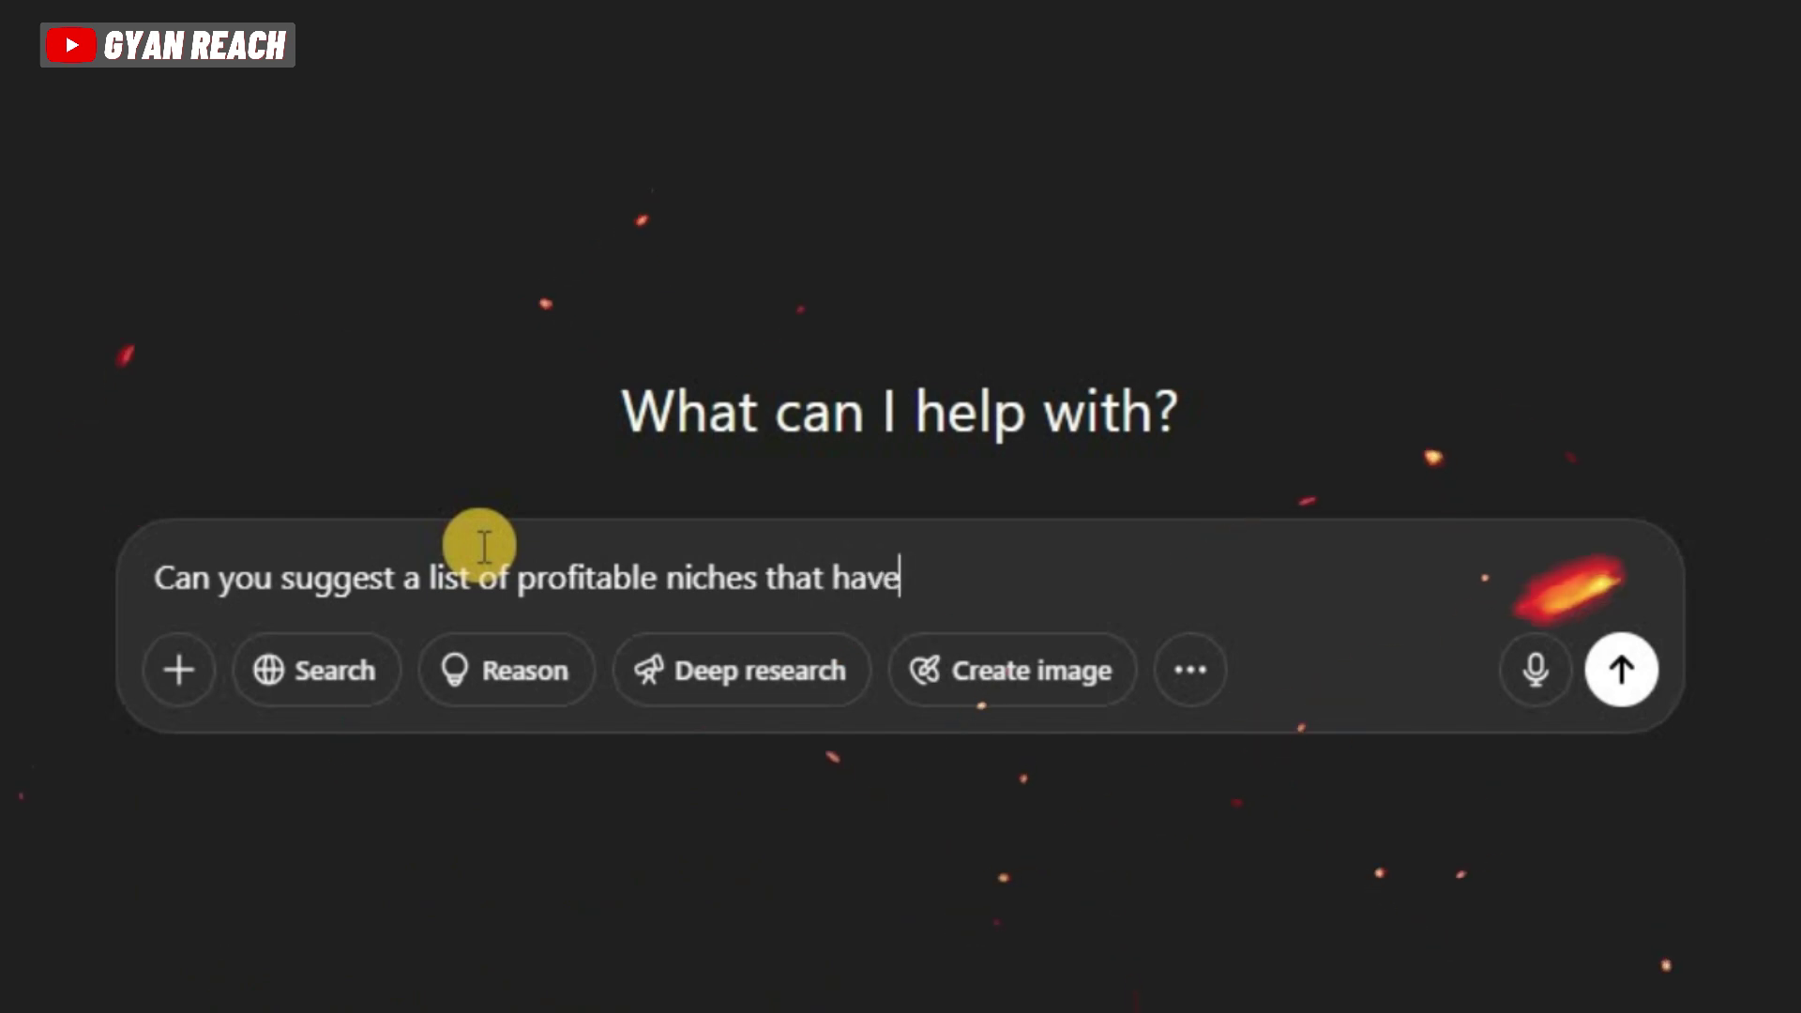
# Complete the prompt's first sentence so it requests niches with high RPM and good demand in the market
pyautogui.write('and good market')
pyautogui.press('BackSpace')
pyautogui.press('BackSpace')
pyautogui.press('BackSpace')
pyautogui.press('BackSpace')
pyautogui.press('BackSpace')
pyautogui.press('BackSpace')
pyautogui.write('d in the market')
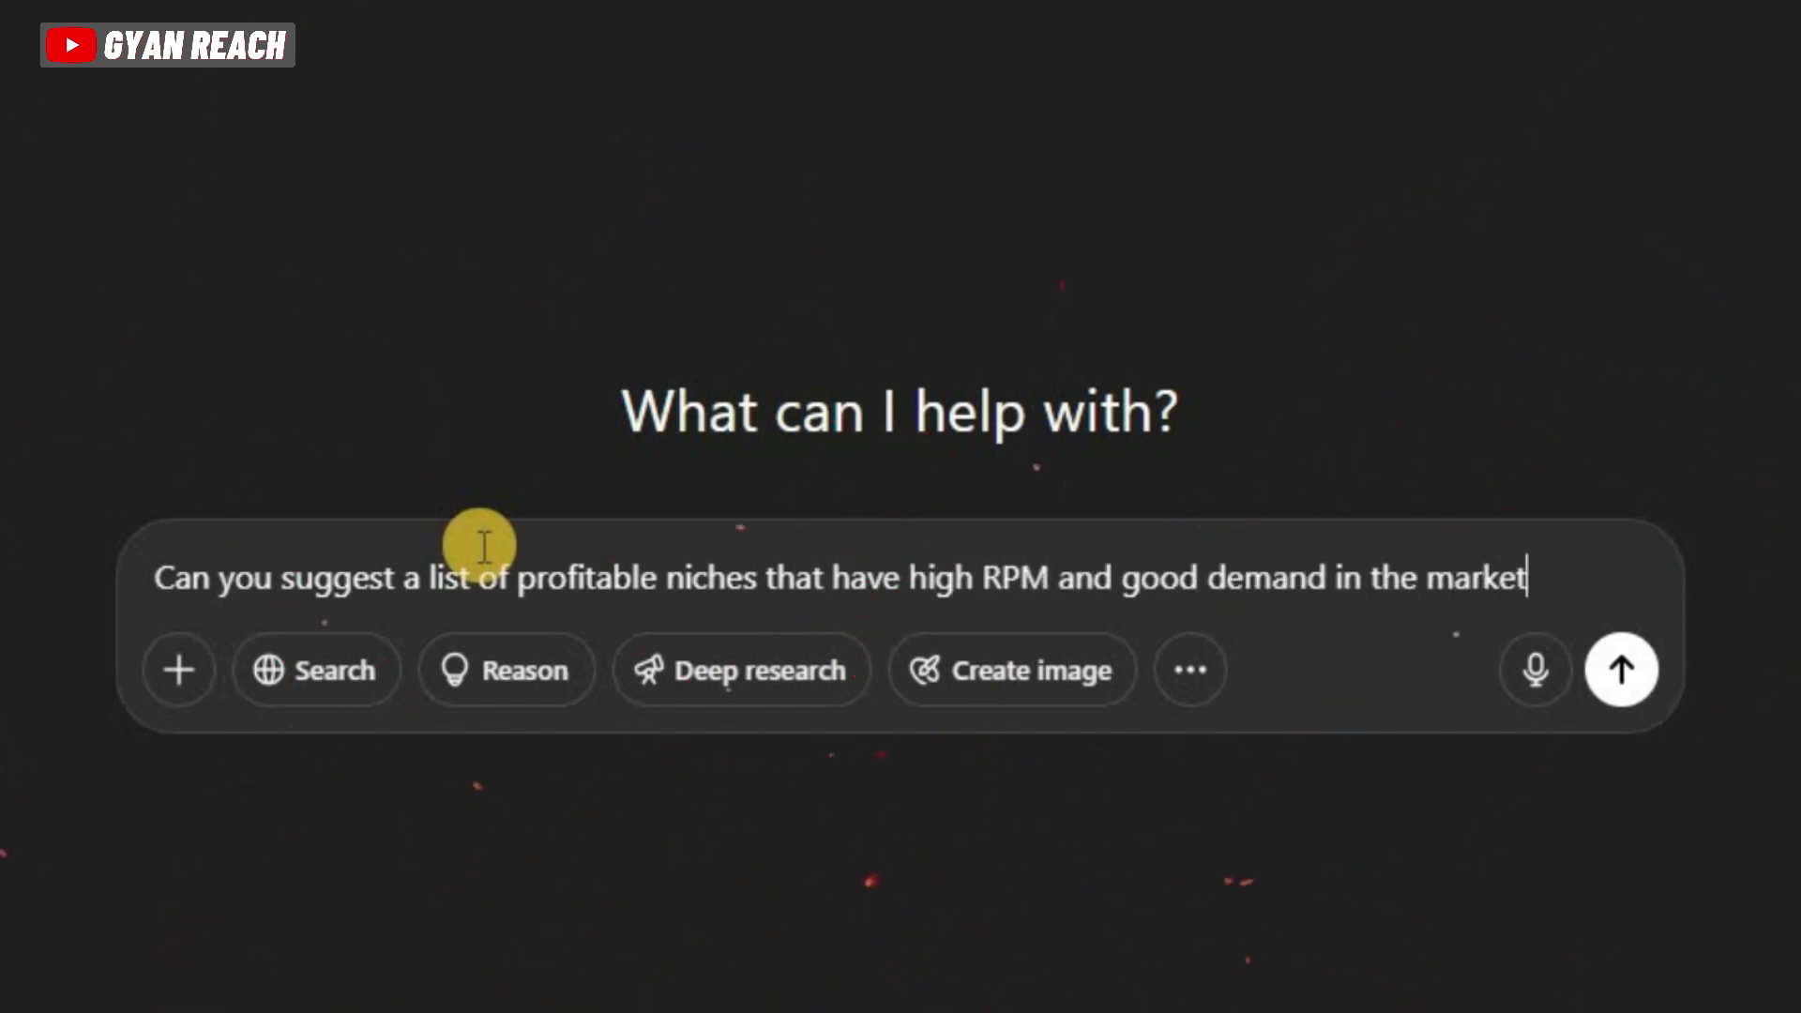
# Add "focus on niches that are evergreen, scalable and trending in 2025" to the prompt and submit it
pyautogui.write(' . focus on niches tha')
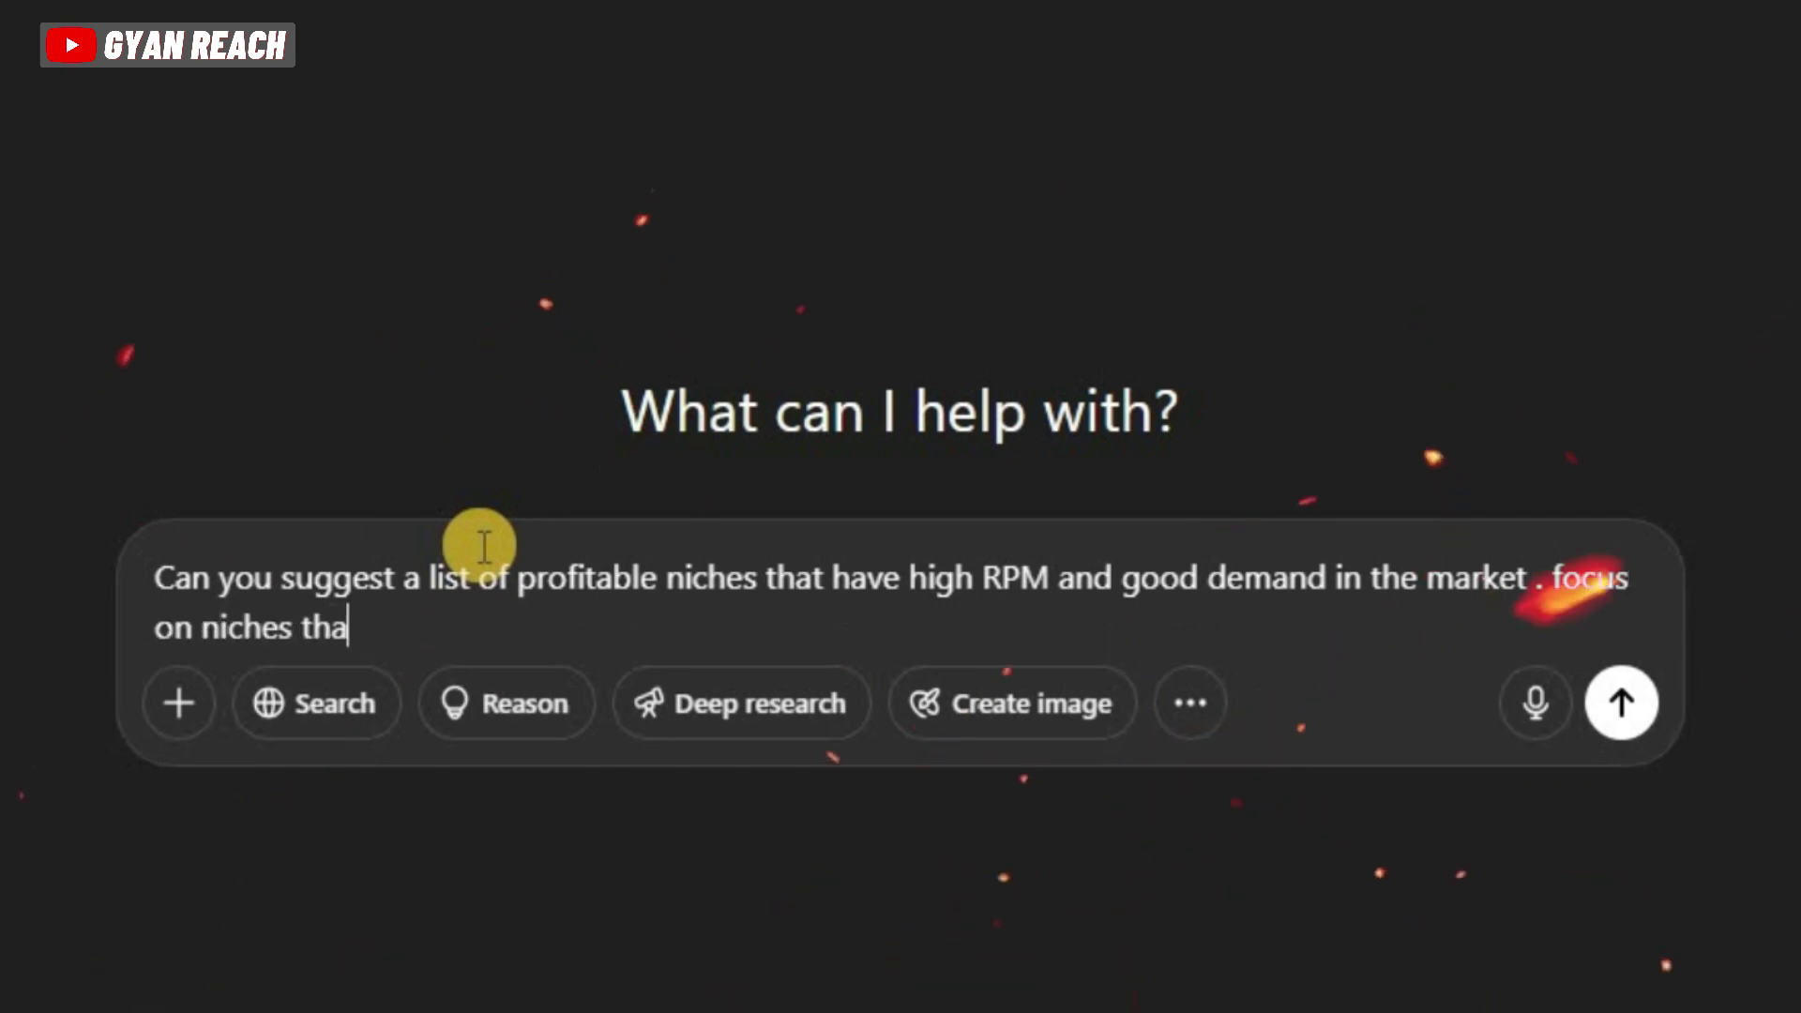
pyautogui.write('t are evergreen, sca')
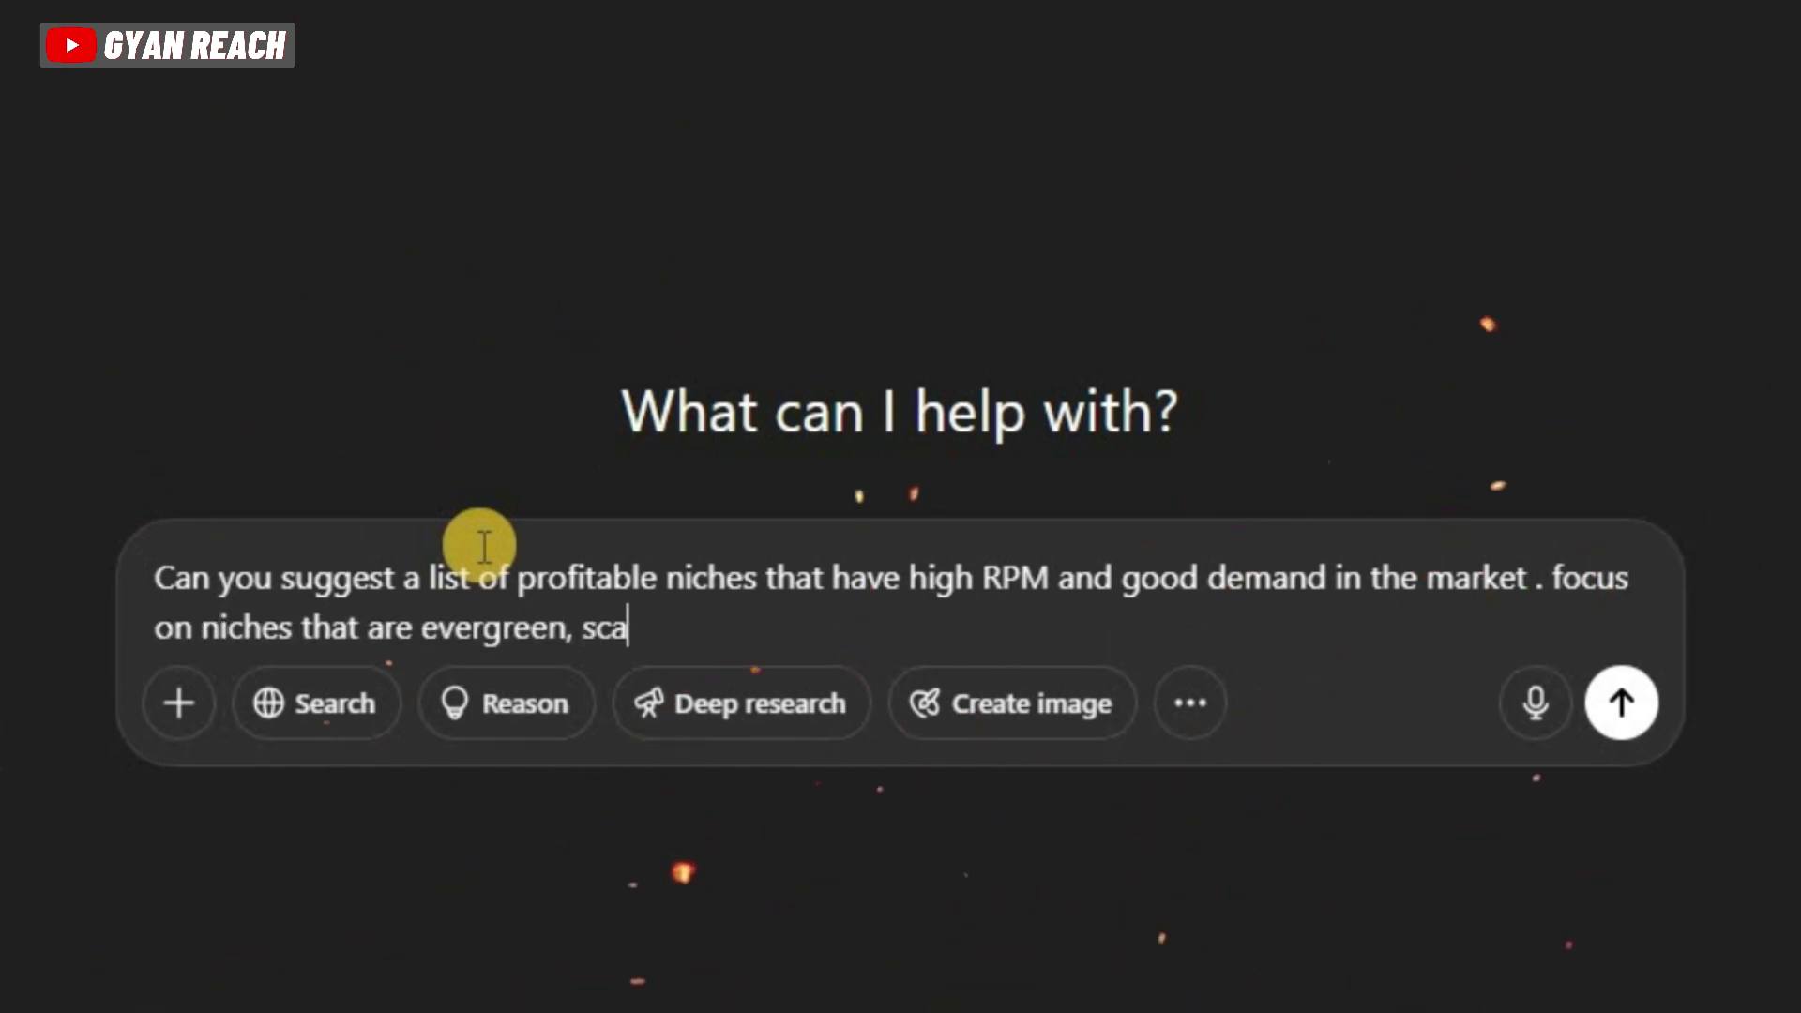
pyautogui.write('lable and trending in 2025')
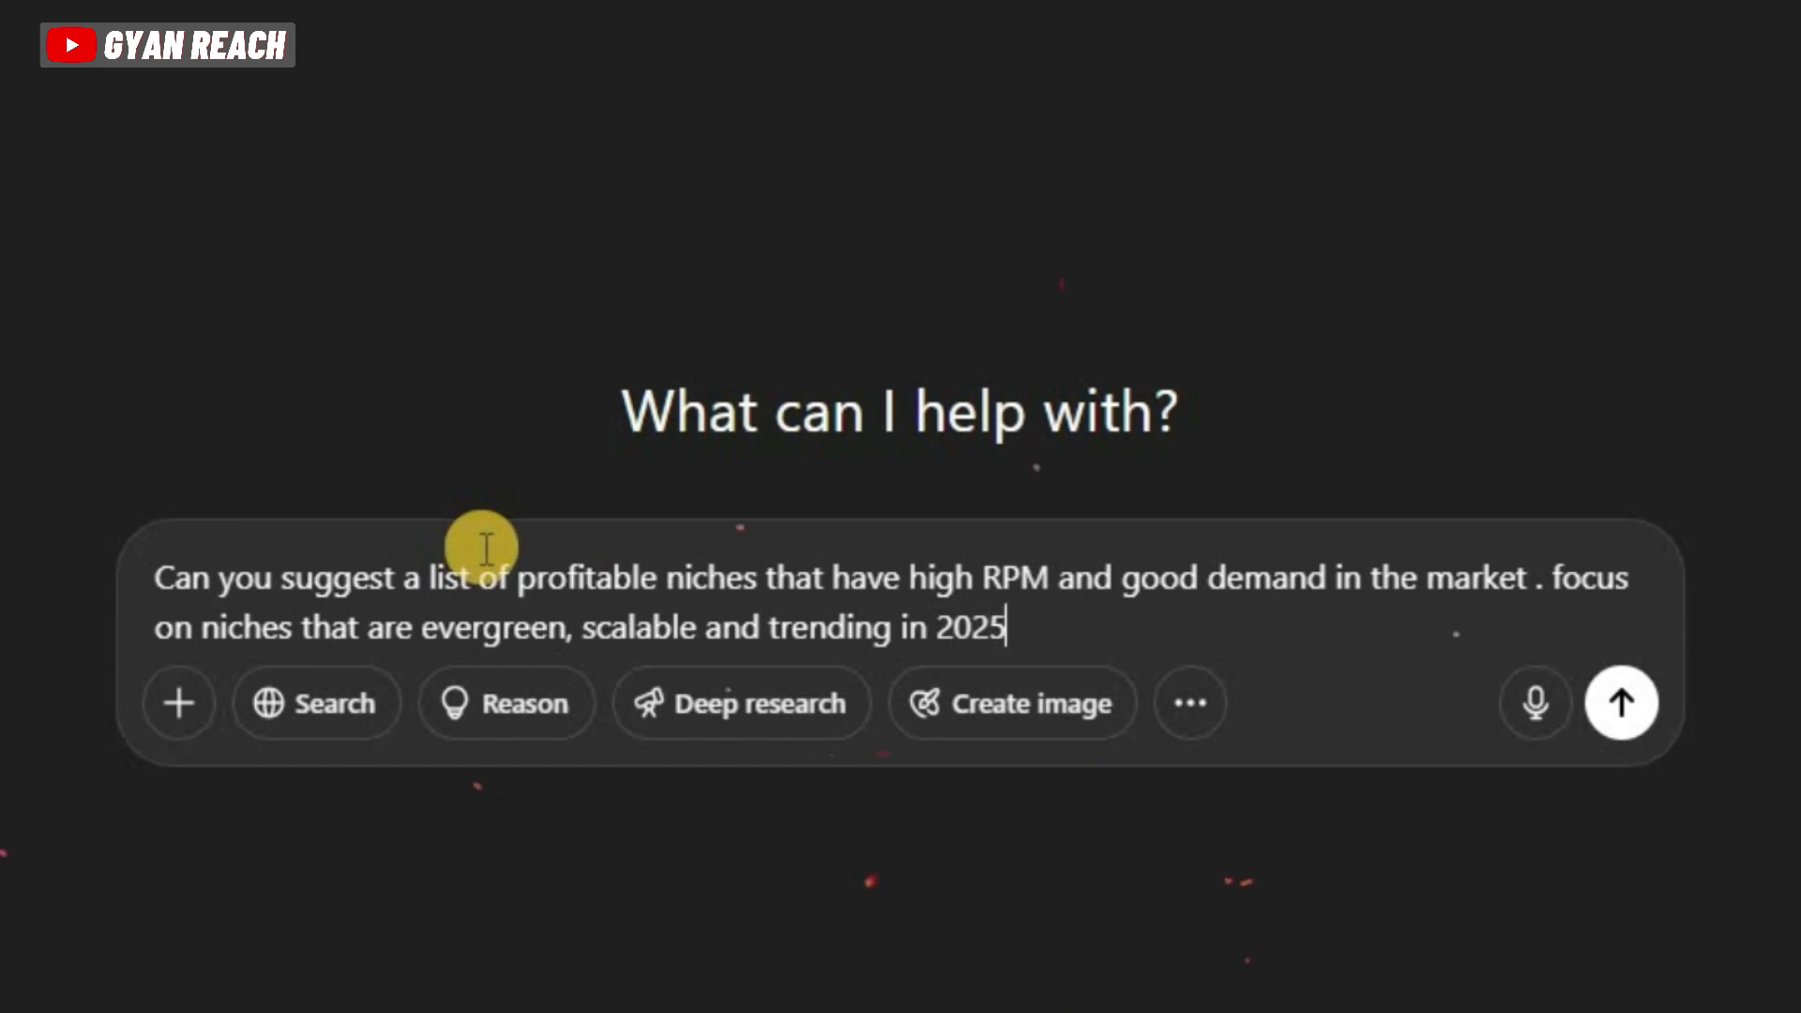
pyautogui.click(1656, 750)
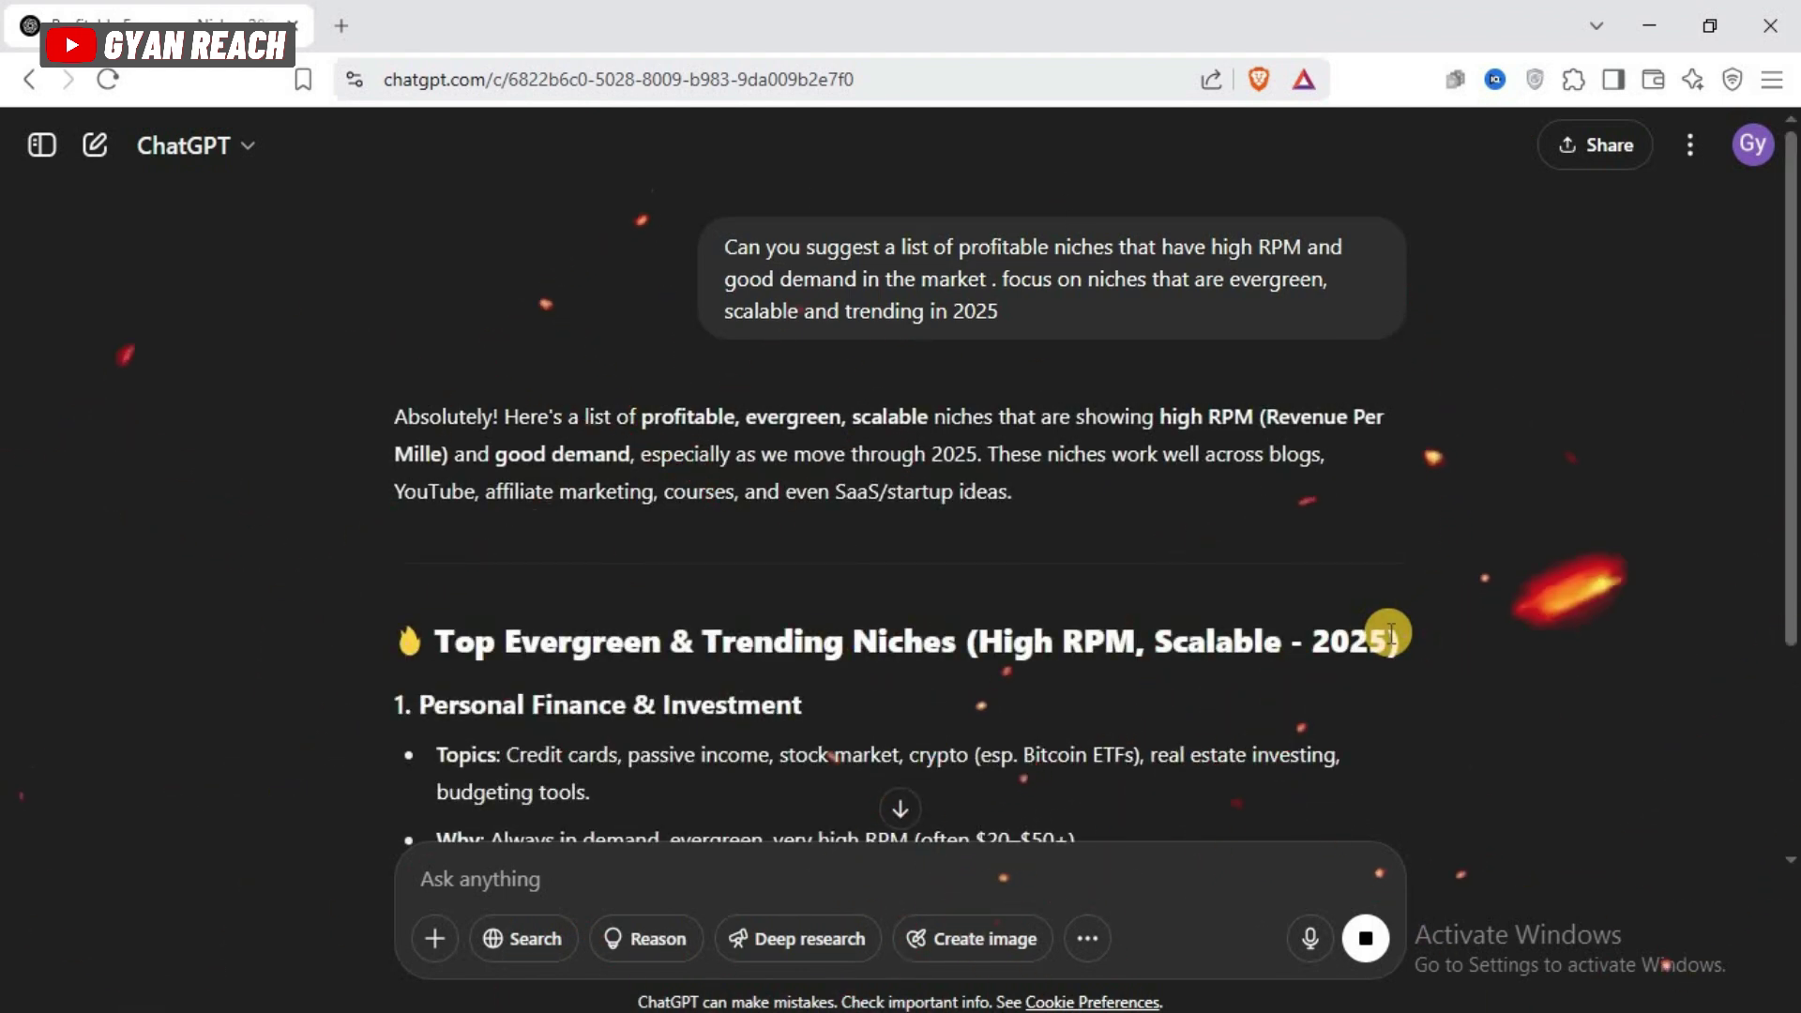
# Review the suggested niches and highlight the Personal Finance & Investment heading
pyautogui.scroll(-4, 1390, 633)
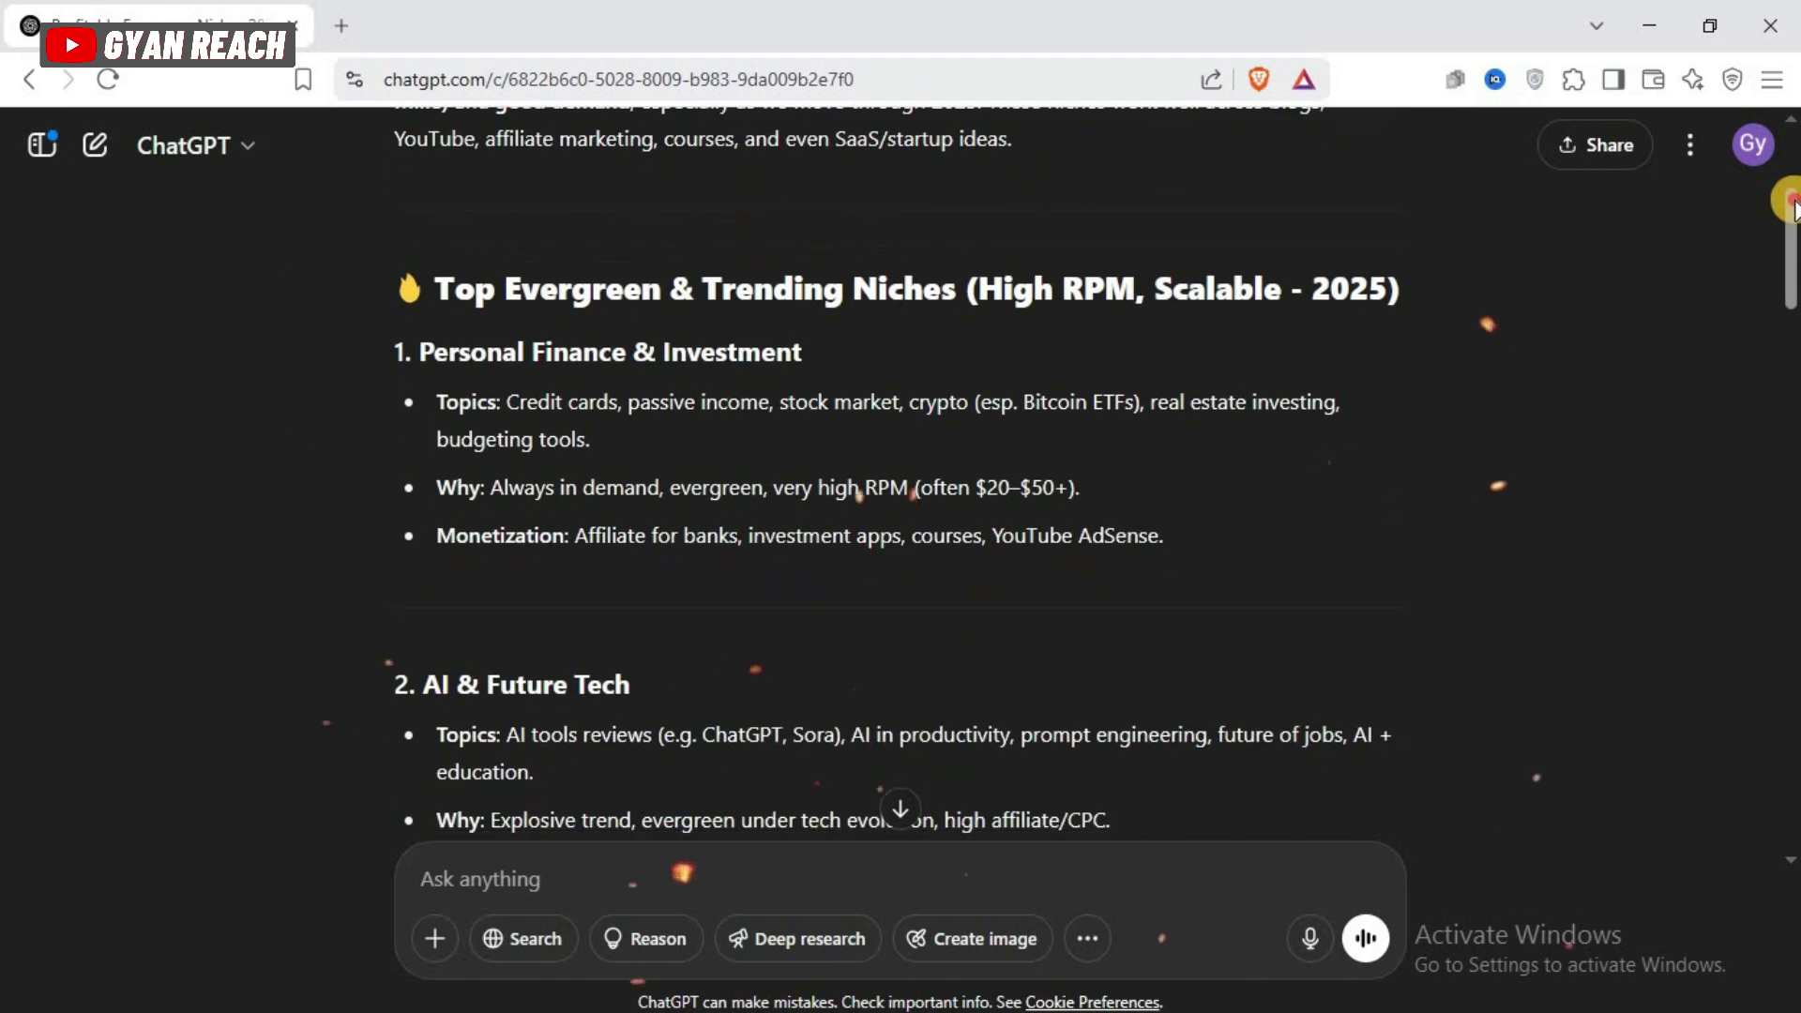
pyautogui.moveTo(1792, 205); pyautogui.dragTo(1792, 465)
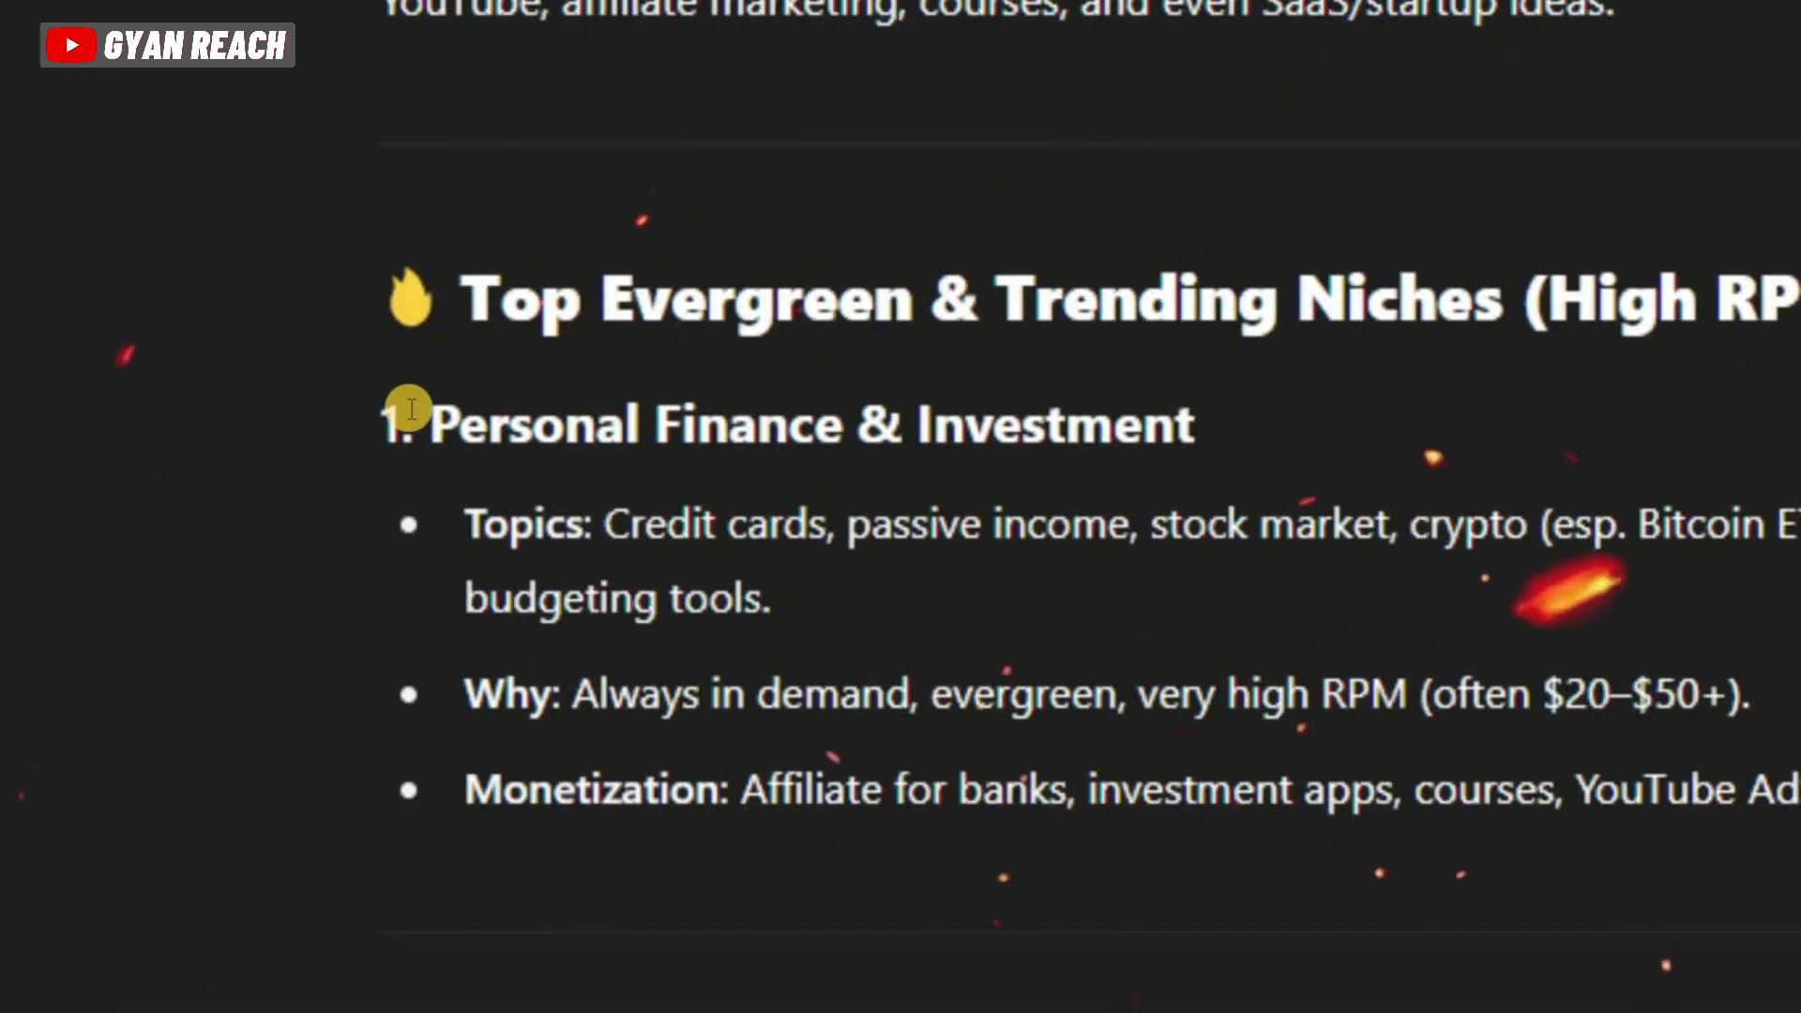
pyautogui.moveTo(413, 420); pyautogui.dragTo(968, 439)
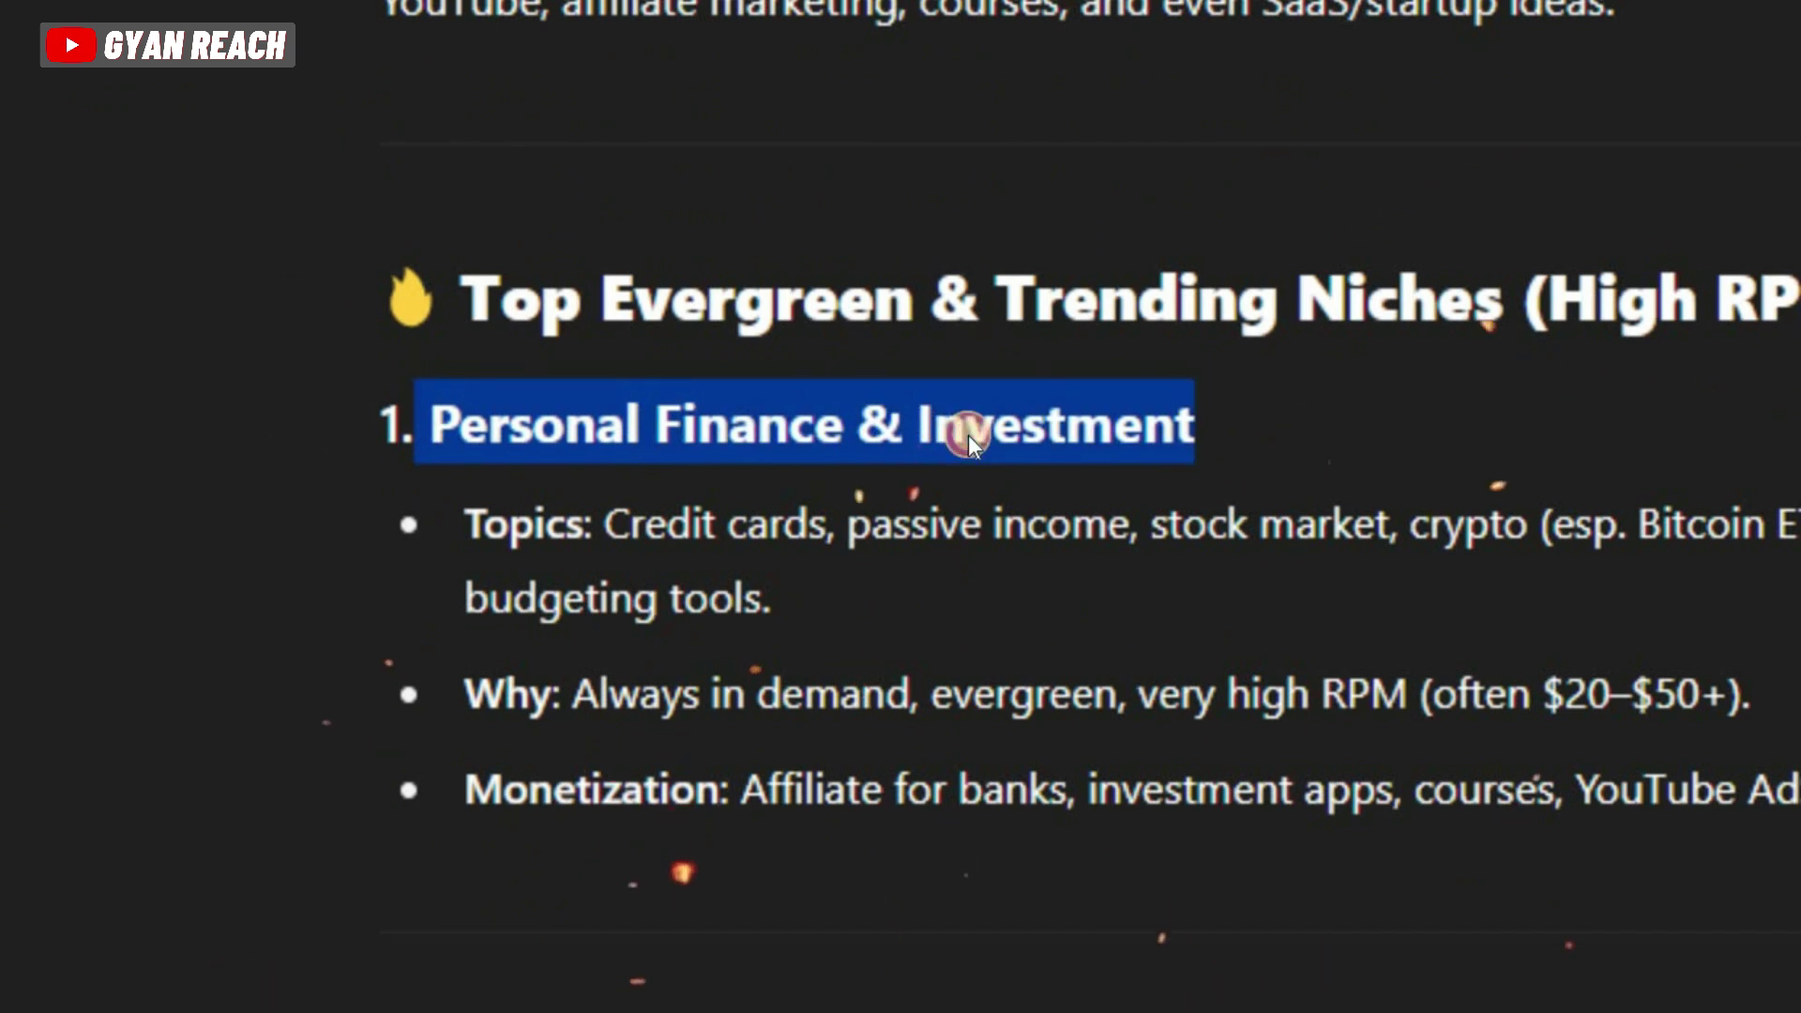
pyautogui.click(968, 435)
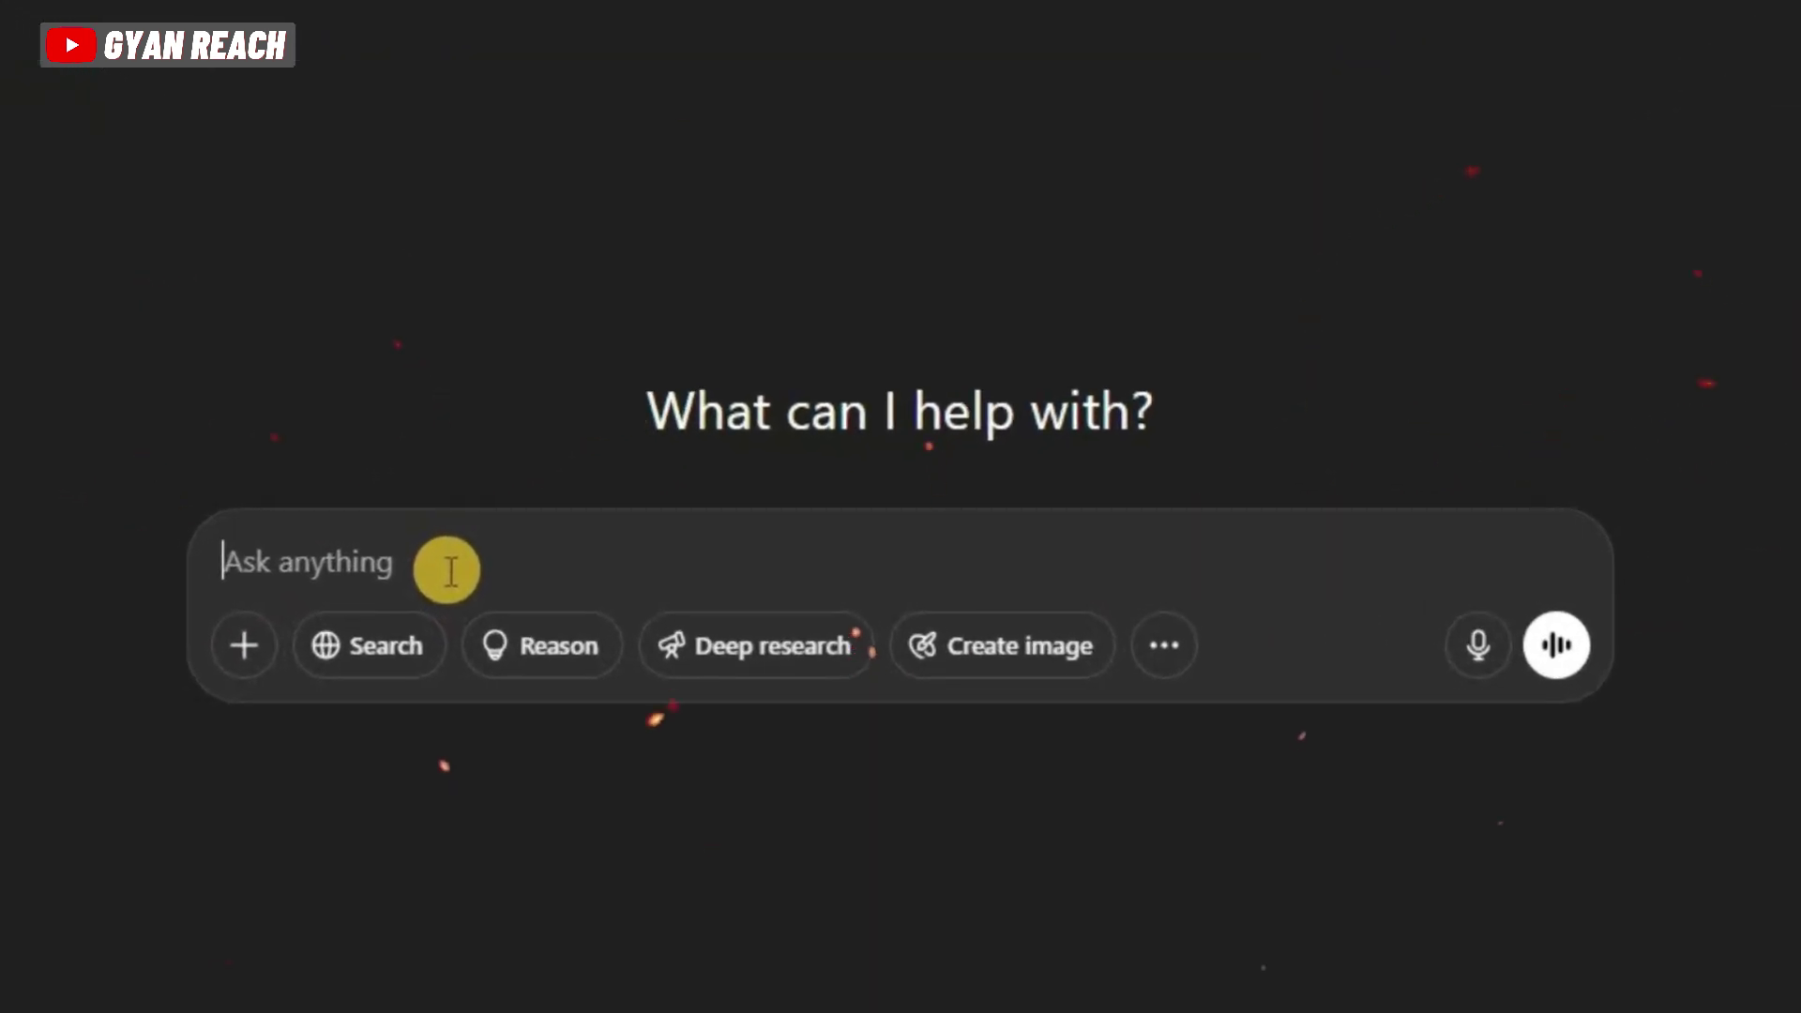
# Ask for YouTube channel name ideas on finance and investing that are short, catchy and easy to remember
pyautogui.write('Can you suggest some ')
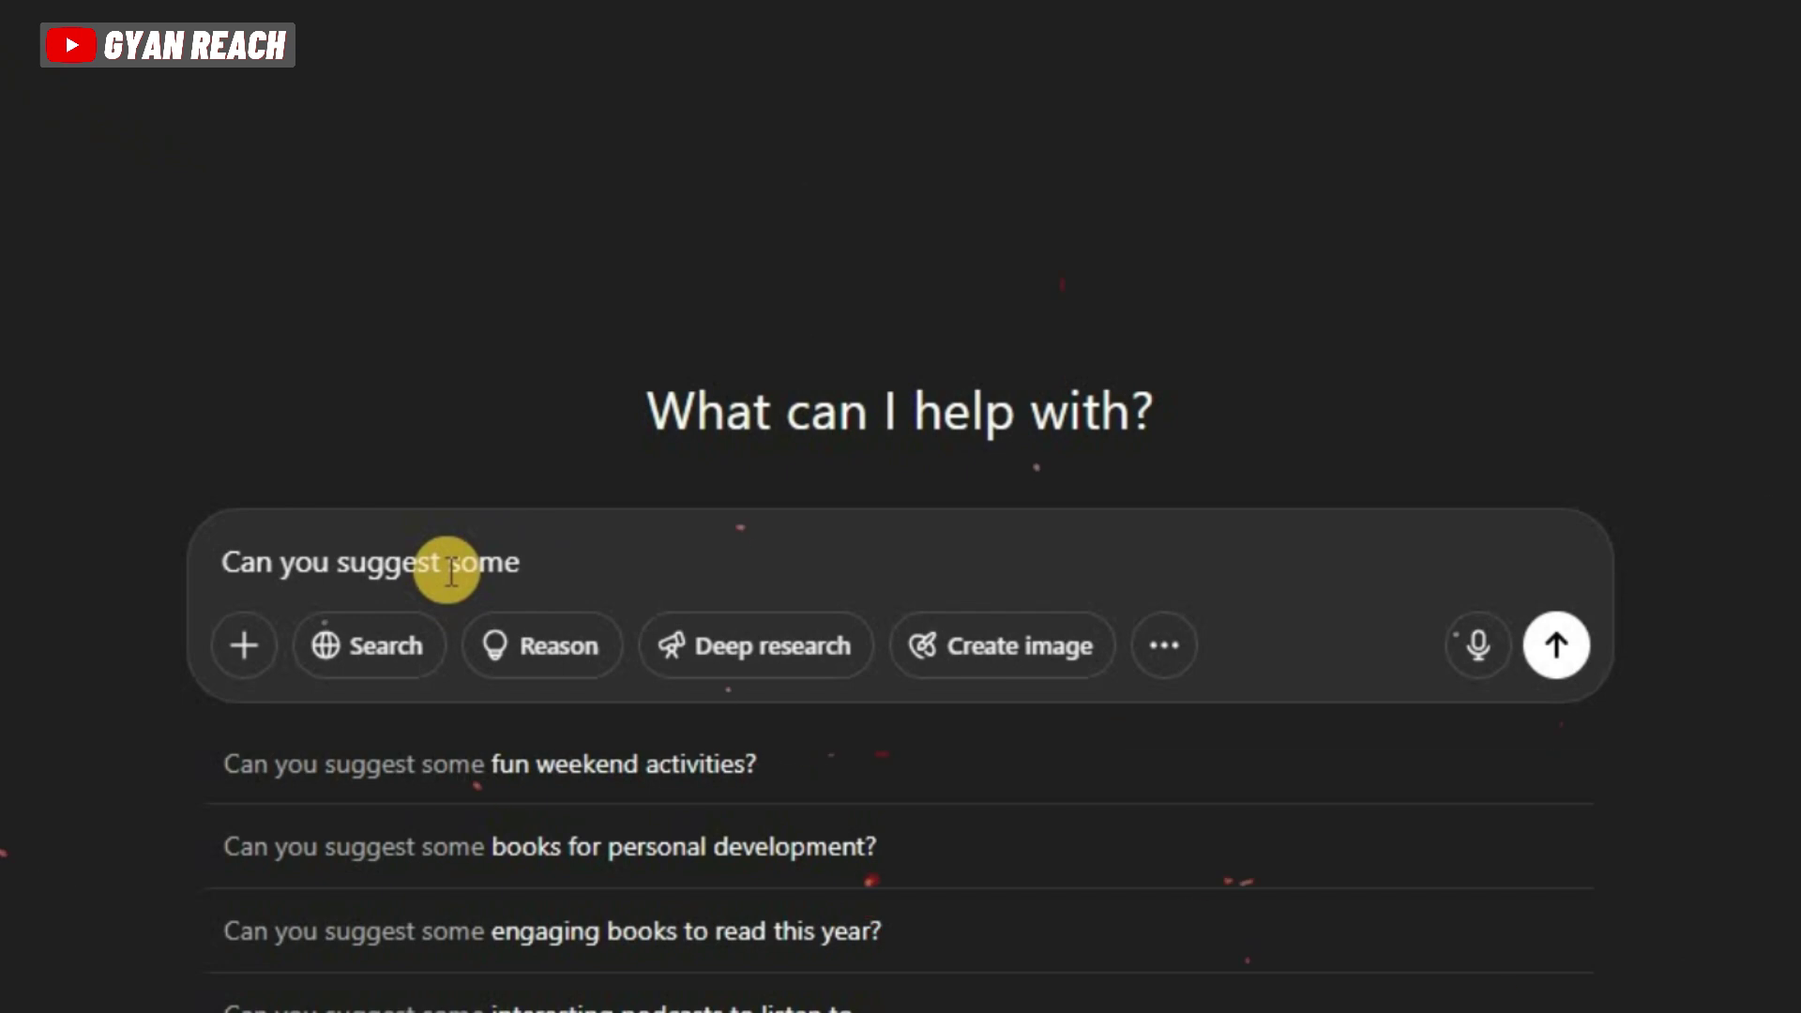
pyautogui.write('youtube channel name ')
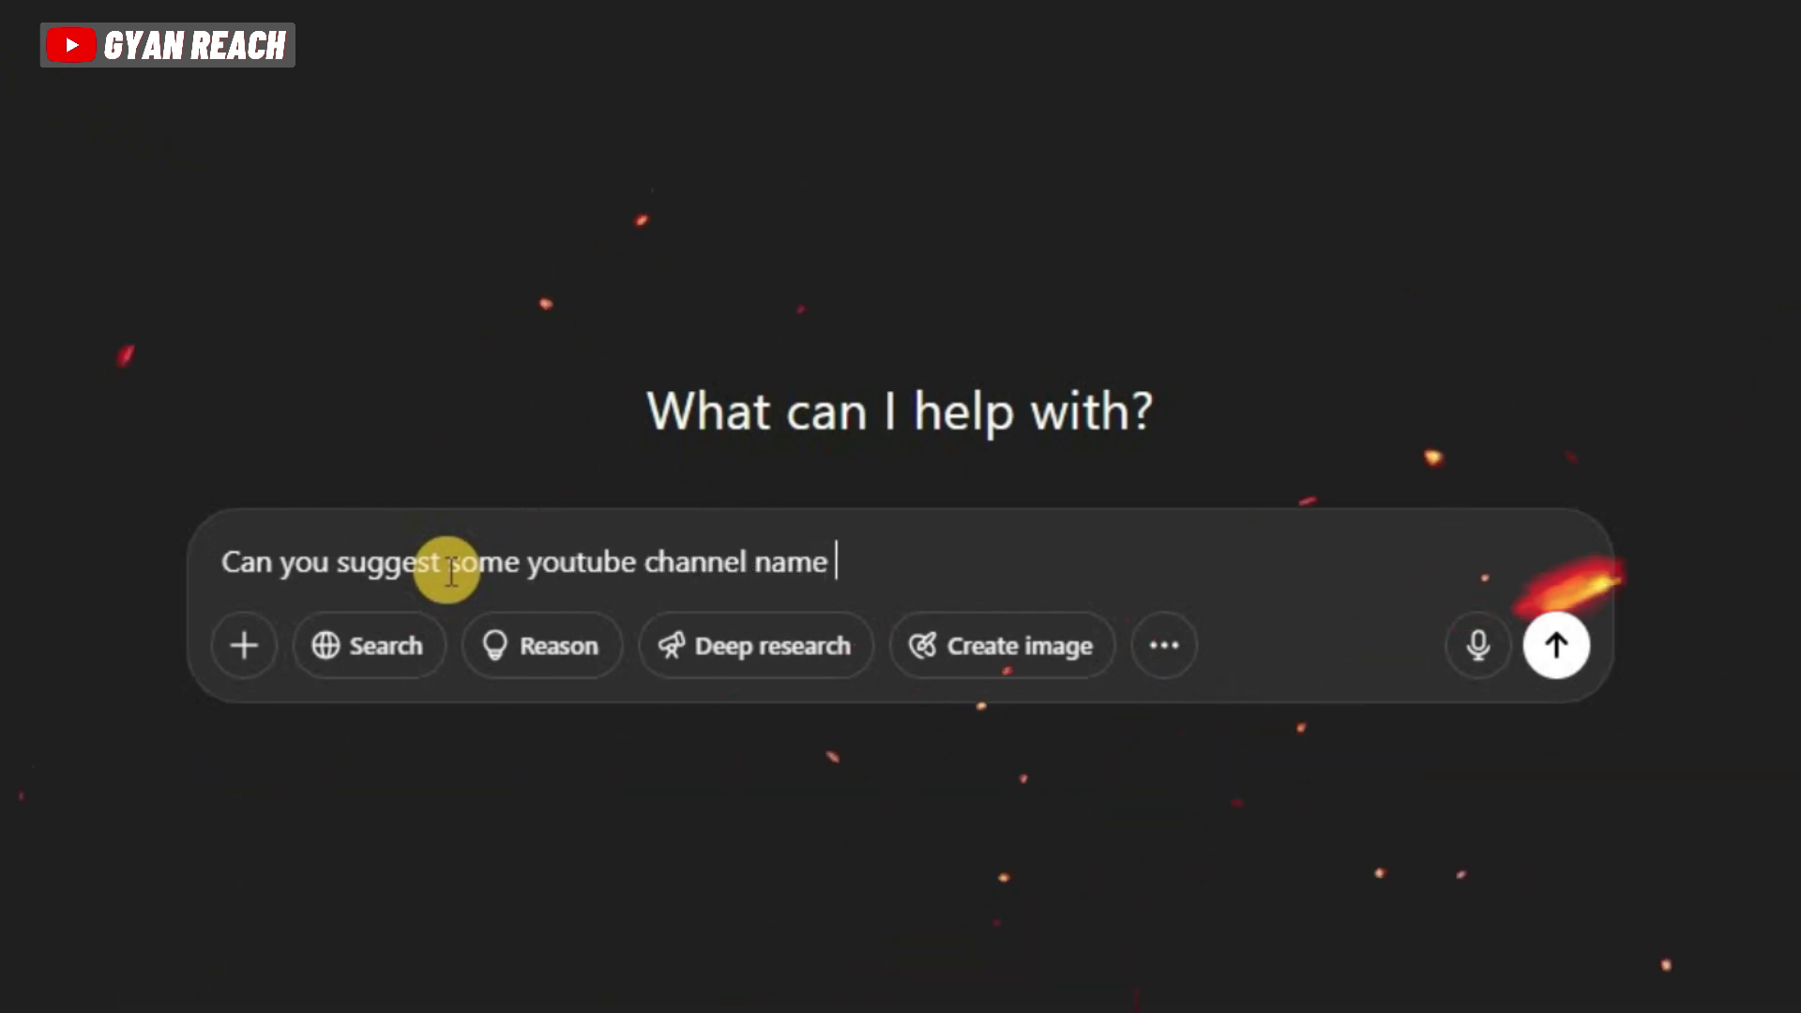
pyautogui.write('ideas on finance ')
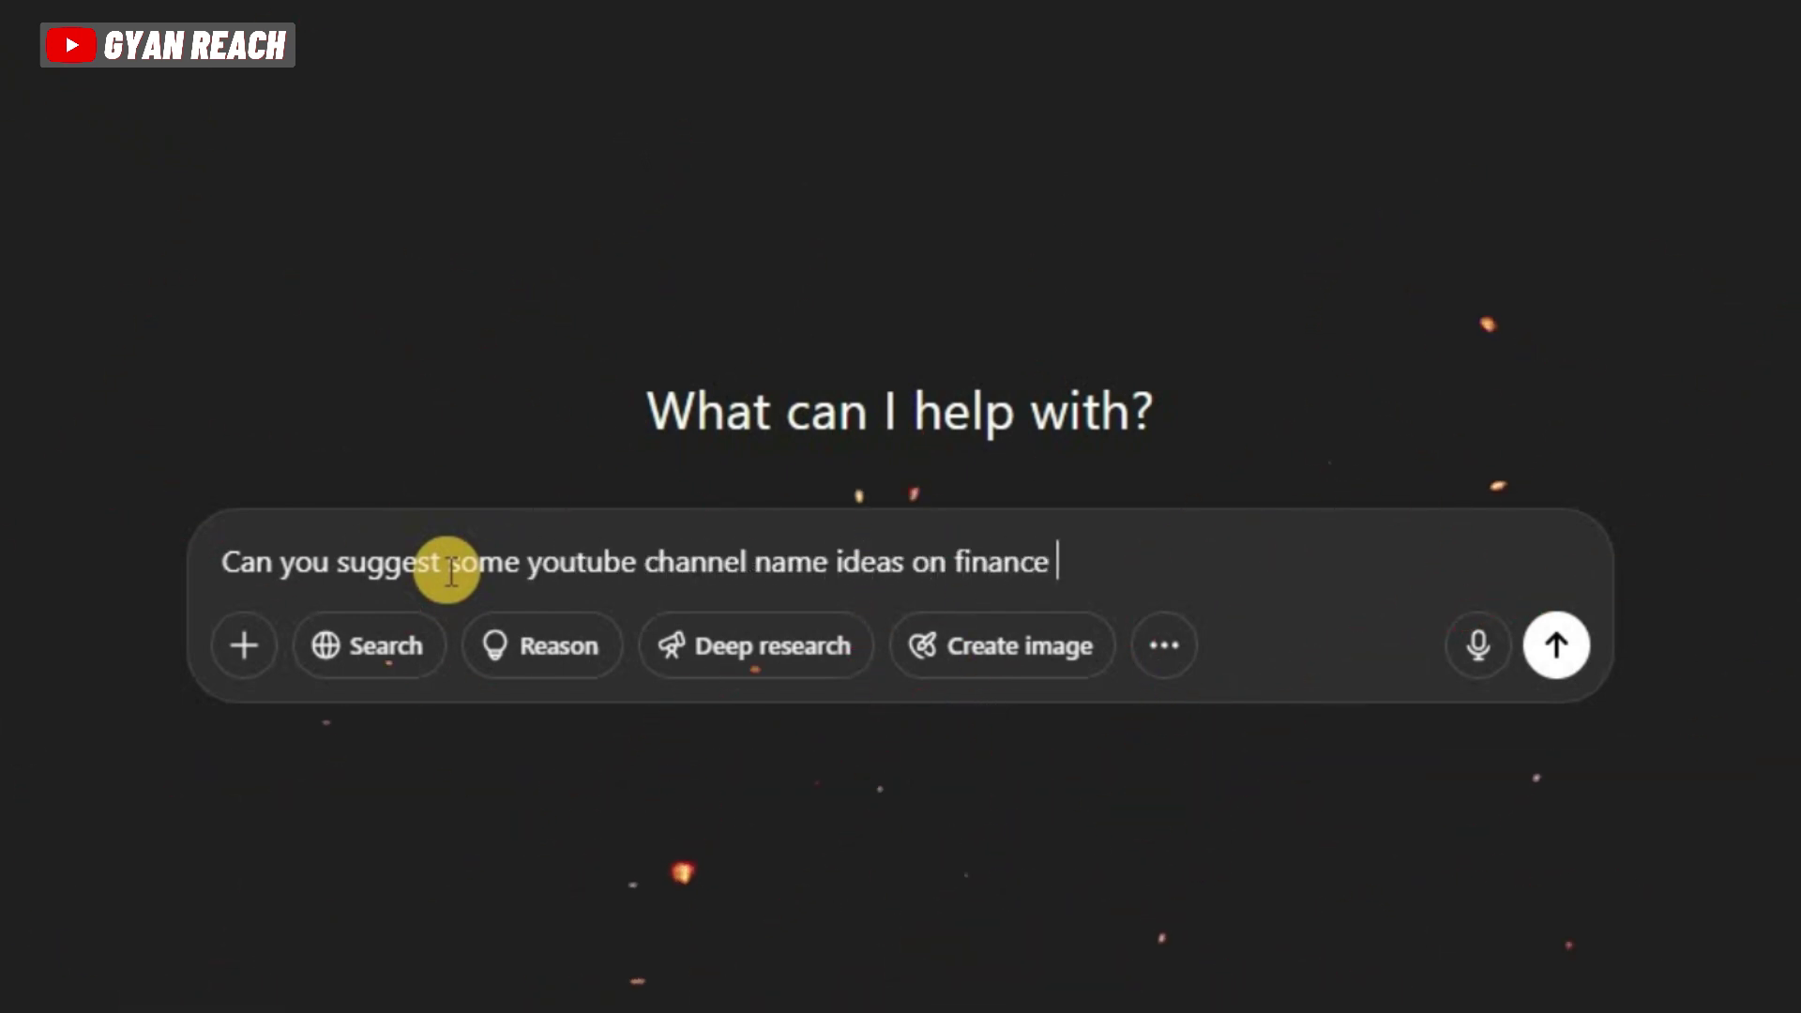
pyautogui.write('and investing. the nam')
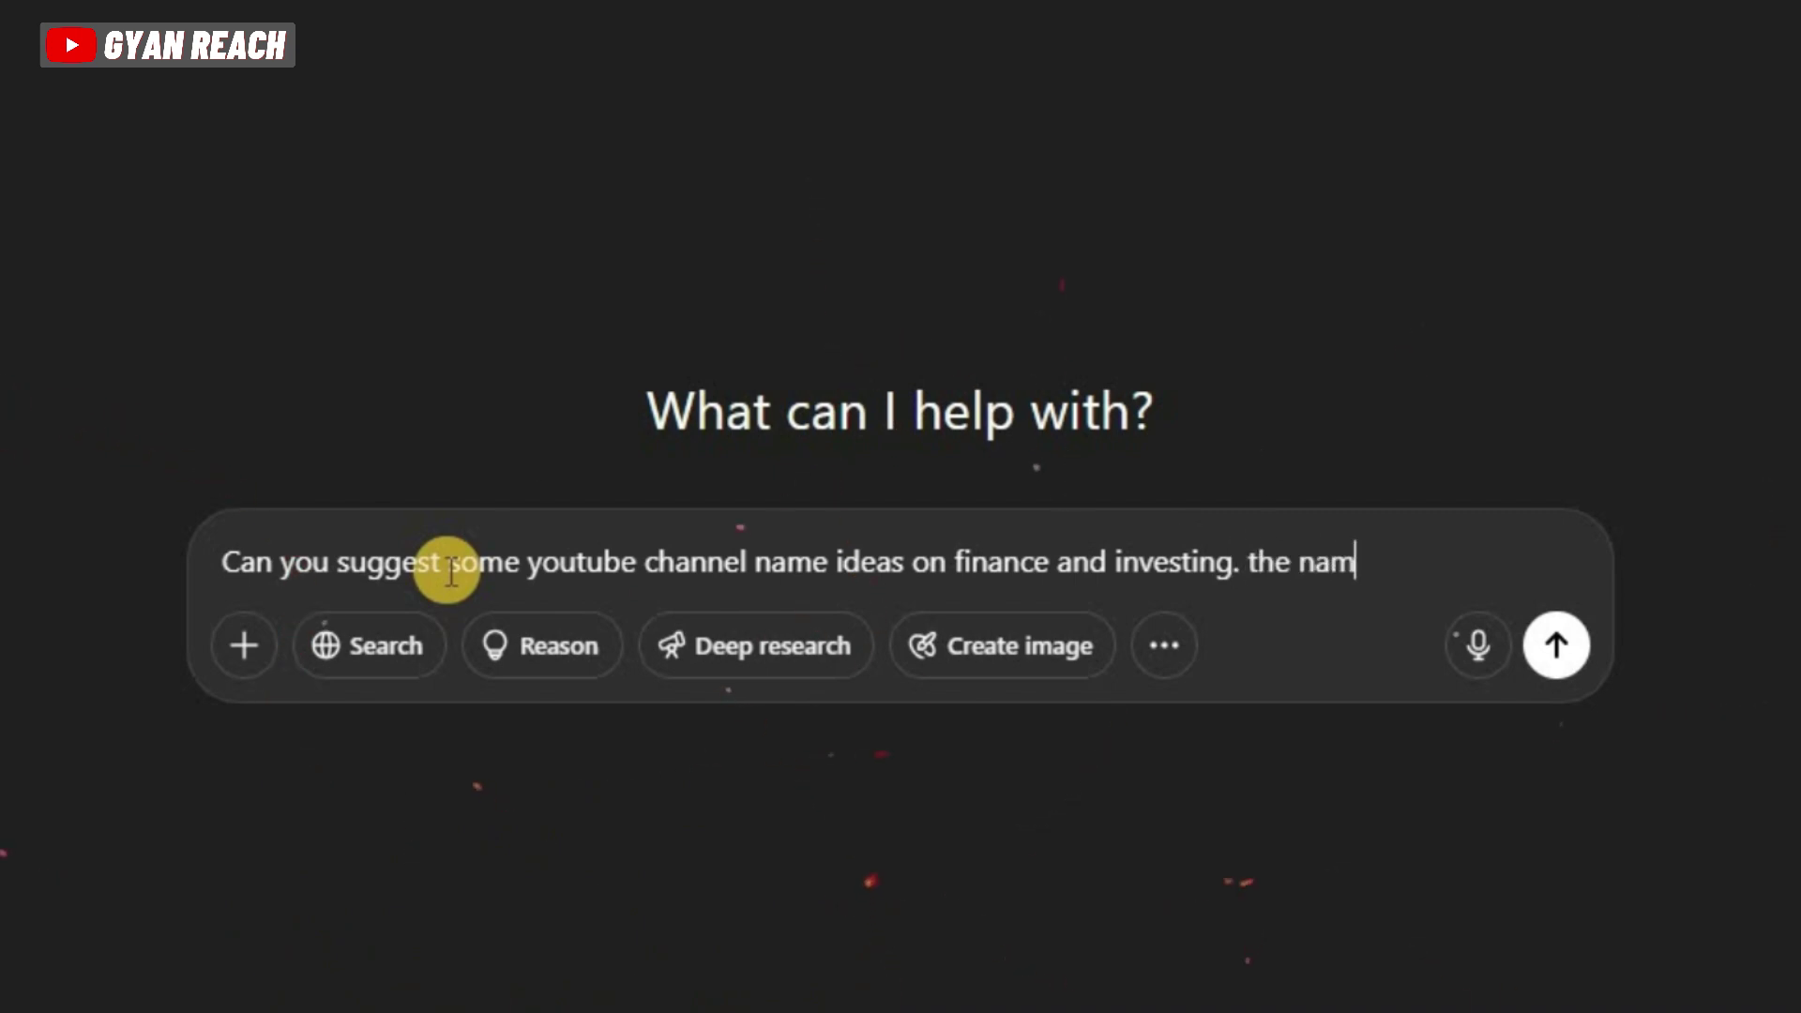
pyautogui.write('e must be short, catchy and ea')
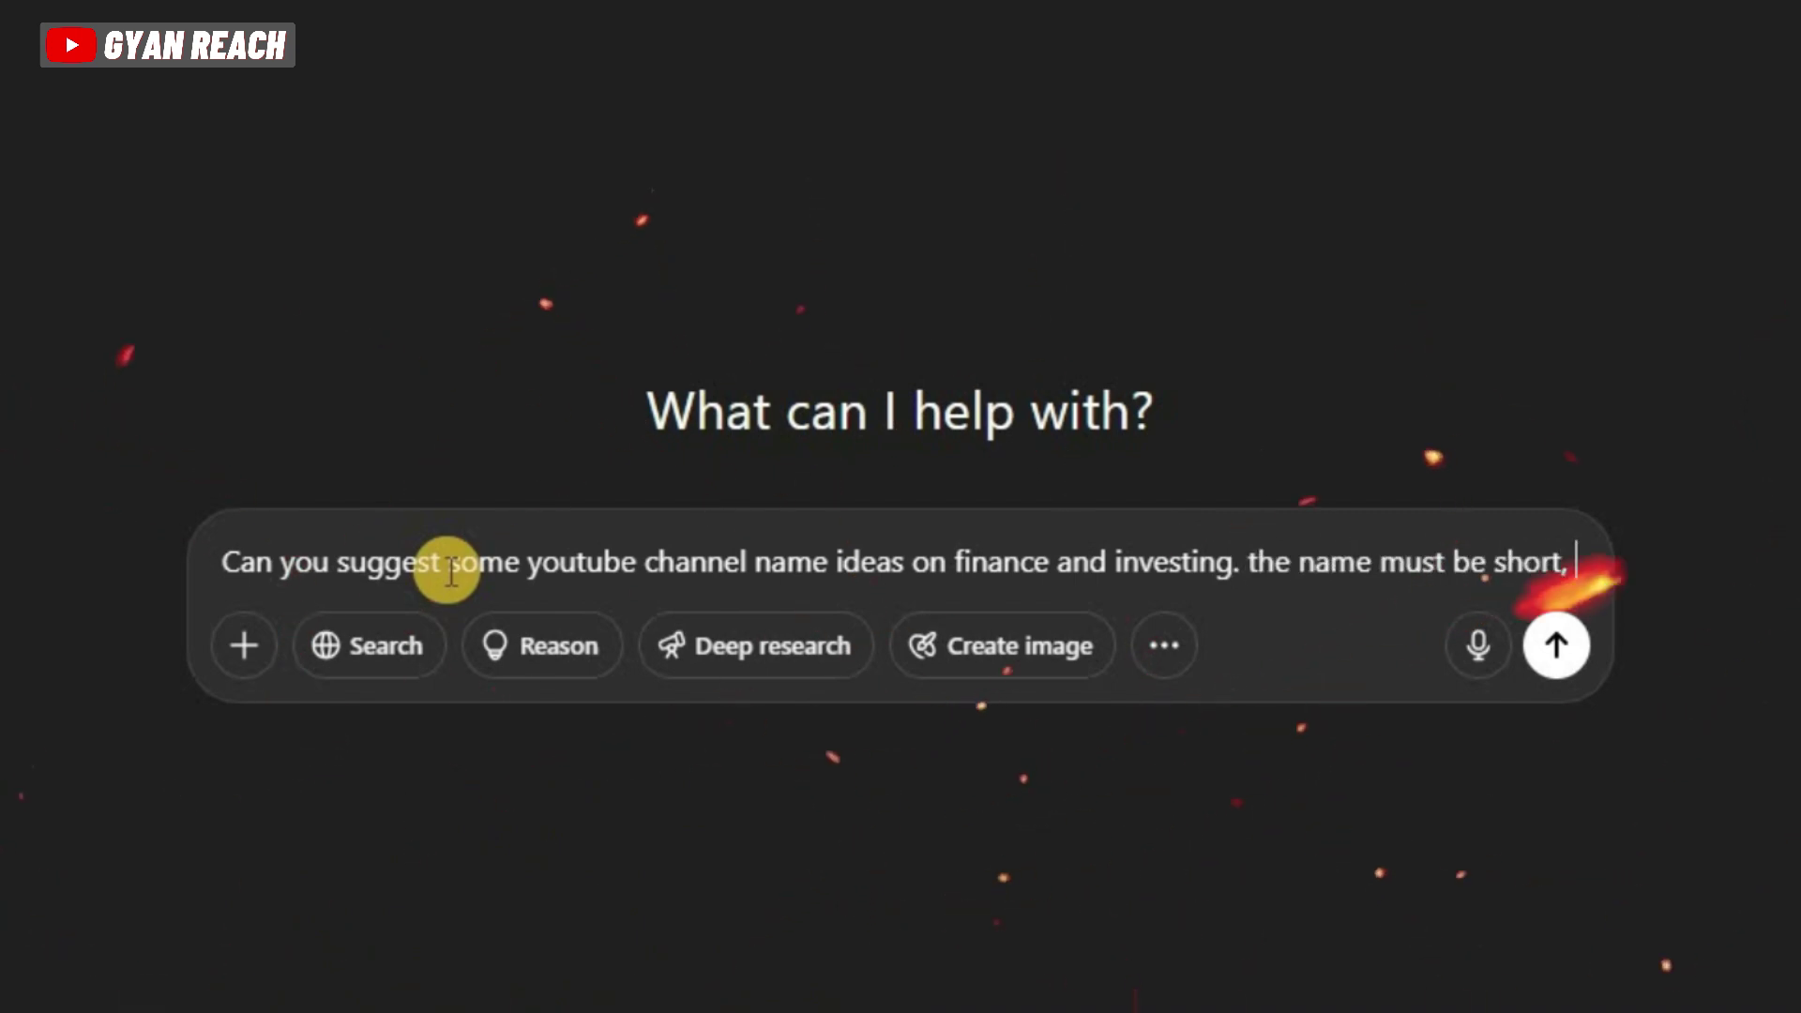
pyautogui.write('sy to remember')
pyautogui.press('Return')
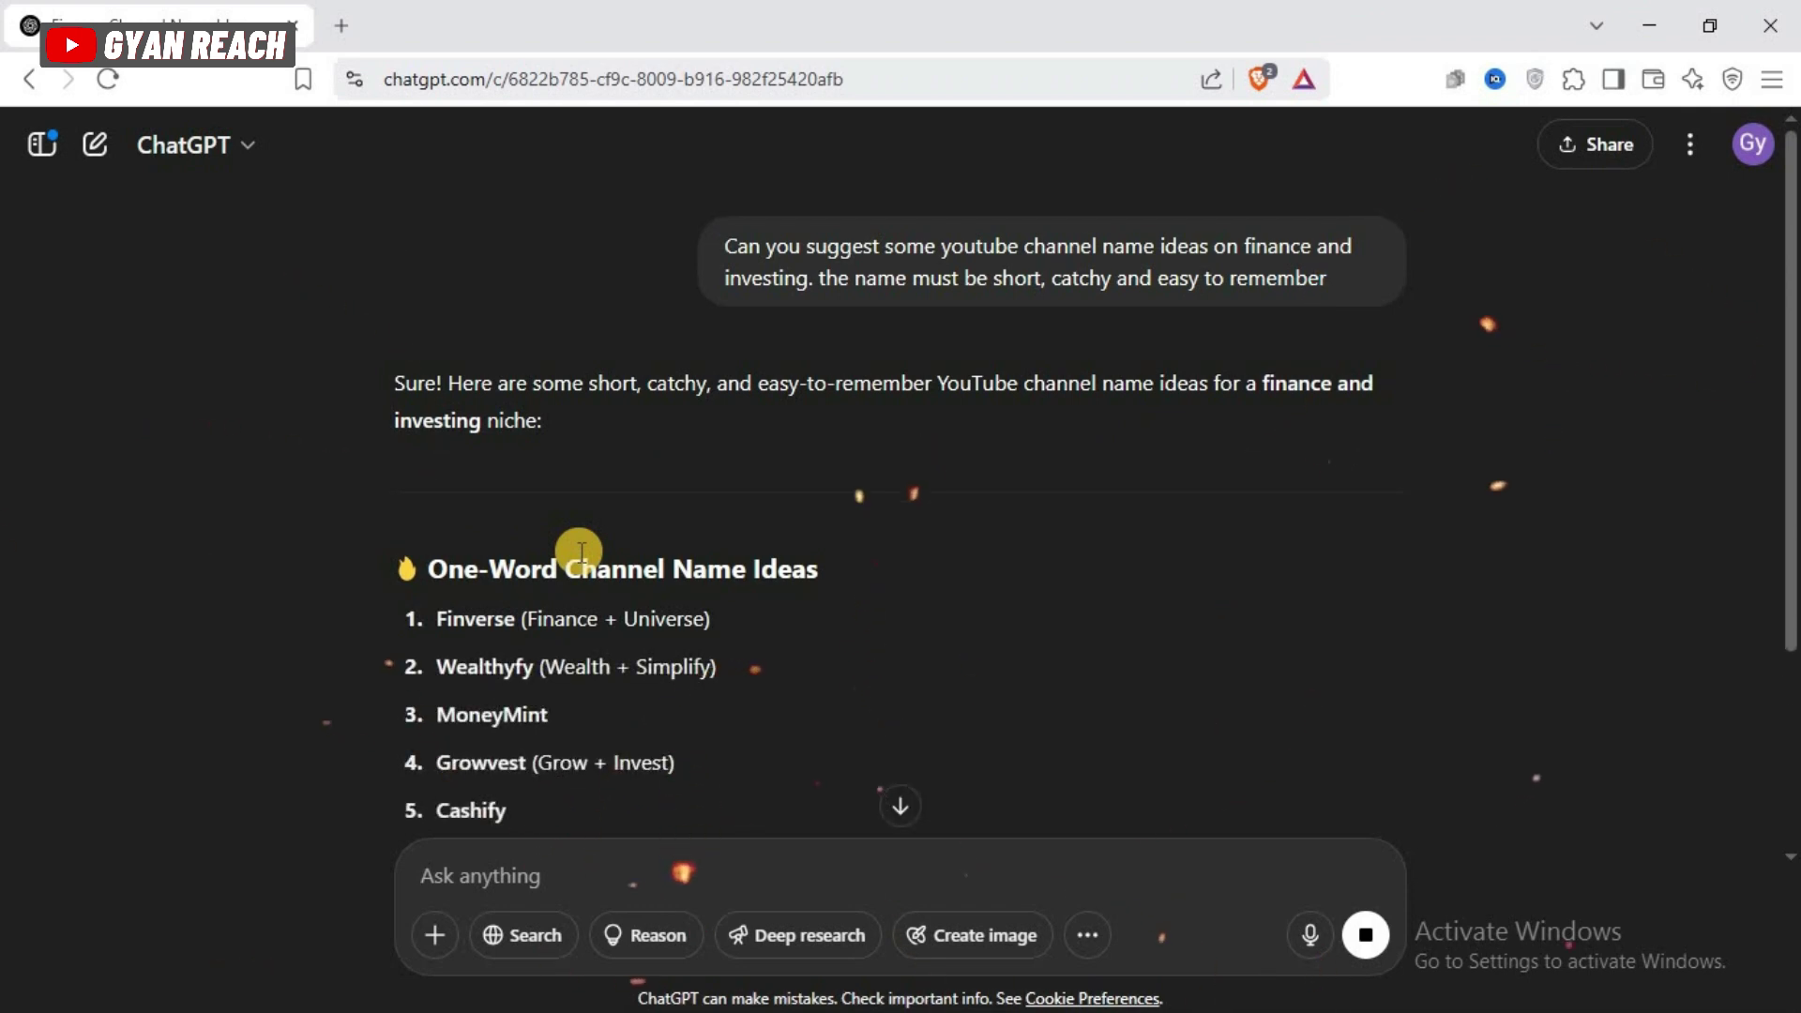
# Review the one-word, two-word and bonus channel name ideas and highlight MoneyMint in the one-word list
pyautogui.scroll(-3, 1789, 307)
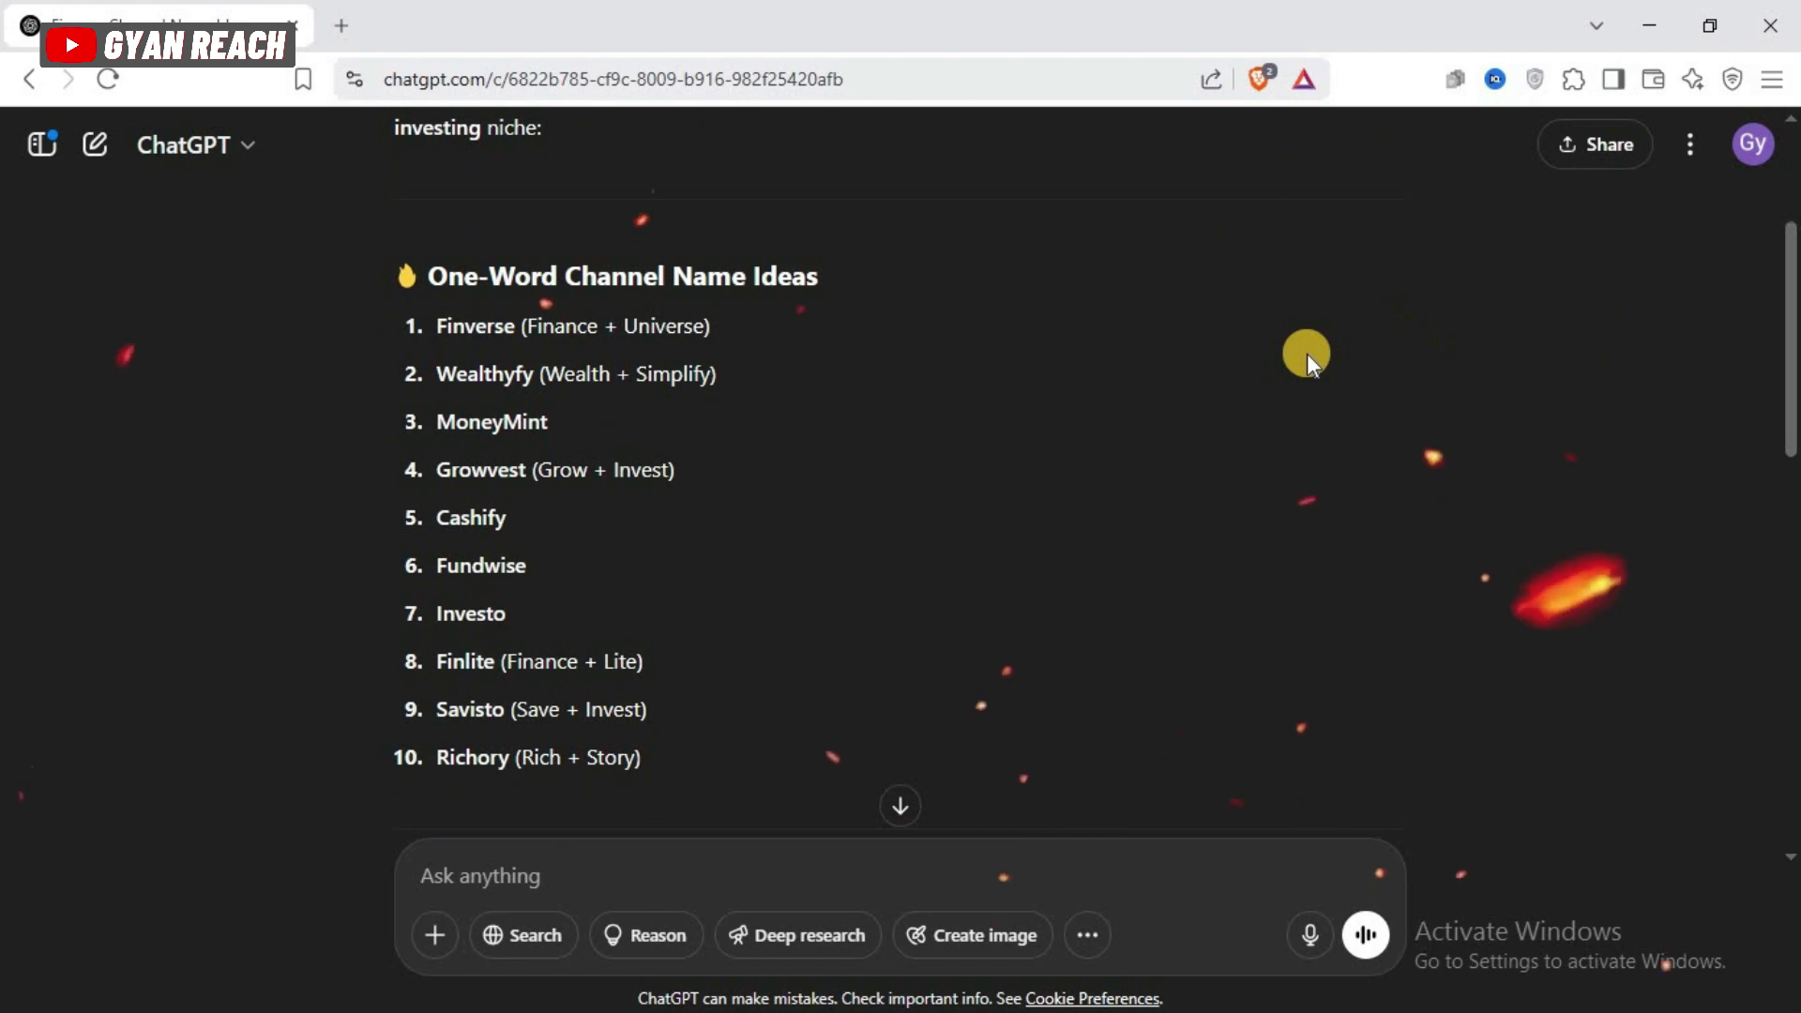
pyautogui.scroll(-8, 1308, 352)
pyautogui.scroll(3, 1308, 353)
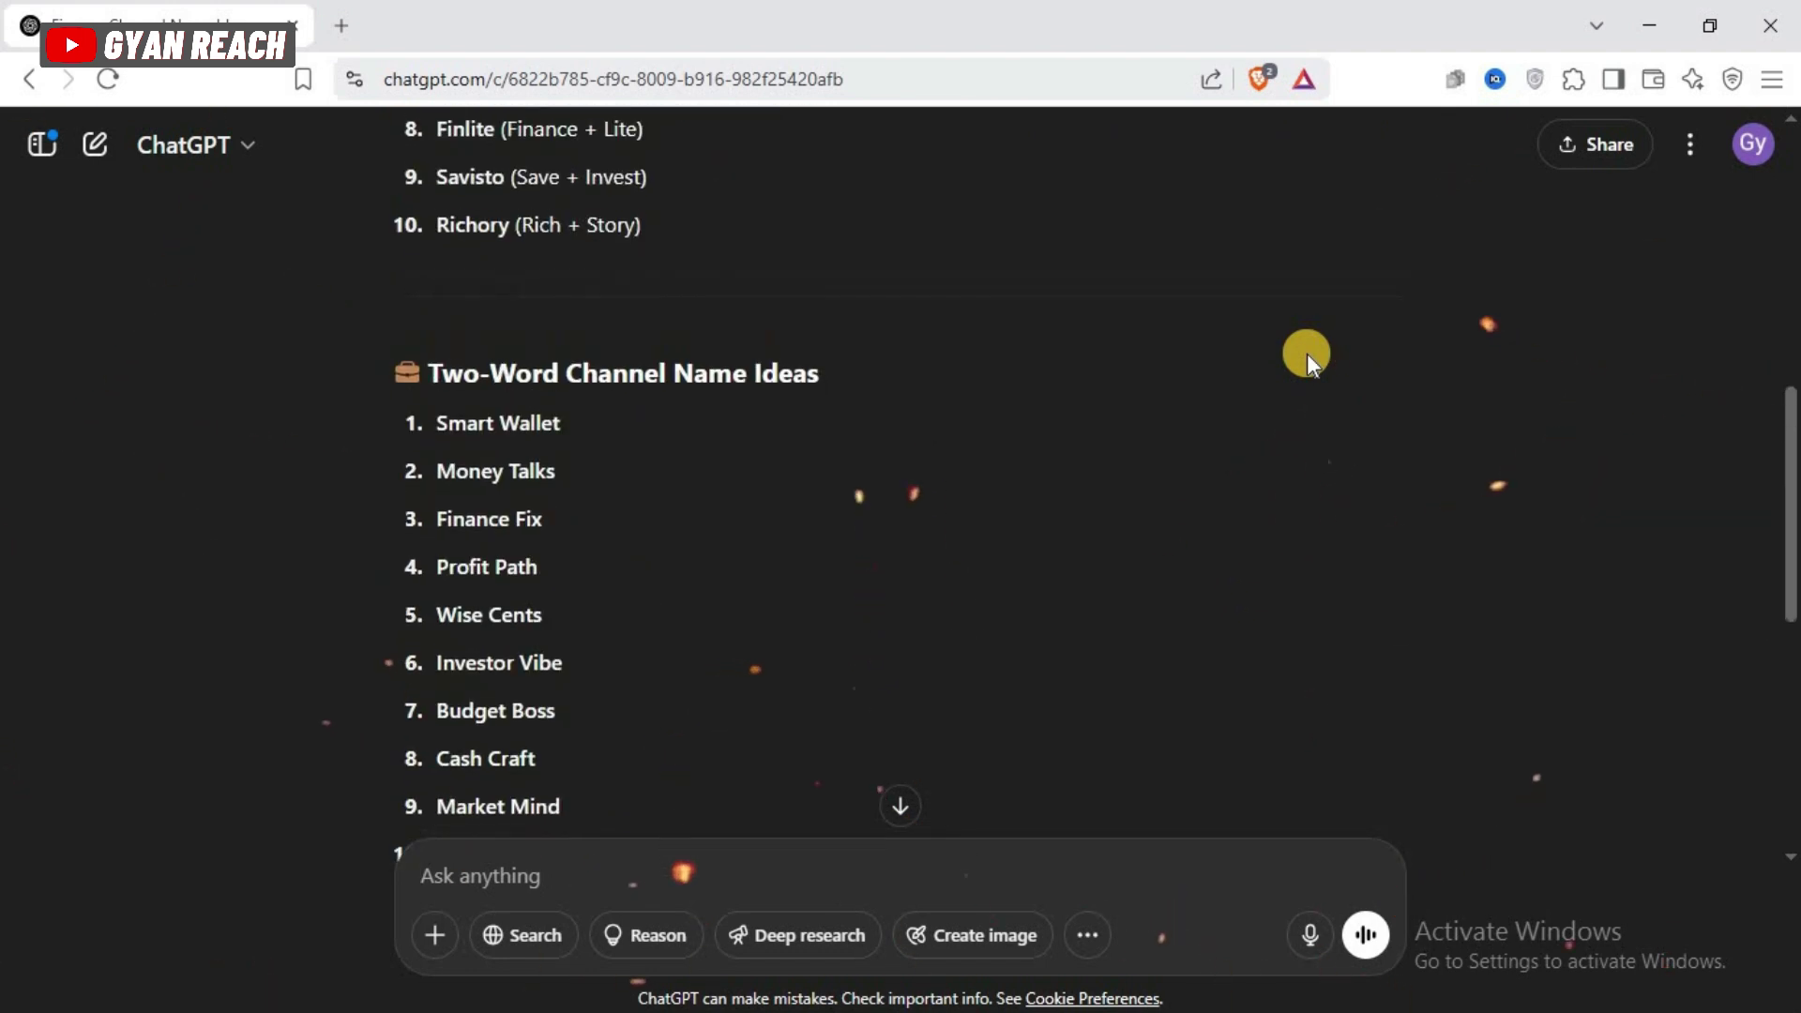
pyautogui.scroll(-2, 1308, 353)
pyautogui.scroll(-2, 1307, 353)
pyautogui.scroll(-4, 1308, 352)
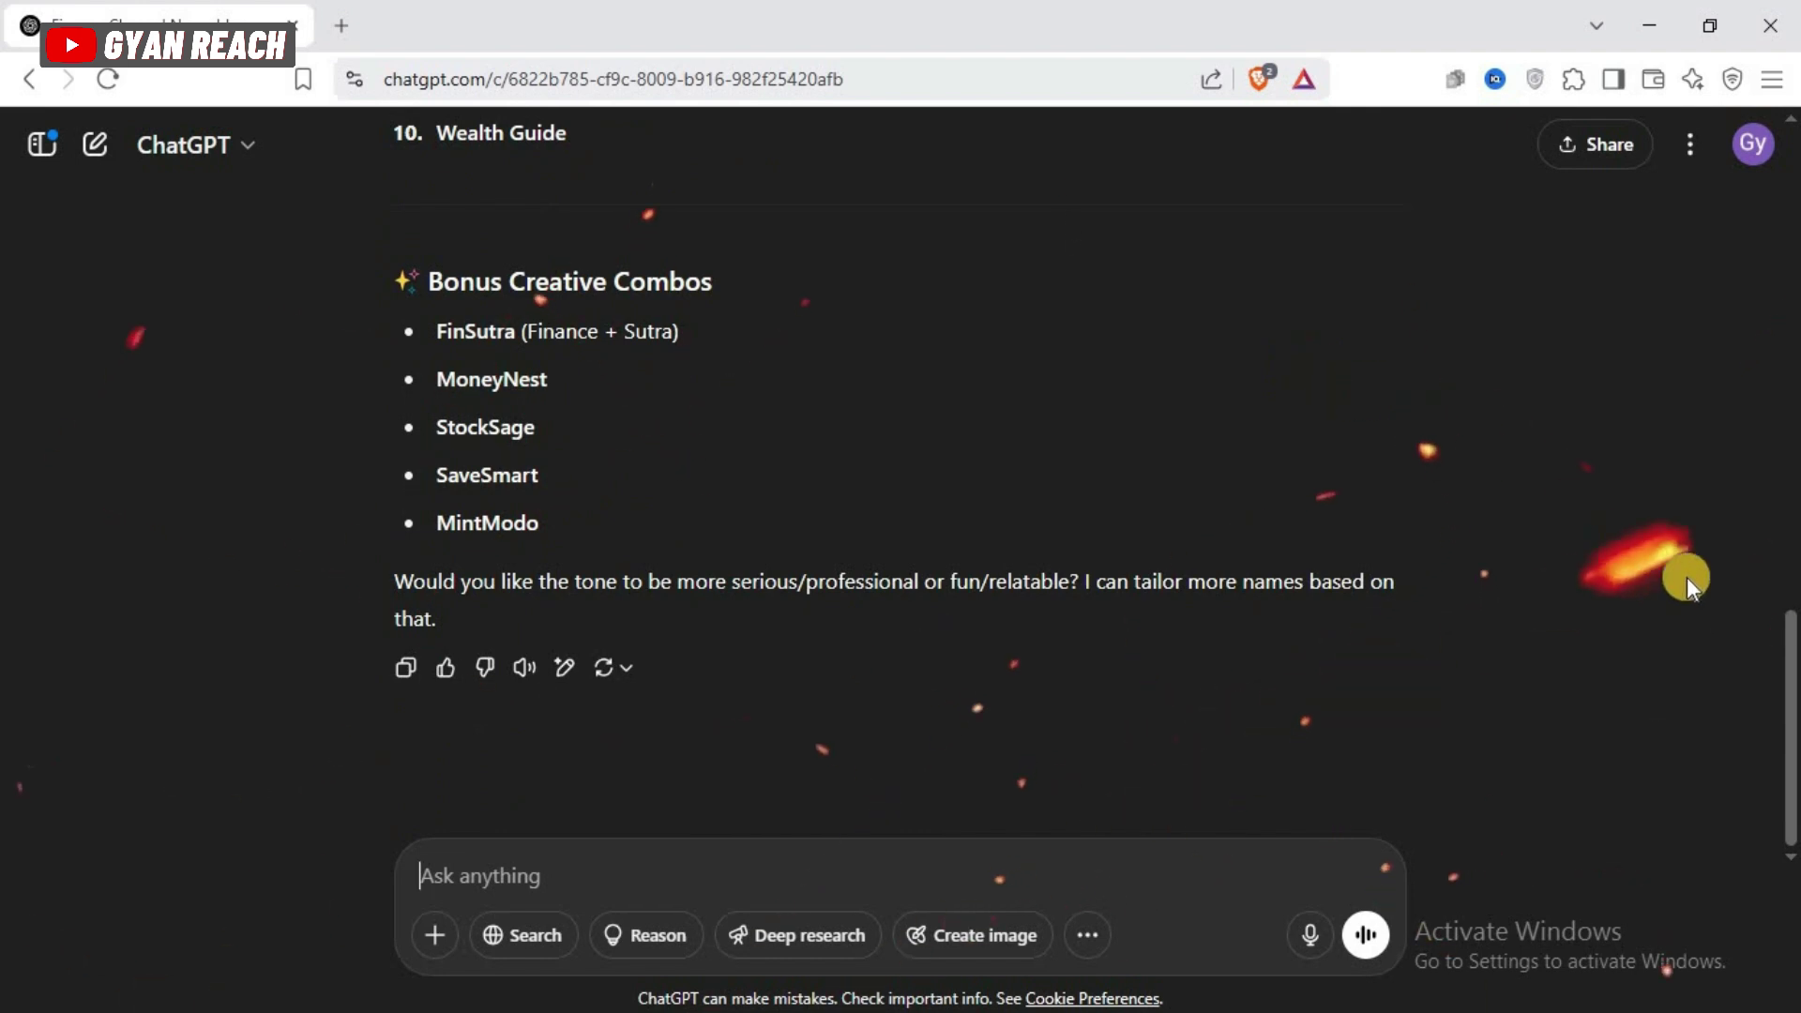
pyautogui.moveTo(1760, 748); pyautogui.dragTo(536, 476)
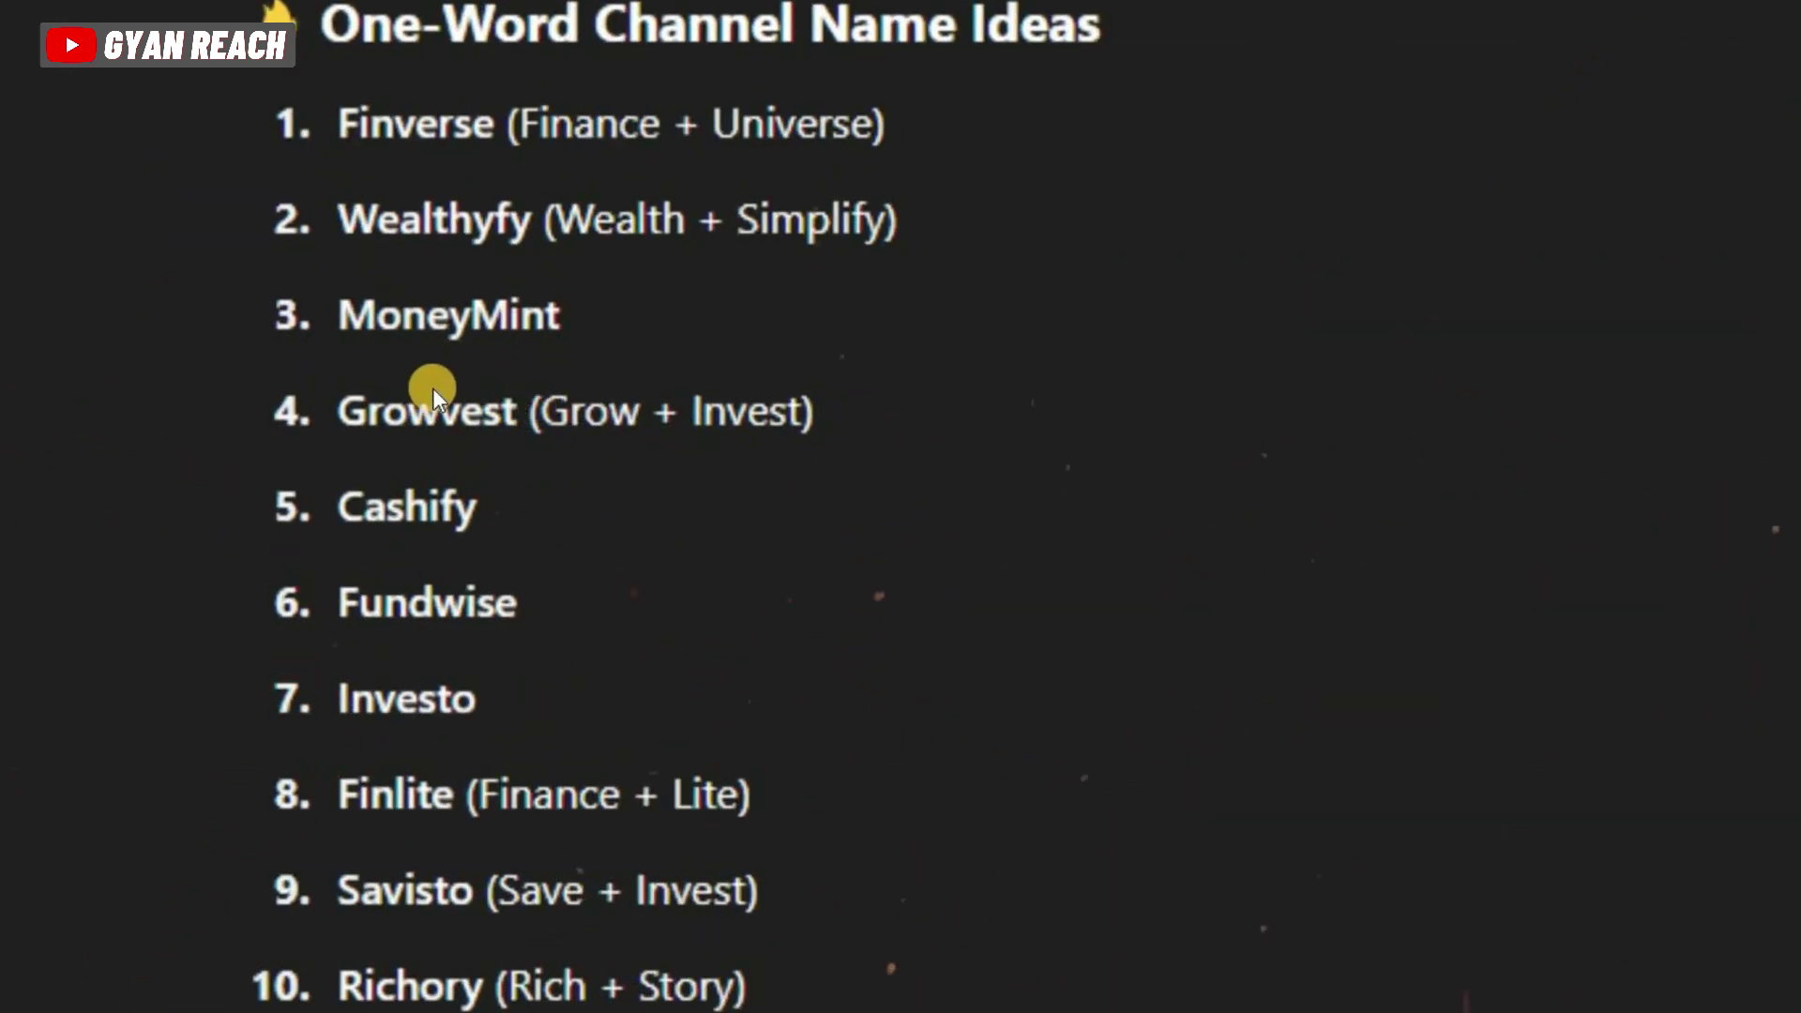
pyautogui.doubleClick(554, 390)
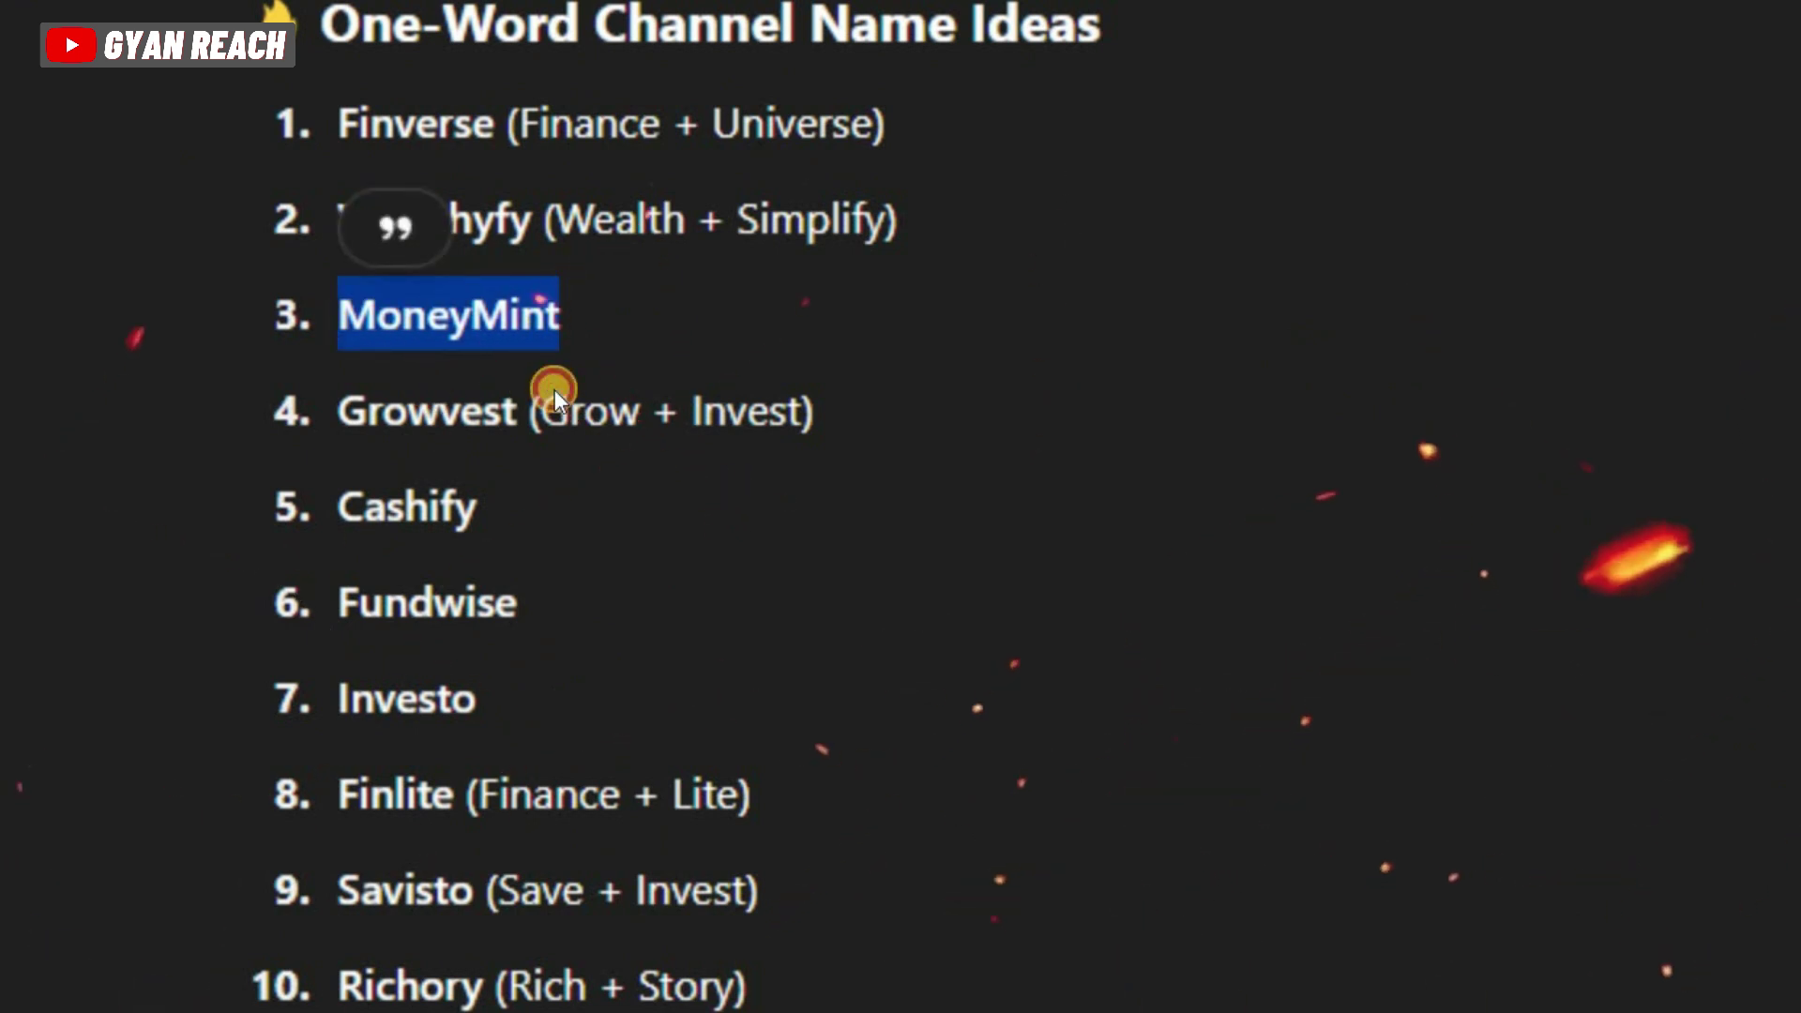
pyautogui.click(555, 390)
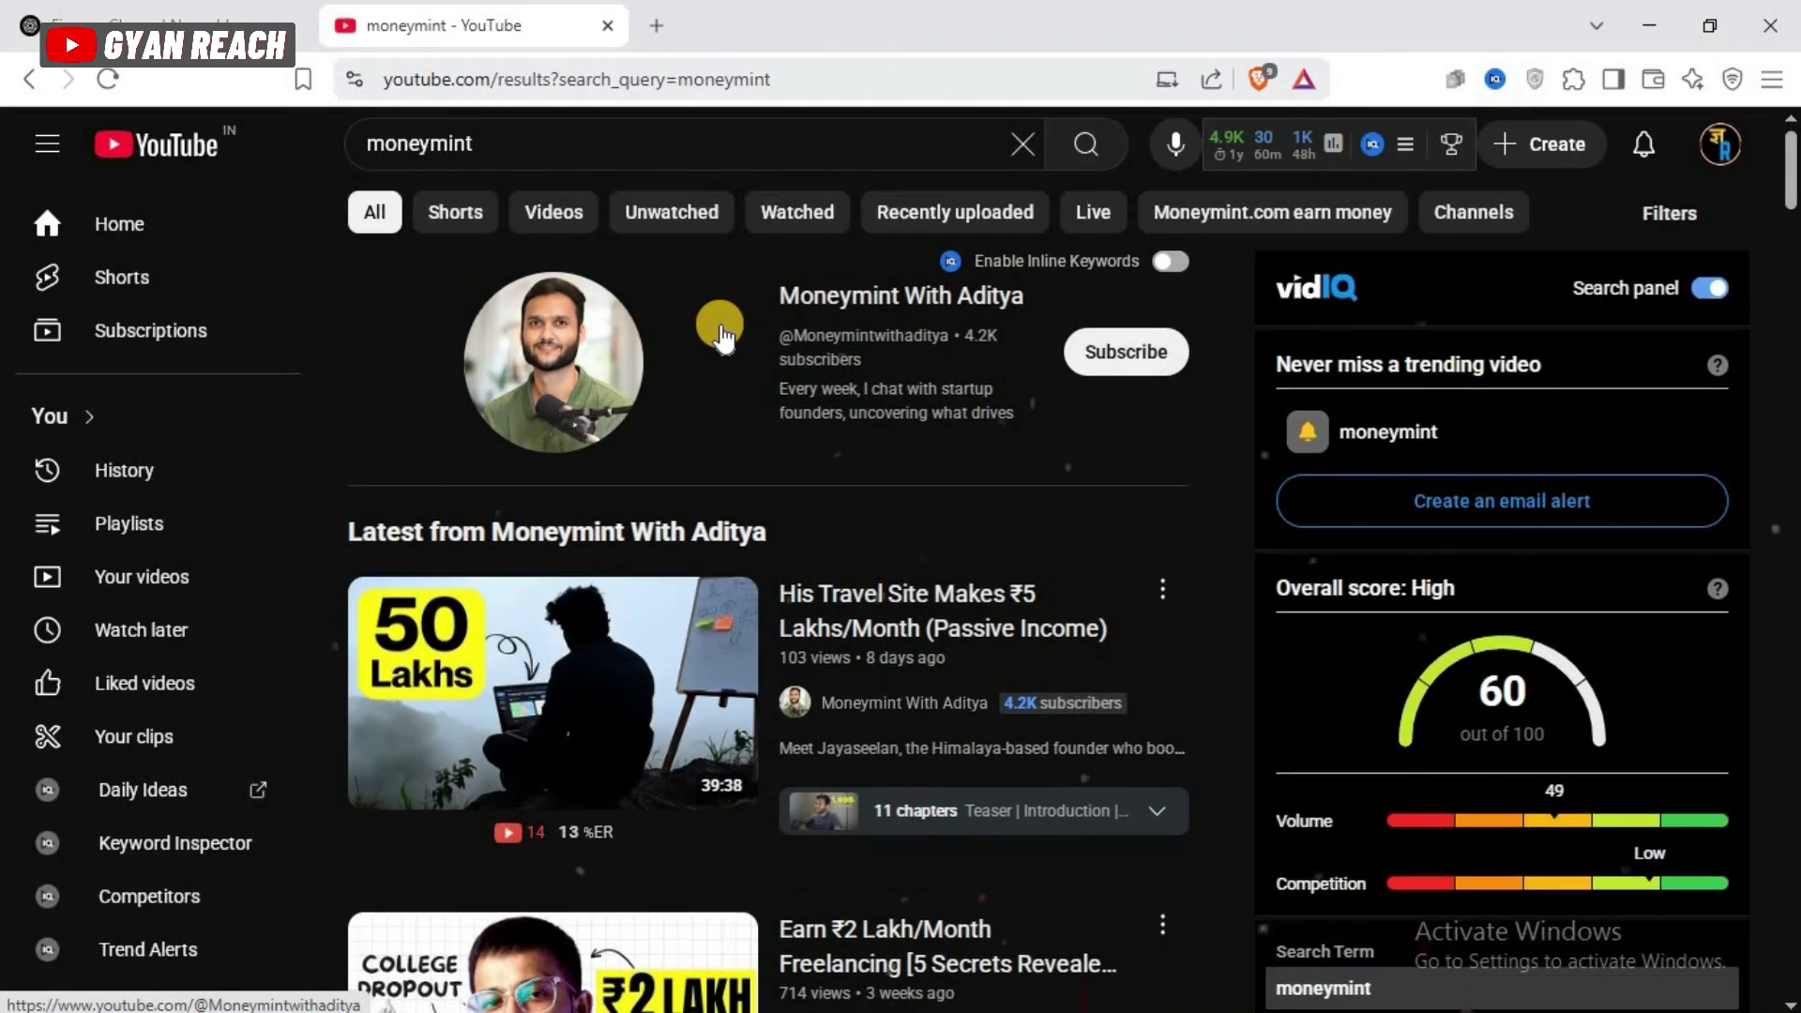
# On YouTube, filter the search results for moneymint by the type Channel
pyautogui.scroll(-1, 1147, 302)
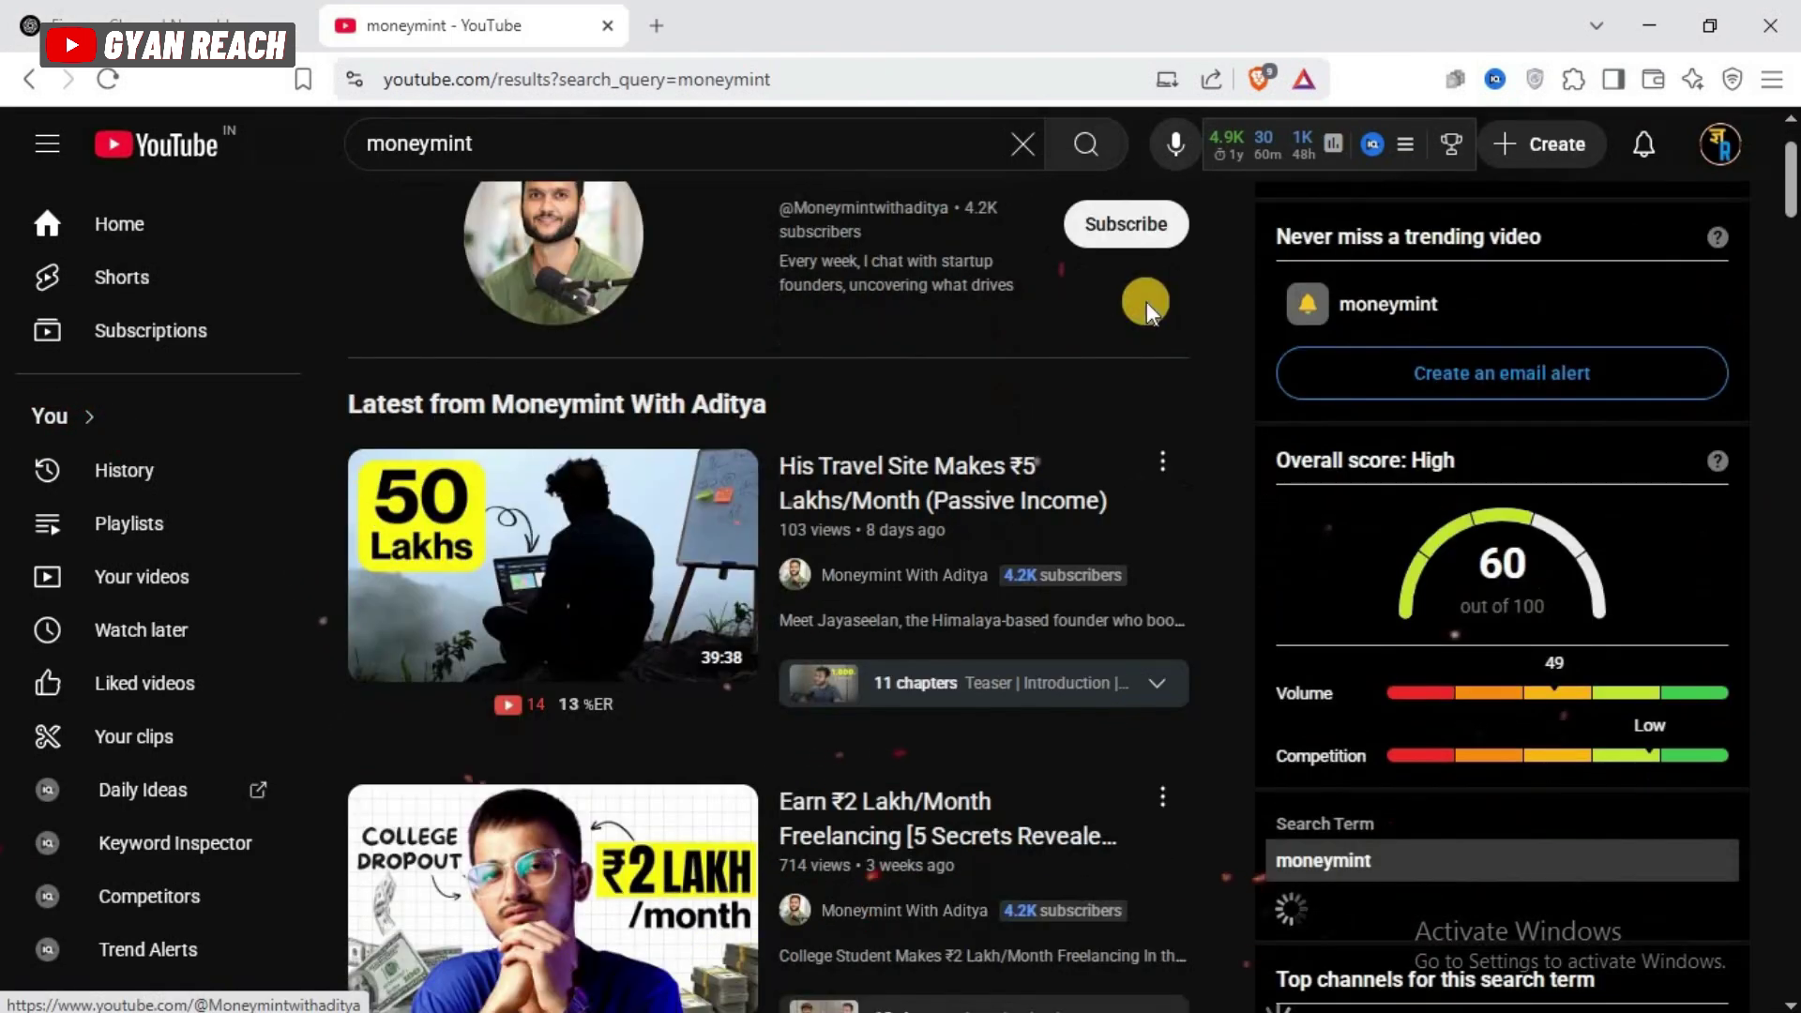
pyautogui.scroll(1, 1146, 301)
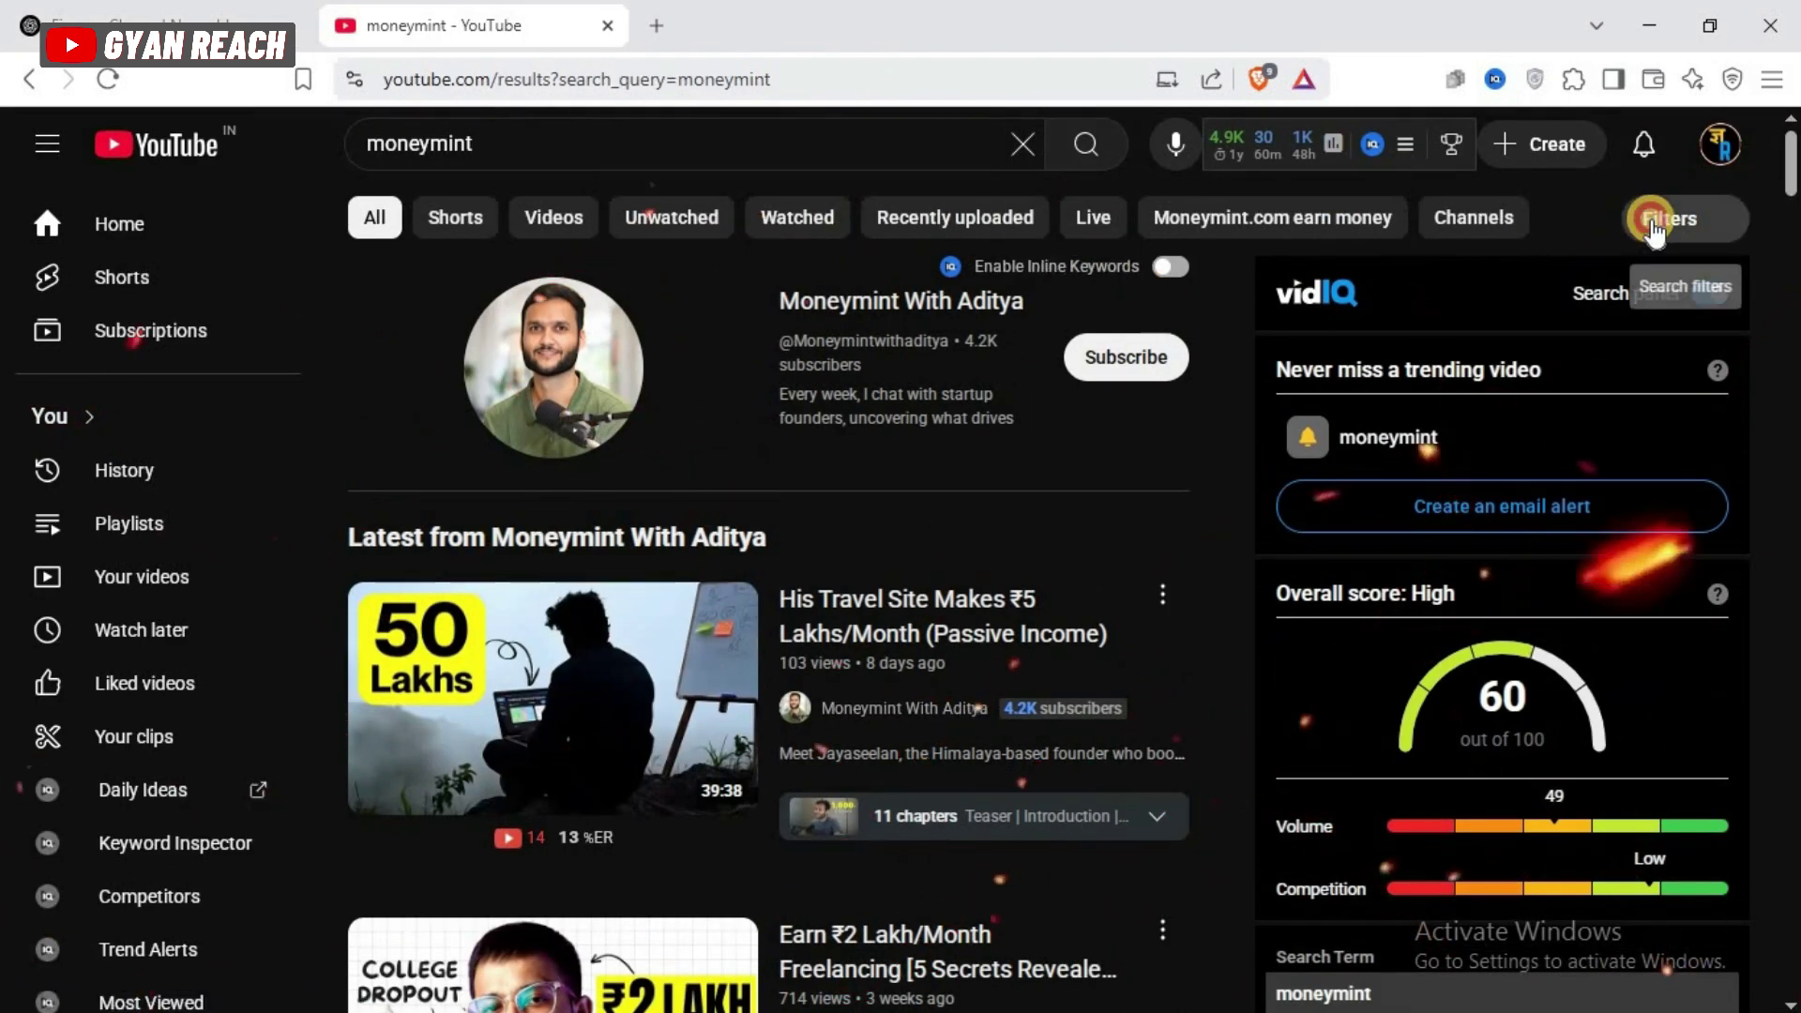
pyautogui.click(1637, 225)
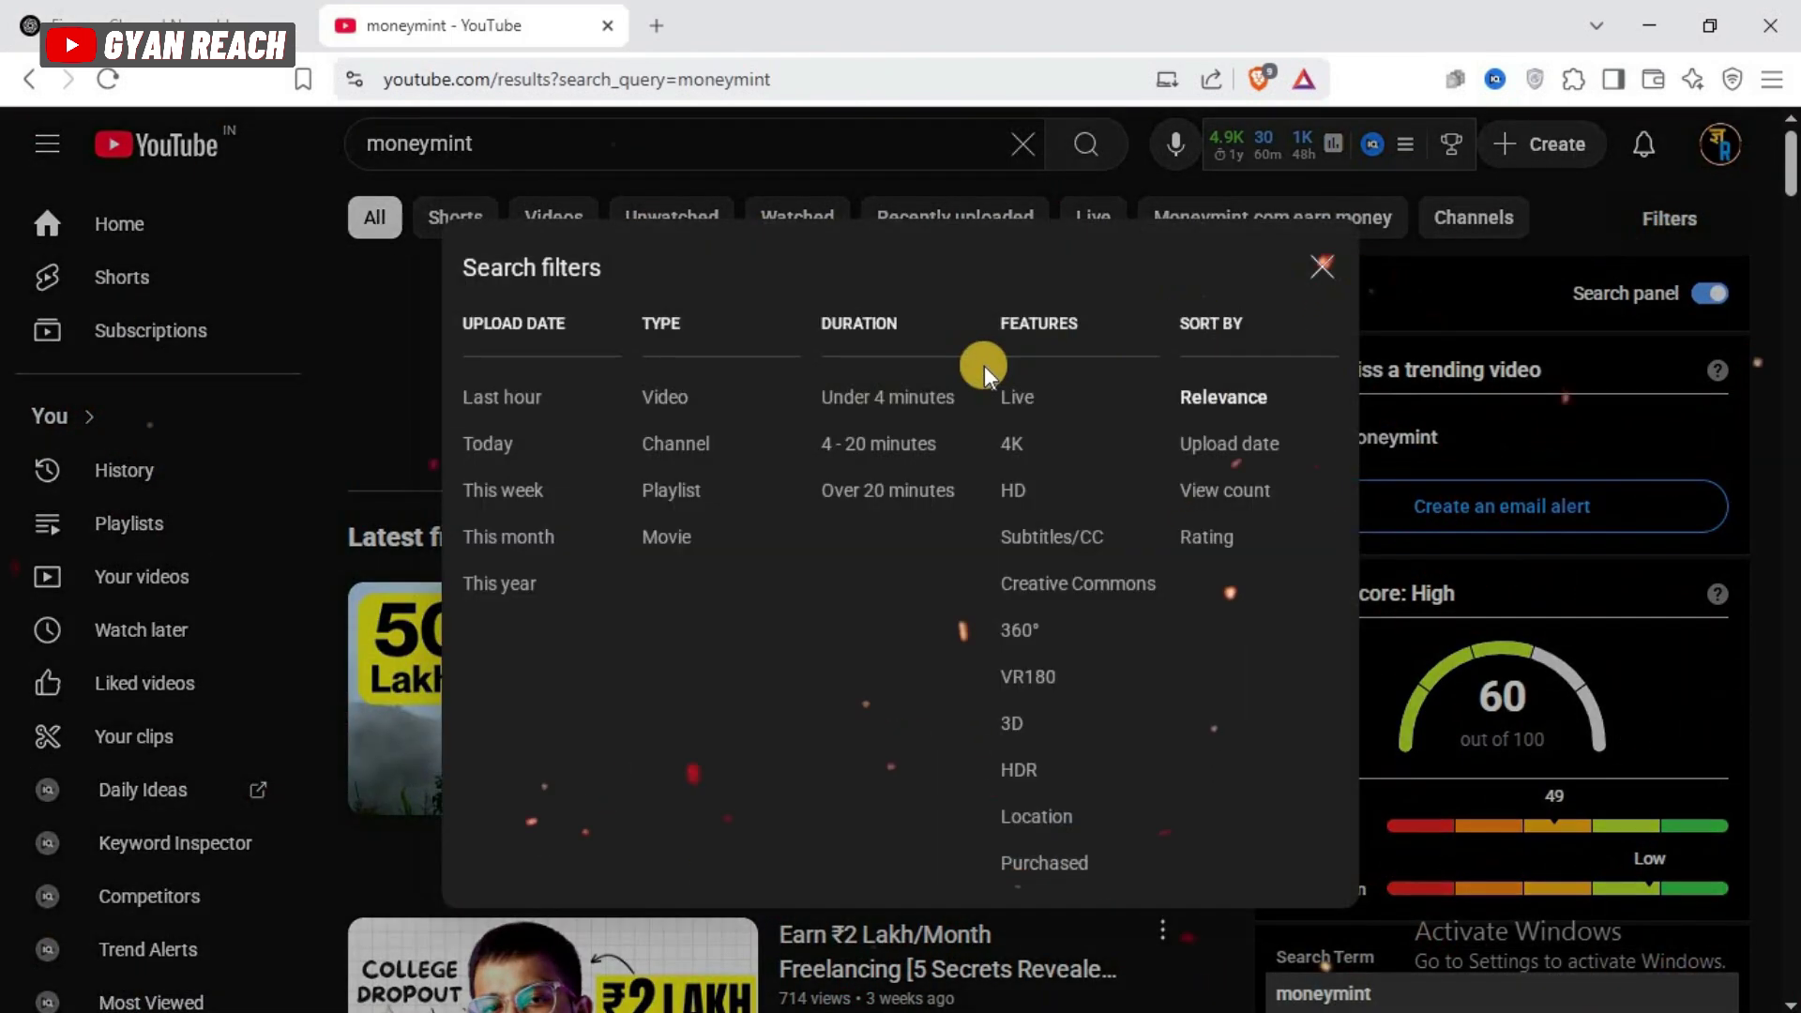
pyautogui.click(681, 443)
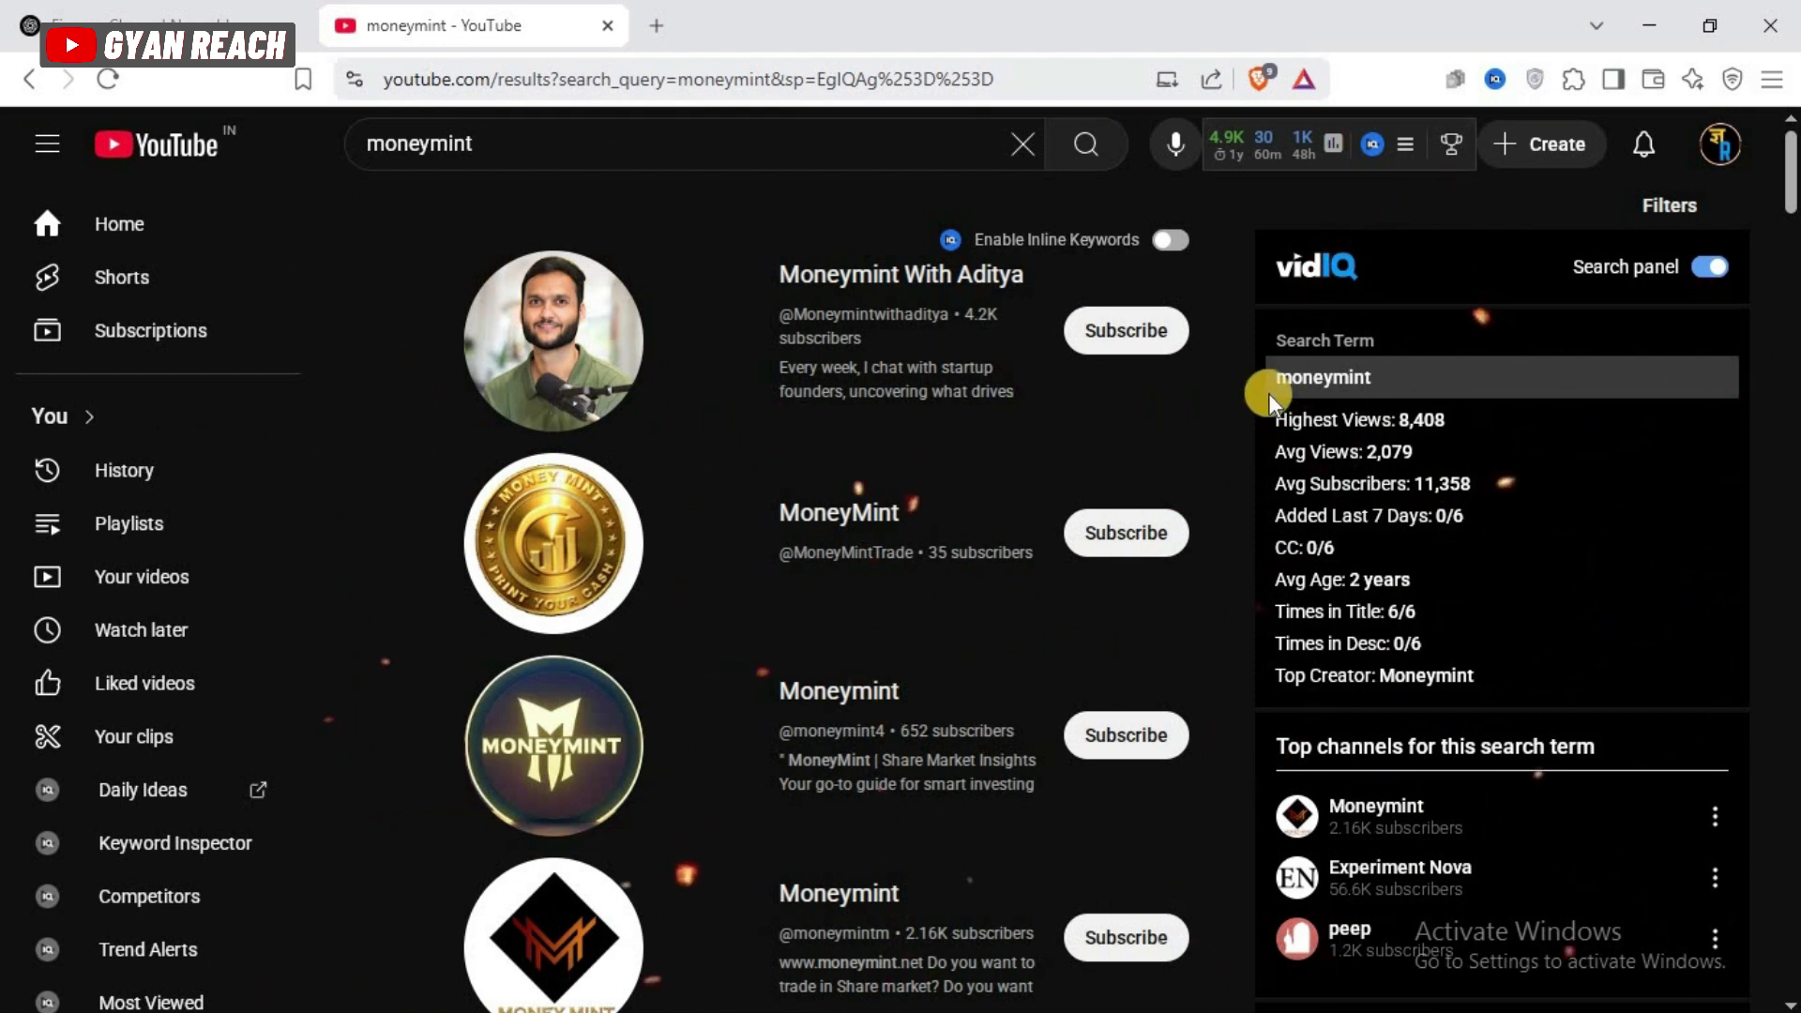
# Look through the channel results for moneymint to check existing channels using that name
pyautogui.scroll(-5, 1268, 392)
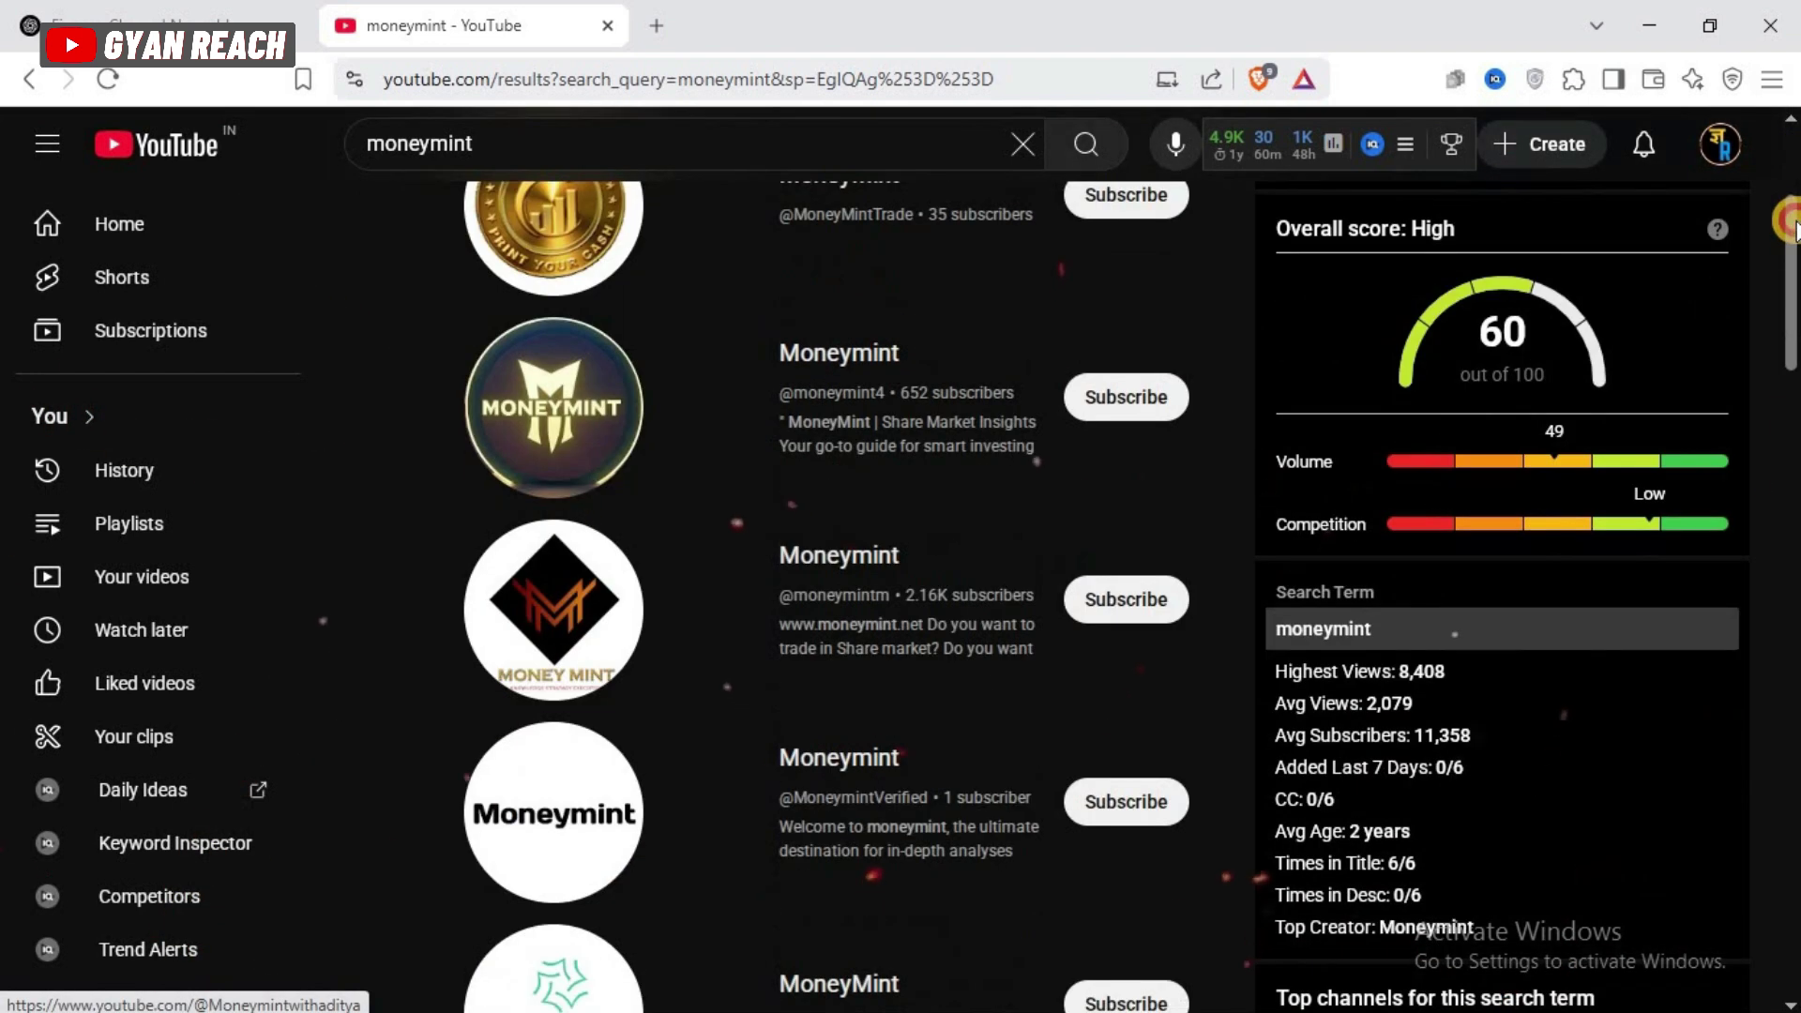
pyautogui.scroll(-5, 844, 563)
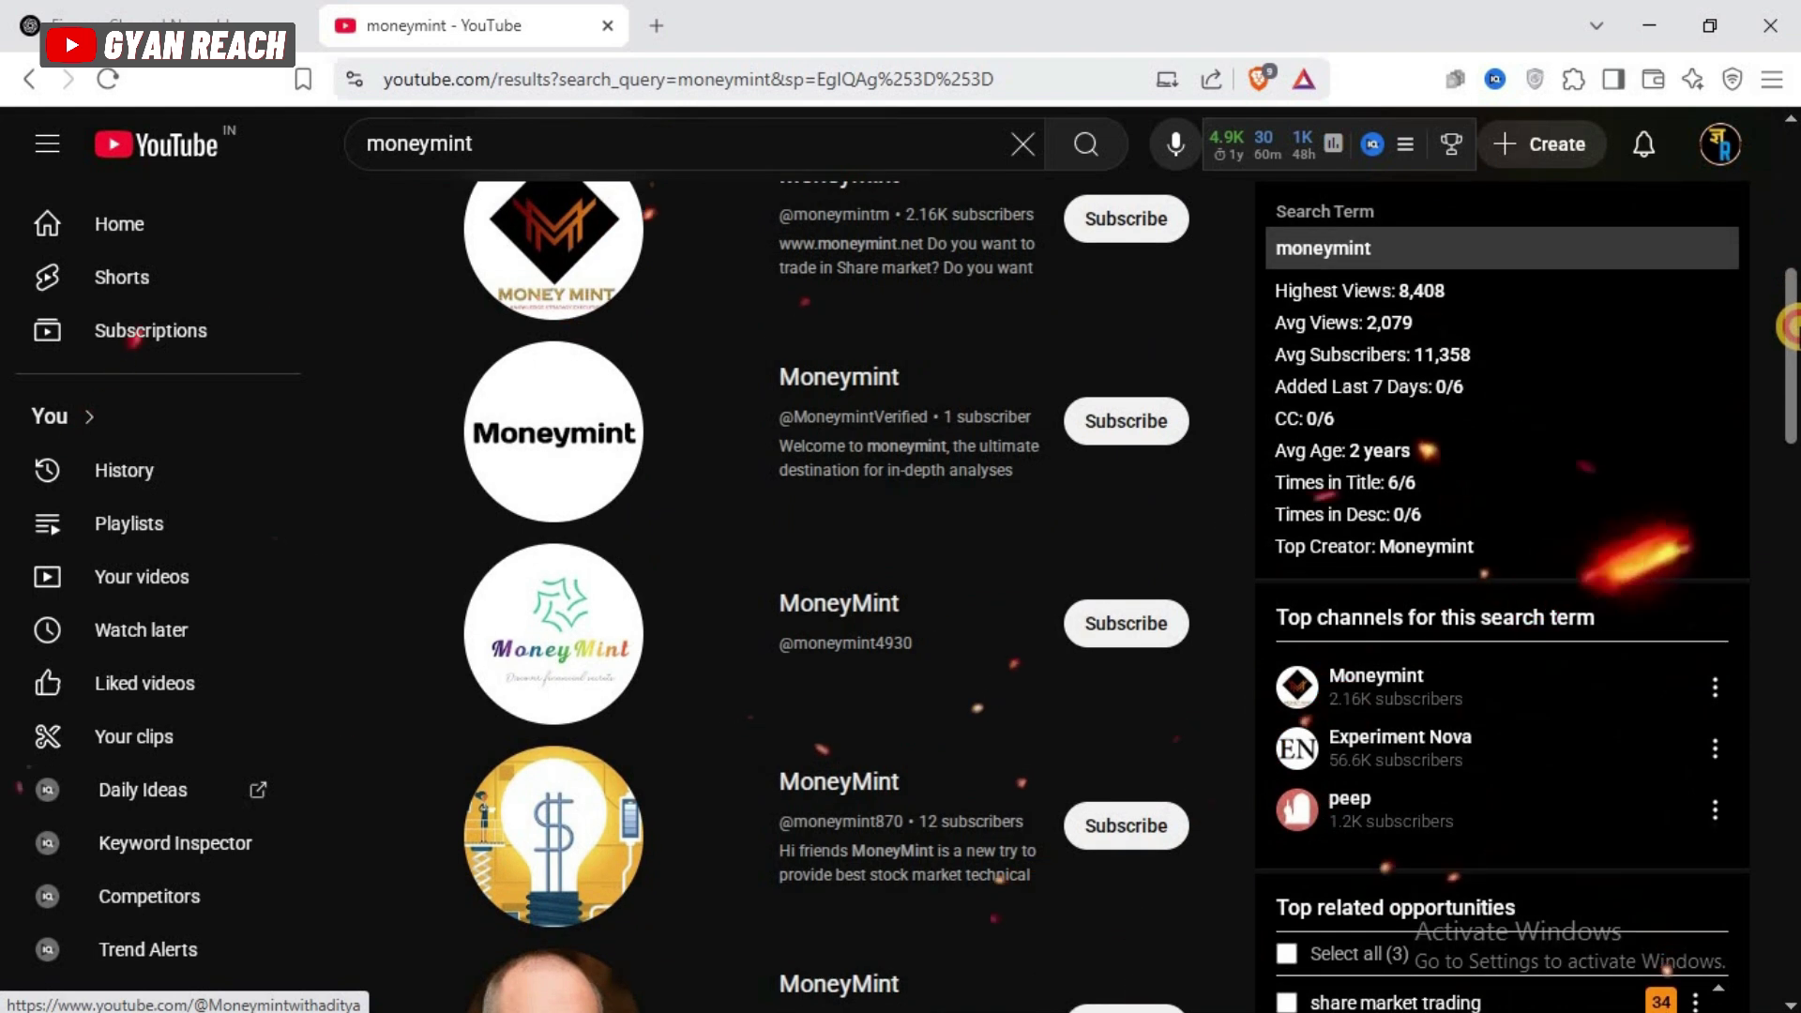
pyautogui.scroll(-5, 844, 563)
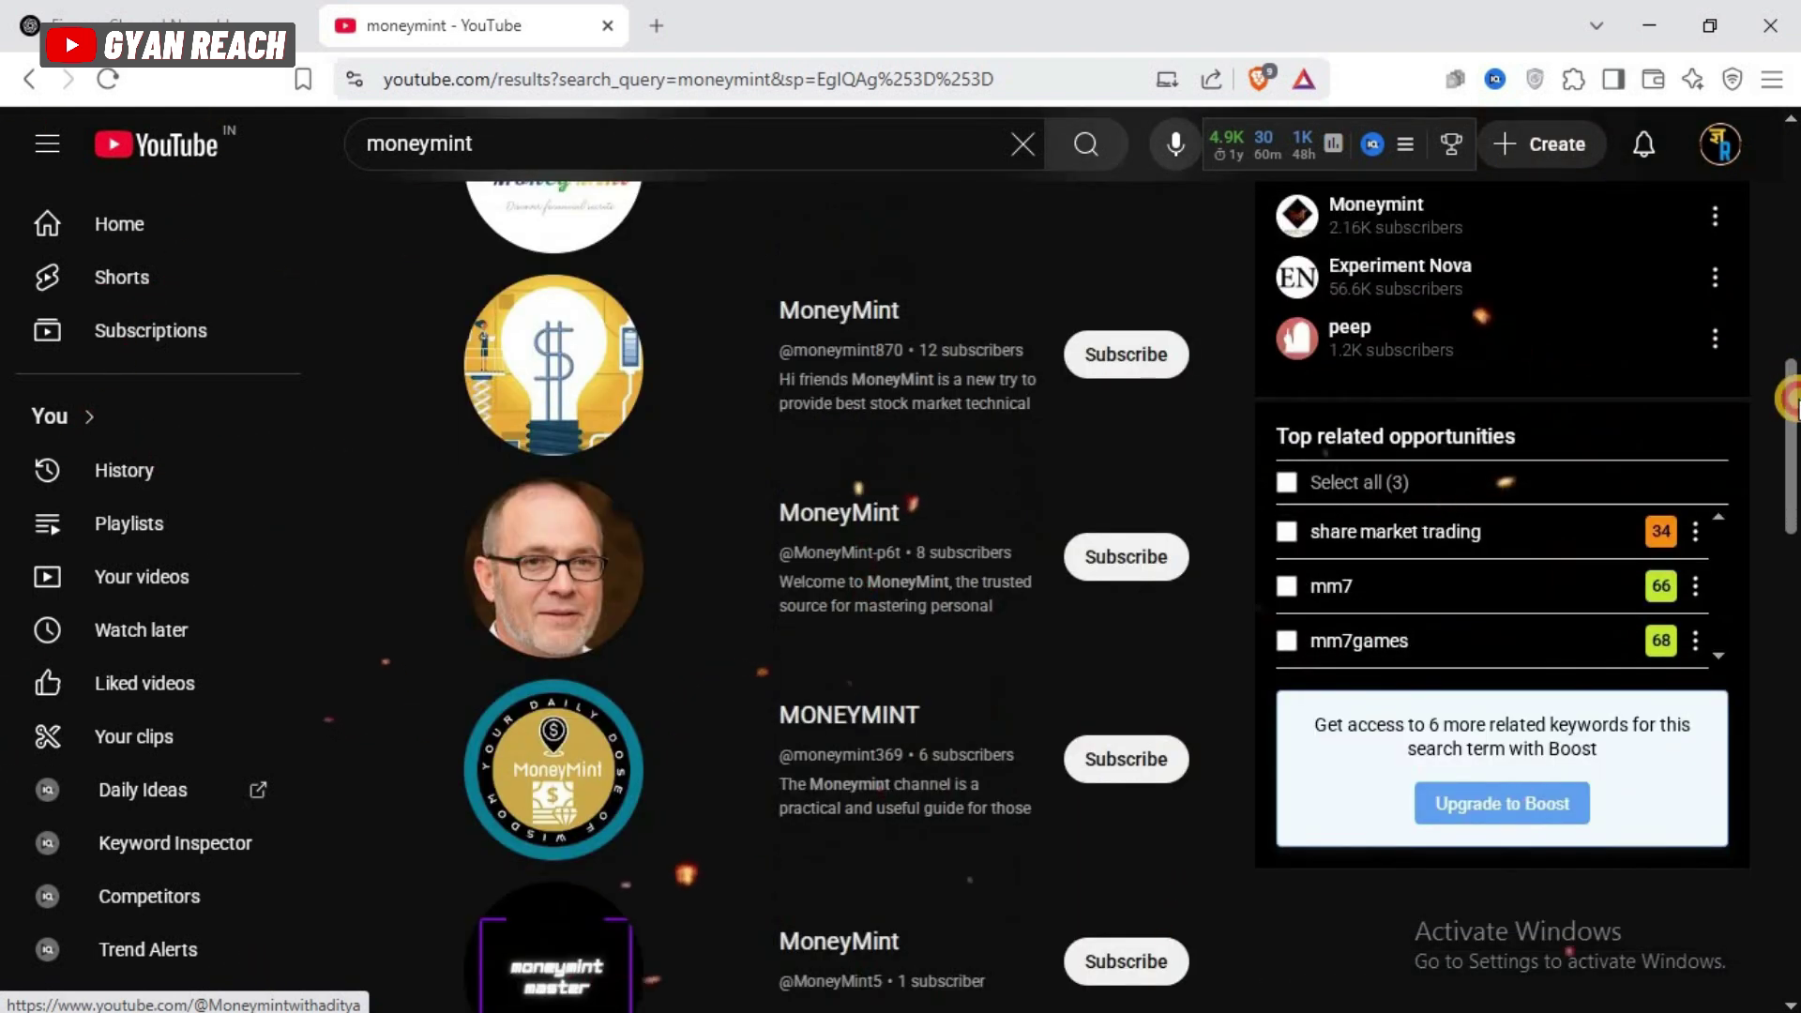
pyautogui.scroll(-3, 844, 563)
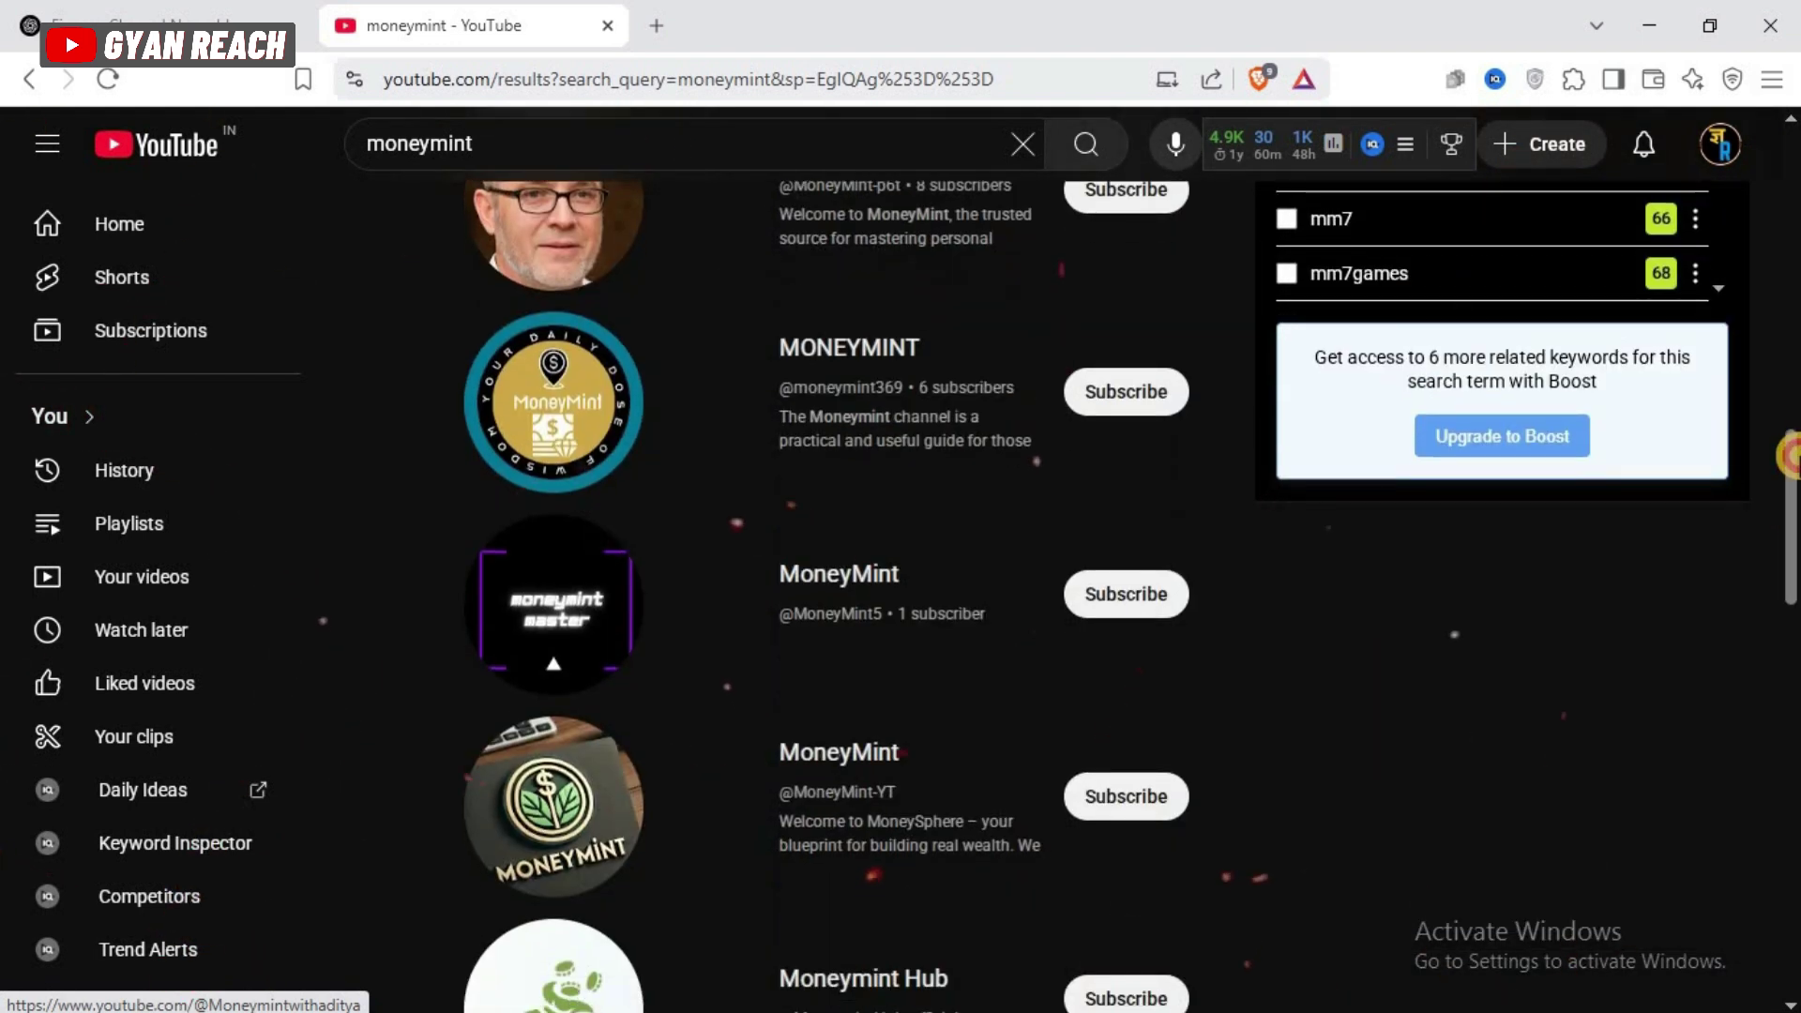
pyautogui.scroll(-2, 844, 563)
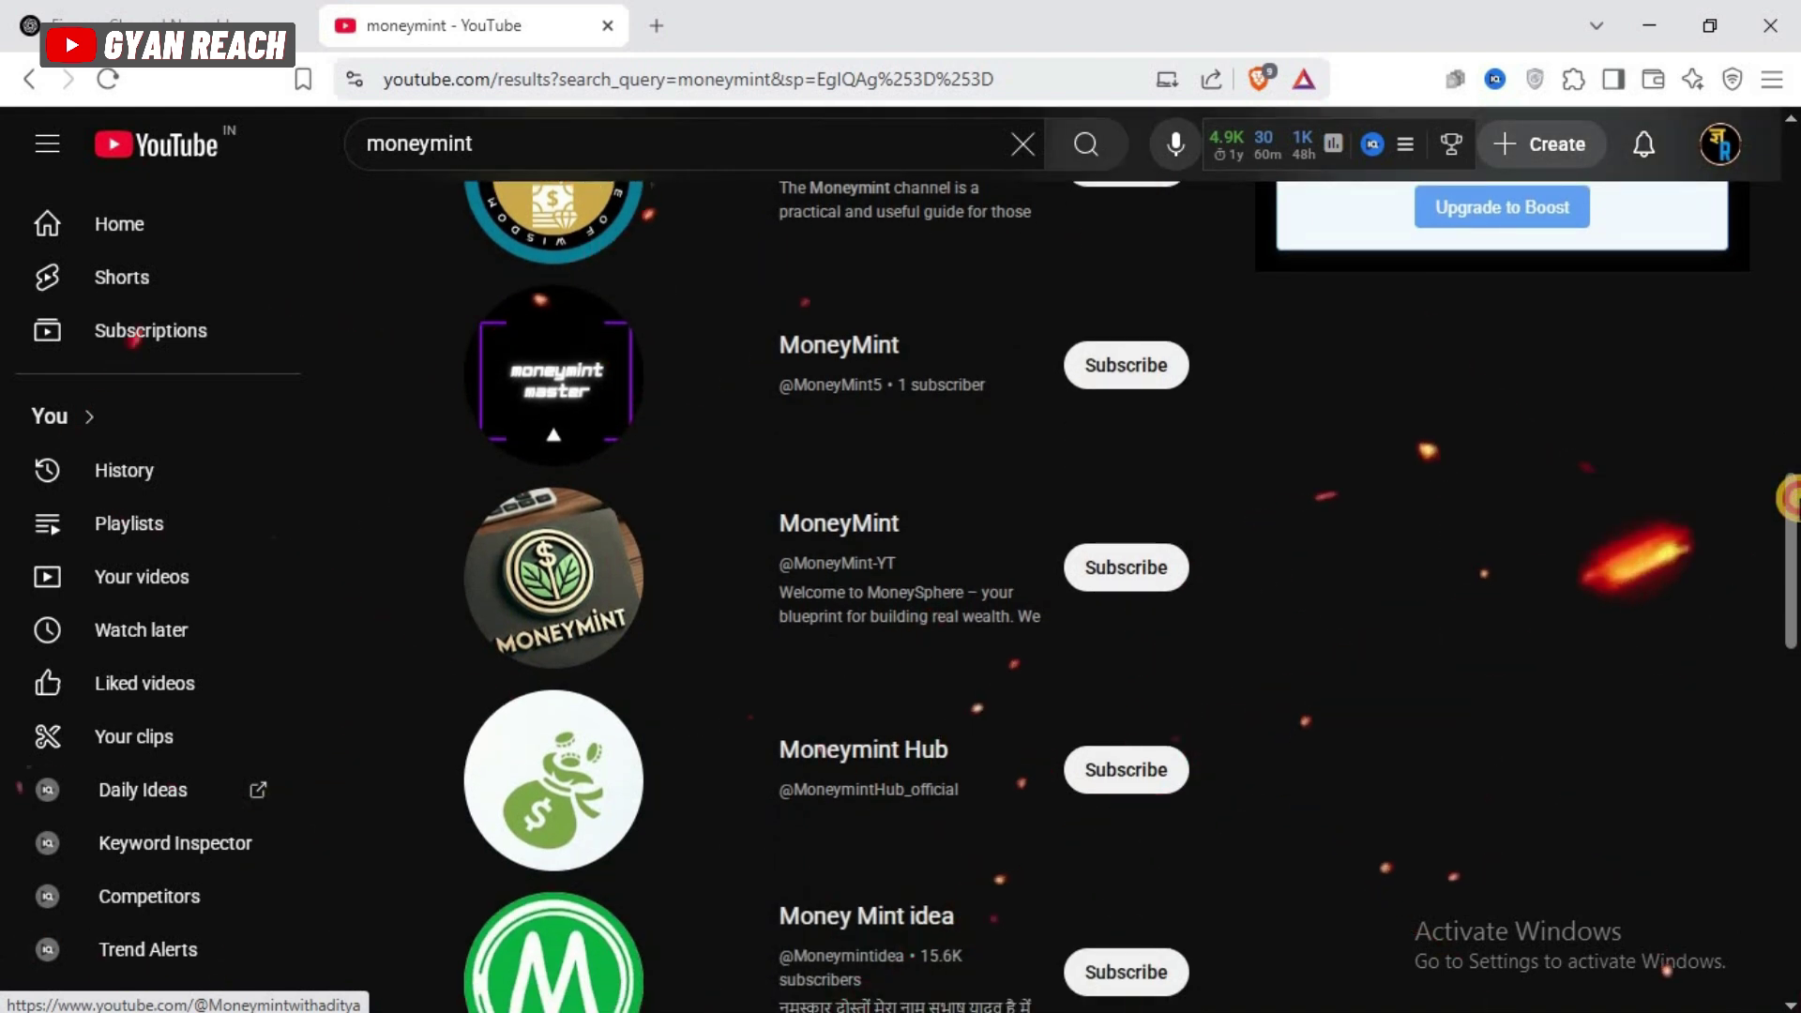
pyautogui.moveTo(1790, 522); pyautogui.dragTo(1790, 595)
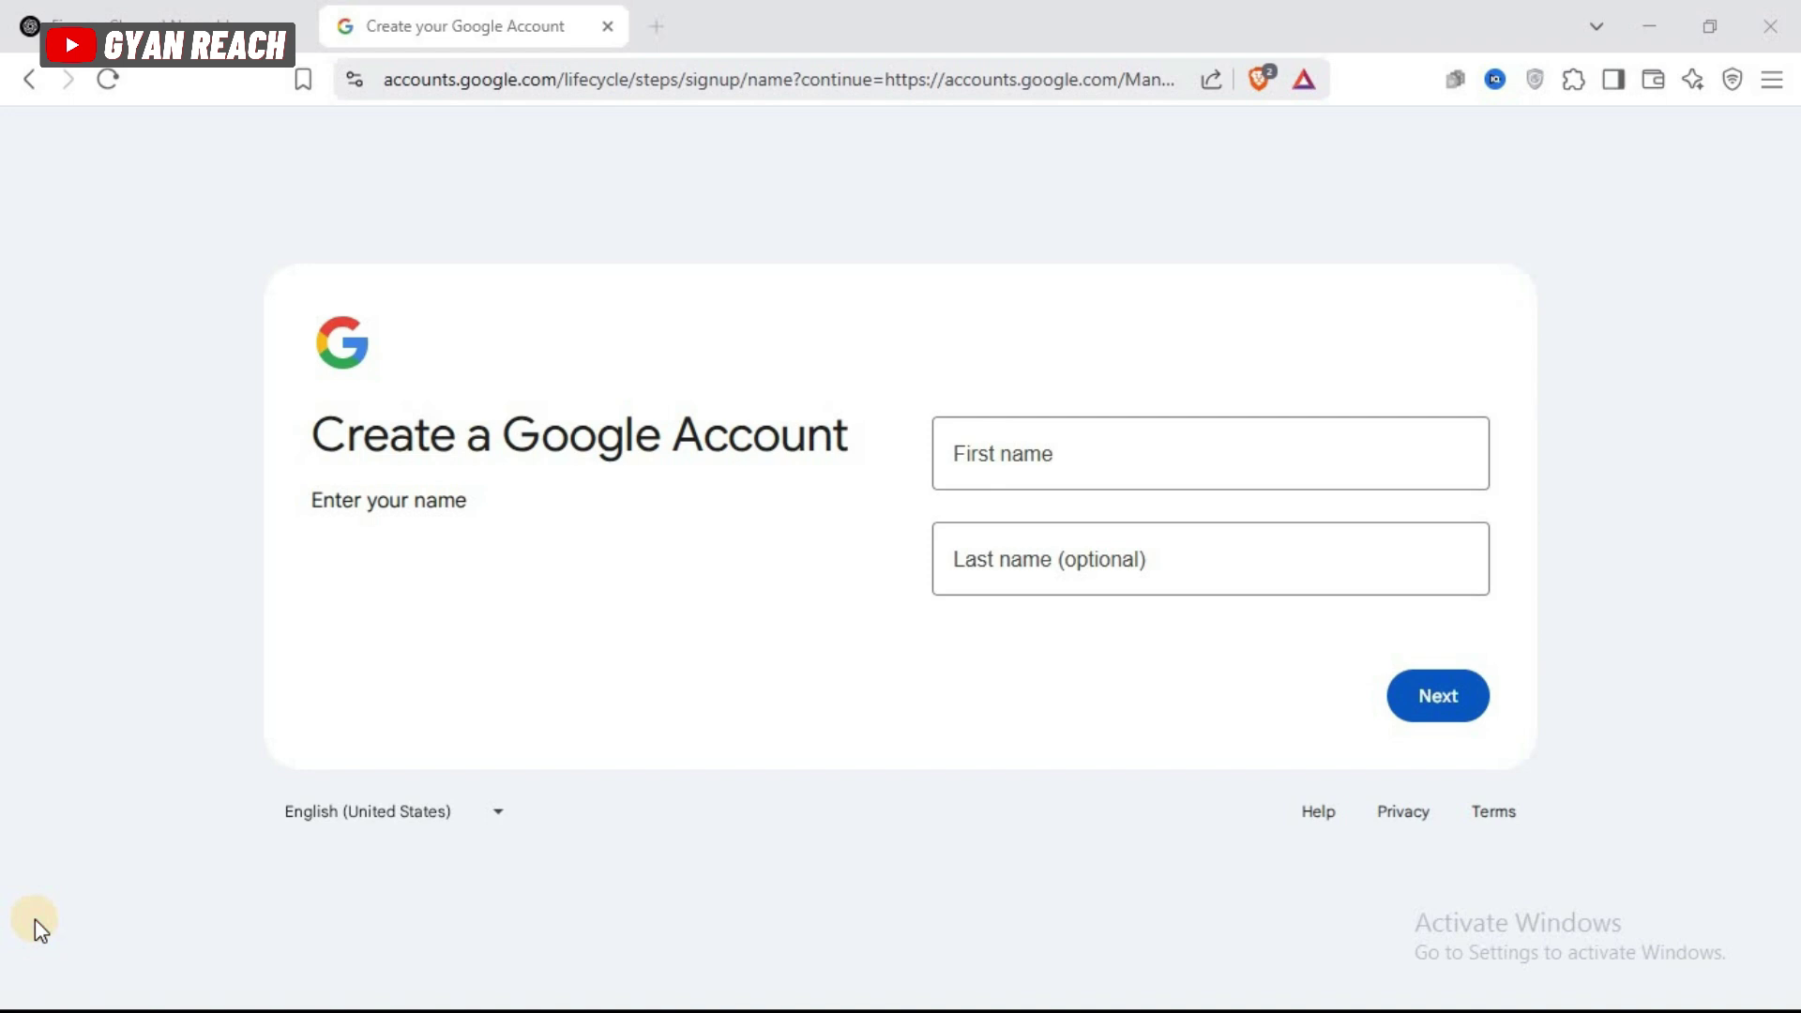
# On the Google Account sign-up page, enter the first name Money and last name Mint, and continue
pyautogui.click(1031, 486)
pyautogui.write('Money')
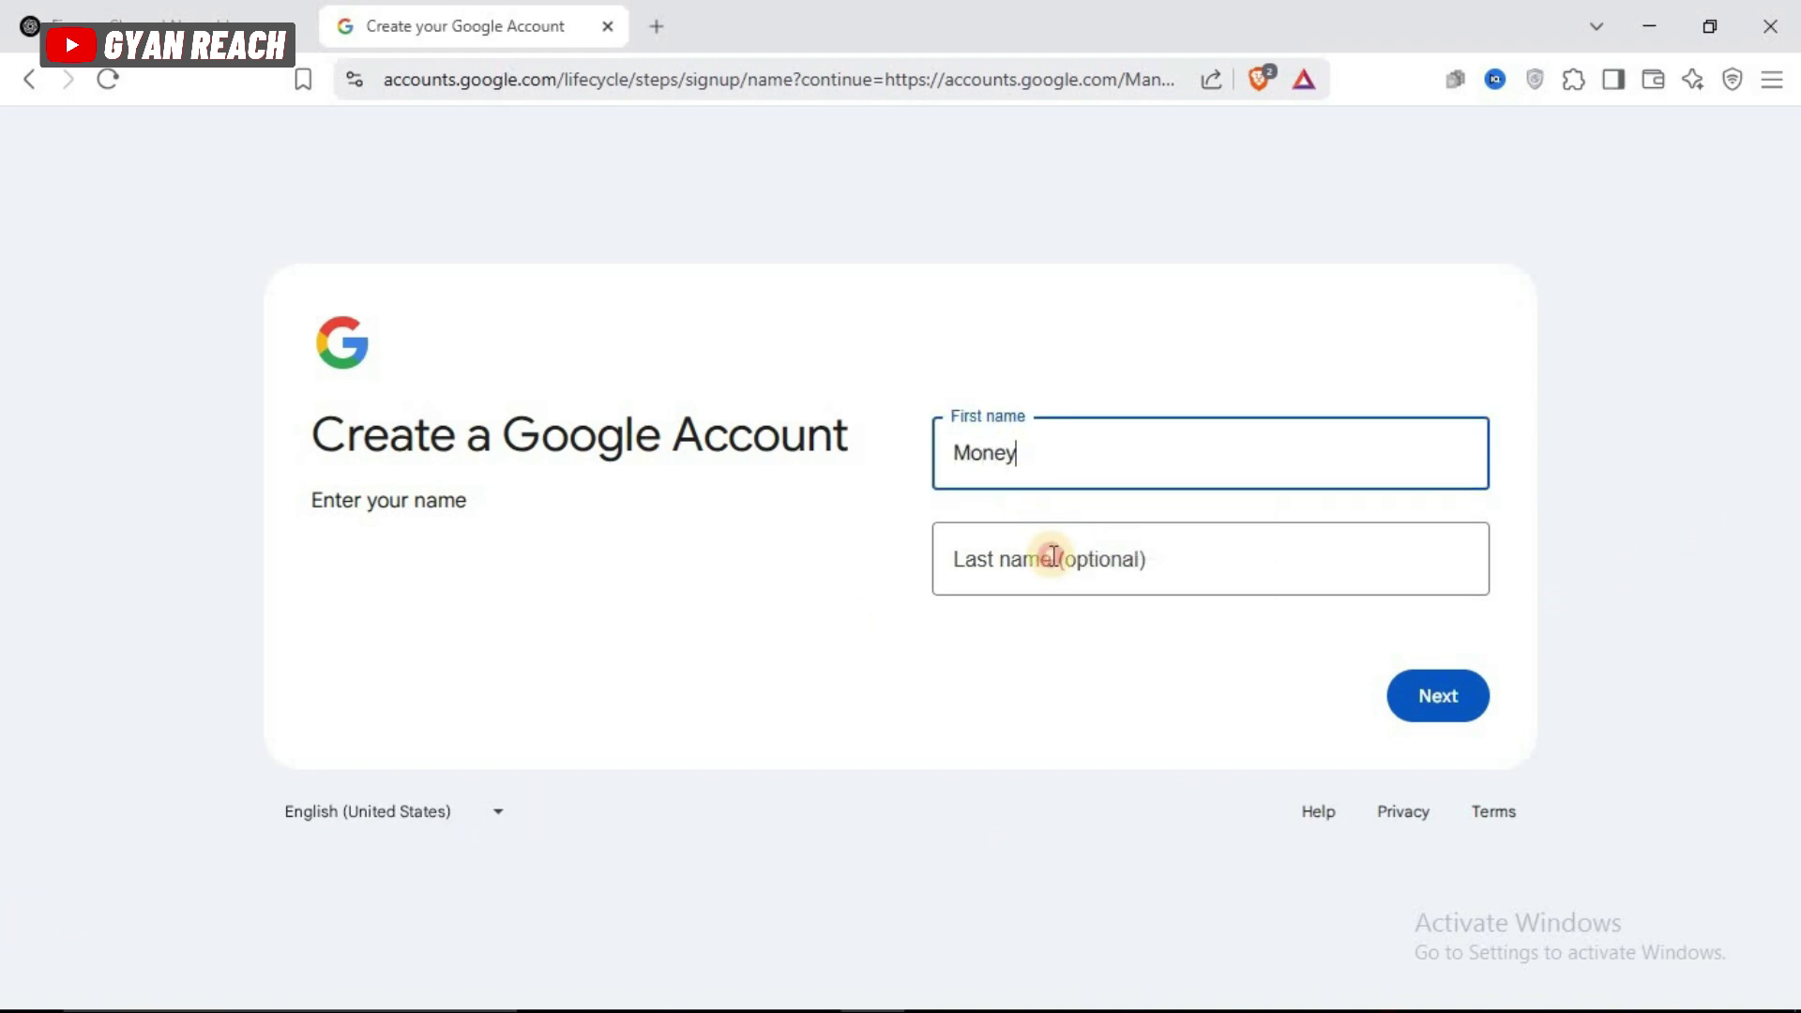
pyautogui.click(1053, 555)
pyautogui.write('Mint')
pyautogui.click(1438, 695)
# Enter the date of birth, choose a gender, and continue the Google Account sign-up
pyautogui.click(1010, 473)
pyautogui.click(996, 514)
pyautogui.click(1140, 447)
pyautogui.write('20')
pyautogui.click(1375, 451)
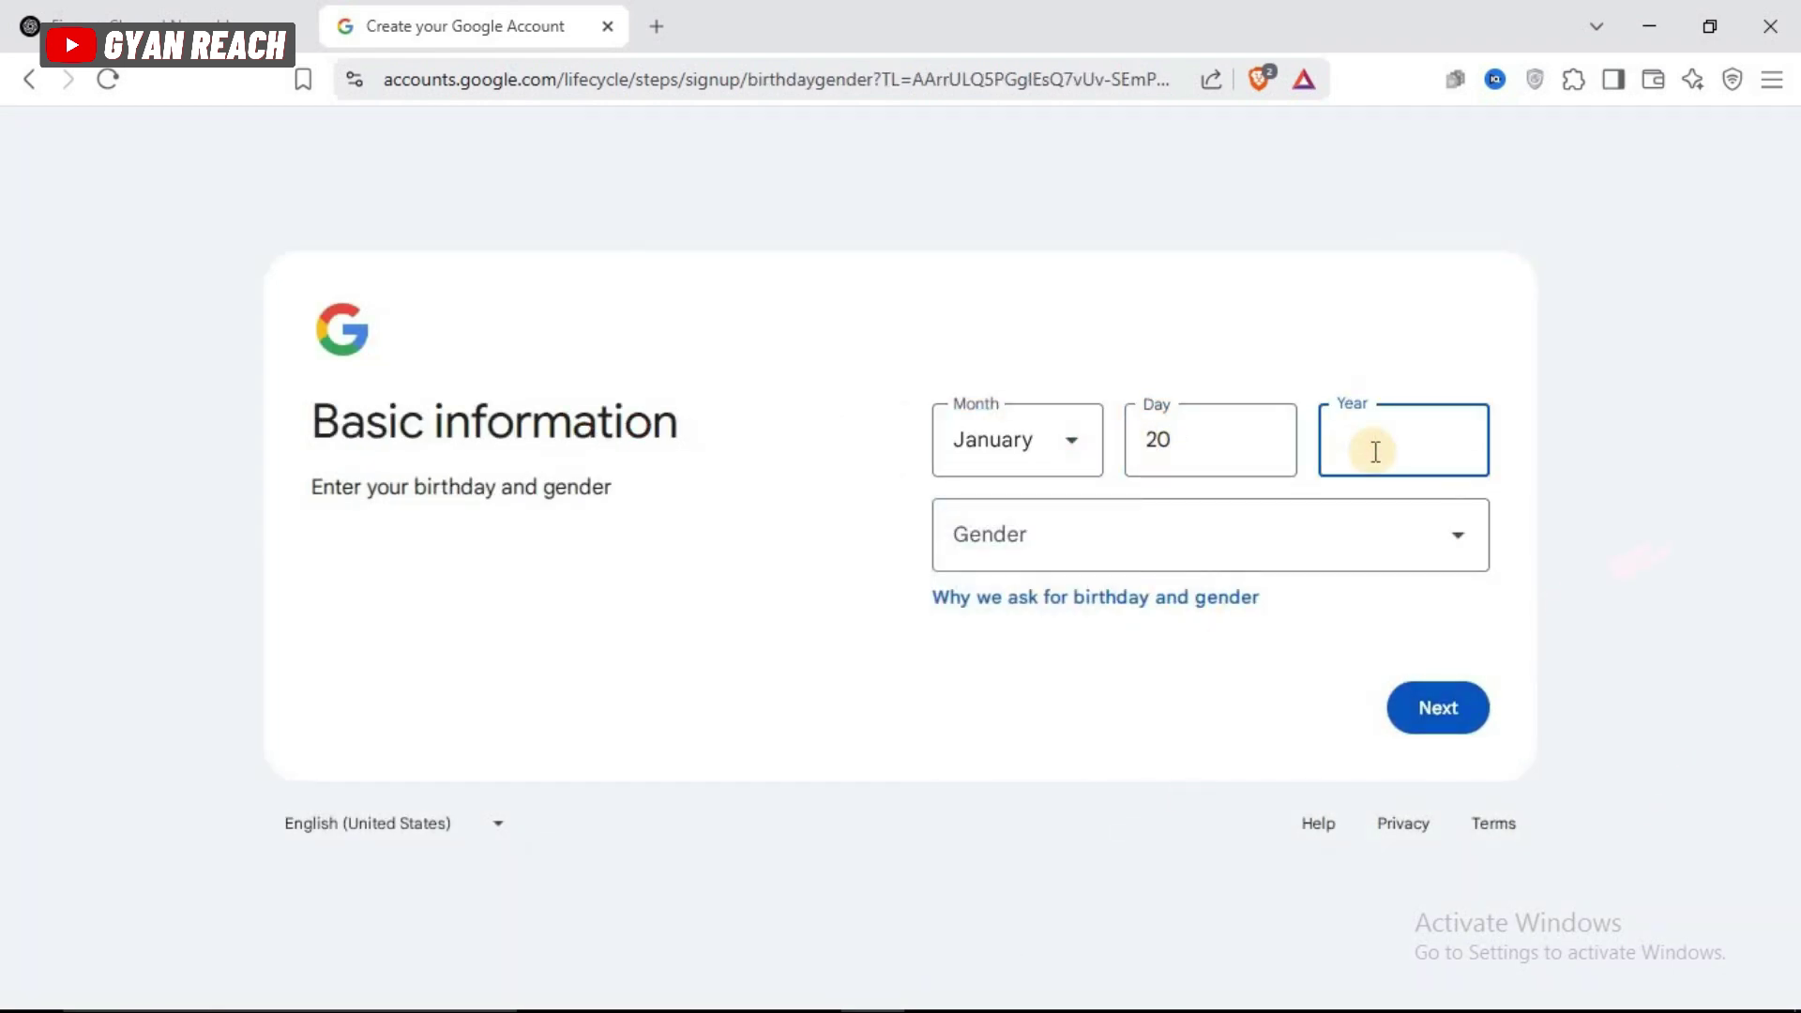
pyautogui.click(1367, 518)
pyautogui.click(1173, 671)
pyautogui.click(1437, 699)
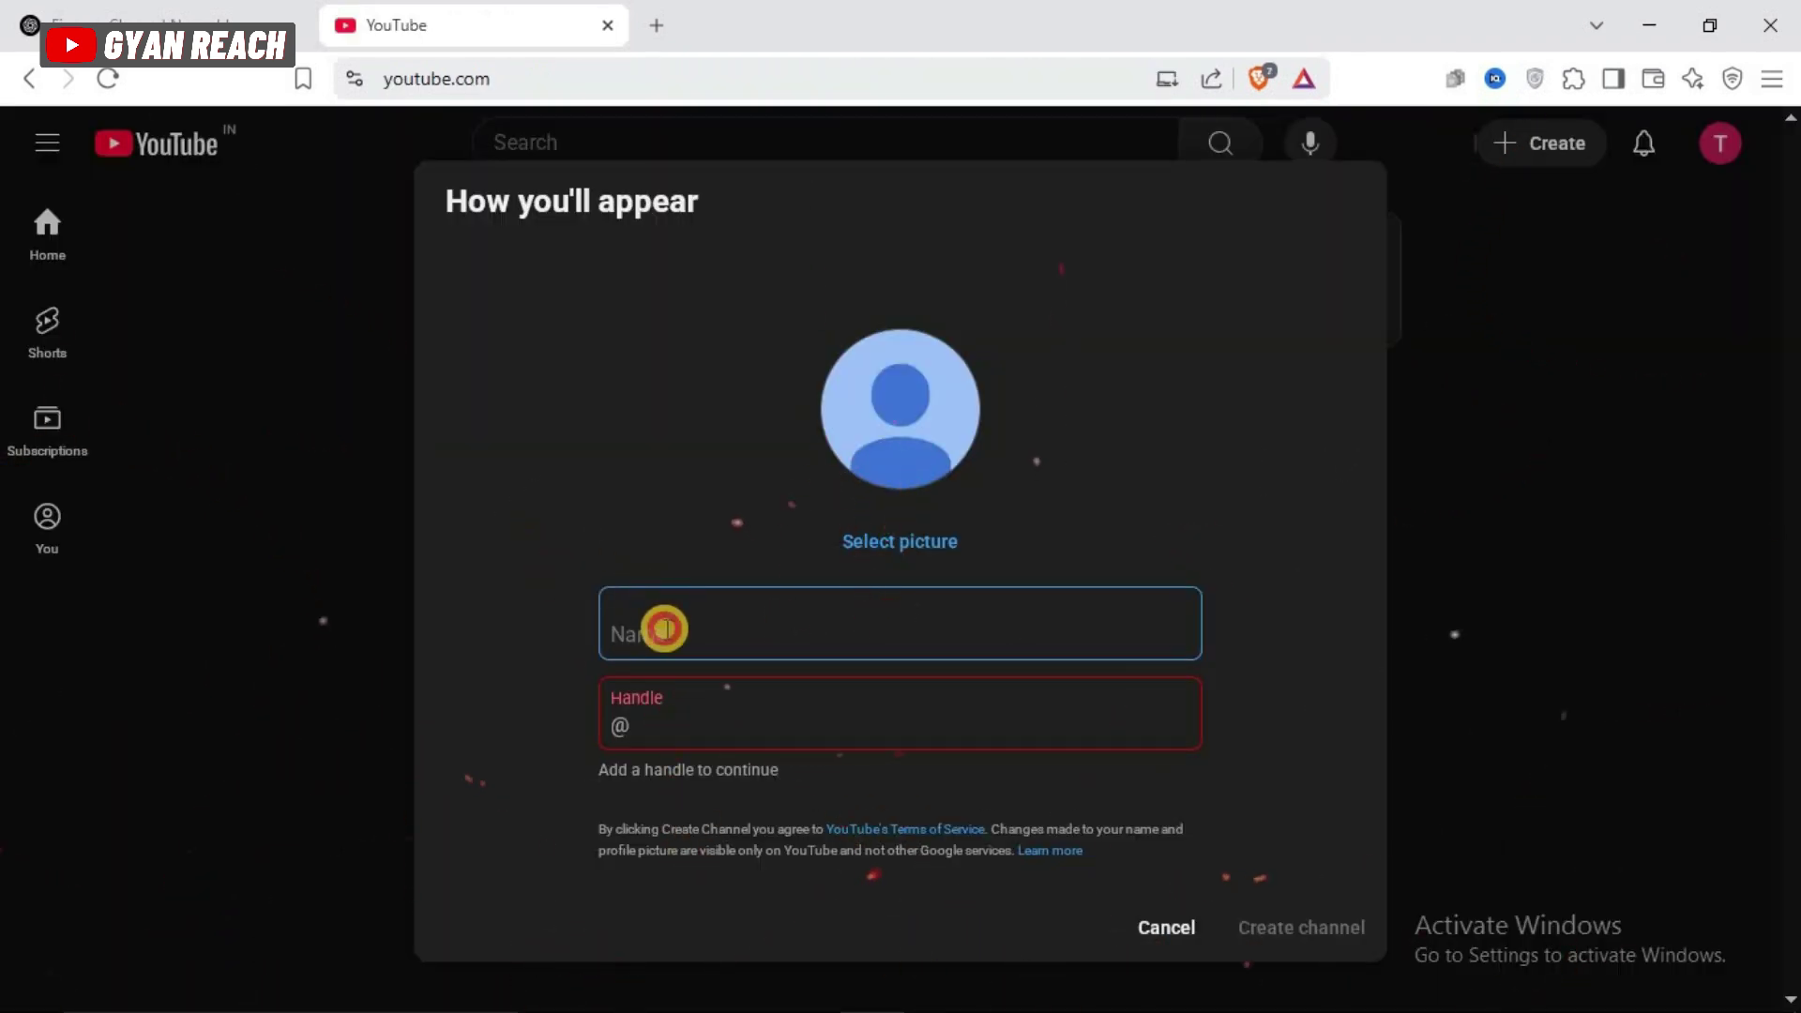
# Create the YouTube channel with the name Money Mint and the handle moneymint_official
pyautogui.write('Money Mint')
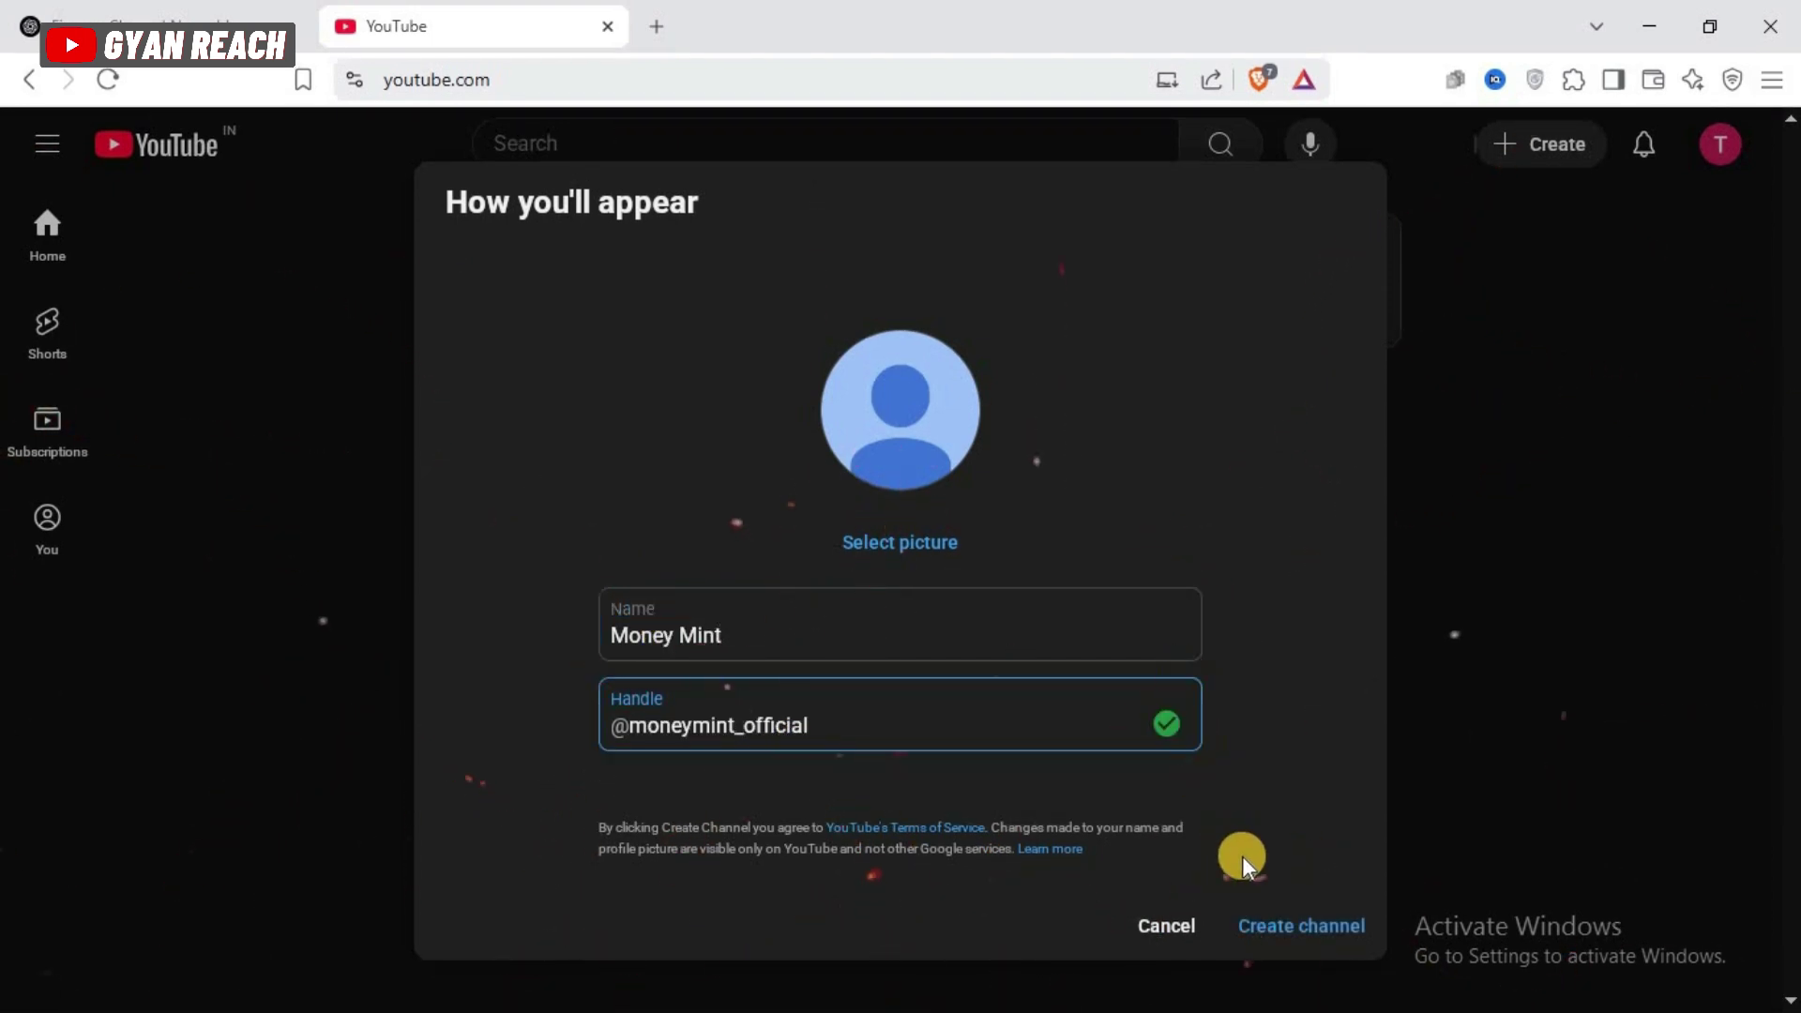
pyautogui.click(1274, 915)
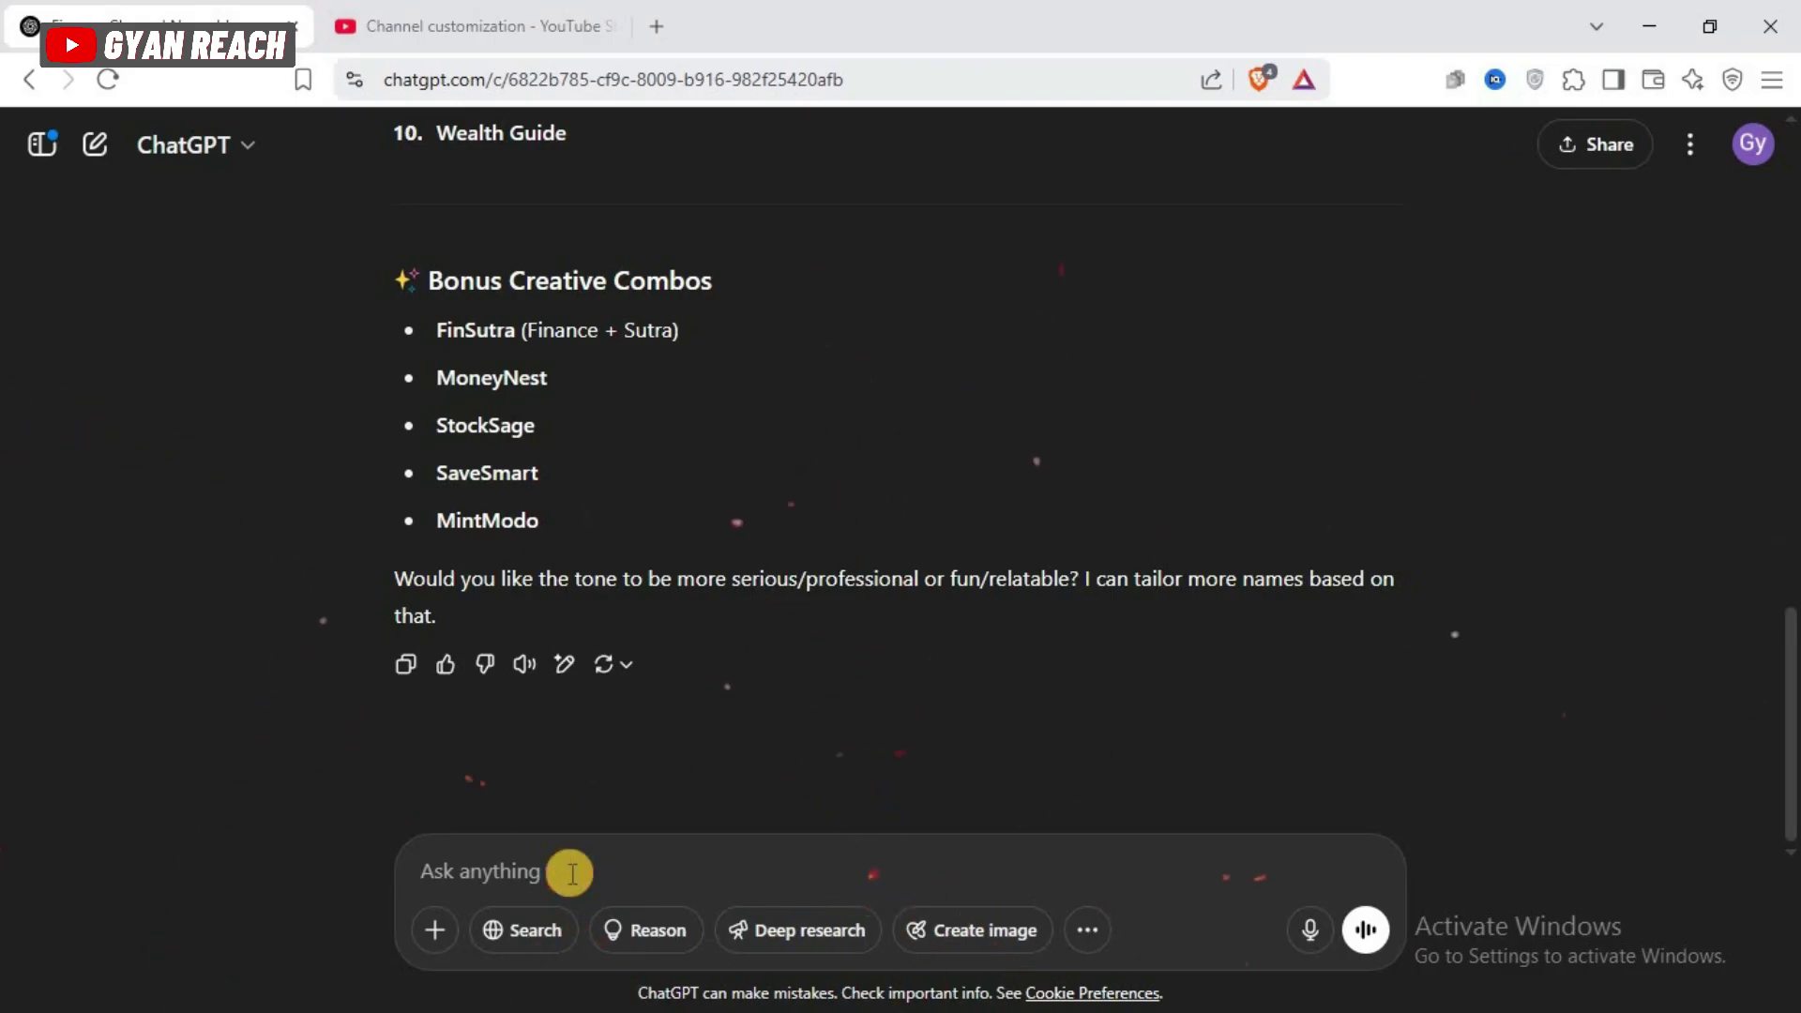
# In ChatGPT, ask for logo ideas for a finance and investing based YouTube channel called "moneymint"
pyautogui.write('give me some logo ideas for a finance and')
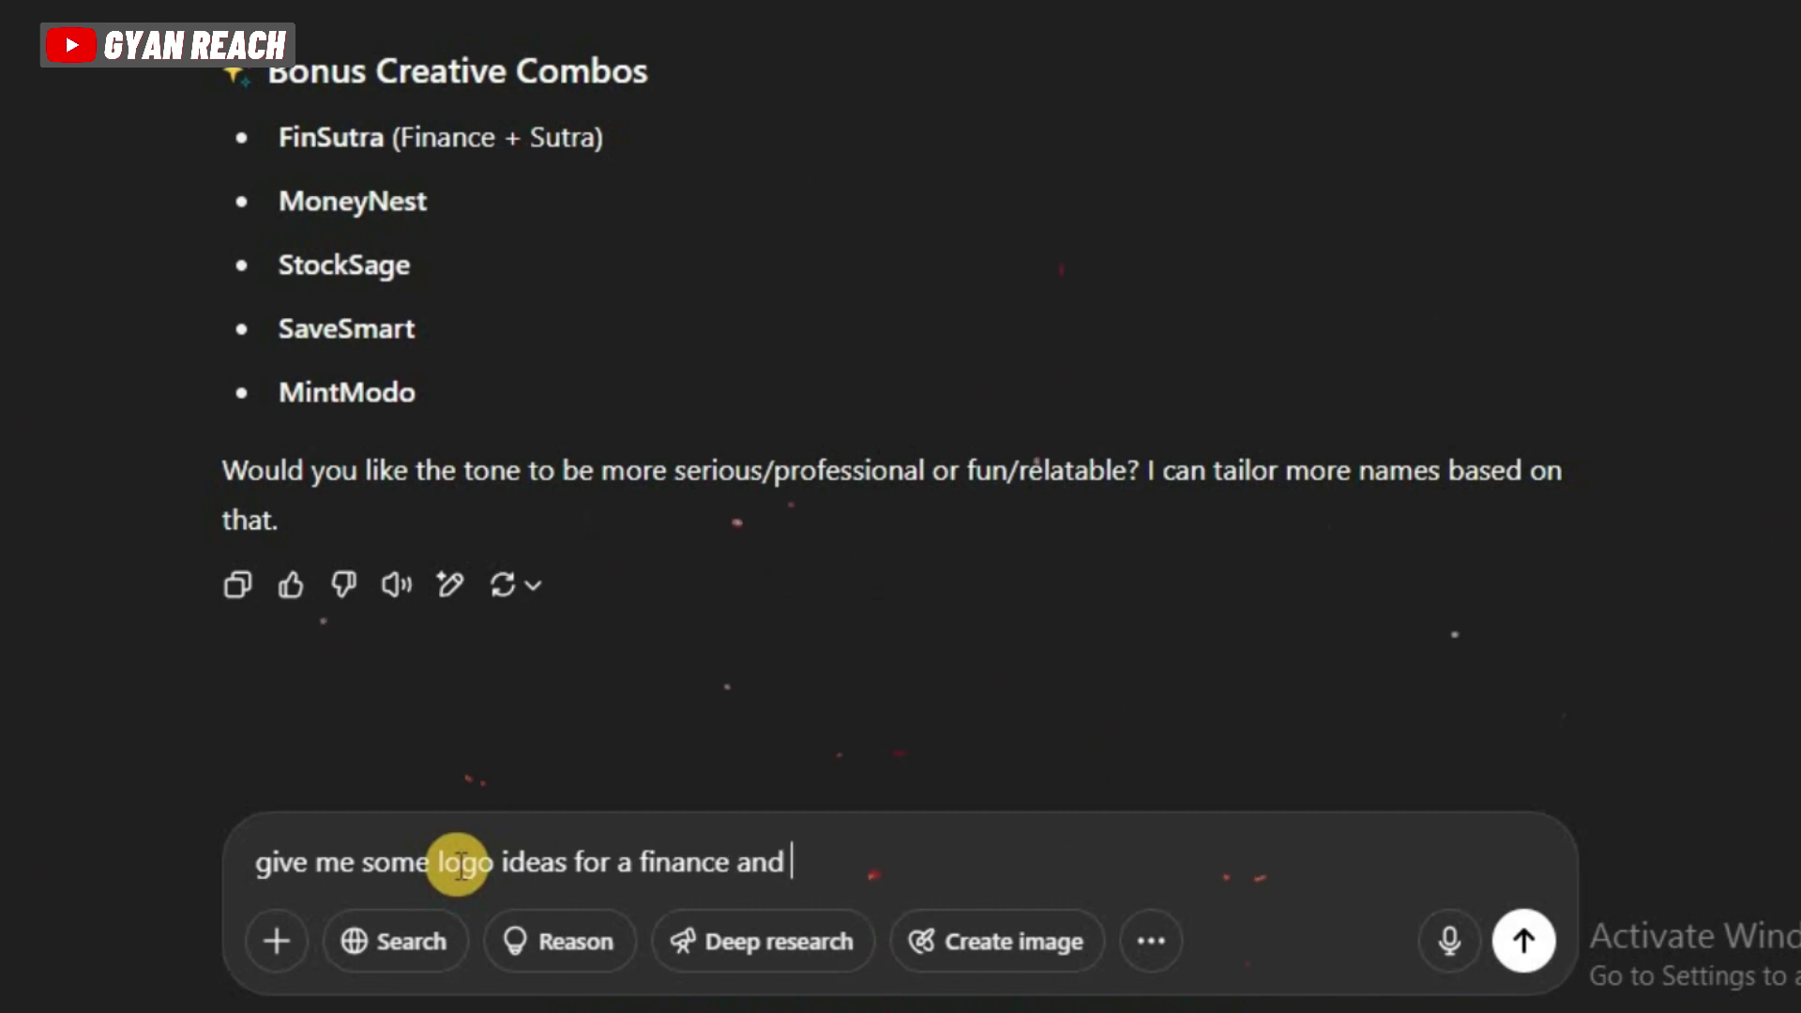
pyautogui.write('tube chann')
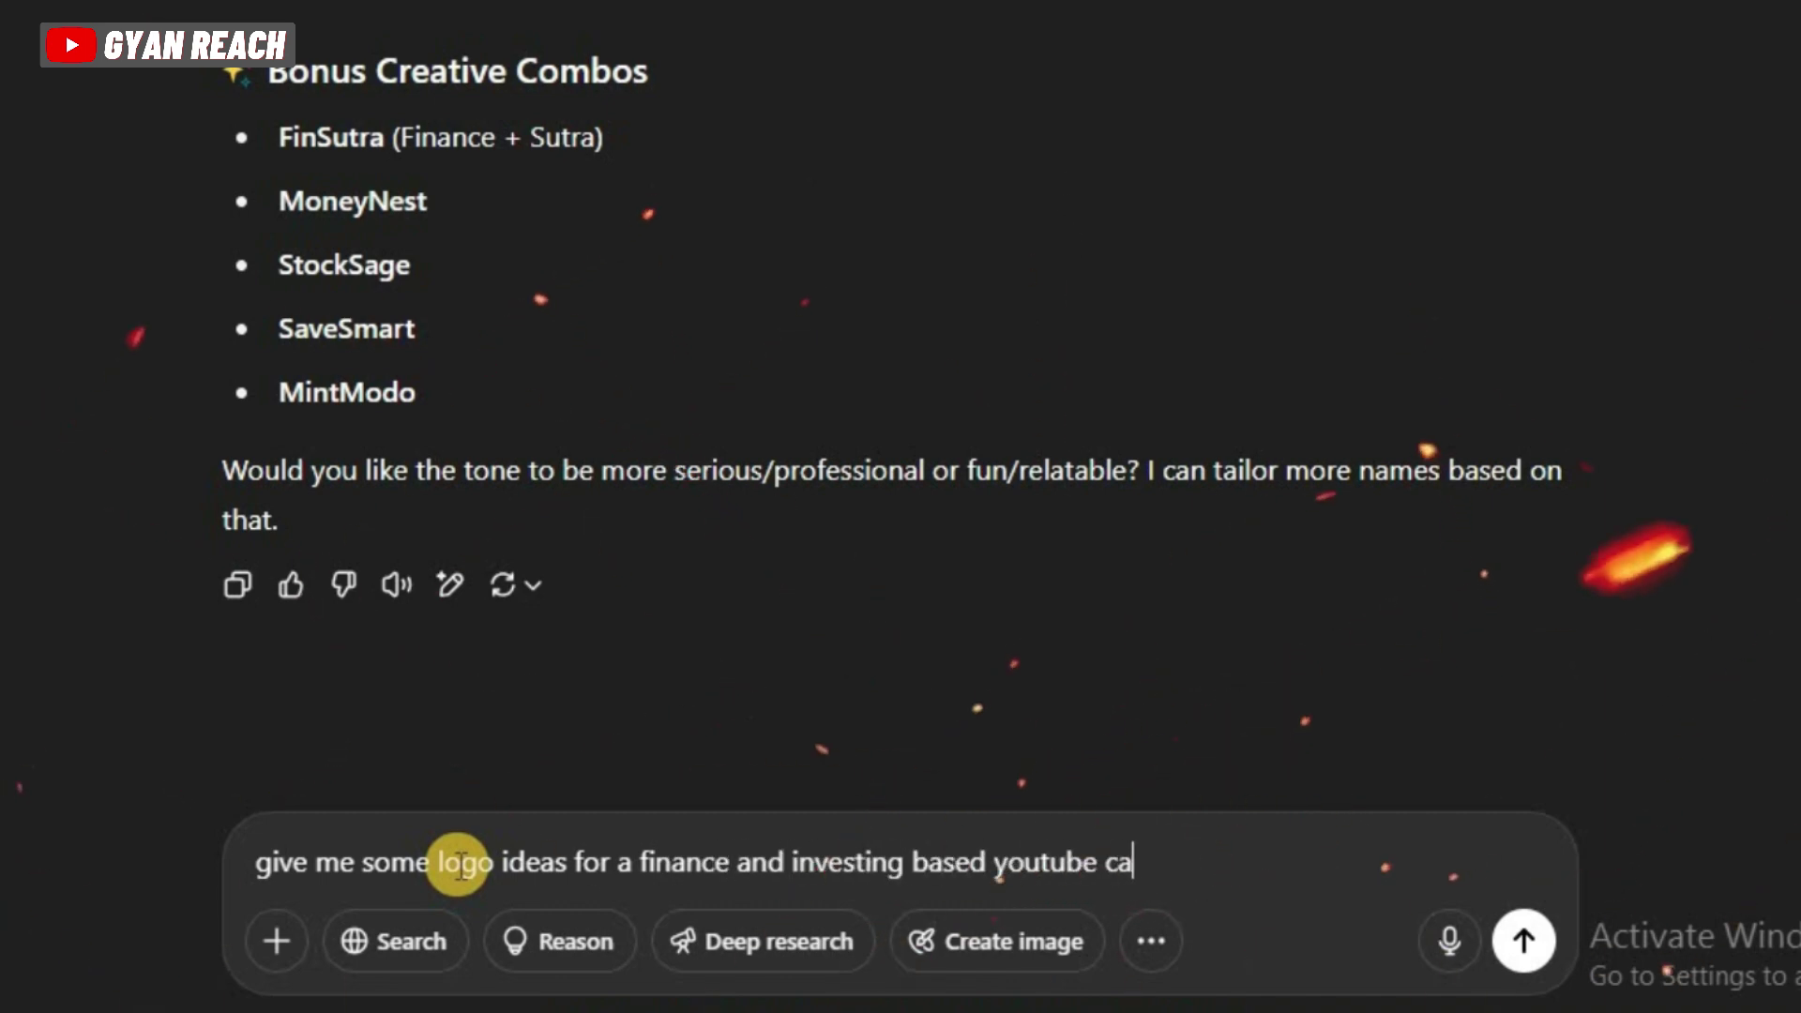
pyautogui.write('mint"')
pyautogui.click(1525, 942)
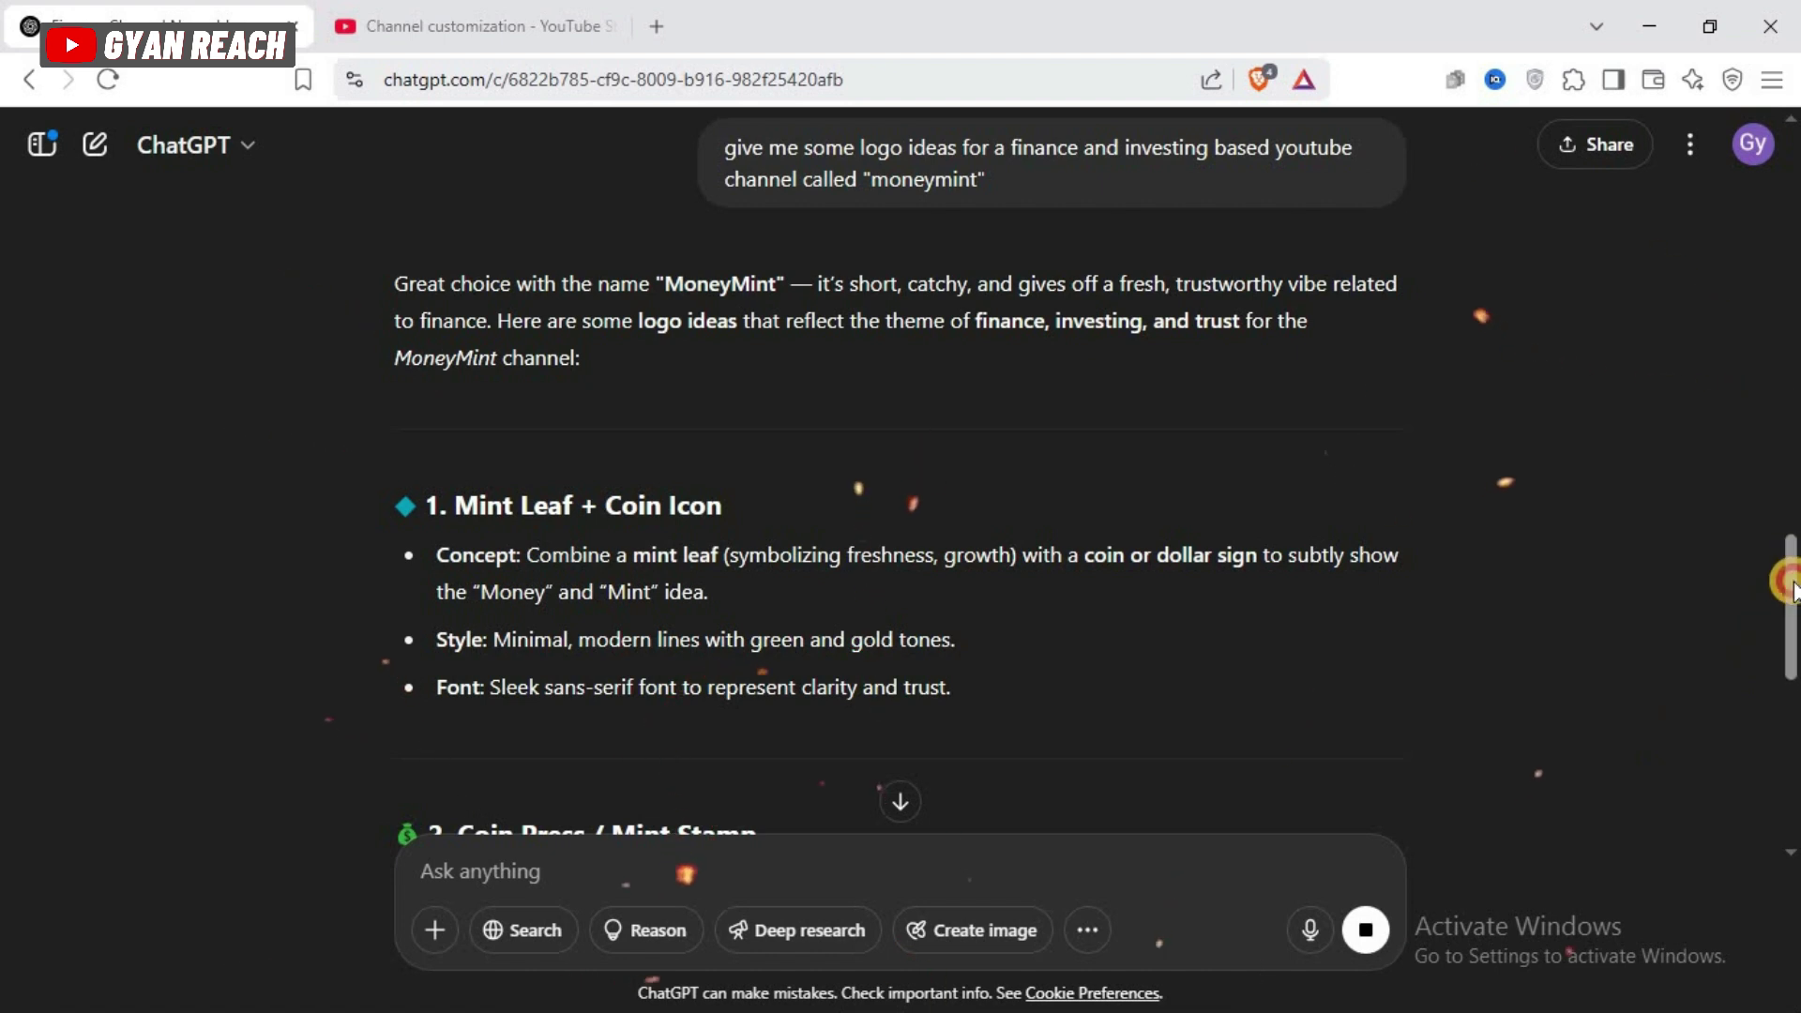
# Review the suggested logo ideas and ask ChatGPT for a detailed Ideogram AI prompt for a 2D logo based on the first idea
pyautogui.scroll(-5, 1792, 666)
pyautogui.scroll(-8, 1792, 666)
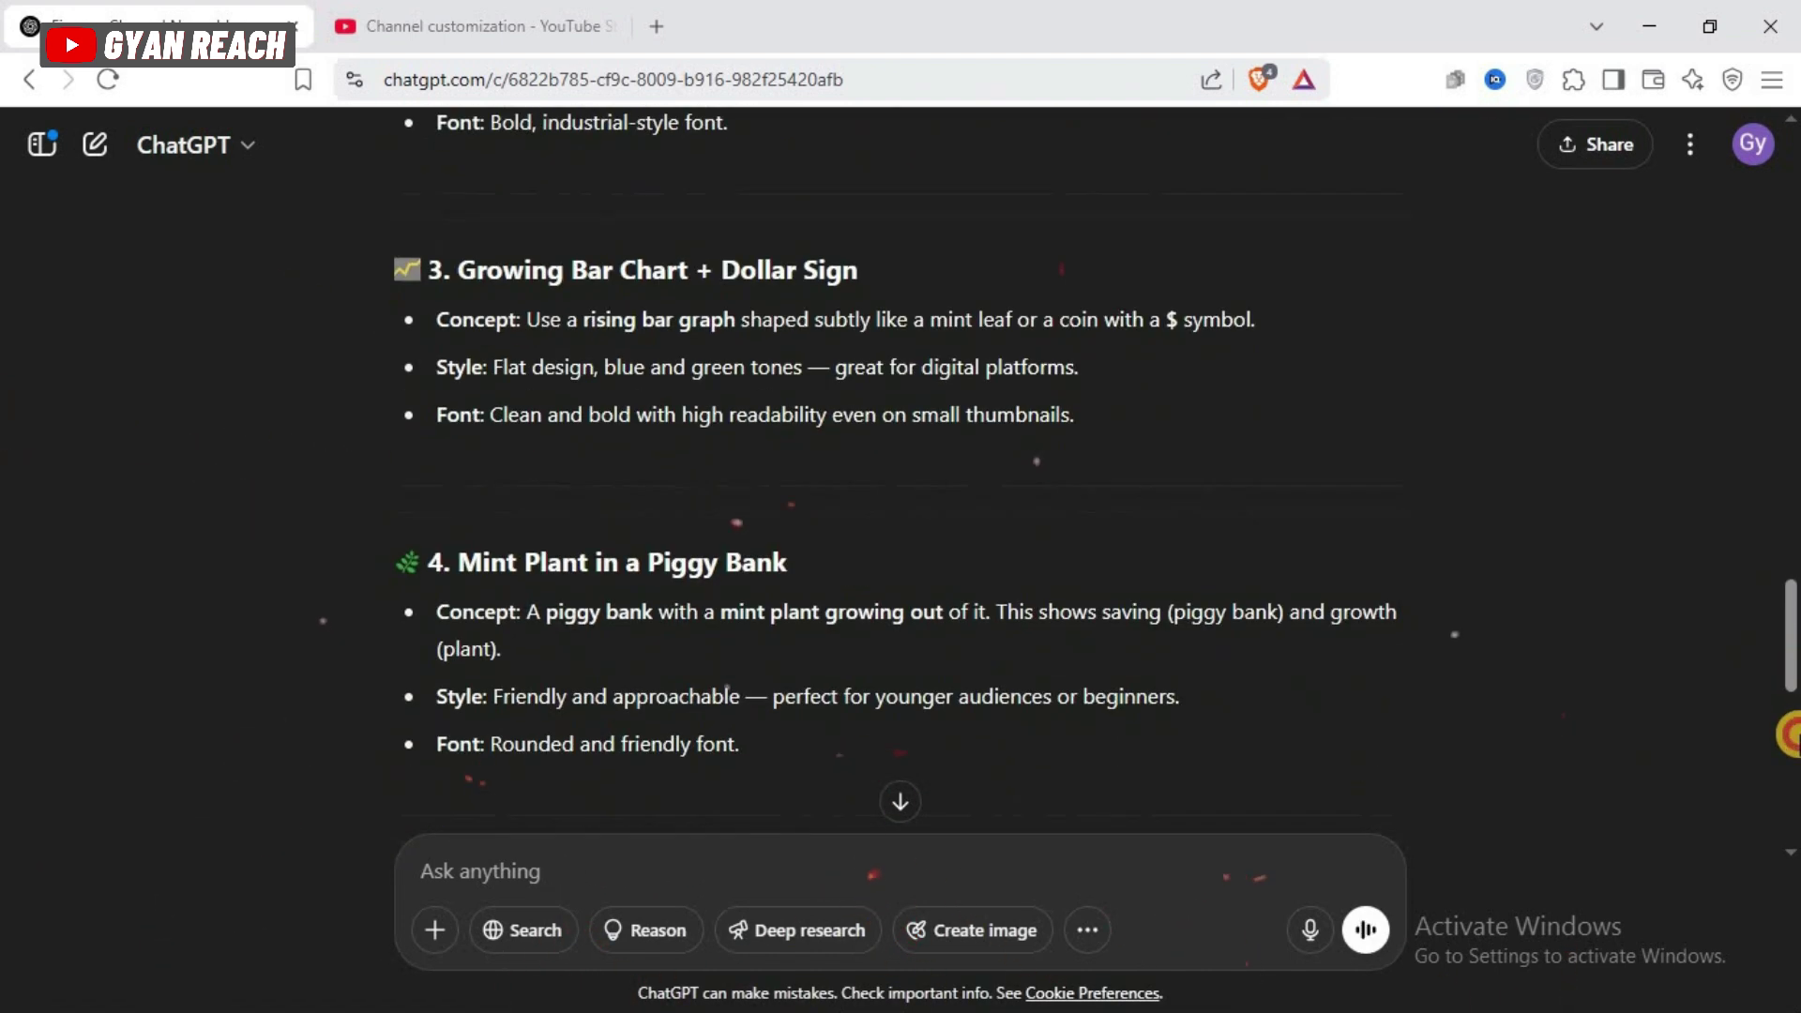
pyautogui.scroll(-4, 1787, 793)
pyautogui.scroll(15, 1769, 635)
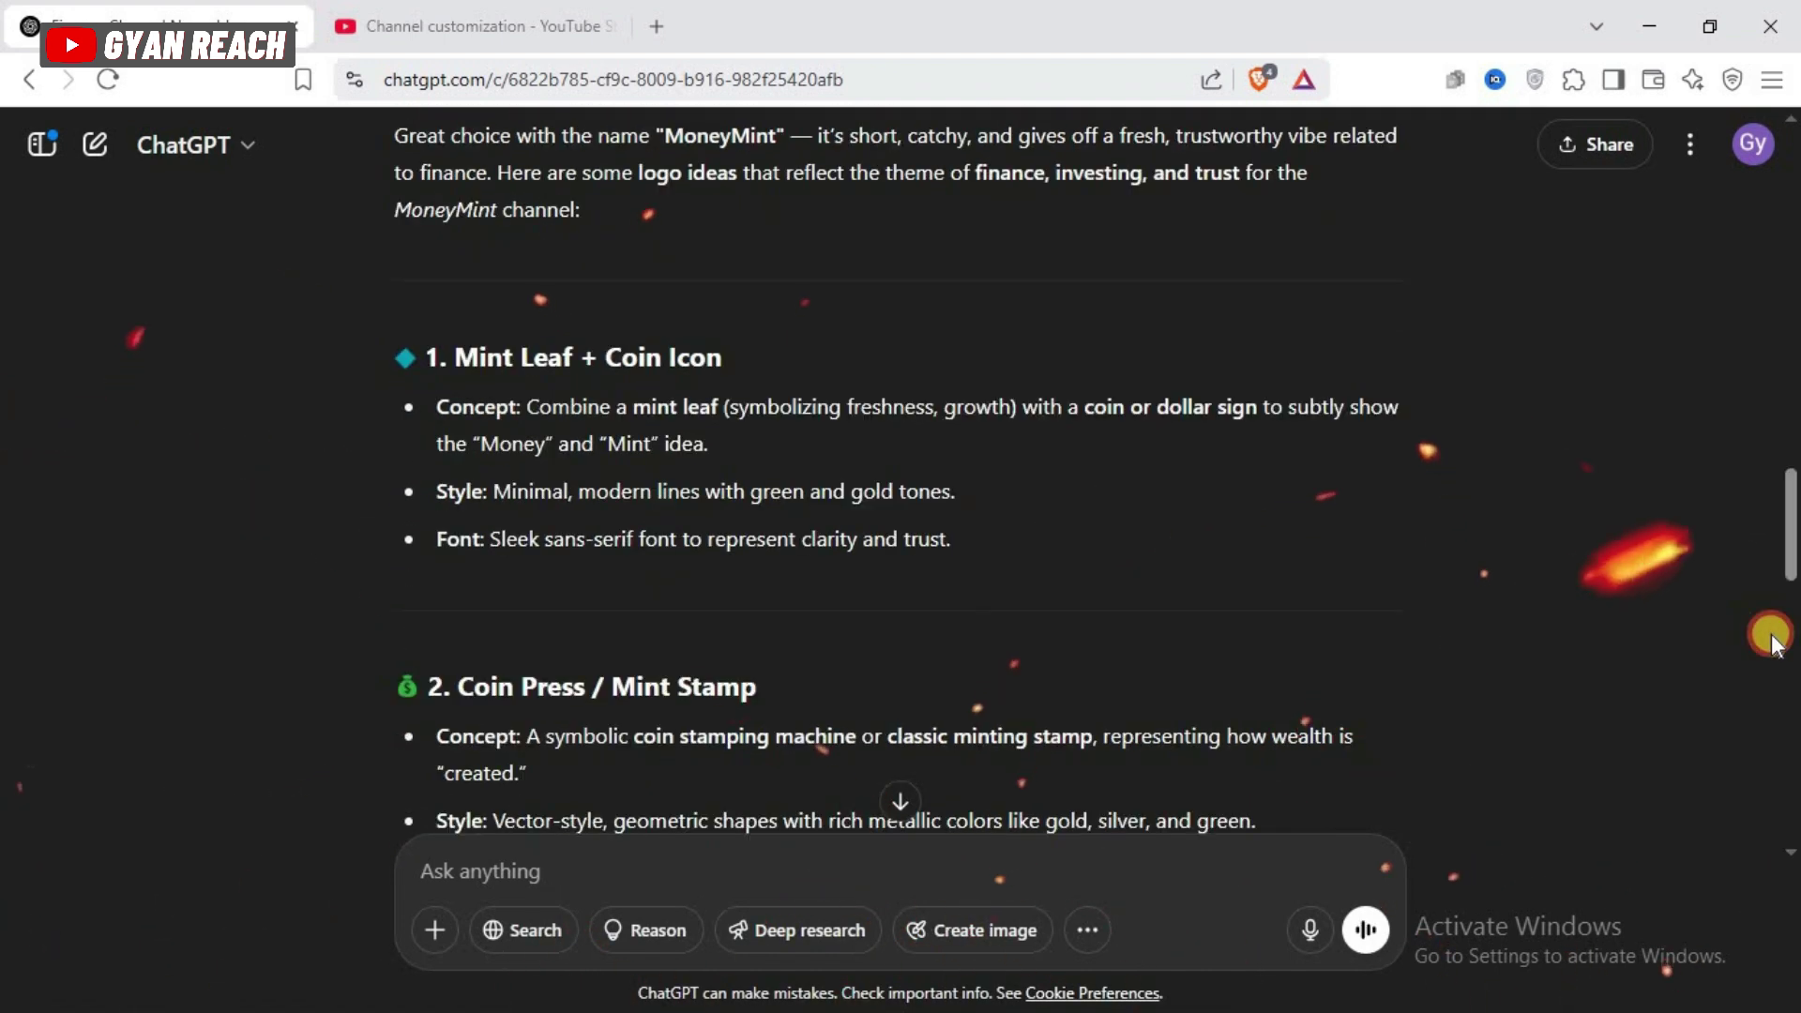
pyautogui.scroll(-2, 1773, 652)
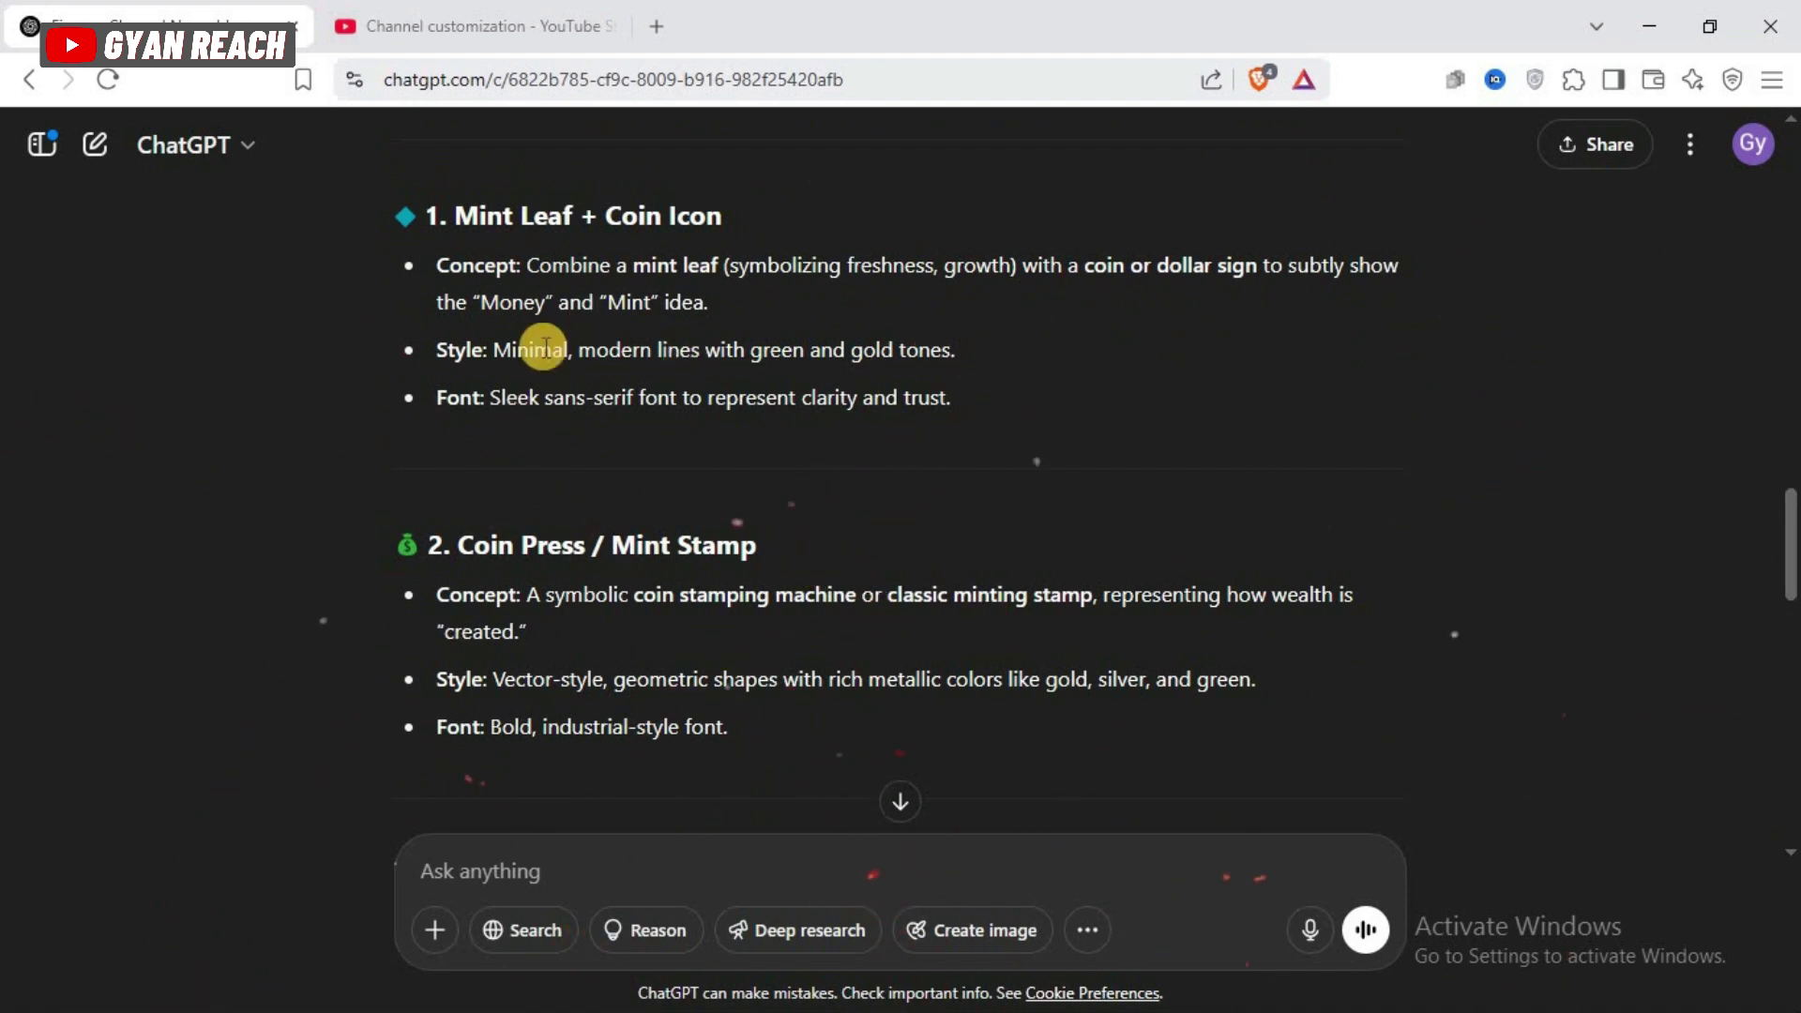
pyautogui.click(552, 872)
pyautogui.write('I want to create a logo based ')
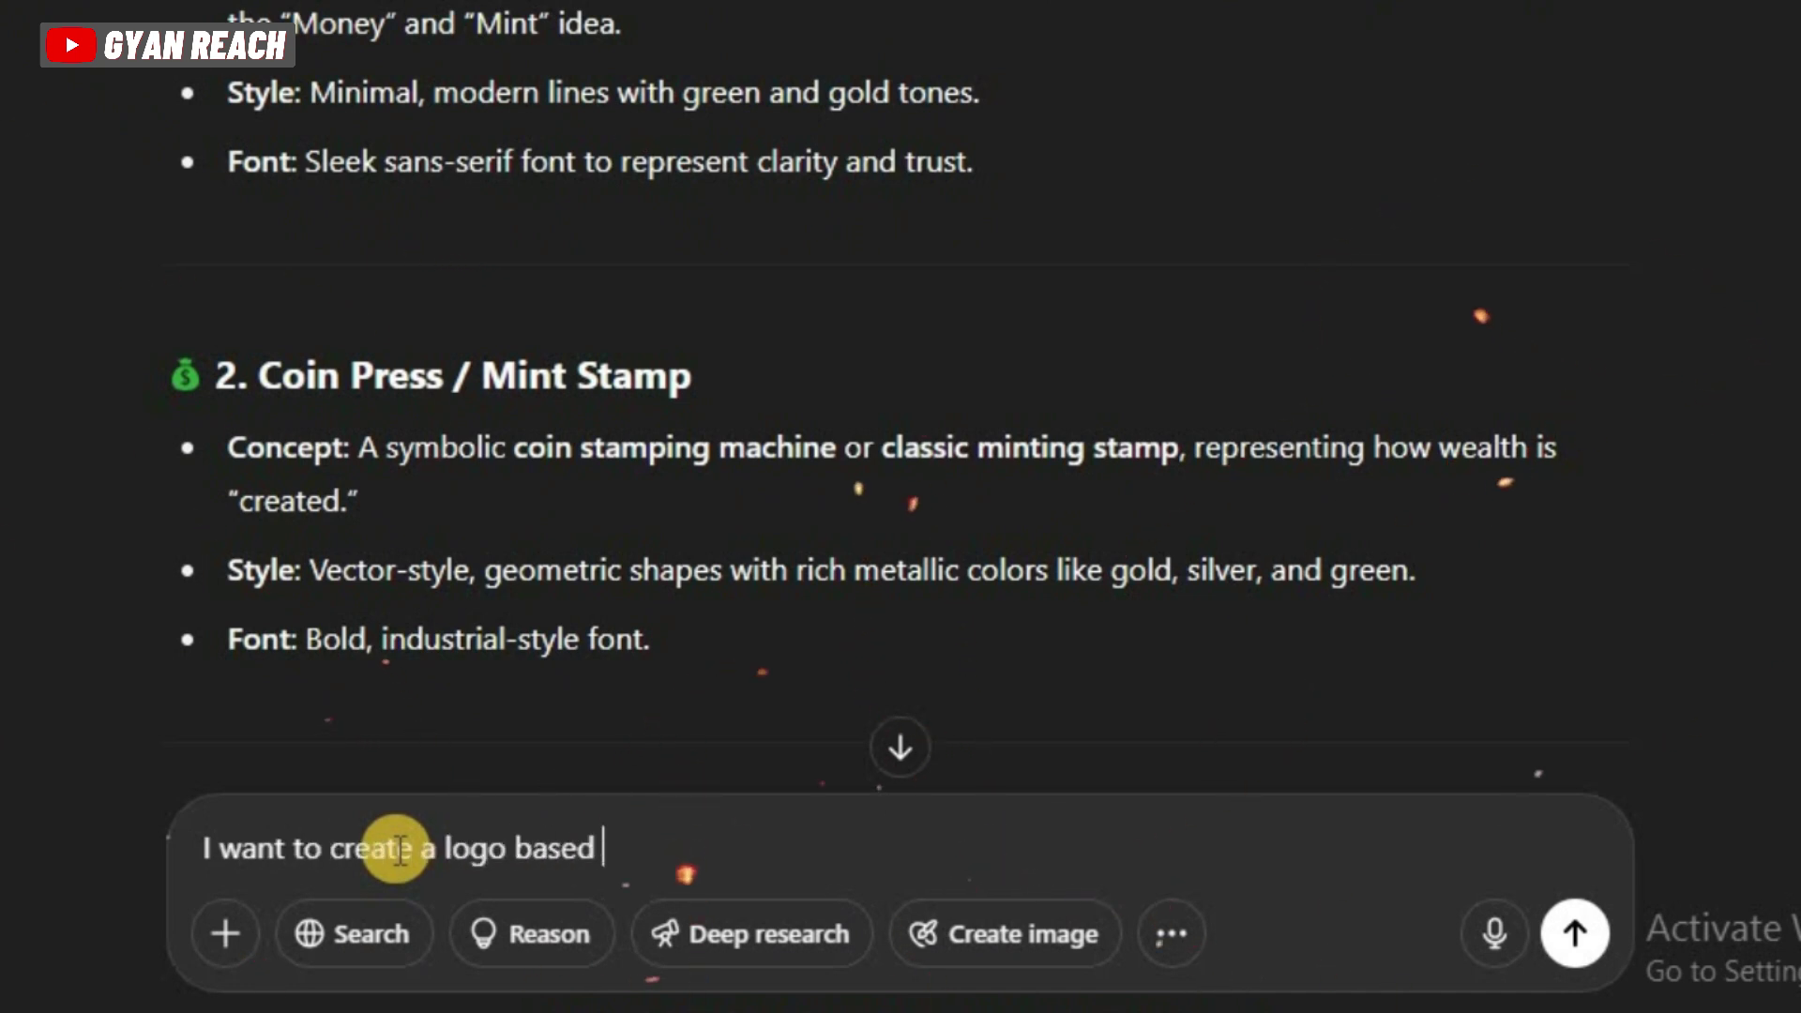
pyautogui.write('on your first idea. so, g')
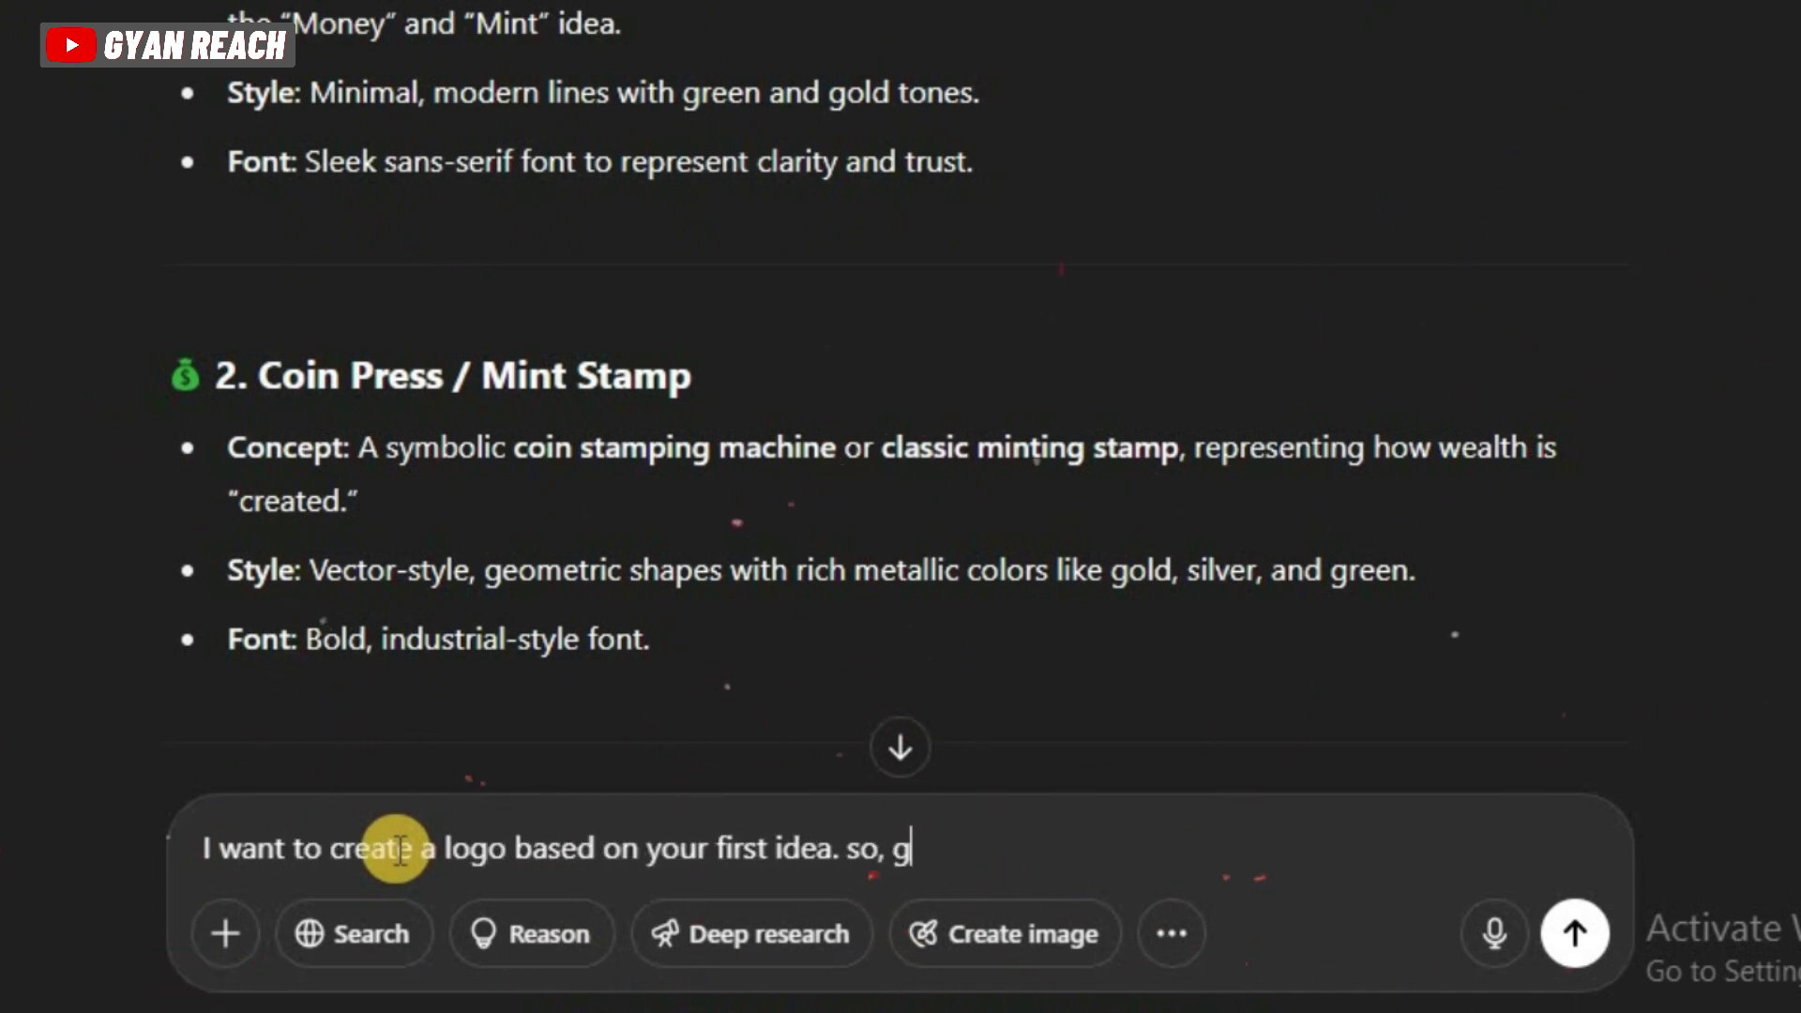
pyautogui.write('ive me a detailed prompt to create a 2d logo in ideo')
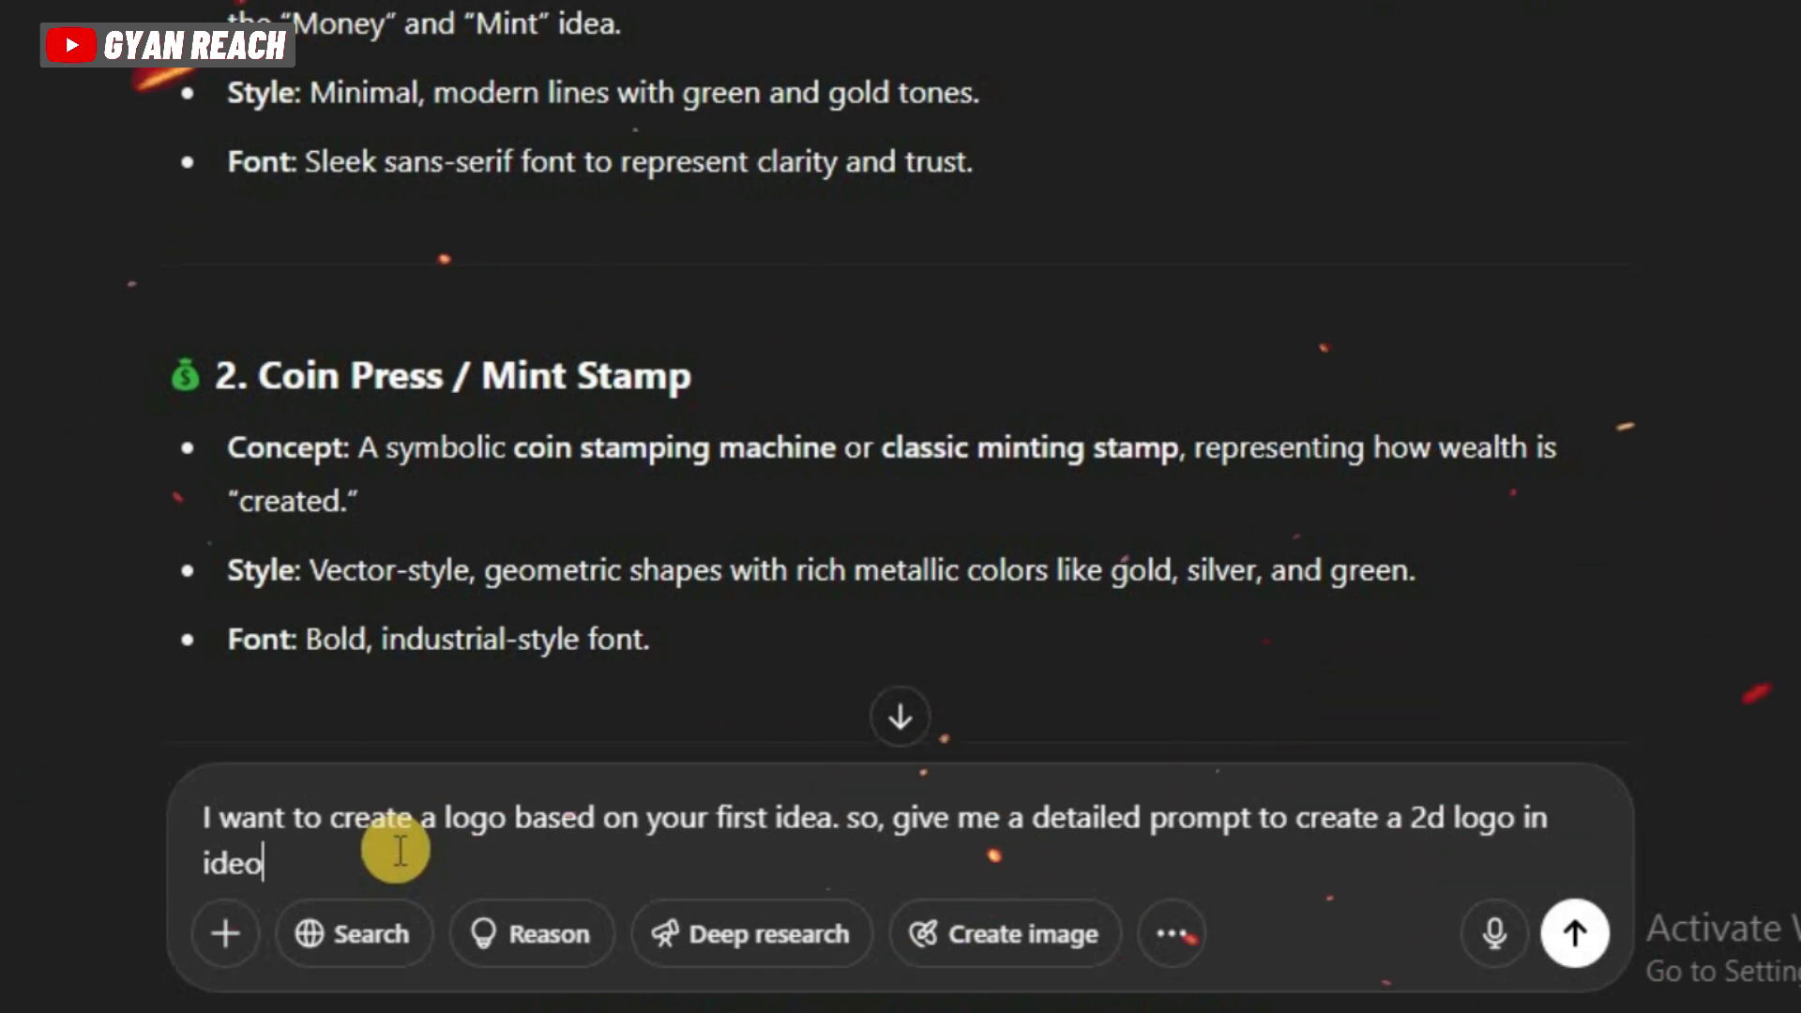
pyautogui.press('Return')
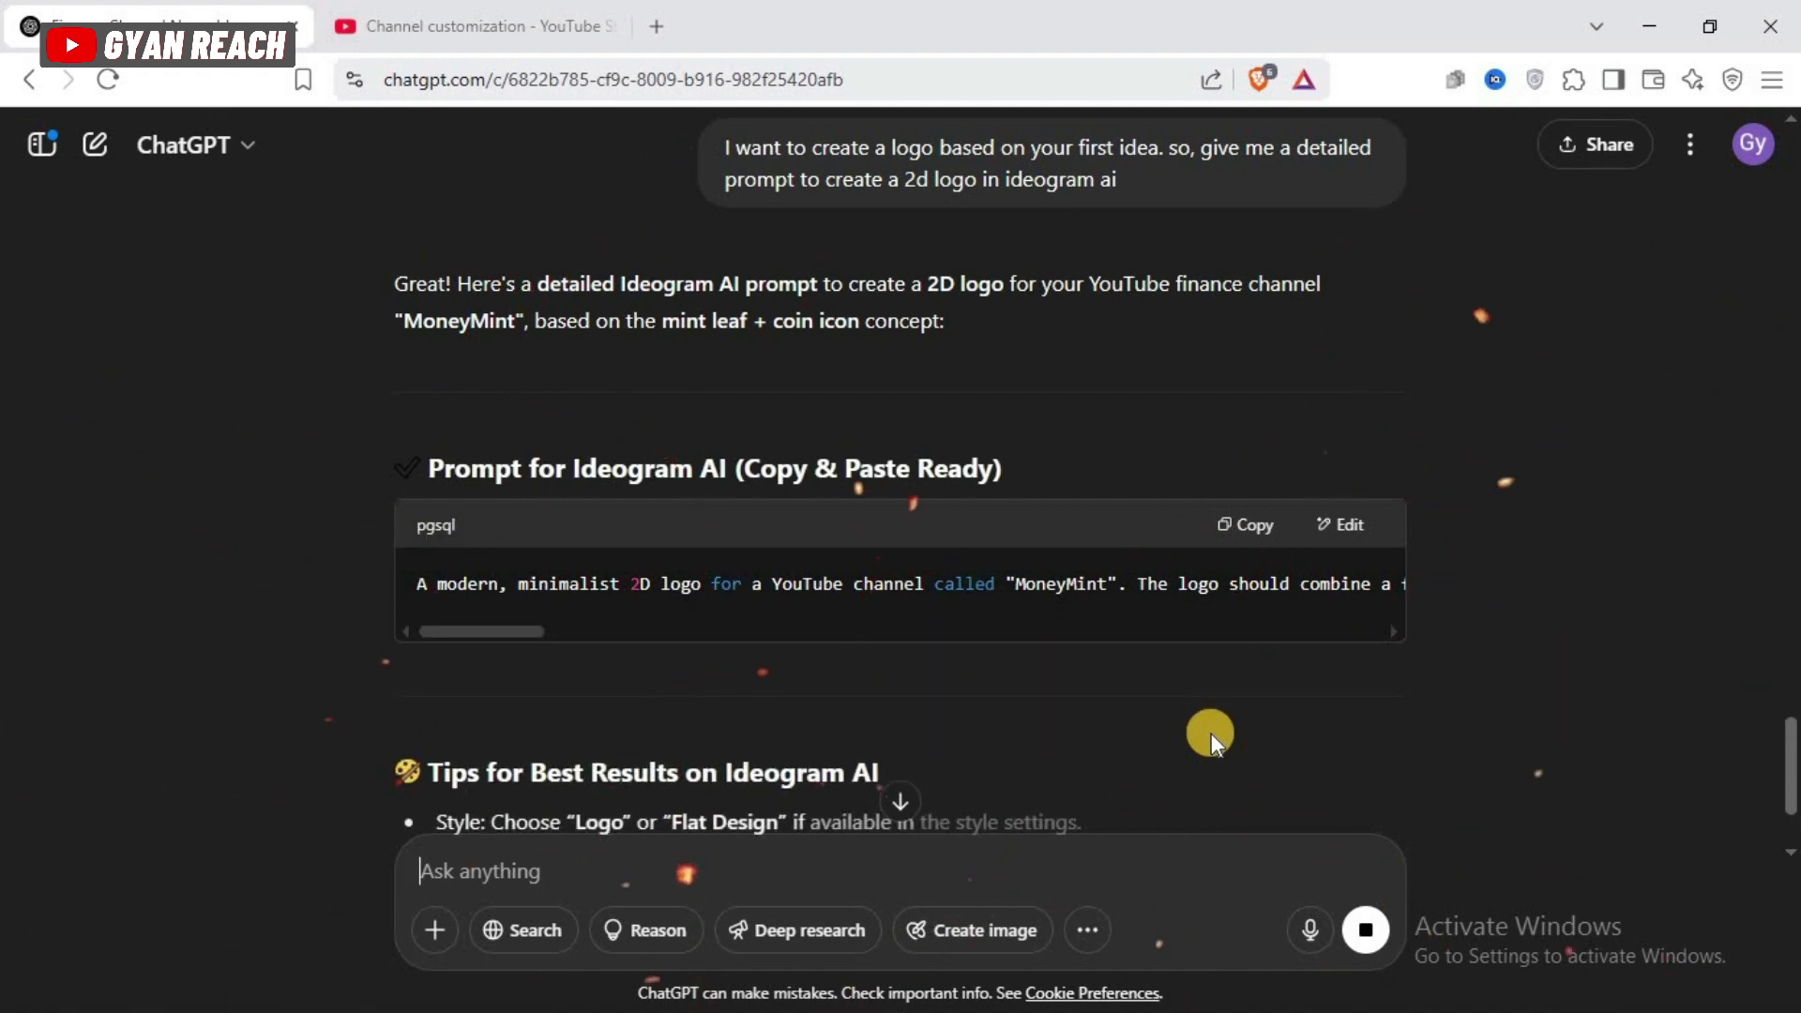
# In Ideogram, generate a logo from ChatGPT's minimalist 2D MoneyMint logo prompt with a 1:1 aspect ratio
pyautogui.moveTo(486, 634); pyautogui.dragTo(943, 638)
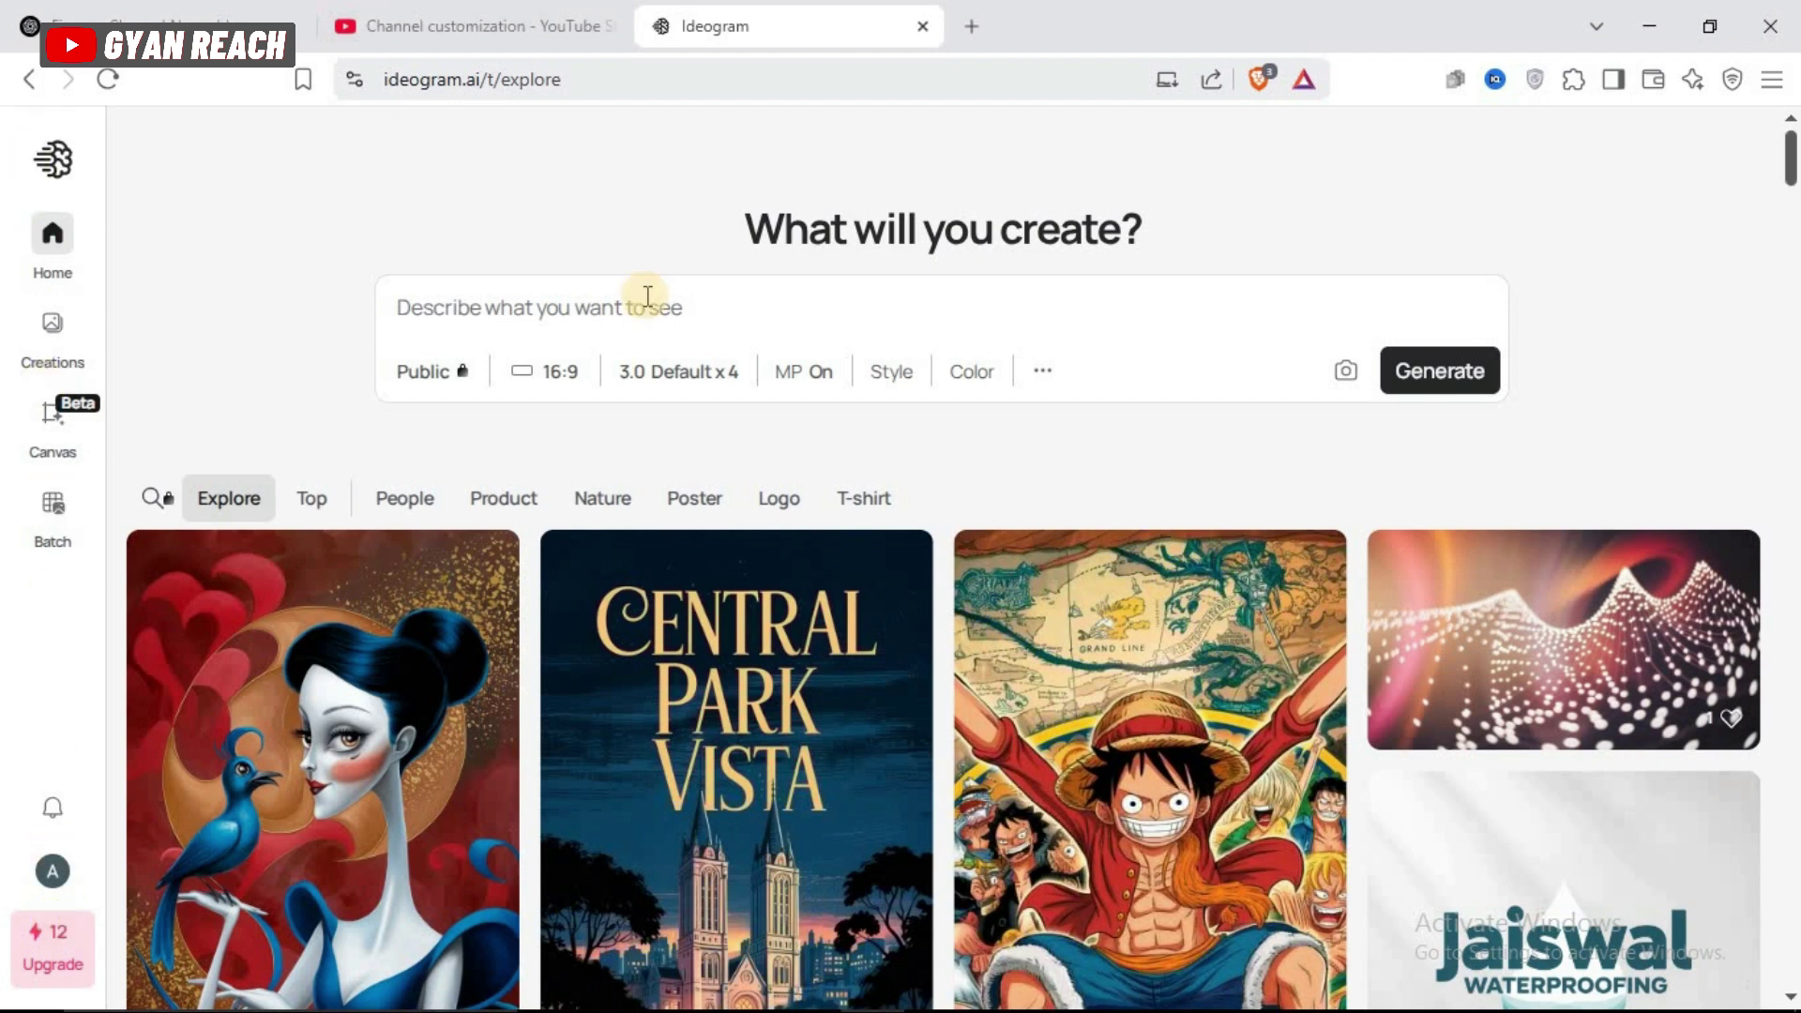
pyautogui.write('A modern, minimalist 2D logo for a YouTube channel called "MoneyMint". The logo should combine a fresh green mint leaf and a golden coin or dollar sign ($), symbolizing growth and wealth. Use a flat vector-style design with clean lines and soft shadows. The mint leaf and coin should be integrated creatively, either overlapping or forming a unique shape together. The color palette should include shades of green (for the mint leaf) and metallic gold or yellow (for the coin). Place the channel name "MoneyMint" below or beside the icon in a sleek, sans-serif font. The overall design should look professional, trustworthy, and suitable for a finance and investing brand. Use a white or light background for clarity. Centered composition, no 3D or gradients.')
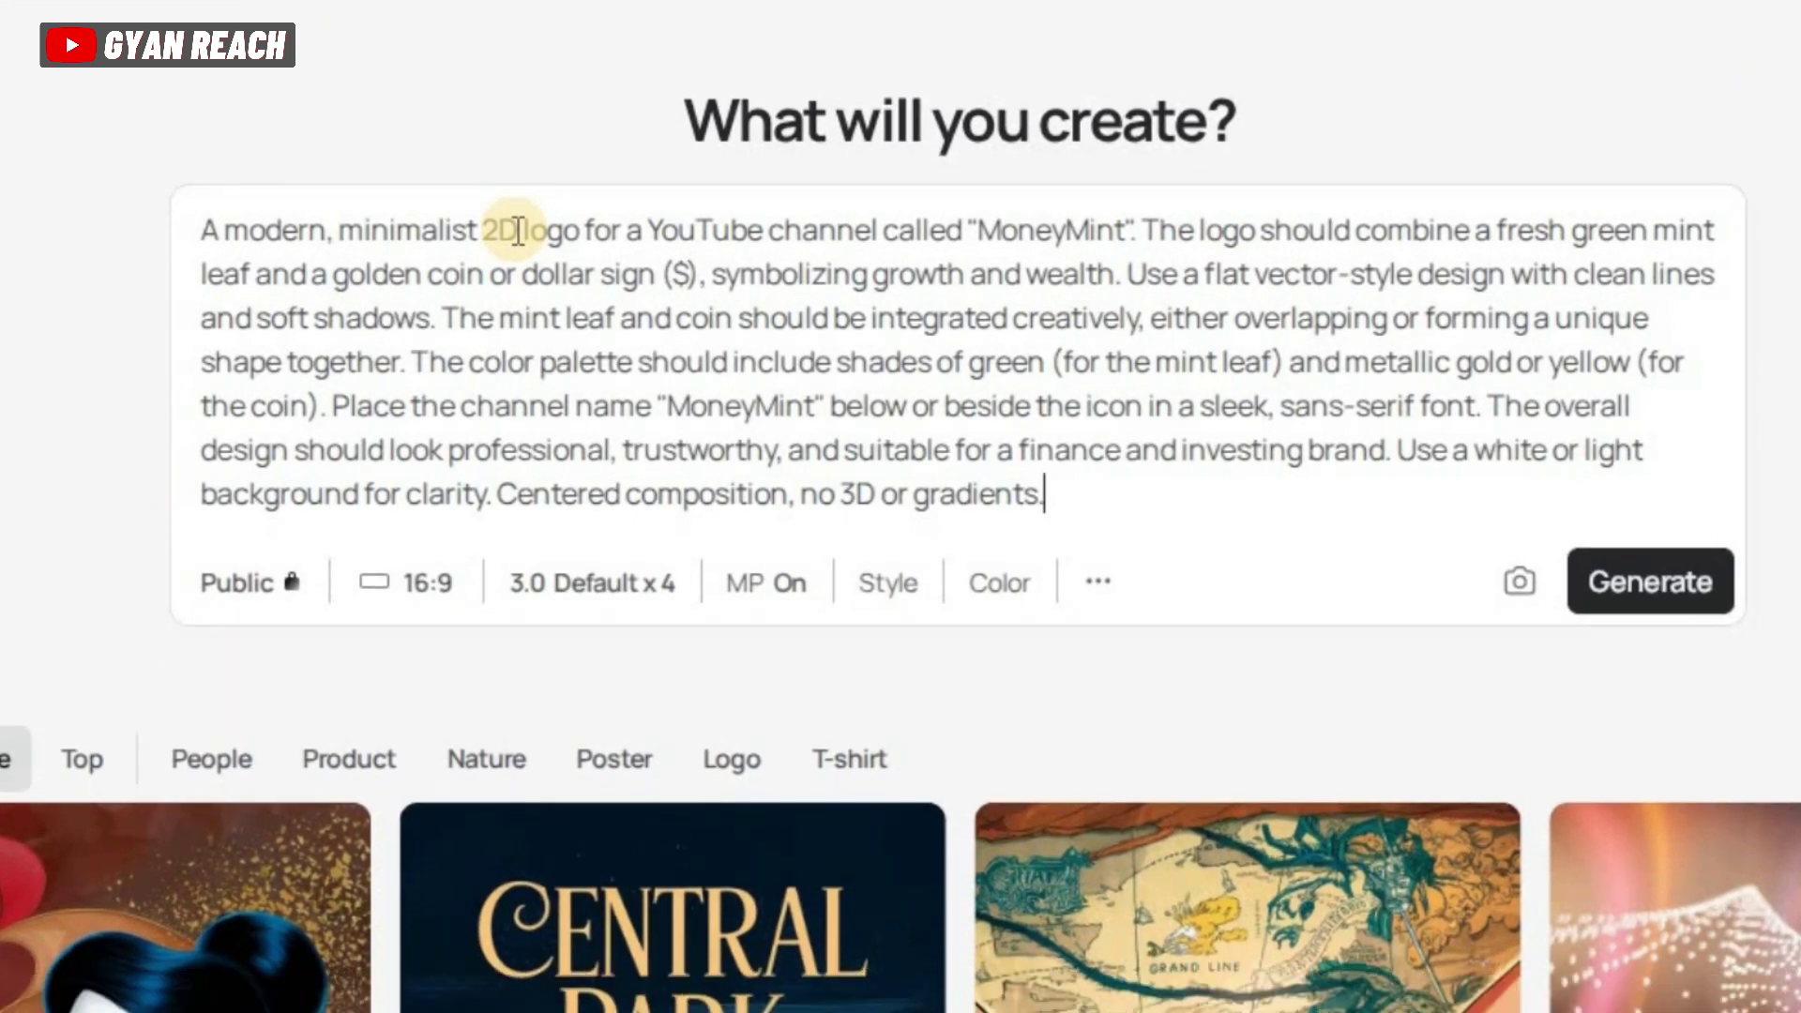
pyautogui.click(412, 583)
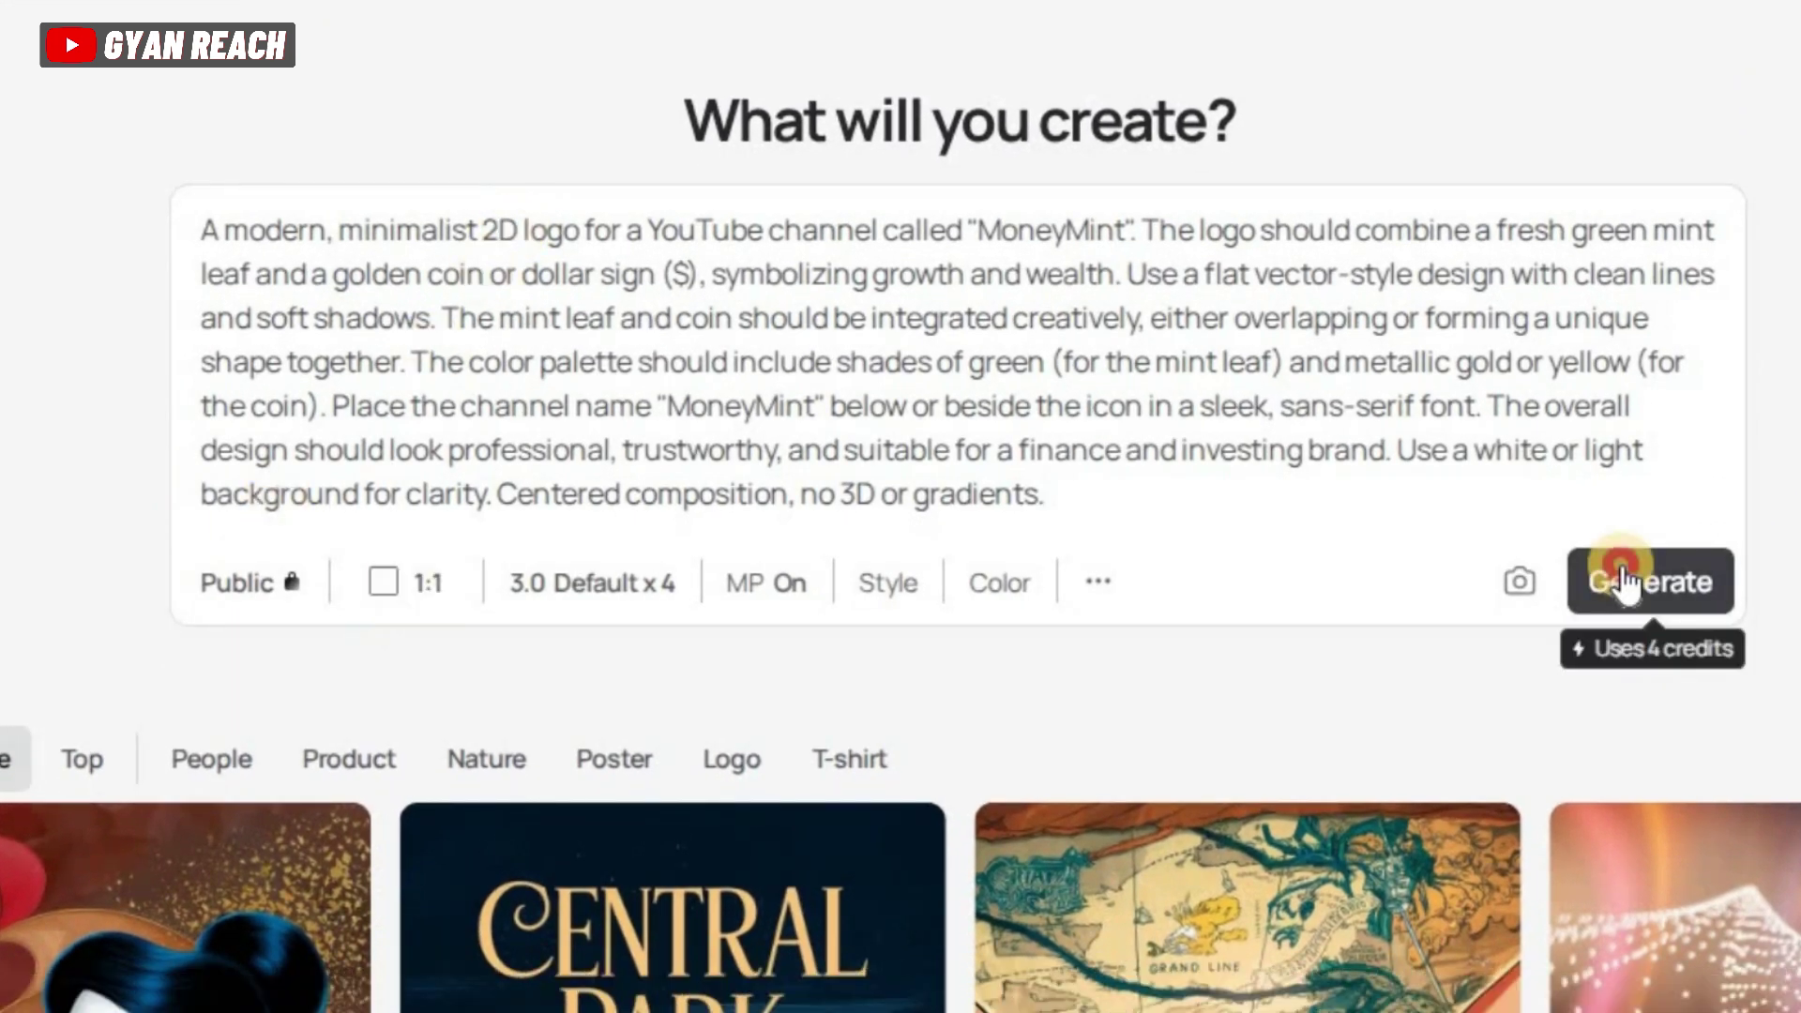
pyautogui.click(1625, 584)
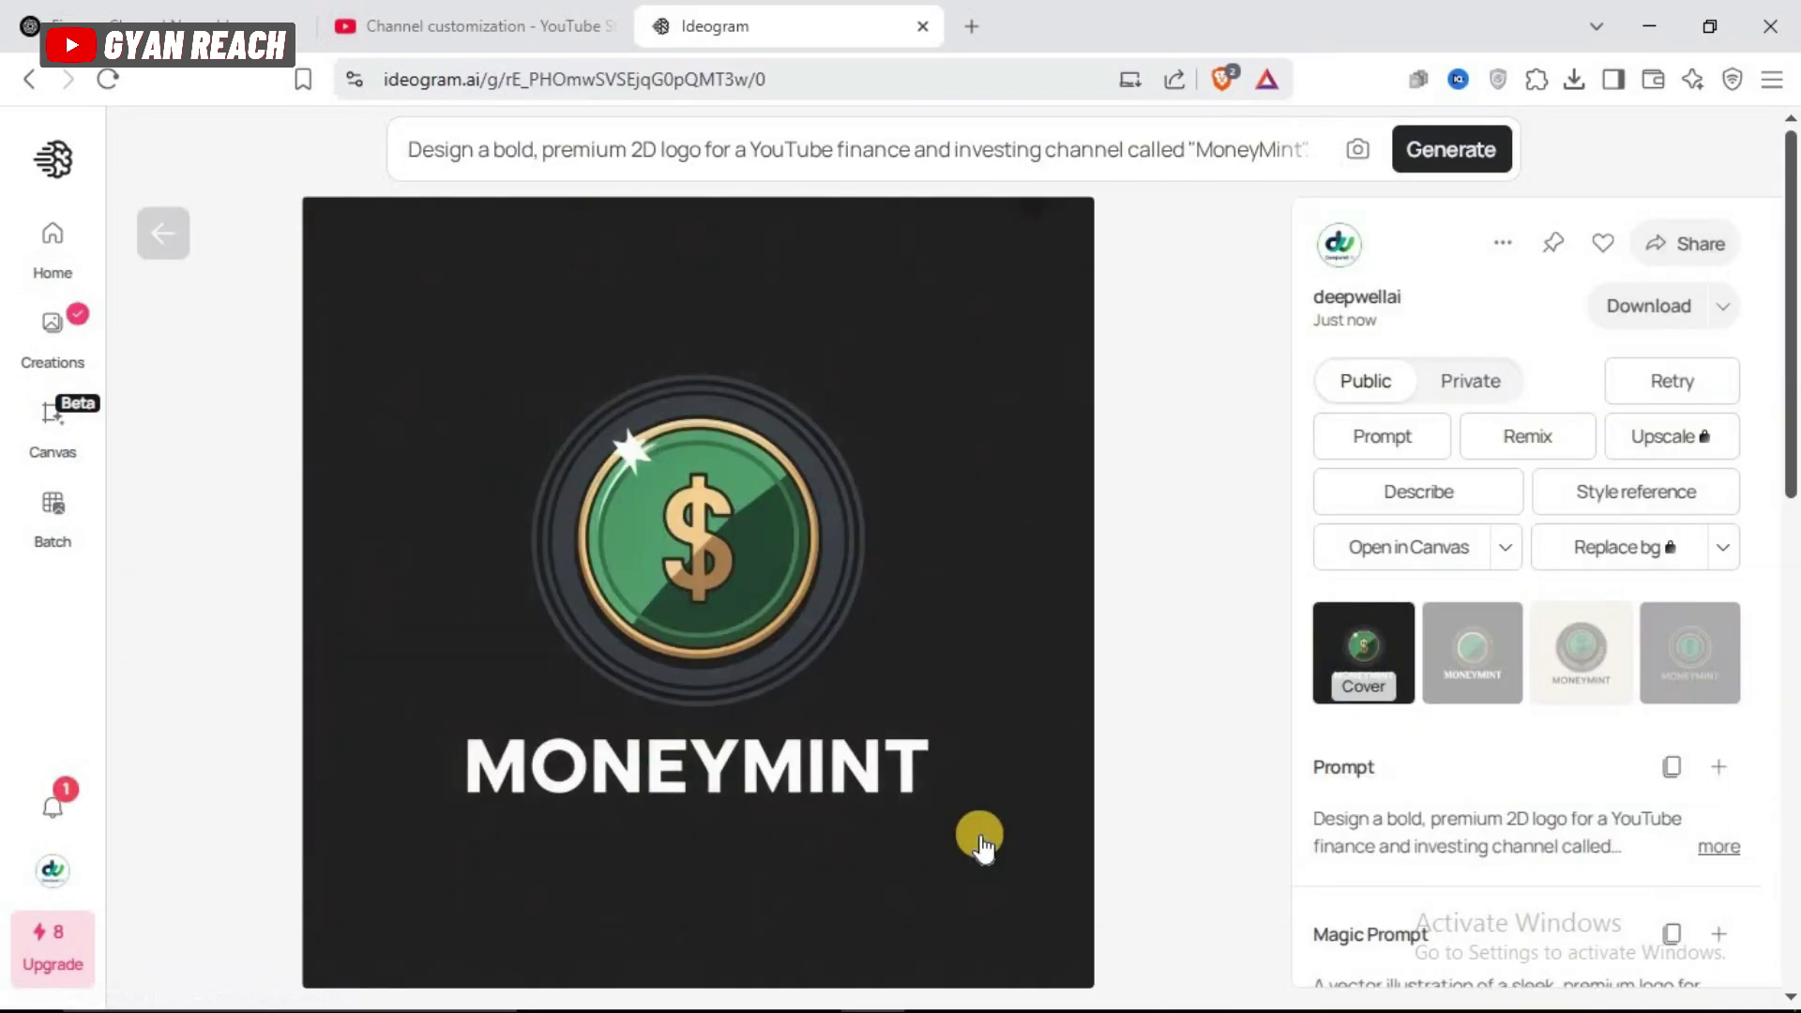
# Compare the generated MoneyMint logo variations, including the beige one with the laurel coin emblem
pyautogui.click(1468, 663)
pyautogui.click(1593, 662)
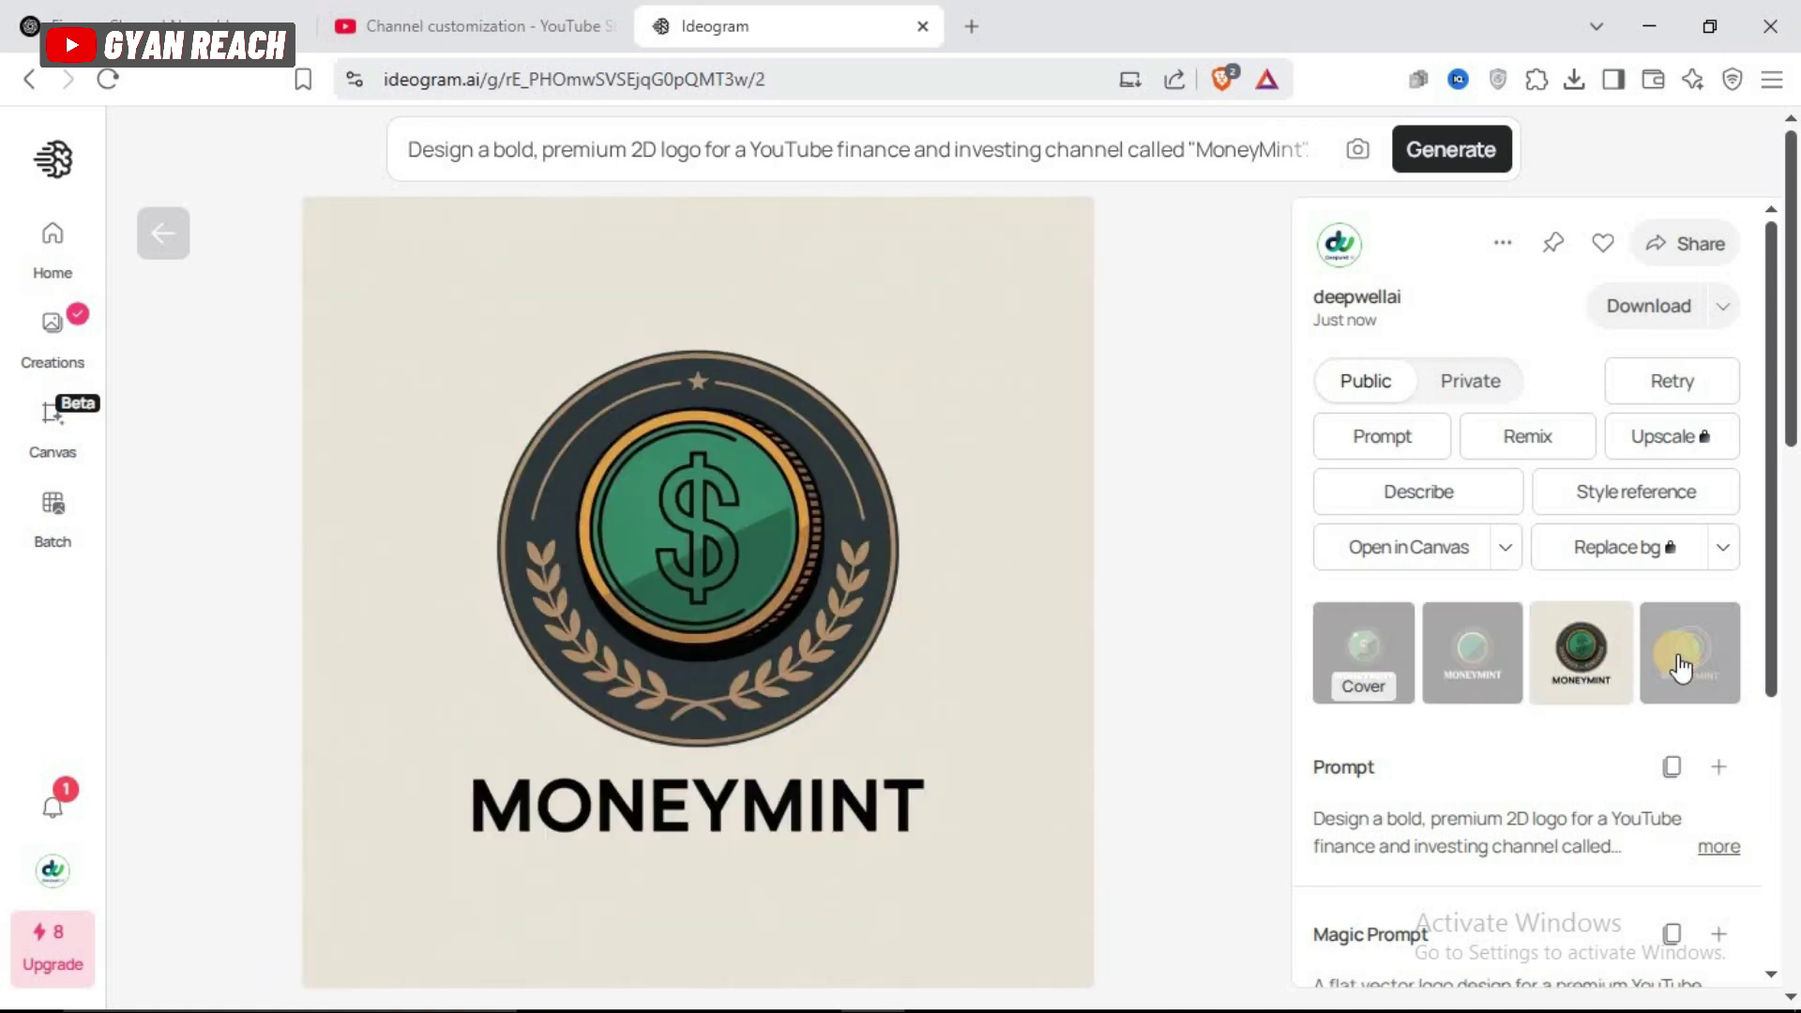
pyautogui.hotkey('ctrl', 'w')
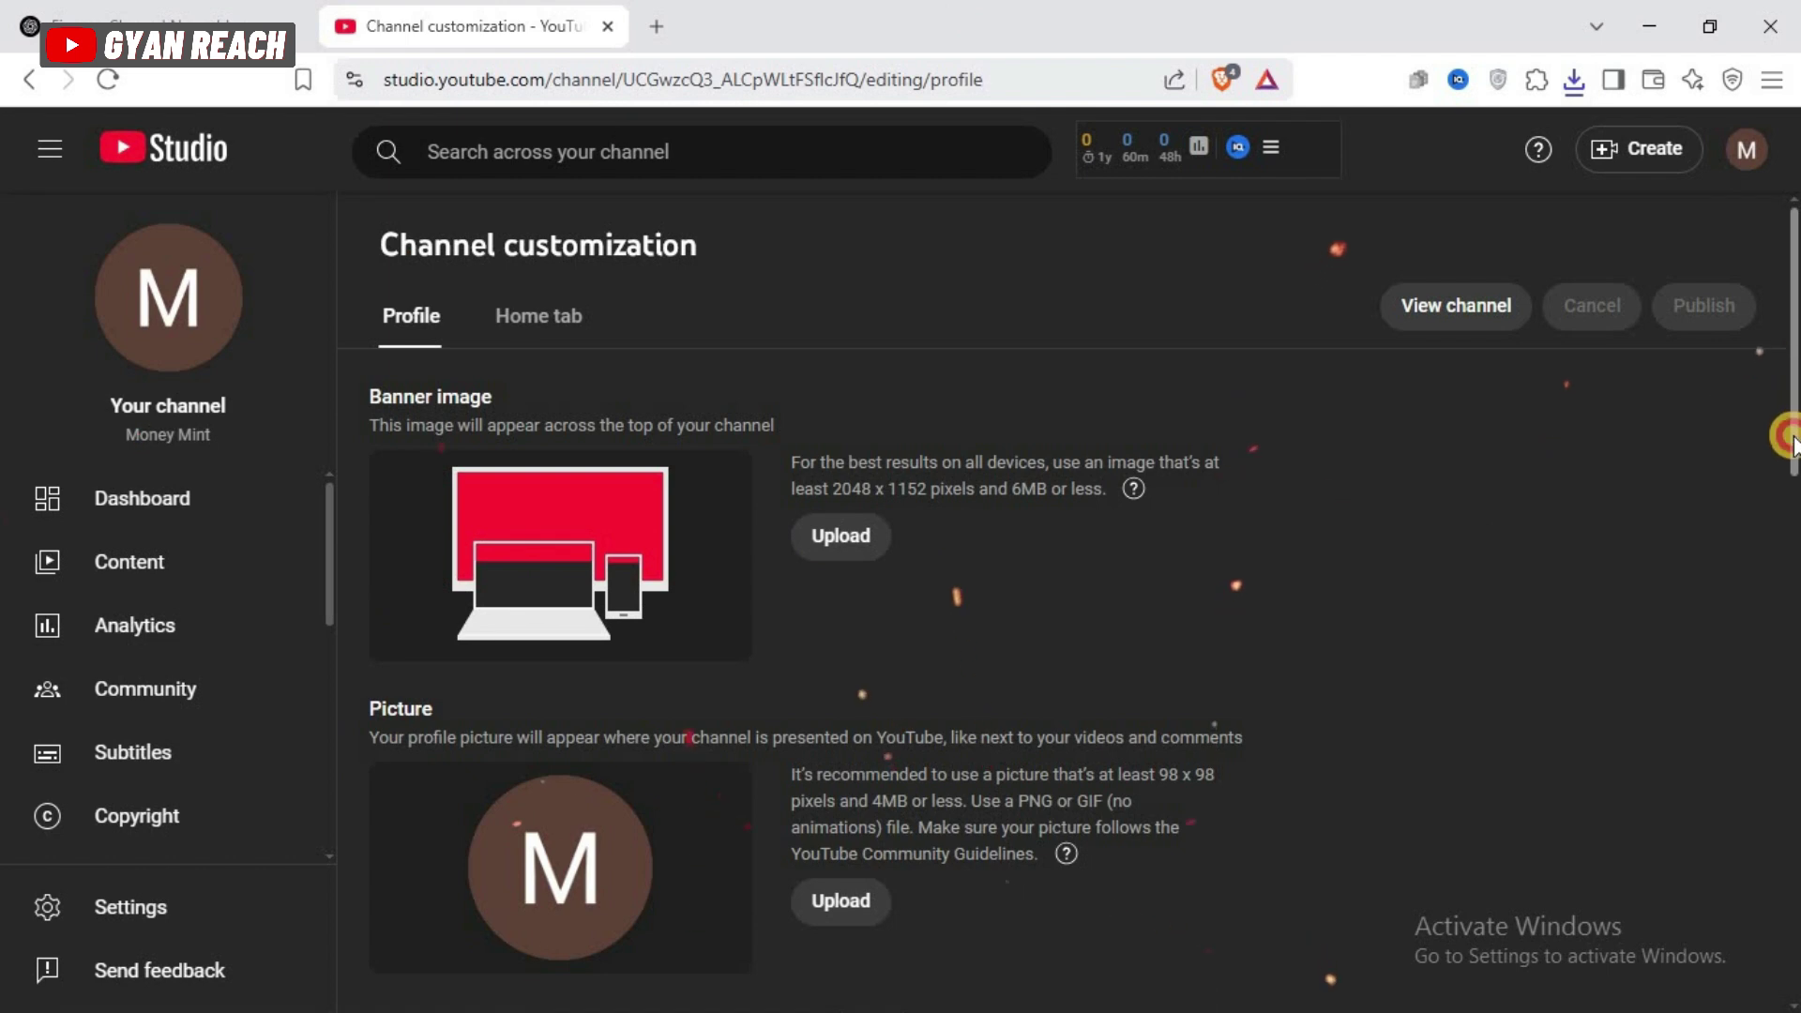
pyautogui.scroll(-3, 1743, 492)
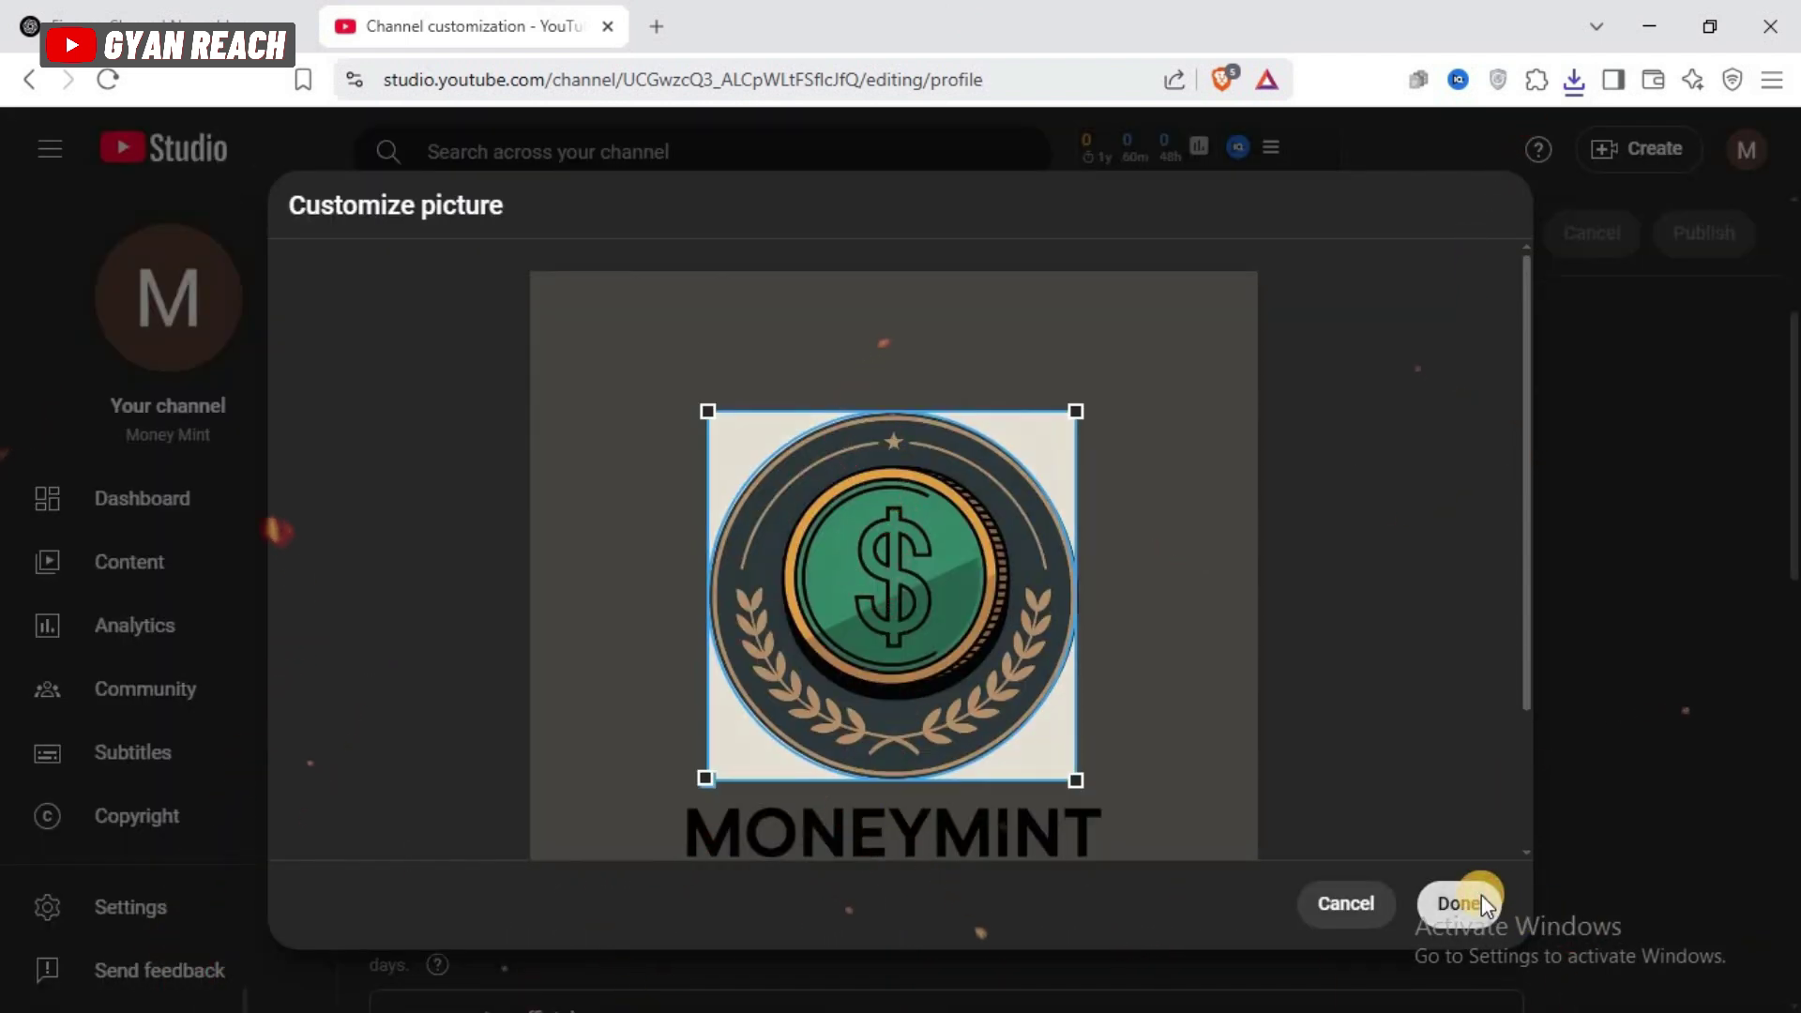
pyautogui.click(1474, 898)
pyautogui.scroll(3, 575, 401)
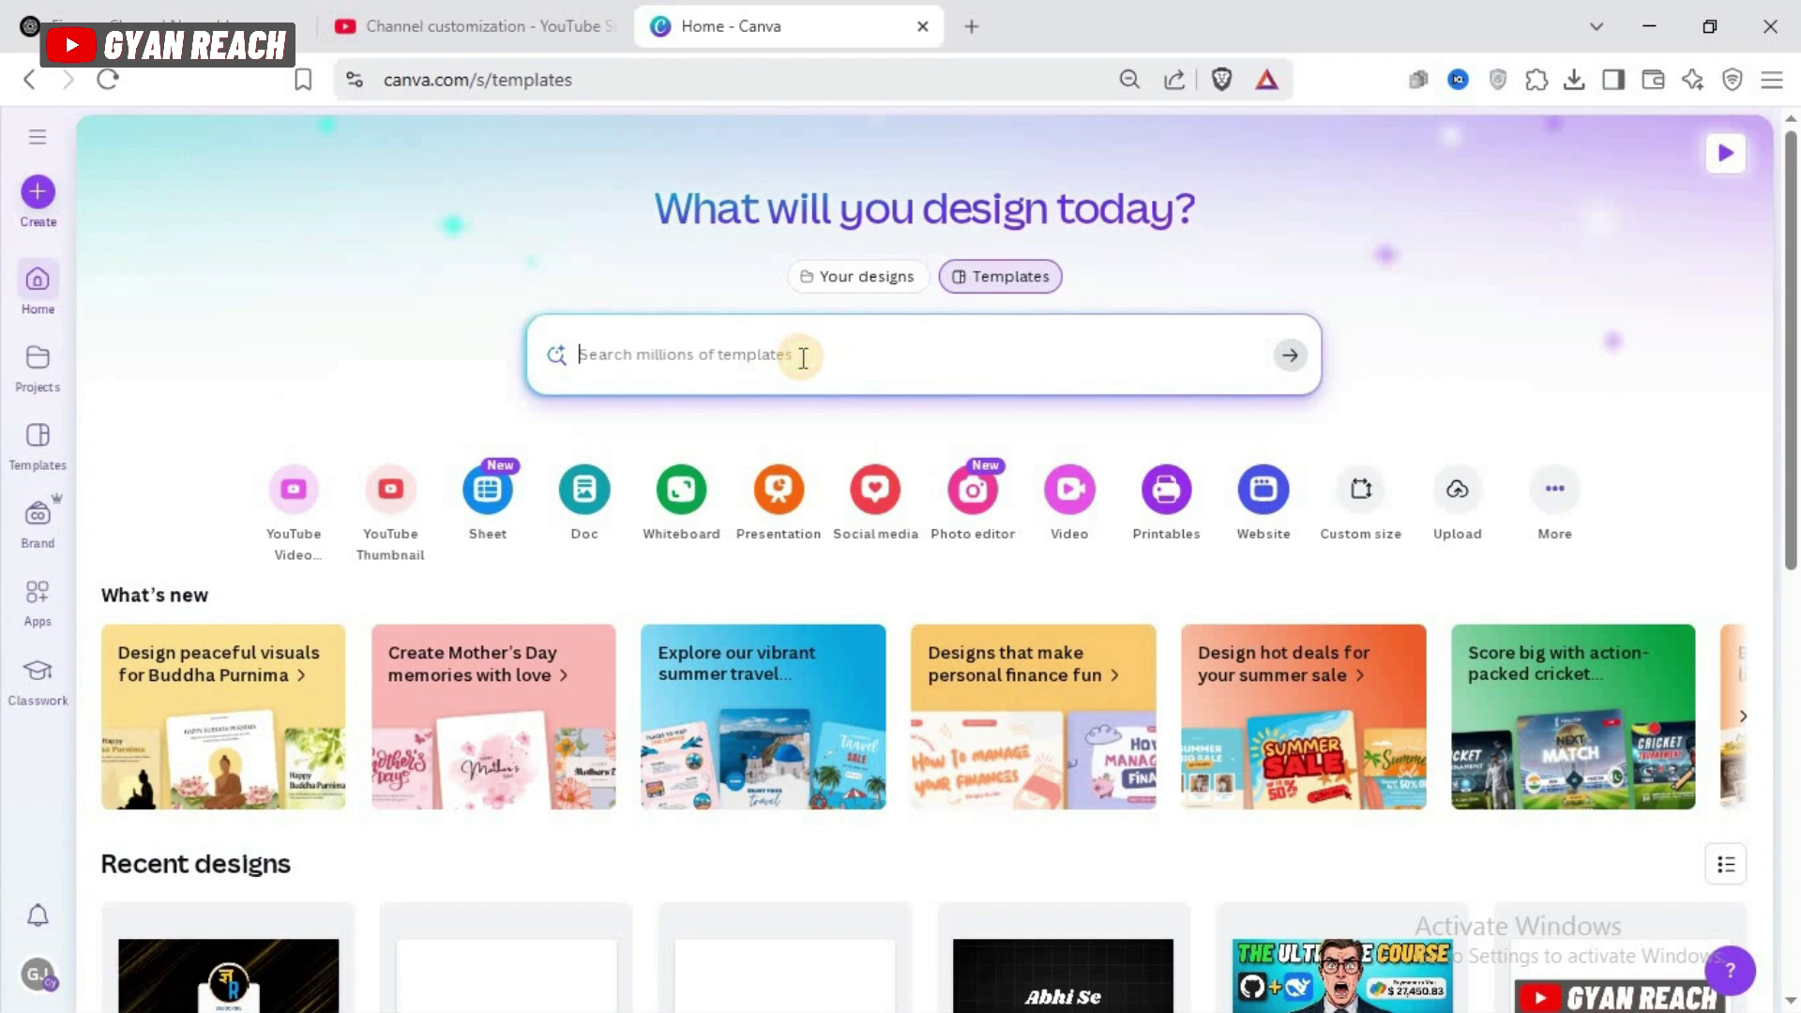
# In Canva, search the templates for banner youtube and make the brown band behind the MONEYMINT logo in the banner design opaque
pyautogui.click(803, 357)
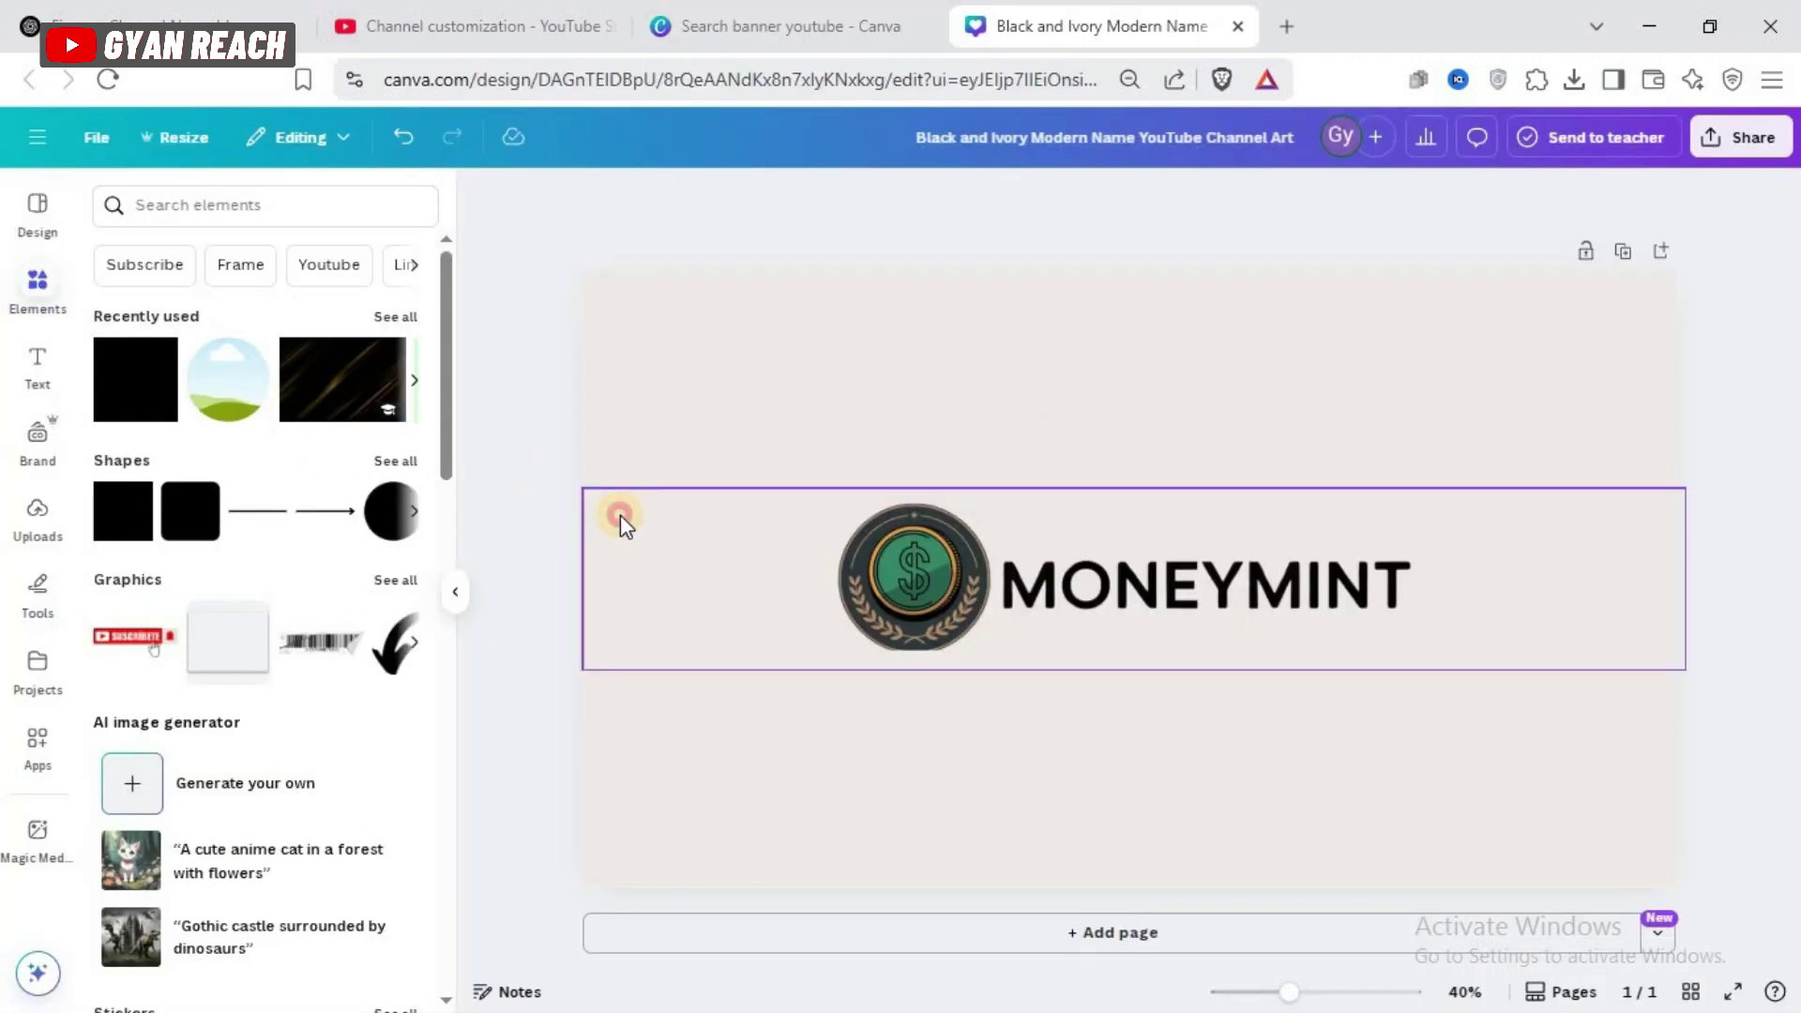
pyautogui.click(654, 479)
pyautogui.moveTo(656, 483); pyautogui.dragTo(624, 524)
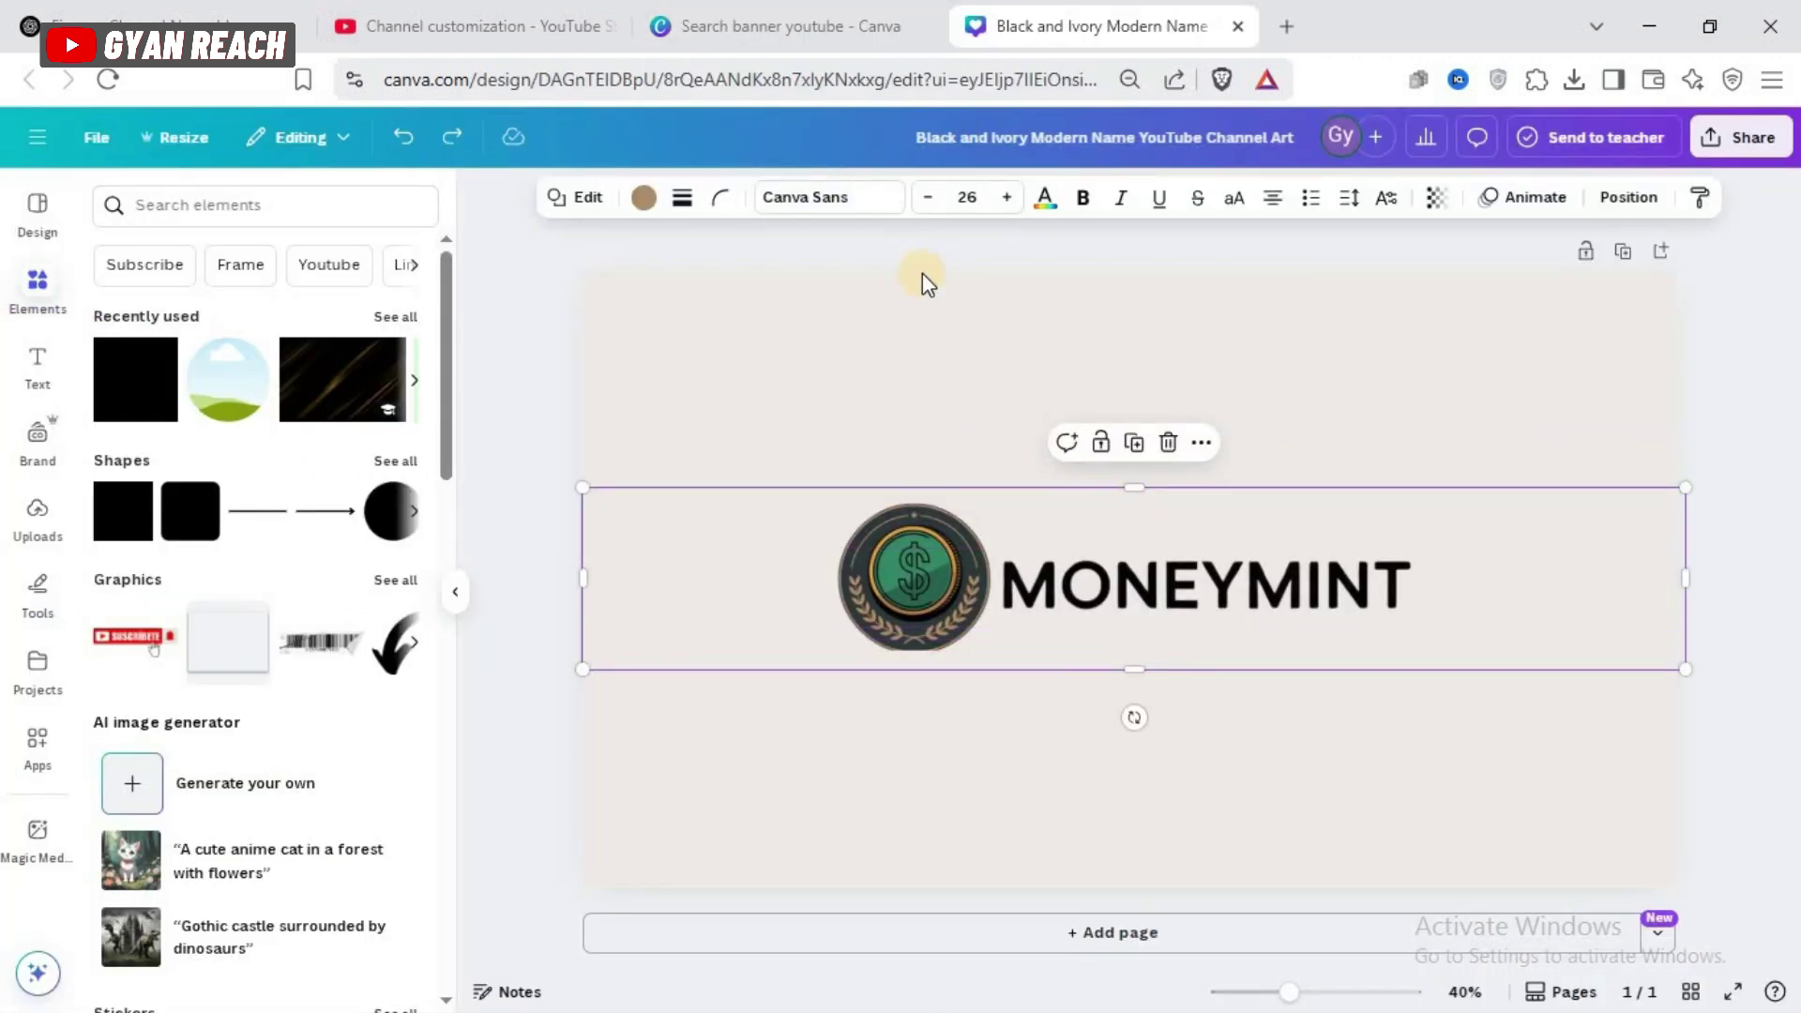
pyautogui.click(1437, 198)
pyautogui.moveTo(1403, 305); pyautogui.dragTo(1588, 294)
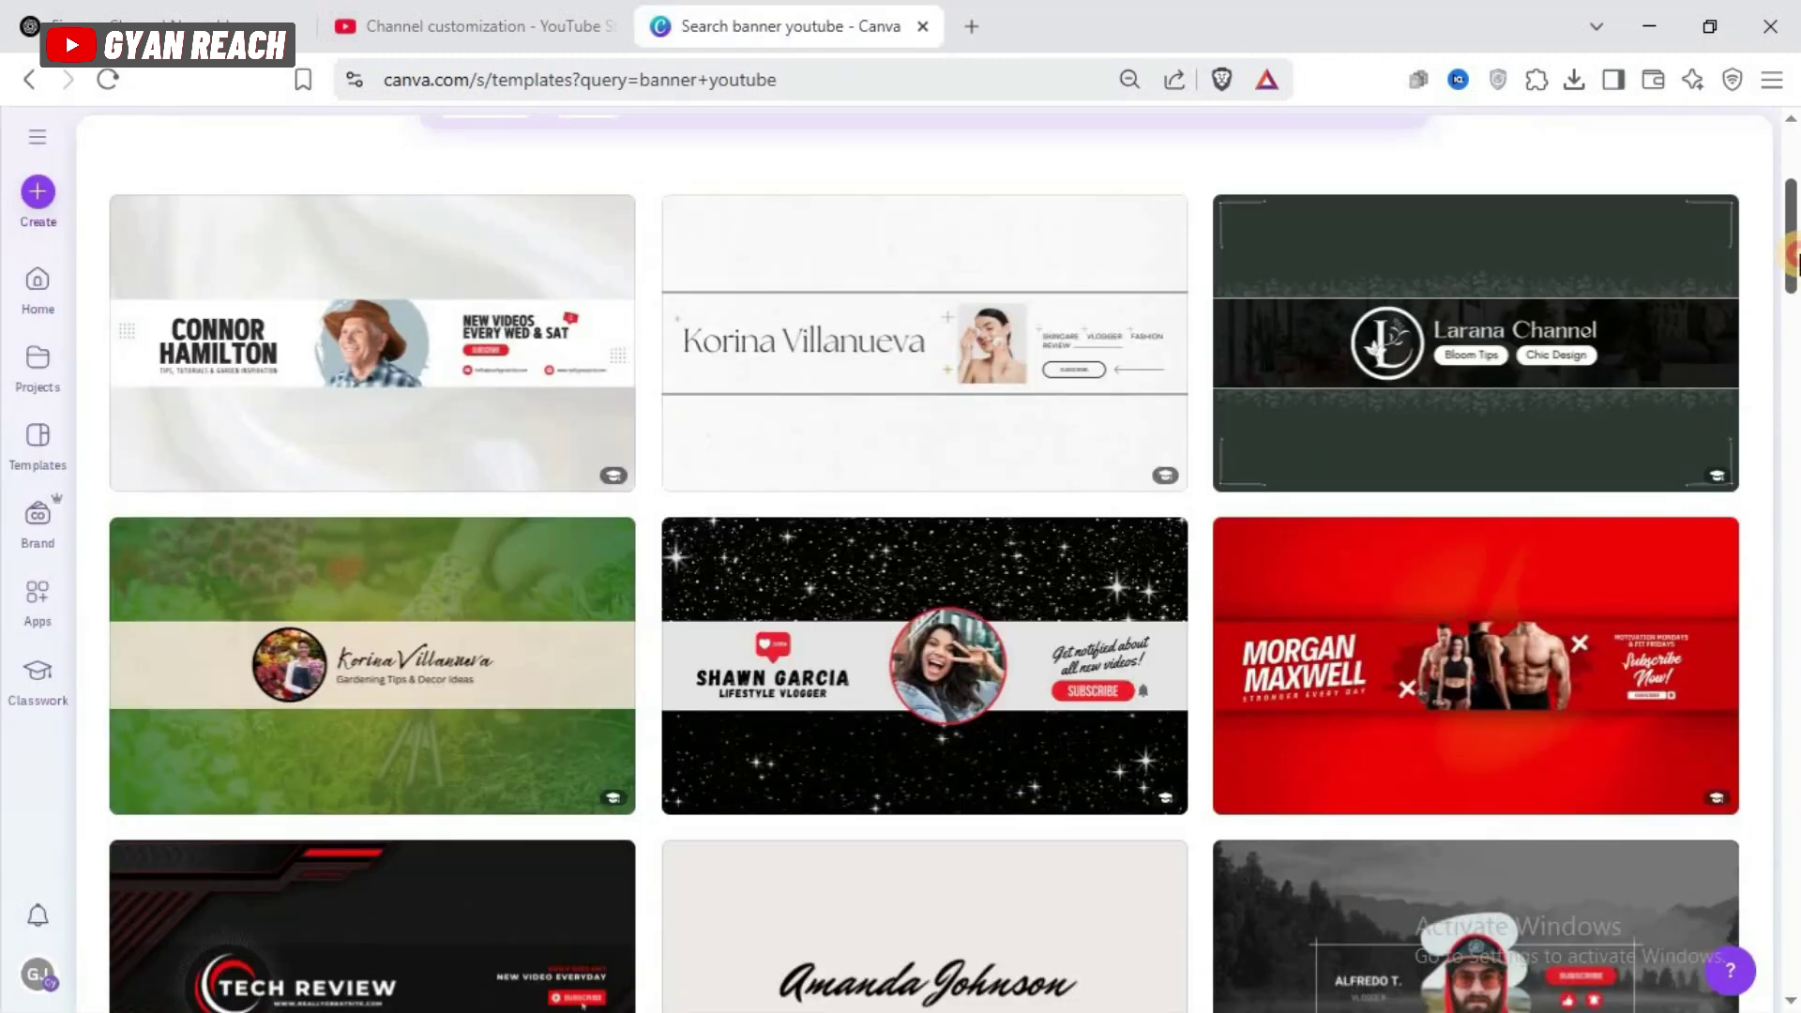
pyautogui.moveTo(1792, 187); pyautogui.dragTo(1791, 314)
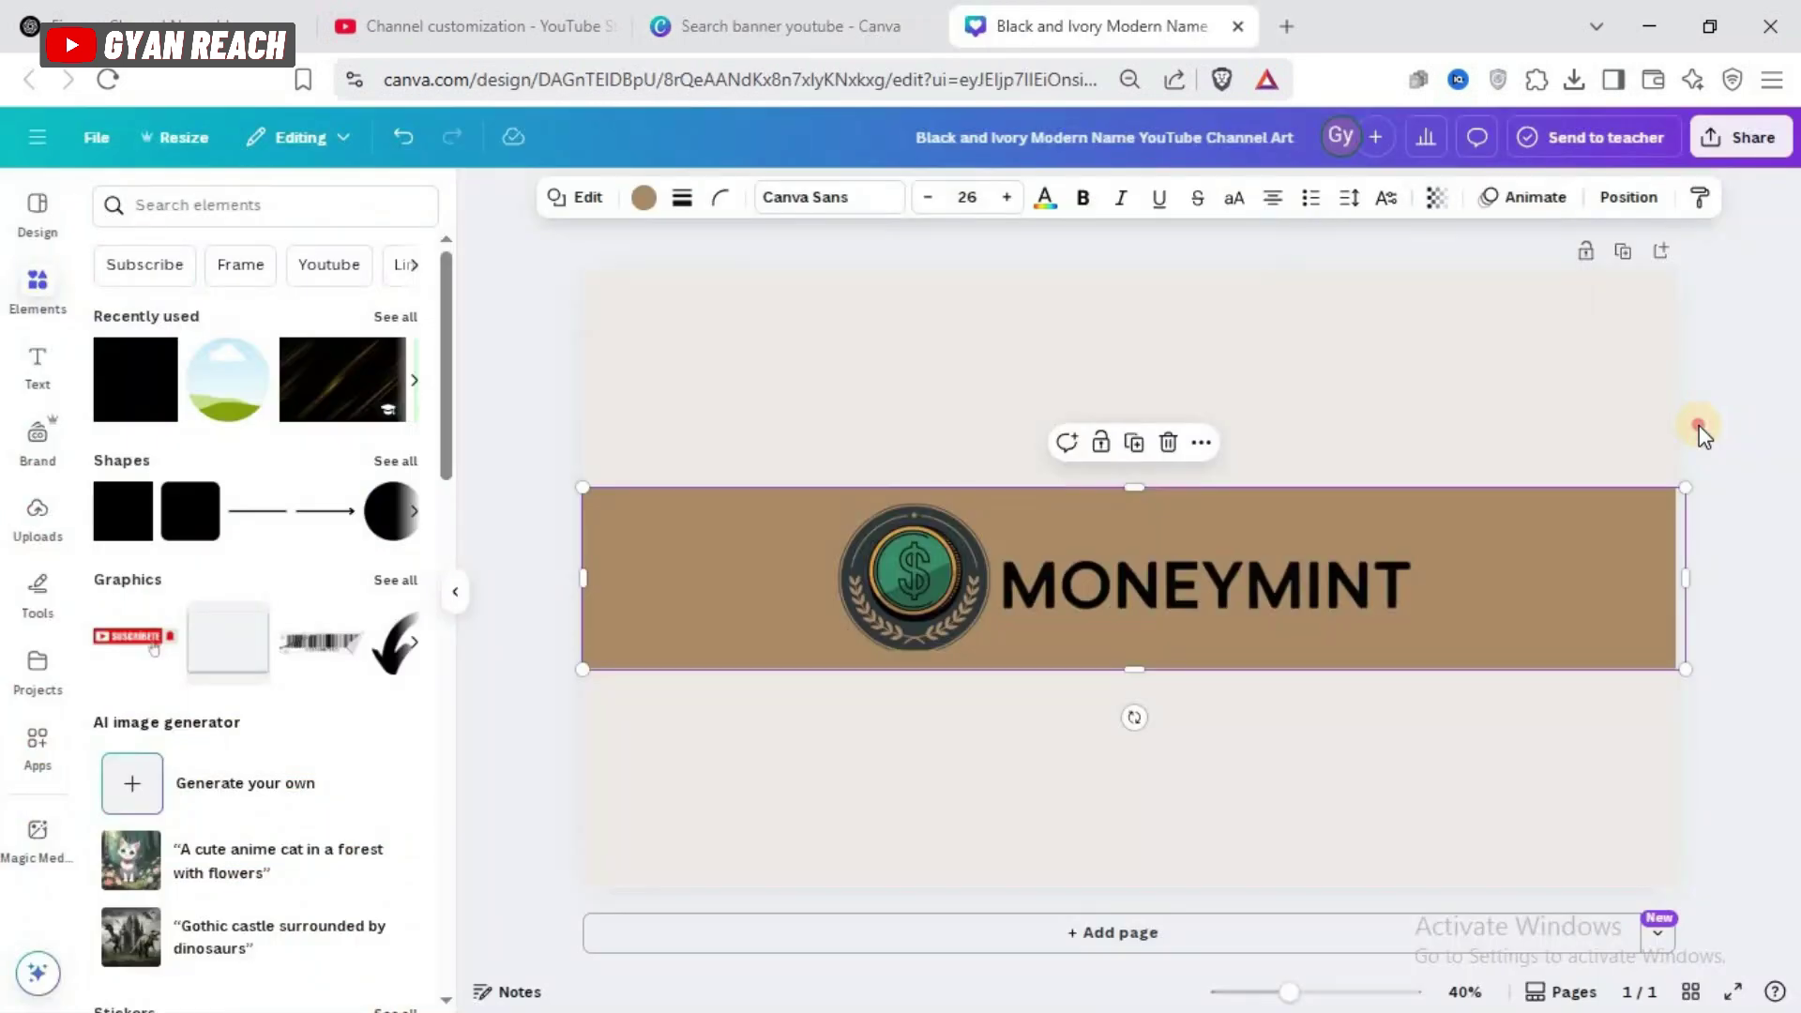
pyautogui.click(1698, 425)
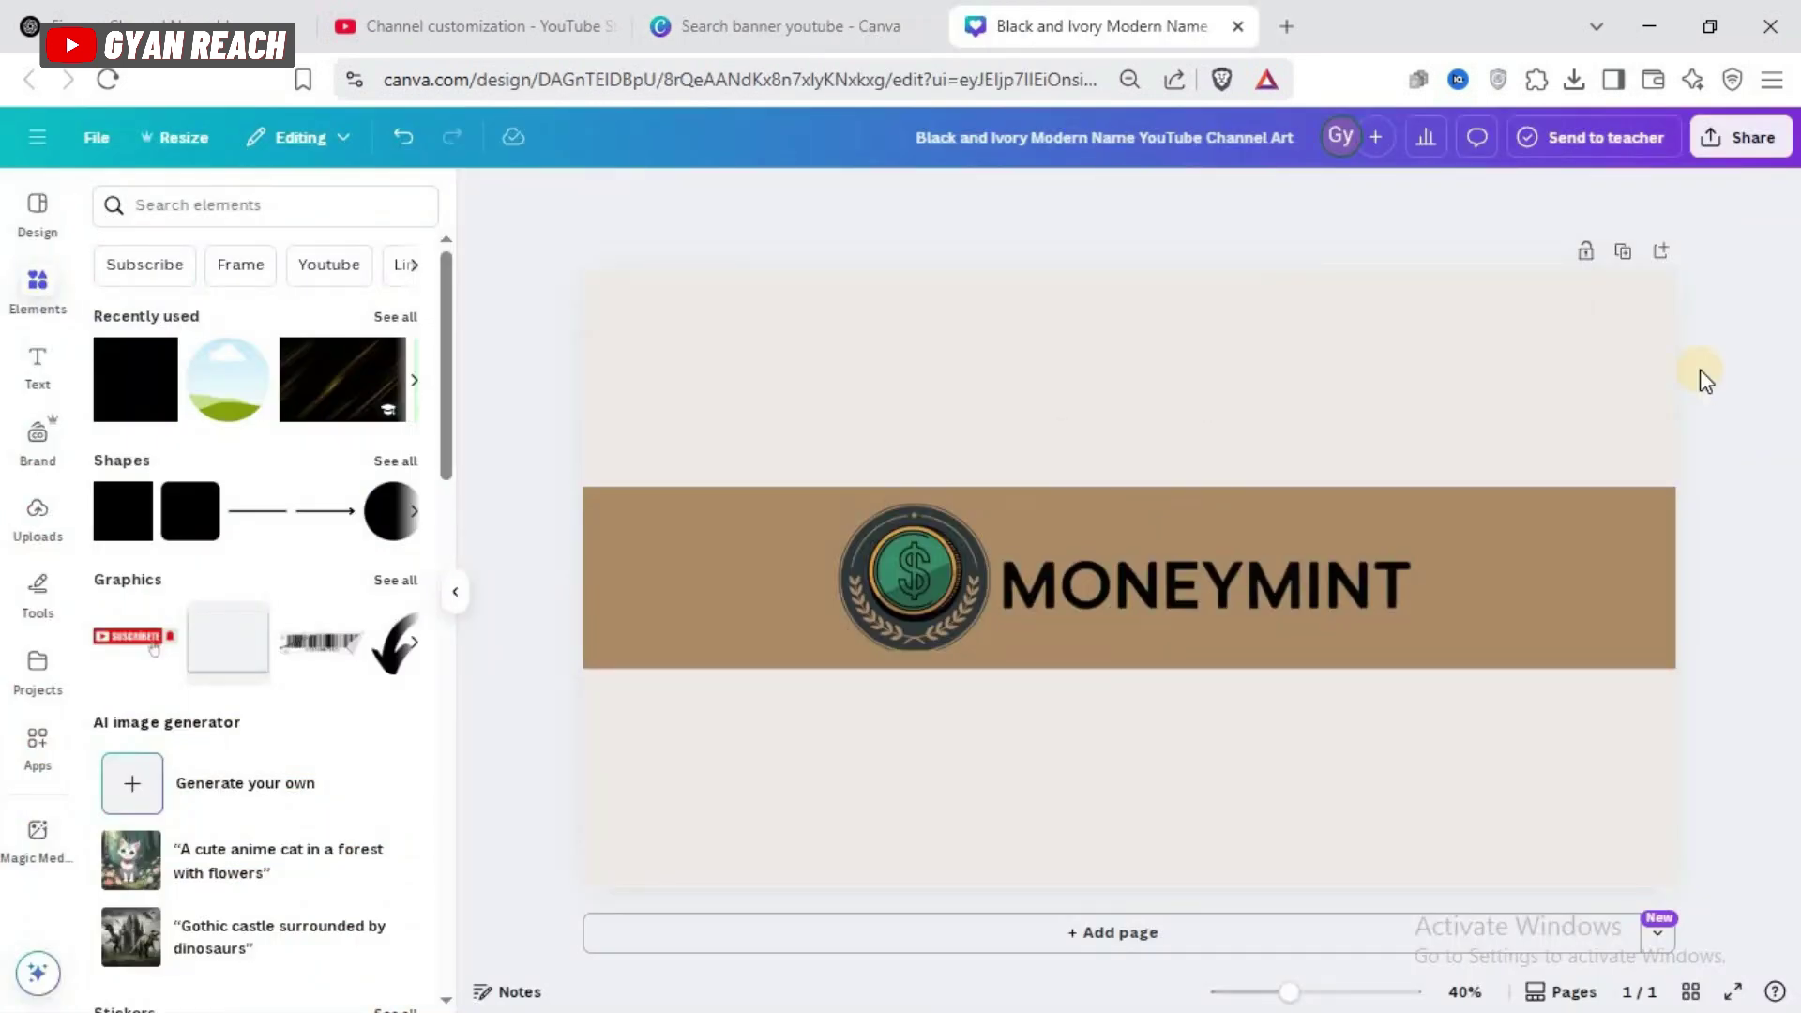
# Export the finished MONEYMINT banner and upload it as the channel's banner image in YouTube Studio
pyautogui.click(1731, 142)
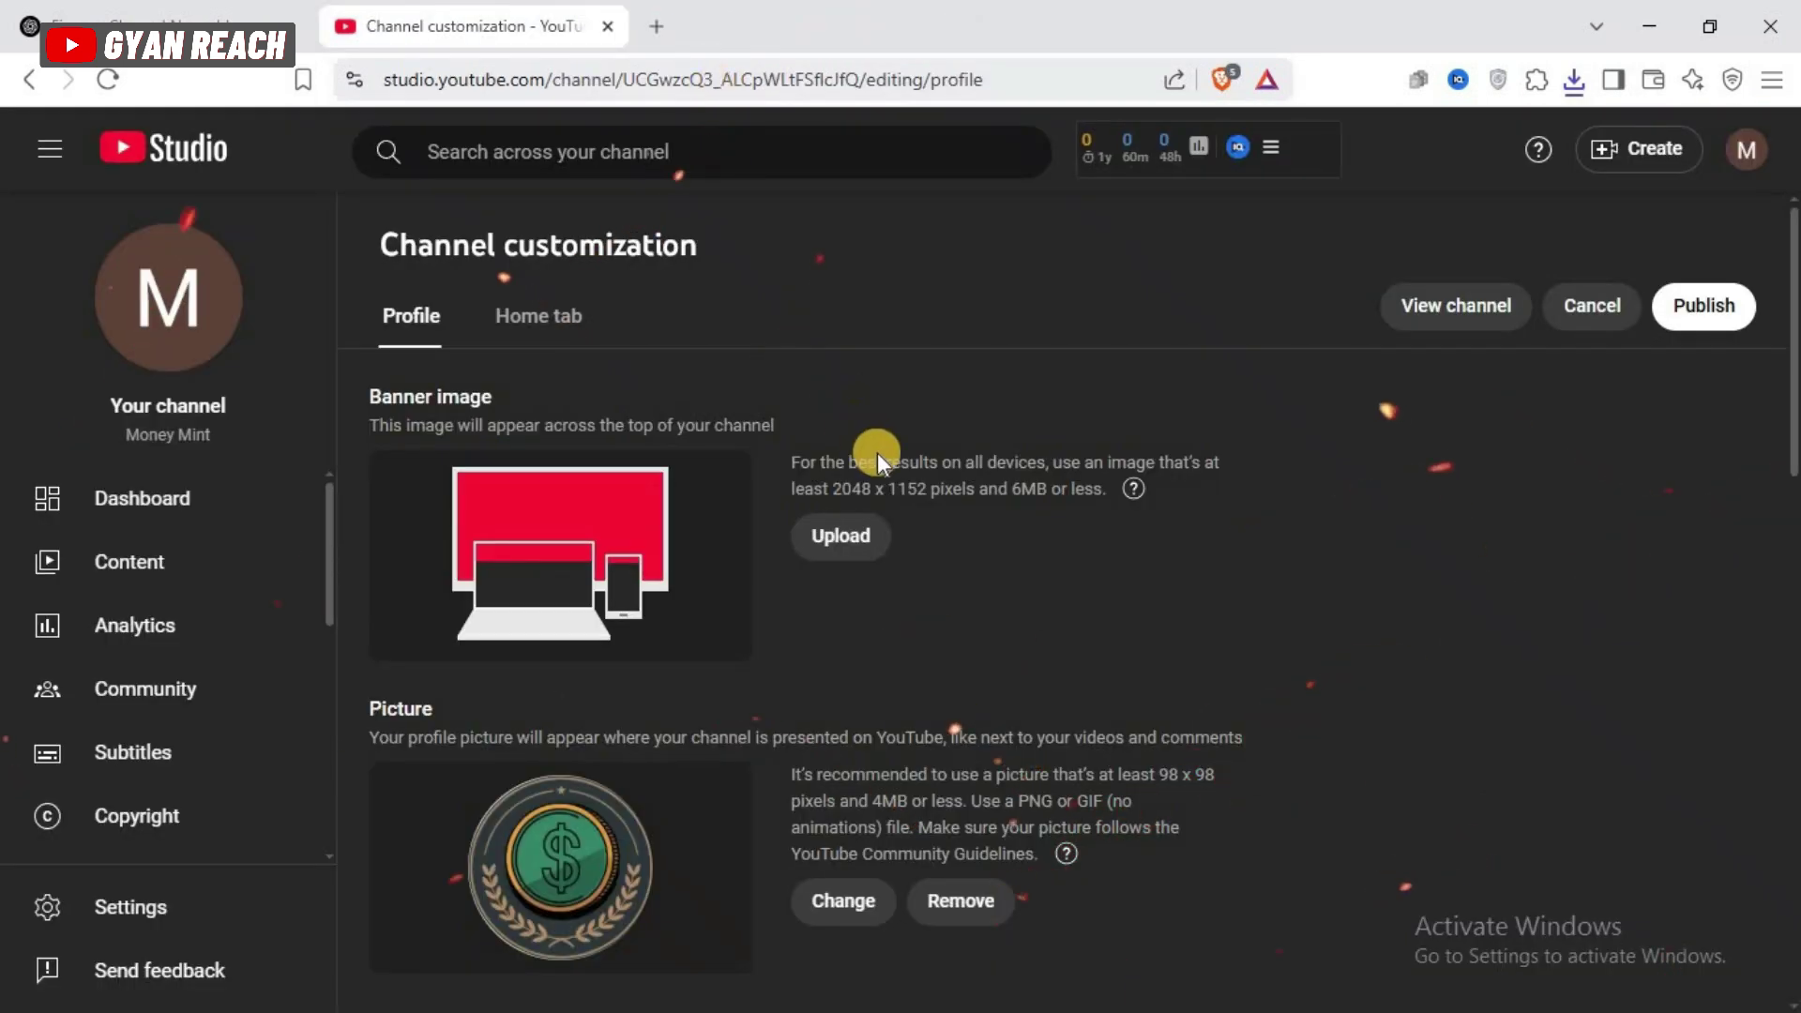
pyautogui.click(838, 535)
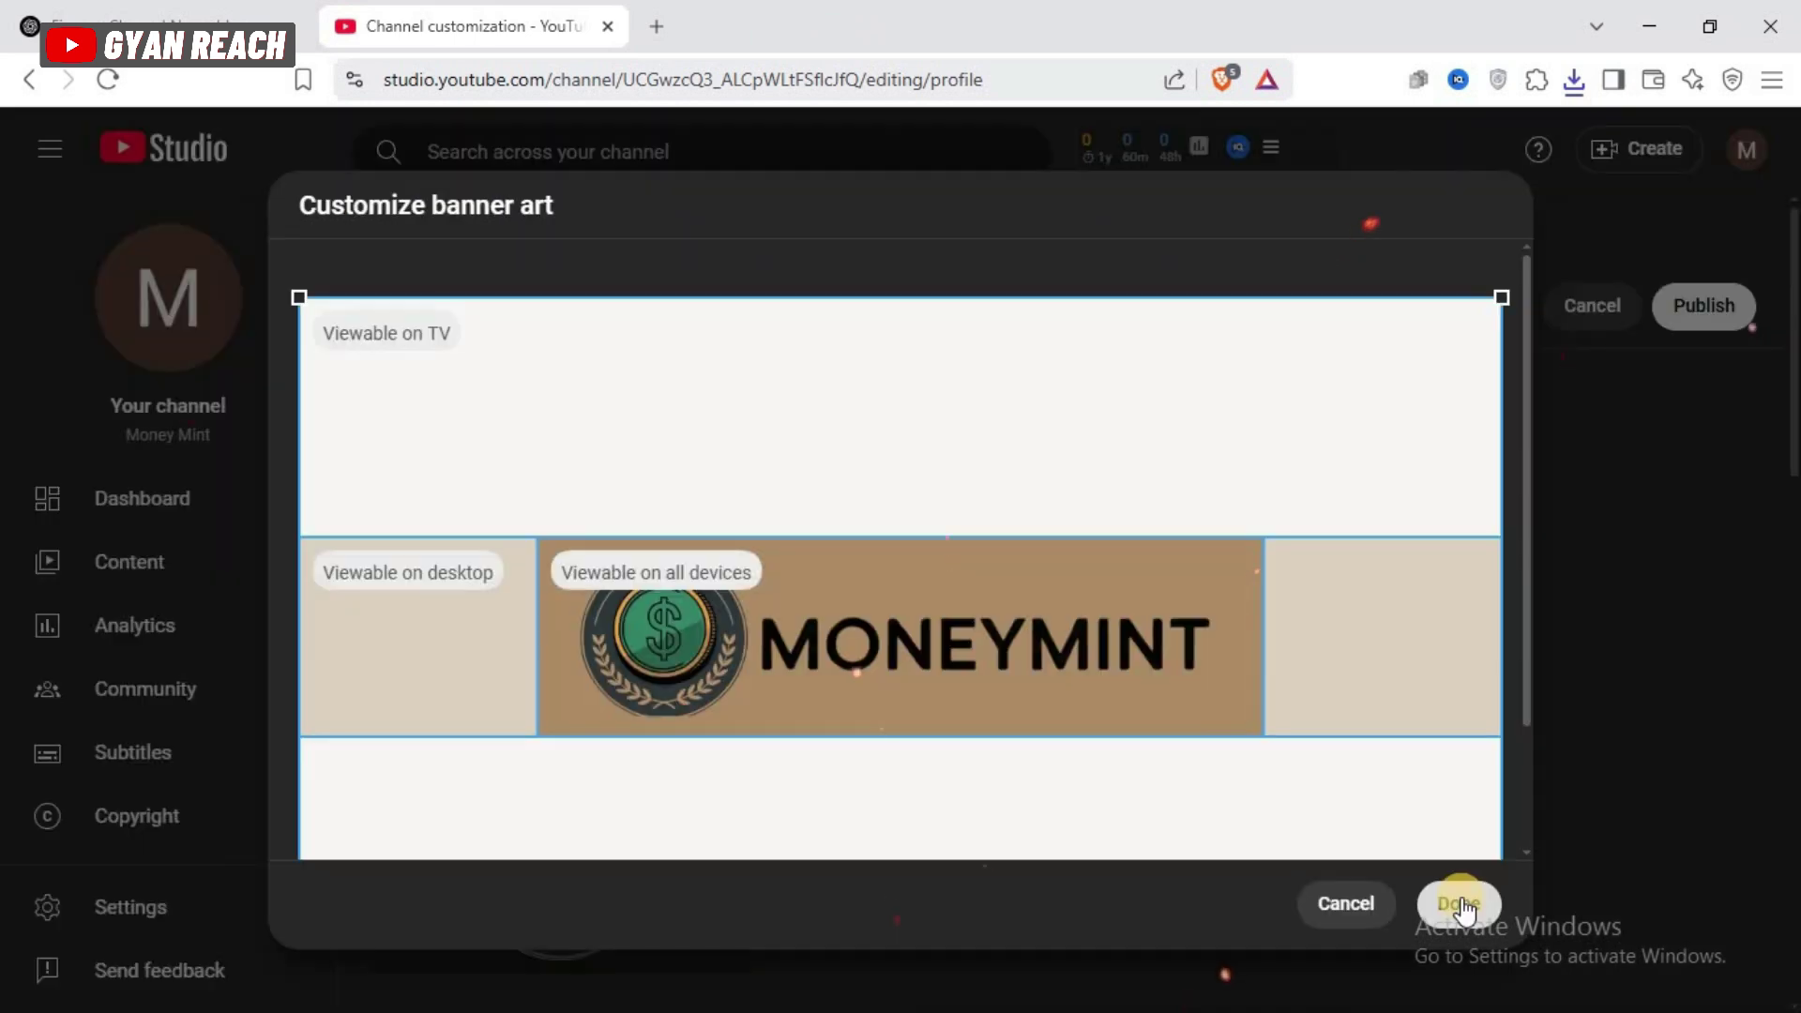
pyautogui.click(1462, 903)
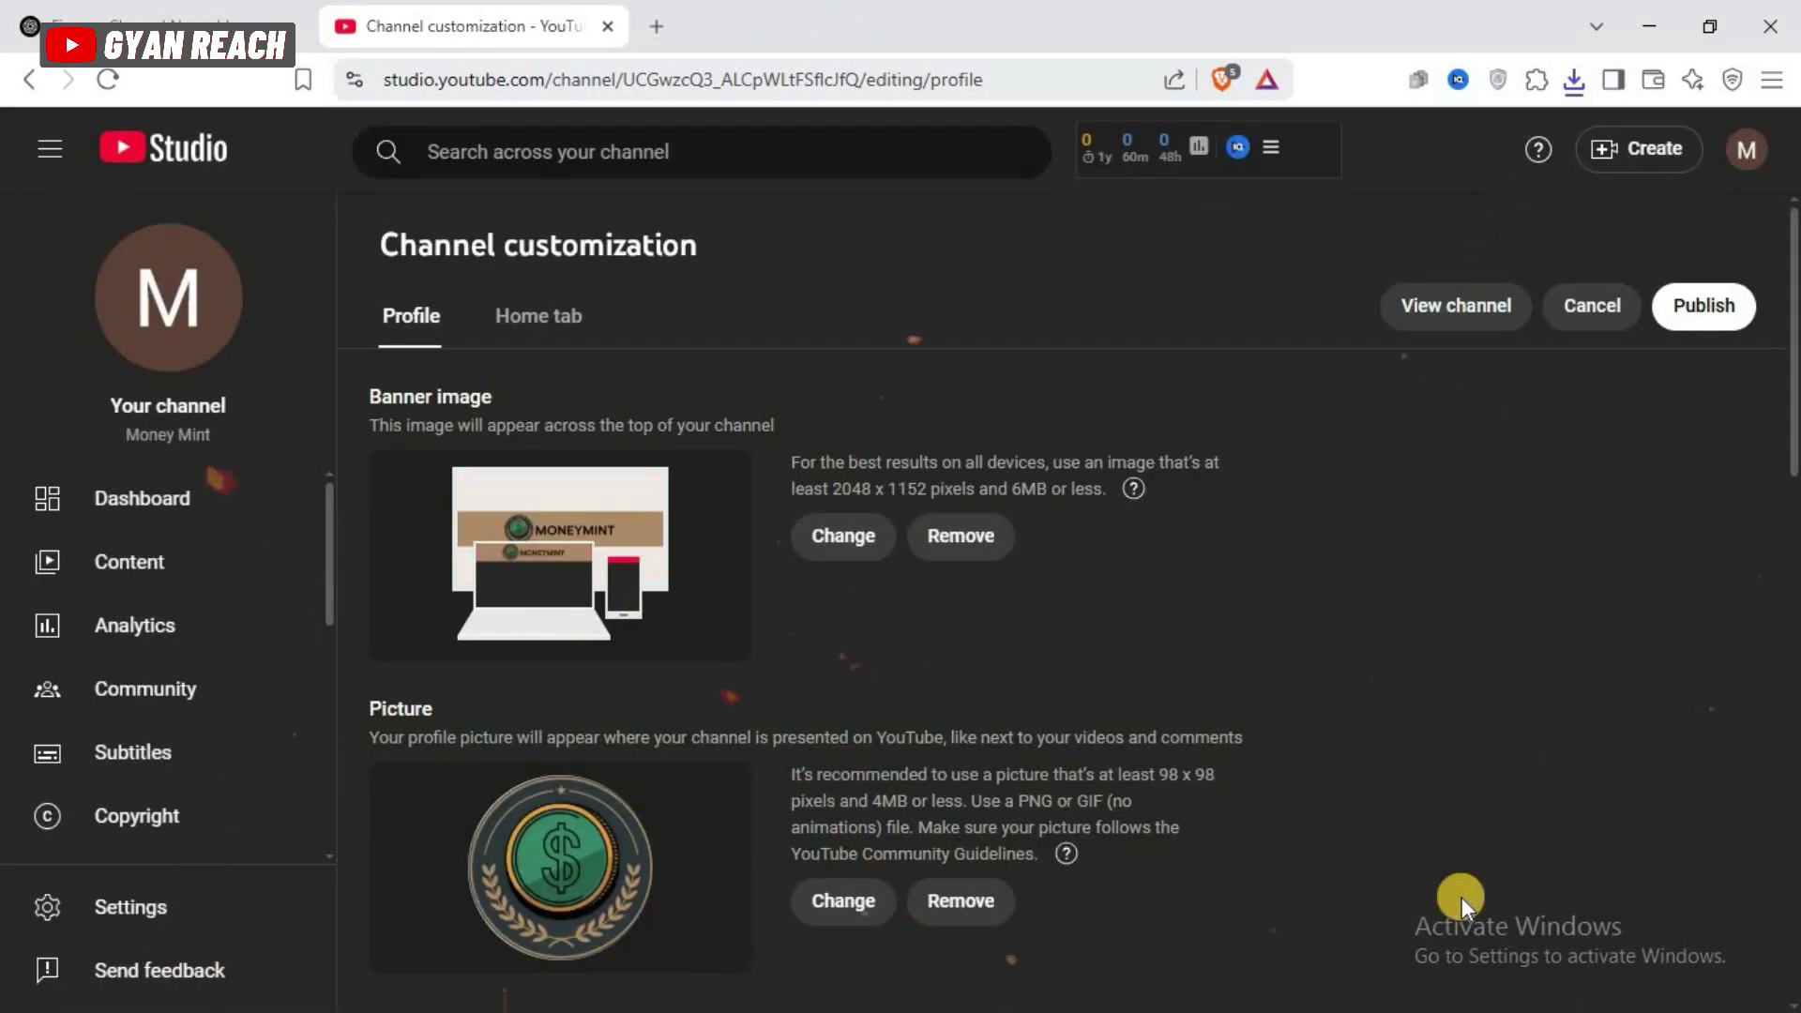
# In ChatGPT, ask for a YouTube channel description for the finance channel called "moneymint"
pyautogui.scroll(-7, 938, 657)
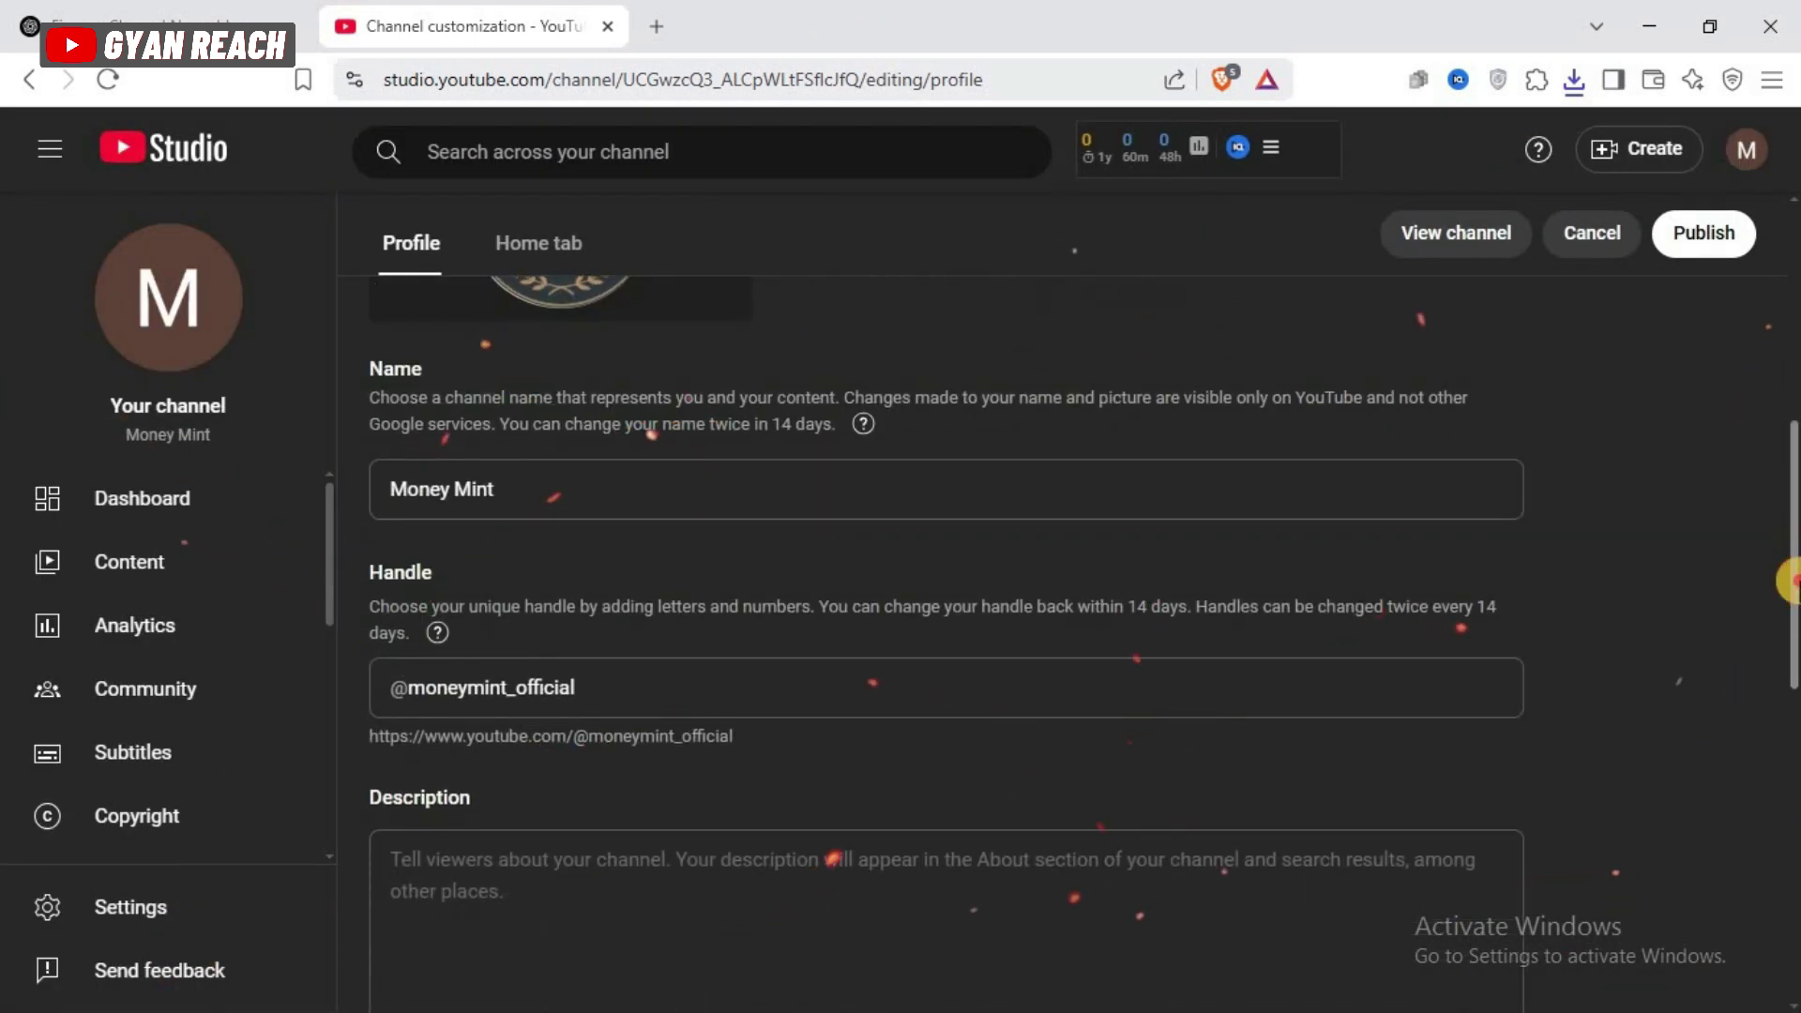
pyautogui.scroll(-3, 1206, 635)
pyautogui.hotkey('ctrl', 'shift', 'Tab')
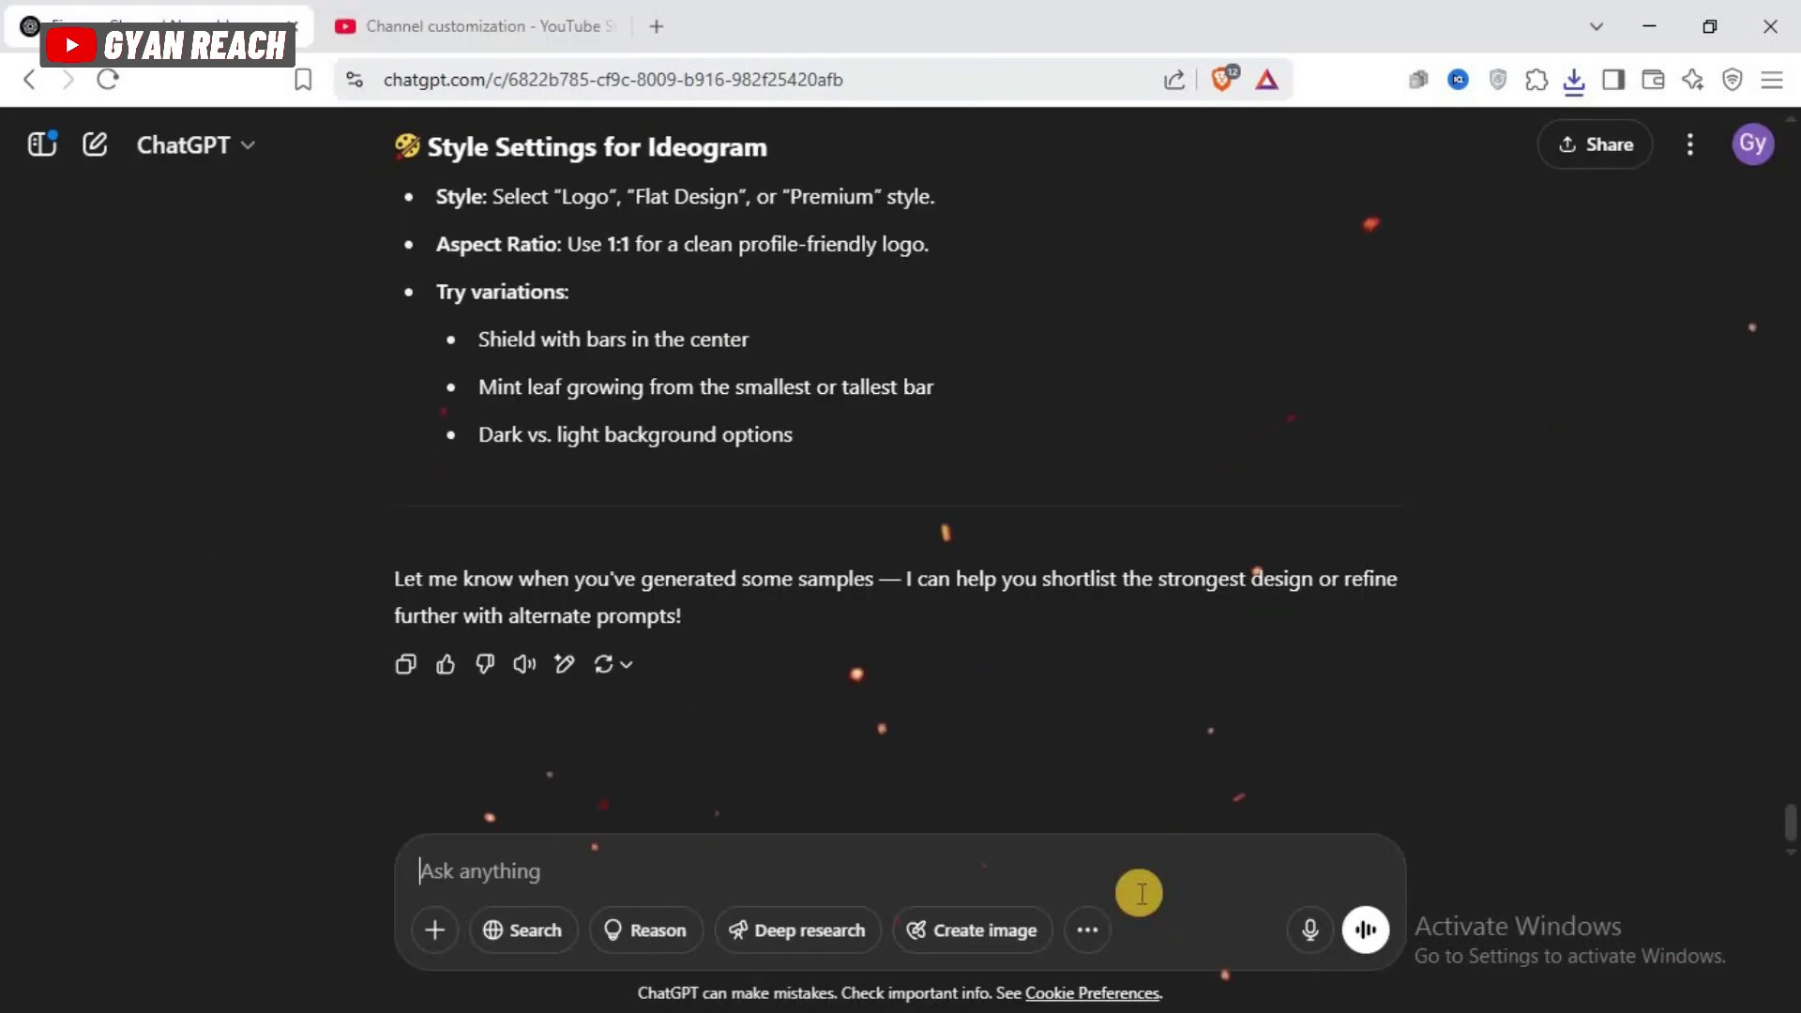
pyautogui.write('write a youtube channel')
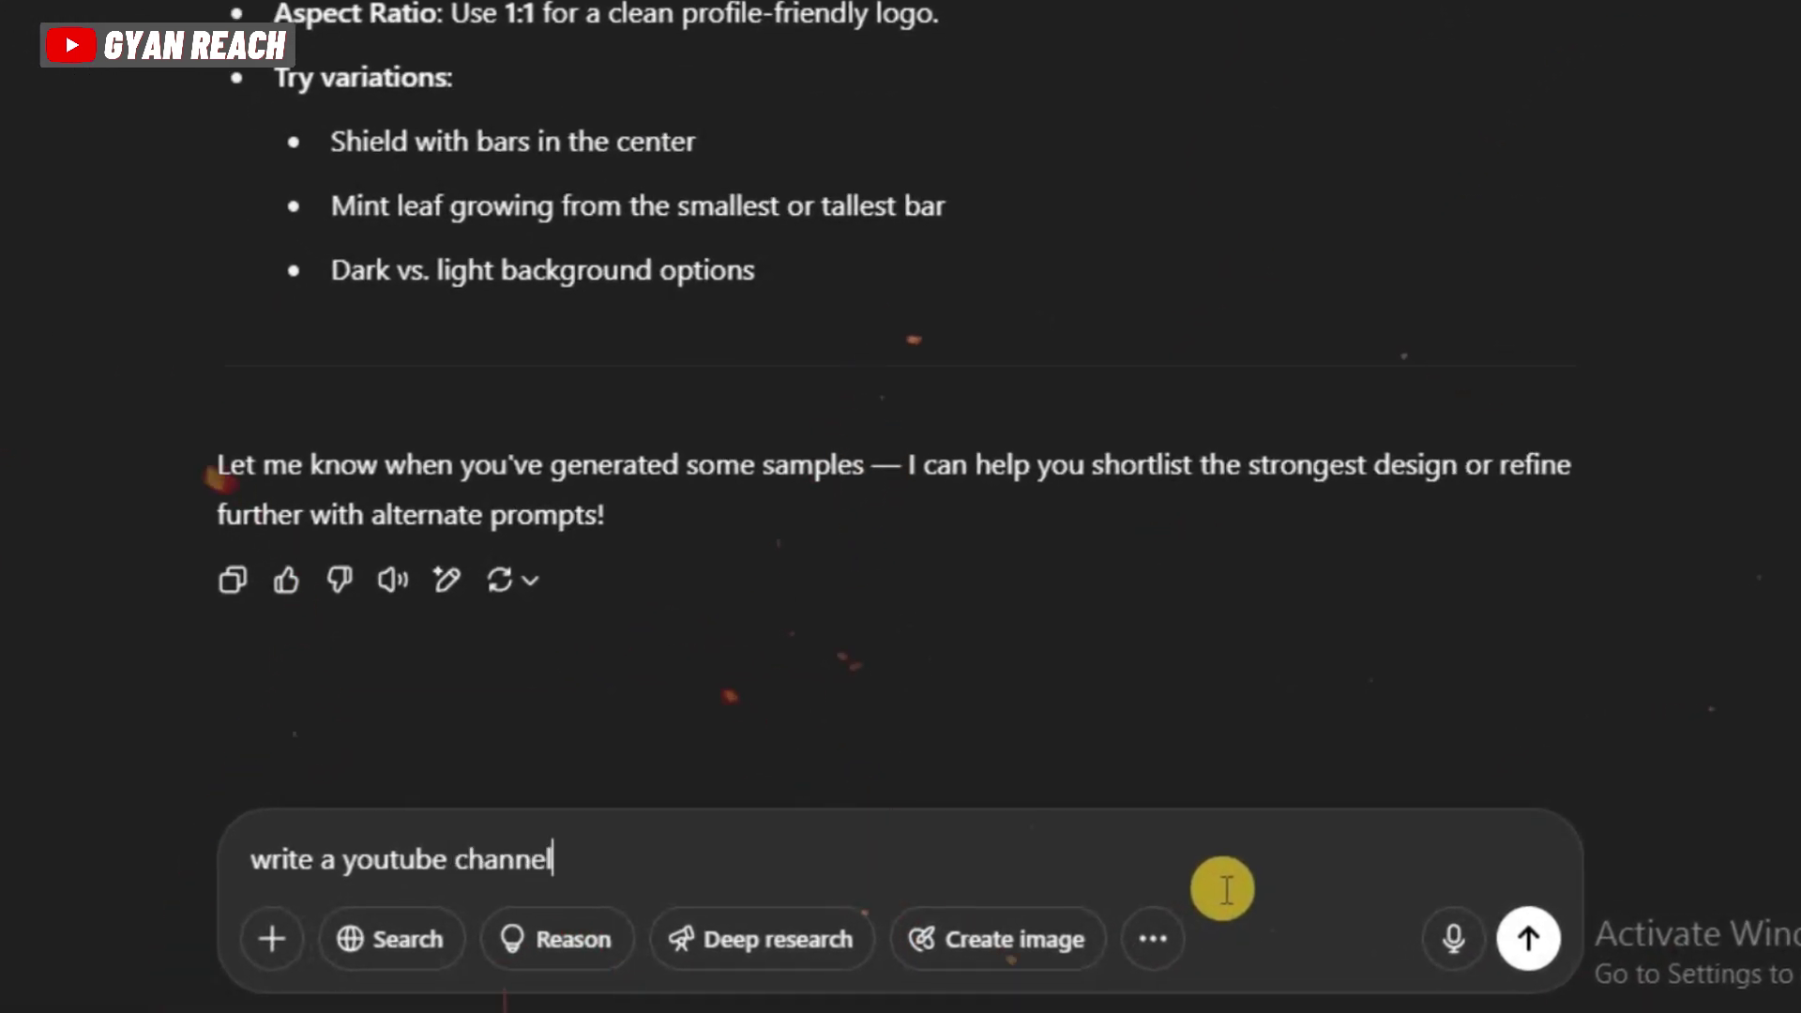
pyautogui.write(' description for my finance youtube channel called "money')
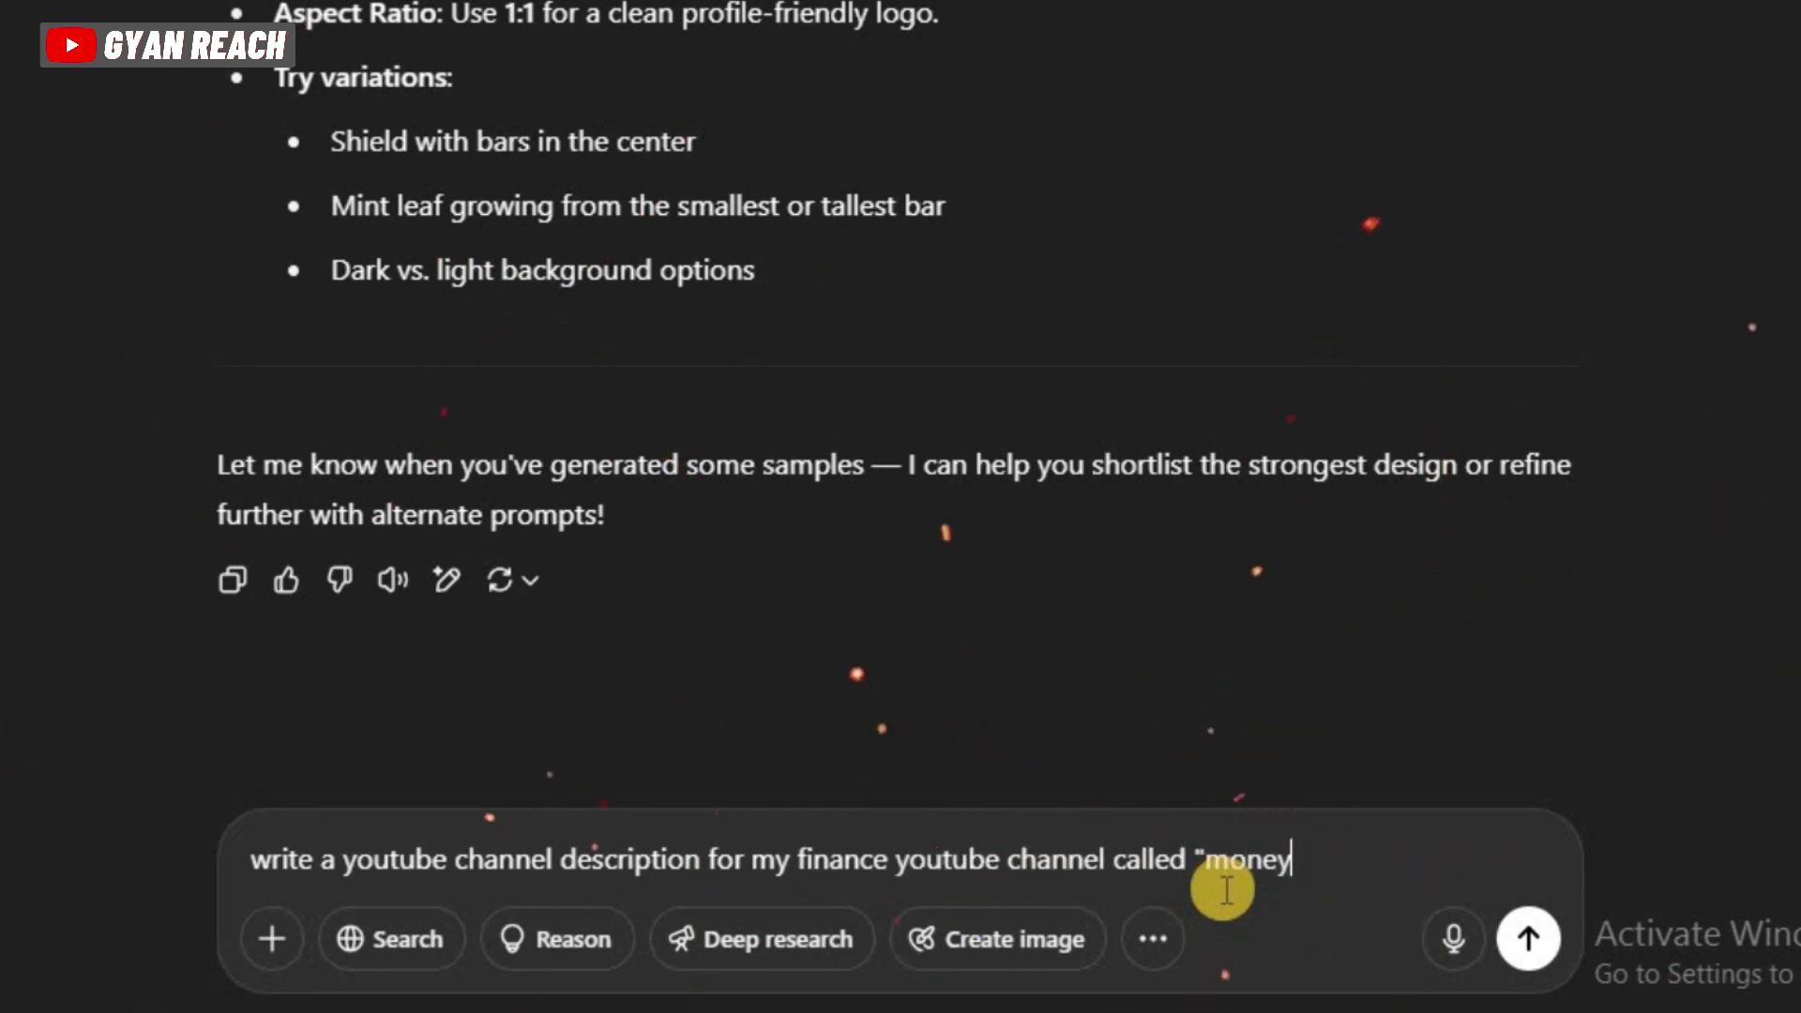
pyautogui.write('mint"')
pyautogui.press('Return')
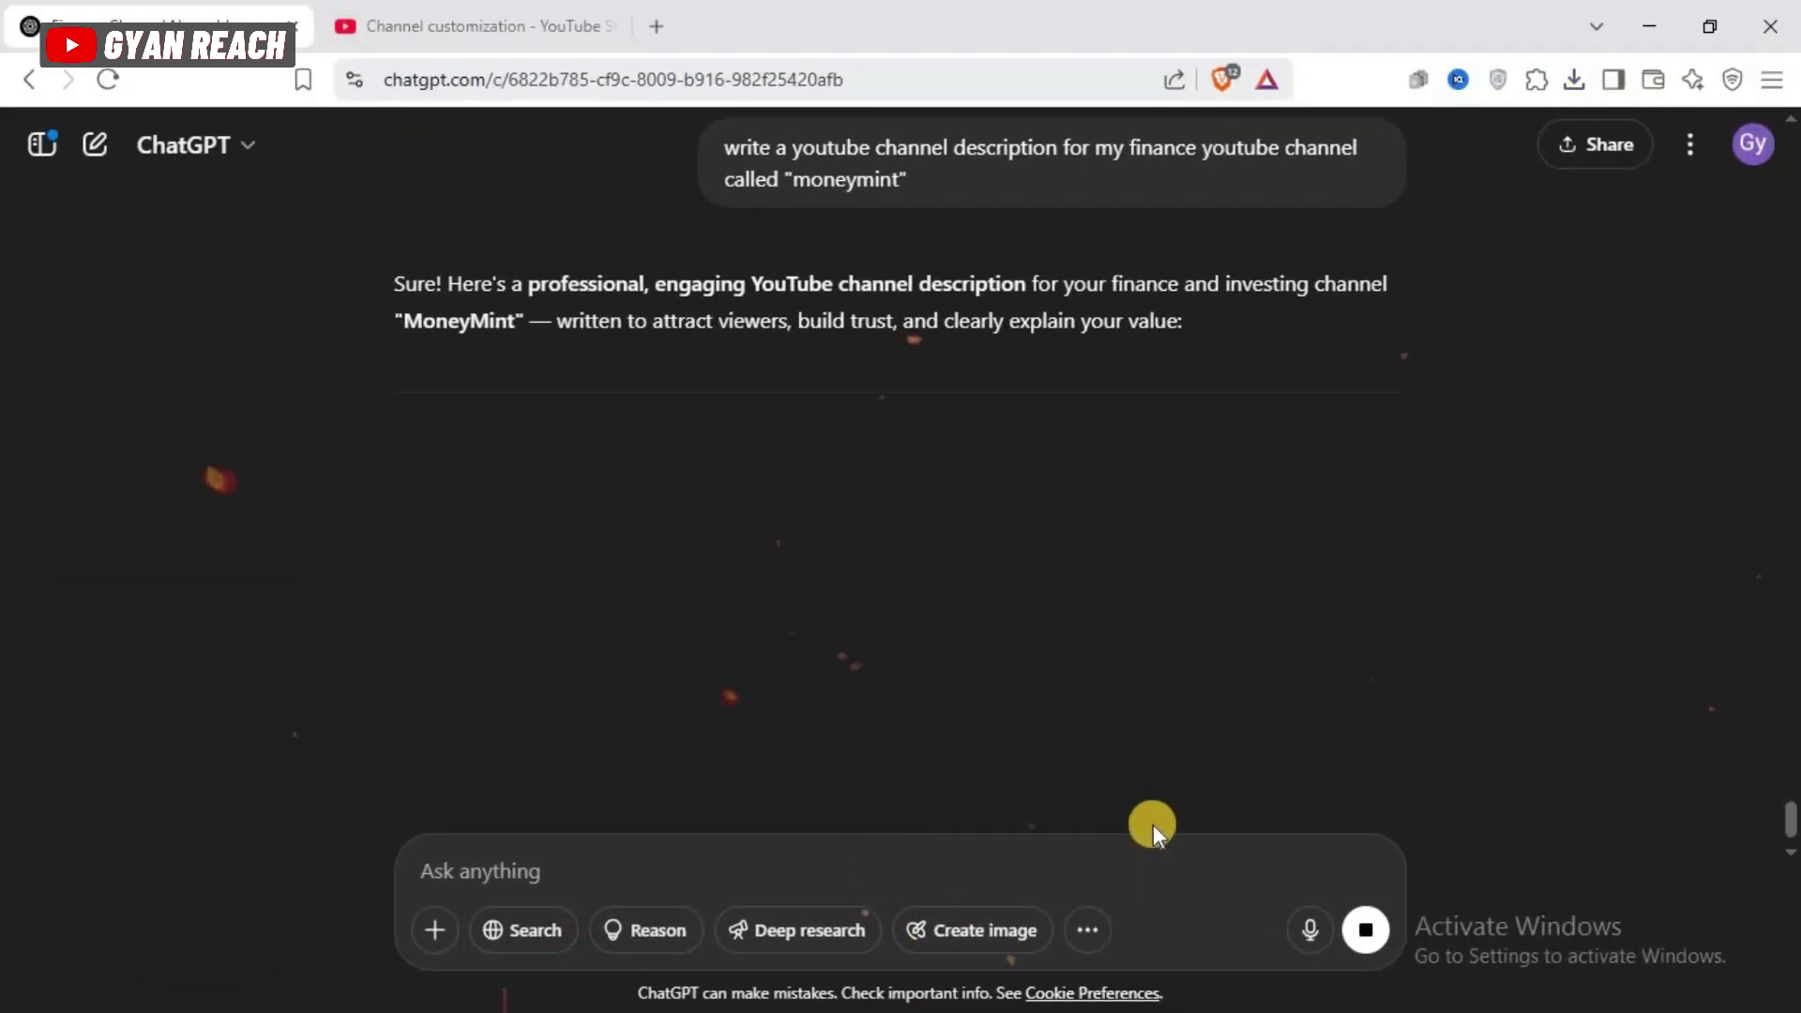
# Copy ChatGPT's MoneyMint channel description into the channel's Description field in YouTube Studio
pyautogui.scroll(-5, 724, 475)
pyautogui.scroll(3, 724, 475)
pyautogui.moveTo(396, 214); pyautogui.dragTo(847, 542)
pyautogui.click(608, 598)
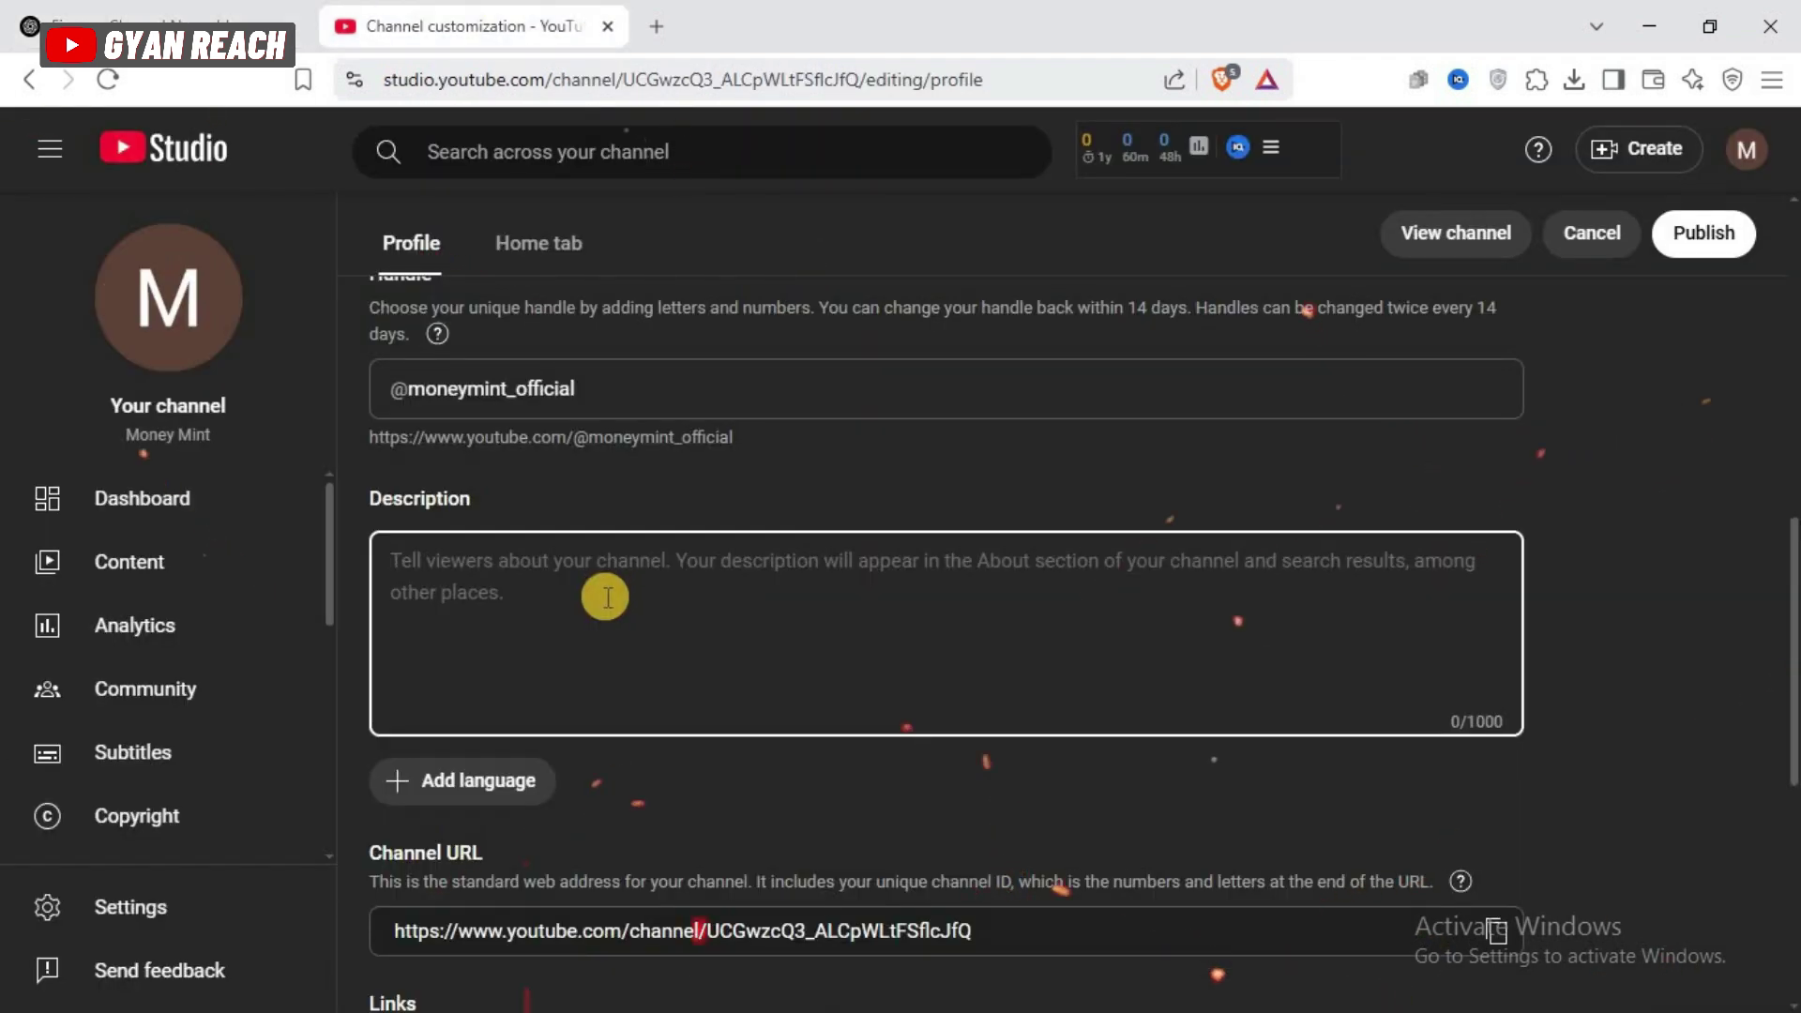
pyautogui.hotkey('ctrl', 'v')
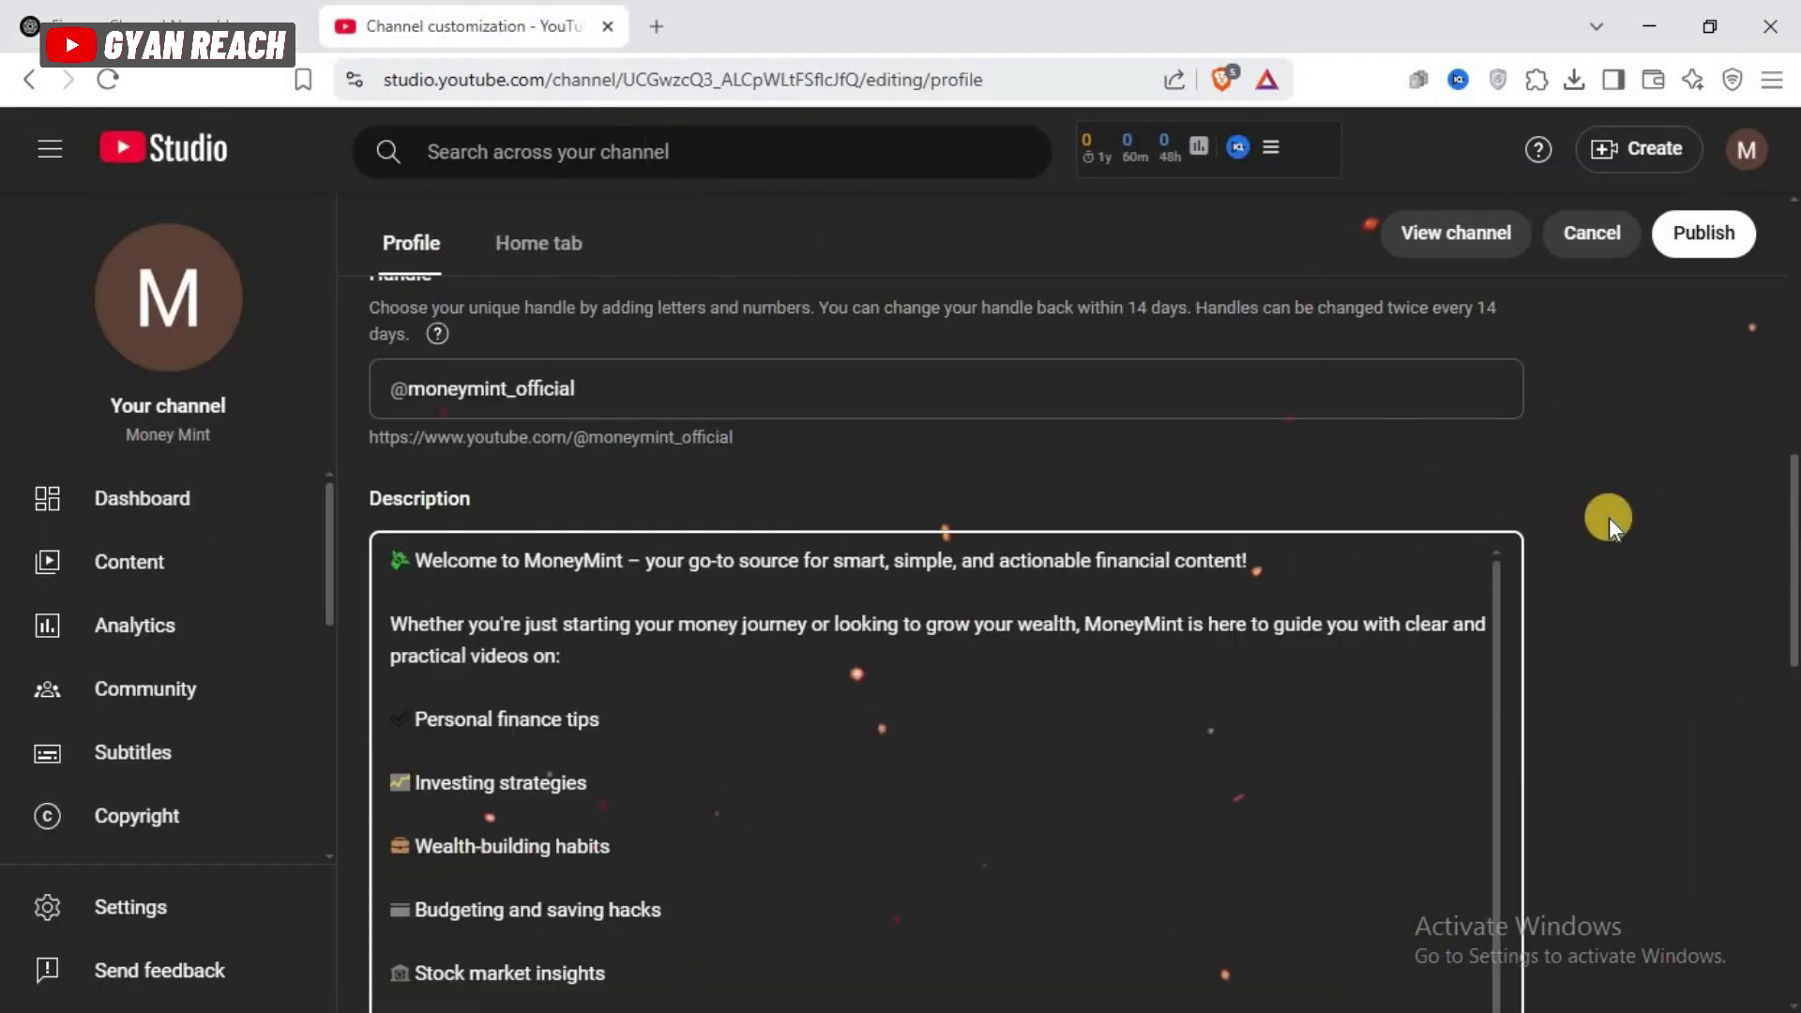
# Open the Money Mint channel's public page from the channel customization screen
pyautogui.scroll(-10, 1607, 514)
pyautogui.click(1455, 233)
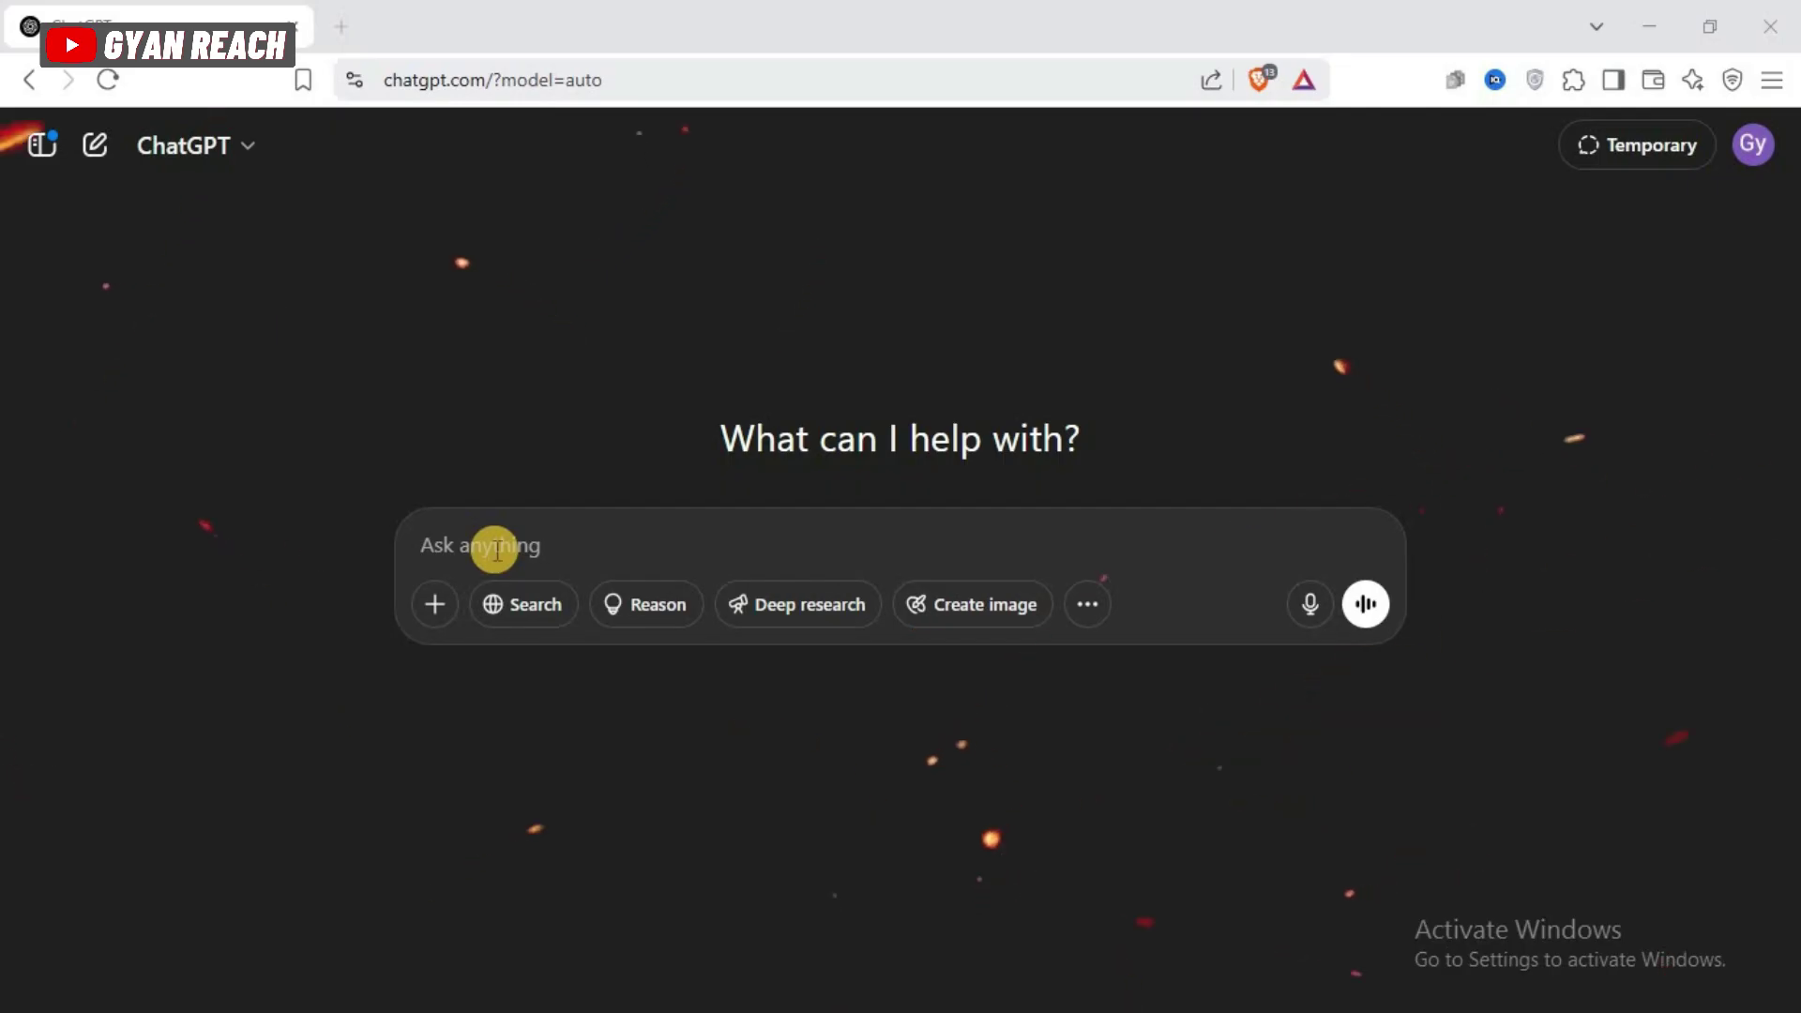
# In ChatGPT, ask for video topic ideas for the first video of a recently created YouTube channel on finance and investing
pyautogui.write('a')
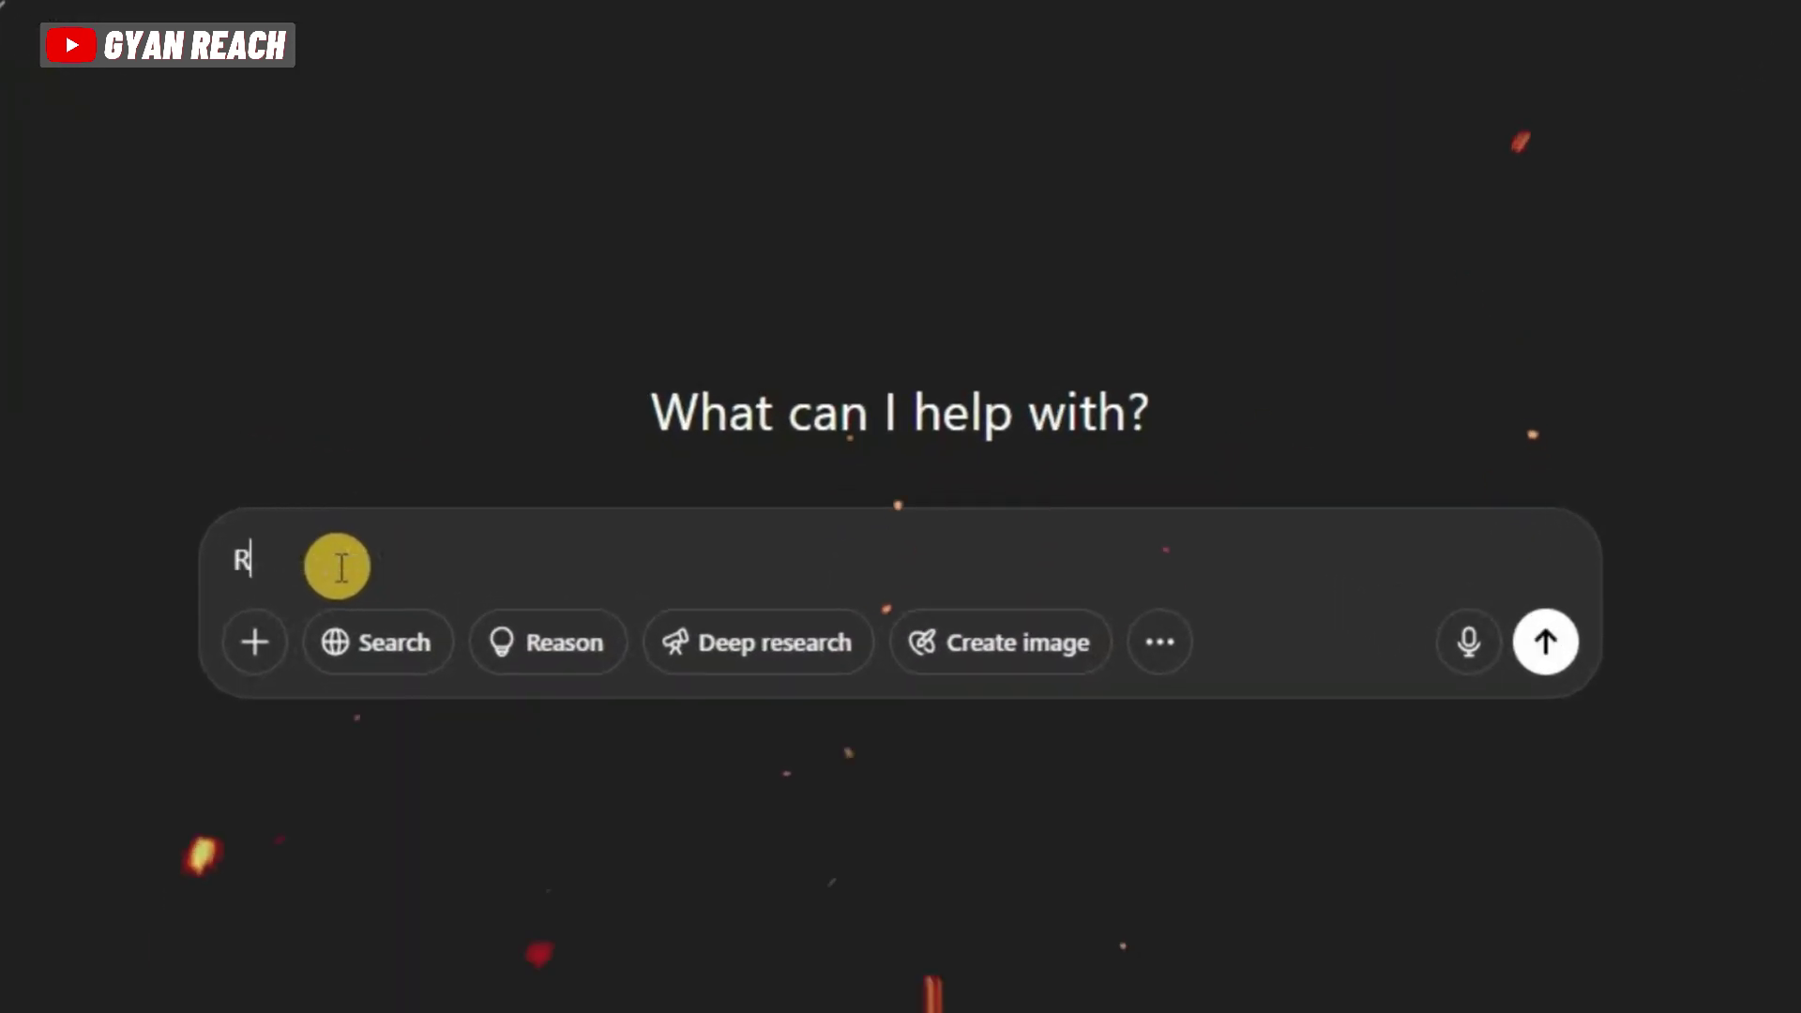
pyautogui.press('BackSpace')
pyautogui.write('Recently i created a you')
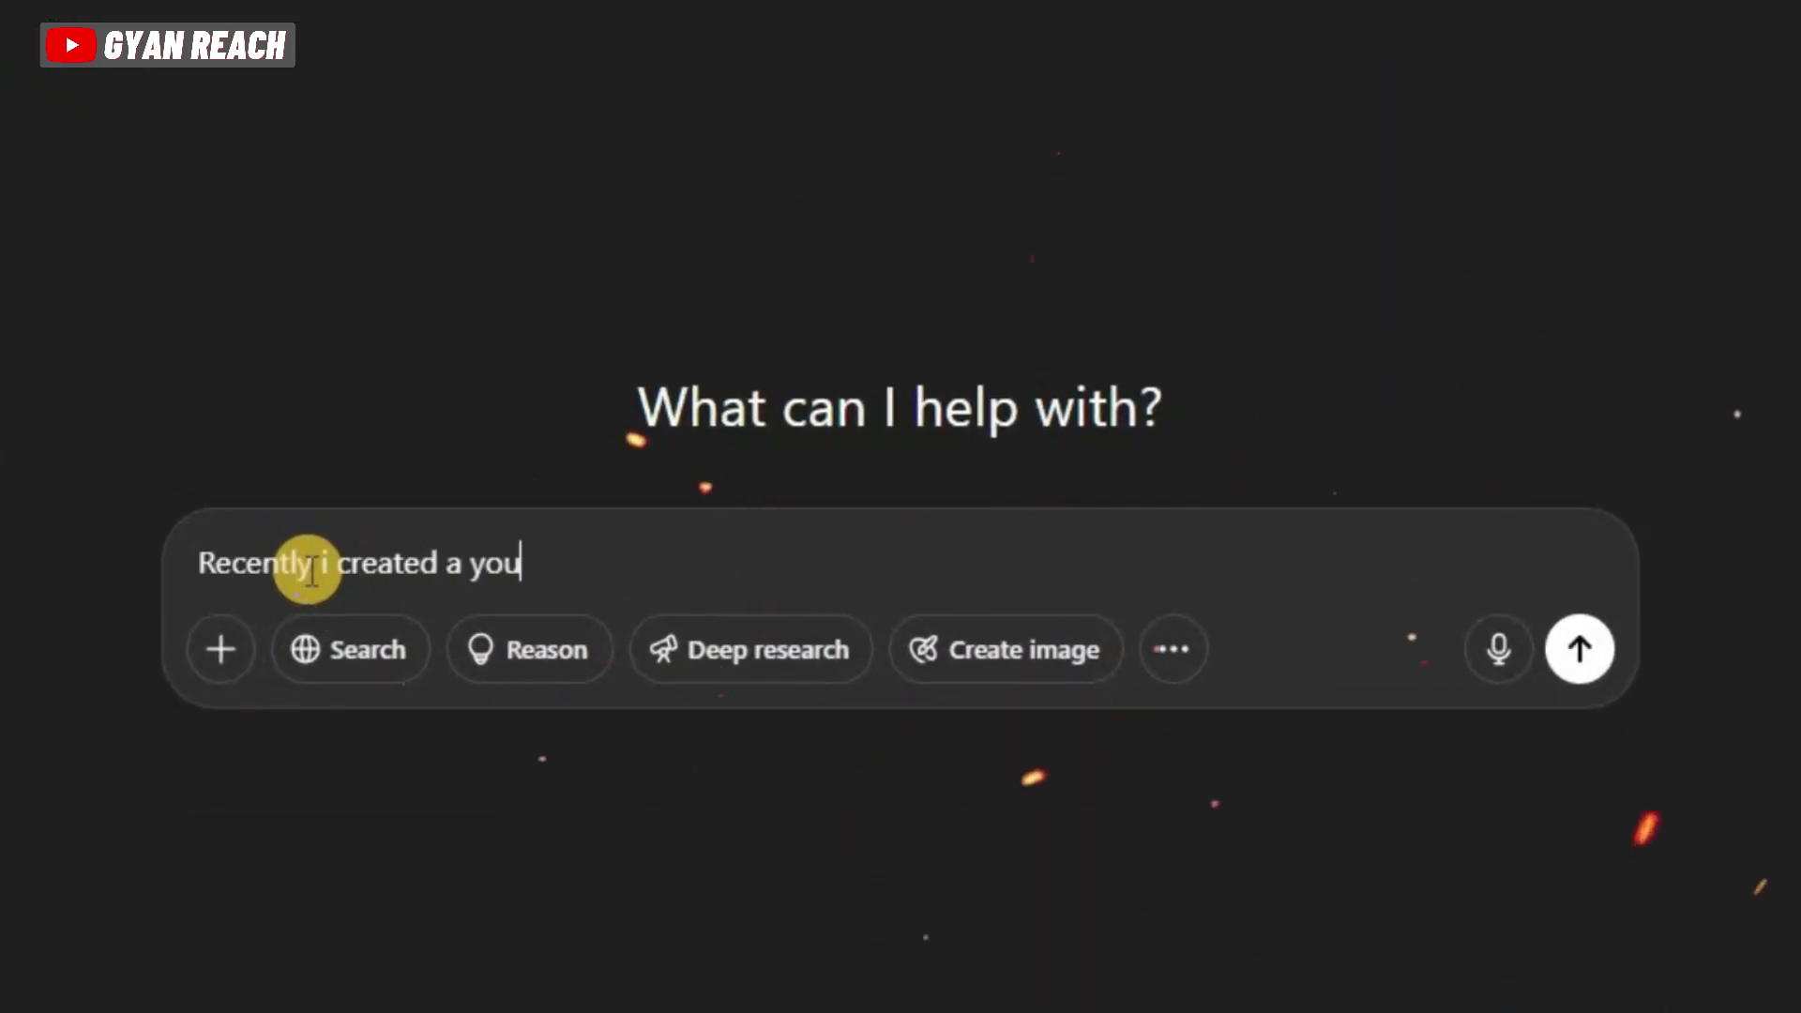
pyautogui.write('tube channel on fi')
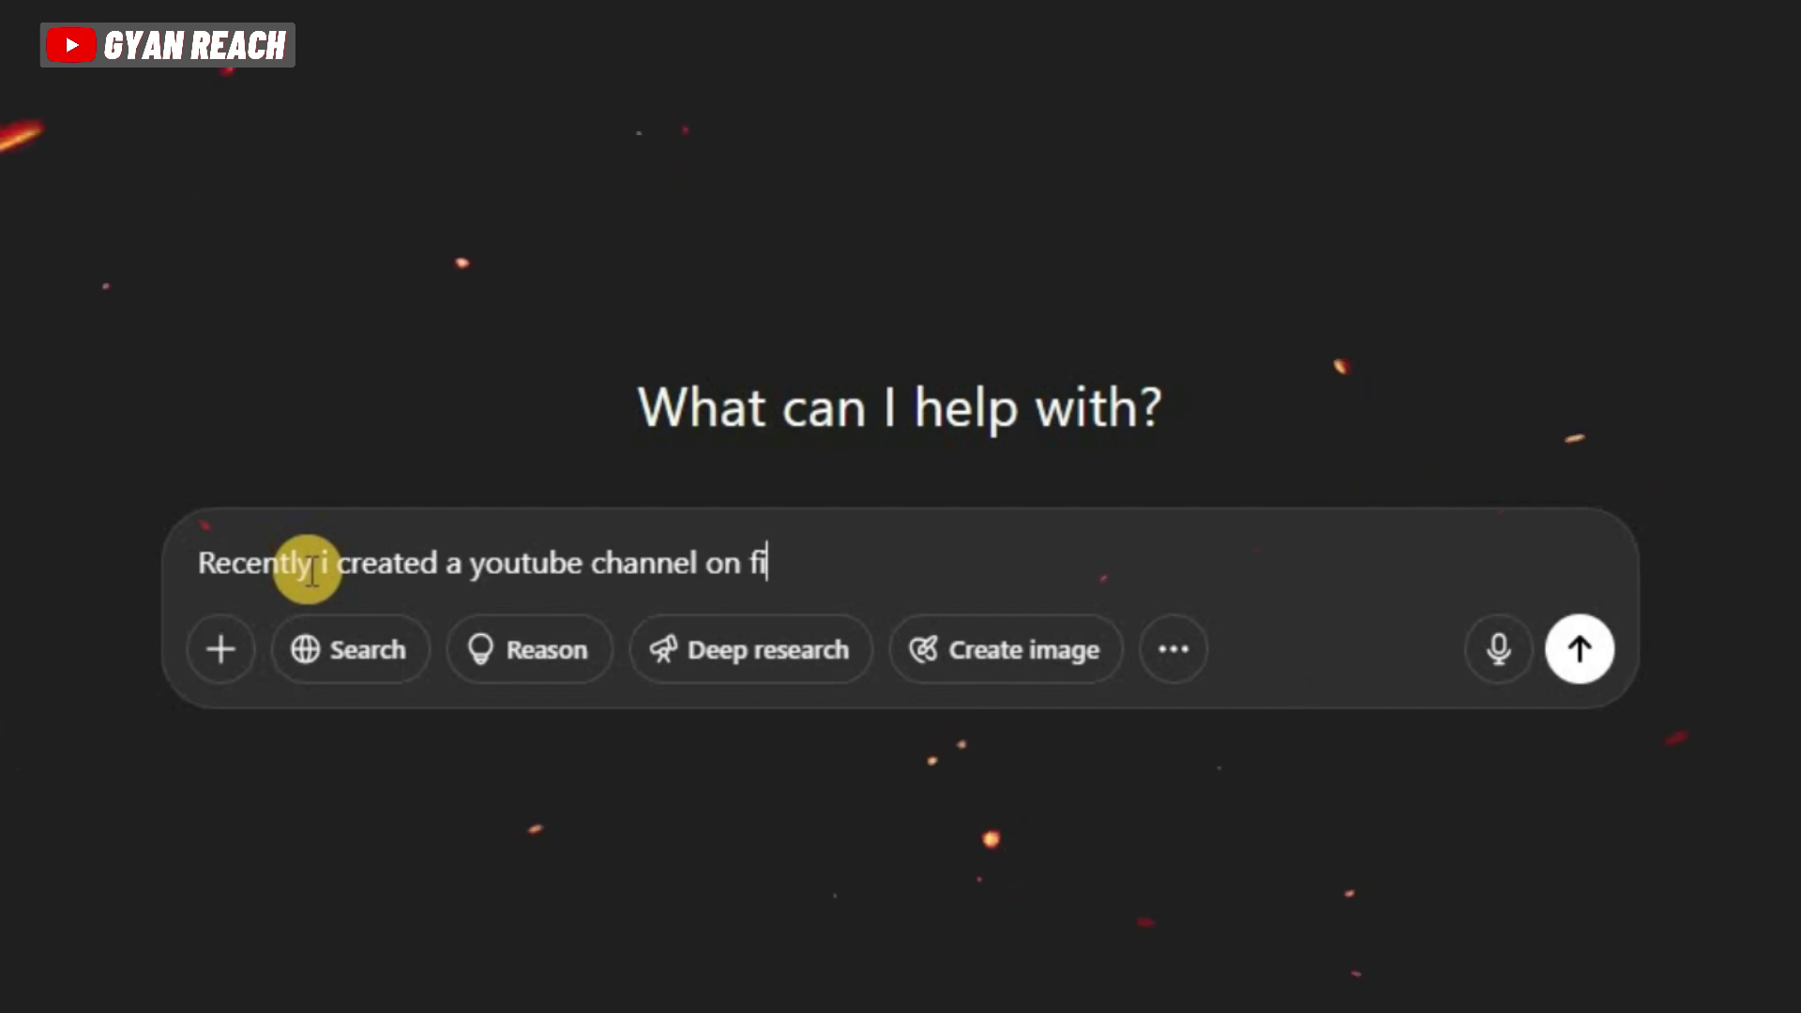
pyautogui.write('nance and investing. can you ')
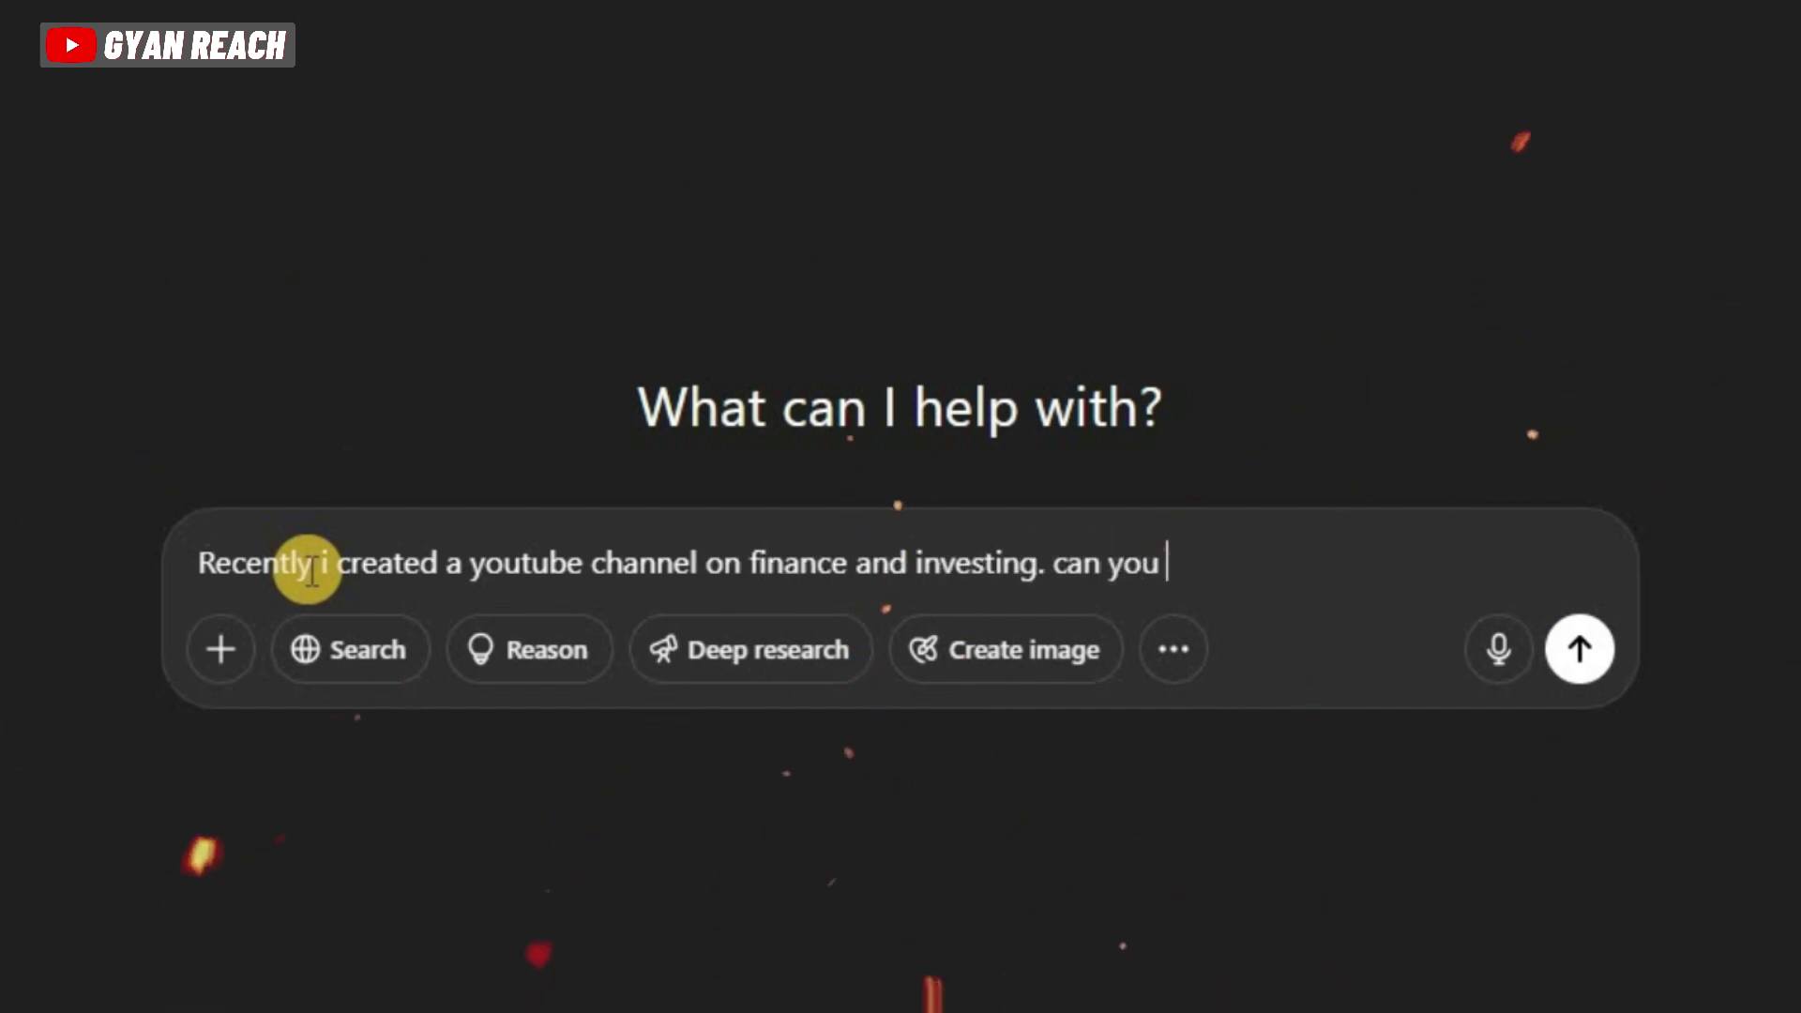
pyautogui.write('suggest some video topic ideas that could help me to create my first video')
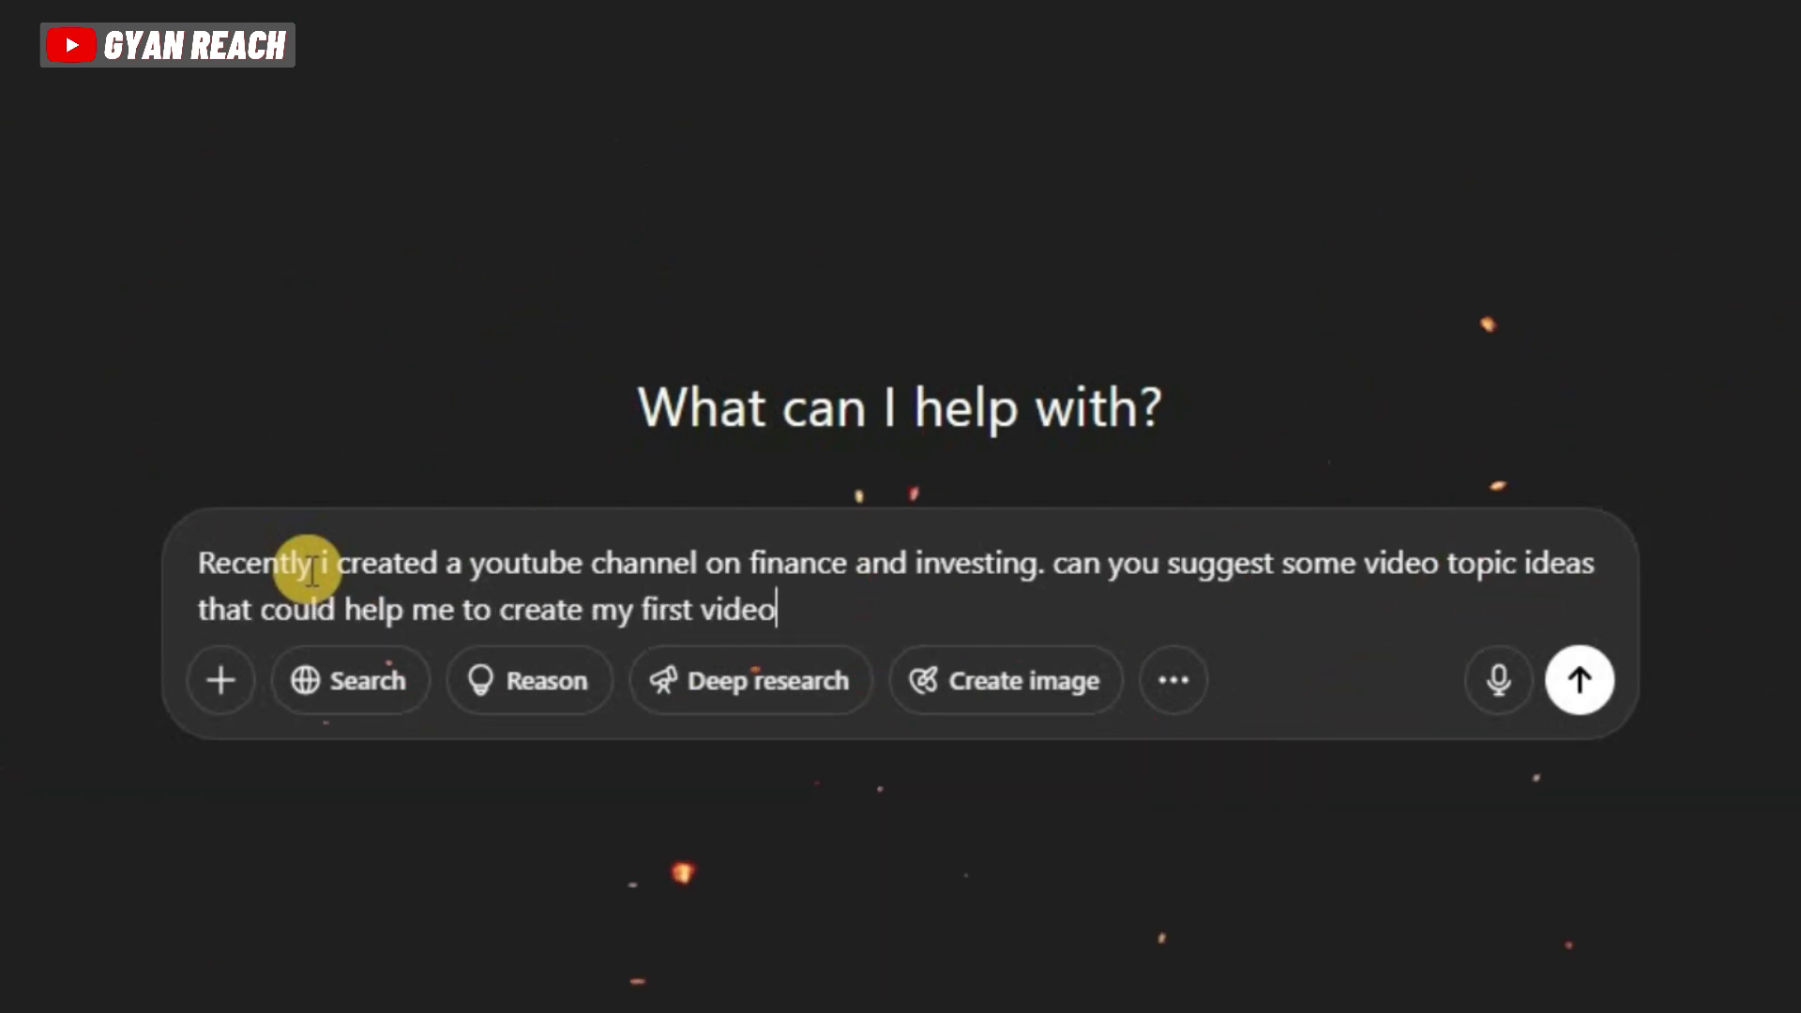
pyautogui.press('Return')
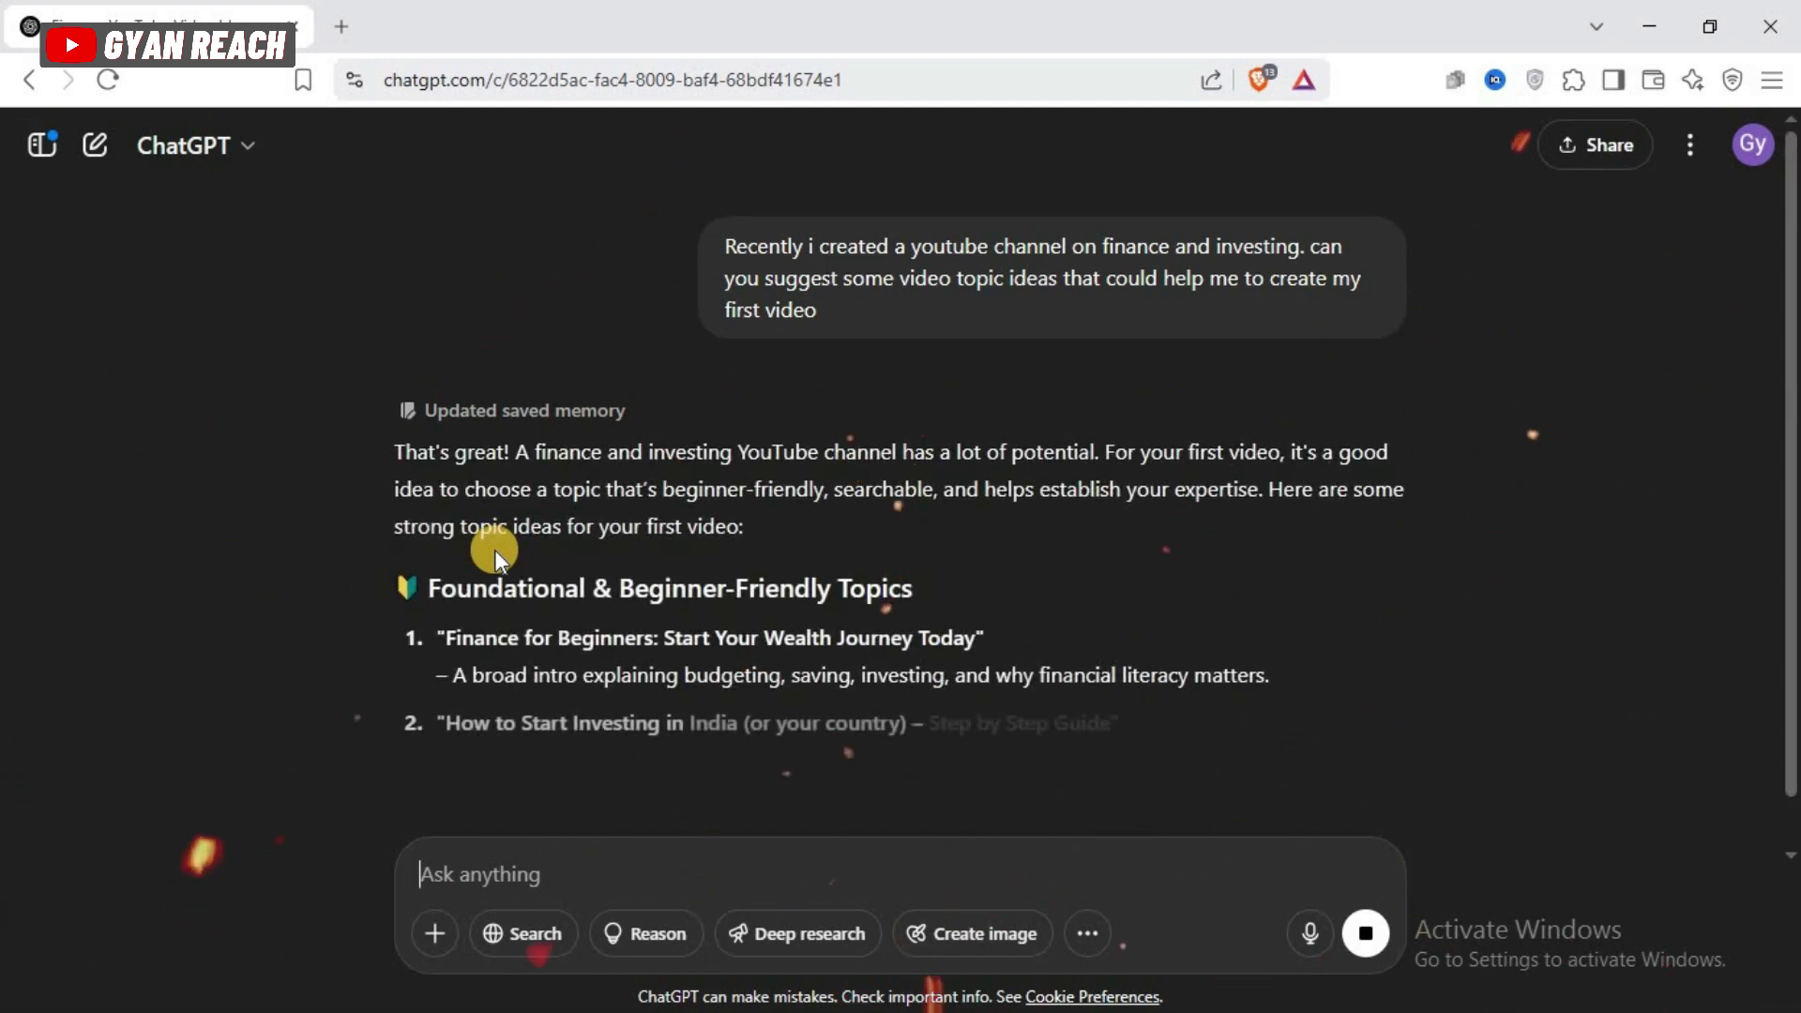
# Review the suggested first-video topics through to the end, focusing on "Top 5 Mistakes Beginners Make in Investing – And How to Avoid Them"
pyautogui.scroll(-3, 615, 460)
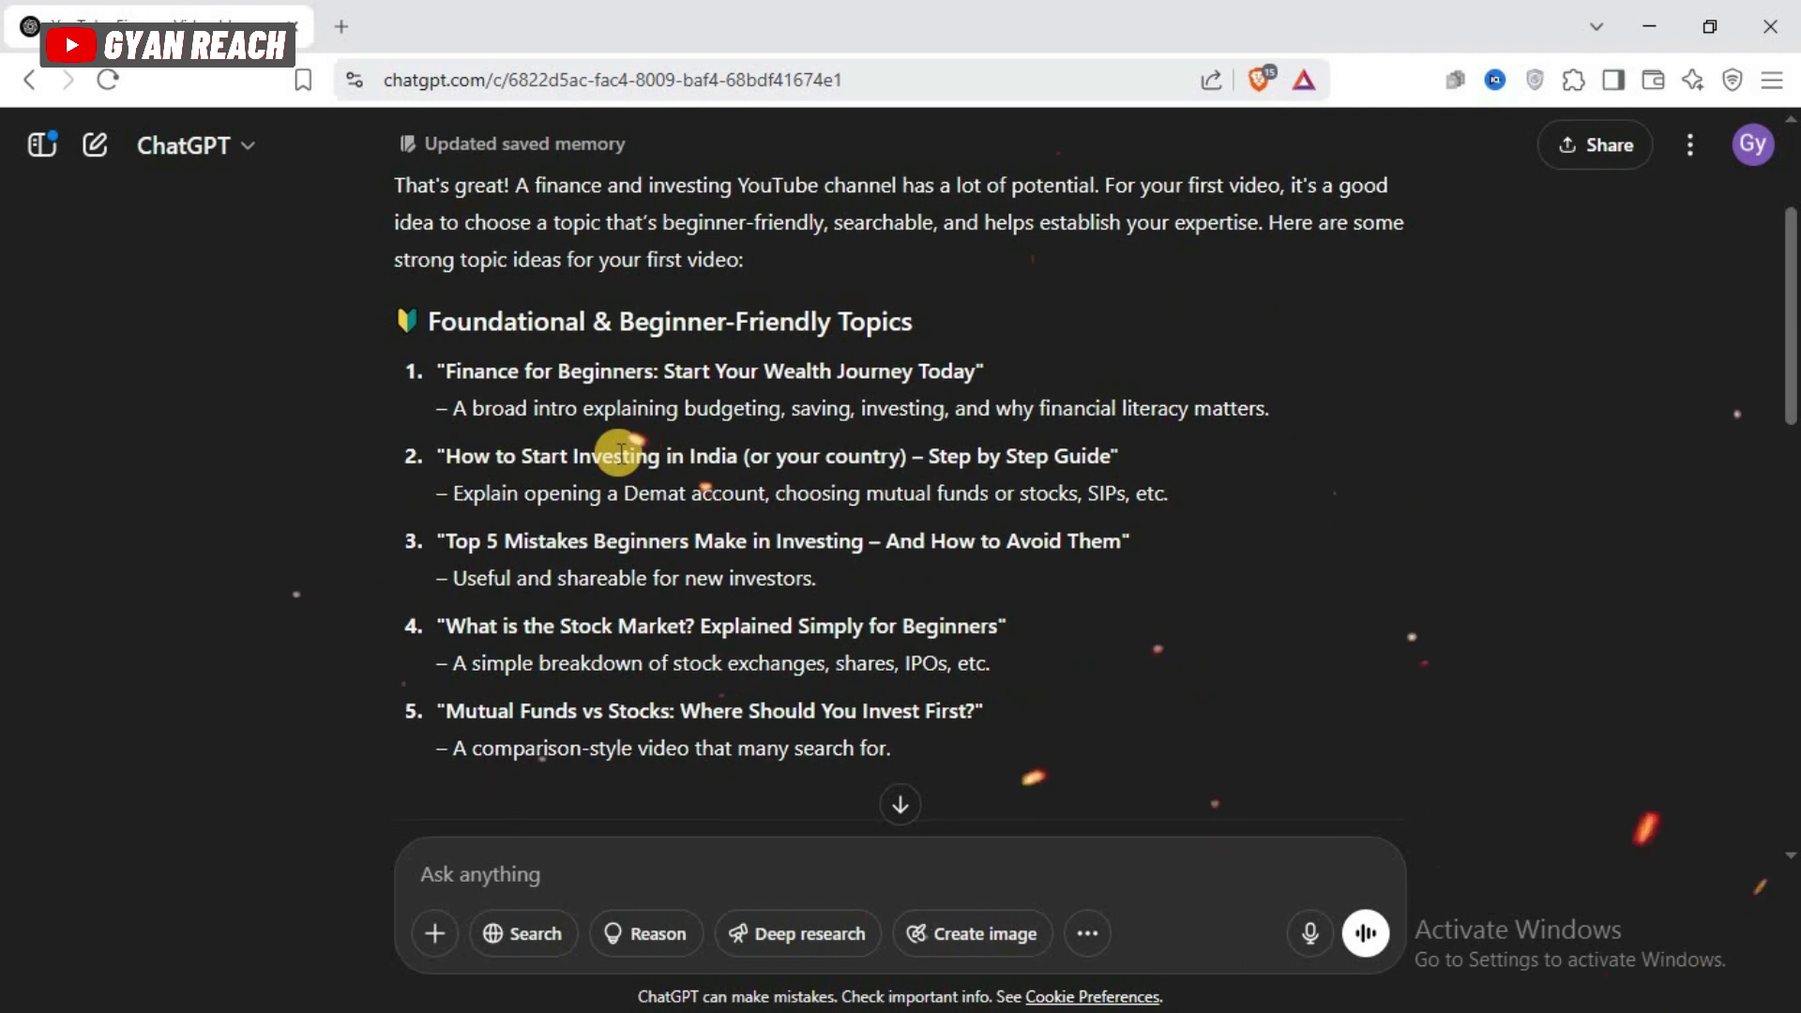
pyautogui.scroll(-2, 498, 413)
pyautogui.moveTo(435, 404); pyautogui.dragTo(1316, 448)
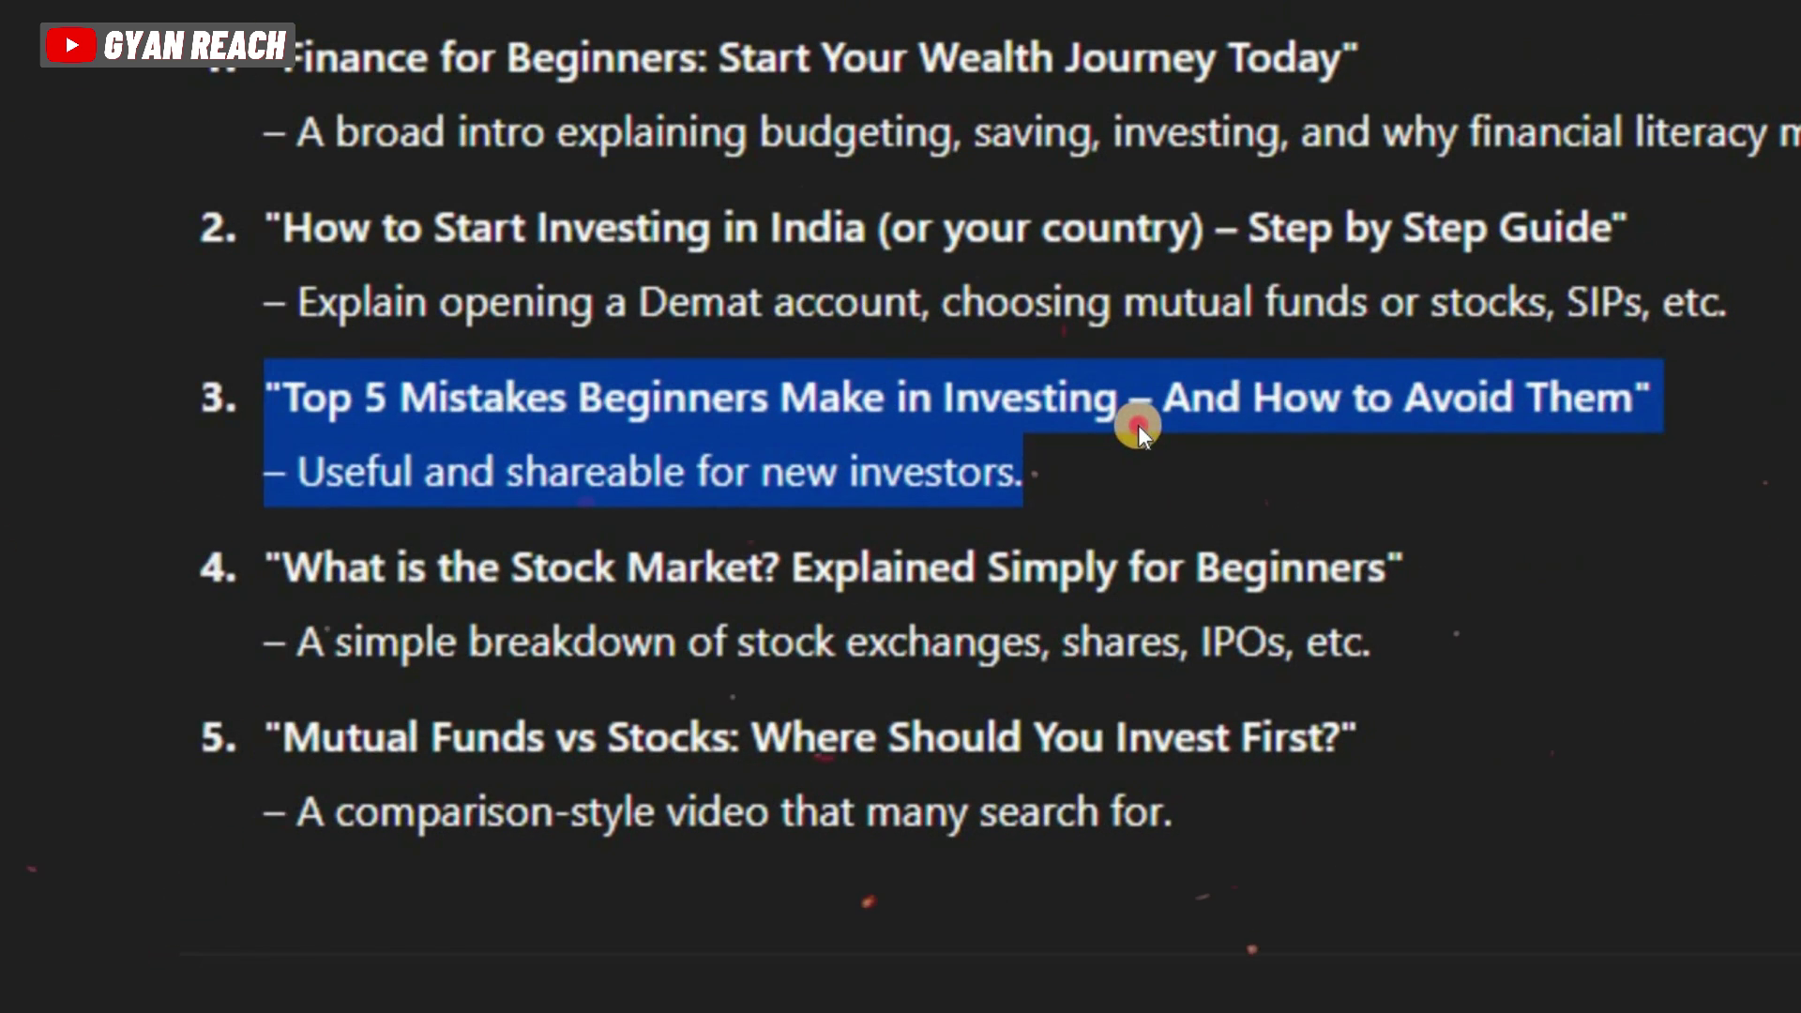
pyautogui.moveTo(1139, 425); pyautogui.dragTo(1139, 416)
pyautogui.click(977, 443)
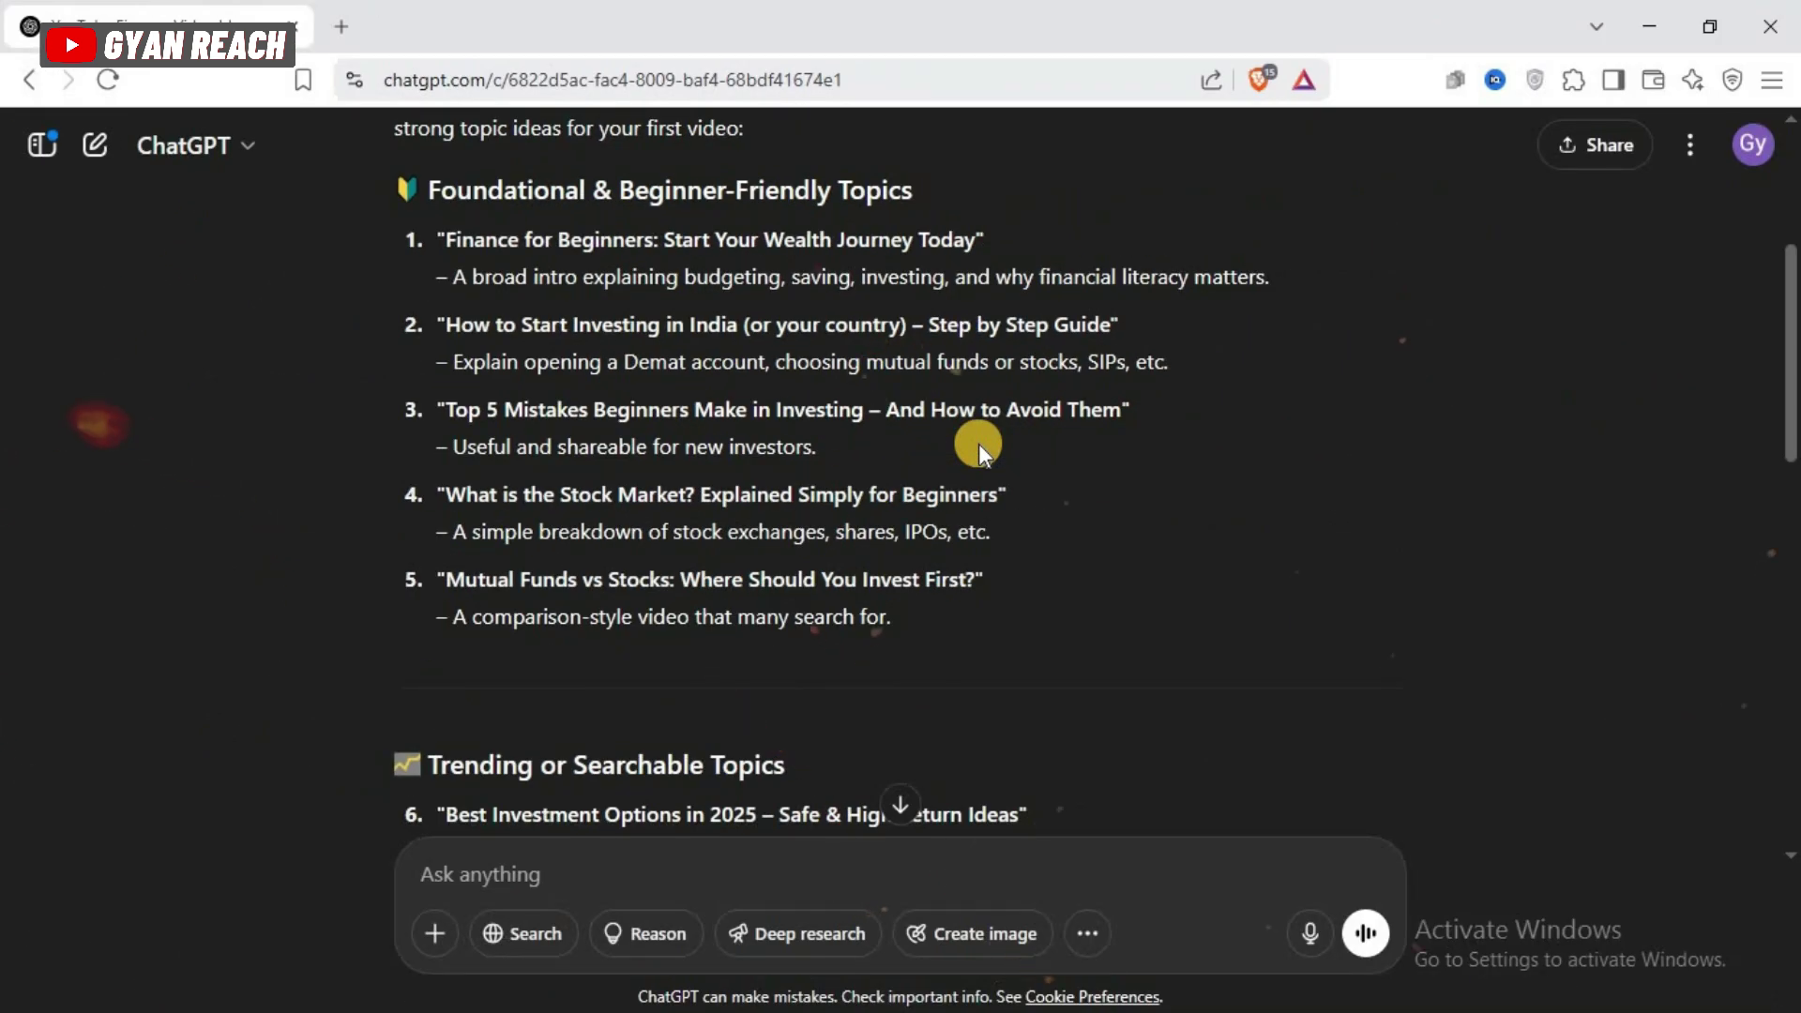
pyautogui.moveTo(436, 410); pyautogui.dragTo(1189, 421)
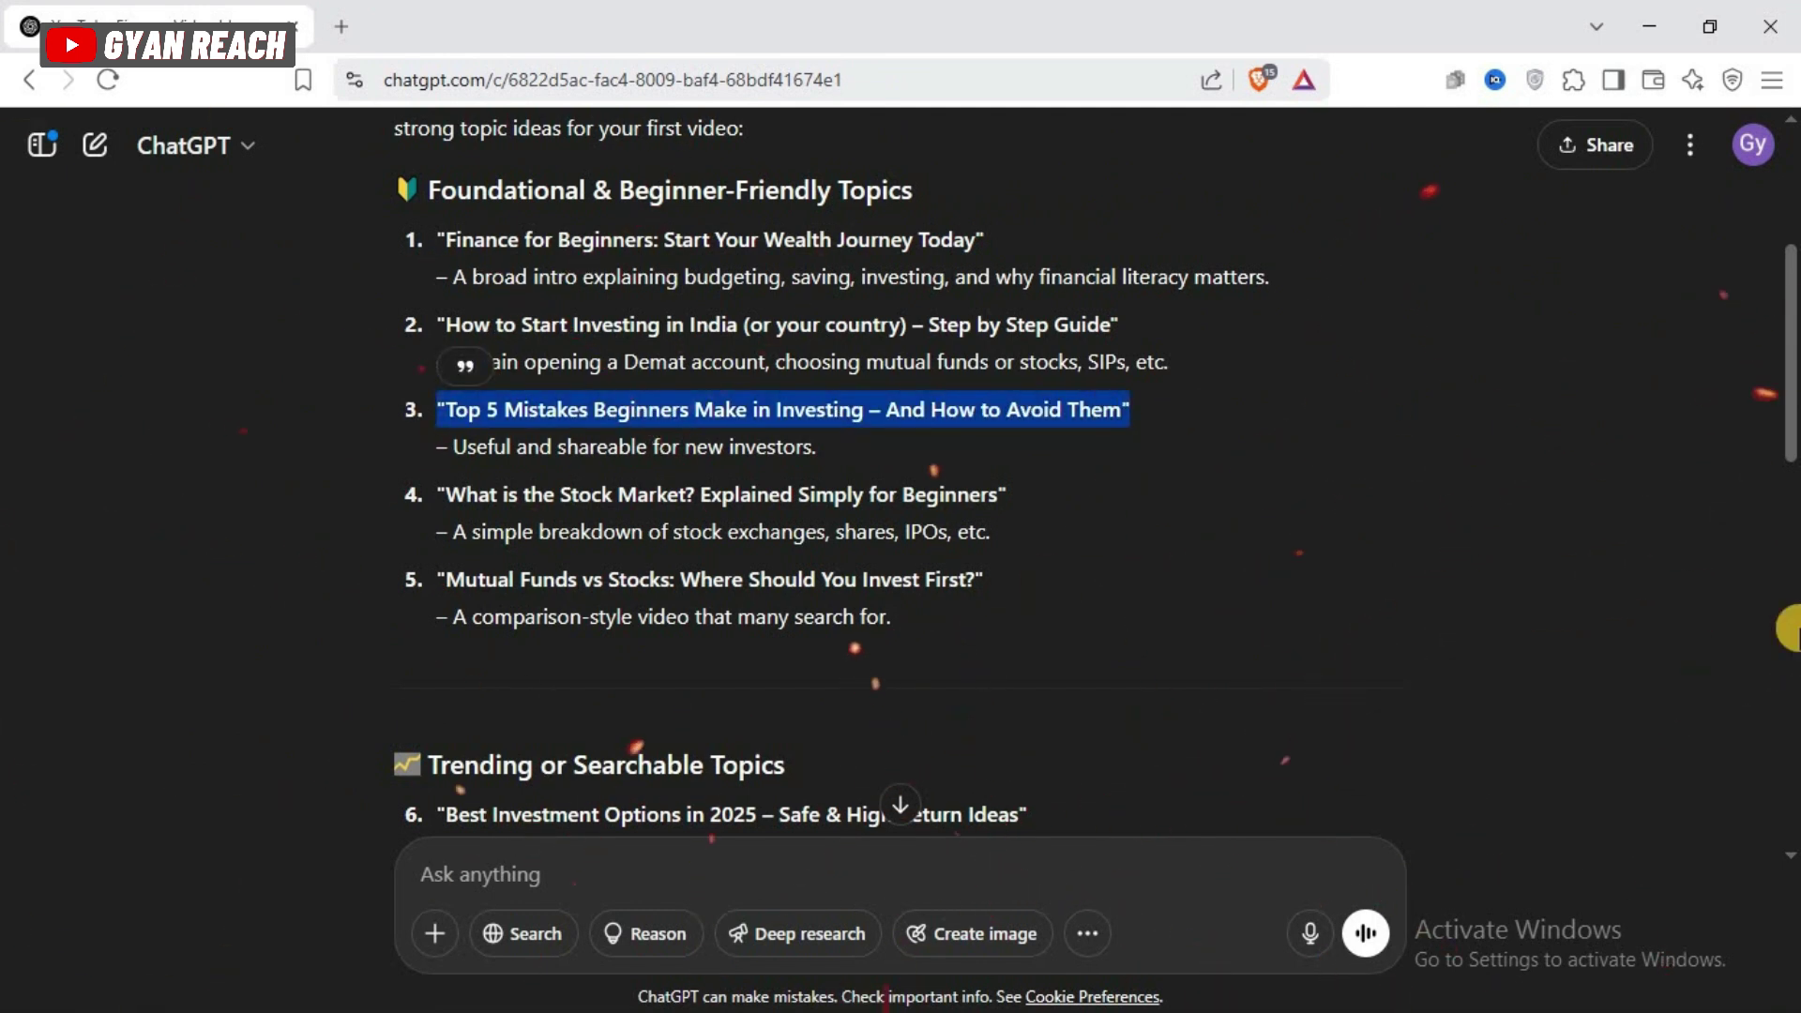
pyautogui.click(1544, 370)
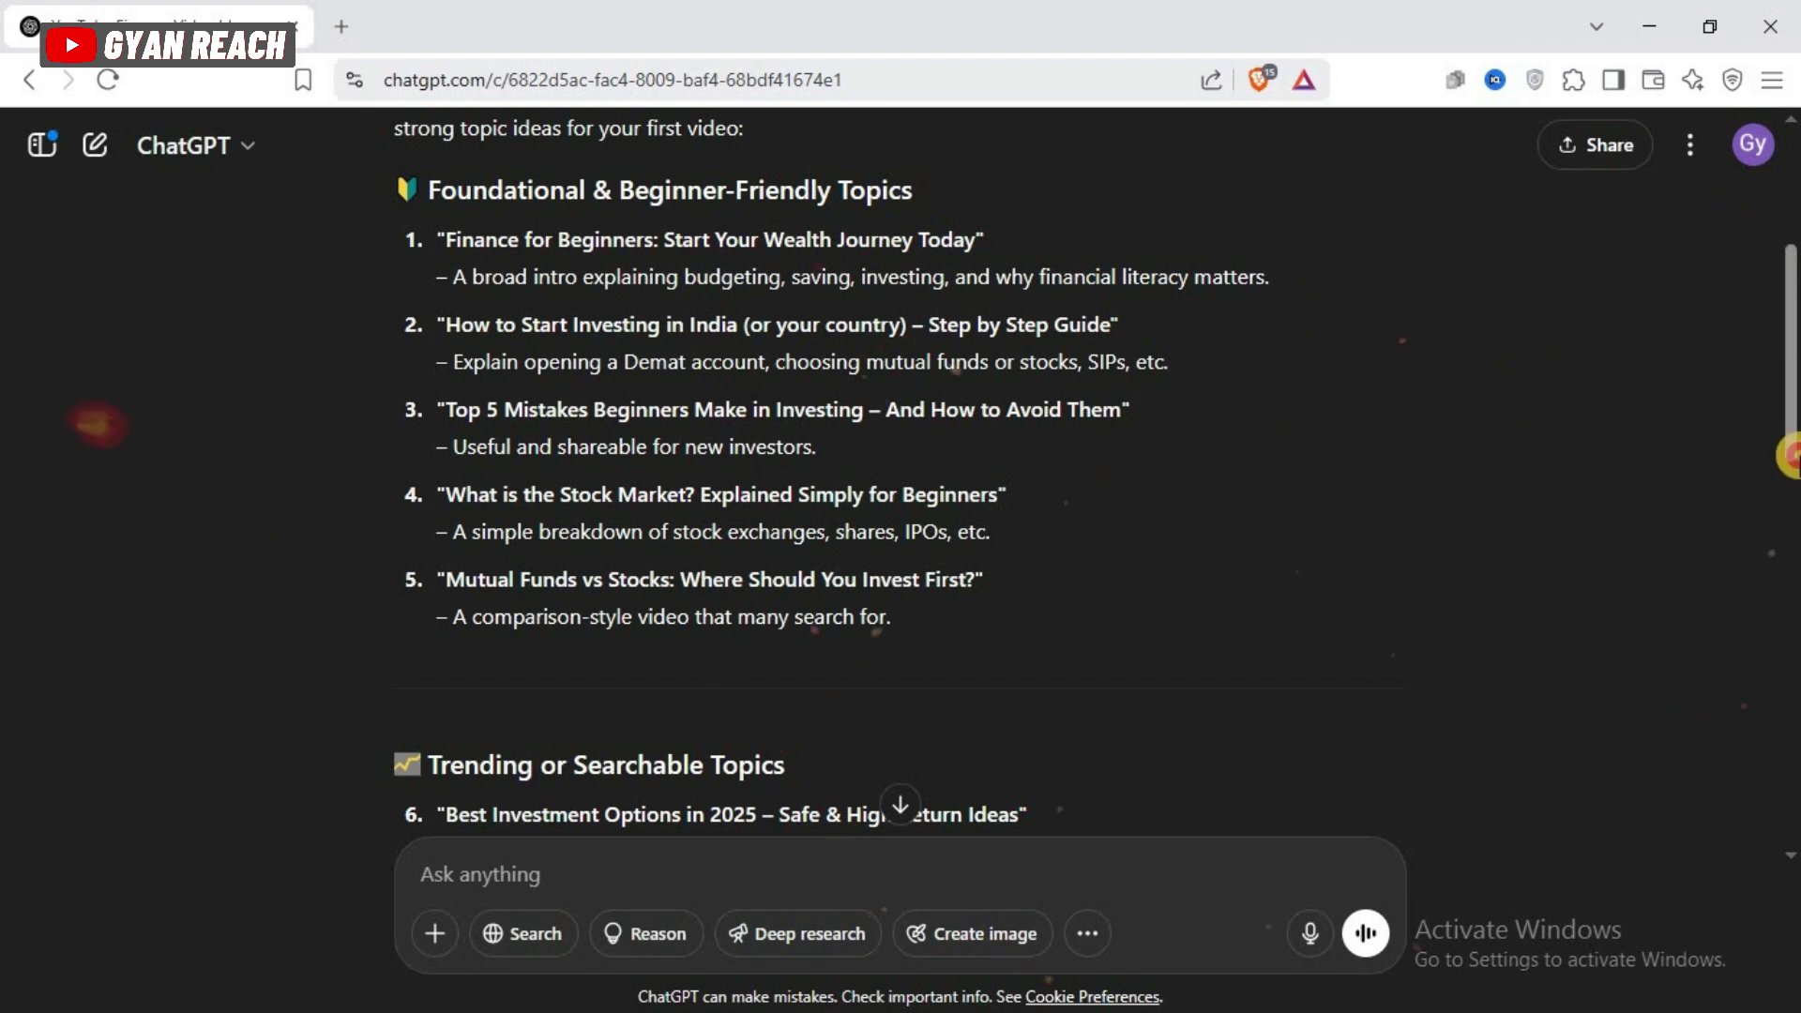
pyautogui.scroll(-13, 1792, 563)
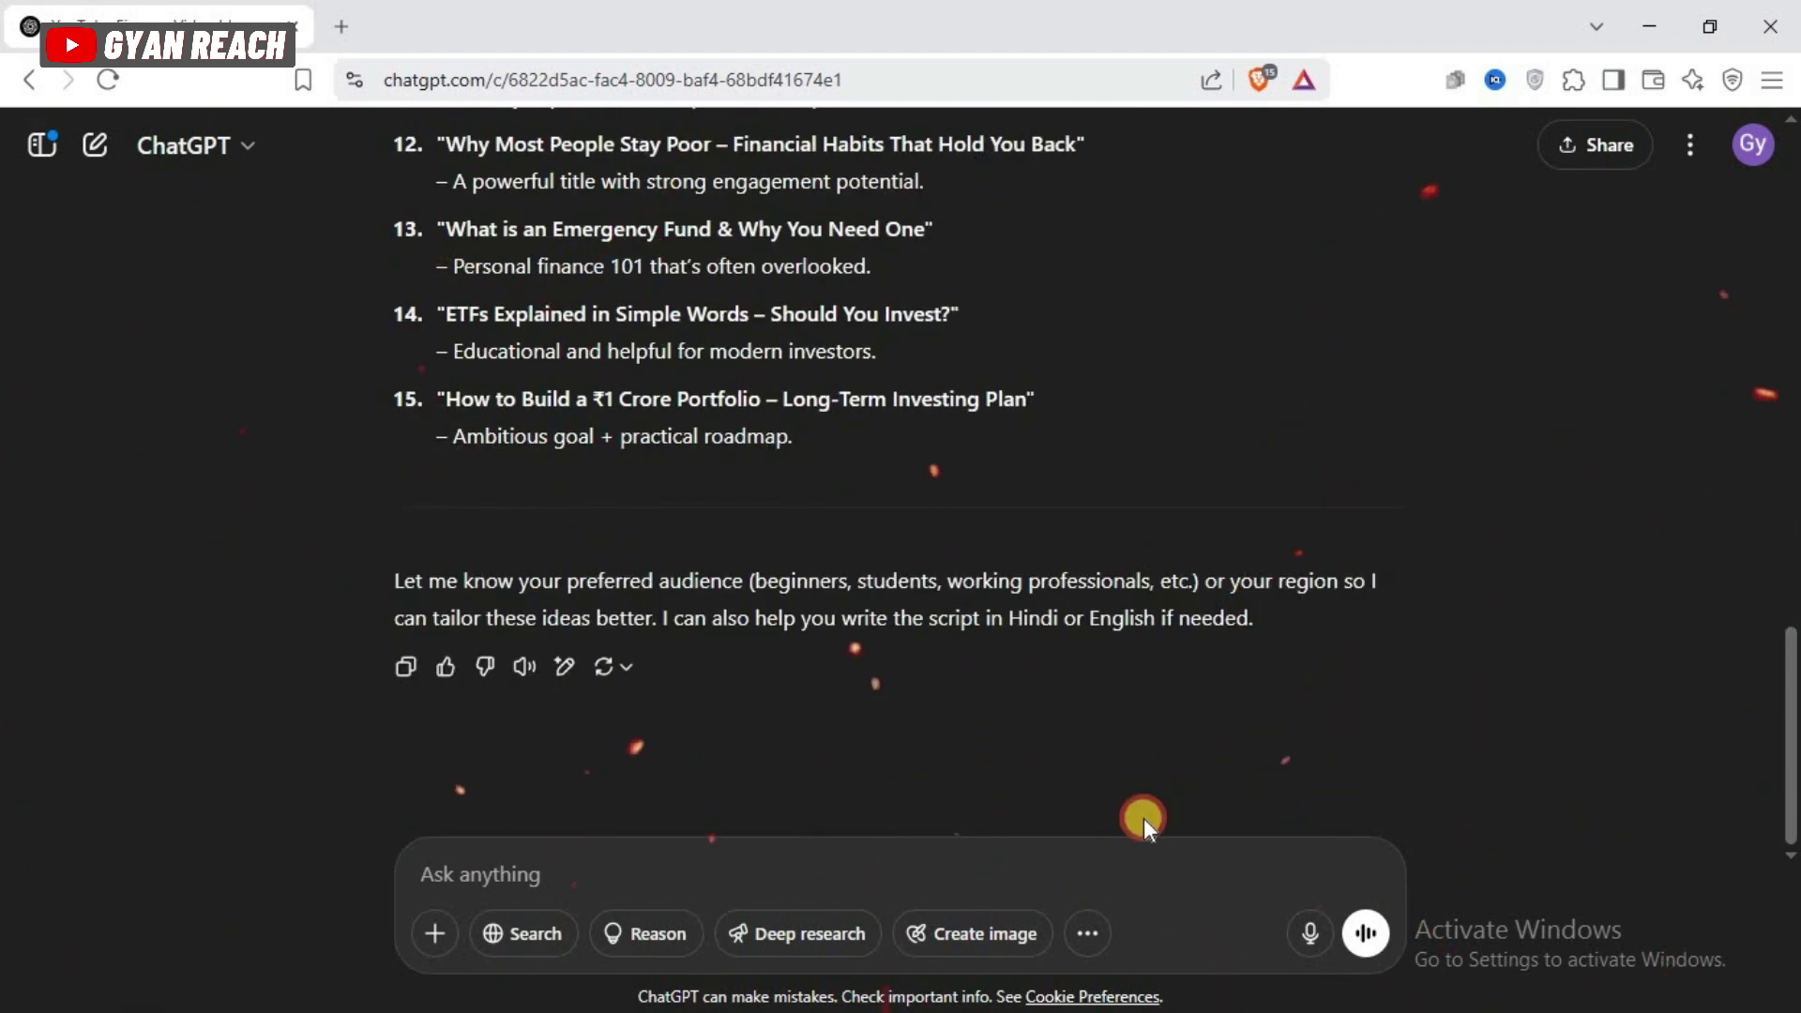
pyautogui.click(1036, 864)
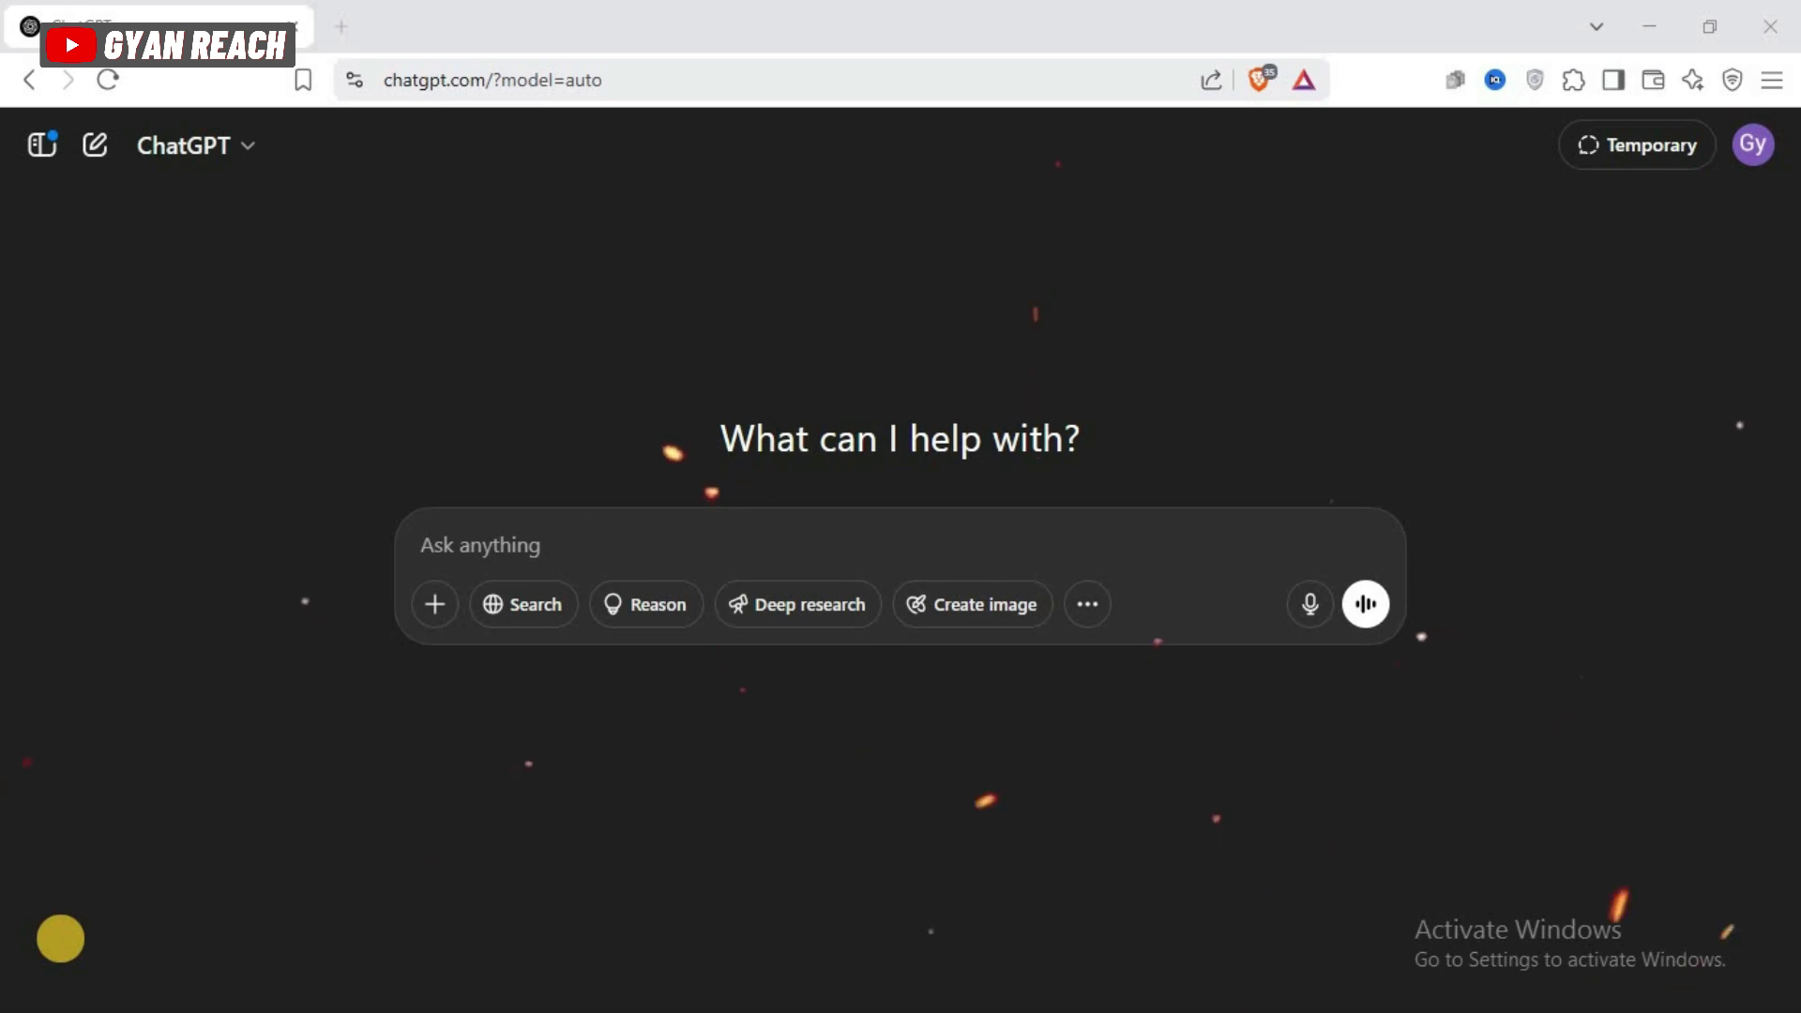
# Write a new-chat prompt for a simple-English, beginner-friendly YouTube script on "top 5 mistakes beginners make in investing- and how to avoid them", covering the points below
pyautogui.click(661, 543)
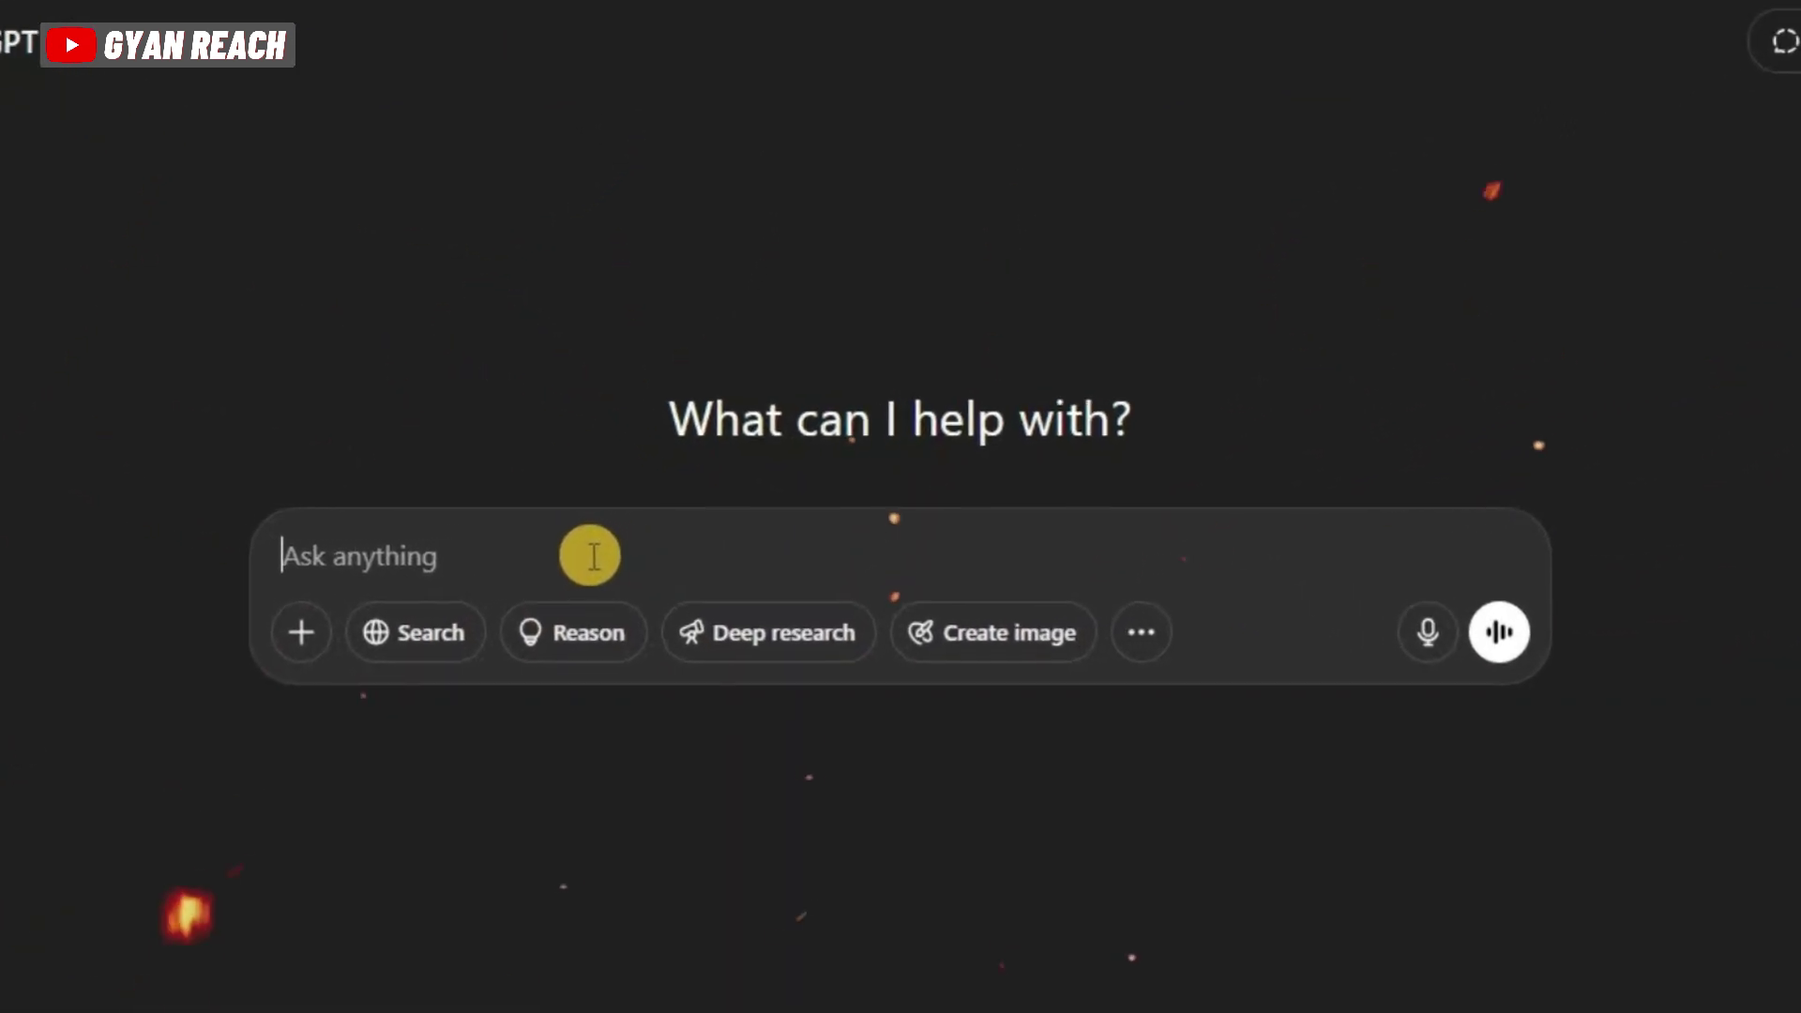
pyautogui.write('I want to create a youtube')
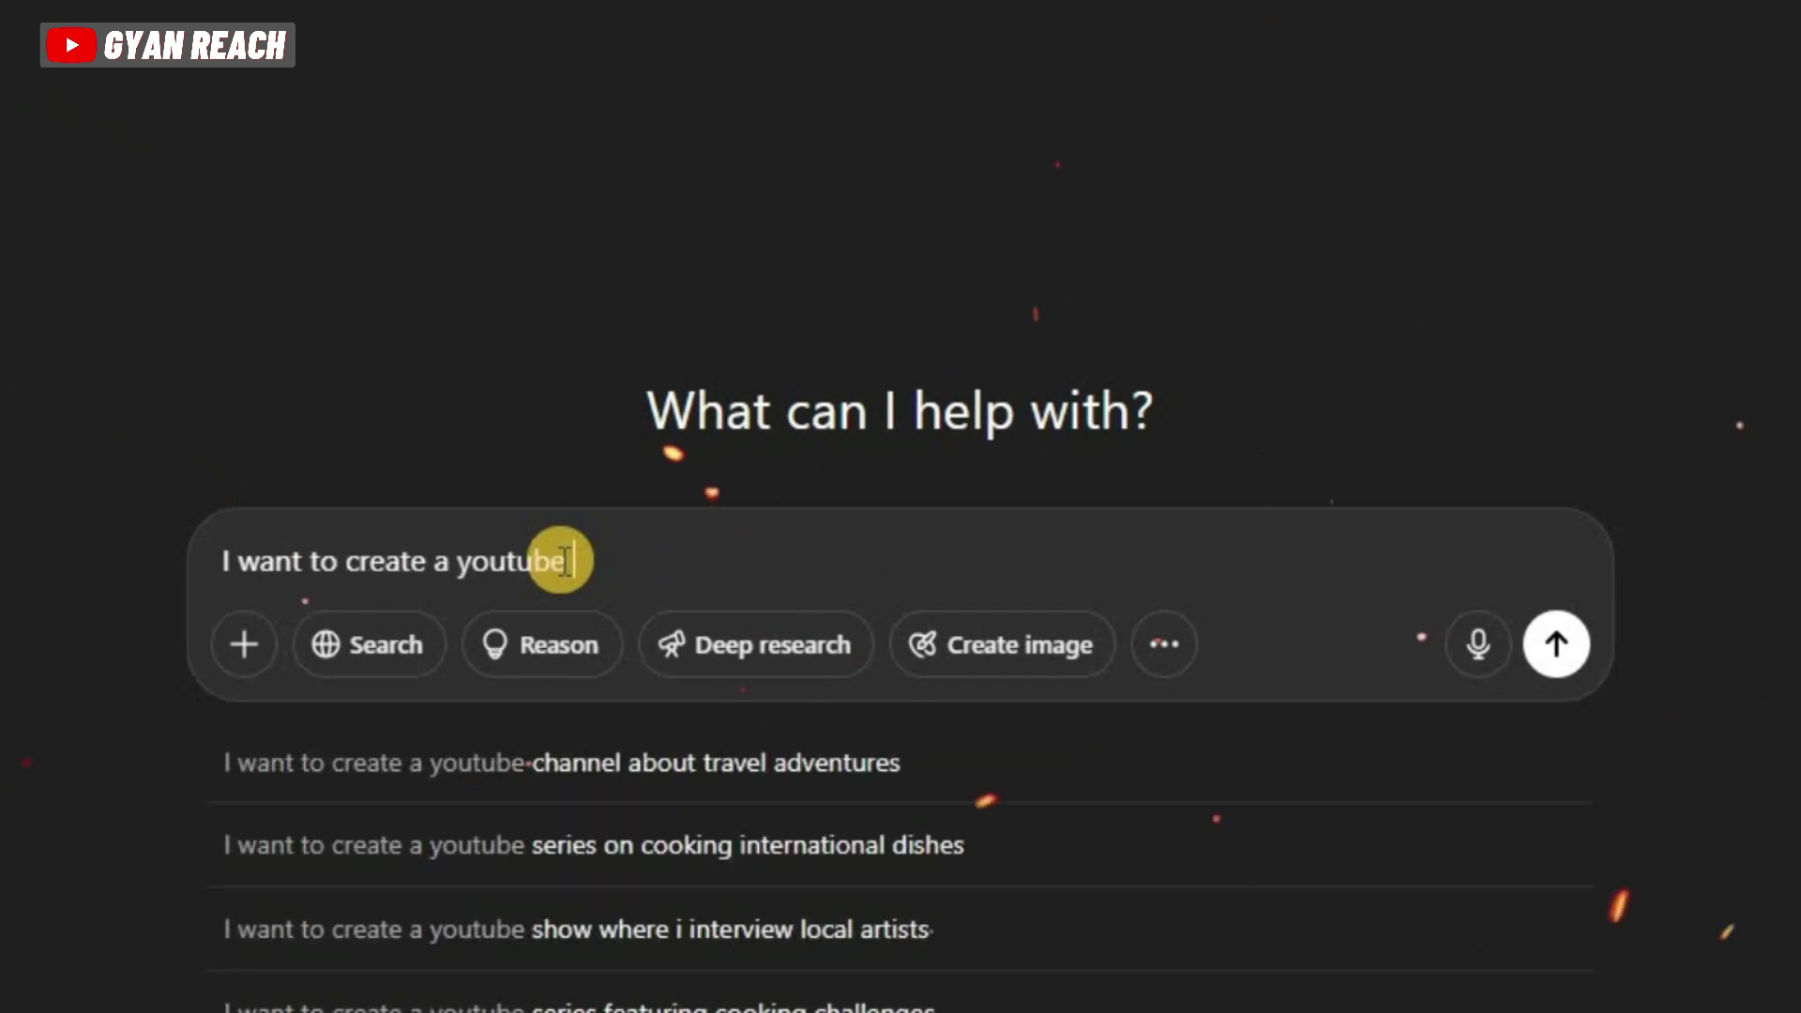
pyautogui.write(' video script for my yo')
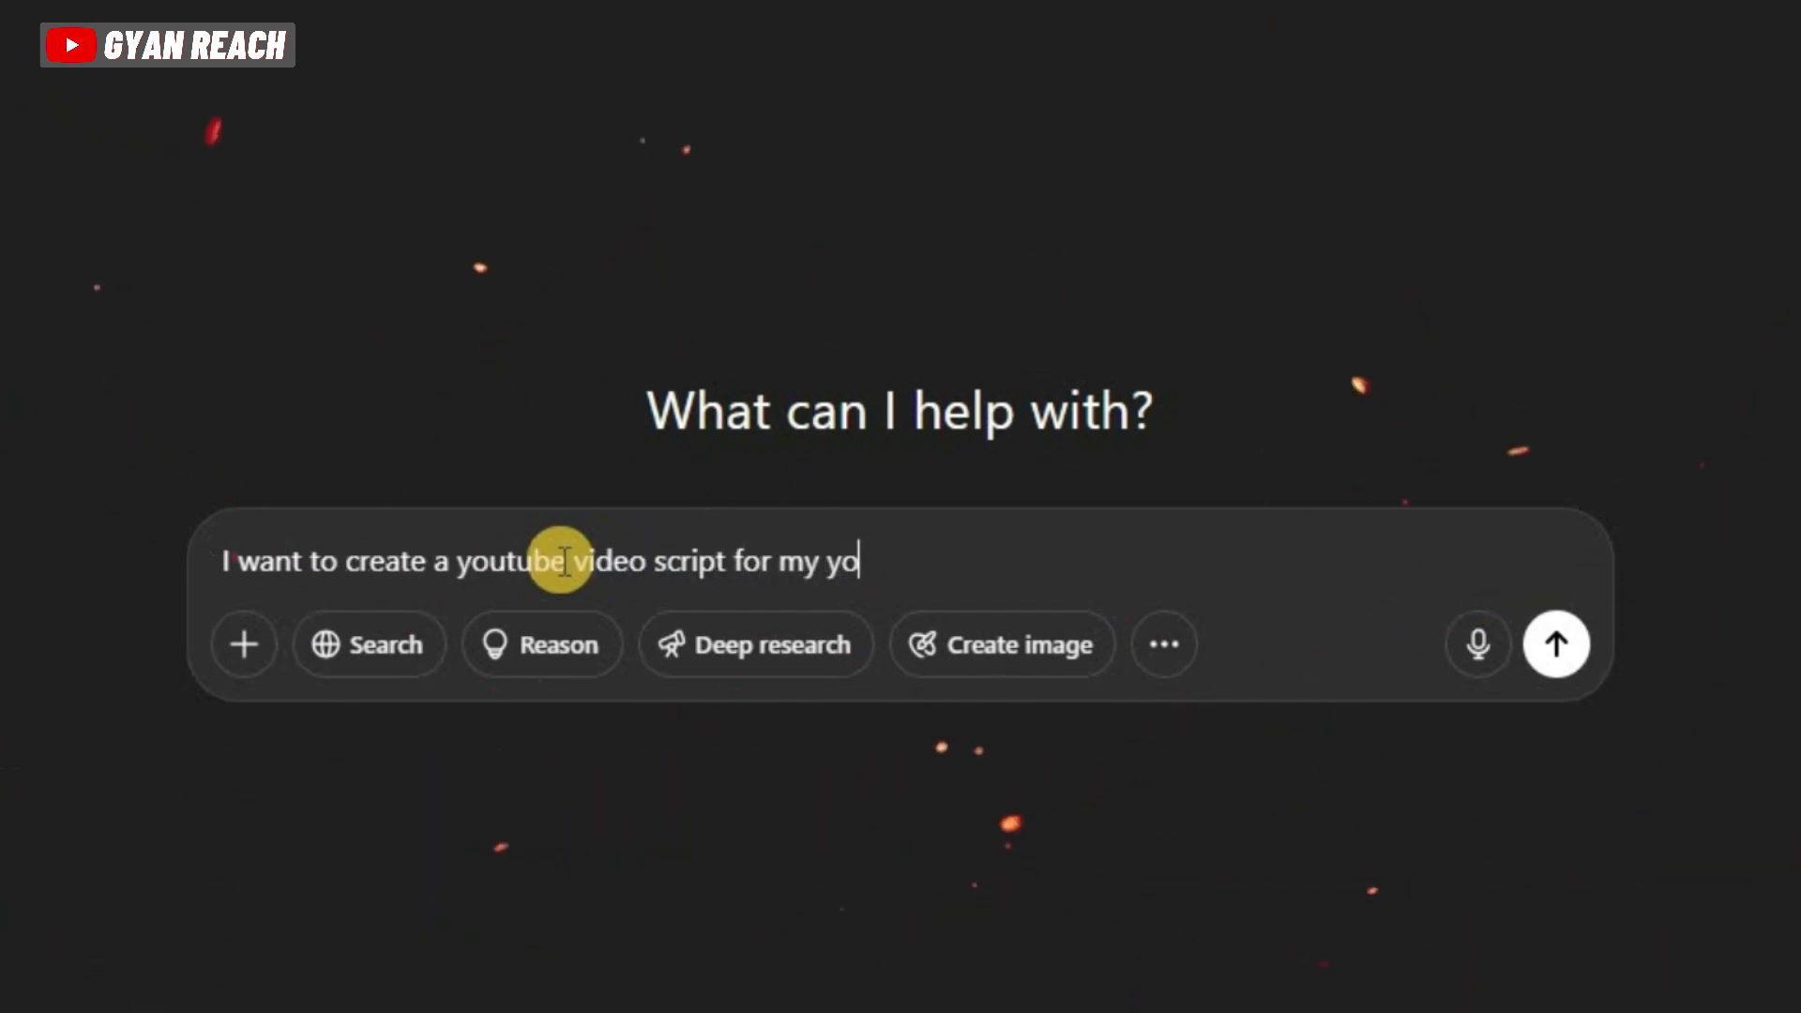
pyautogui.write('utube channel the topic is "')
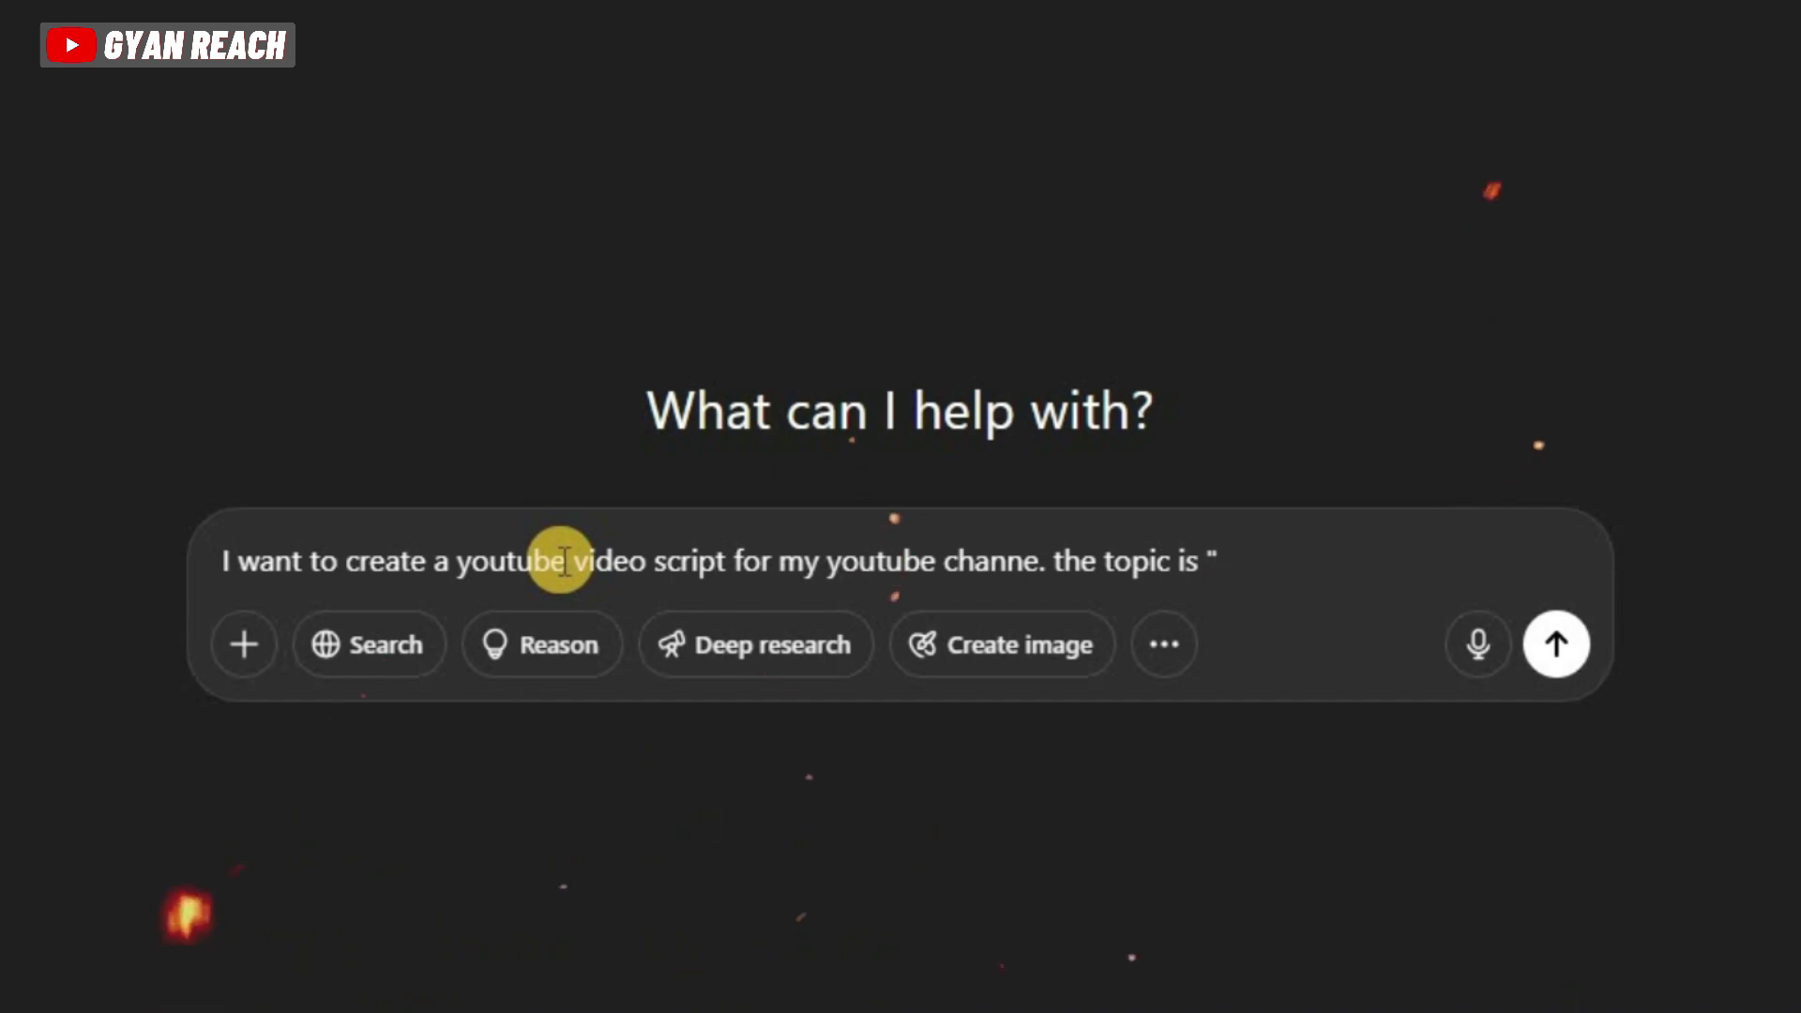
pyautogui.write('top 5 mistakes beg')
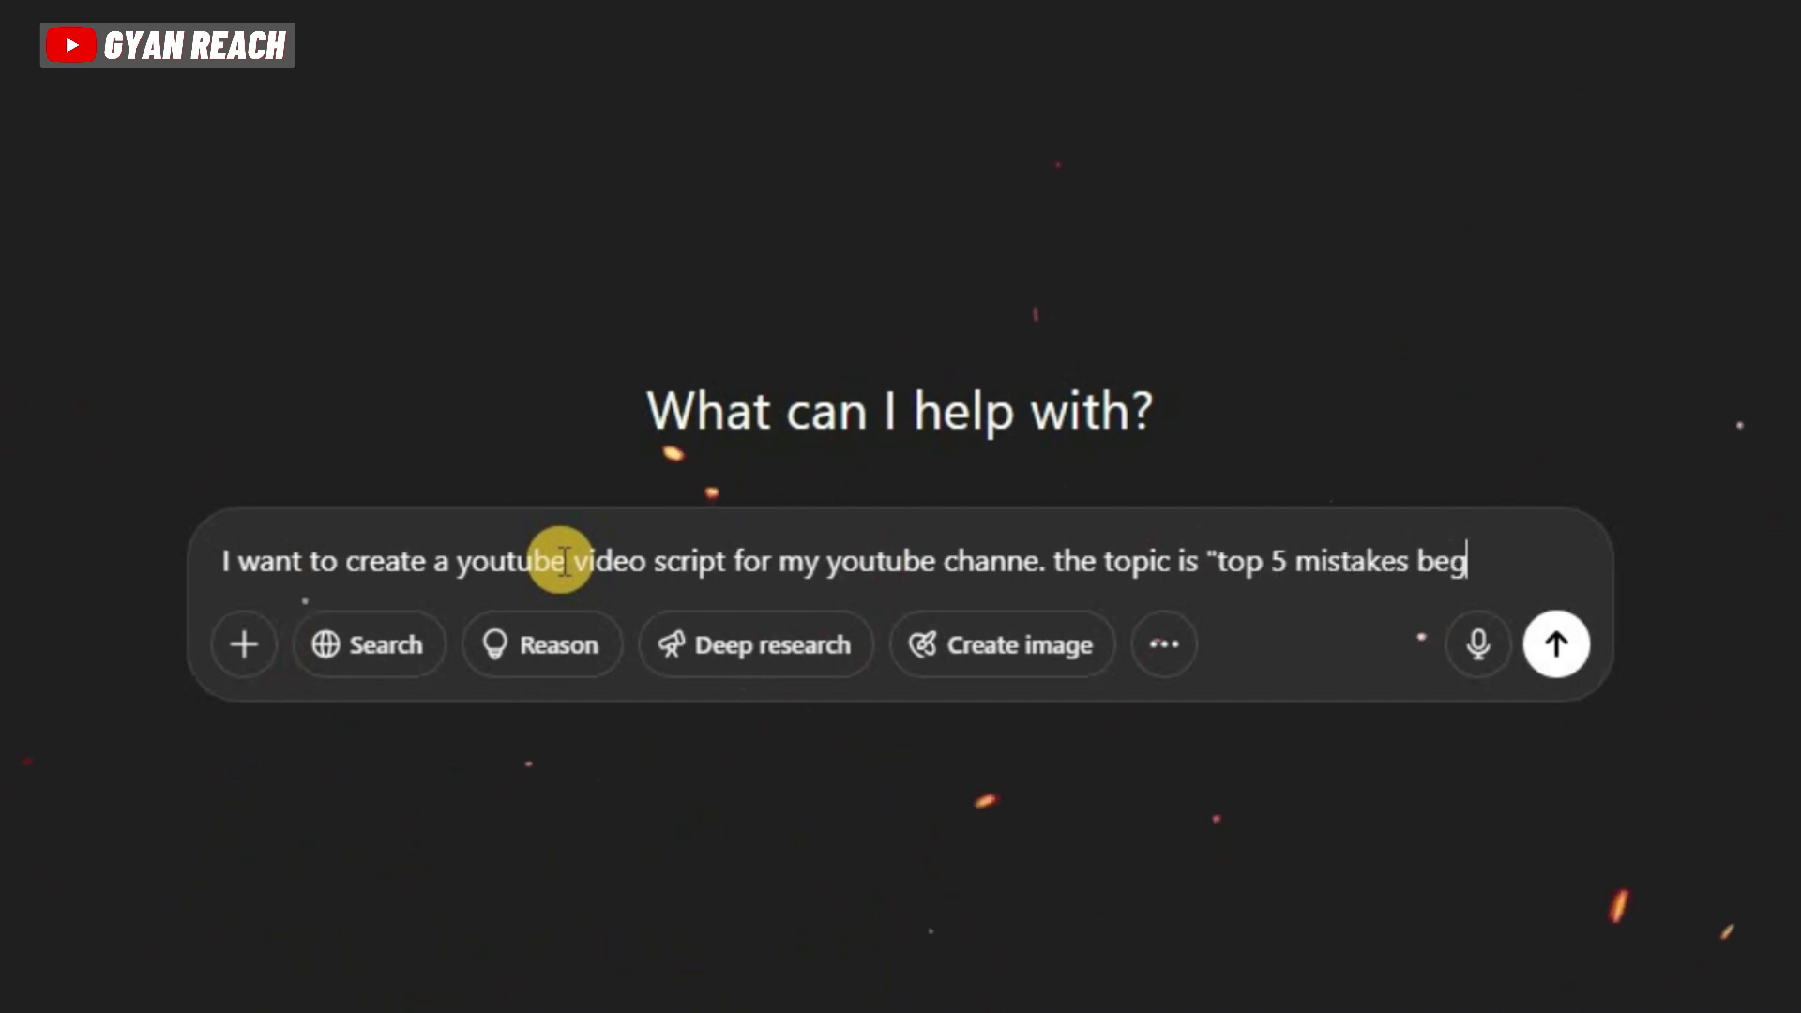
pyautogui.write('inners make in investing- and ')
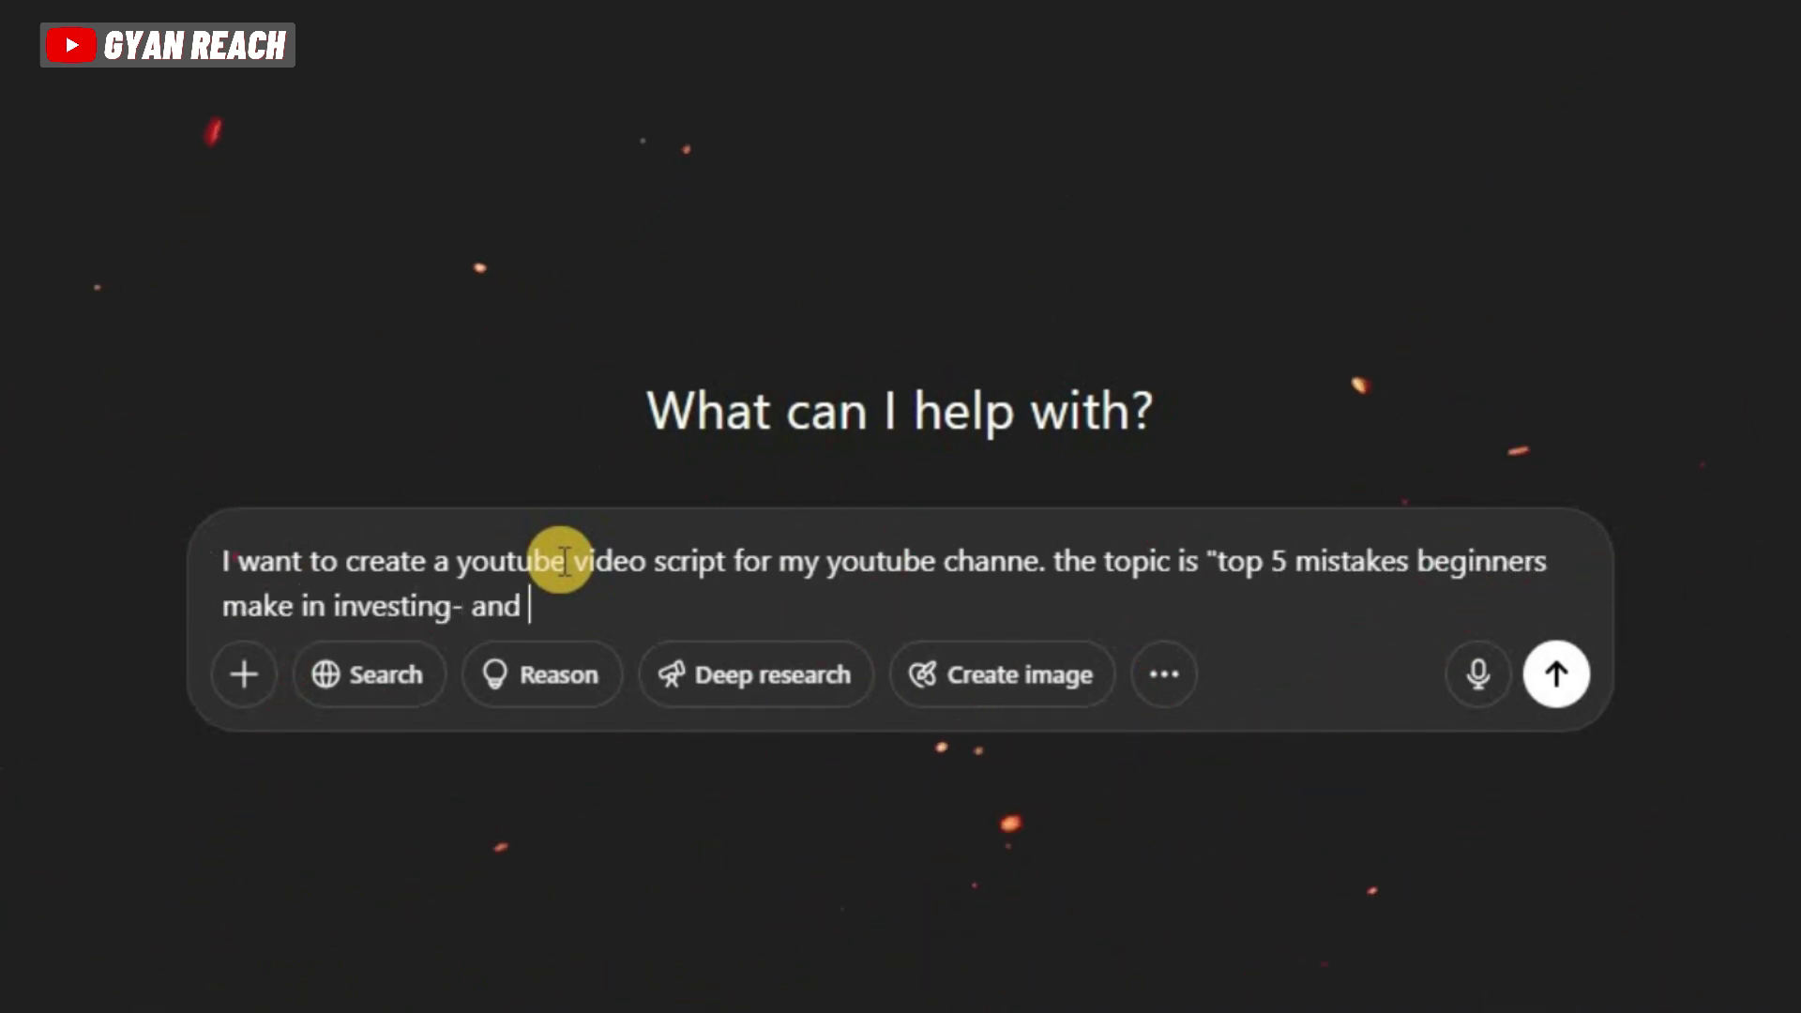
pyautogui.write('how to avoid them". the')
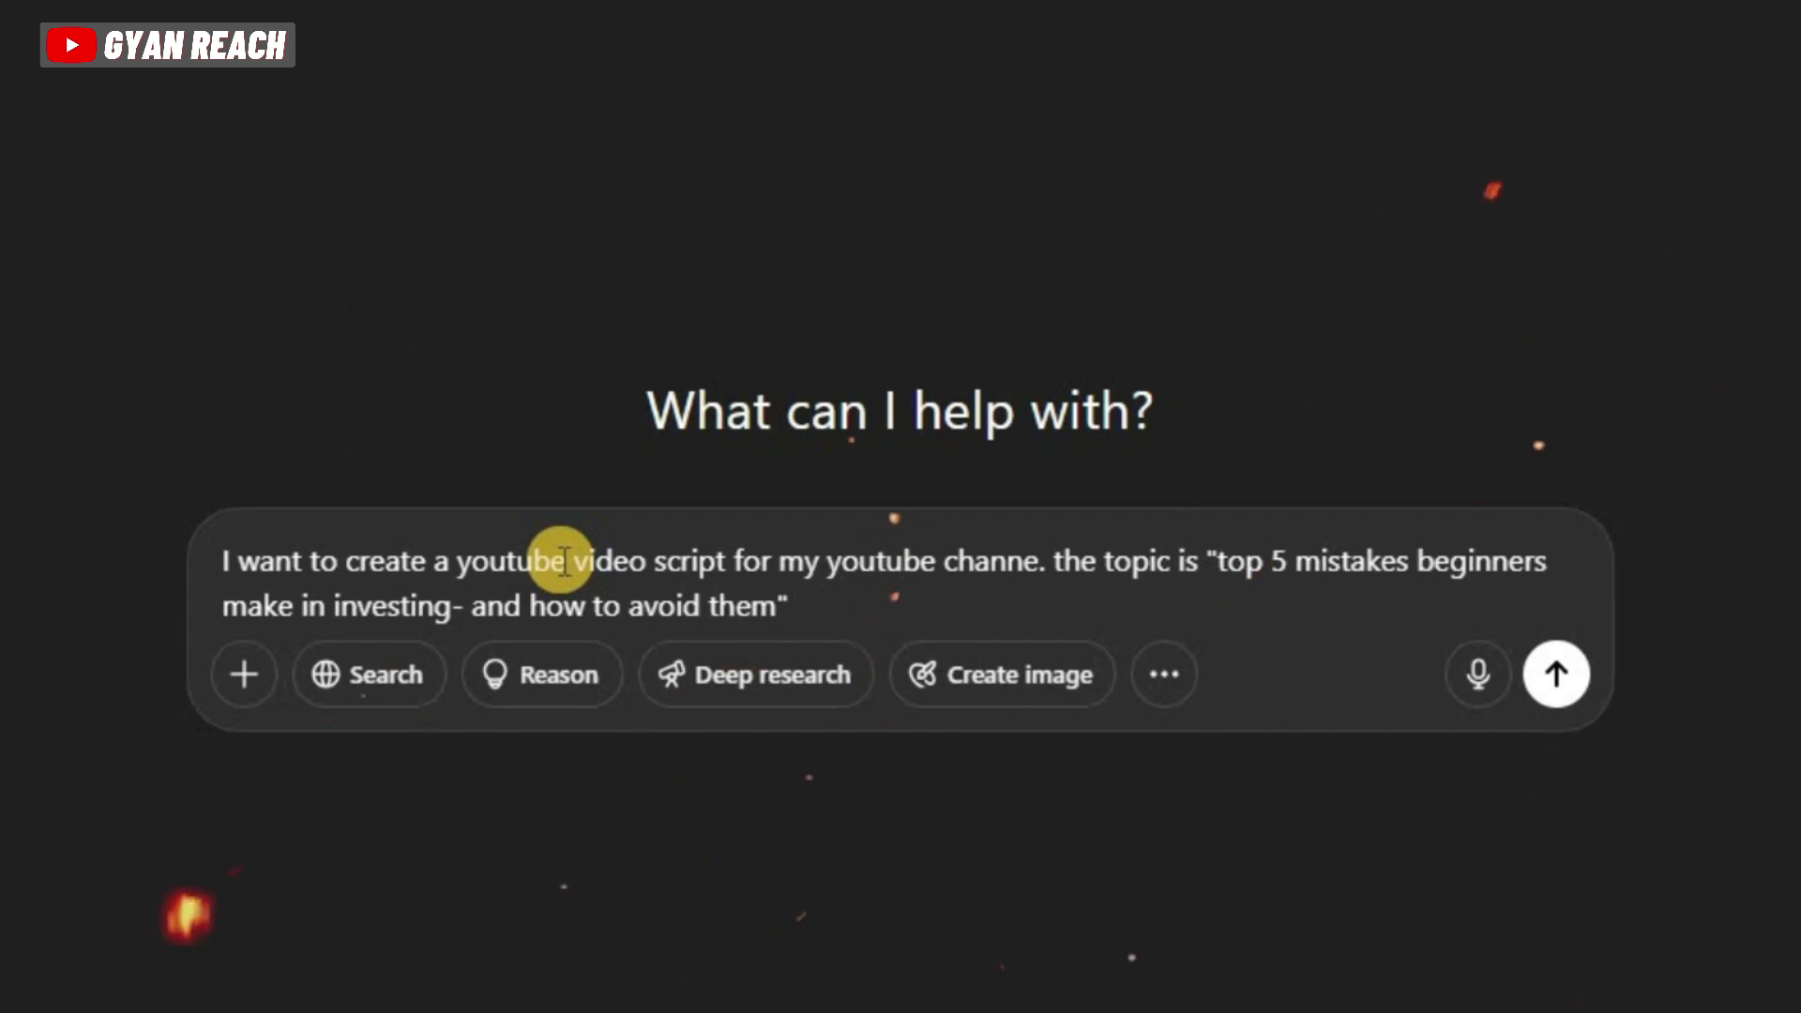
pyautogui.write(' script should be in')
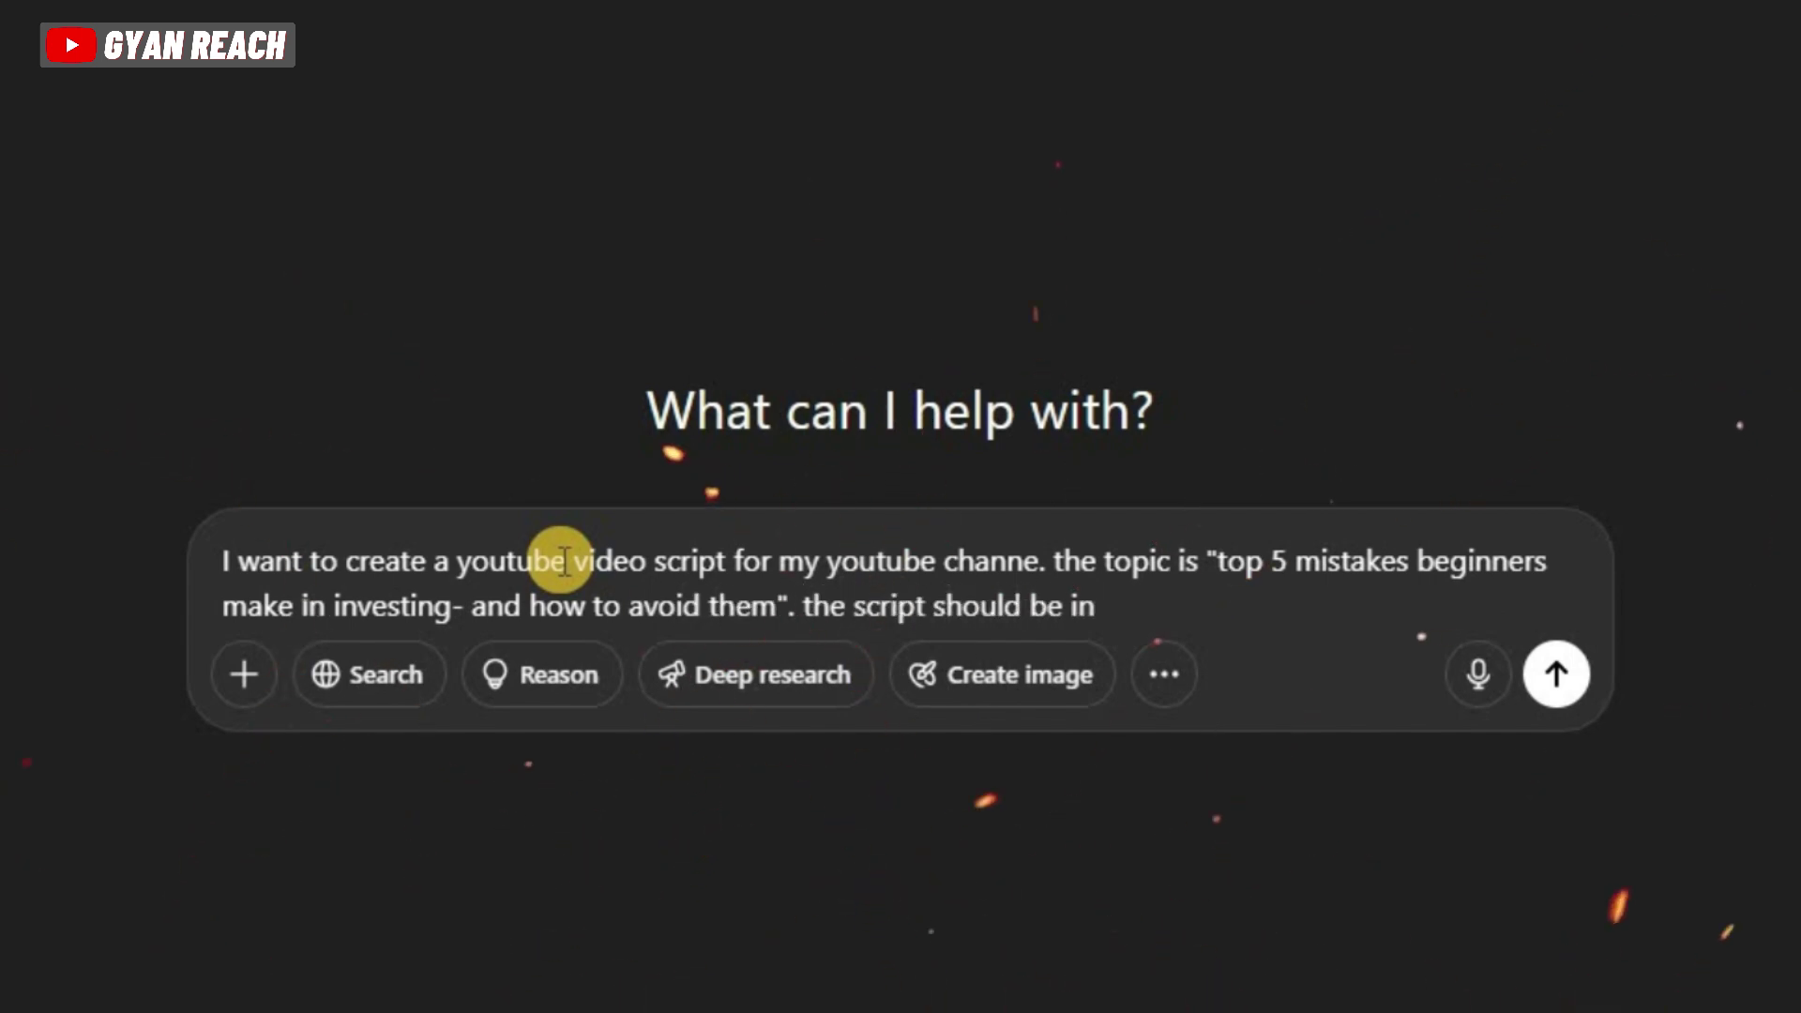
pyautogui.write(' simple english language, beginne')
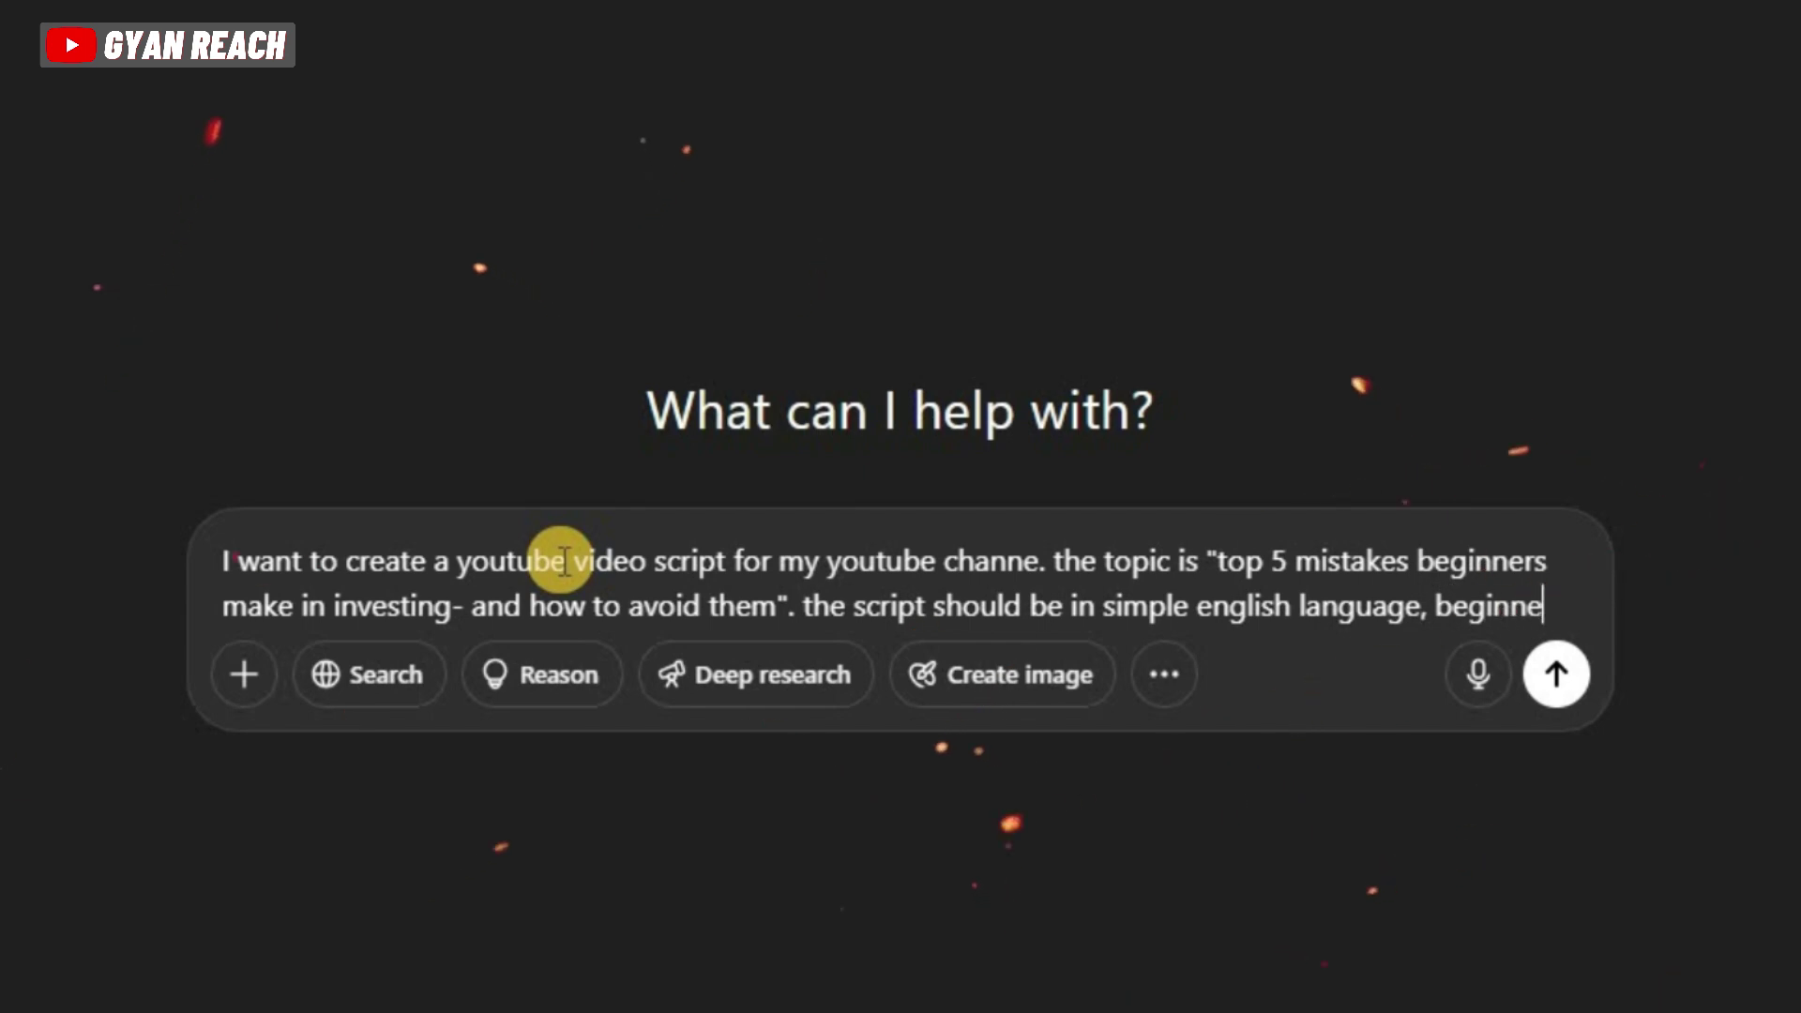
pyautogui.write('rs friendly. also cover each points given below while making the script.')
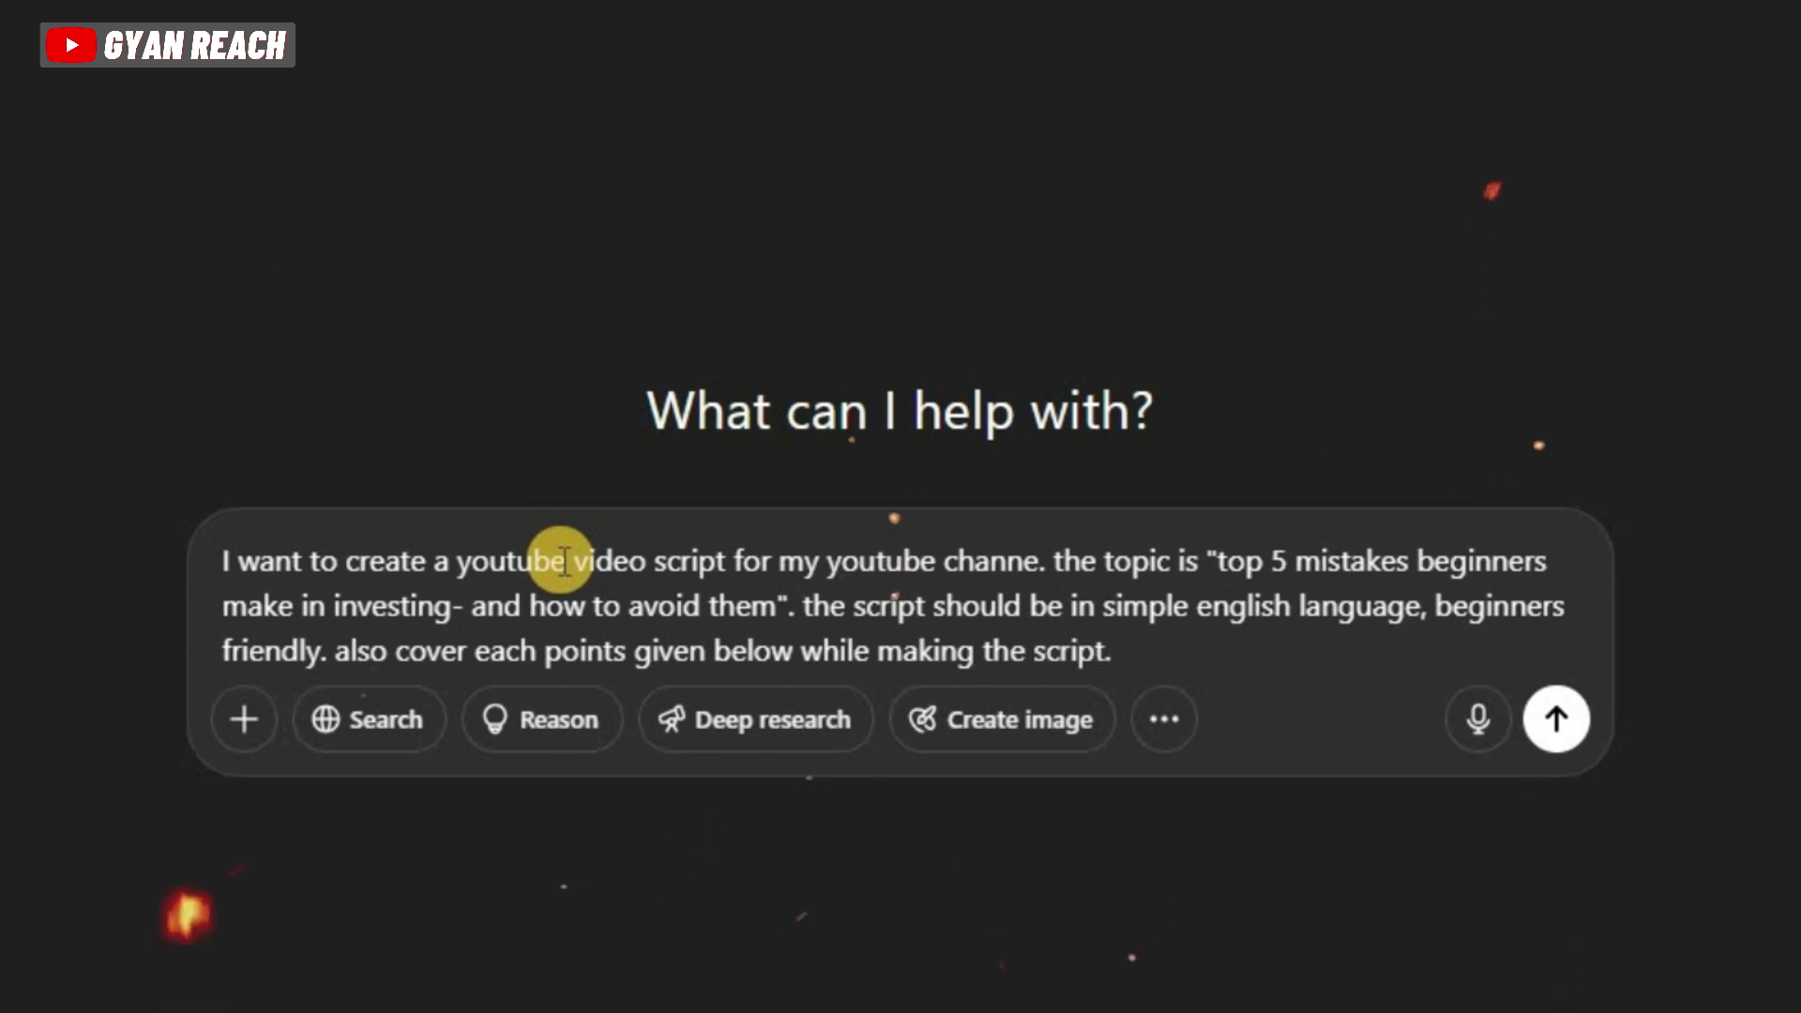
# Add a new line to the prompt stating that the script should be around 10 minutes long
pyautogui.hotkey('shift', 'Return')
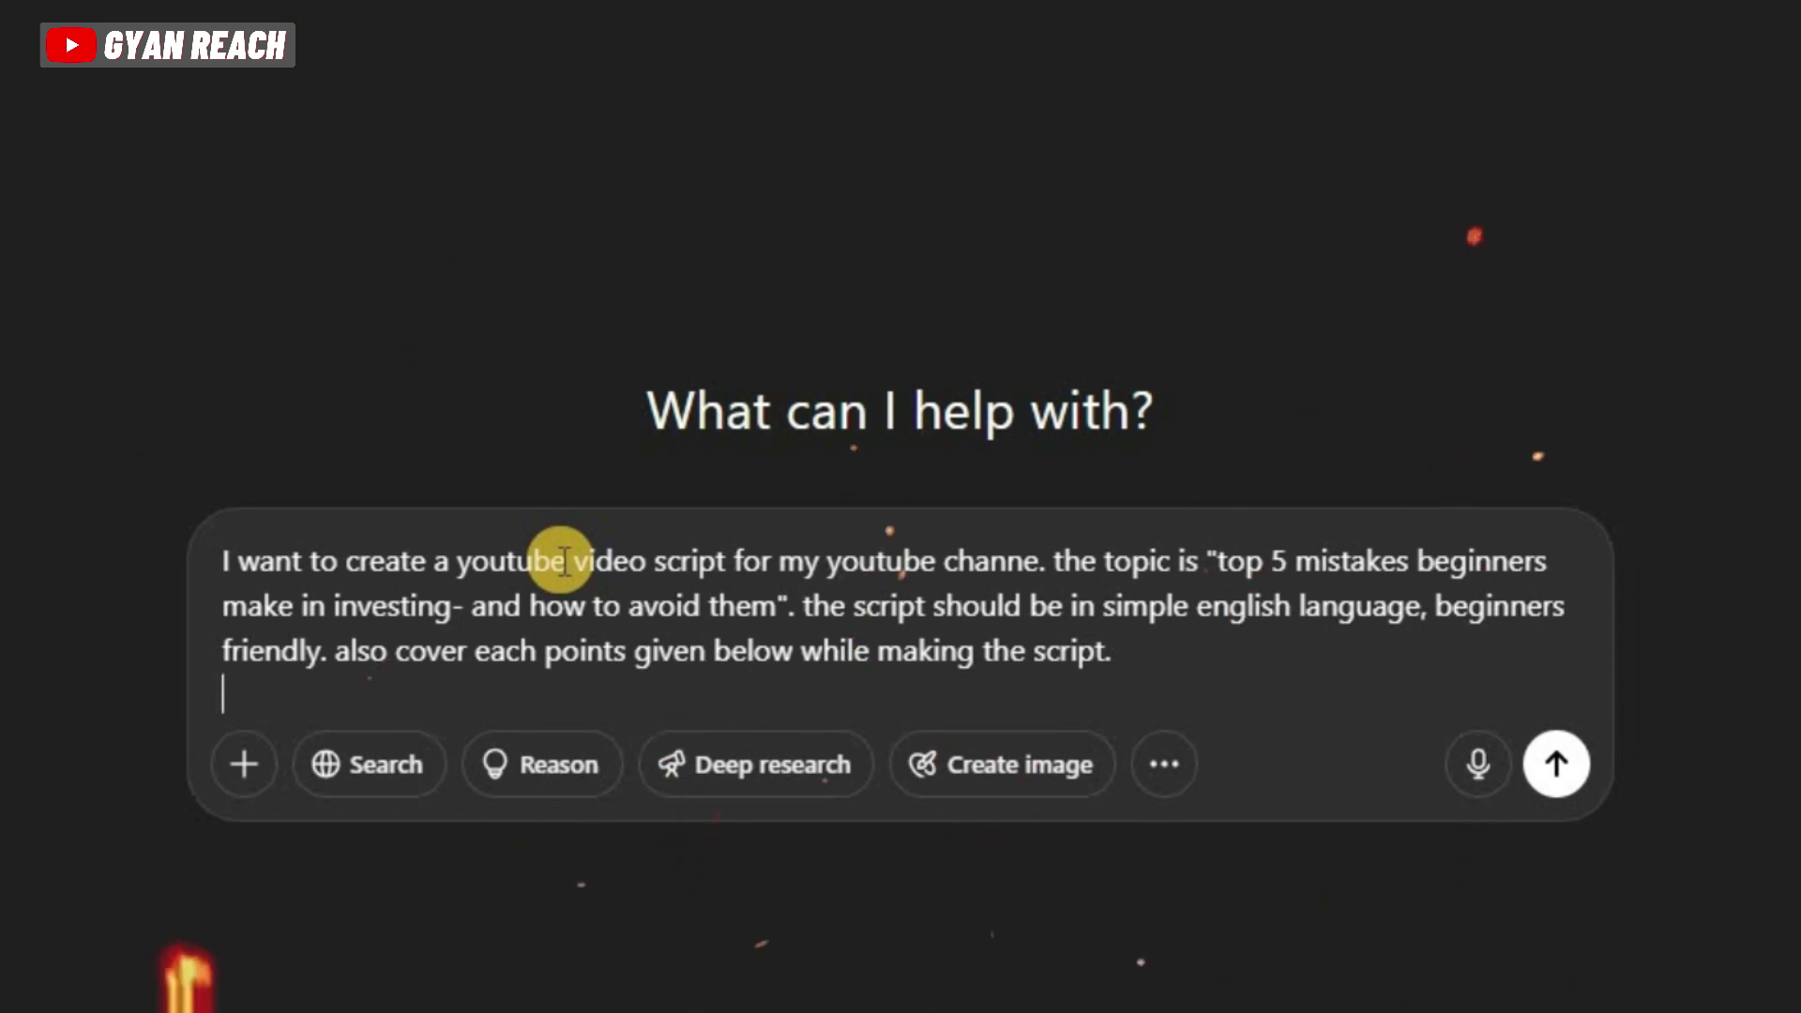
pyautogui.write('The script should be around 10 mi')
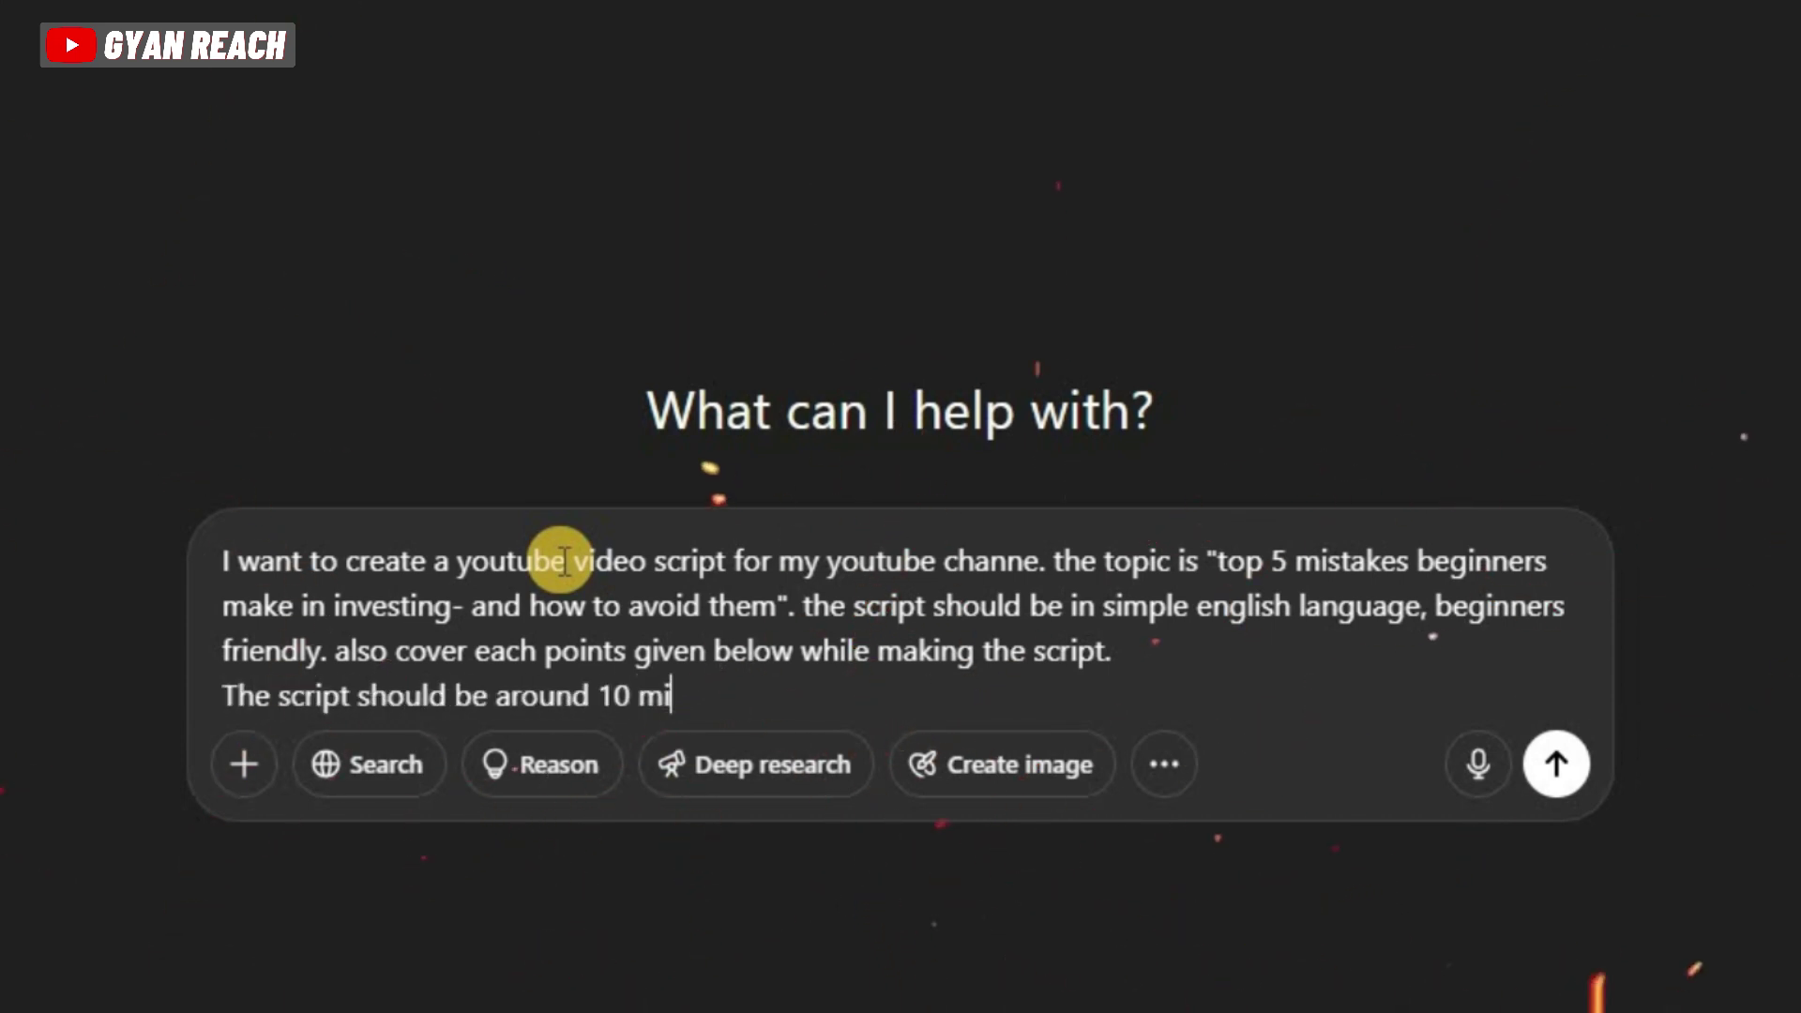
pyautogui.write('nutes long')
# Add a prompt line giving the target audience as young investors aged 20 to 35, and end both requirement lines with periods
pyautogui.hotkey('shift', 'Return')
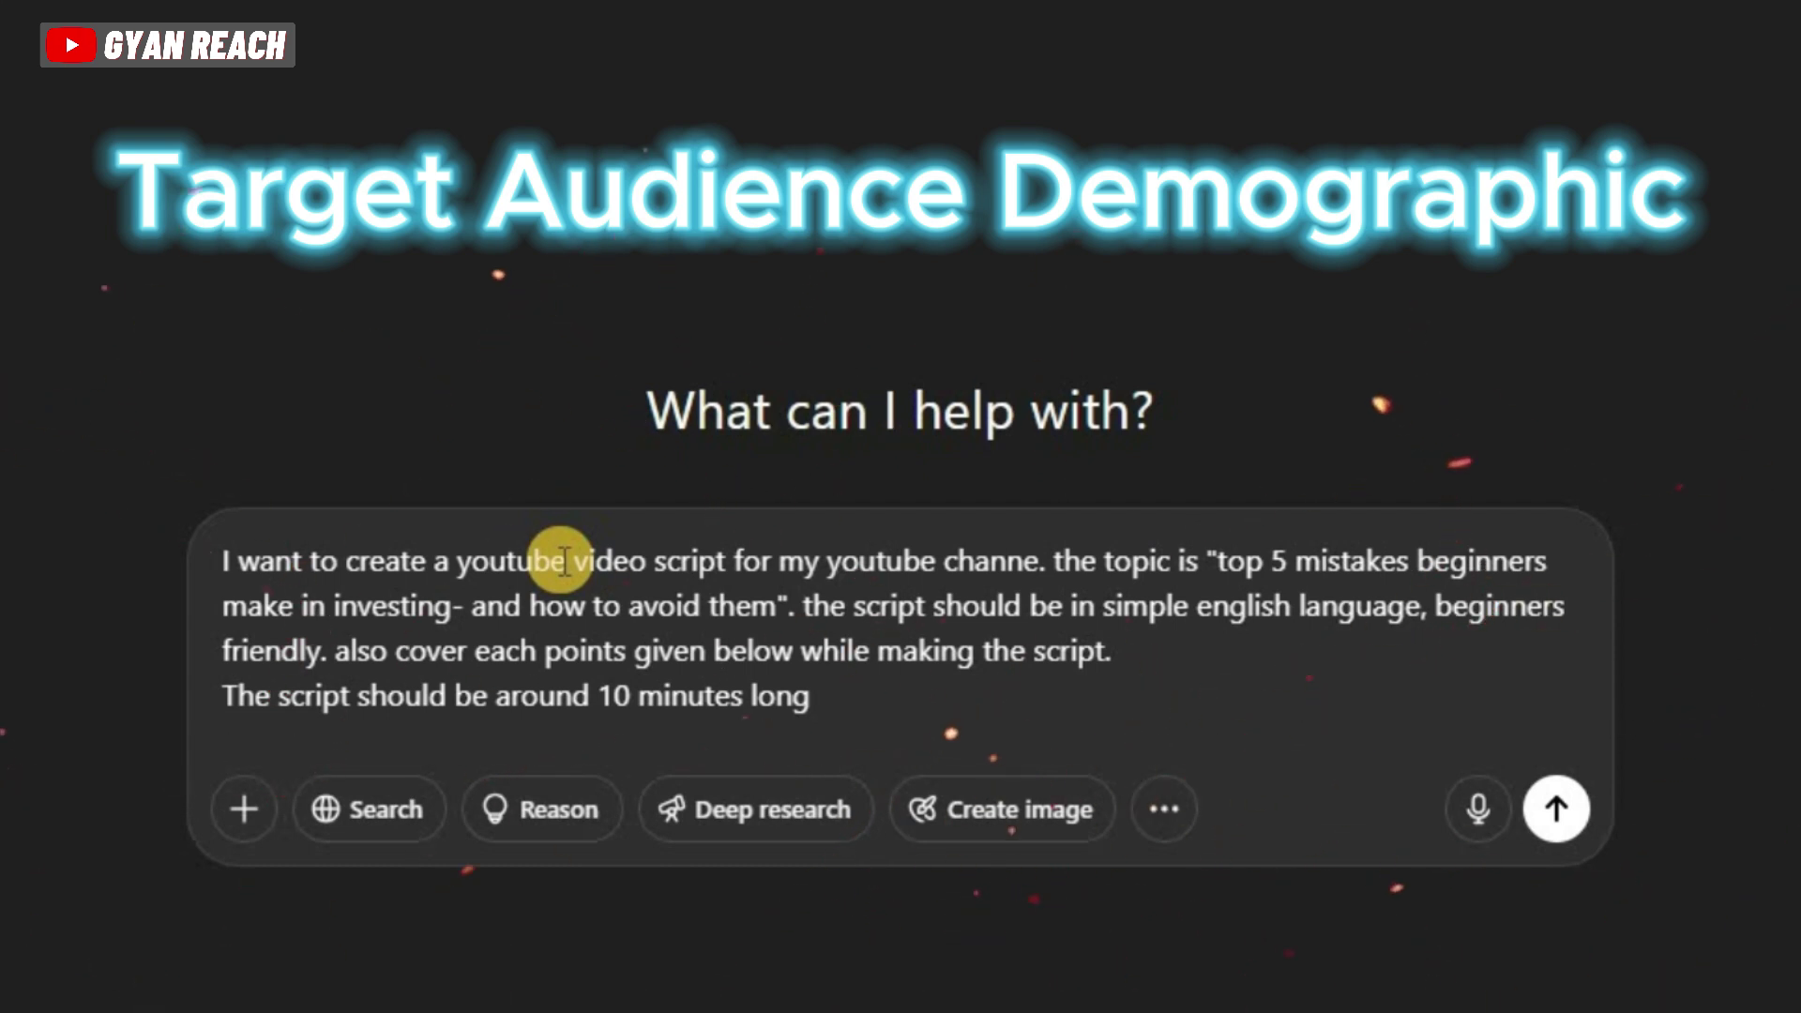
pyautogui.write('My T')
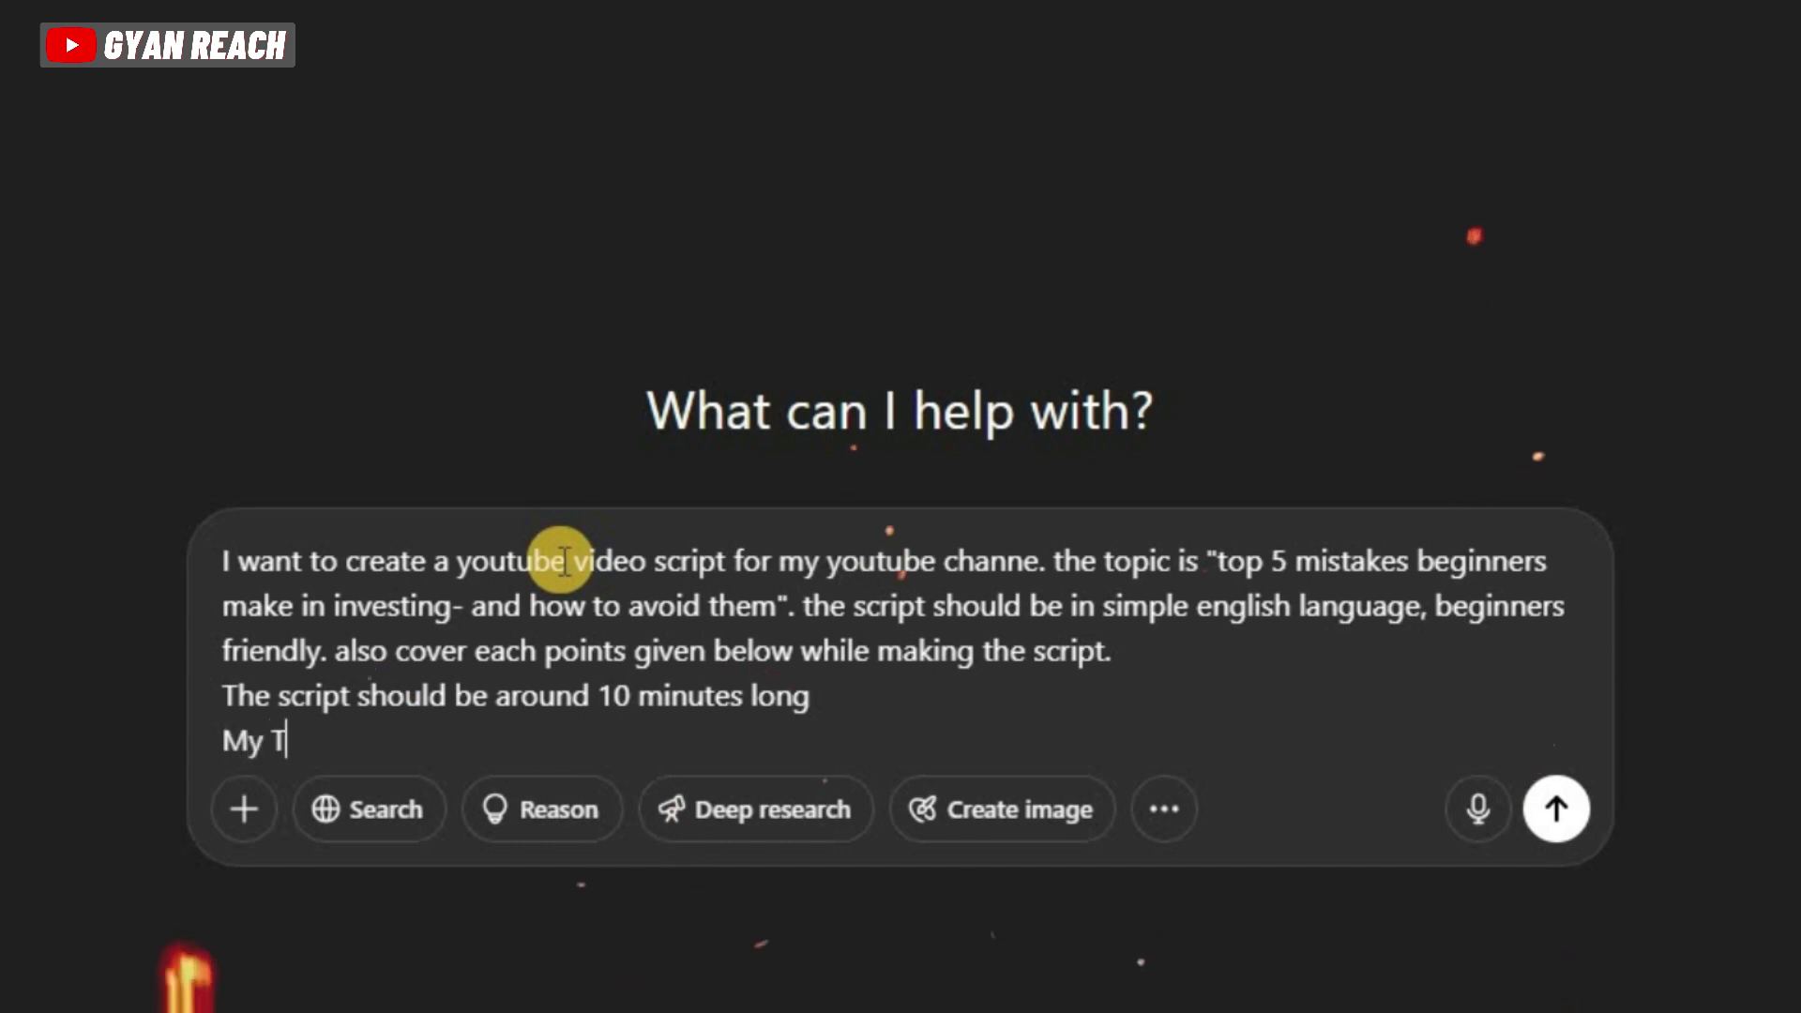
pyautogui.write('arget audiance is young investers a')
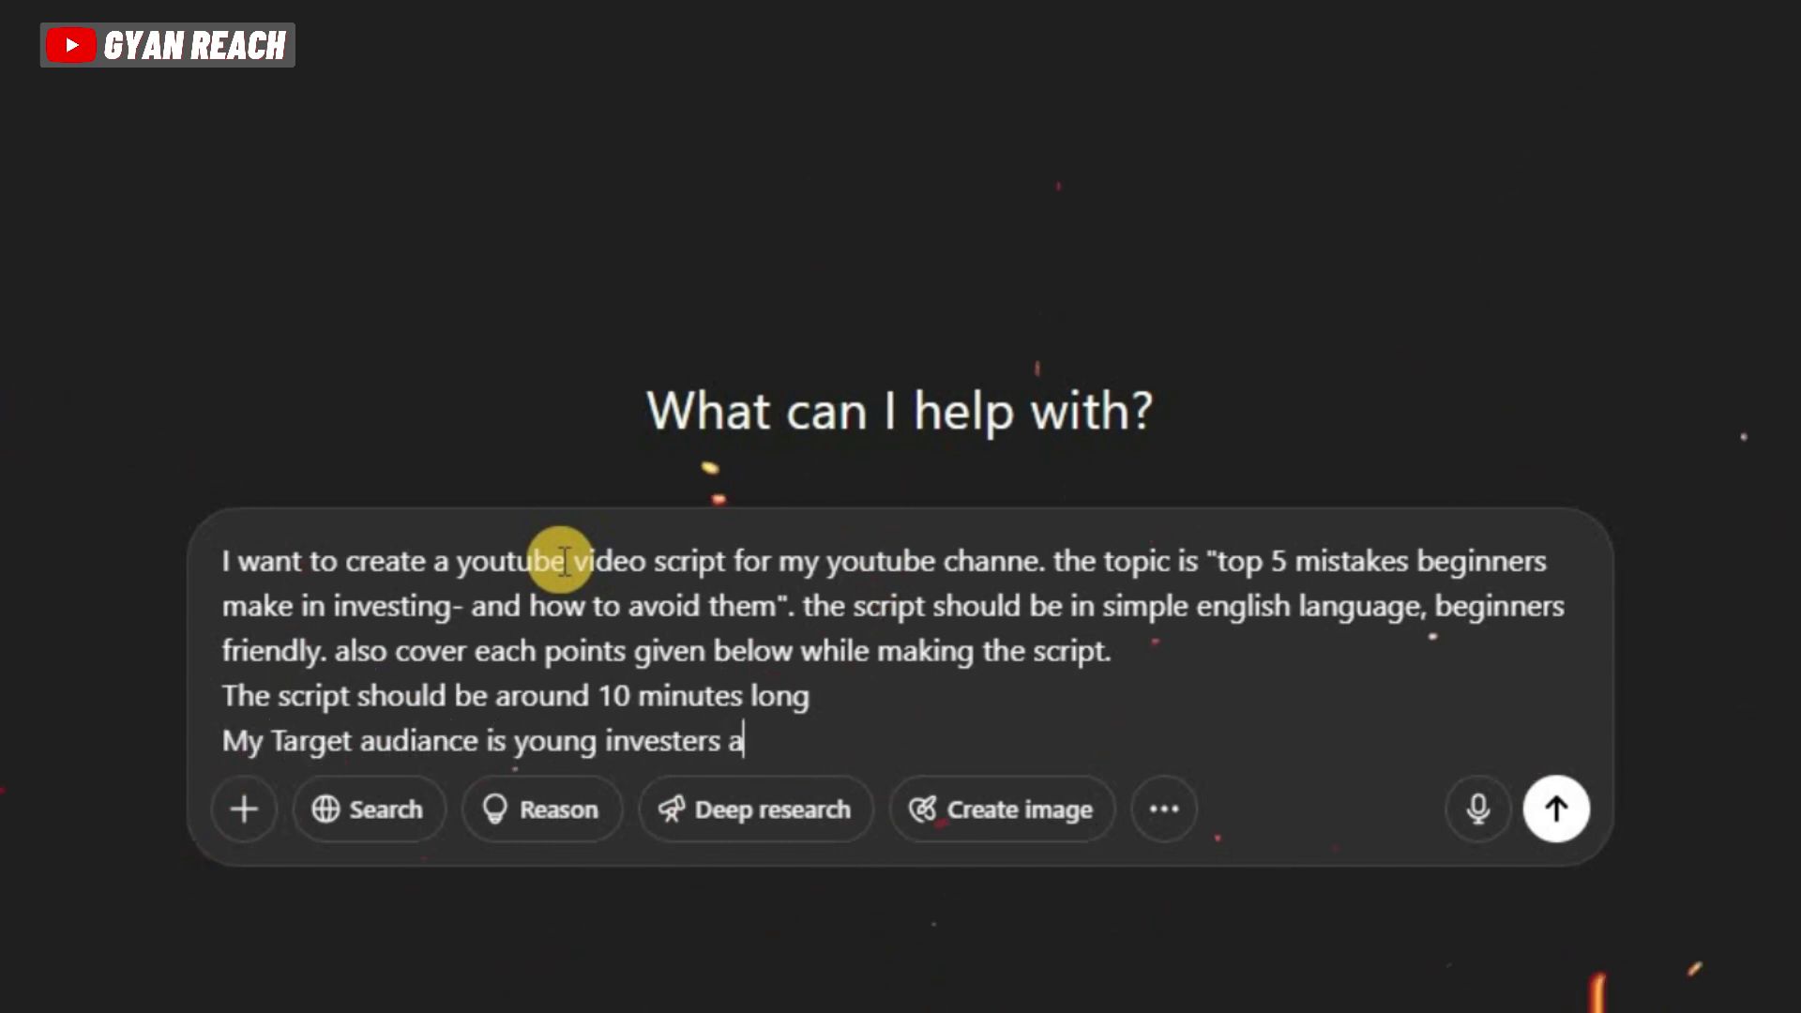
pyautogui.write('ged 20 to 35')
pyautogui.press('Up')
pyautogui.write('.')
pyautogui.press('Down')
pyautogui.press('End')
pyautogui.write('.')
# Add a prompt line saying most of the audience are students or working professionals who just started working
pyautogui.hotkey('shift', 'Return')
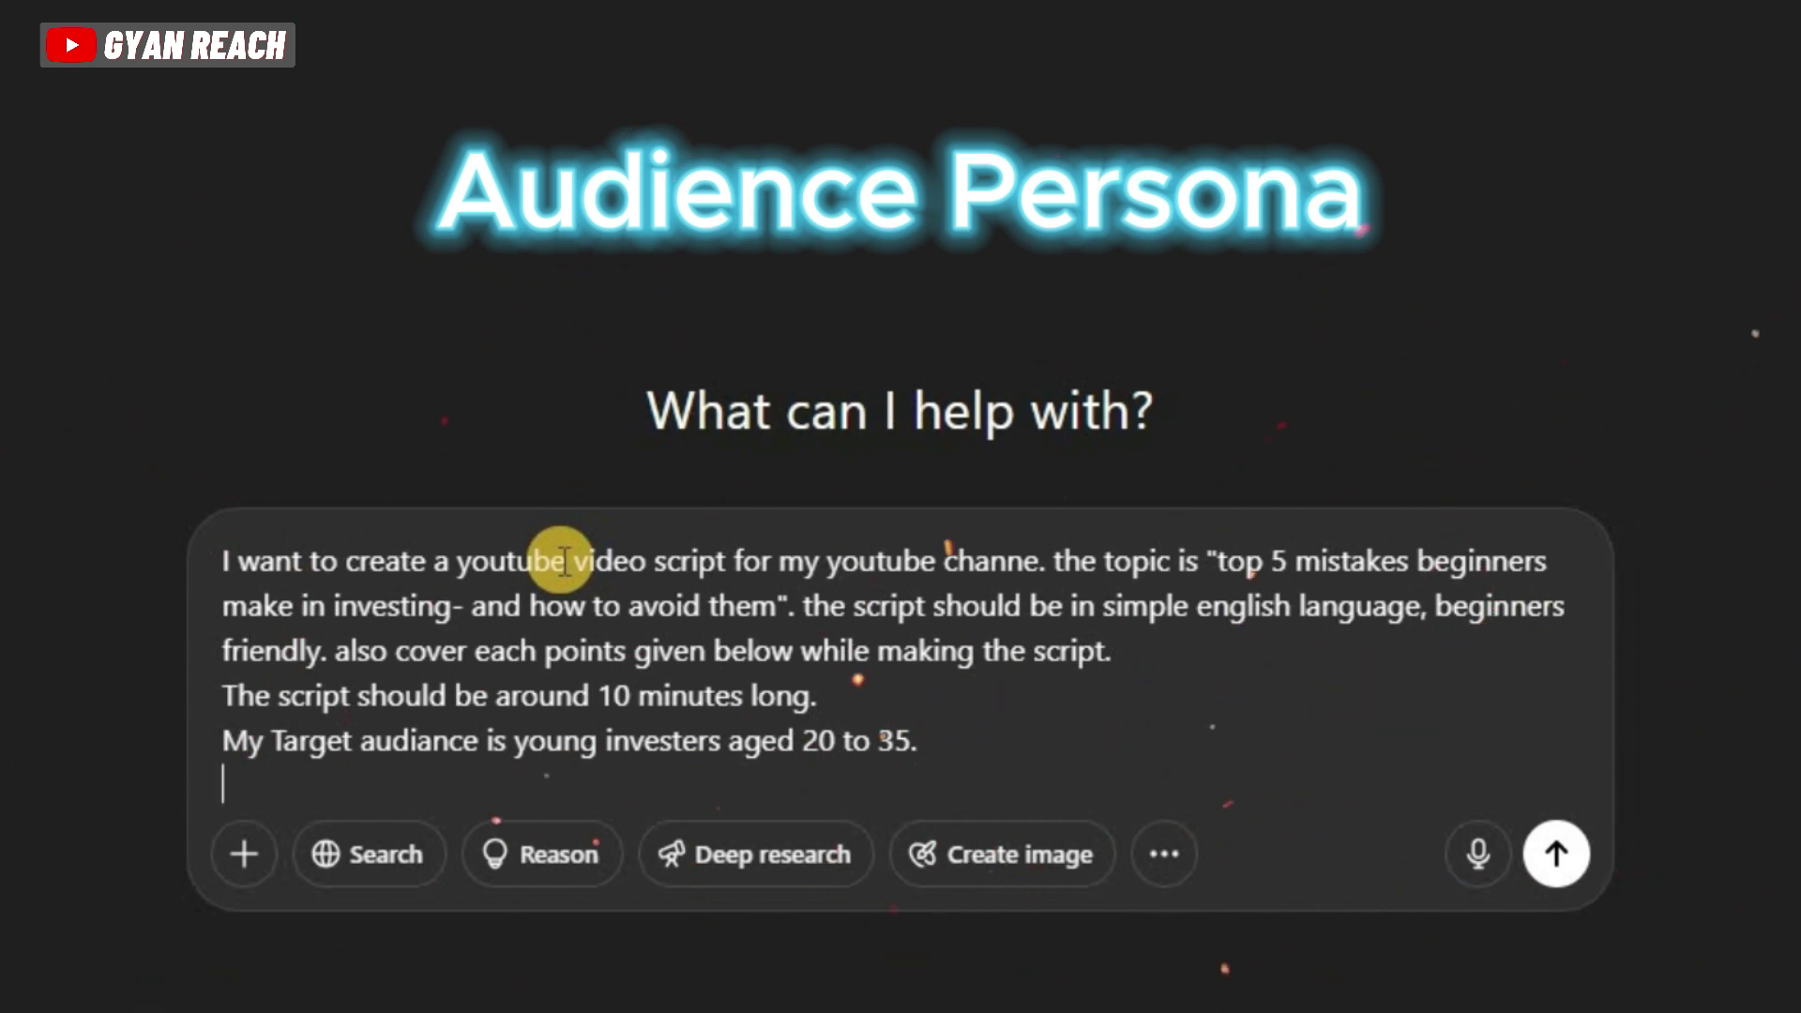
pyautogui.write('Most of them are students o')
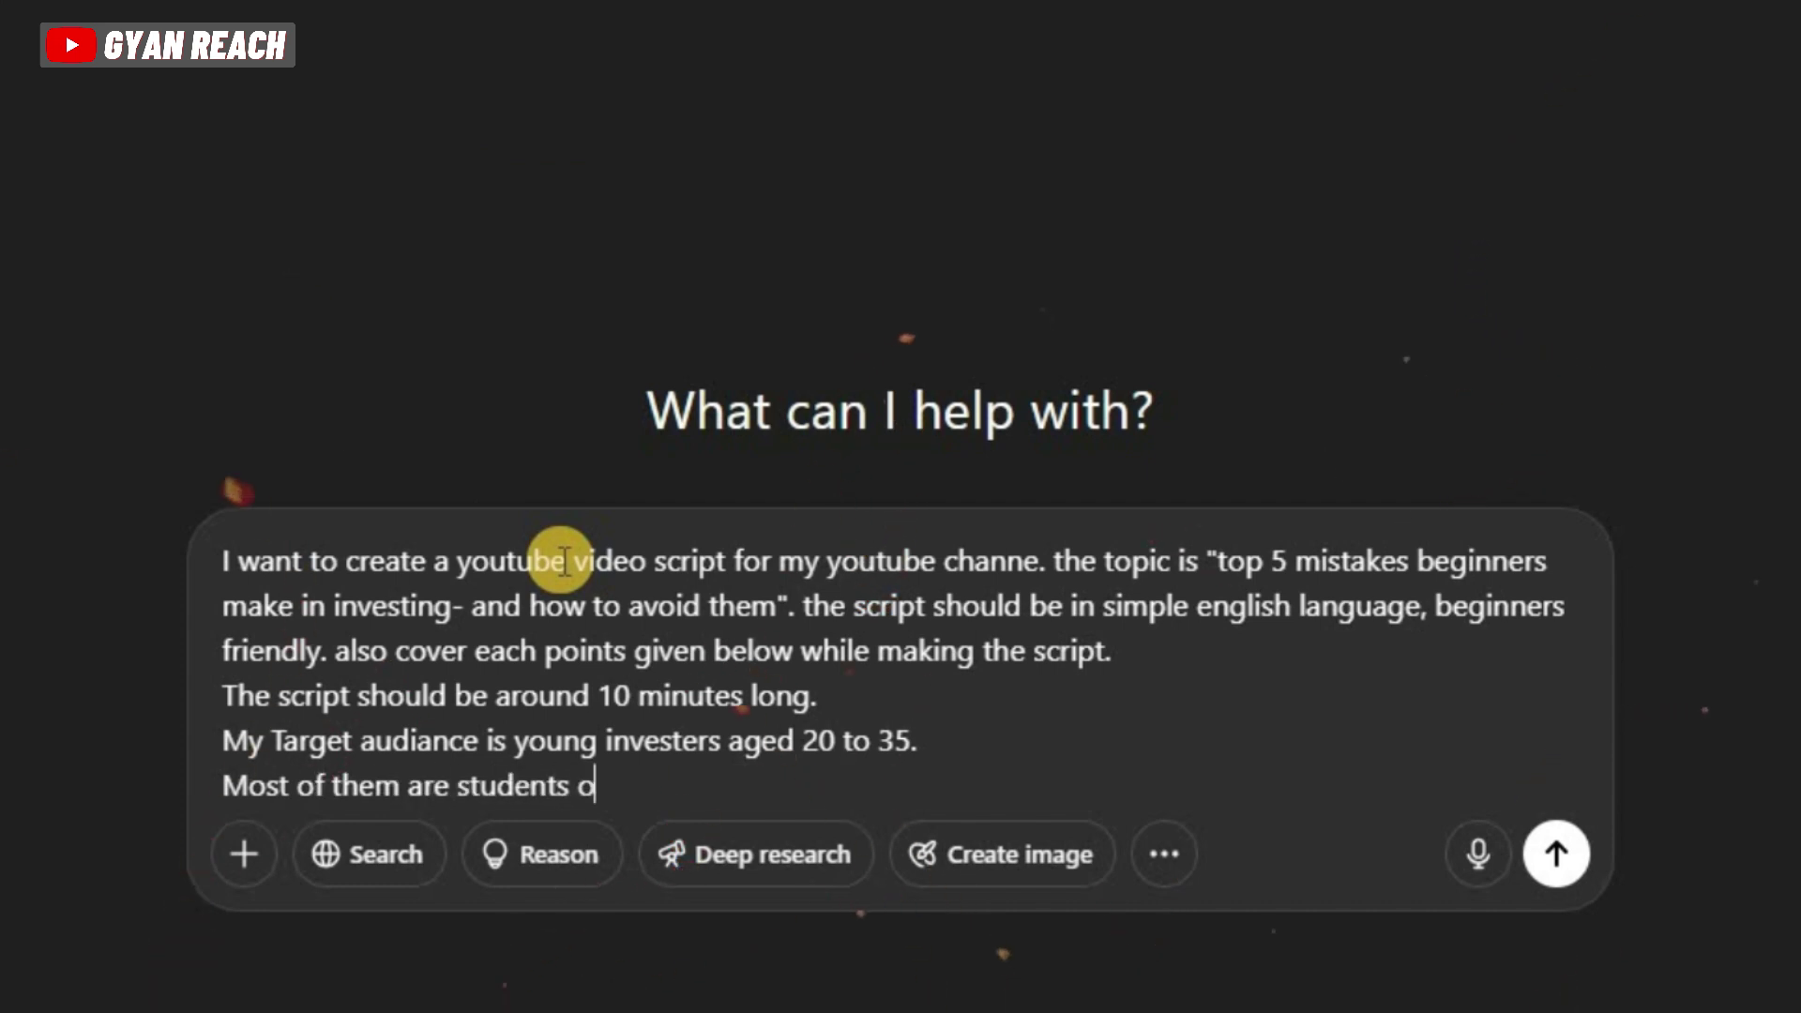
pyautogui.write('r working professioinals wh')
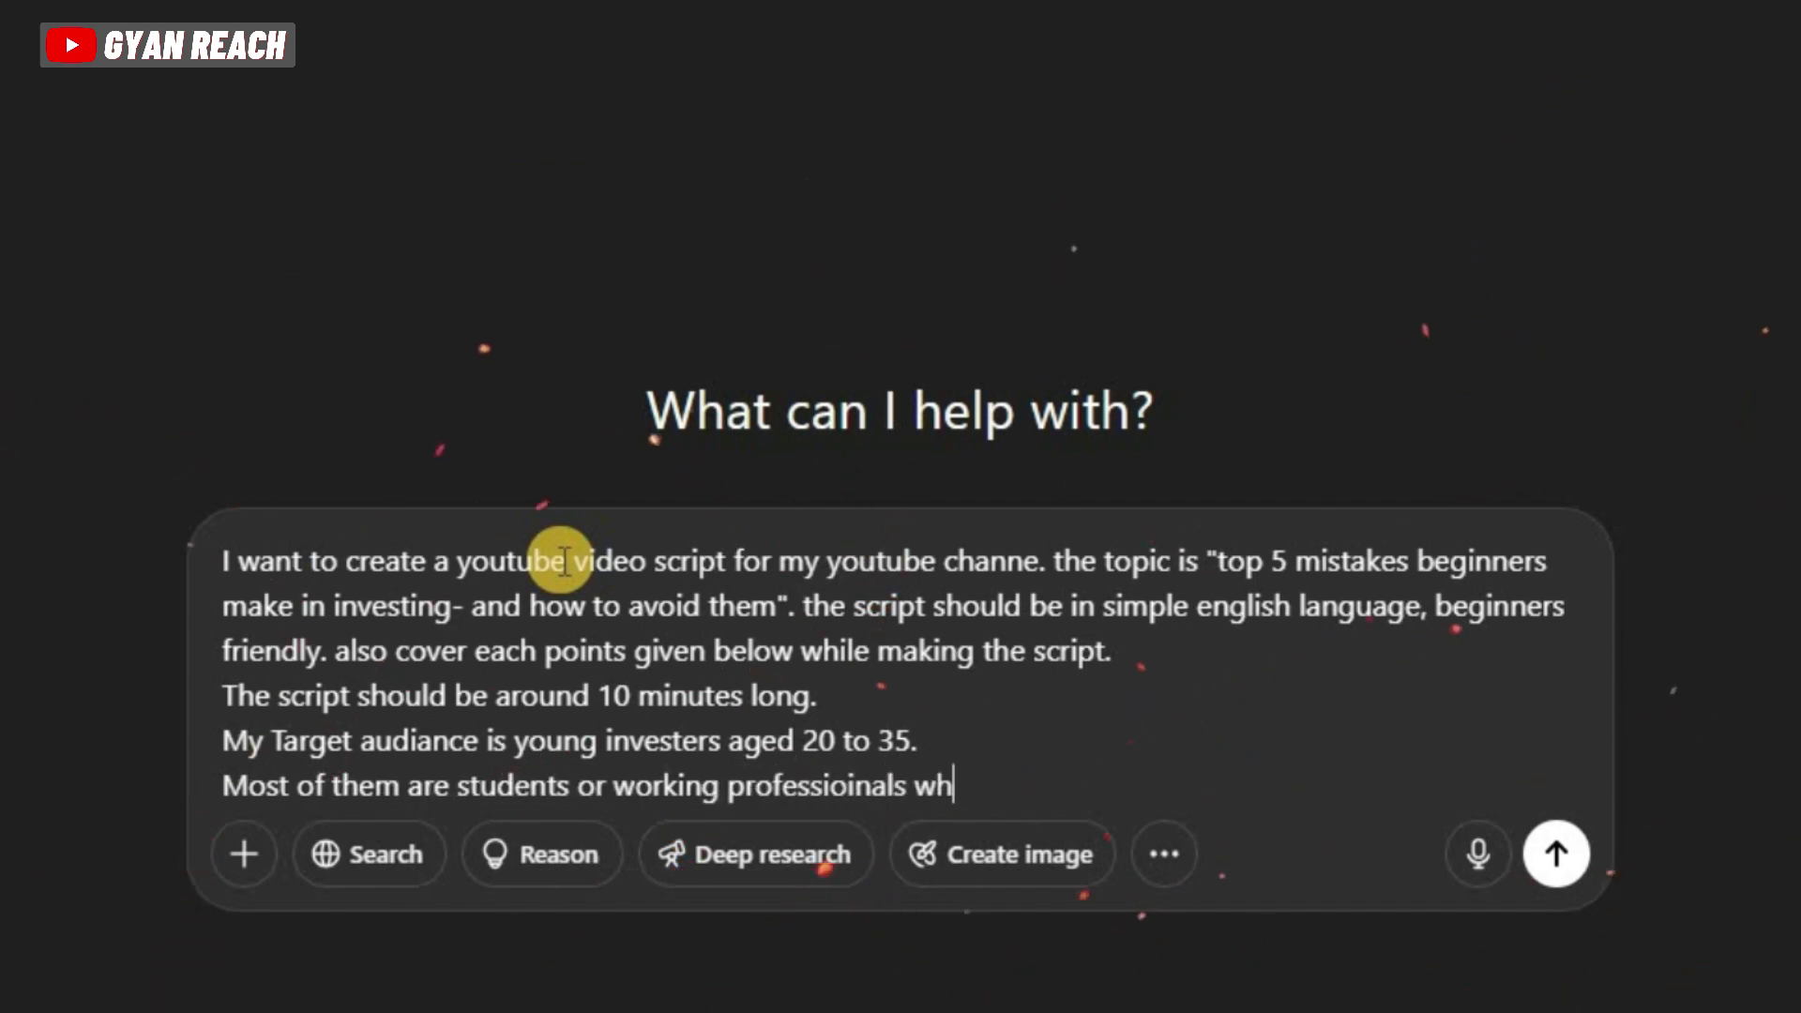
pyautogui.write('o just started working.')
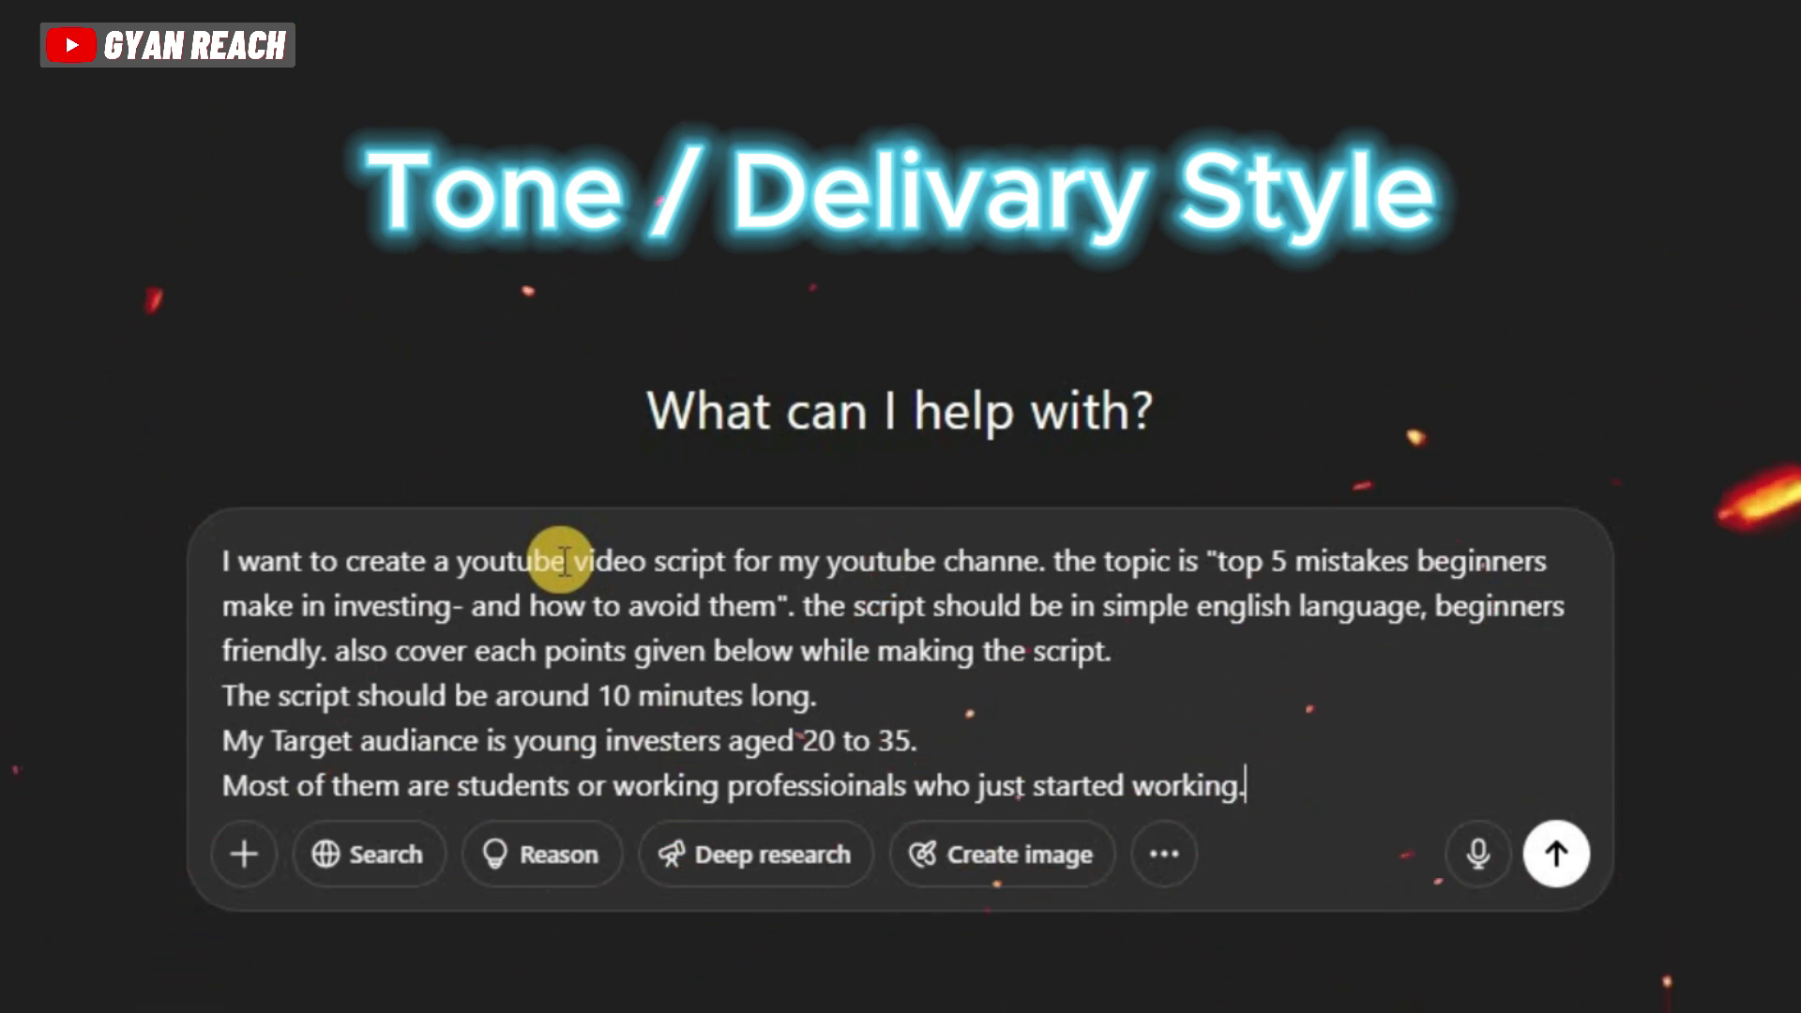
# Add a prompt line stating that the tone of the script should be friendly and conversational
pyautogui.hotkey('shift', 'Return')
pyautogui.write('The ')
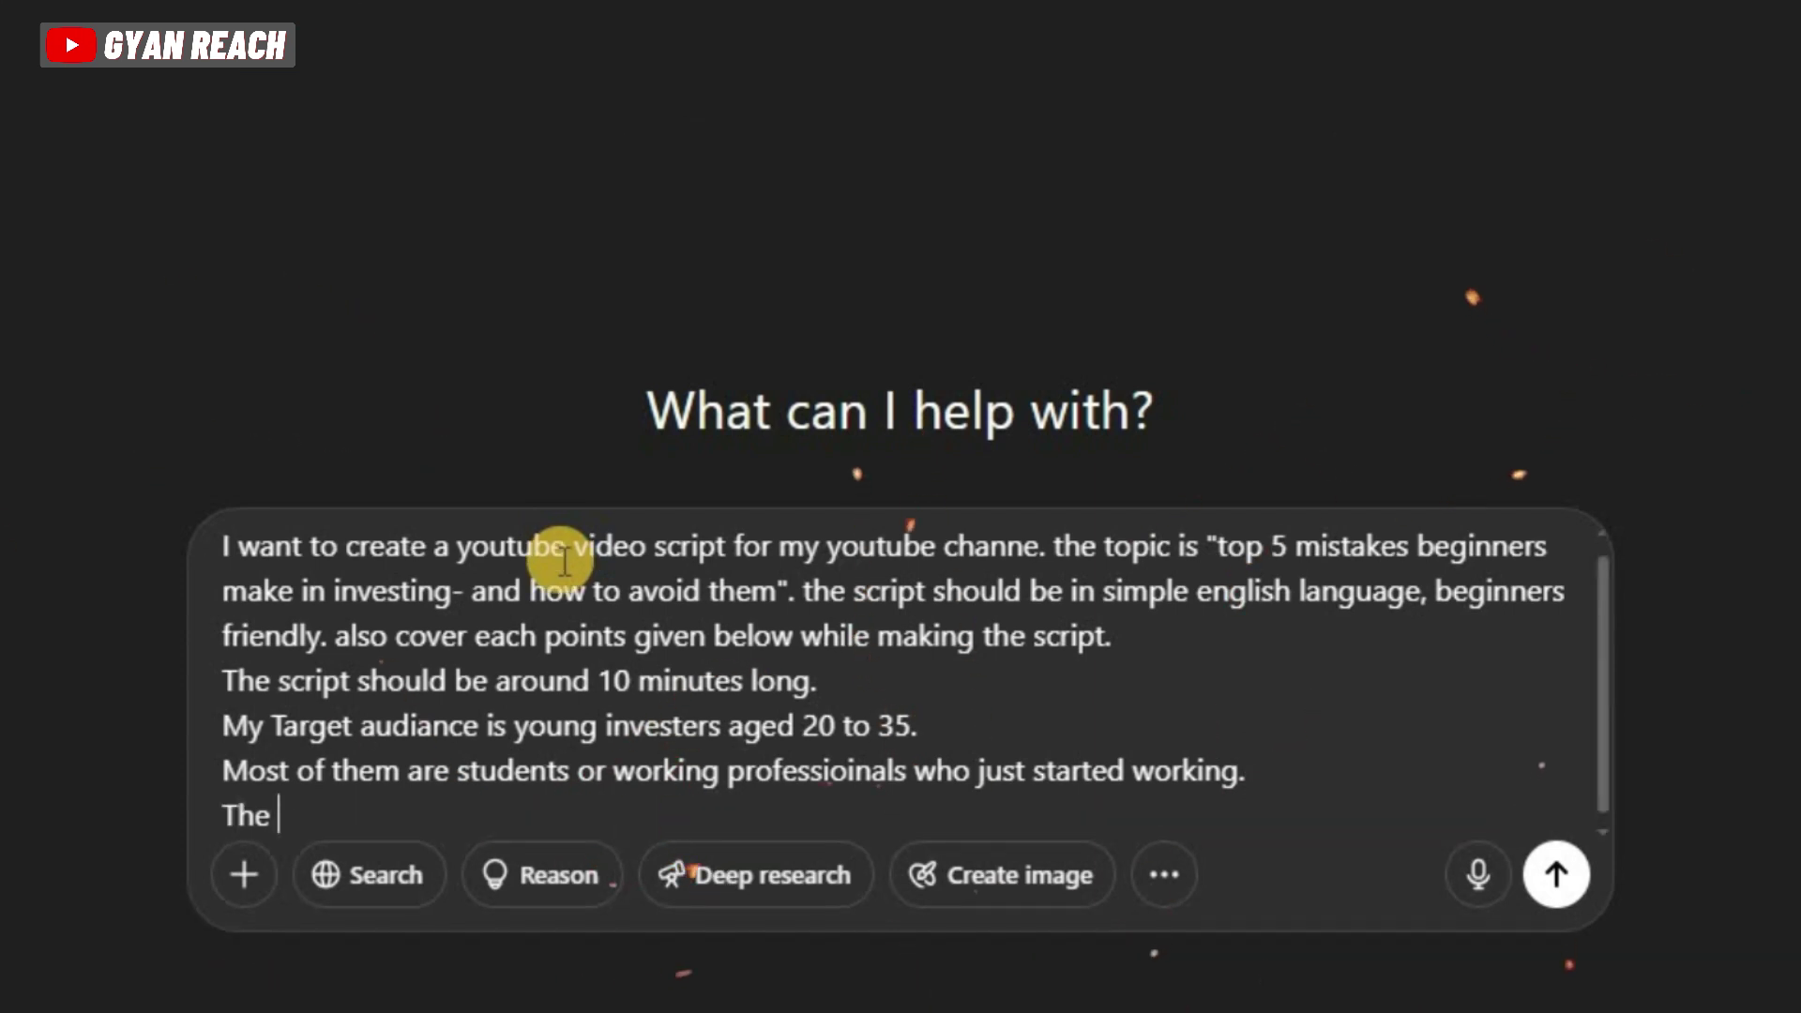
pyautogui.write('tone of the script should be friendly and conversational>')
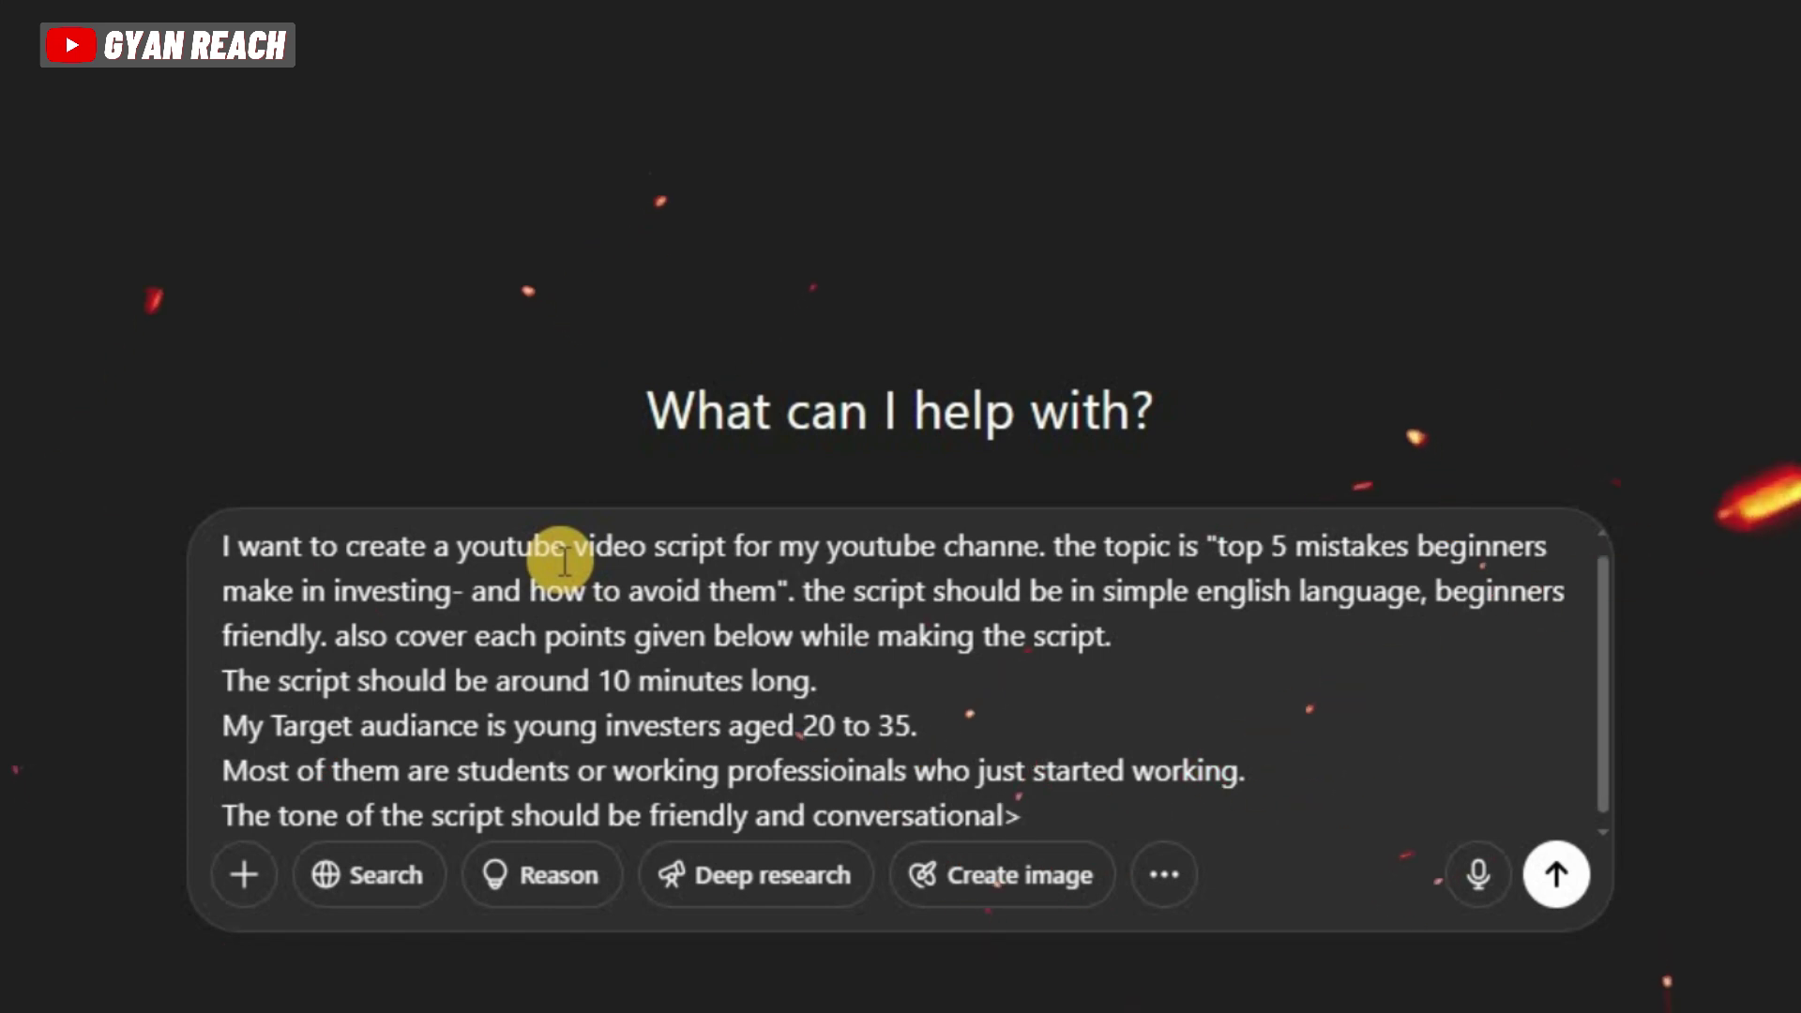
# Correct the end of the prompt's friendly and conversational tone line so it closes with a period
pyautogui.press('BackSpace')
pyautogui.write('.')
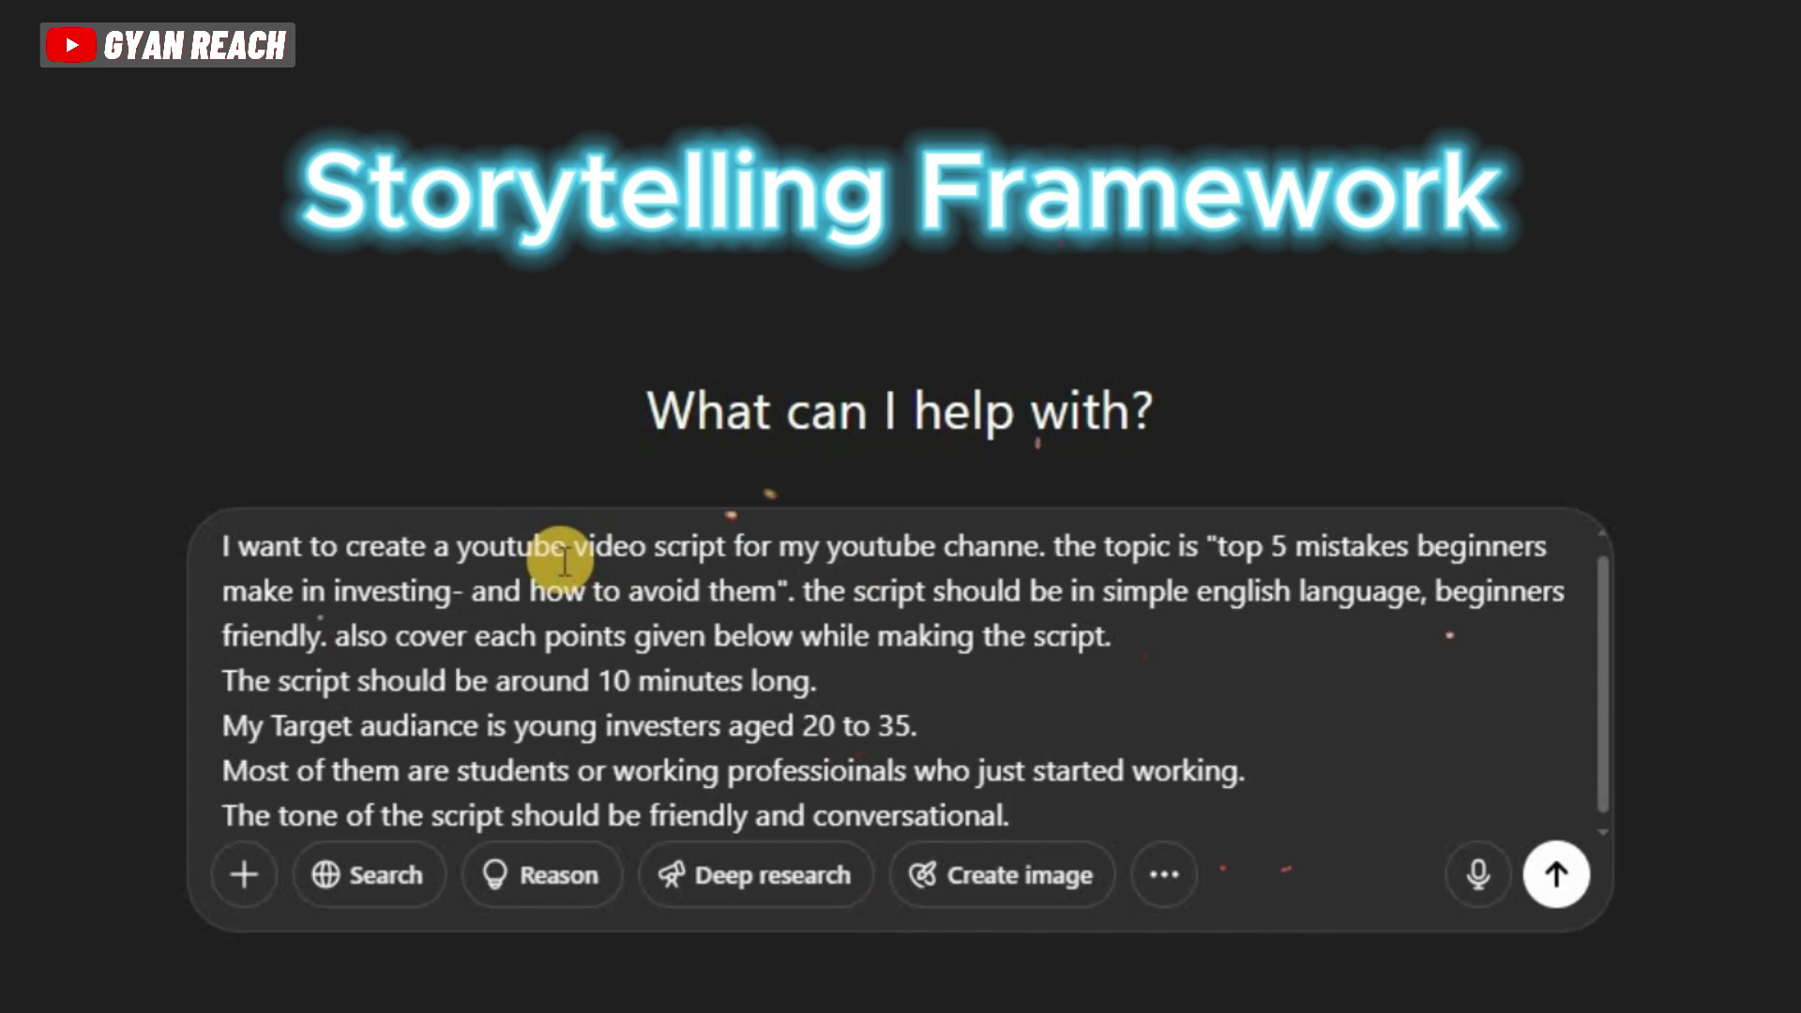
pyautogui.press('BackSpace')
pyautogui.write('>')
pyautogui.press('BackSpace')
pyautogui.write('.')
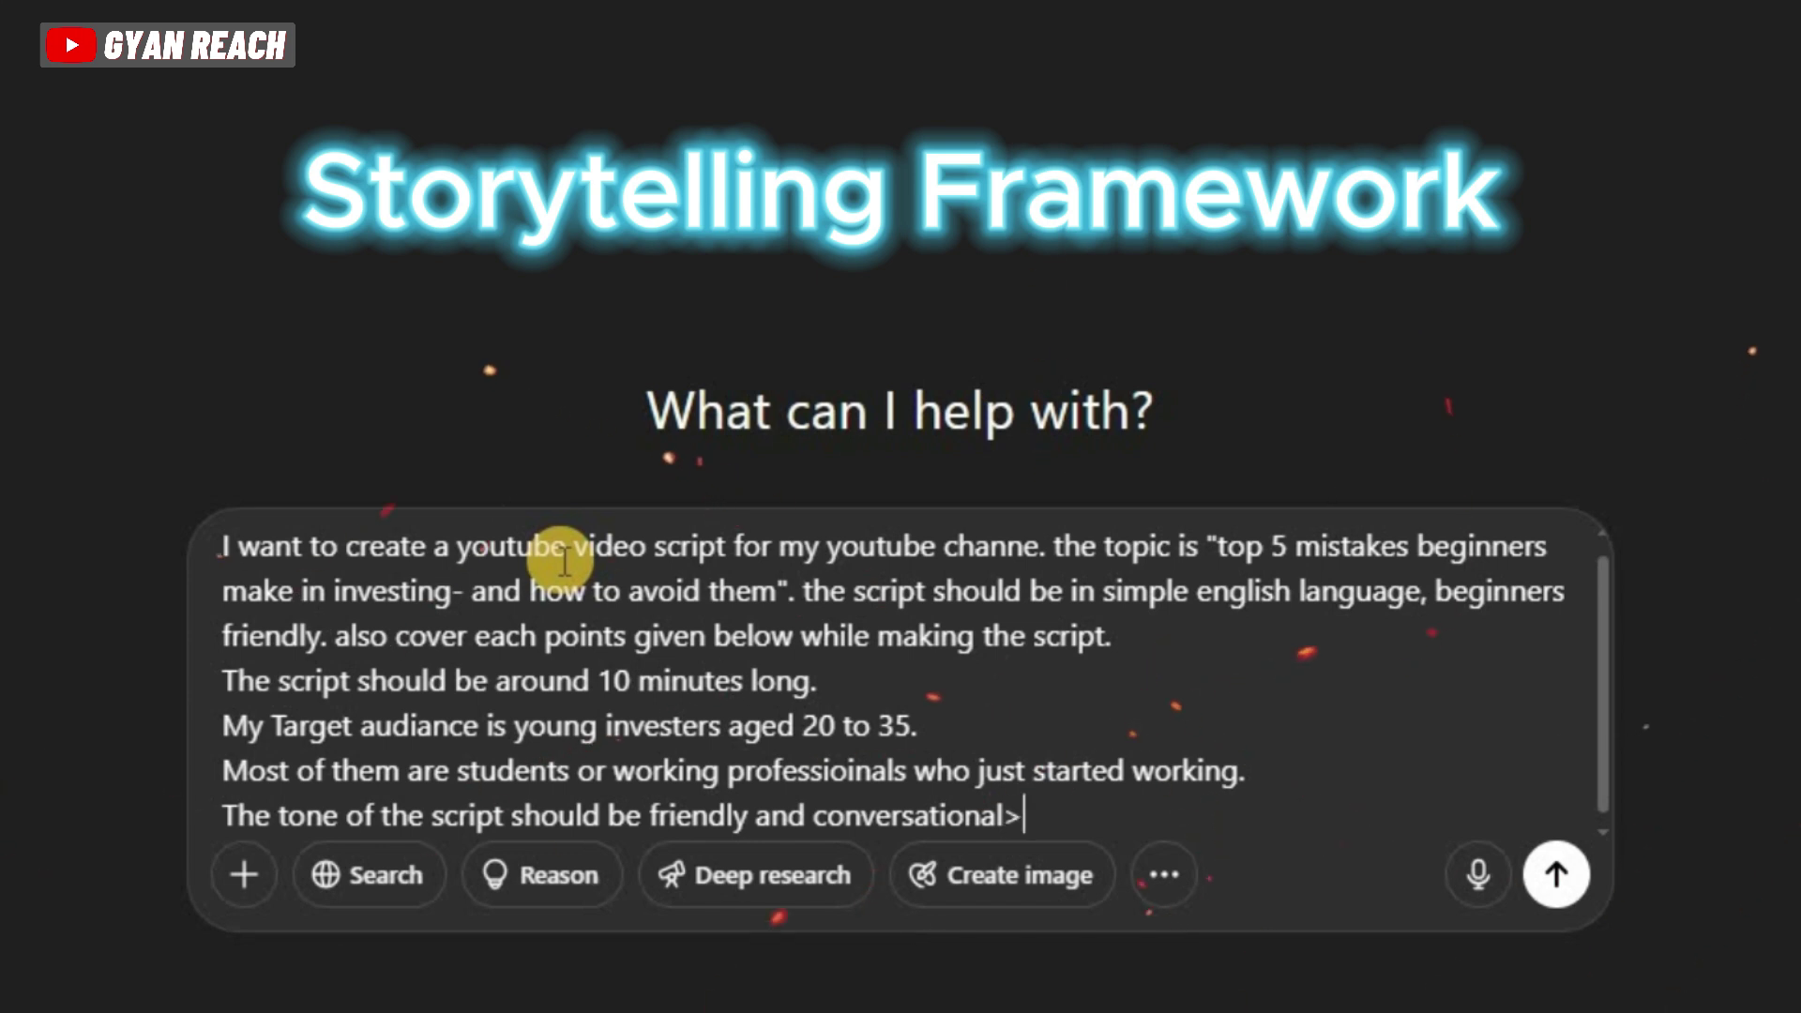
pyautogui.press('BackSpace')
pyautogui.write('.')
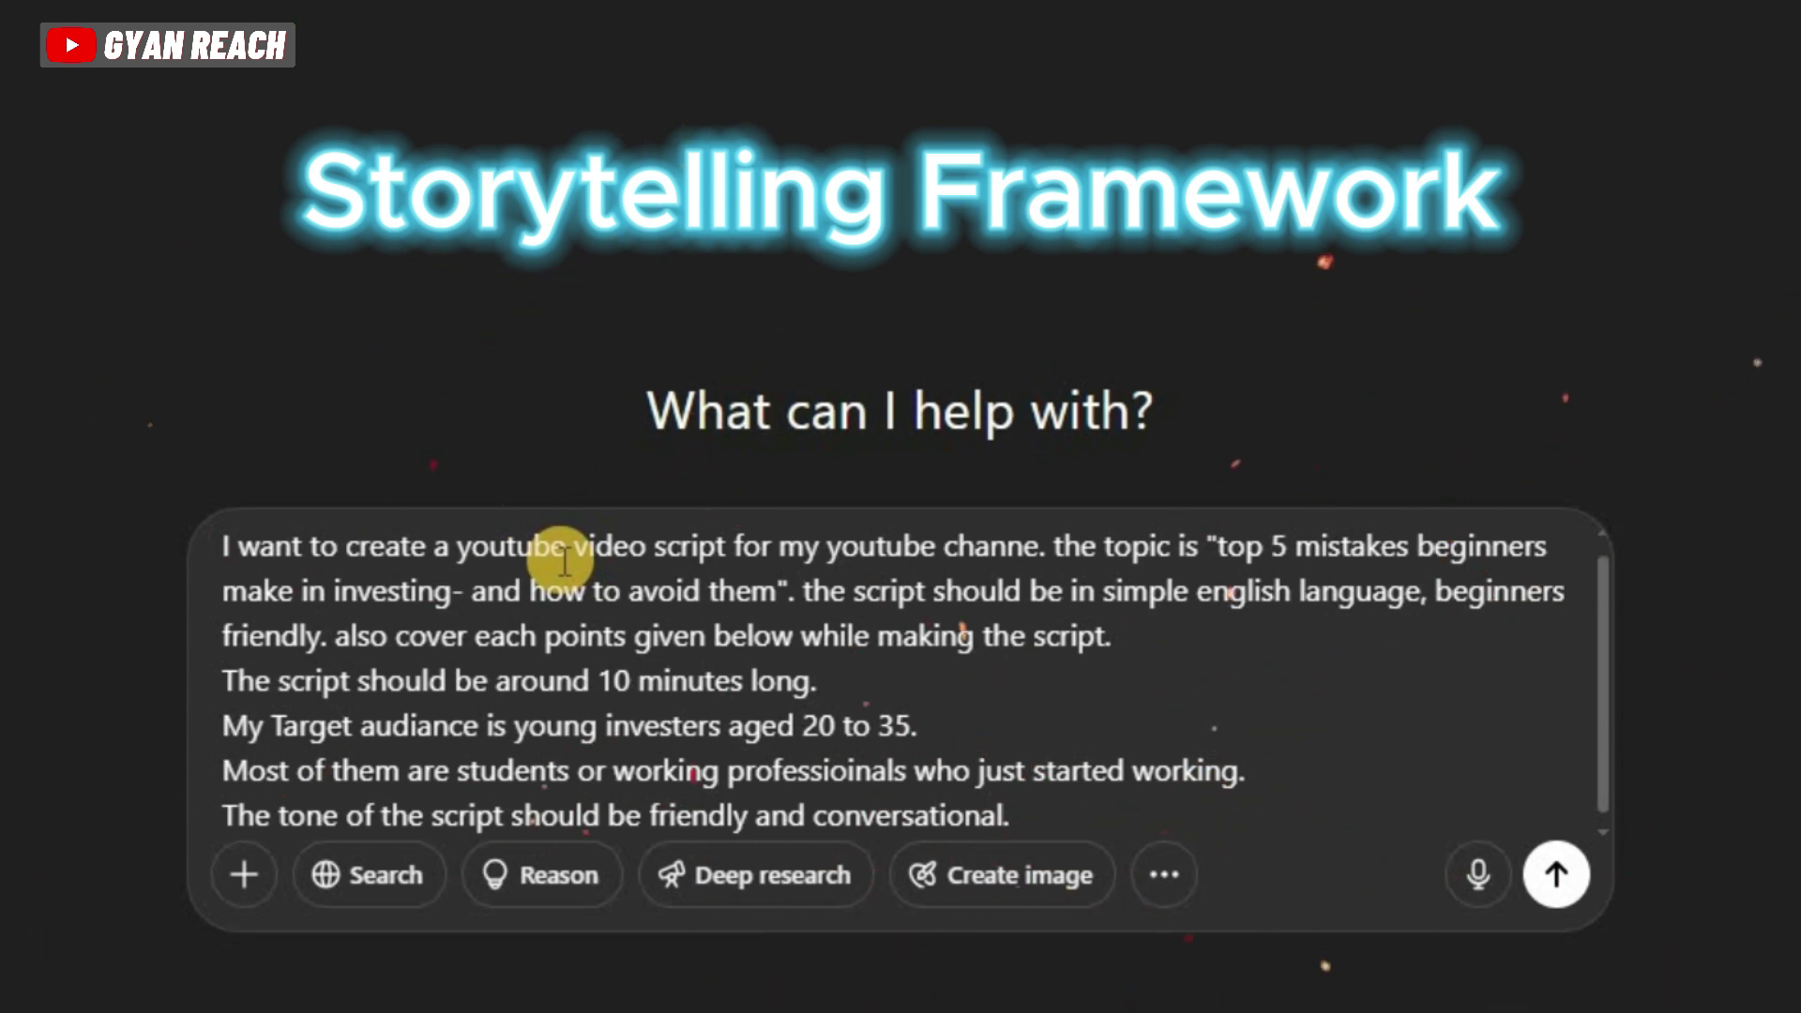
# Add a prompt line asking to include a small story or real life example, or go with PAS Framework if possible
pyautogui.hotkey('shift', 'Return')
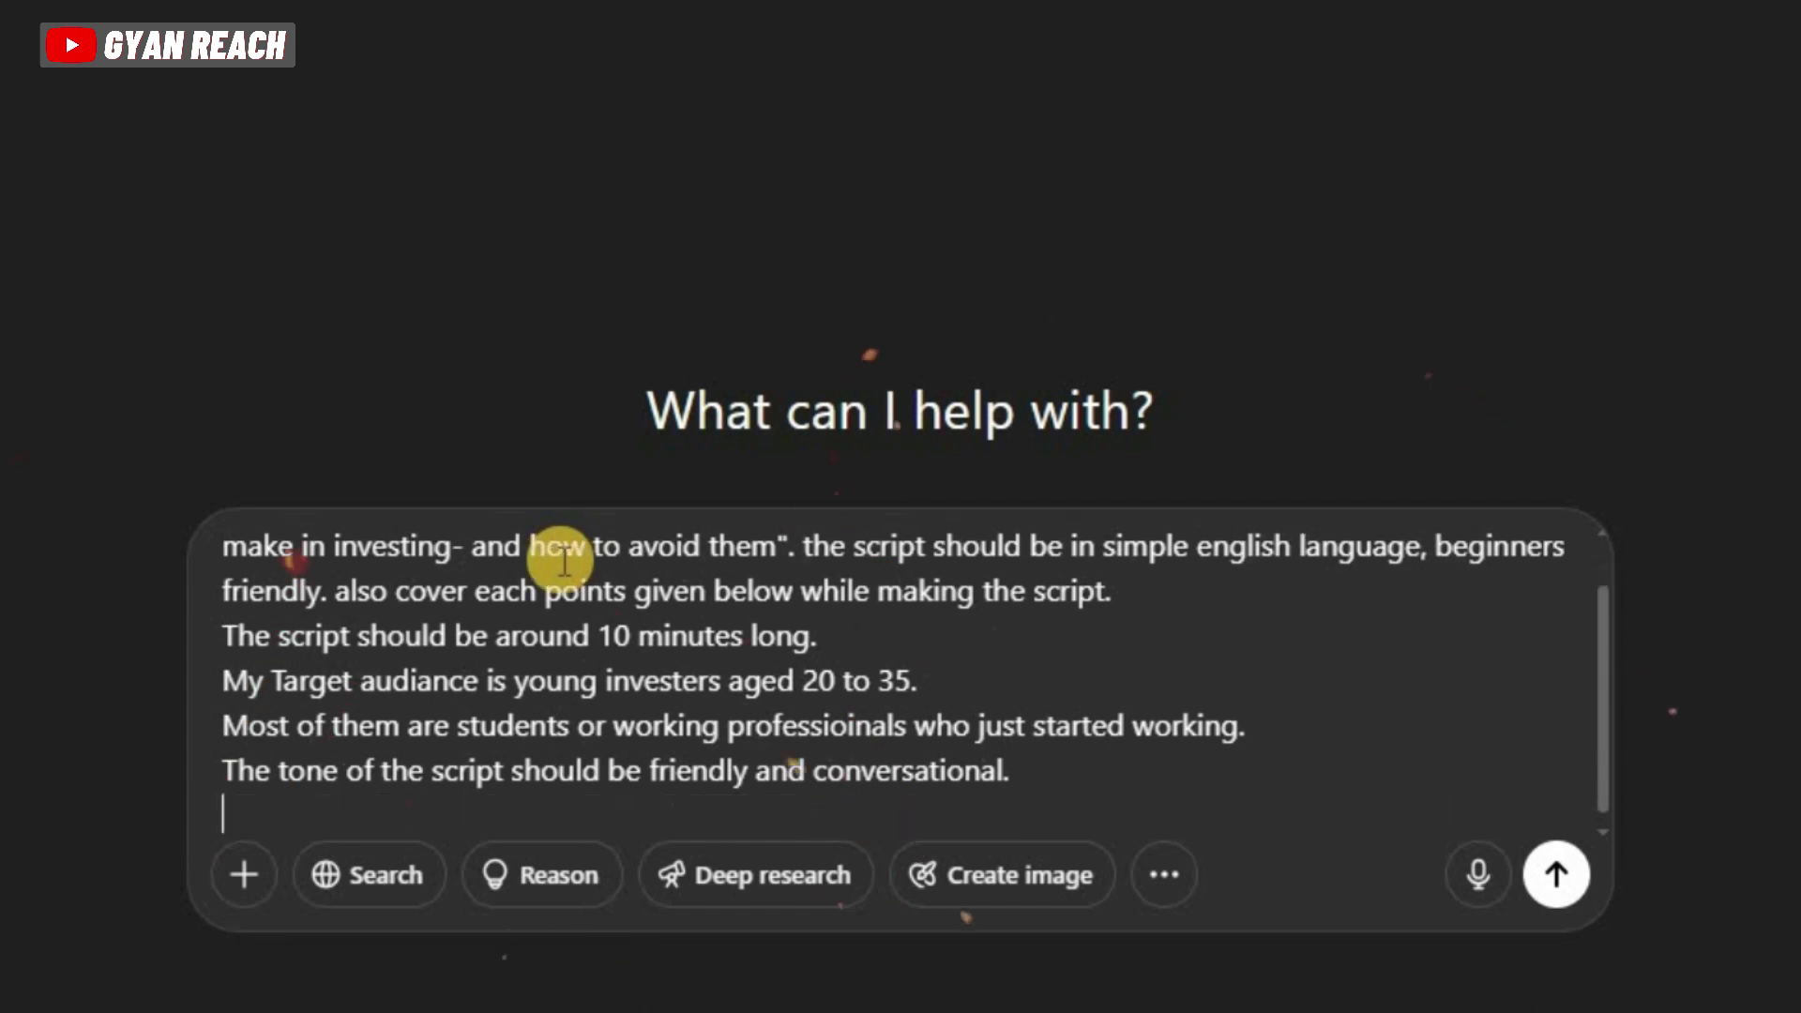
pyautogui.write('Try to include a small st')
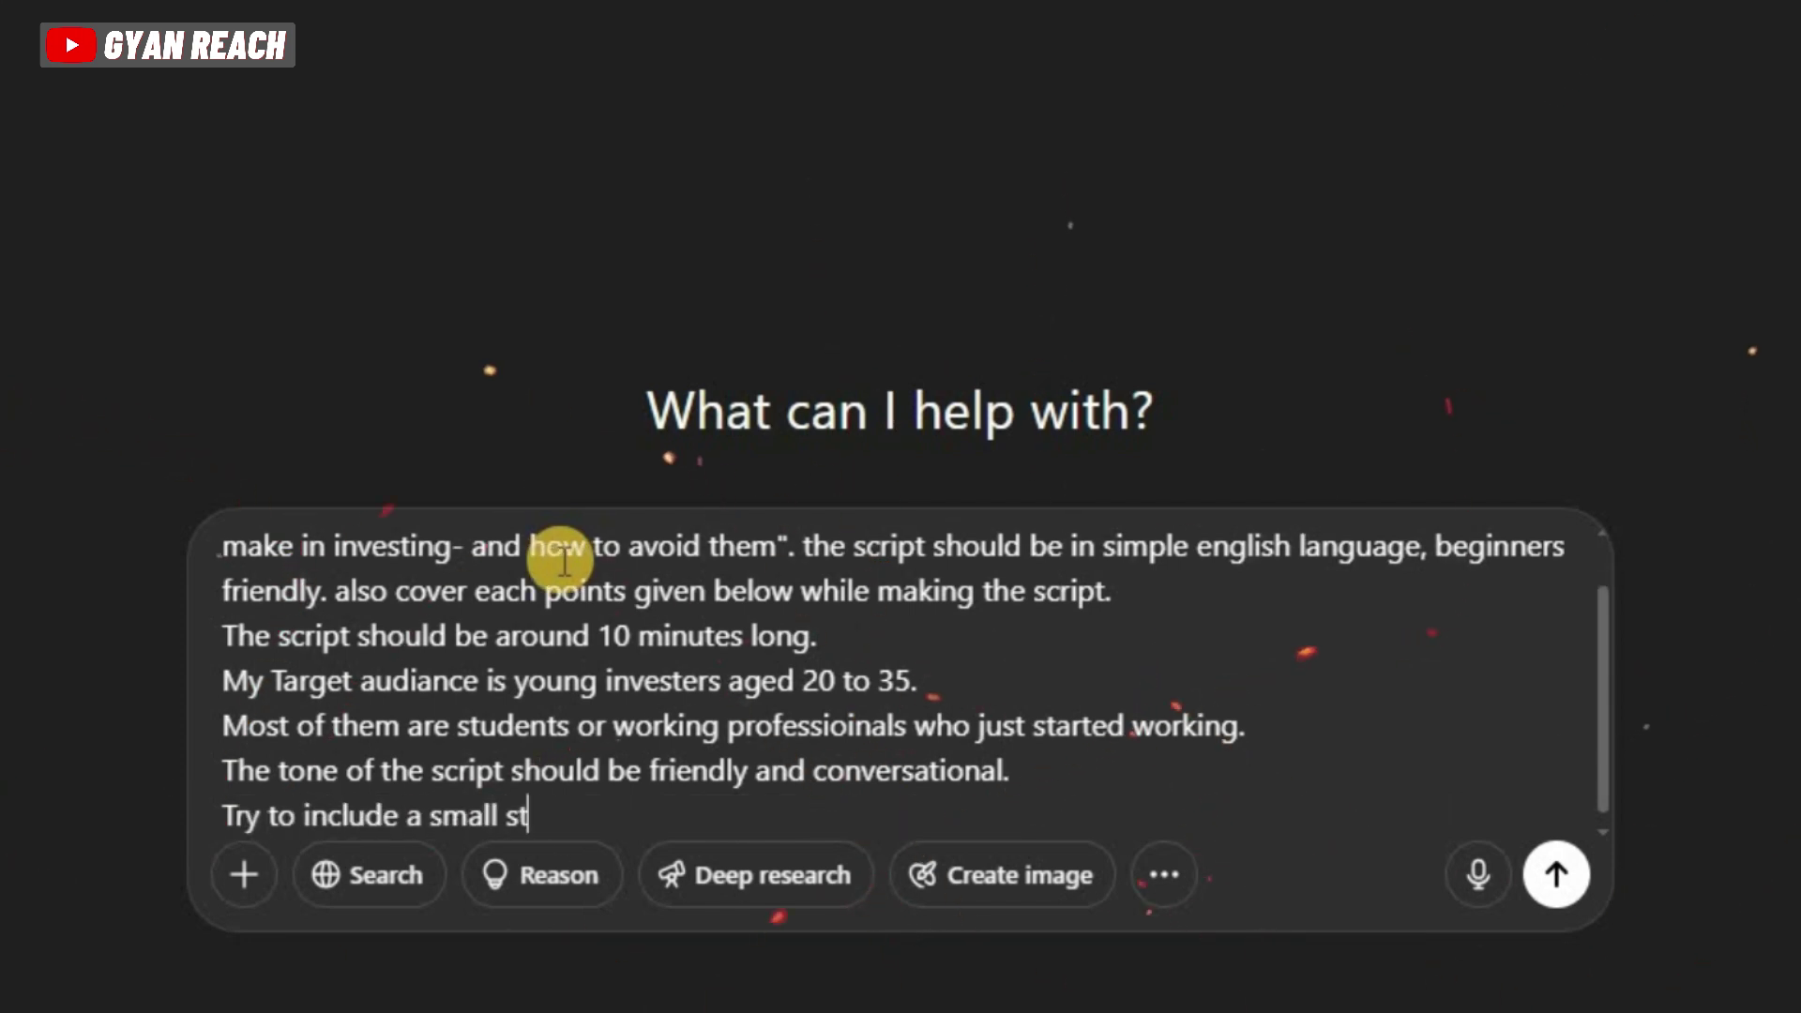
pyautogui.write('ory or real life example if possible')
pyautogui.press('BackSpace')
pyautogui.press('BackSpace')
pyautogui.press('BackSpace')
pyautogui.press('BackSpace')
pyautogui.press('BackSpace')
pyautogui.press('BackSpace')
pyautogui.press('BackSpace')
pyautogui.press('BackSpace')
pyautogui.press('BackSpace')
pyautogui.press('BackSpace')
pyautogui.press('BackSpace')
pyautogui.press('BackSpace')
pyautogui.press('BackSpace')
pyautogui.write('or you can go with ')
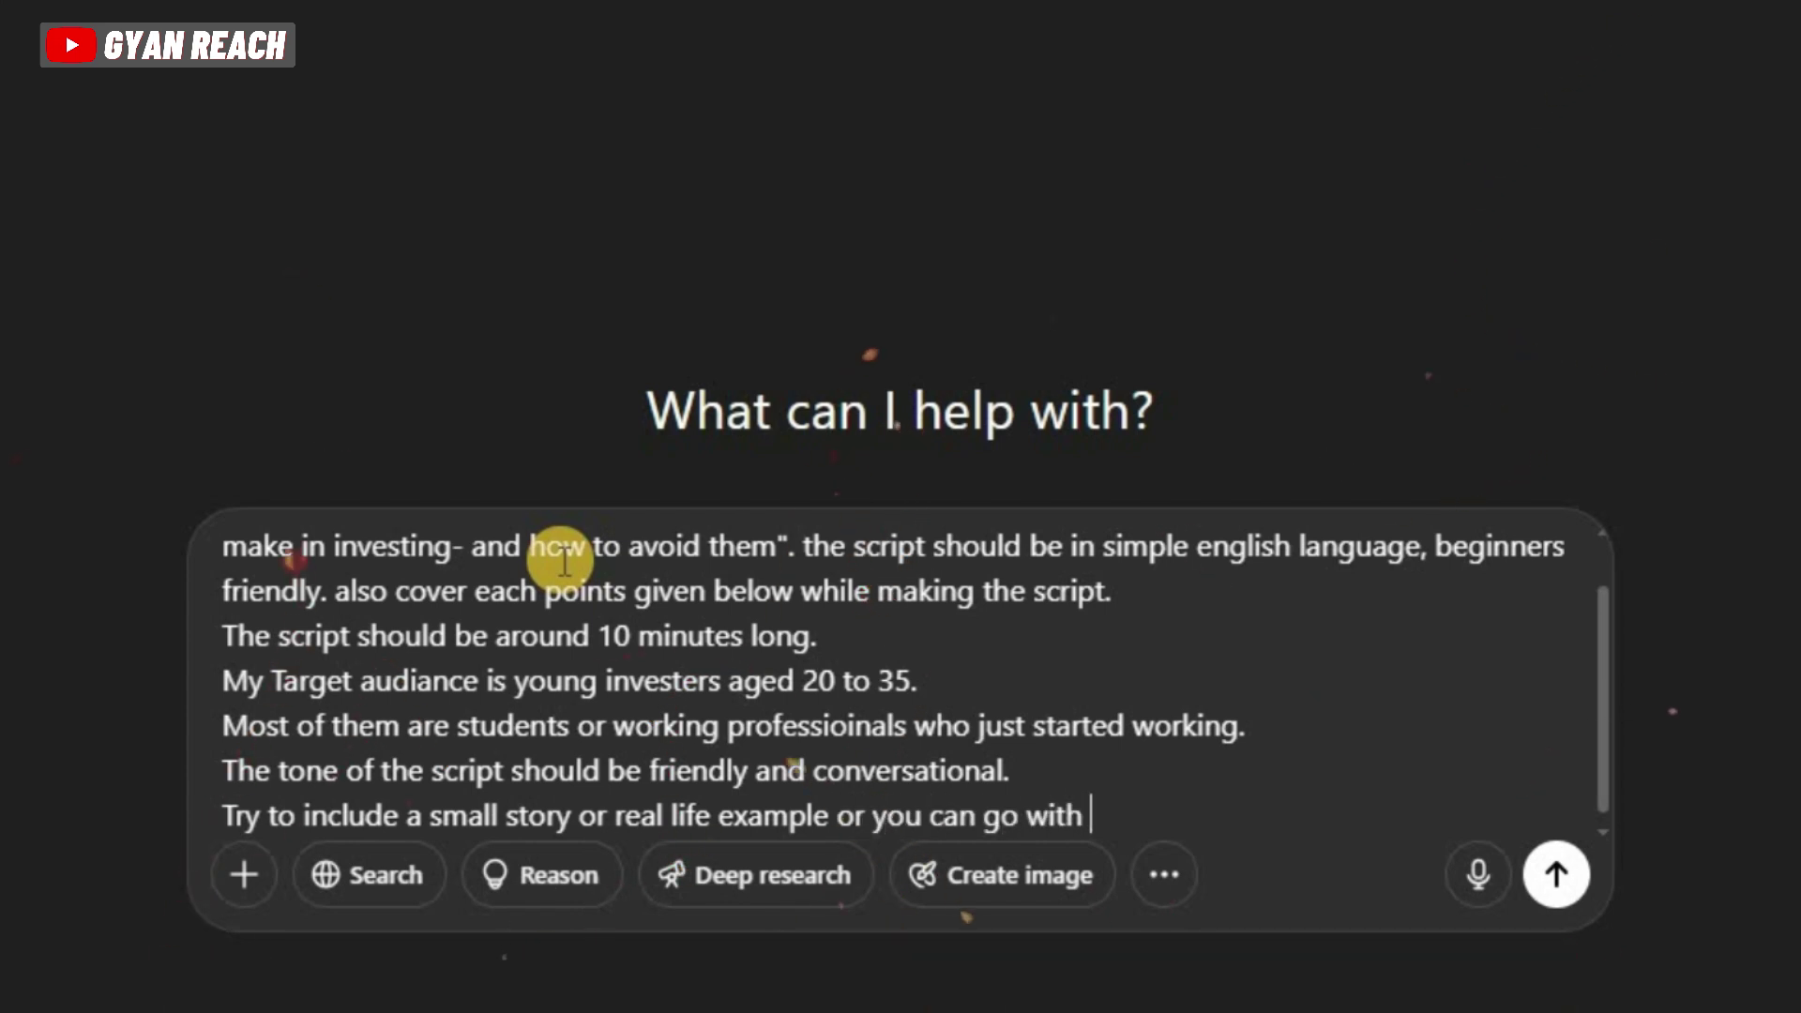
pyautogui.write('PAS Framework if possible')
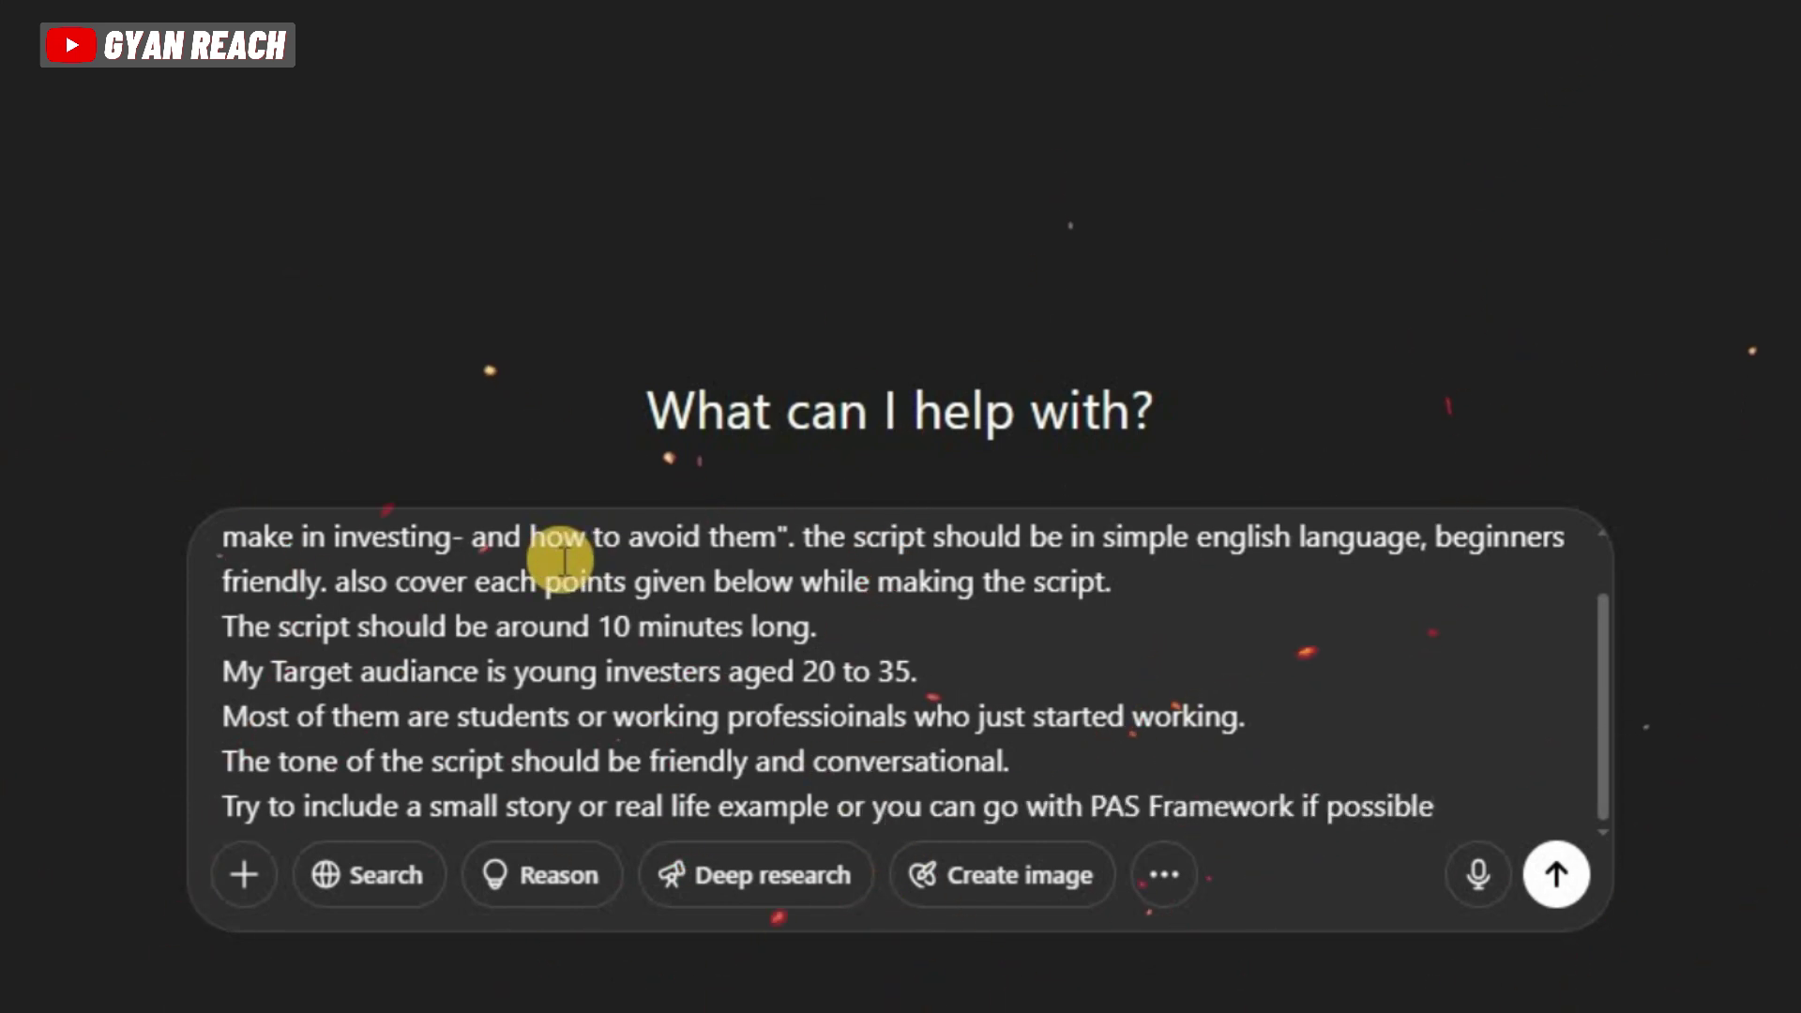
pyautogui.write('.')
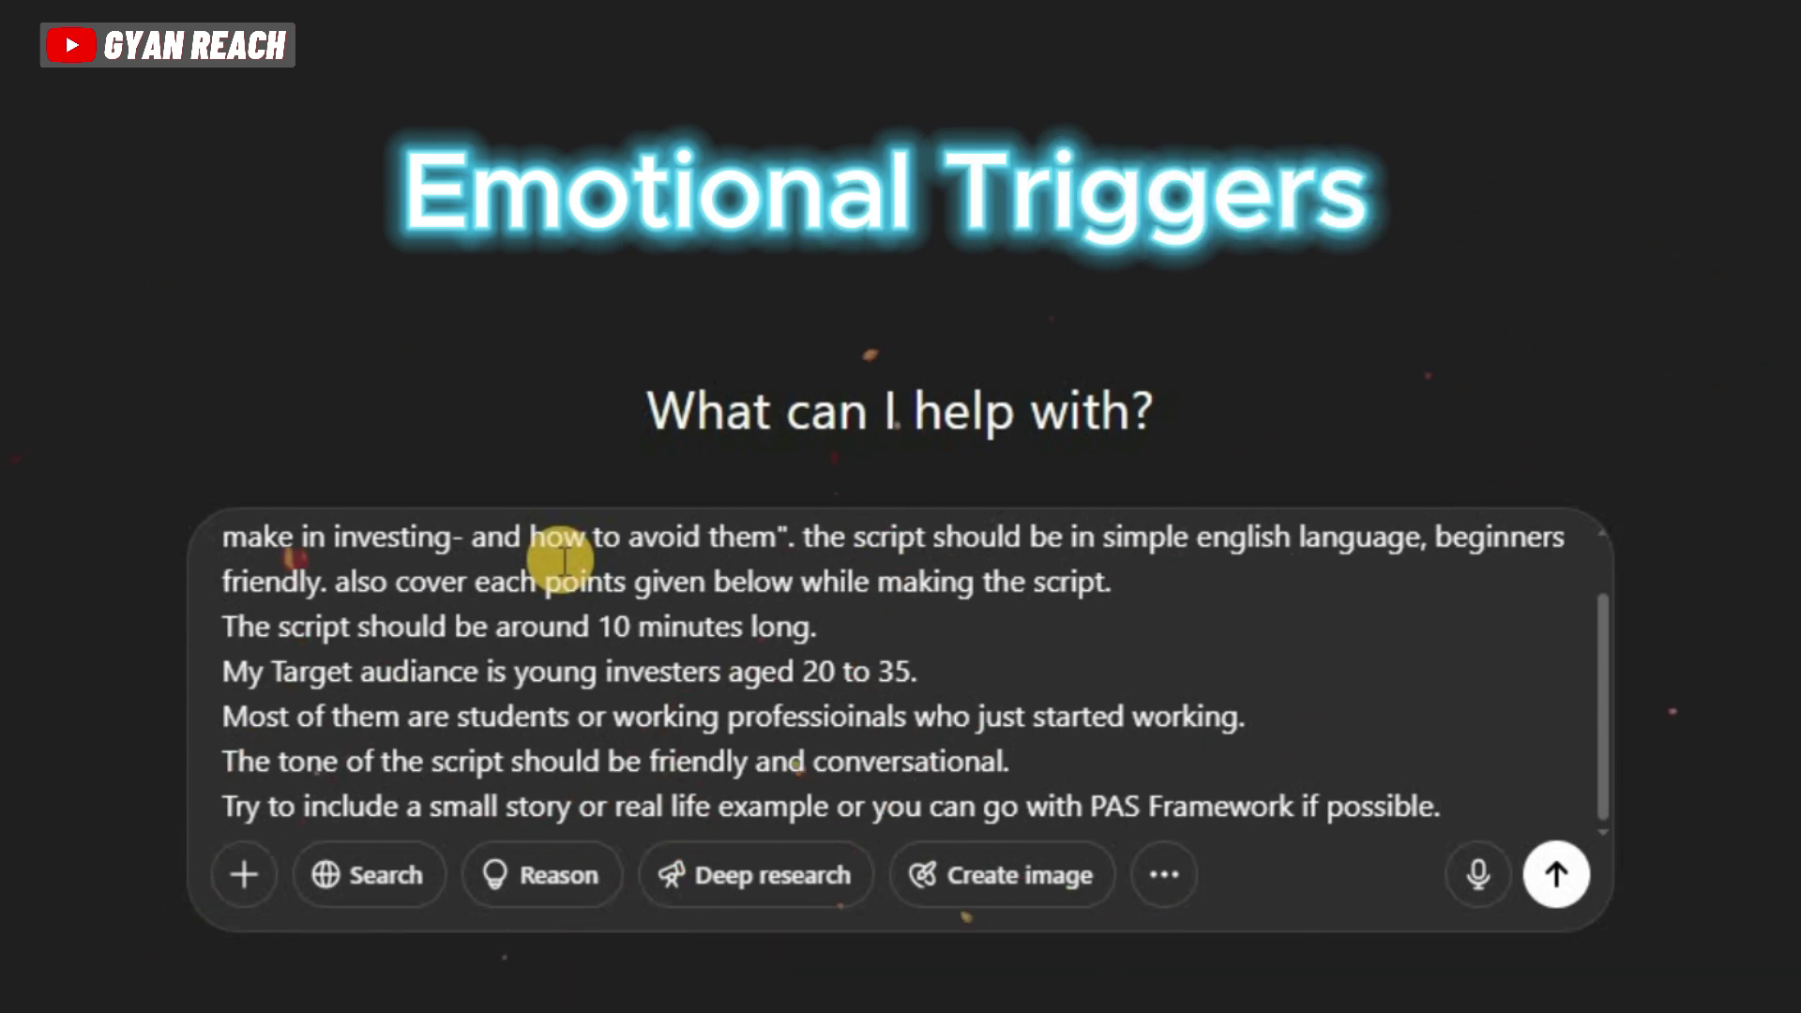
pyautogui.press('BackSpace')
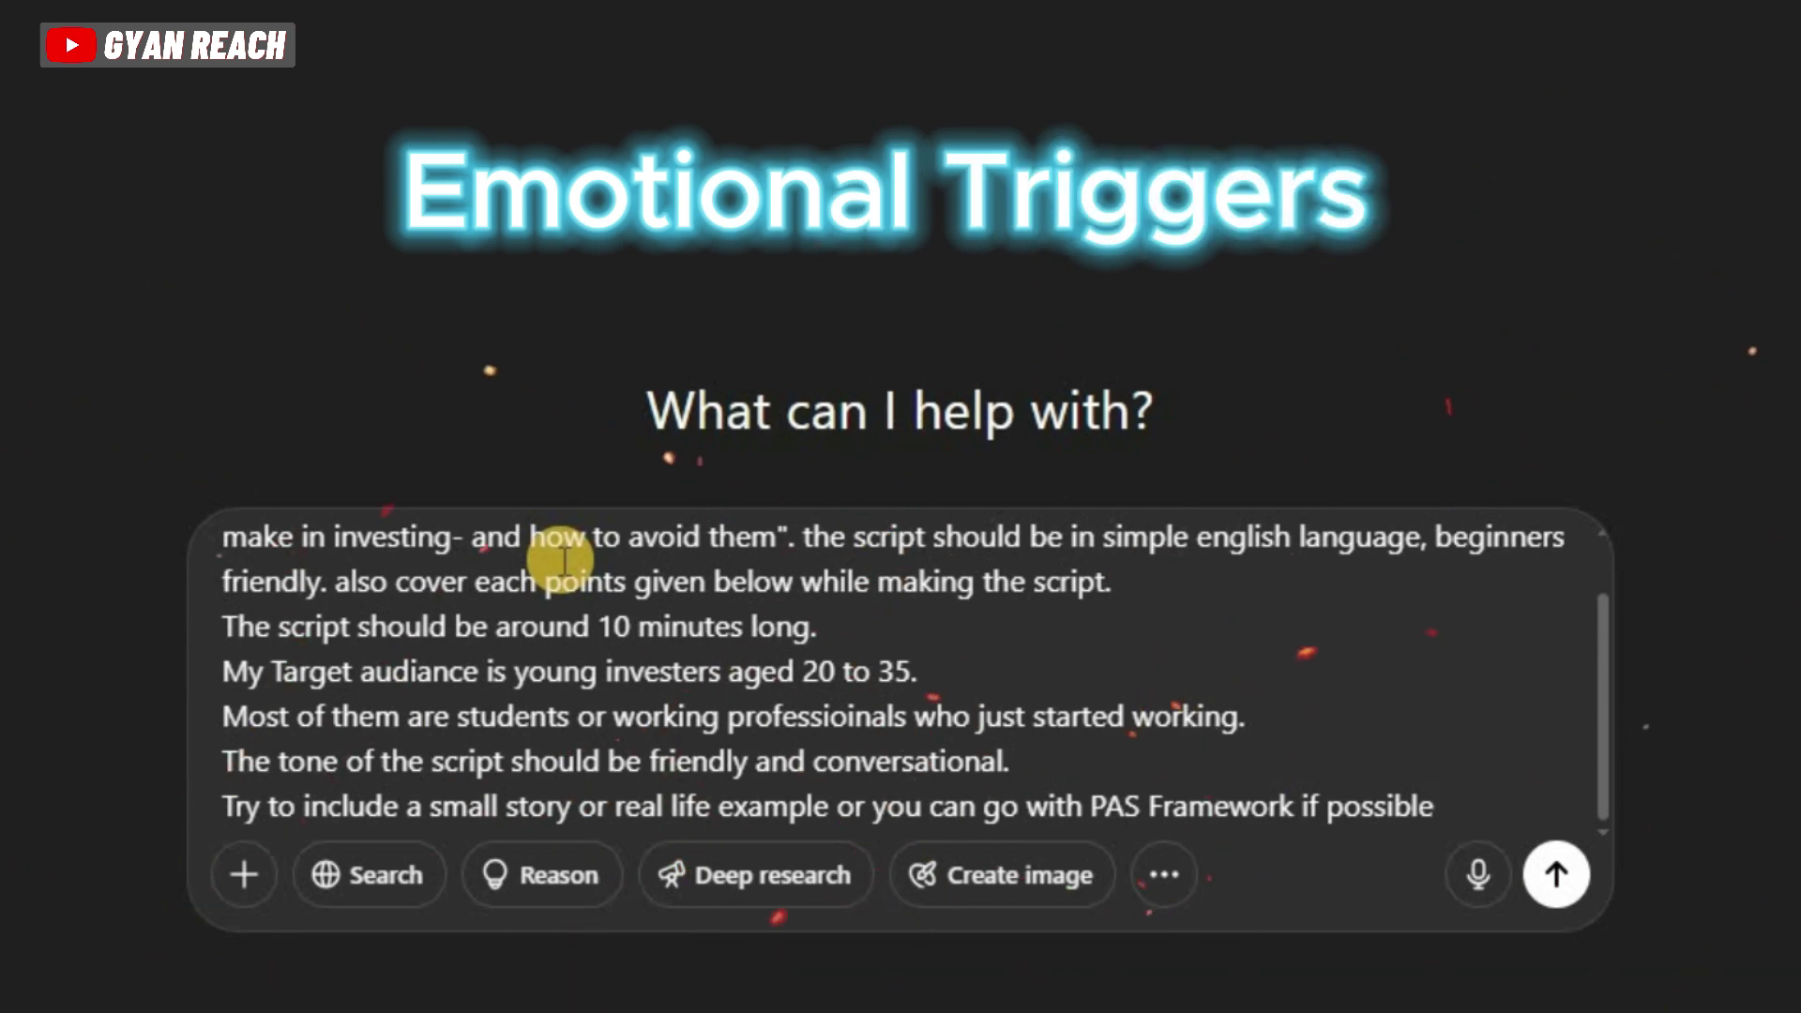
pyautogui.write('.')
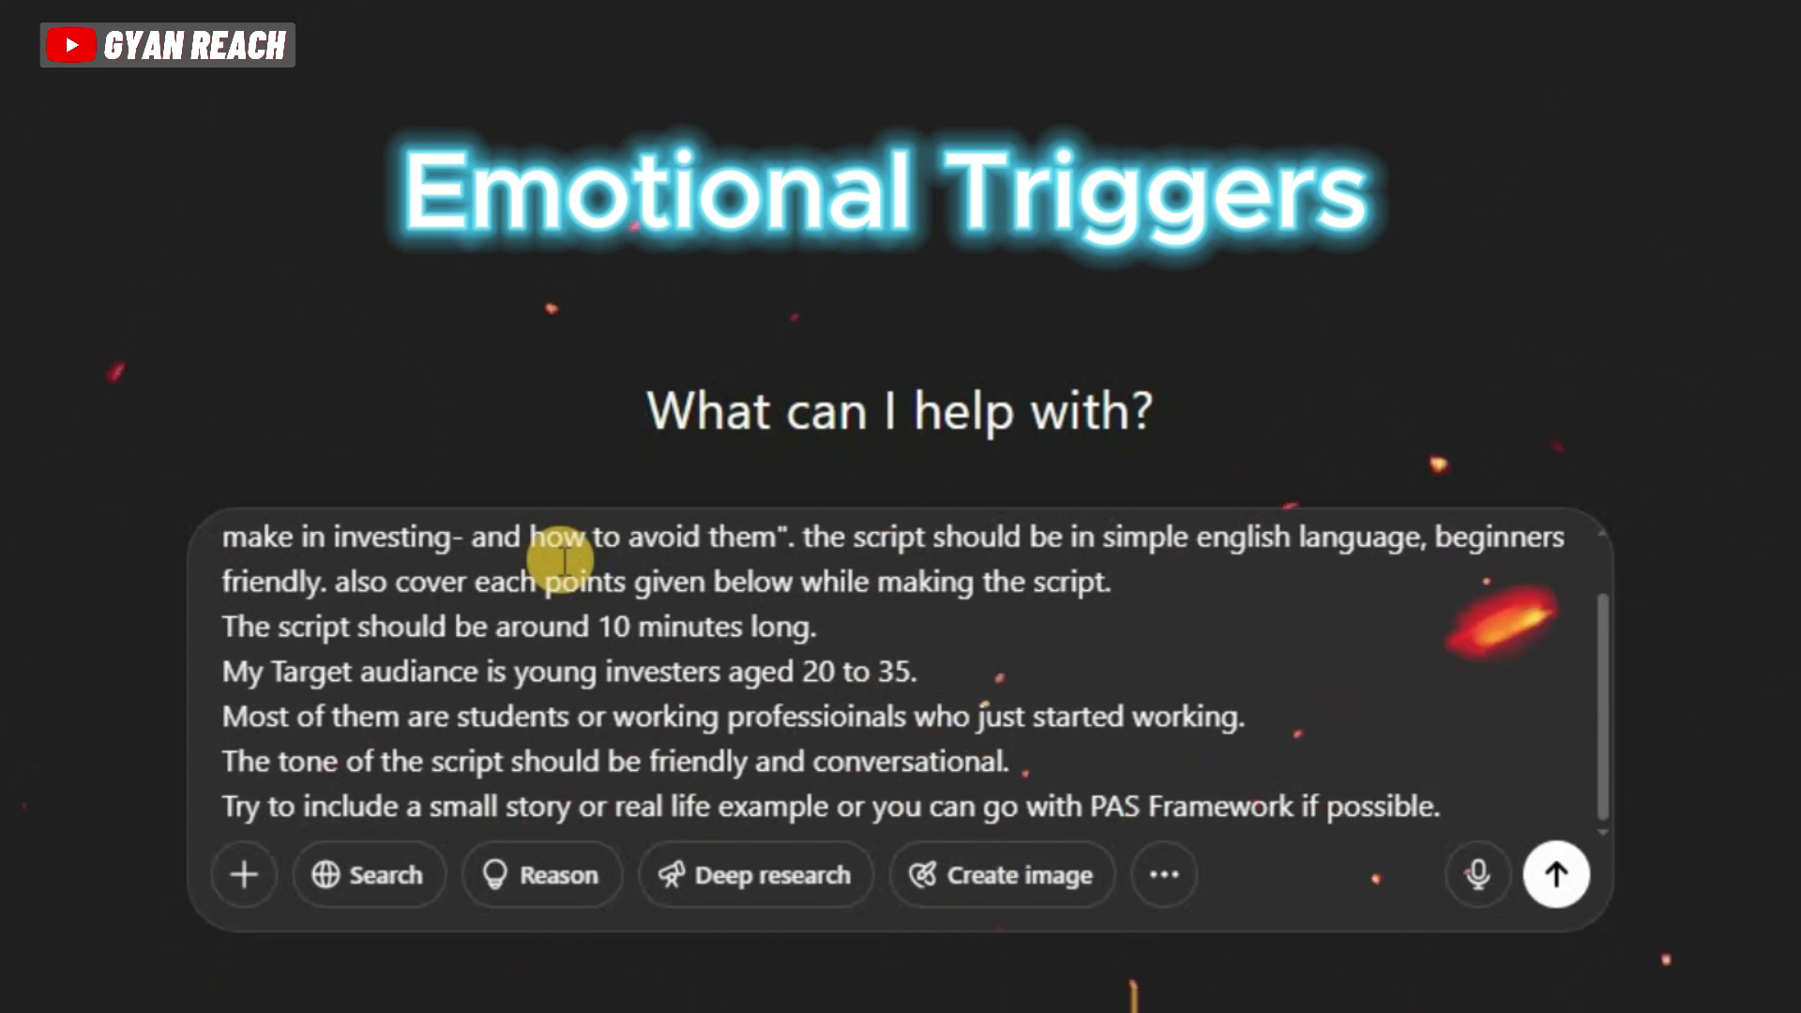
# Add a prompt line asking for an emotional angle, like financial freedom and helping parents
pyautogui.hotkey('shift', 'Return')
pyautogui.write('Add an emotional angle- like fiancial freedom,')
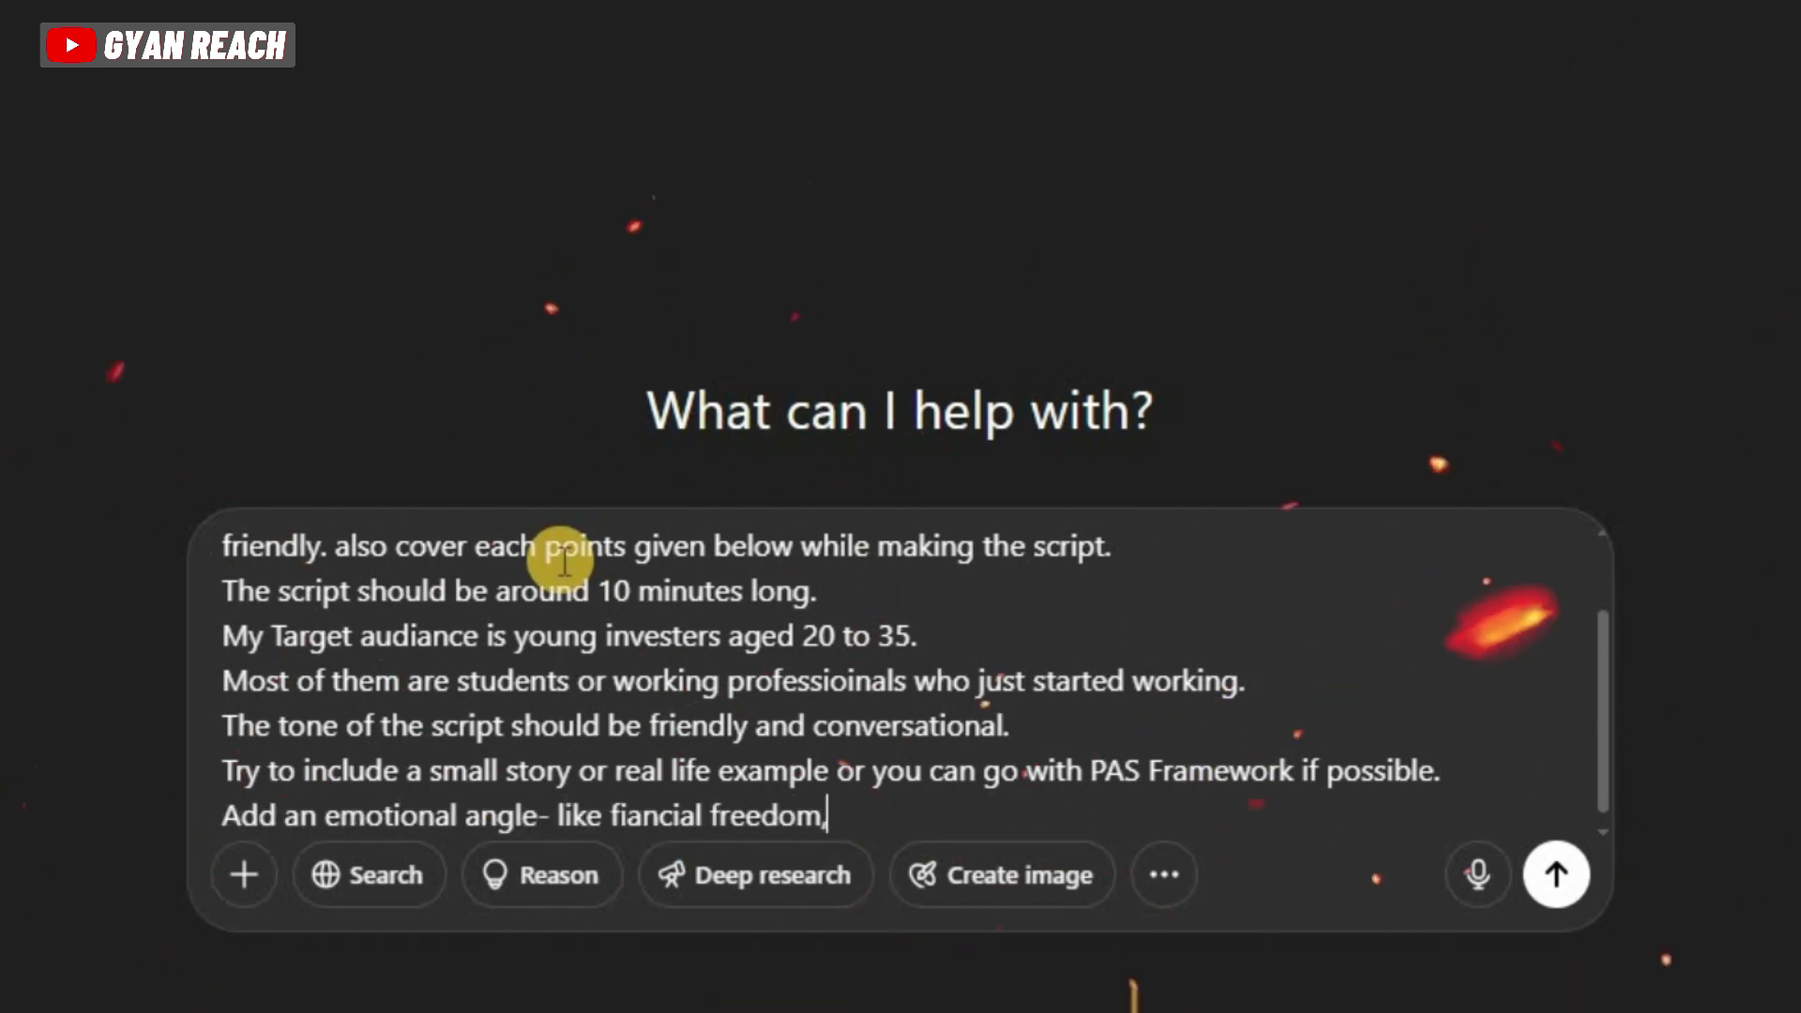
pyautogui.write(' helping parents.')
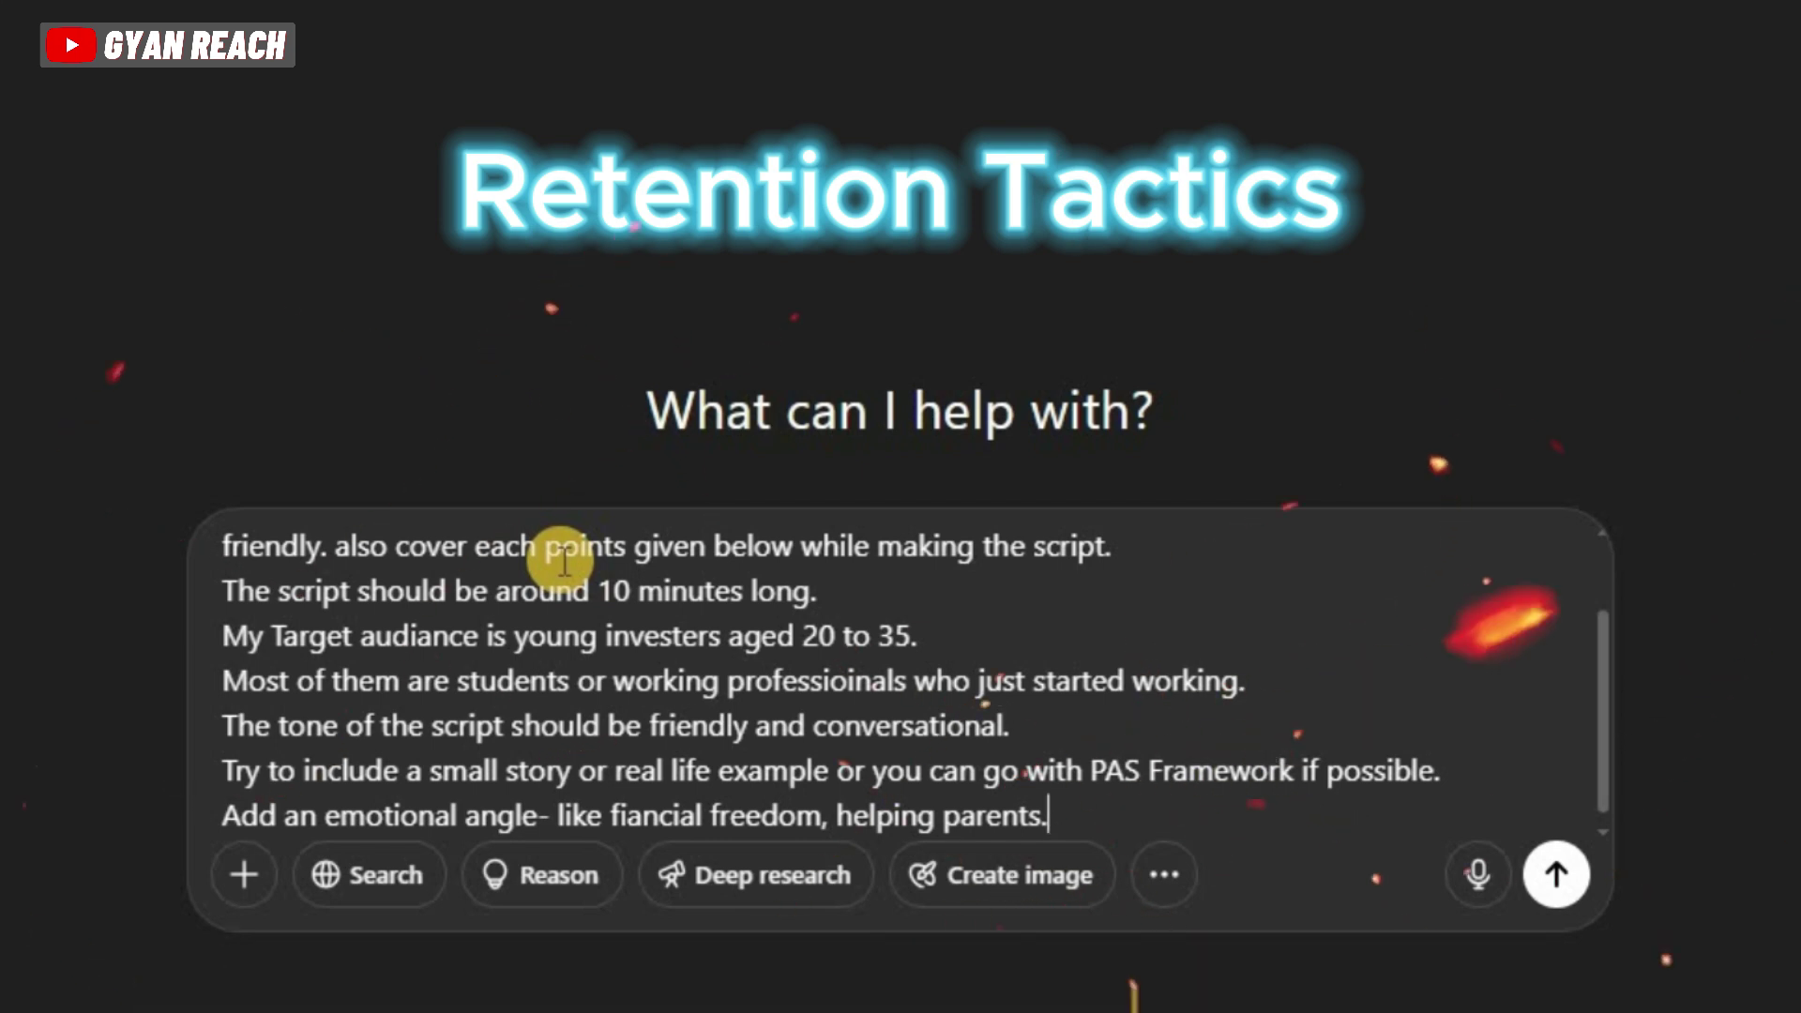
# Add a prompt line asking to include something engaging every 30-40 seconds
pyautogui.hotkey('shift', 'Return')
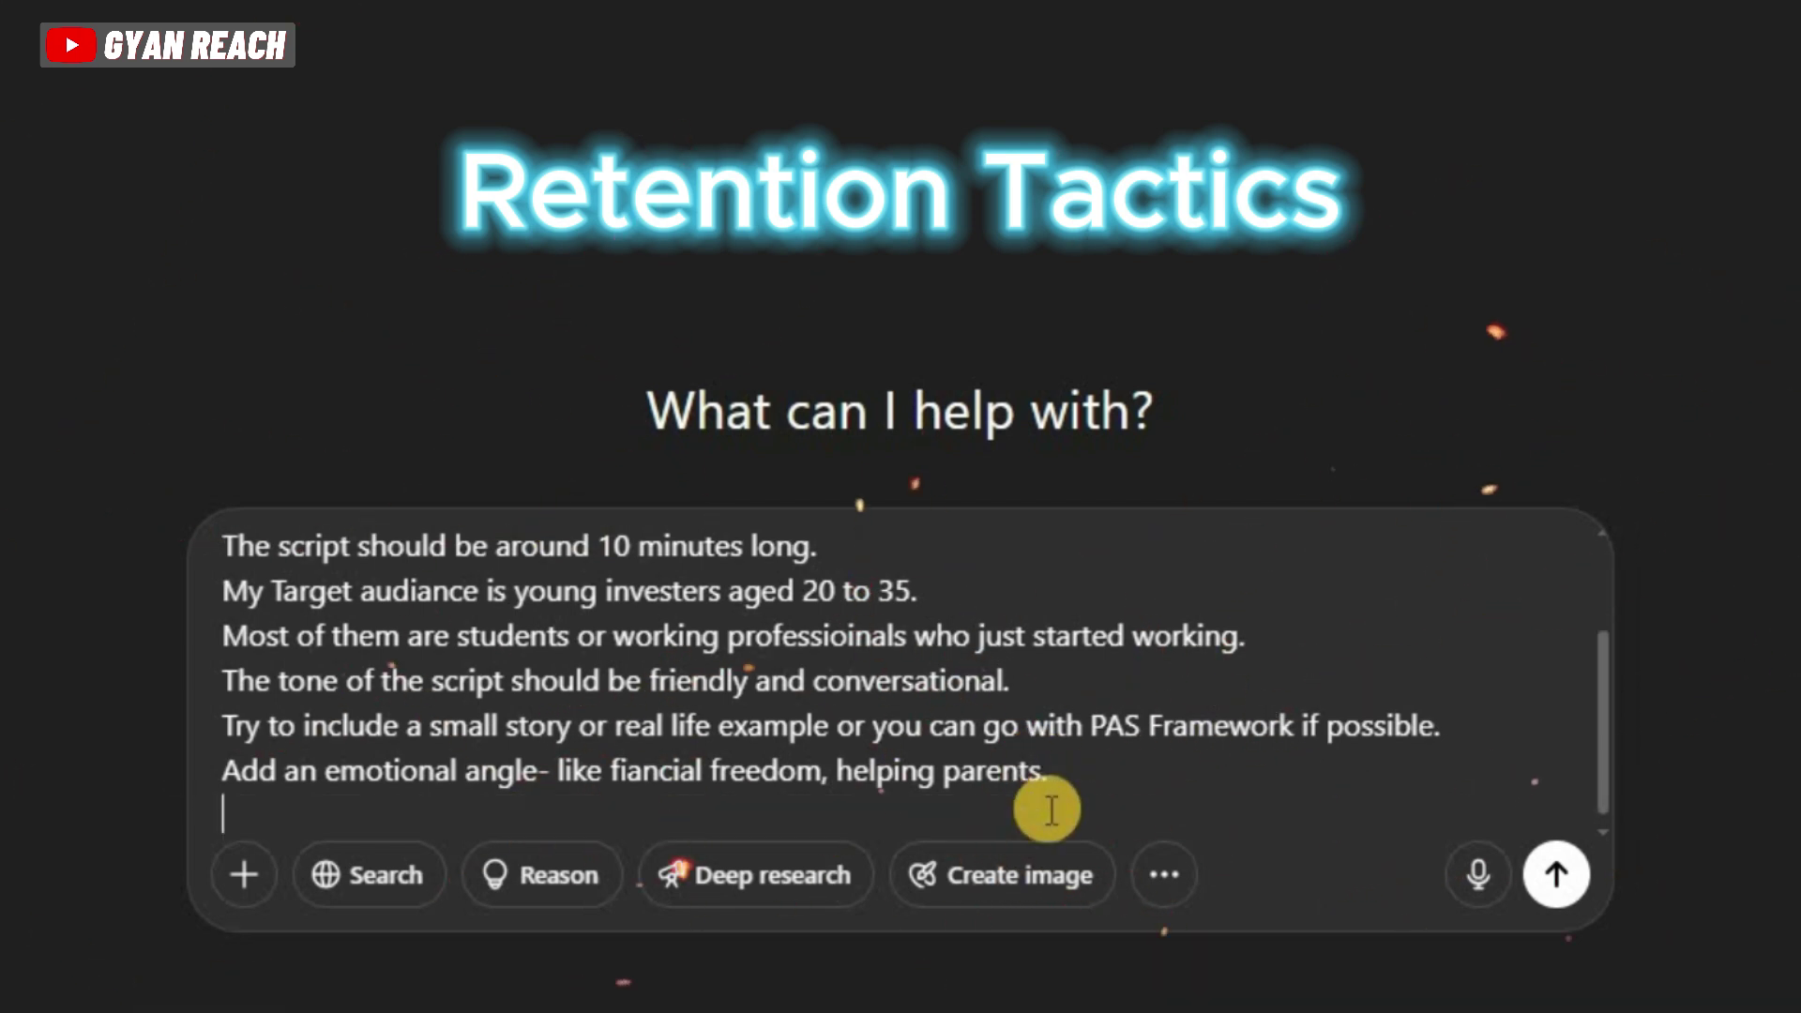
pyautogui.write('Include Somet')
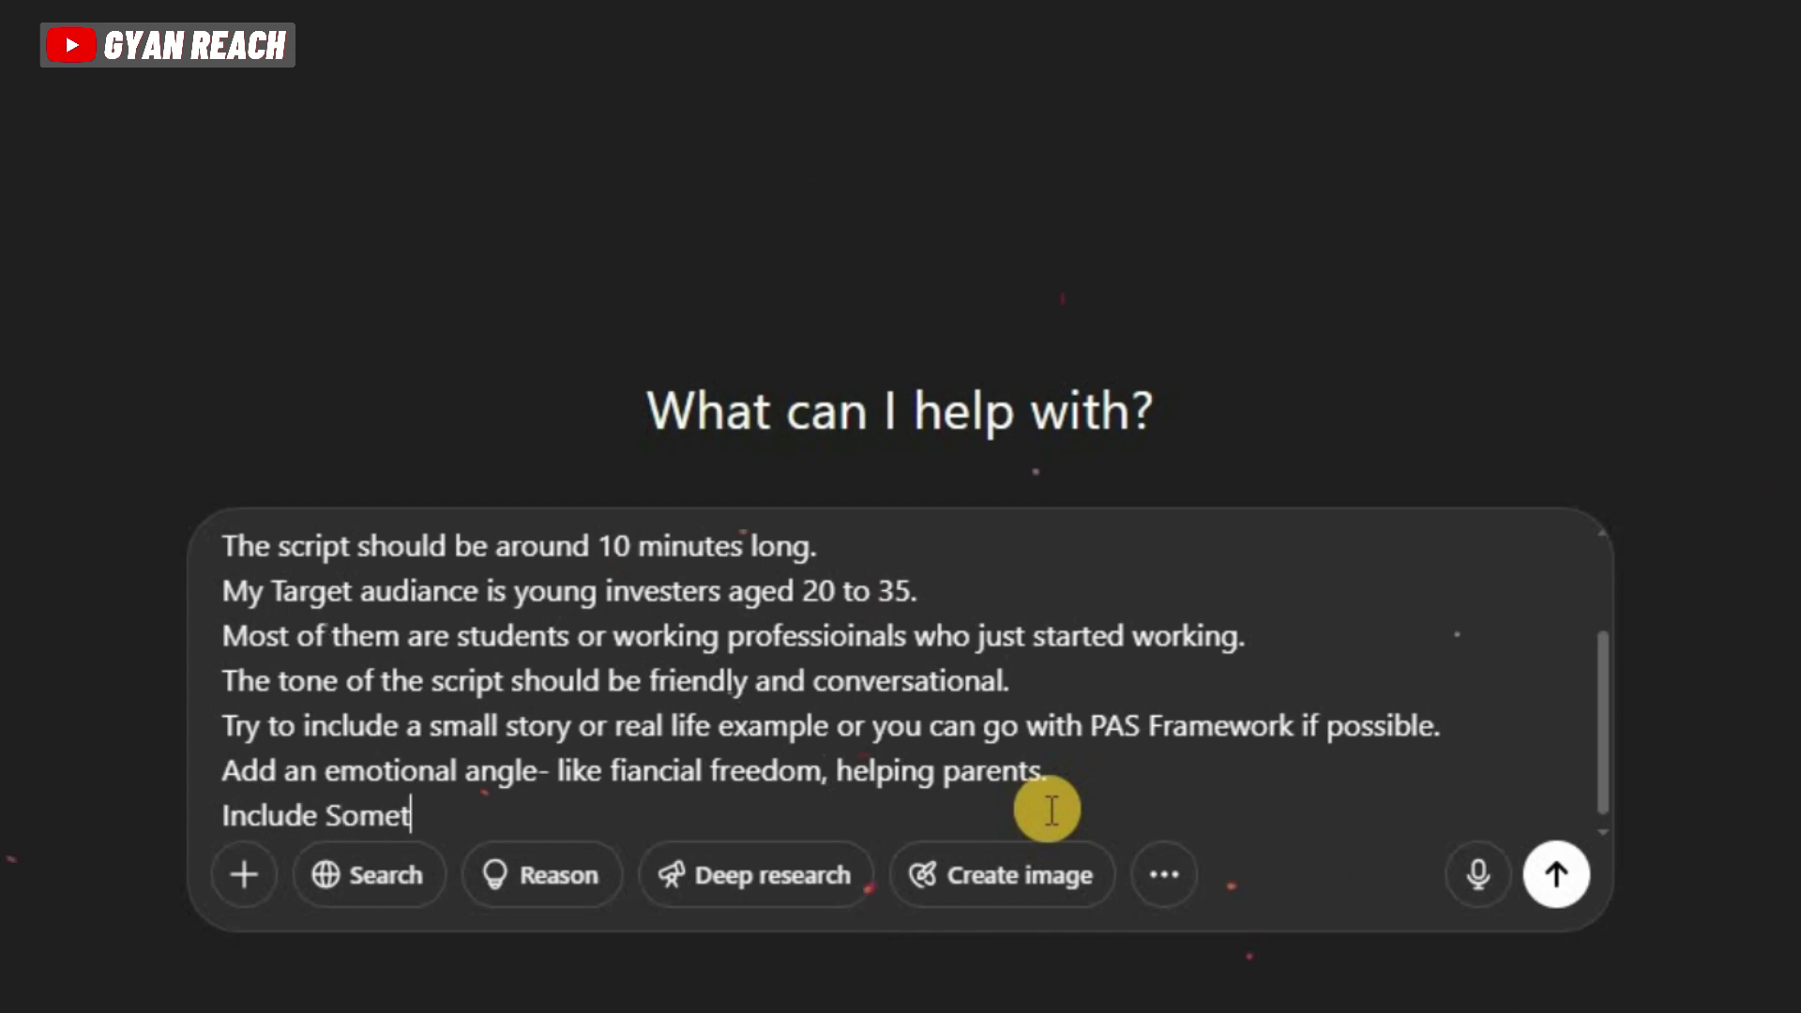
pyautogui.write('hing engaging every 30-40 seconds.')
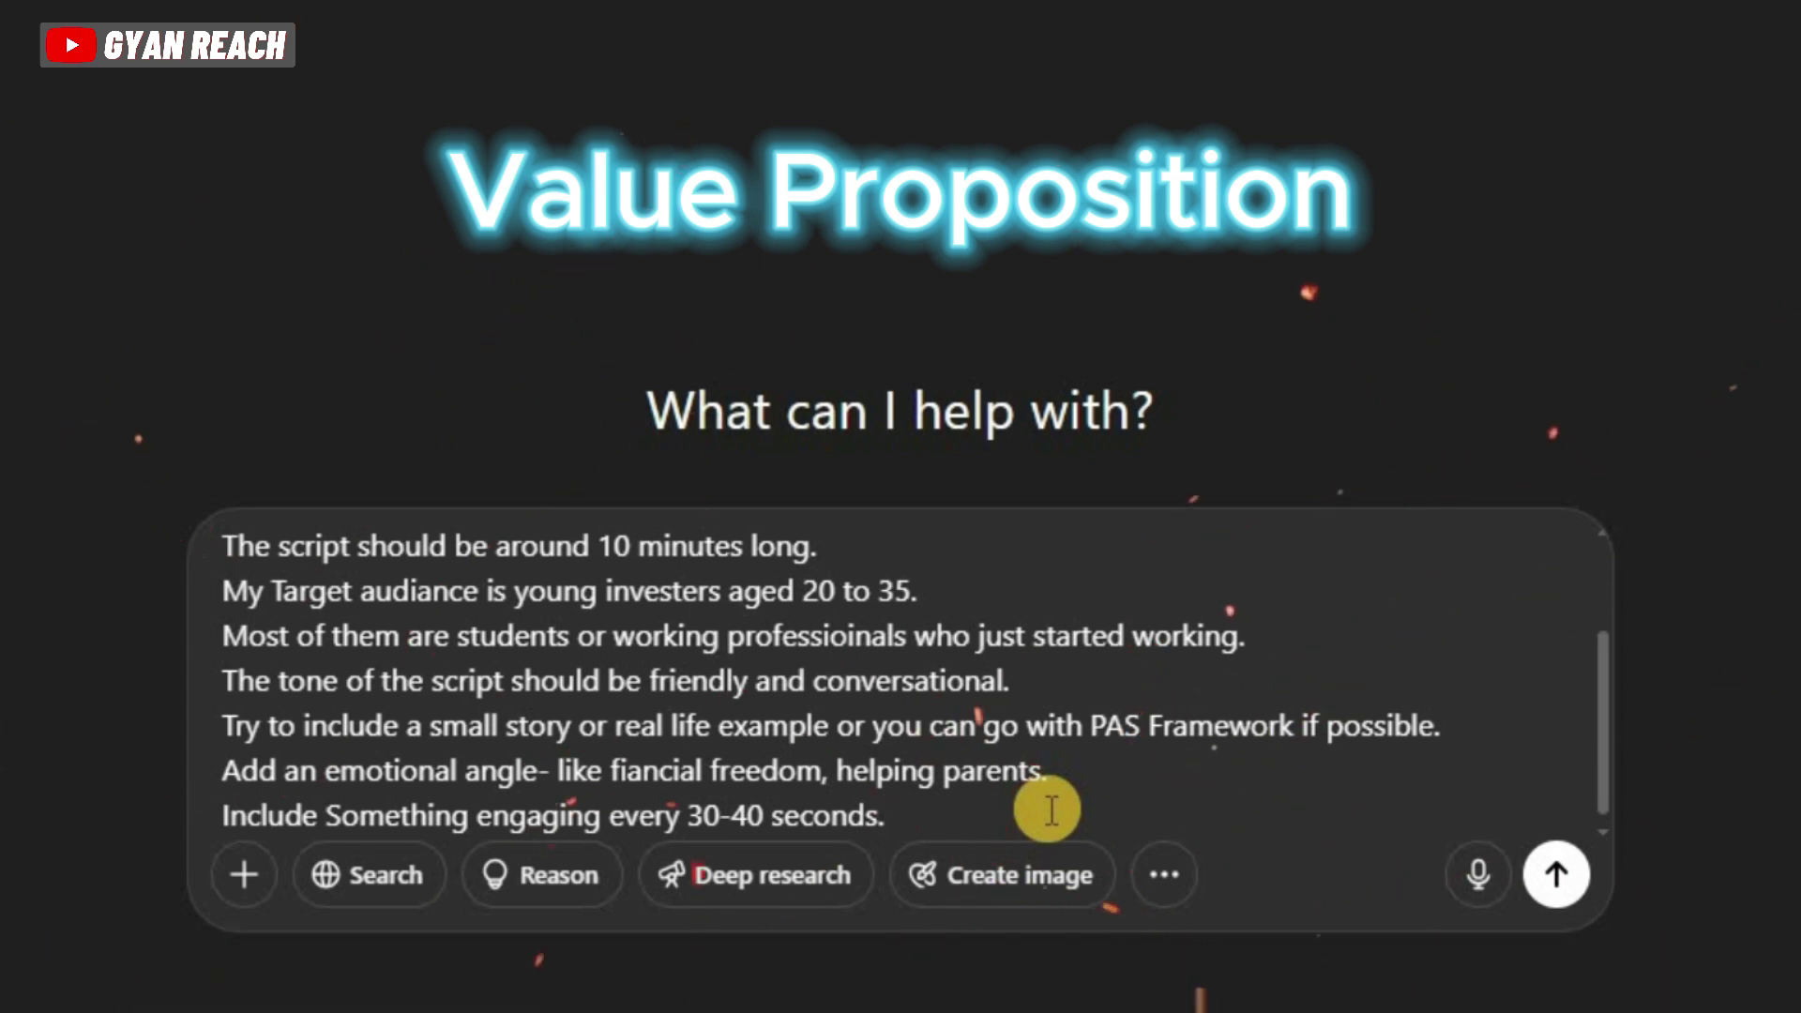
# Add a prompt line saying the viewers should clearly understand the mistakes that they have to avoid
pyautogui.hotkey('shift', 'Return')
pyautogui.write('Th')
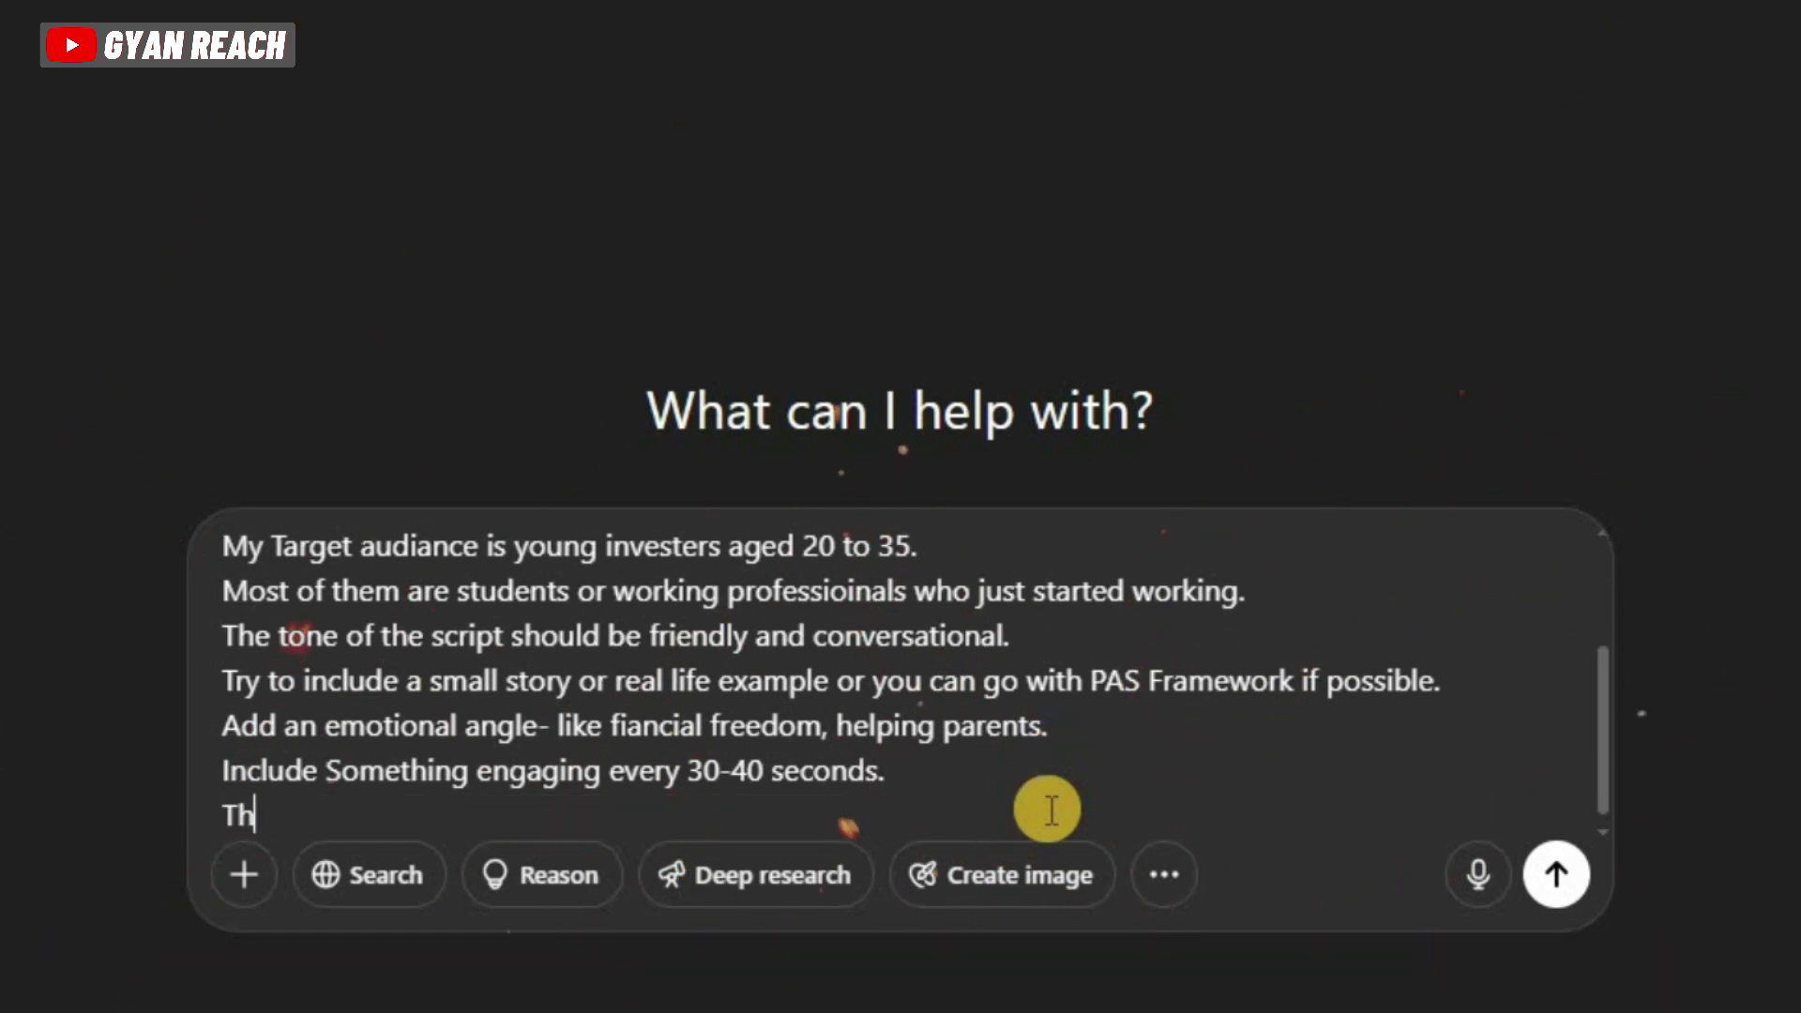
pyautogui.write('e Viewers')
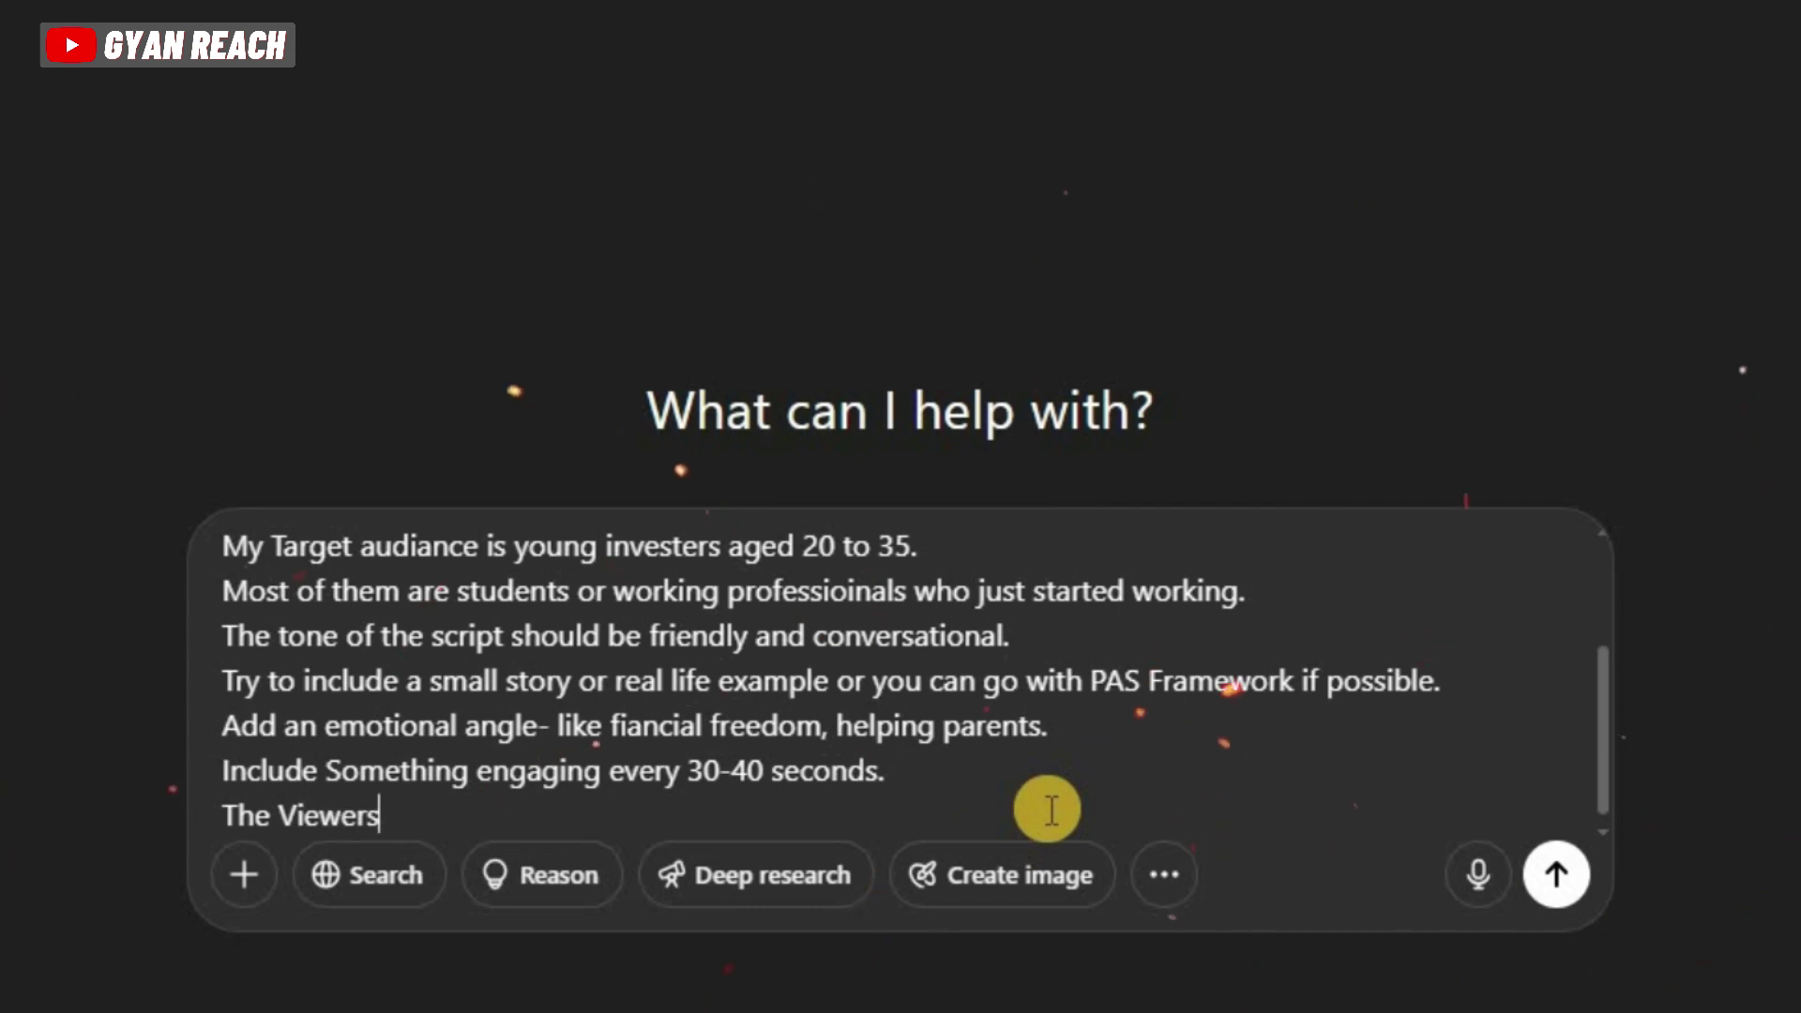
pyautogui.write(' should clearly understand the mistakes that they have to avoid')
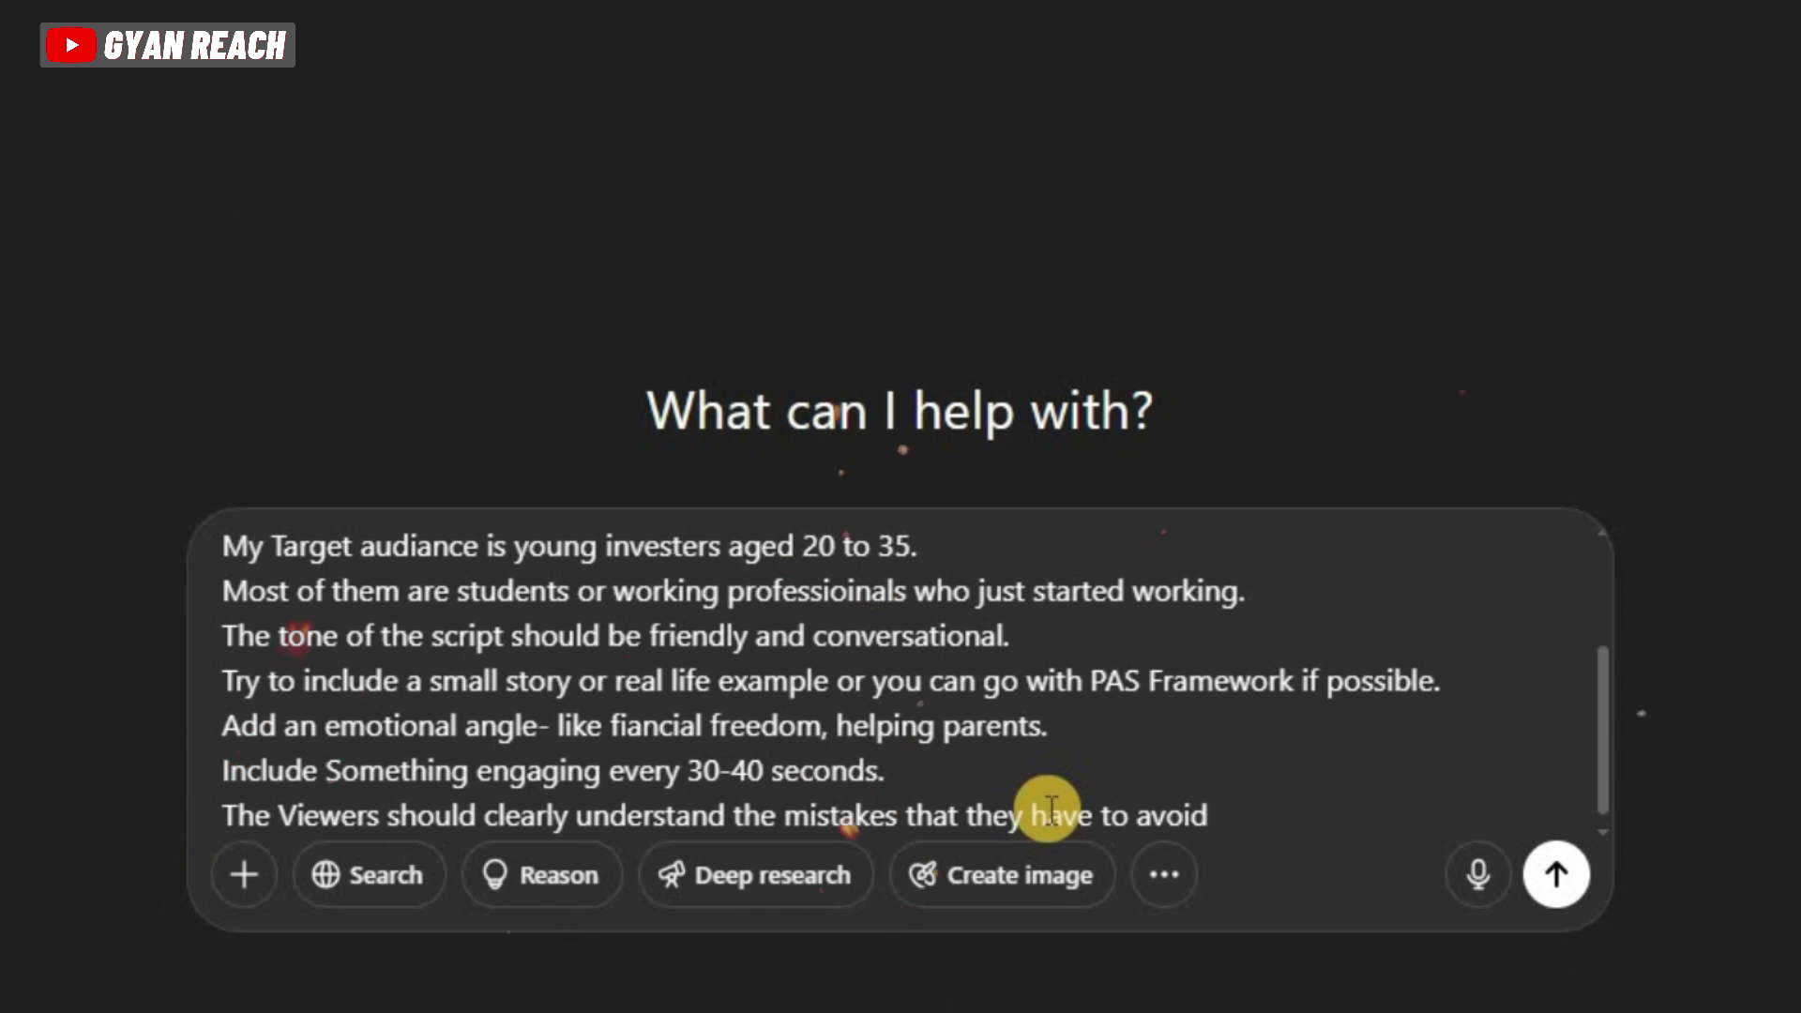
pyautogui.write('.')
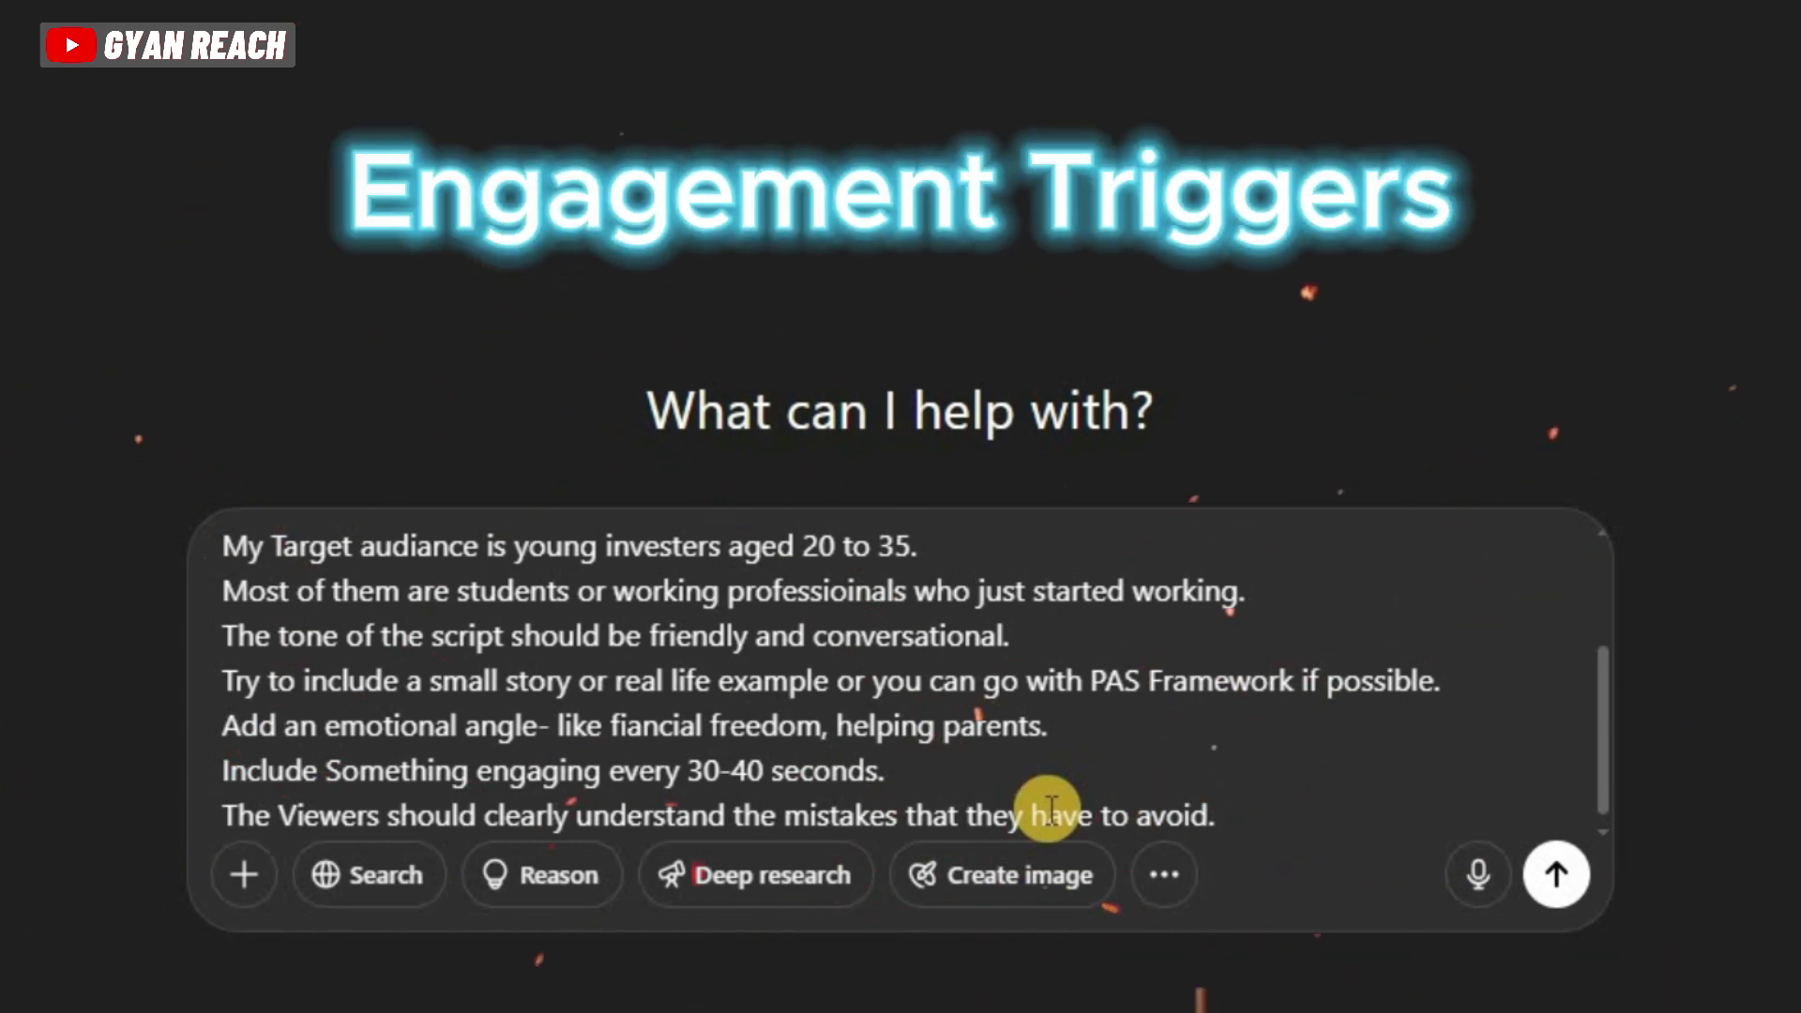
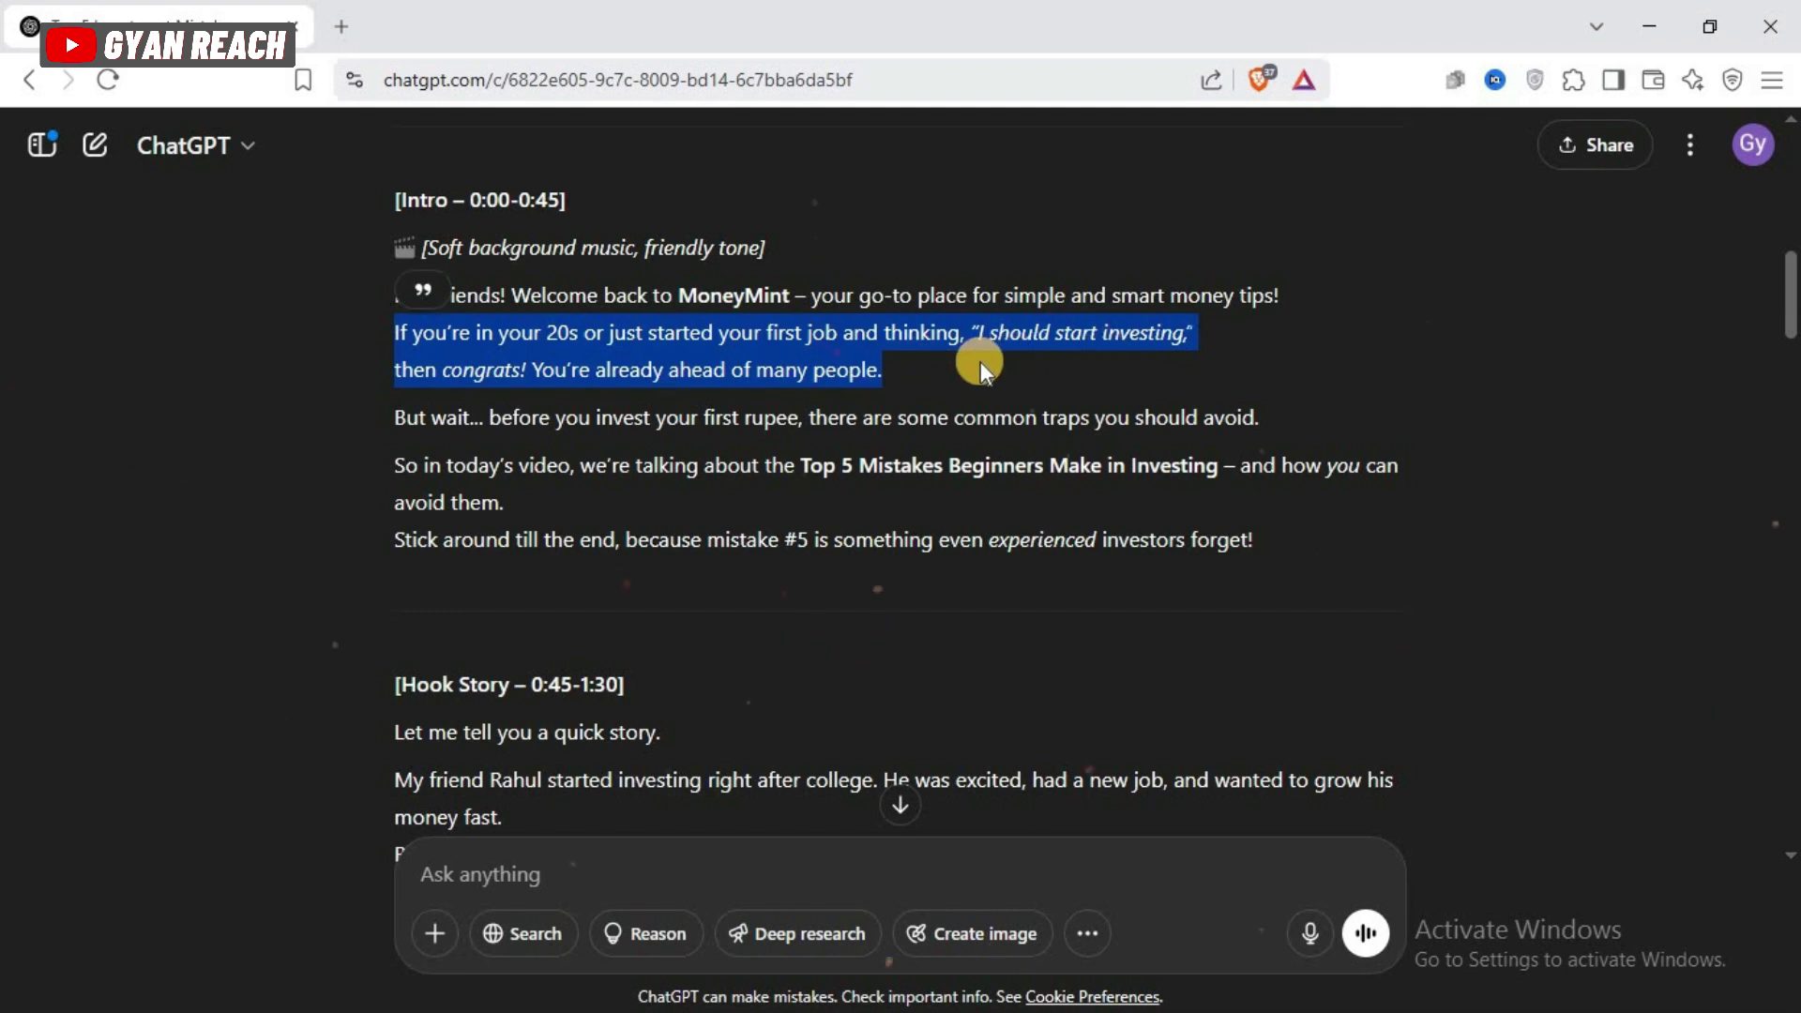
# Look through the generated script from the intro to the call to action at its end
pyautogui.scroll(-4, 1757, 349)
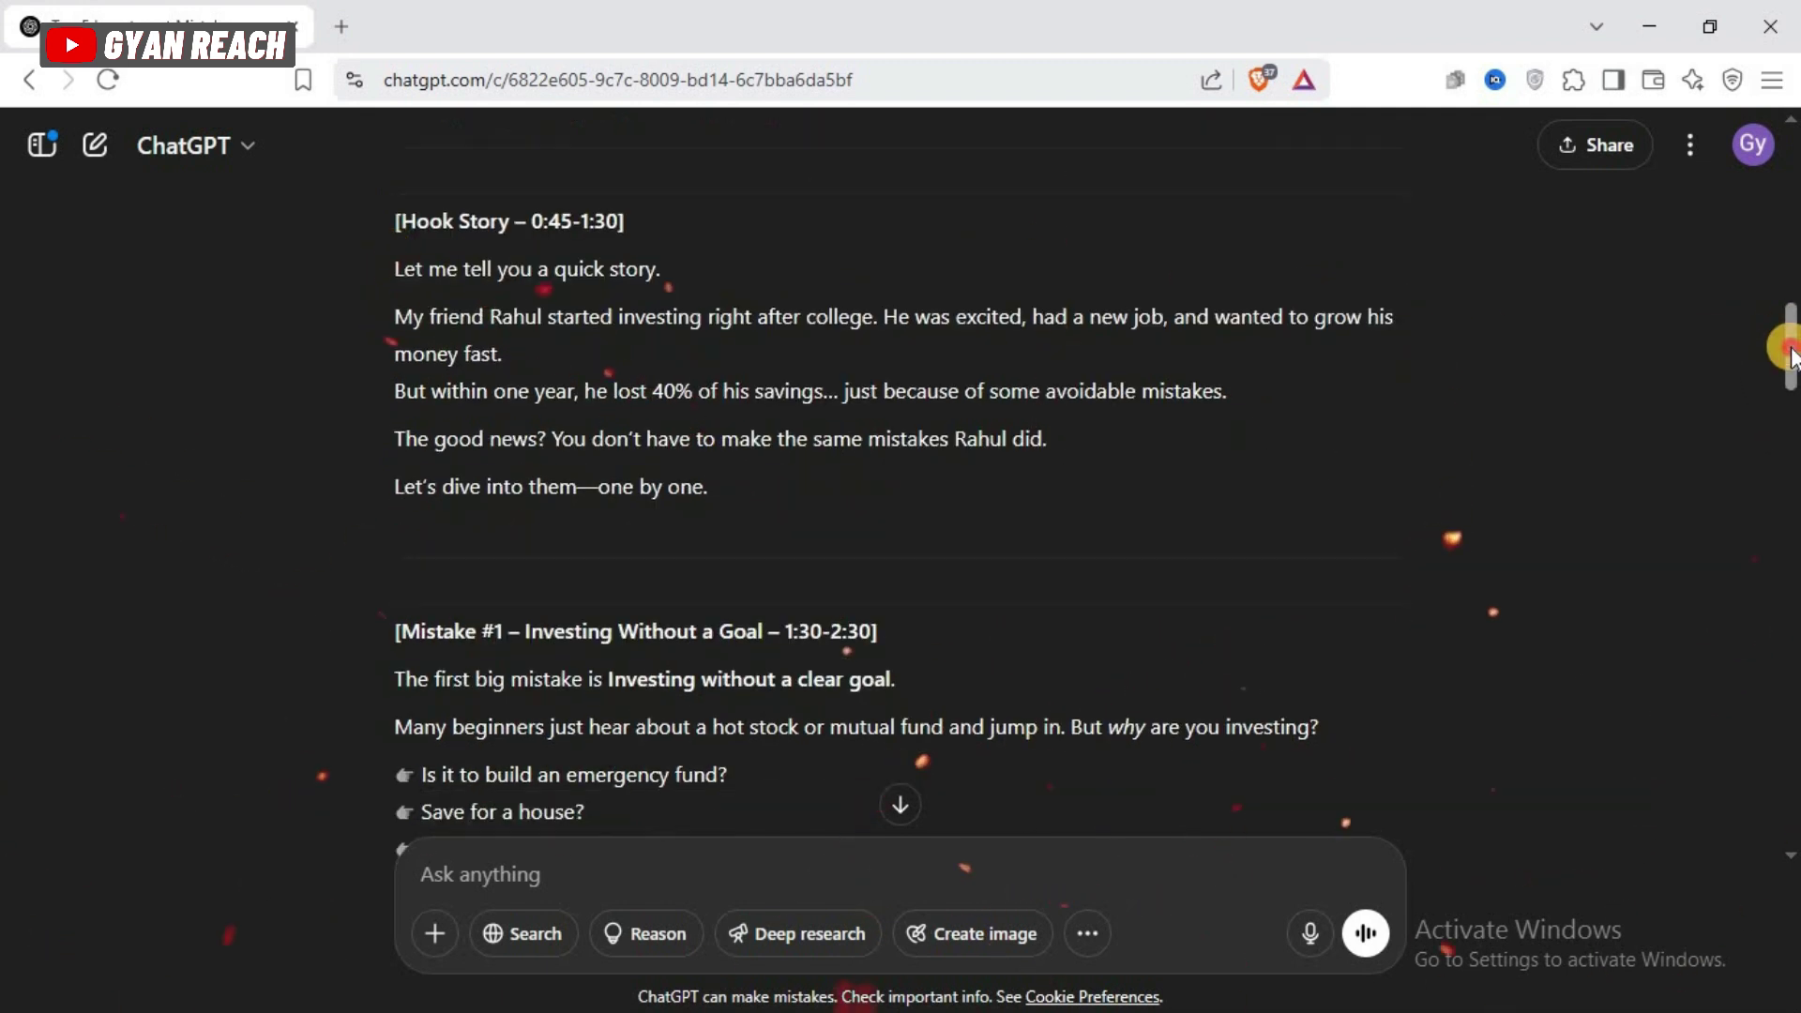
pyautogui.moveTo(1788, 373); pyautogui.dragTo(1792, 778)
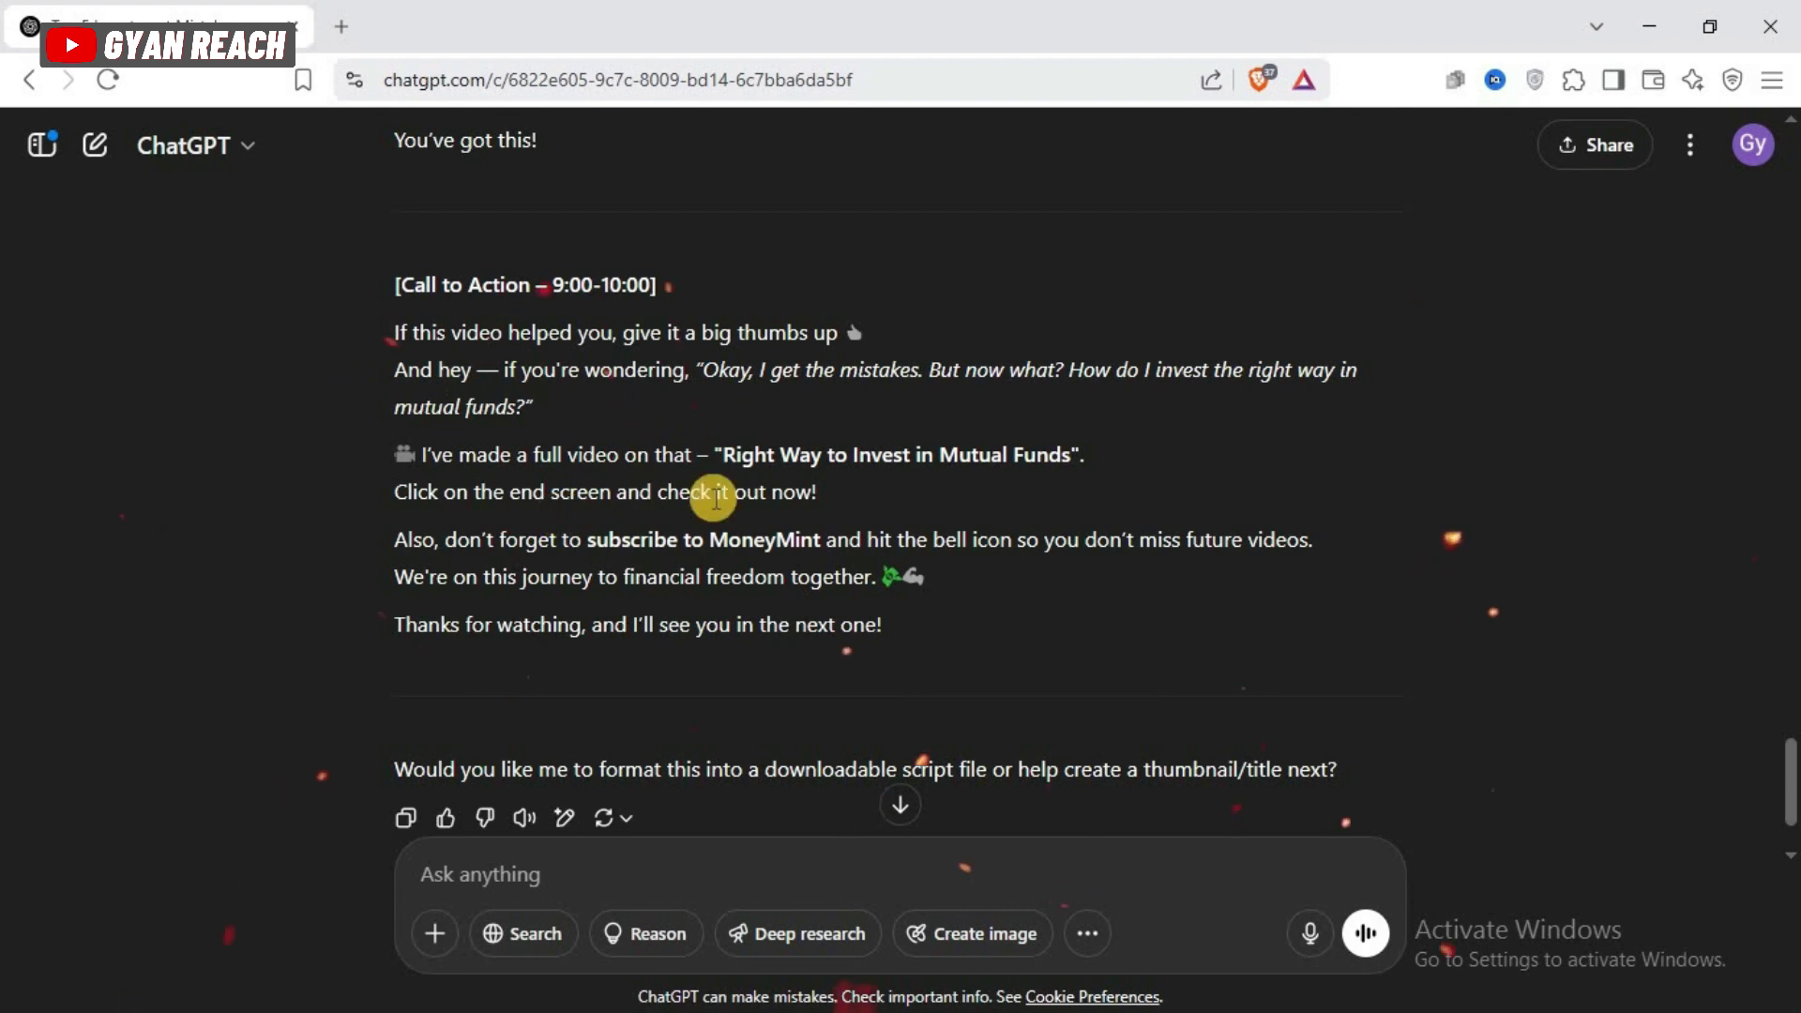
pyautogui.scroll(-2, 778, 483)
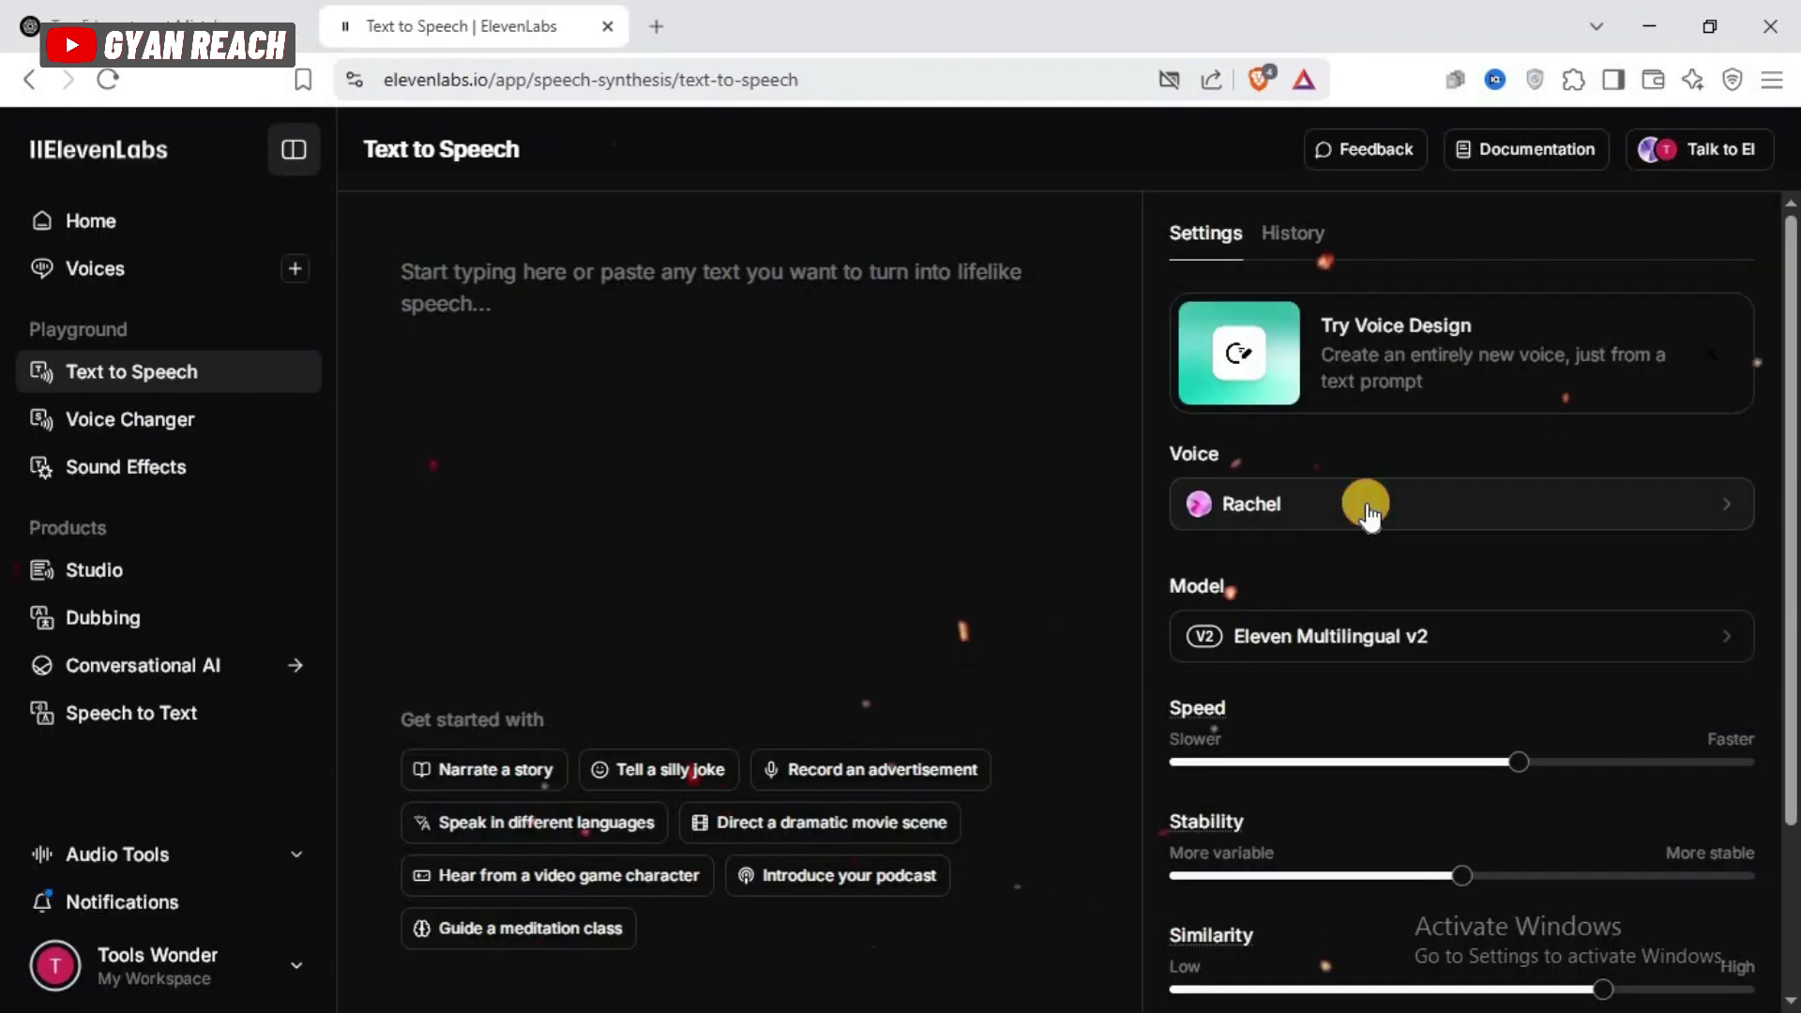
# In ElevenLabs Text to Speech, open the voice selection and play the previews of Rachel and Daniel
pyautogui.click(1368, 507)
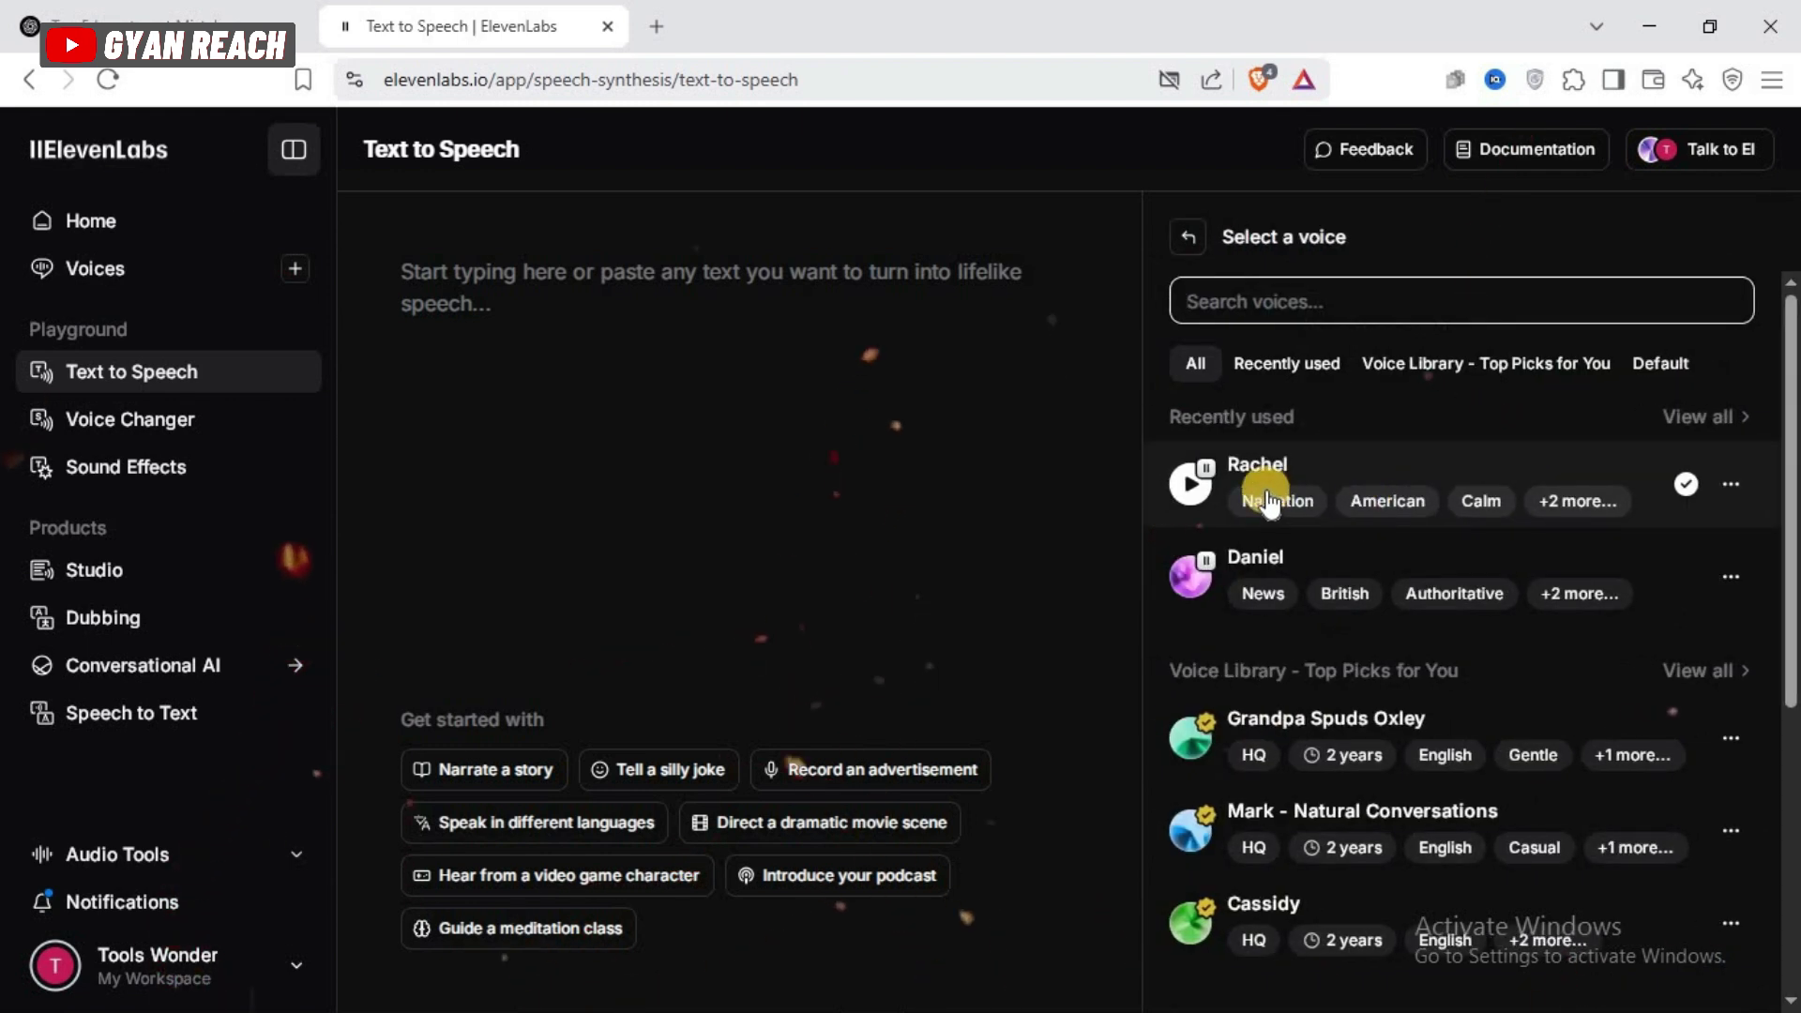
pyautogui.click(1200, 494)
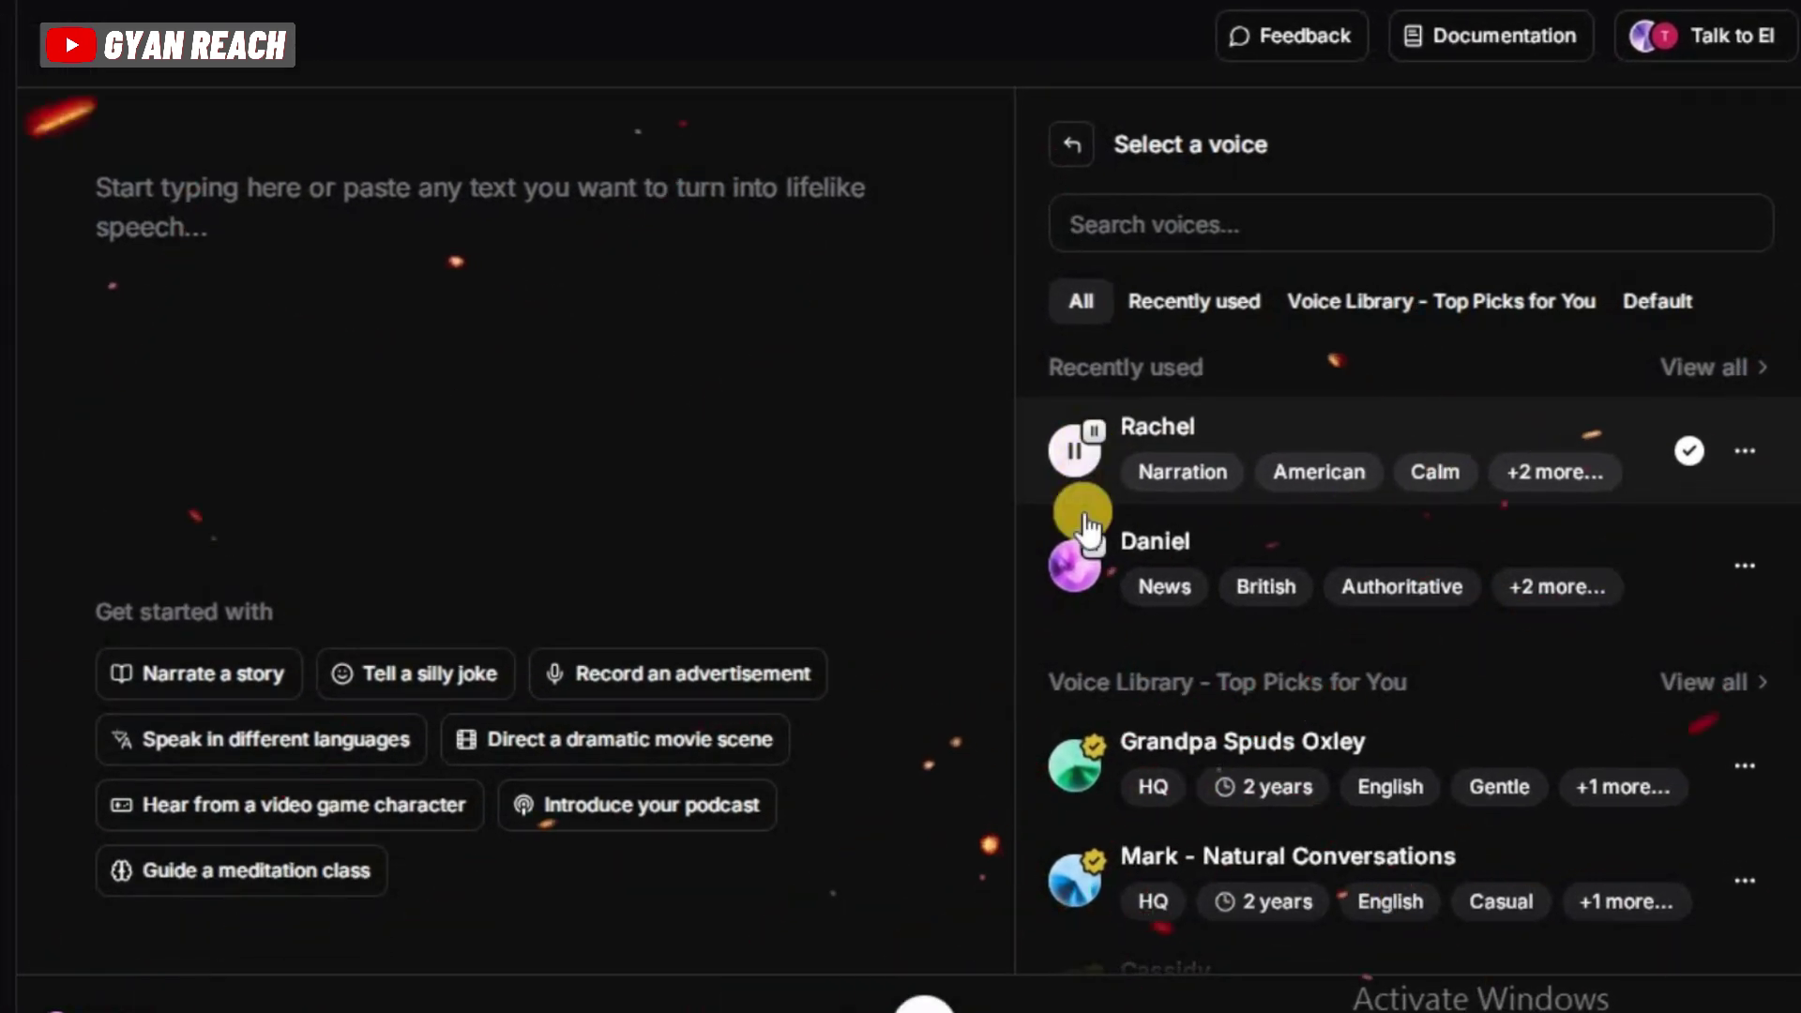
pyautogui.click(1078, 567)
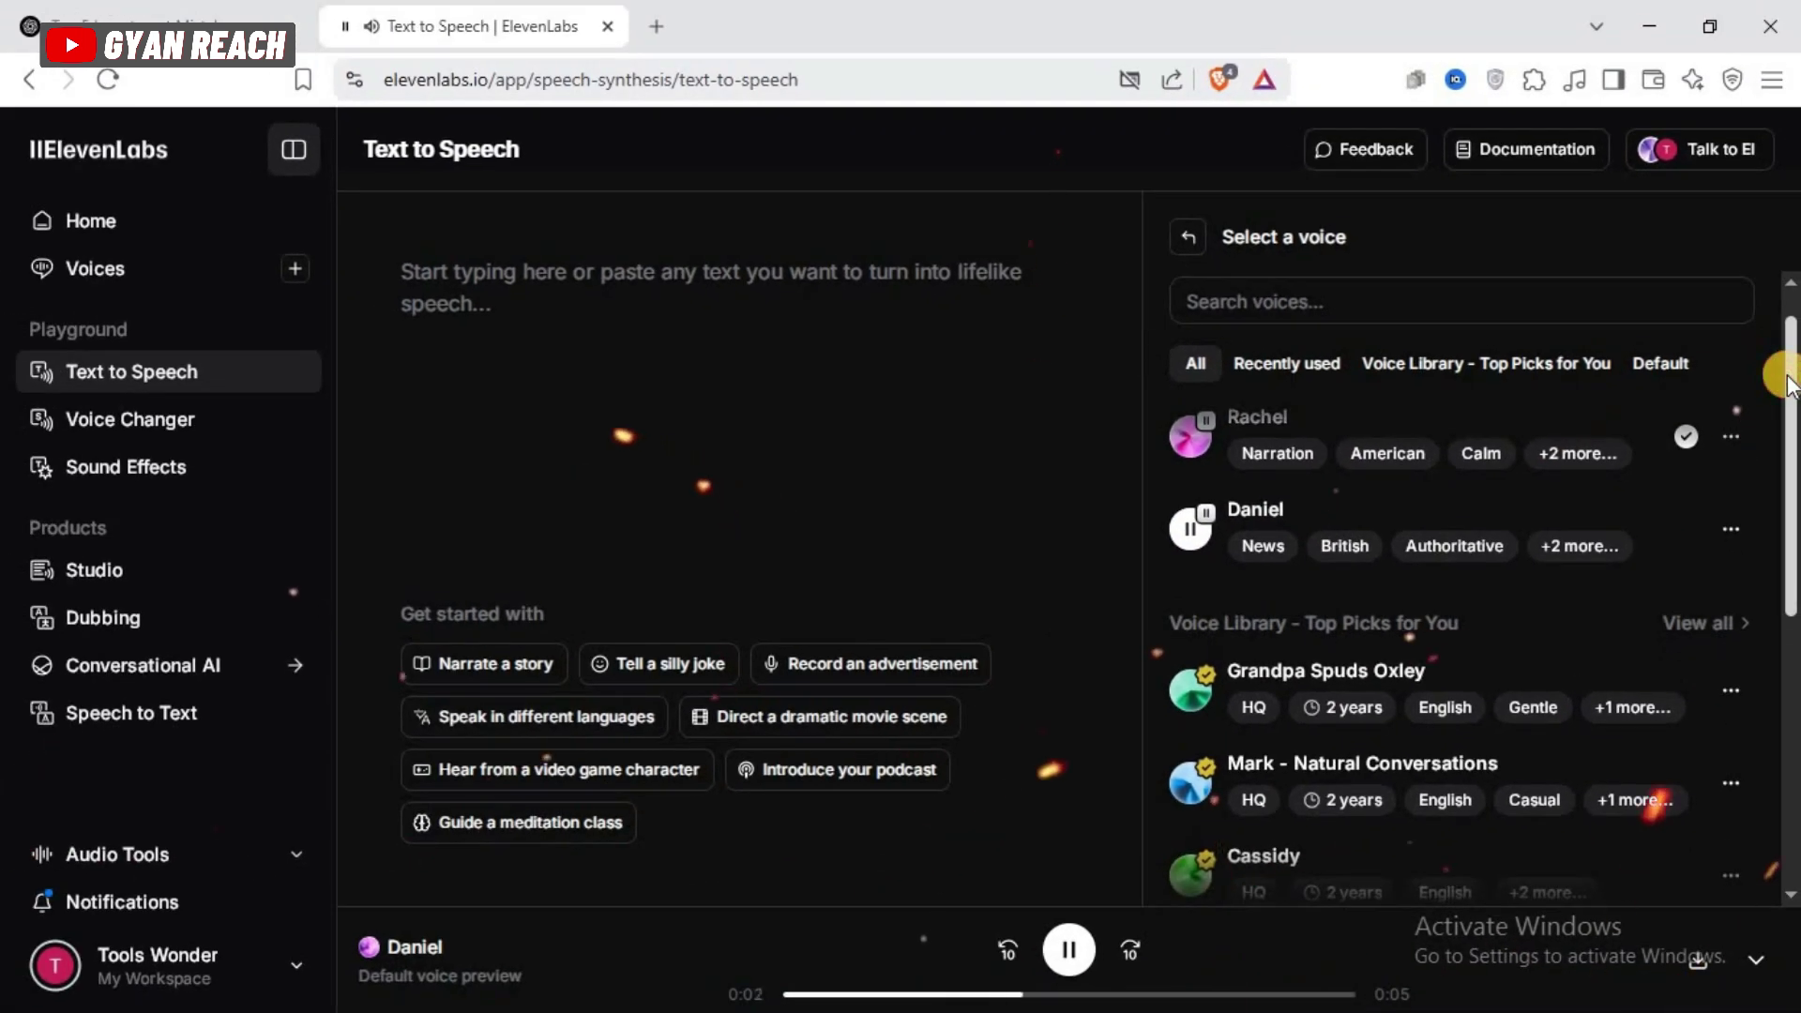
# In ChatGPT, request the story back for an ElevenLabs voiceover, removing unnecessary elements like "[Call to Action – 9:00-10:00]", and send the prompt
pyautogui.write('no')
pyautogui.write('w i am going to create a voiceover')
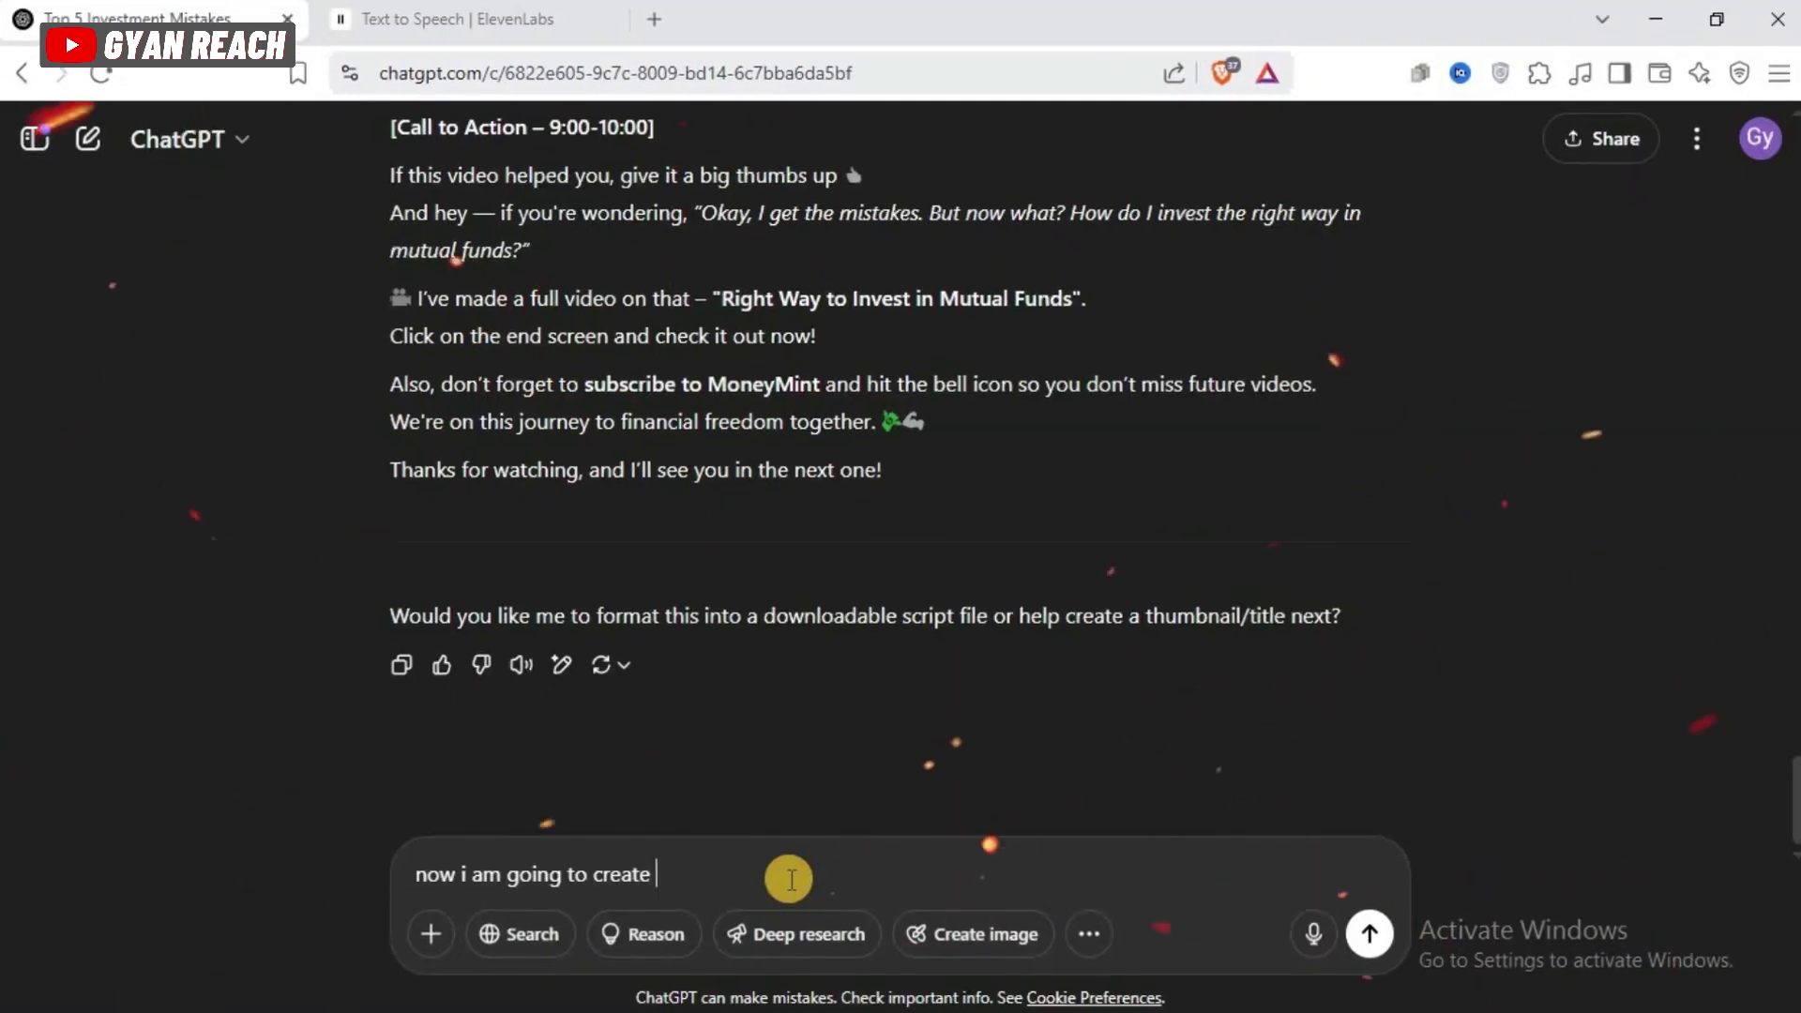
pyautogui.write(' of the whole script through eleven')
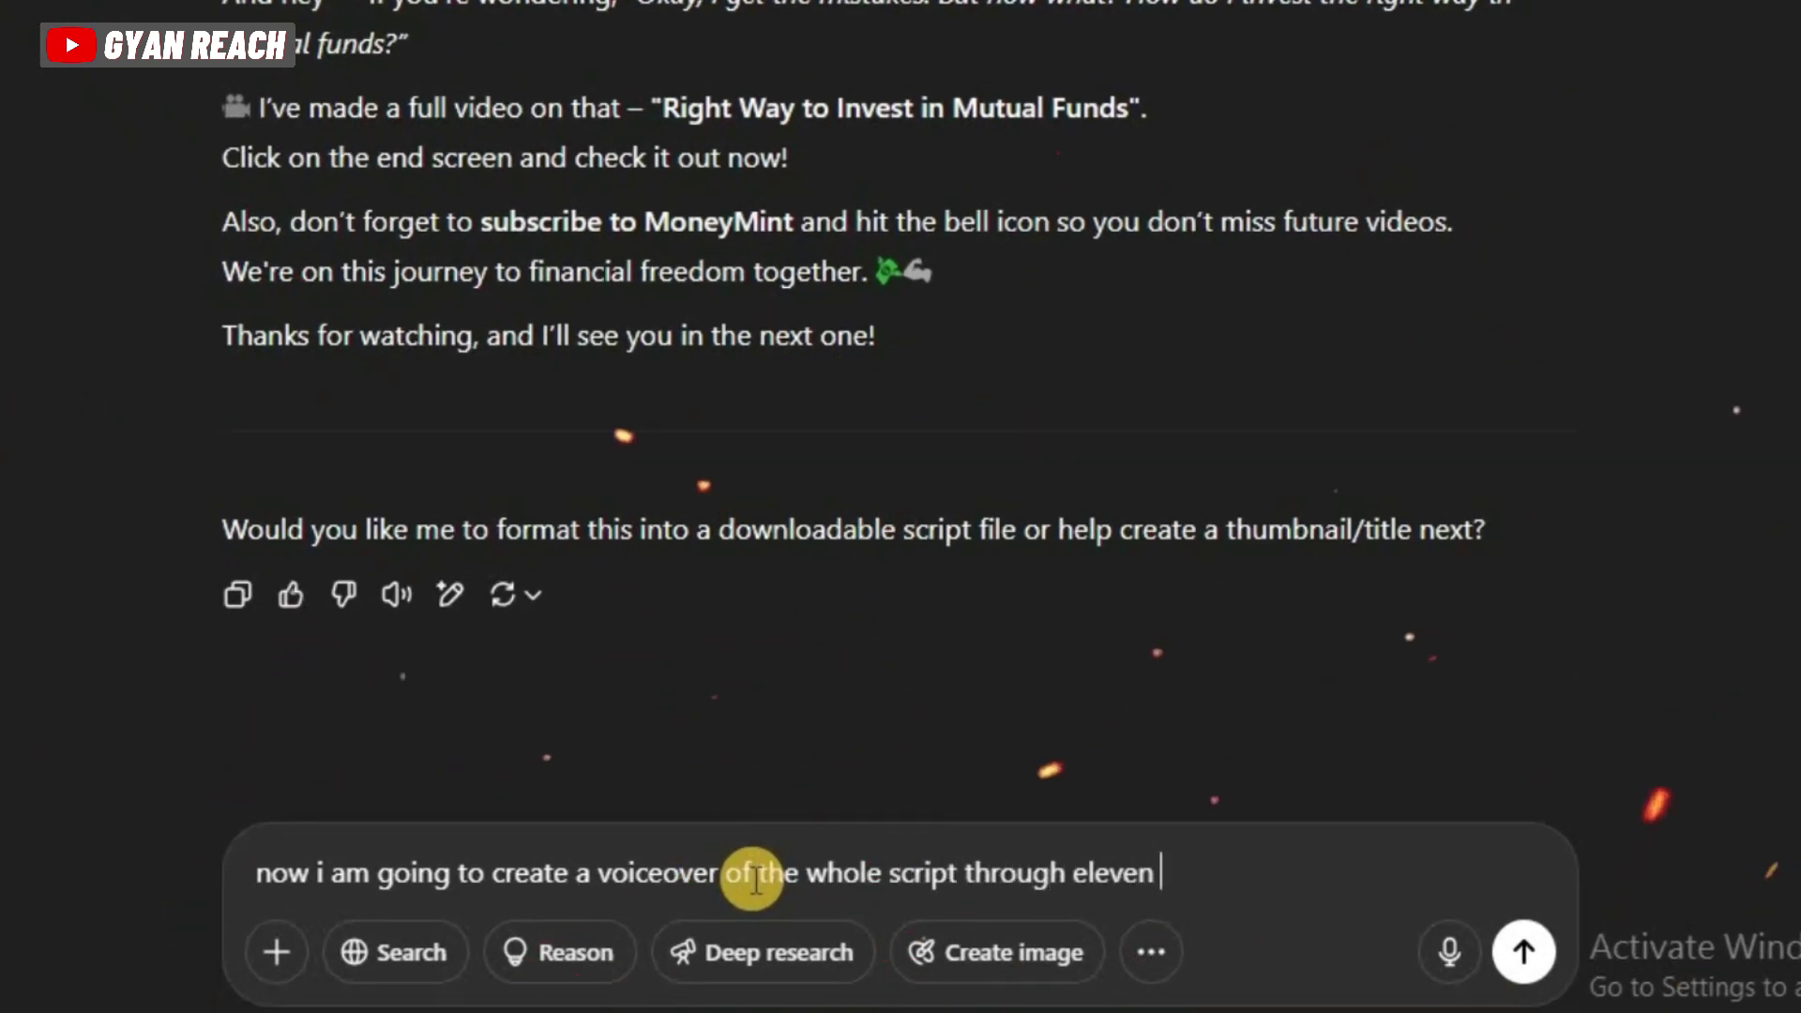
pyautogui.write('labs. so, give me')
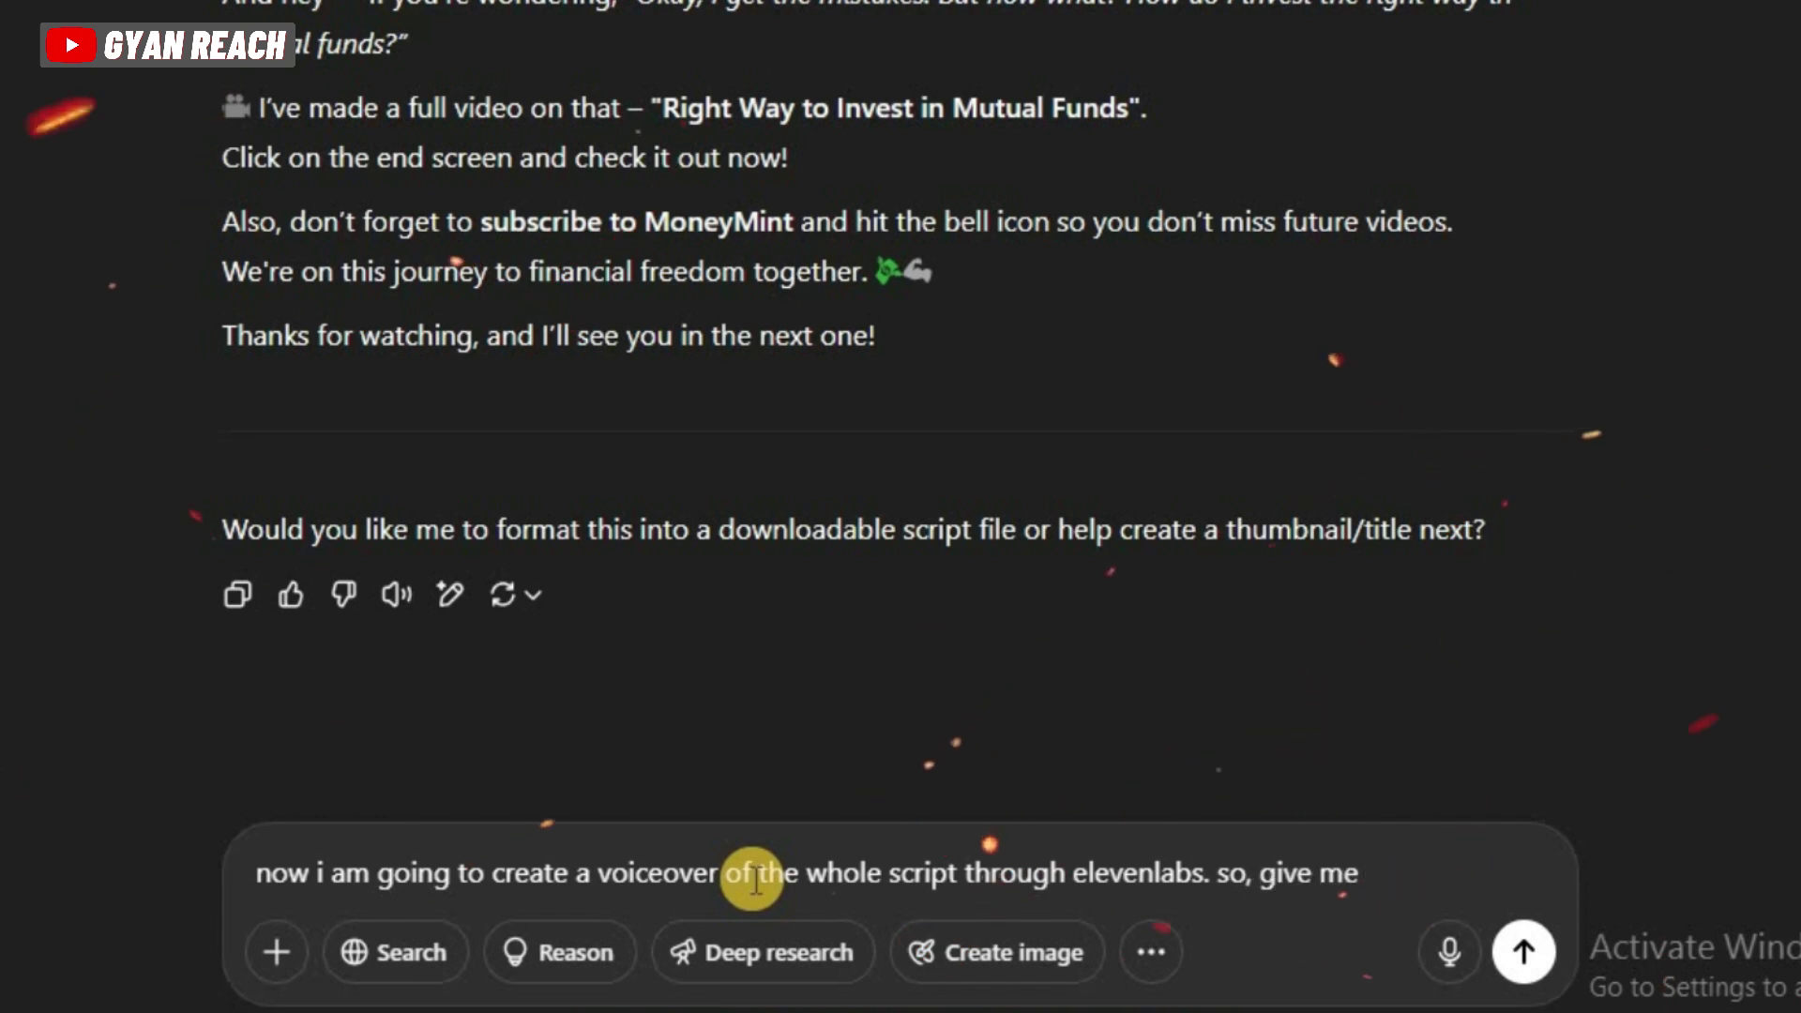
pyautogui.write(' the story back by removing those elements ')
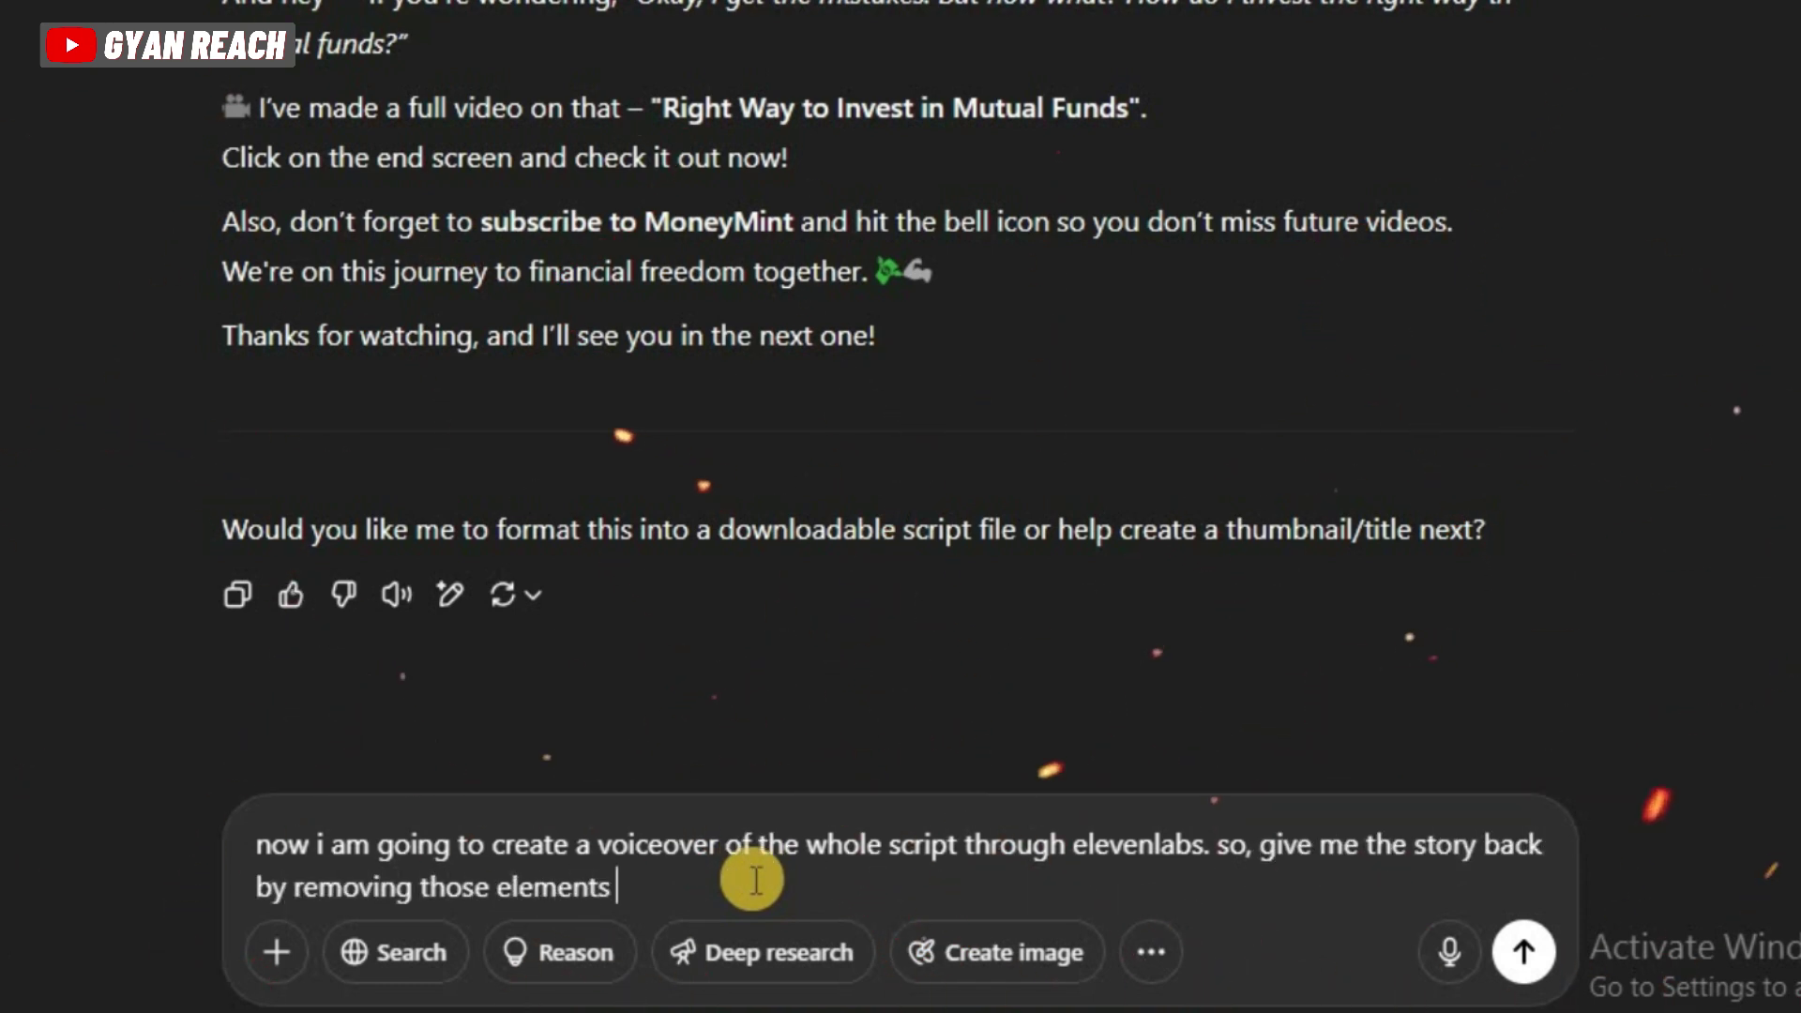
pyautogui.write('which are not neccesary in th')
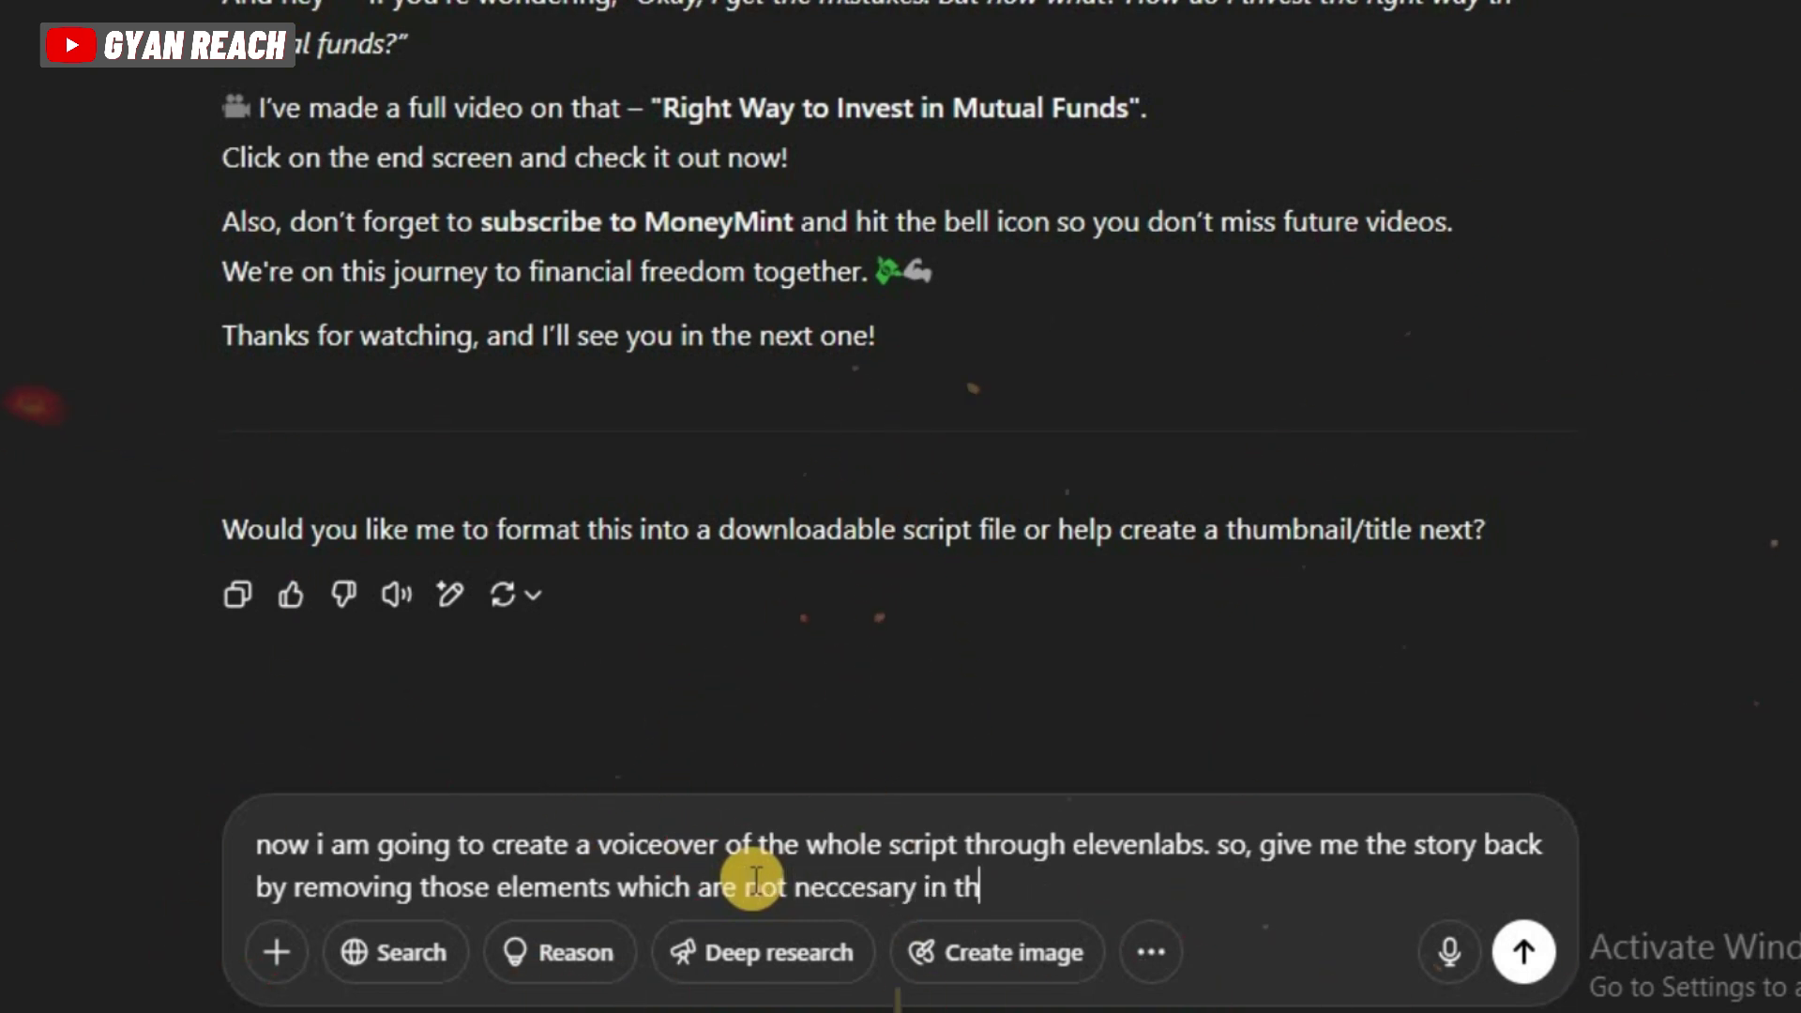
pyautogui.write('[Call to Action – 9:00-10:00]..etc')
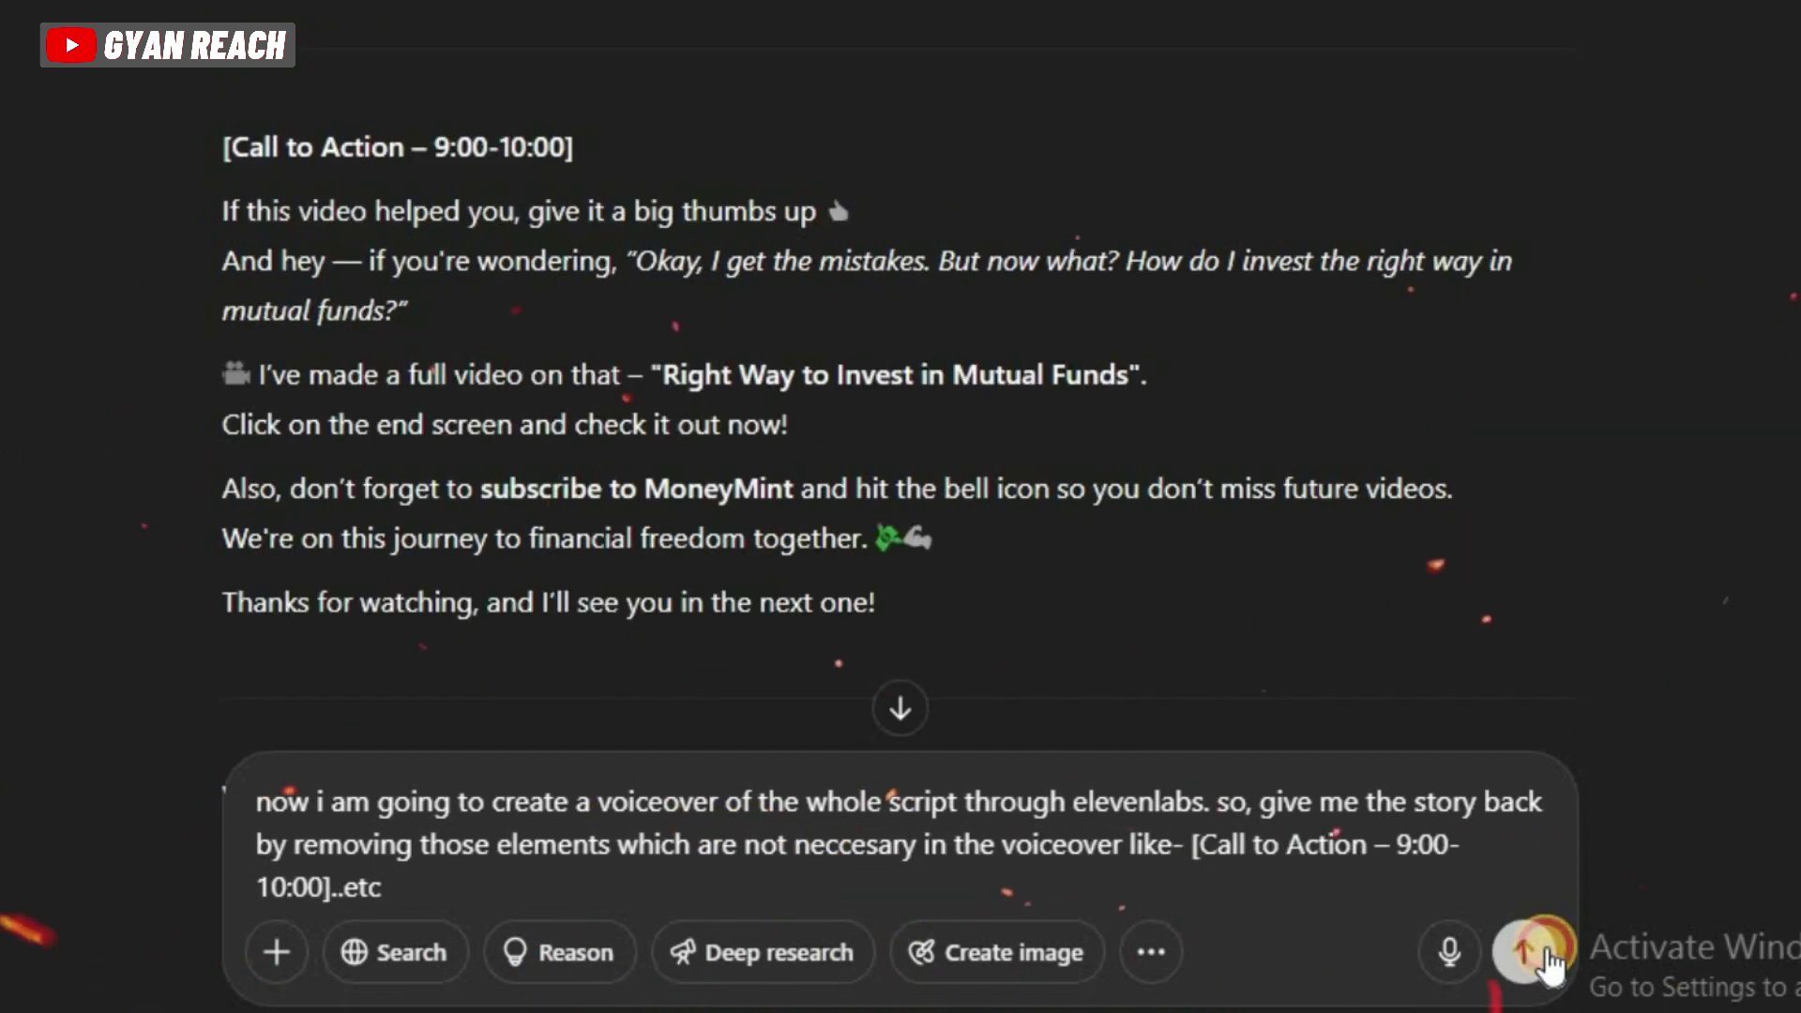
pyautogui.click(1524, 952)
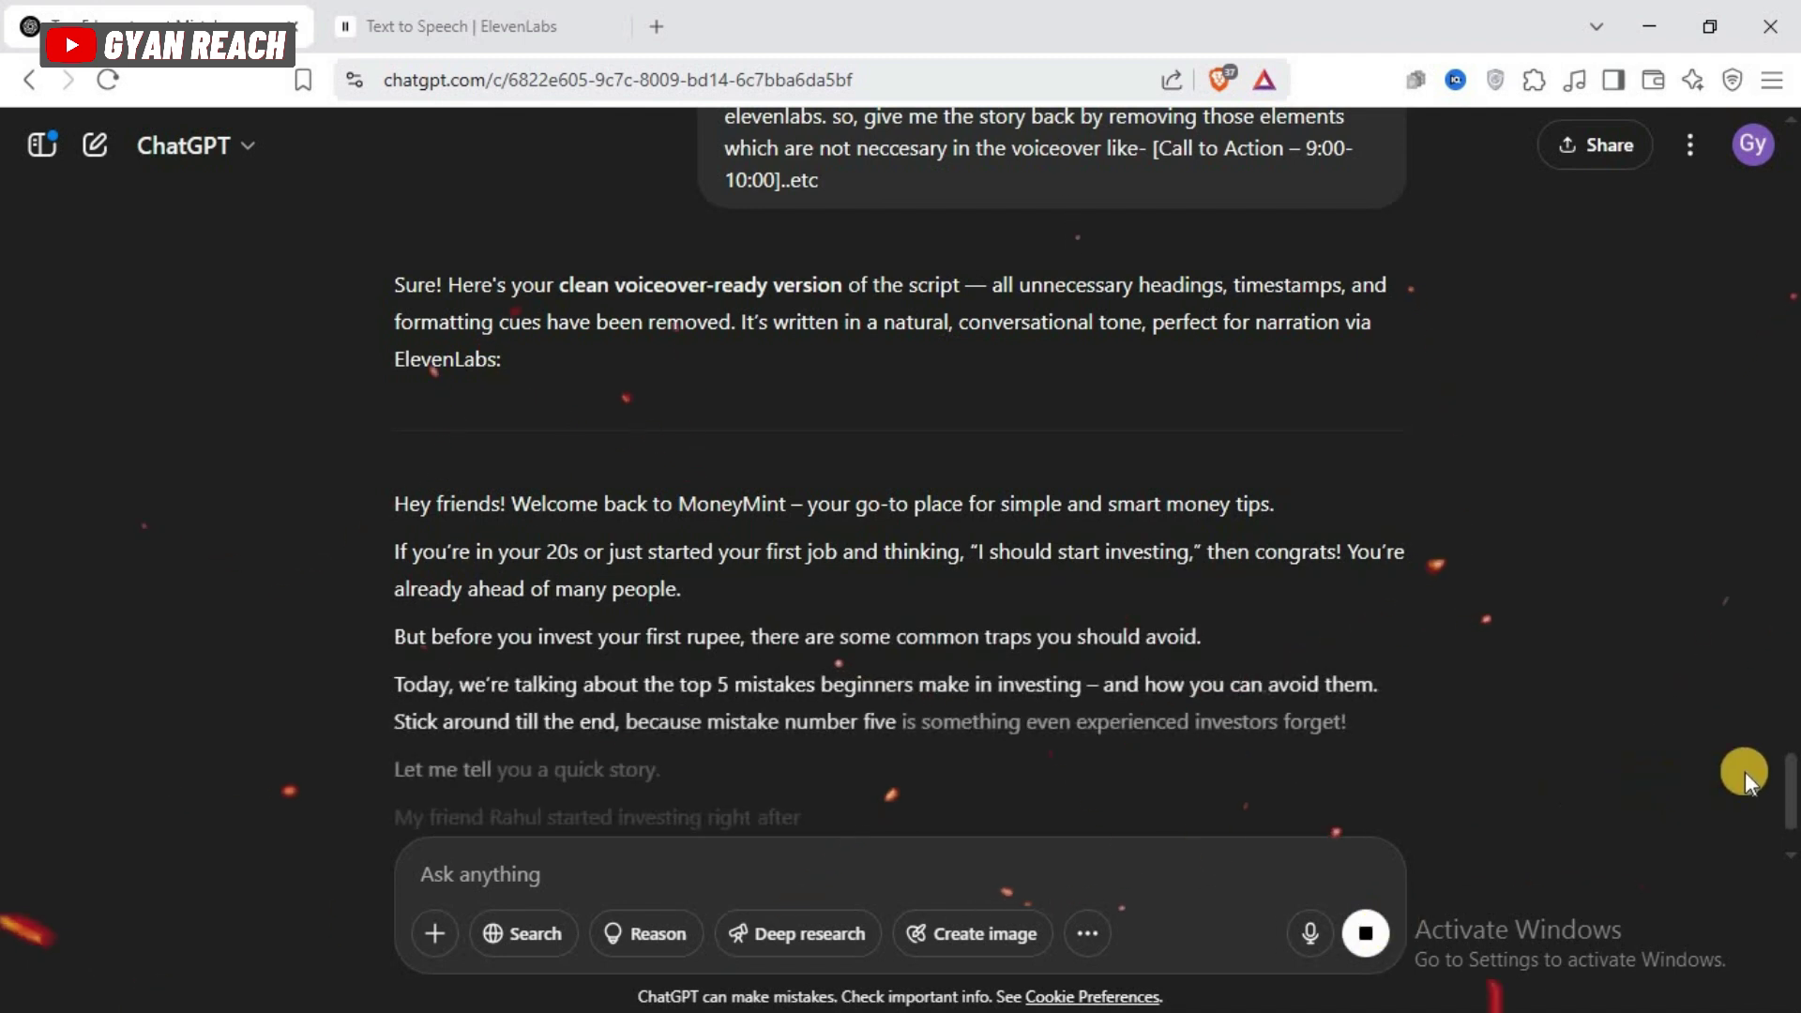
# Copy the cleaned voiceover script from ChatGPT and paste it into the ElevenLabs text-to-speech editor
pyautogui.moveTo(1787, 784); pyautogui.dragTo(1787, 824)
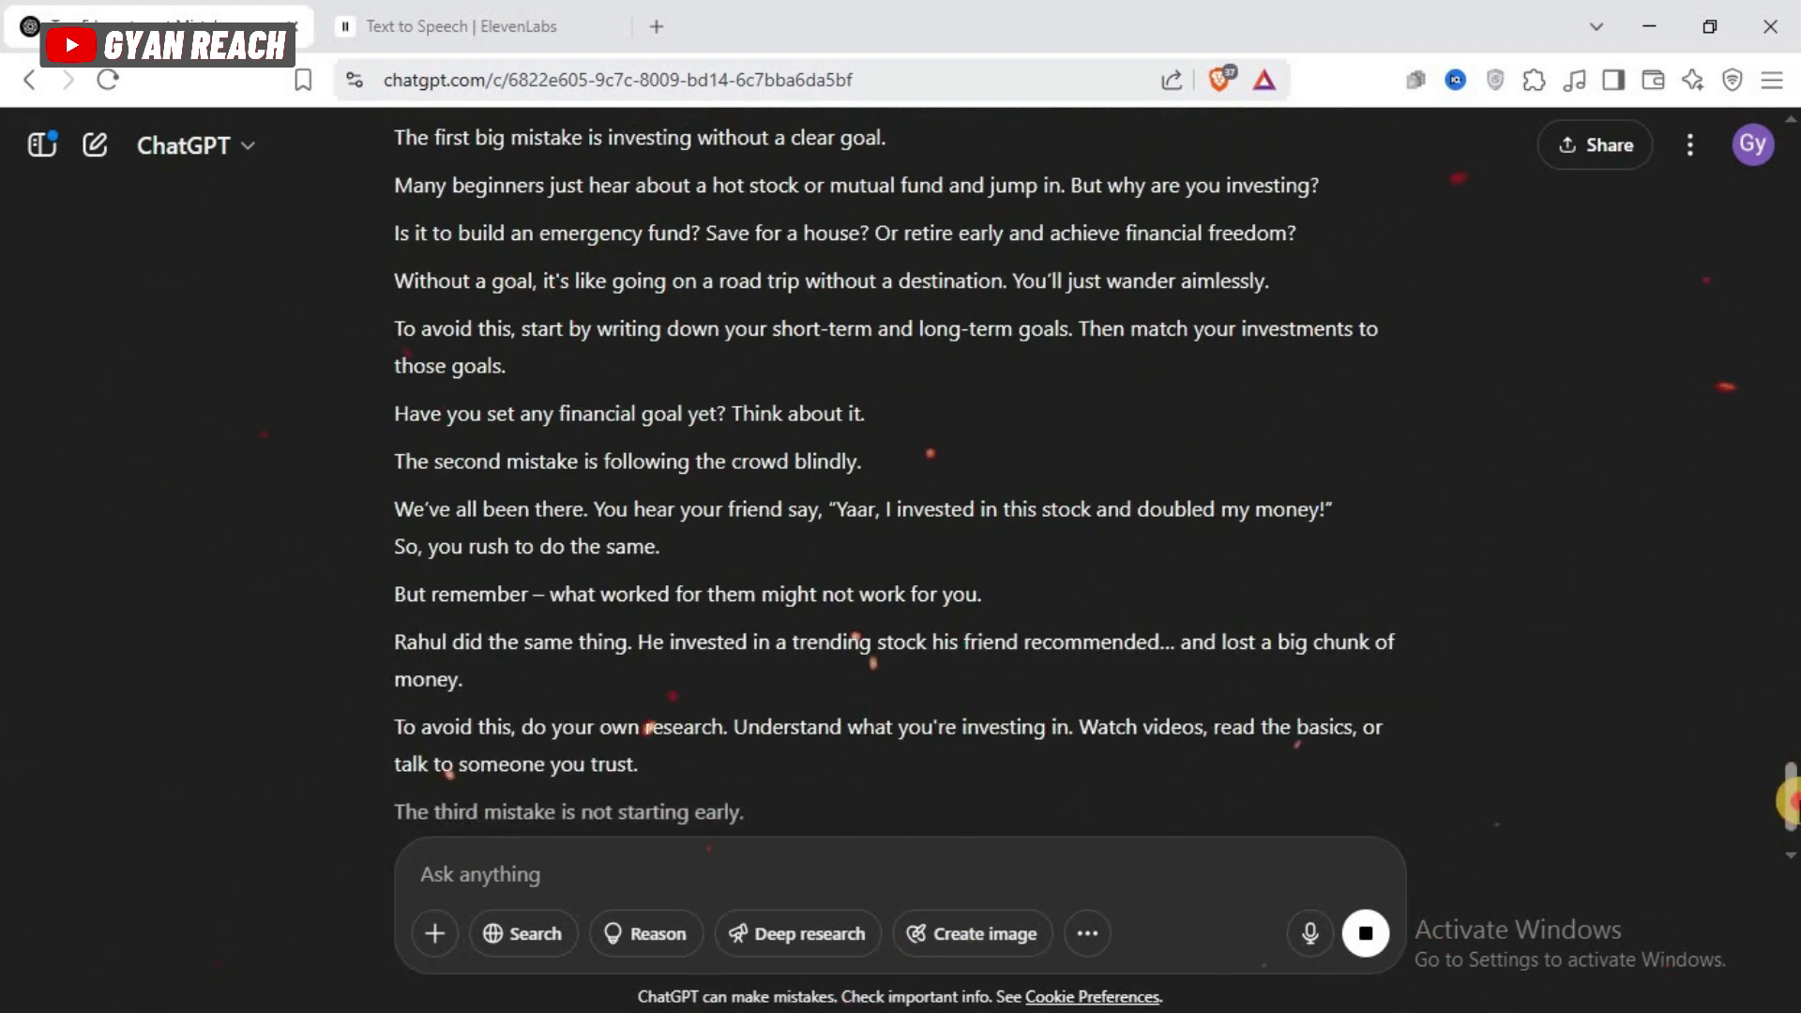
pyautogui.click(1789, 755)
pyautogui.scroll(3, 422, 604)
pyautogui.moveTo(399, 553); pyautogui.dragTo(595, 876)
pyautogui.click(459, 26)
pyautogui.click(469, 286)
pyautogui.hotkey('ctrl', 'v')
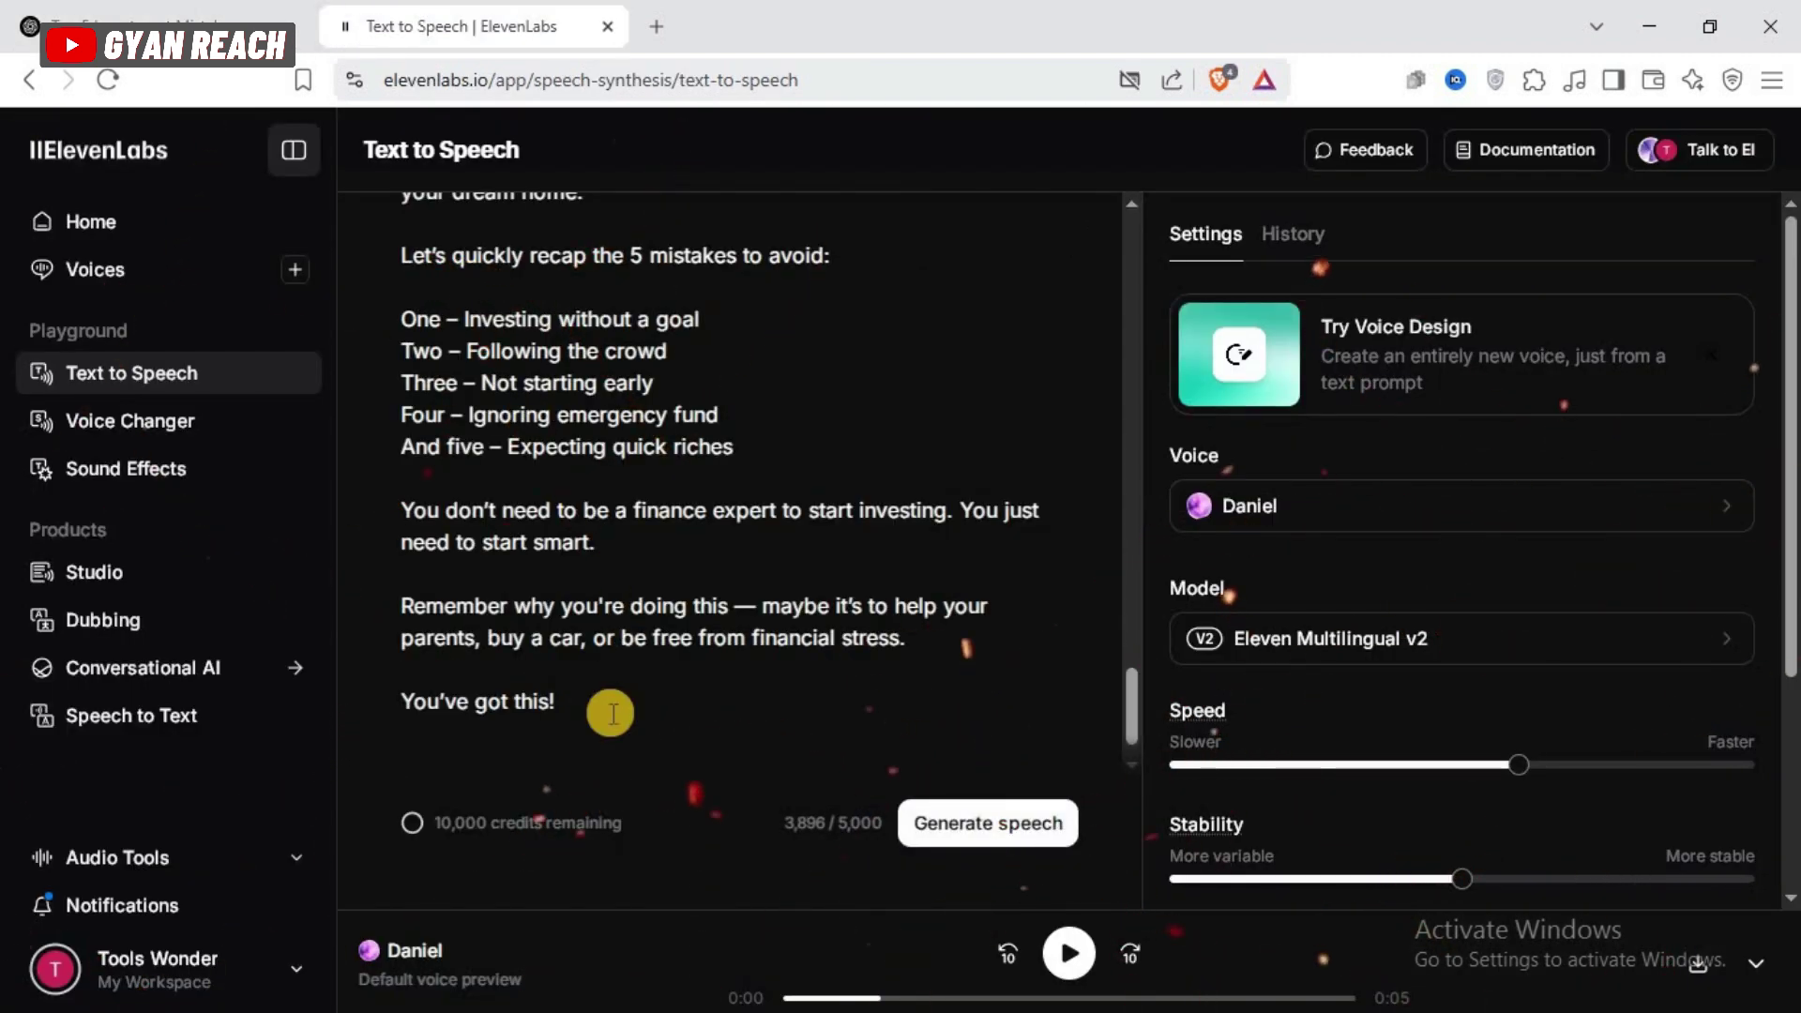
# Generate the speech from the pasted script with the Daniel voice
pyautogui.click(1034, 825)
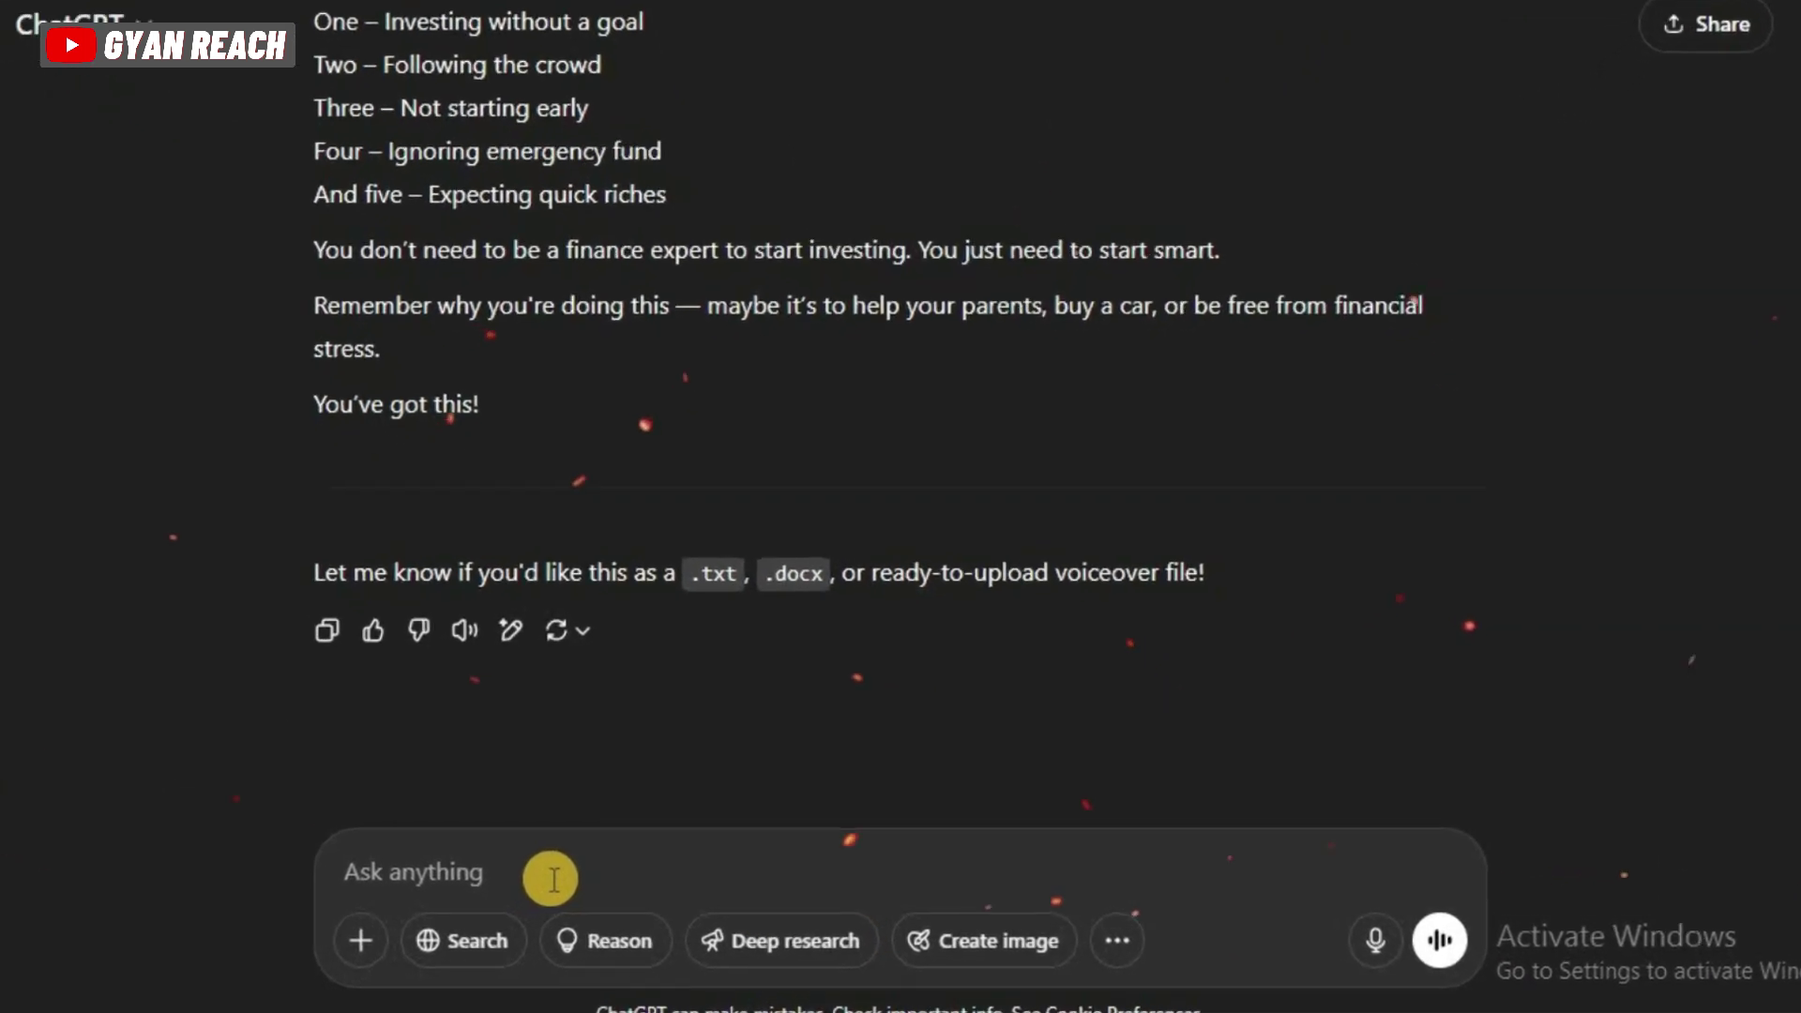
# In ChatGPT, request English Leonardo AI image prompts for each scene of the script, with scene changes quick enough to keep viewers engaged, and send it
pyautogui.write('Now i have to make a video from th')
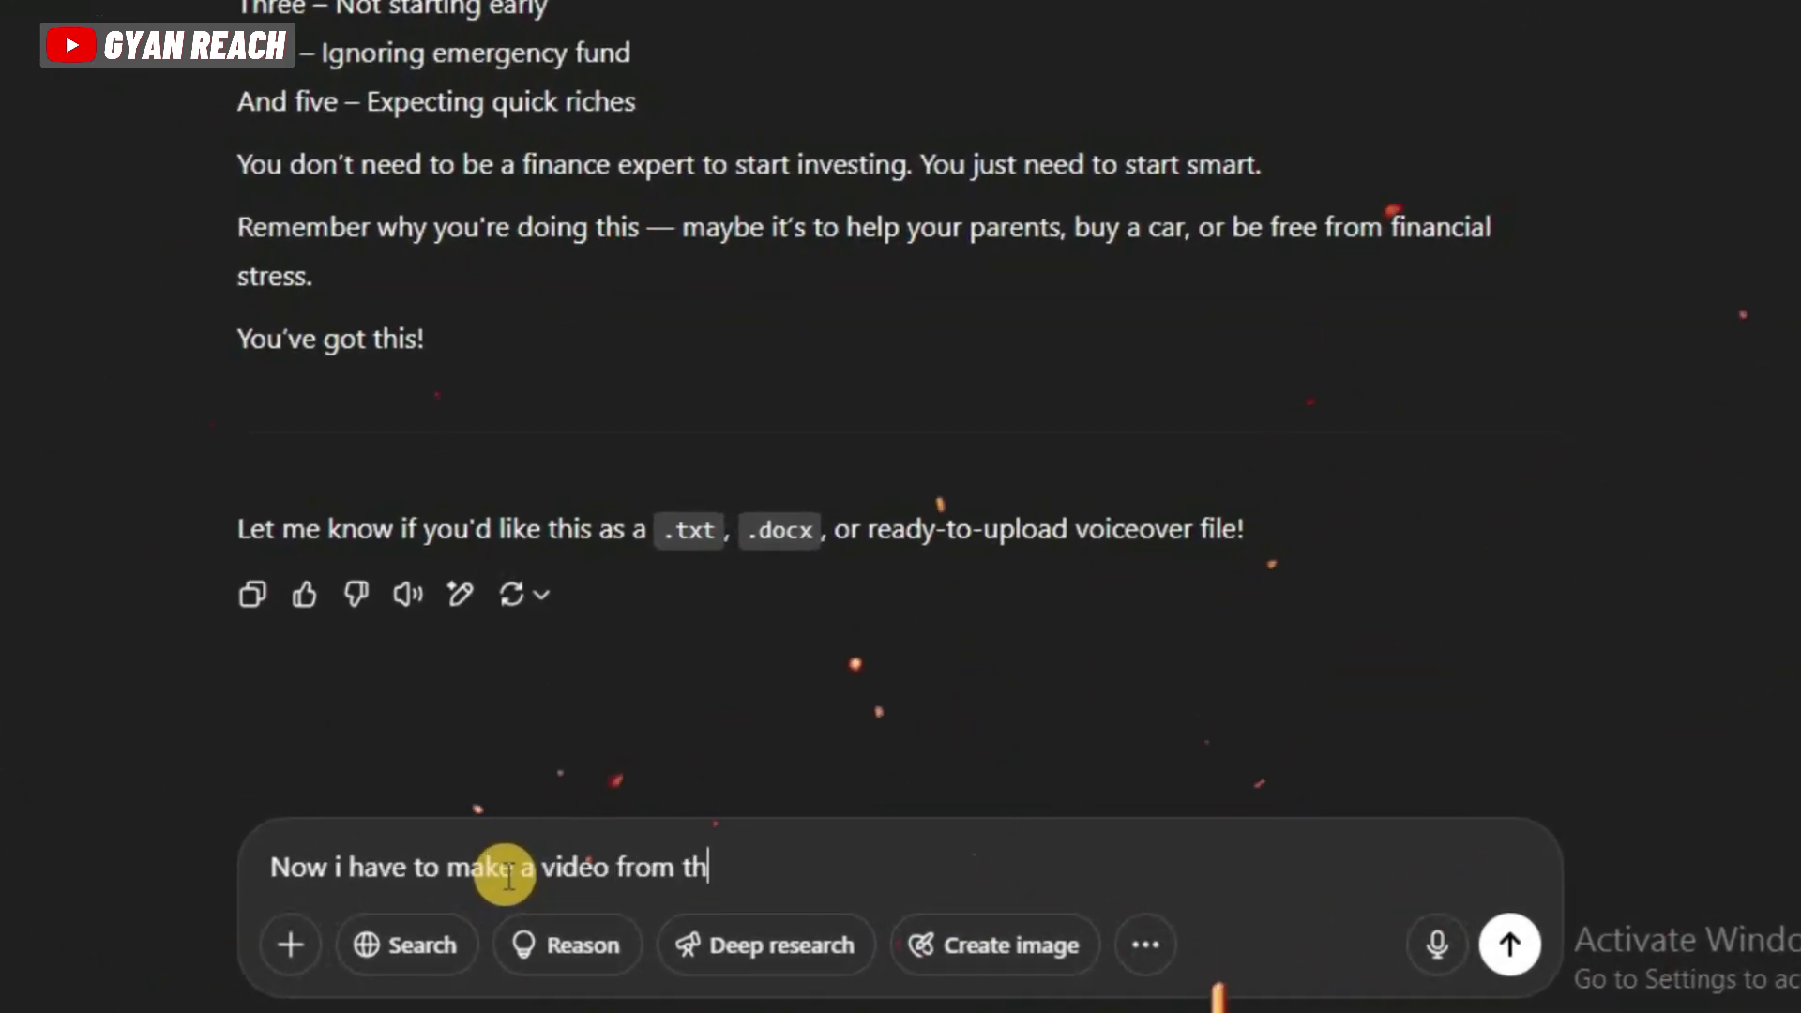
pyautogui.write('is script, for which i will n')
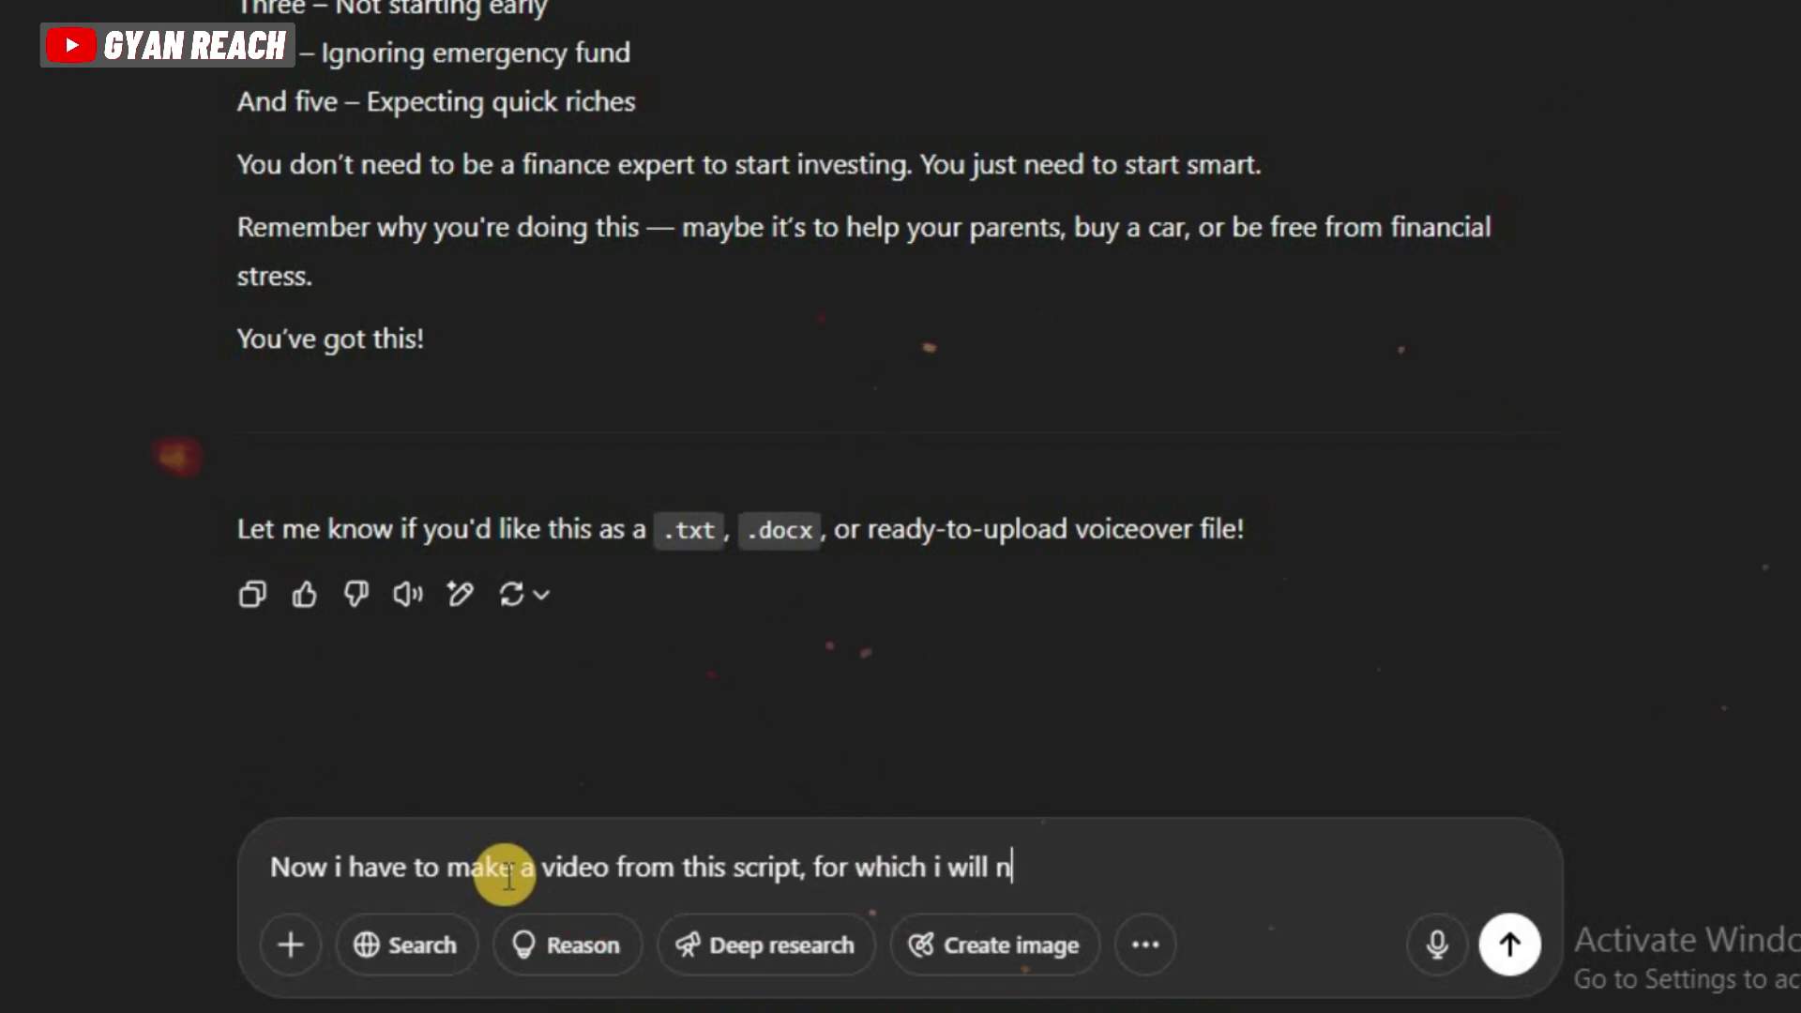
pyautogui.write(' prompts in english for each scene to generate image in leonardo ai. make sure')
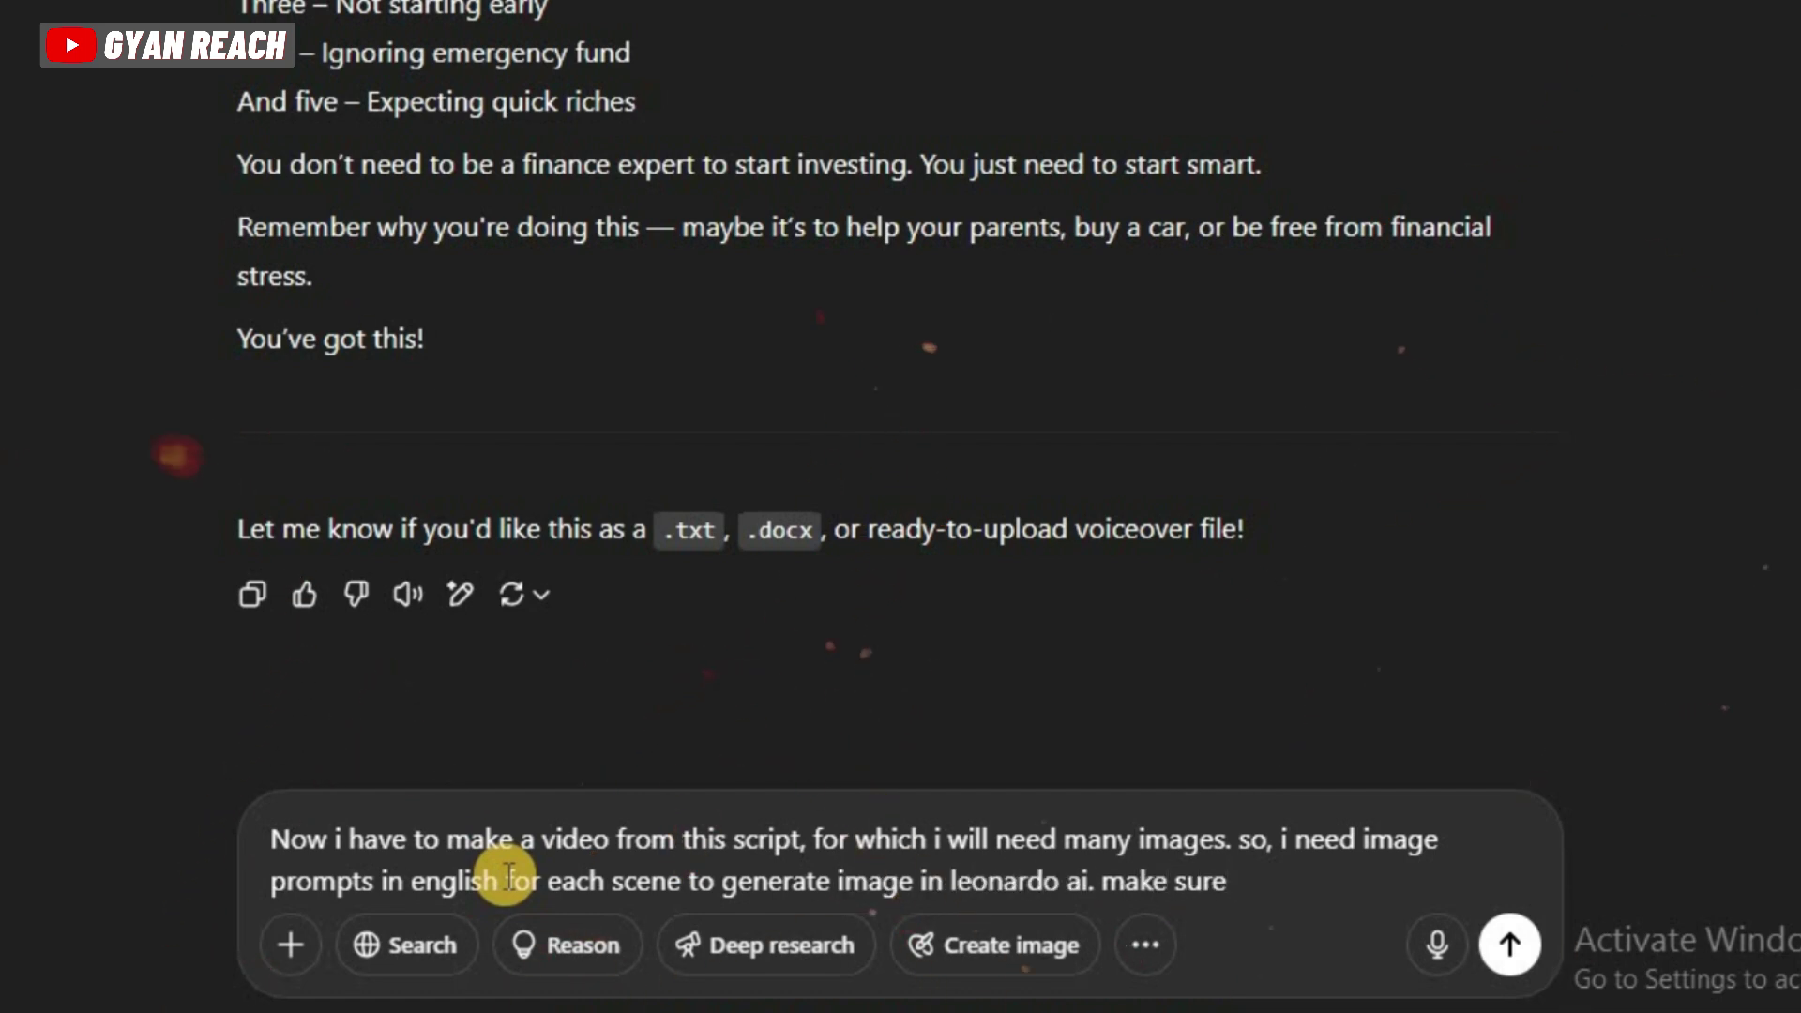
pyautogui.write(' way that keeps')
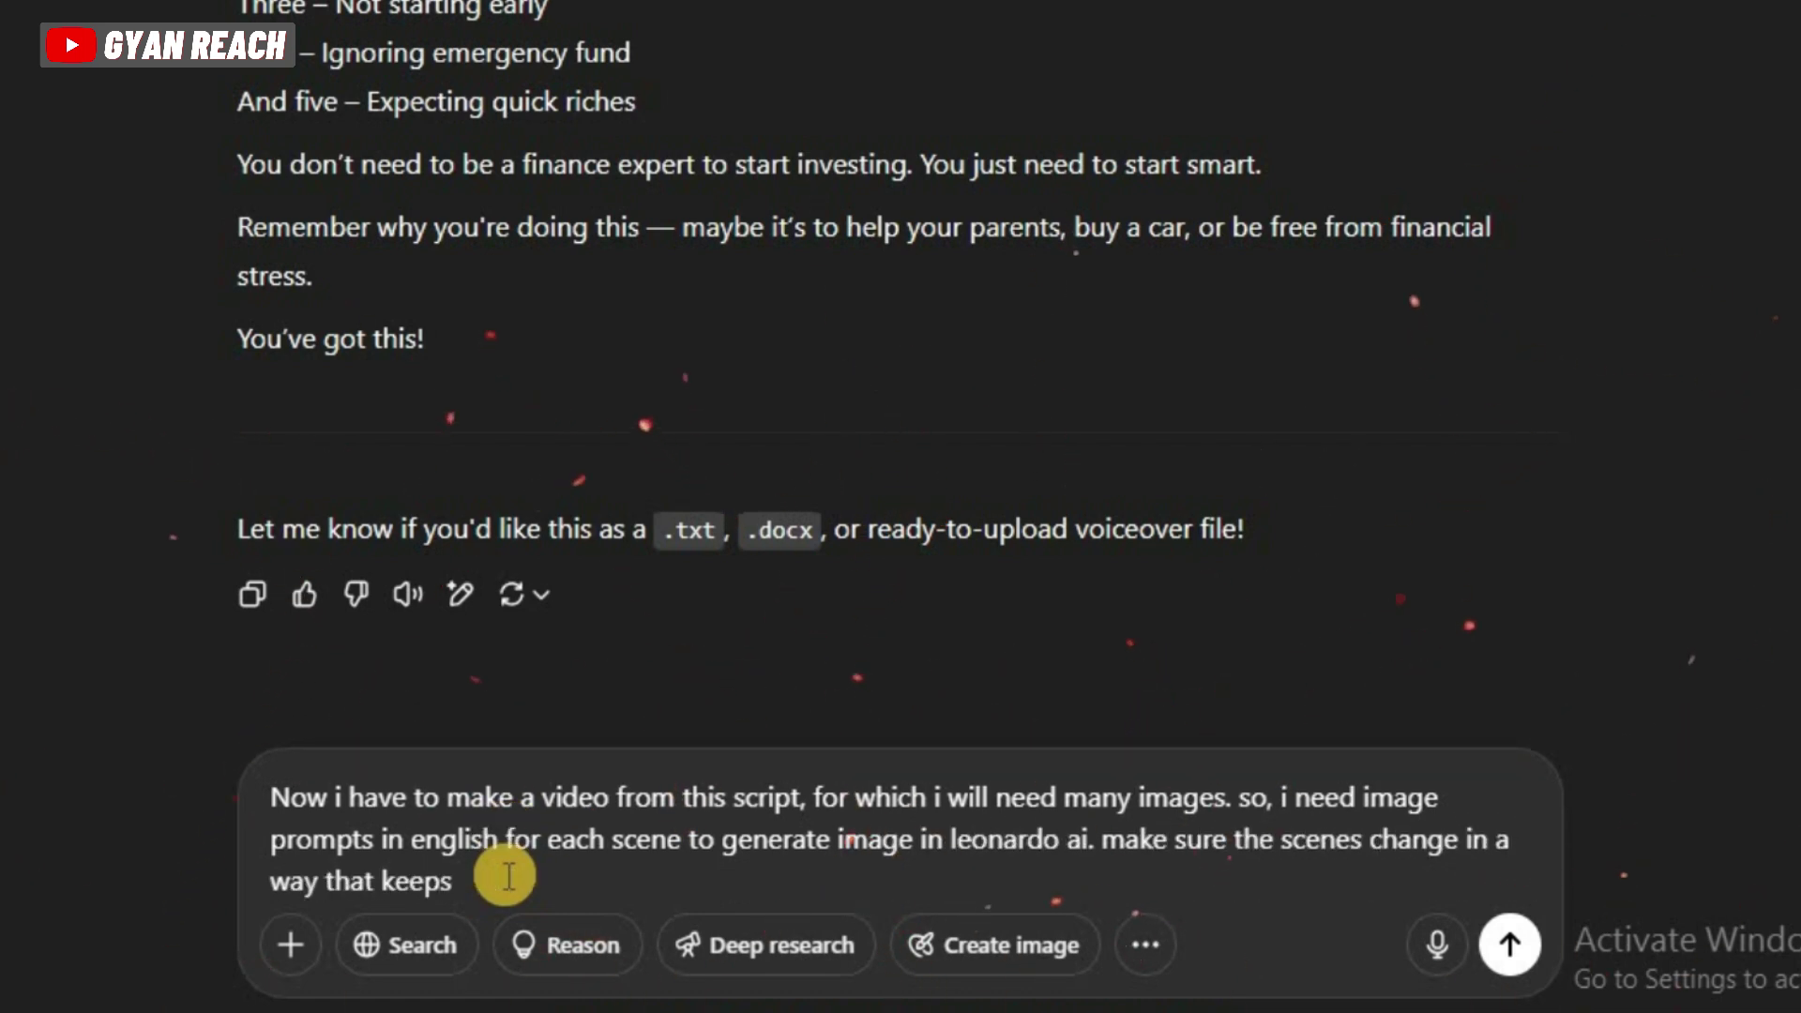
pyautogui.write(' the audiance engaged. it should')
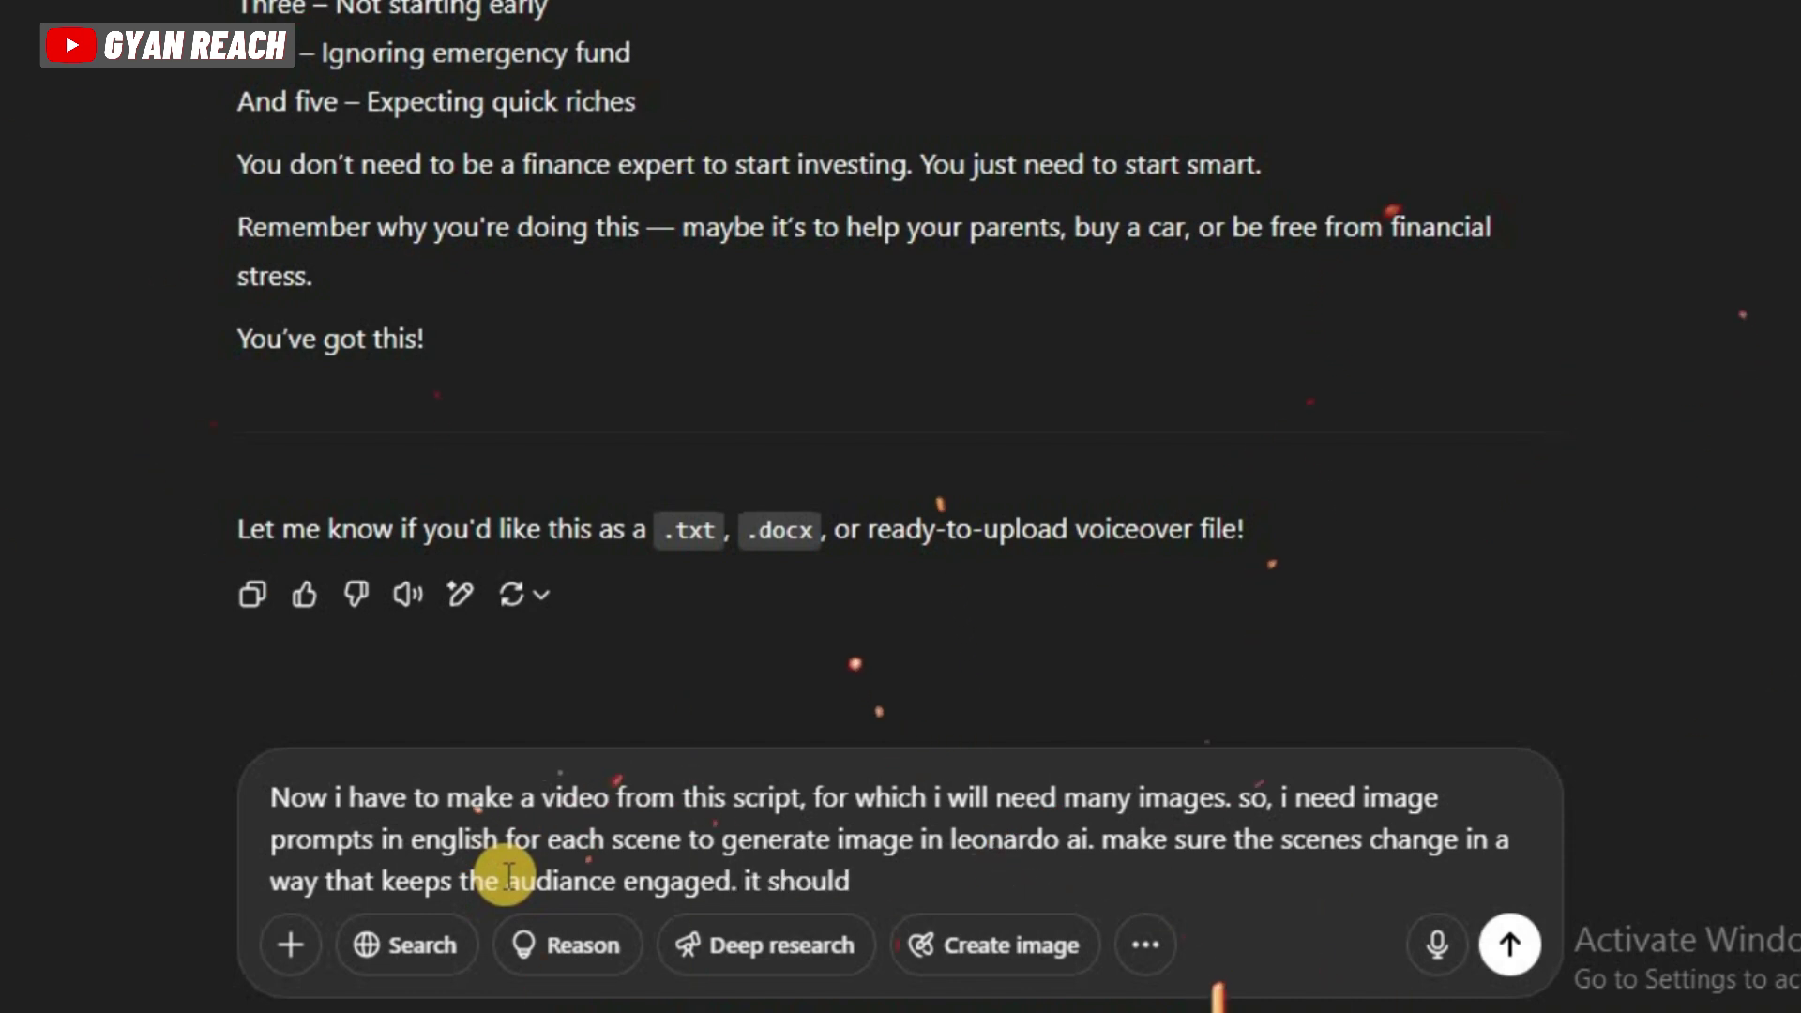
pyautogui.write("n't be too slow, otherwise people will get bored.")
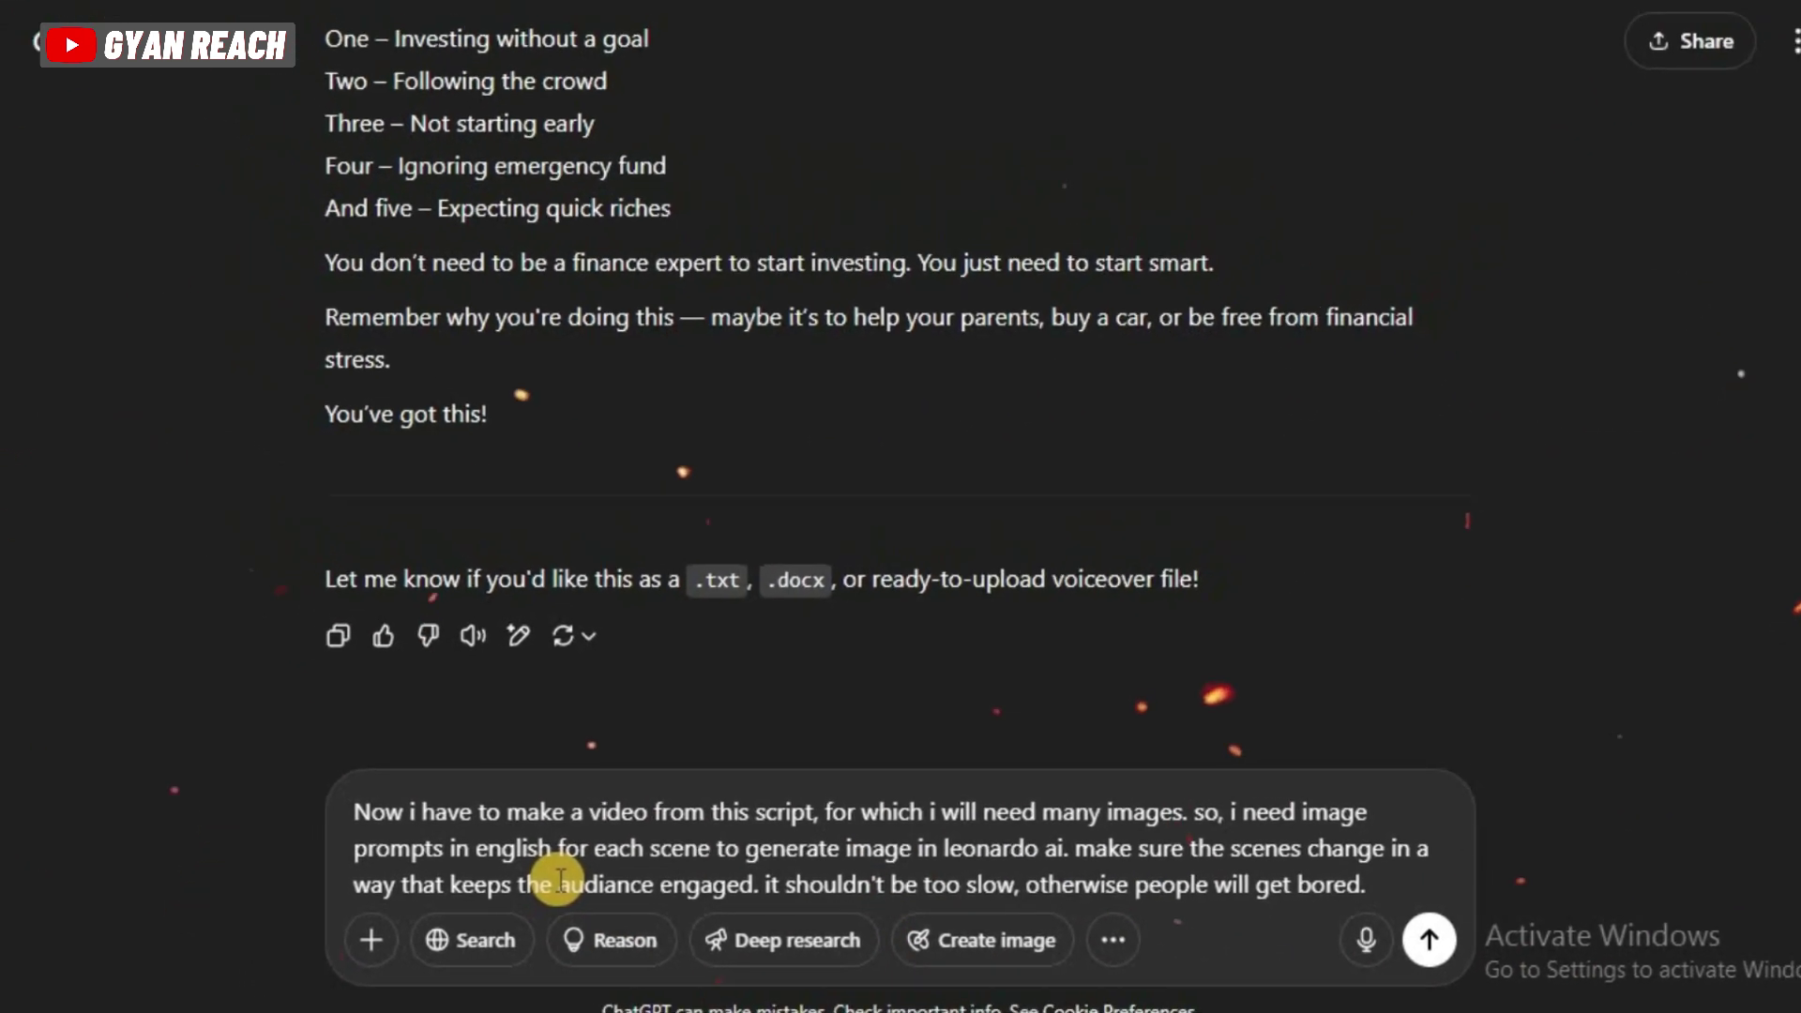
pyautogui.press('Return')
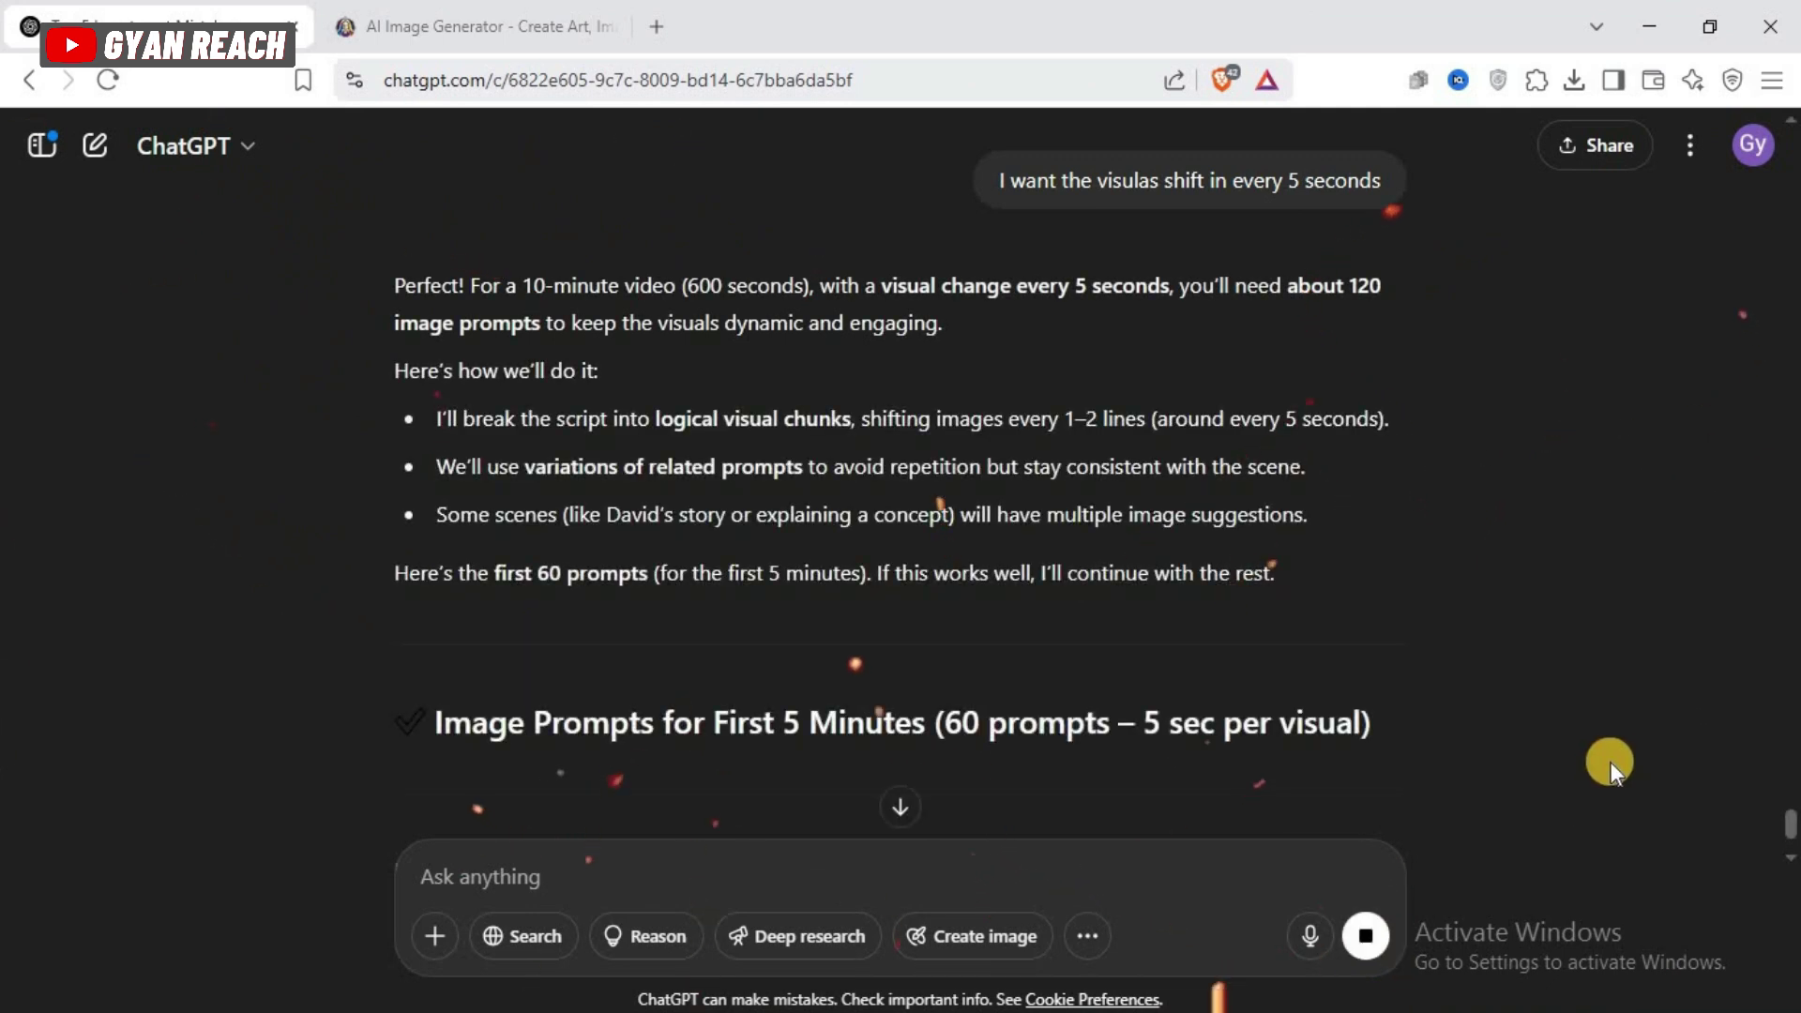
# Generate images in Leonardo.Ai from ChatGPT's first prompt, "Young Indian man sitting at a desk with a laptop, smiling confidently, modern background"
pyautogui.scroll(-3, 1612, 761)
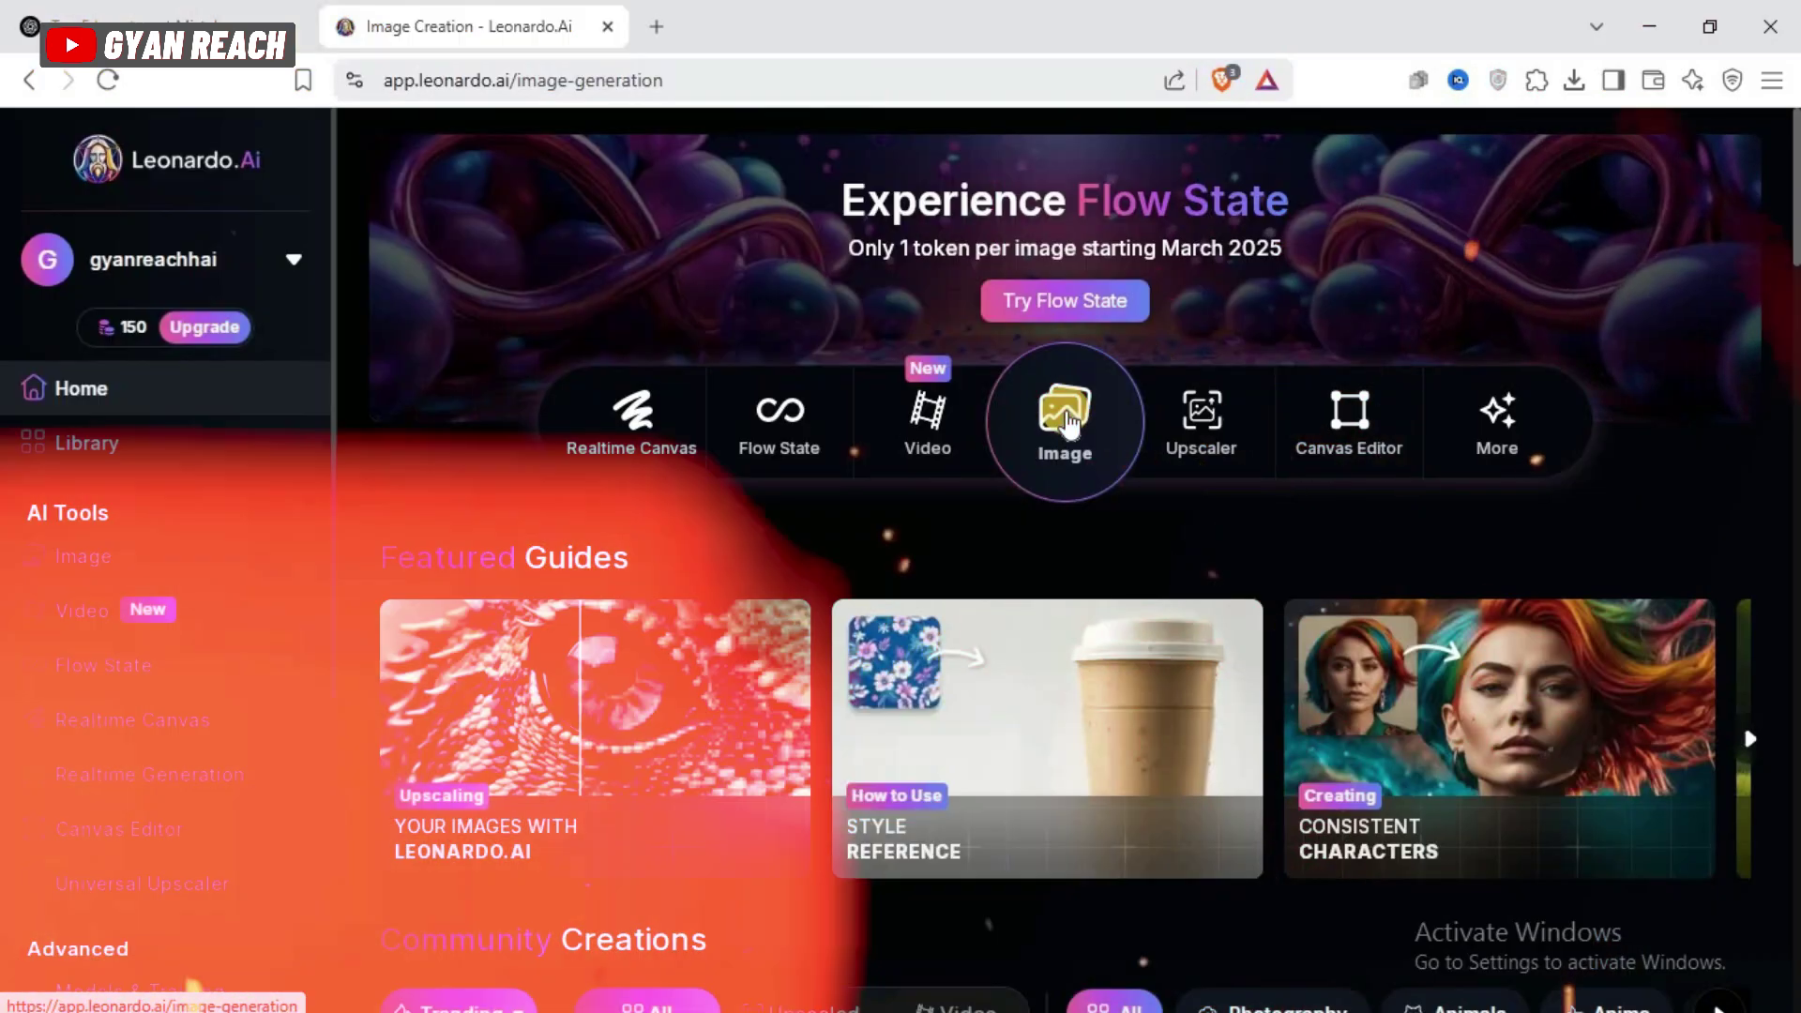
pyautogui.click(1066, 408)
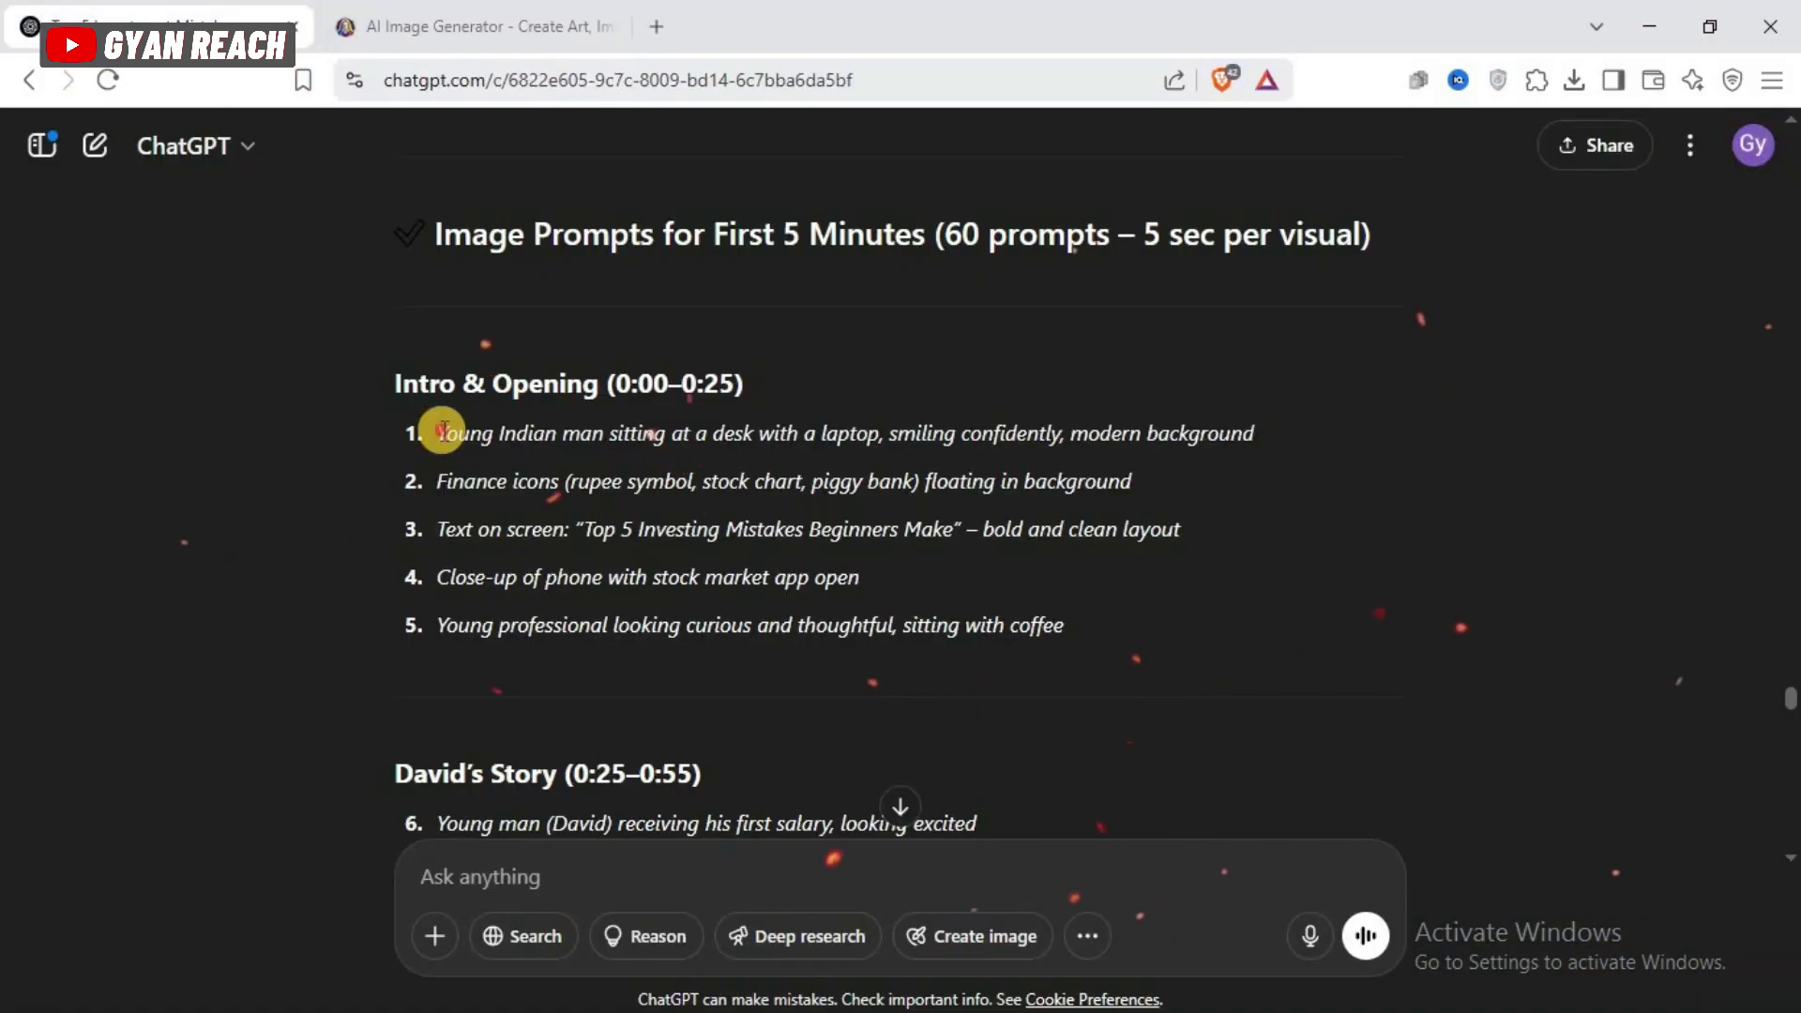
pyautogui.moveTo(435, 426); pyautogui.dragTo(1105, 414)
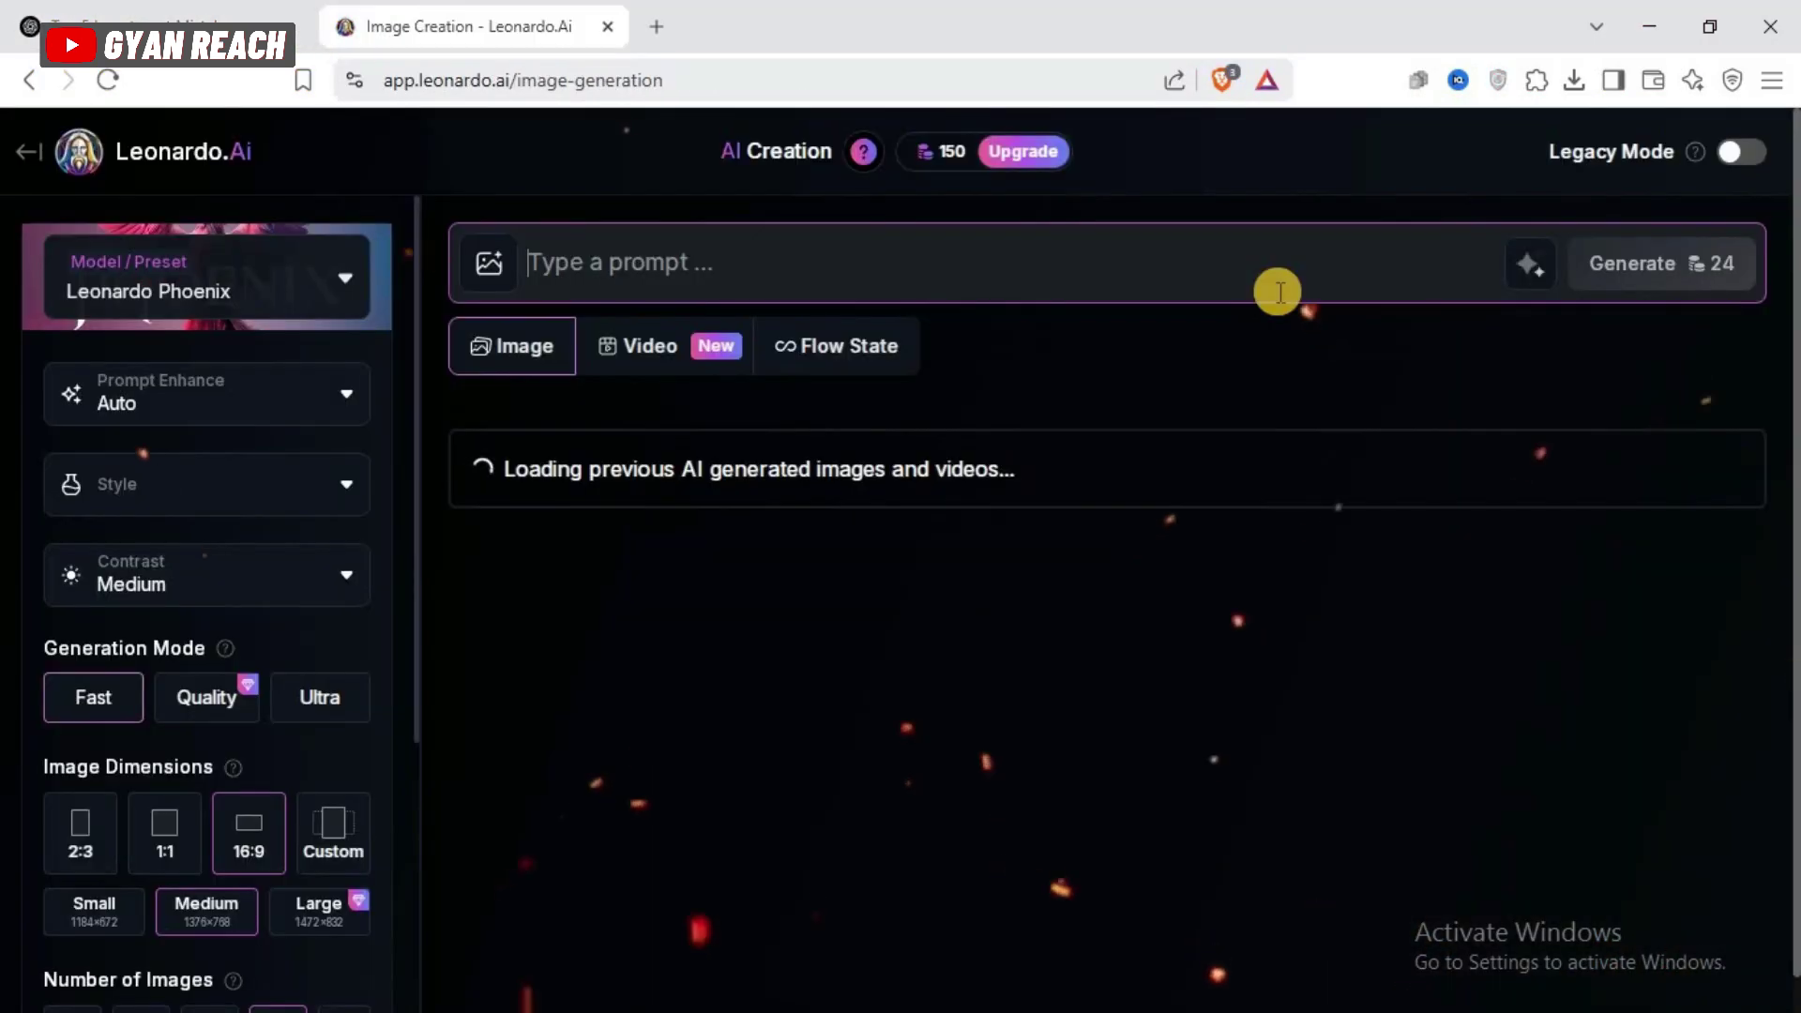
pyautogui.write('Young Indian man sitting at a desk with a laptop, smiling confidently, modern background')
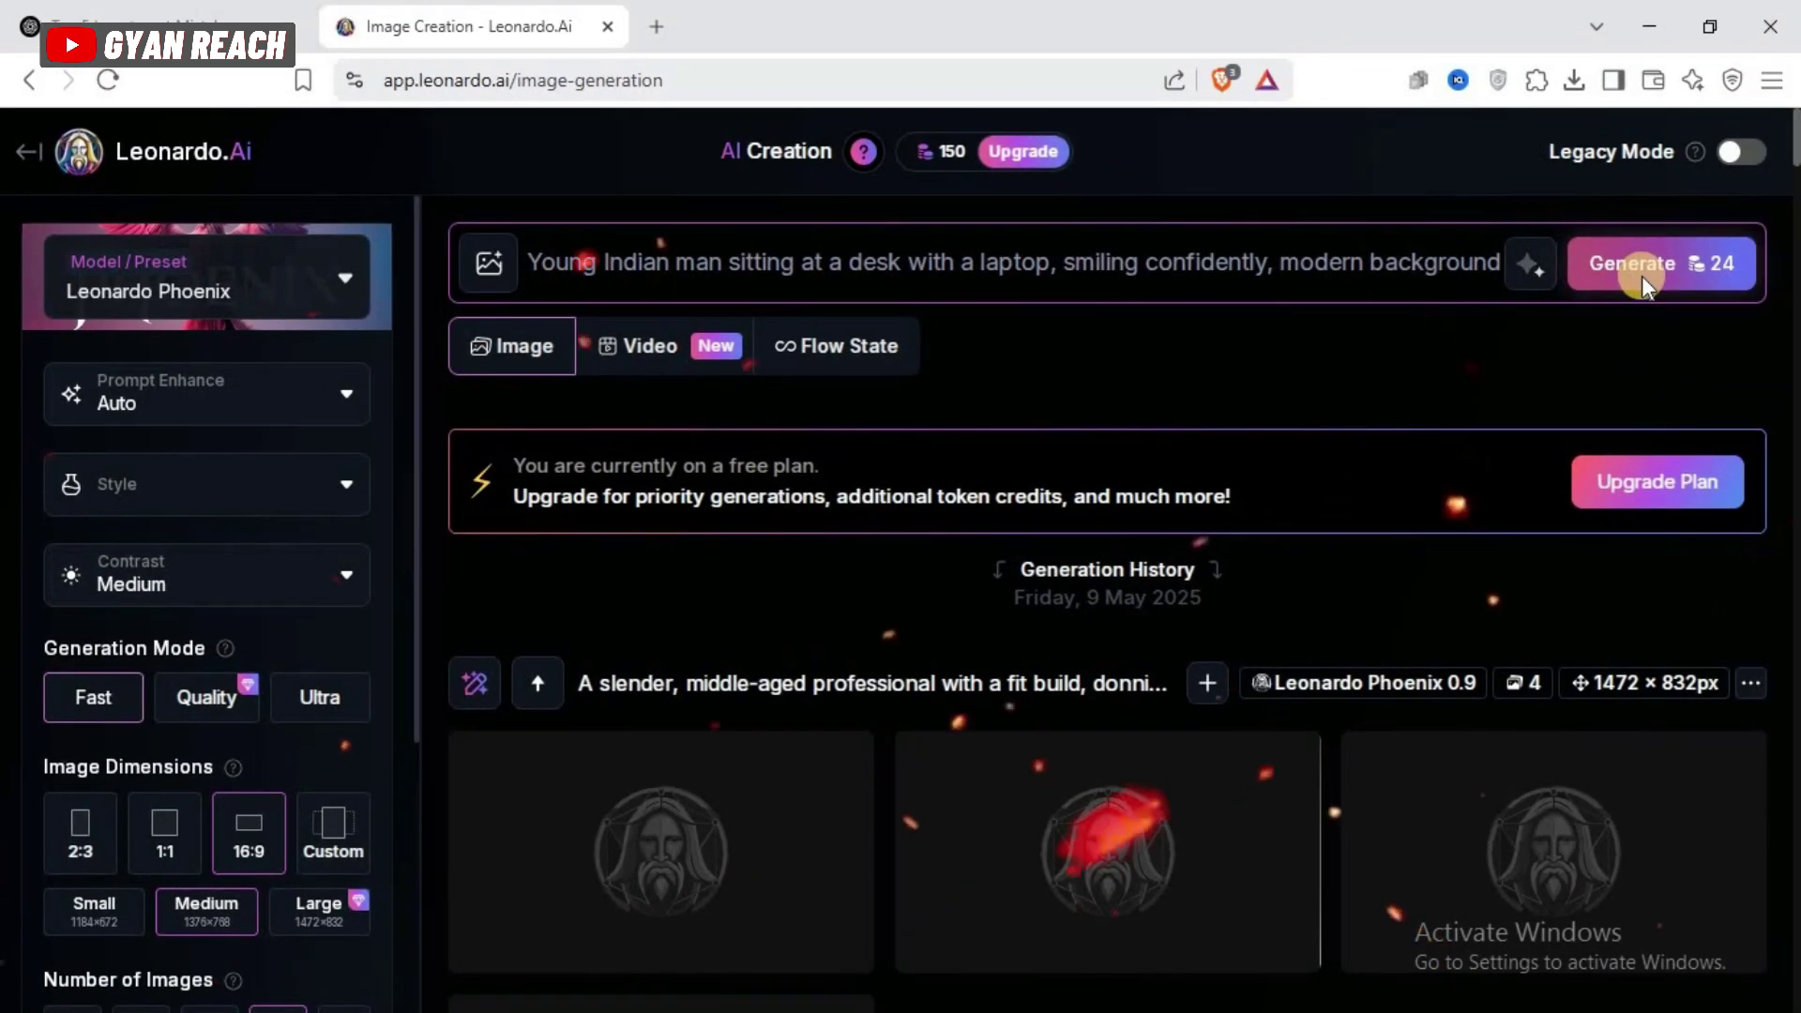
pyautogui.click(1642, 276)
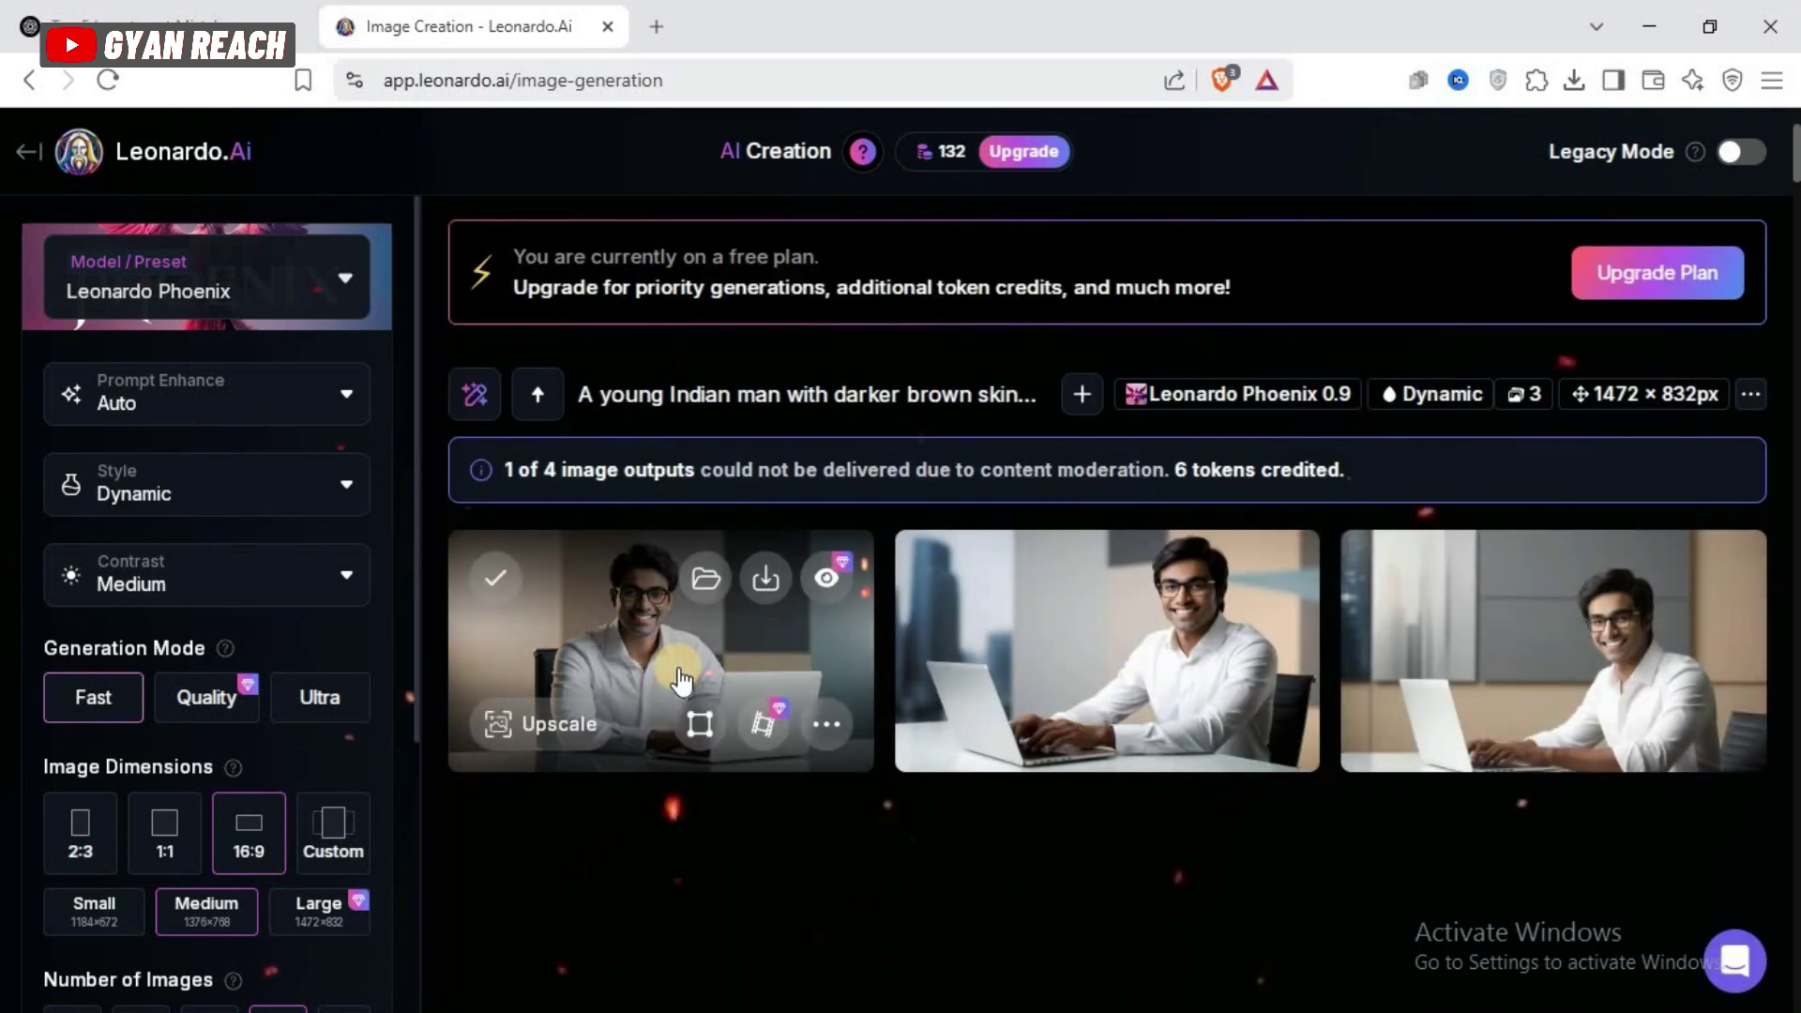
# View the generated images of the man with the laptop one by one at full size
pyautogui.click(728, 640)
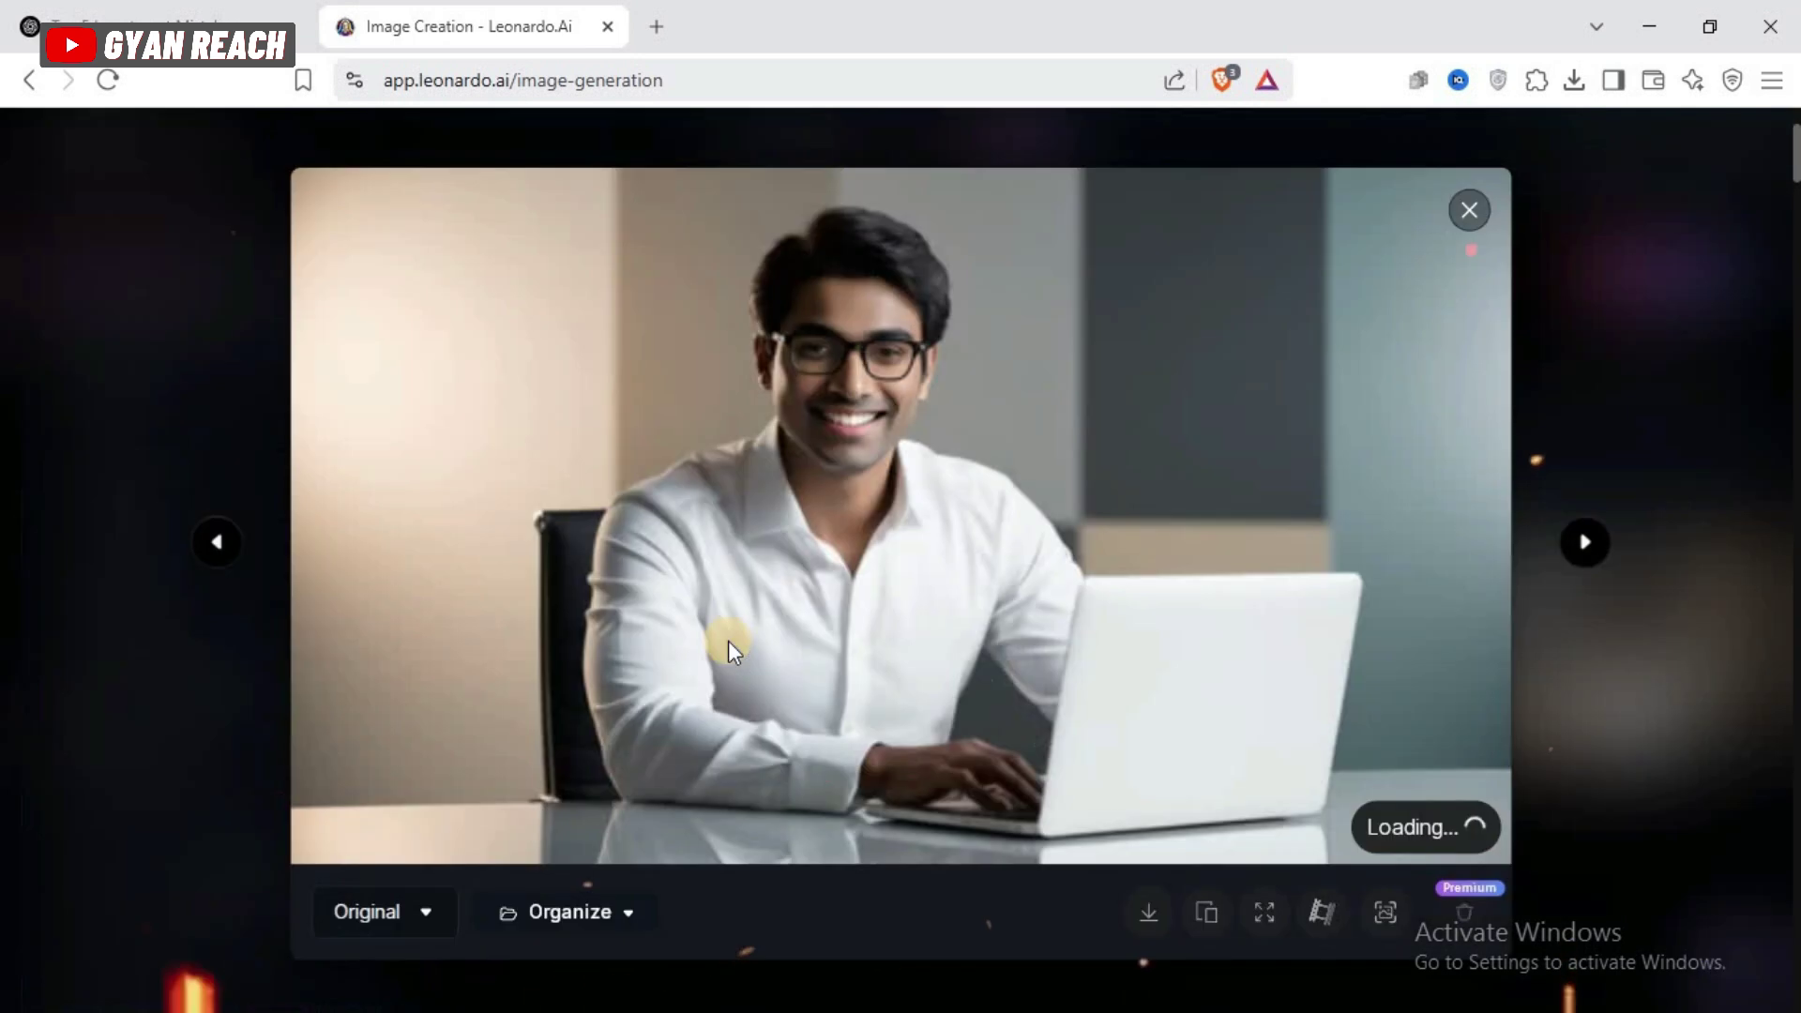
pyautogui.click(1580, 542)
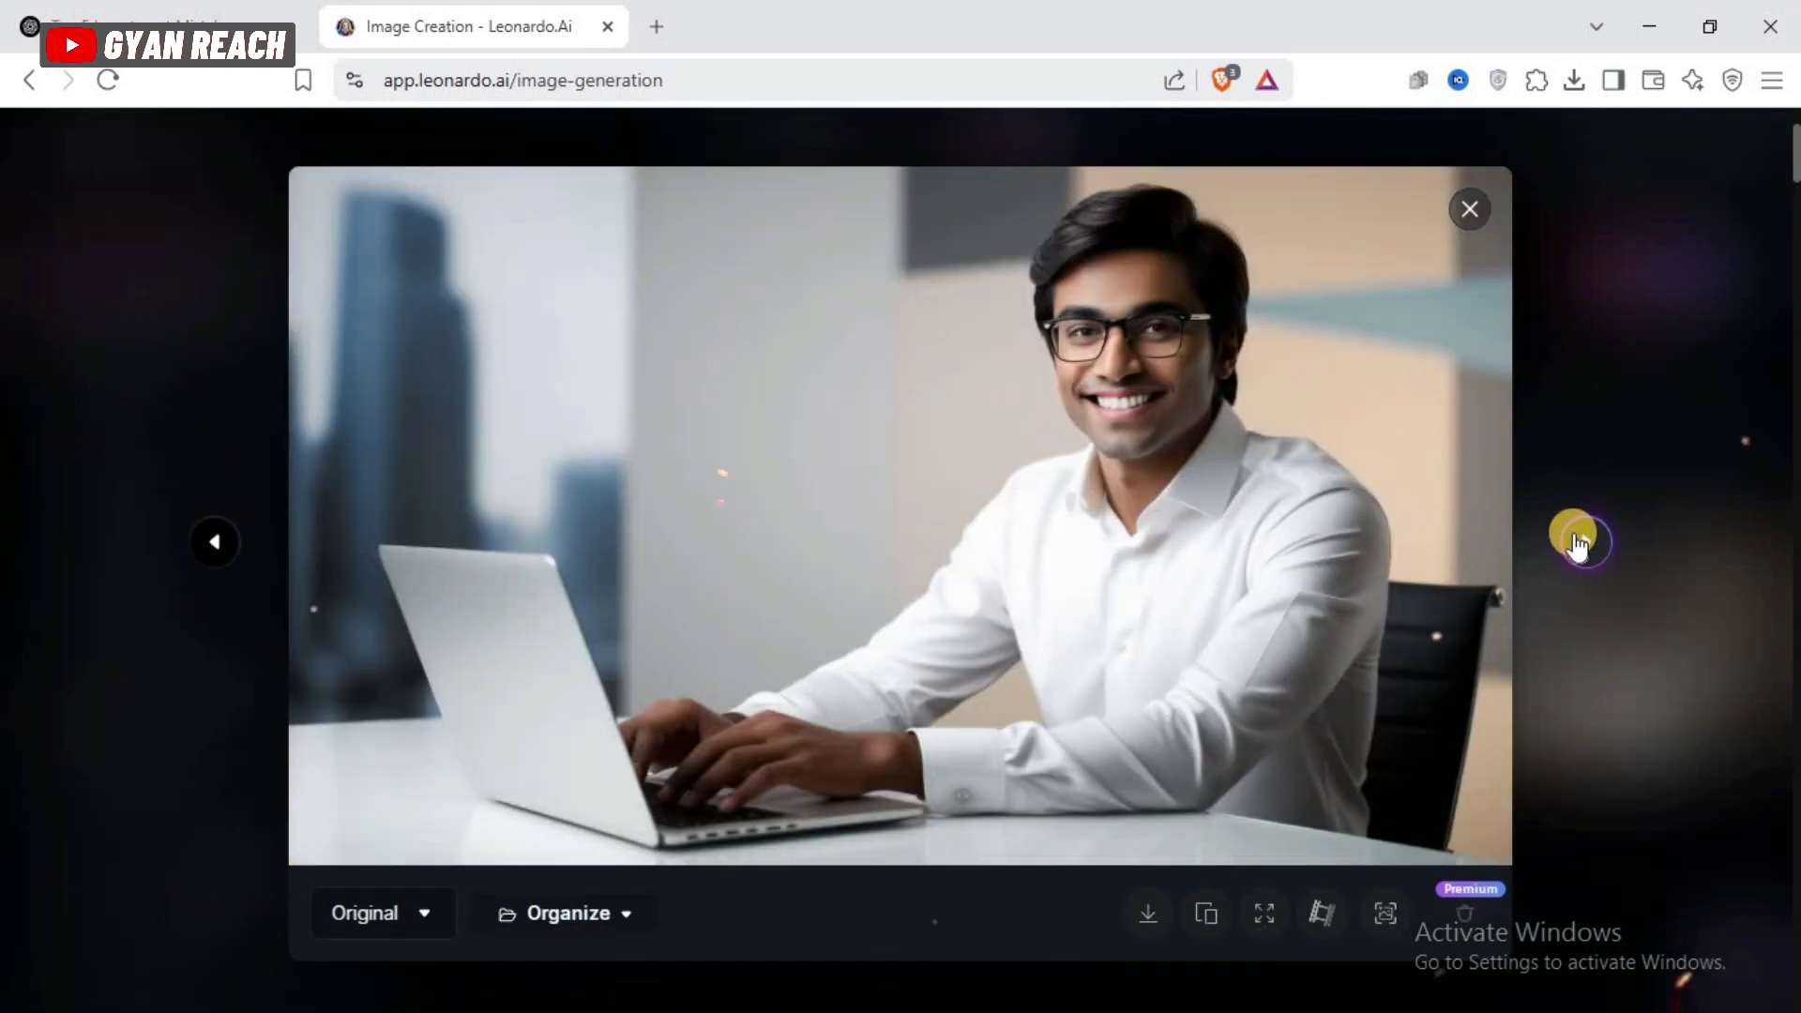
pyautogui.click(1578, 542)
pyautogui.click(216, 553)
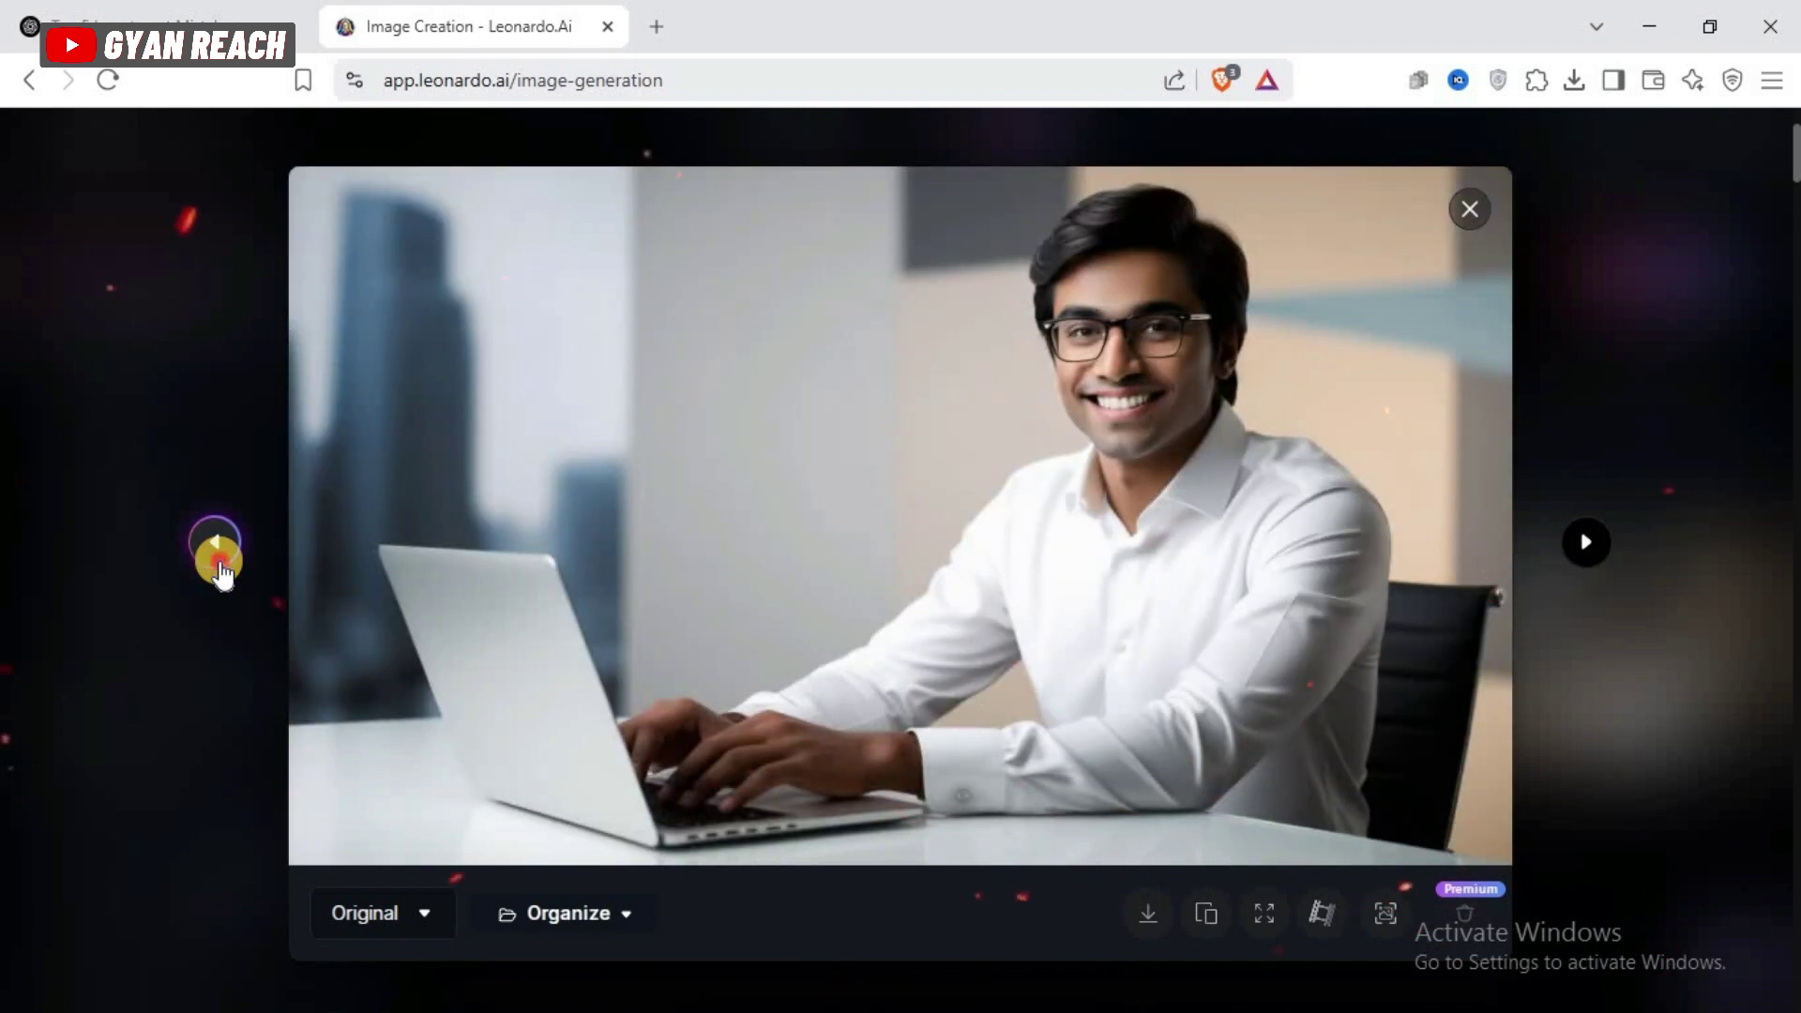
pyautogui.click(214, 549)
pyautogui.click(1468, 211)
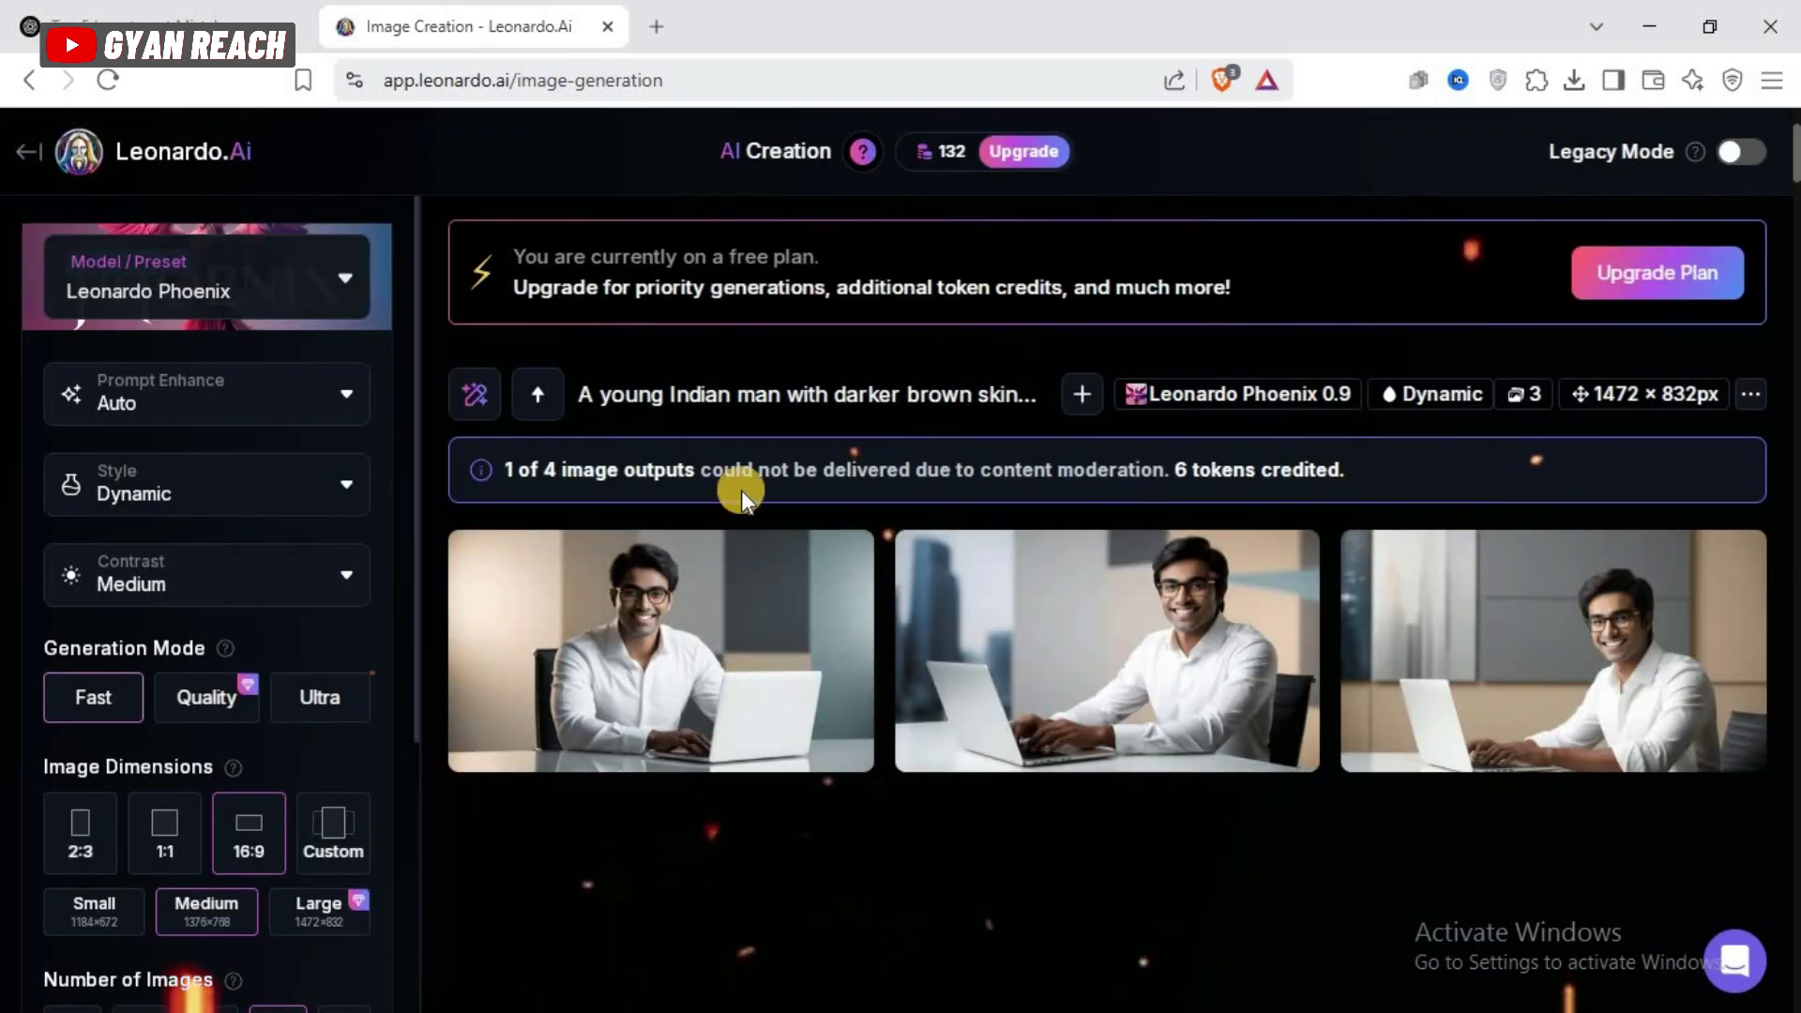
# Copy ChatGPT's second prompt, "Finance icons (rupee symbol, stock chart, piggy bank) floating in background", and generate its images in Leonardo.Ai
pyautogui.hotkey('ctrl', 'shift', 'Tab')
pyautogui.moveTo(652, 480); pyautogui.dragTo(1156, 477)
pyautogui.hotkey('ctrl', 'c')
pyautogui.hotkey('ctrl', 'Tab')
pyautogui.click(792, 258)
pyautogui.hotkey('ctrl', 'v')
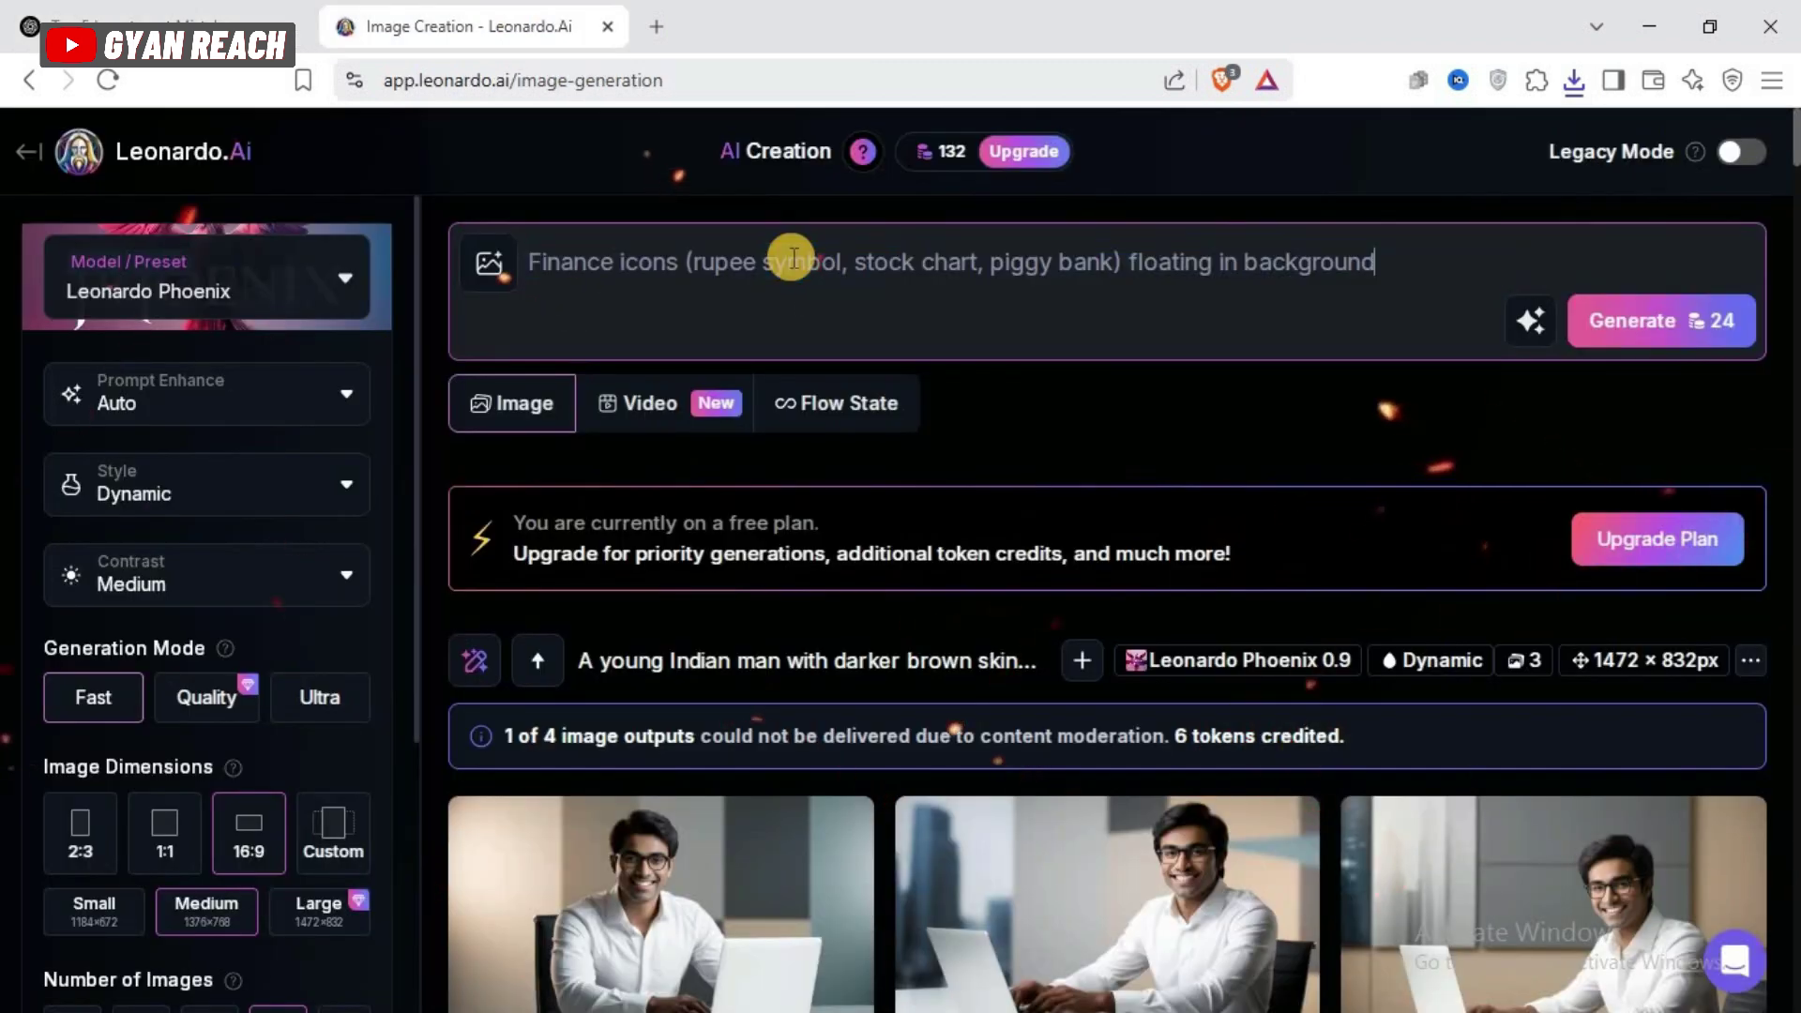
pyautogui.click(1679, 271)
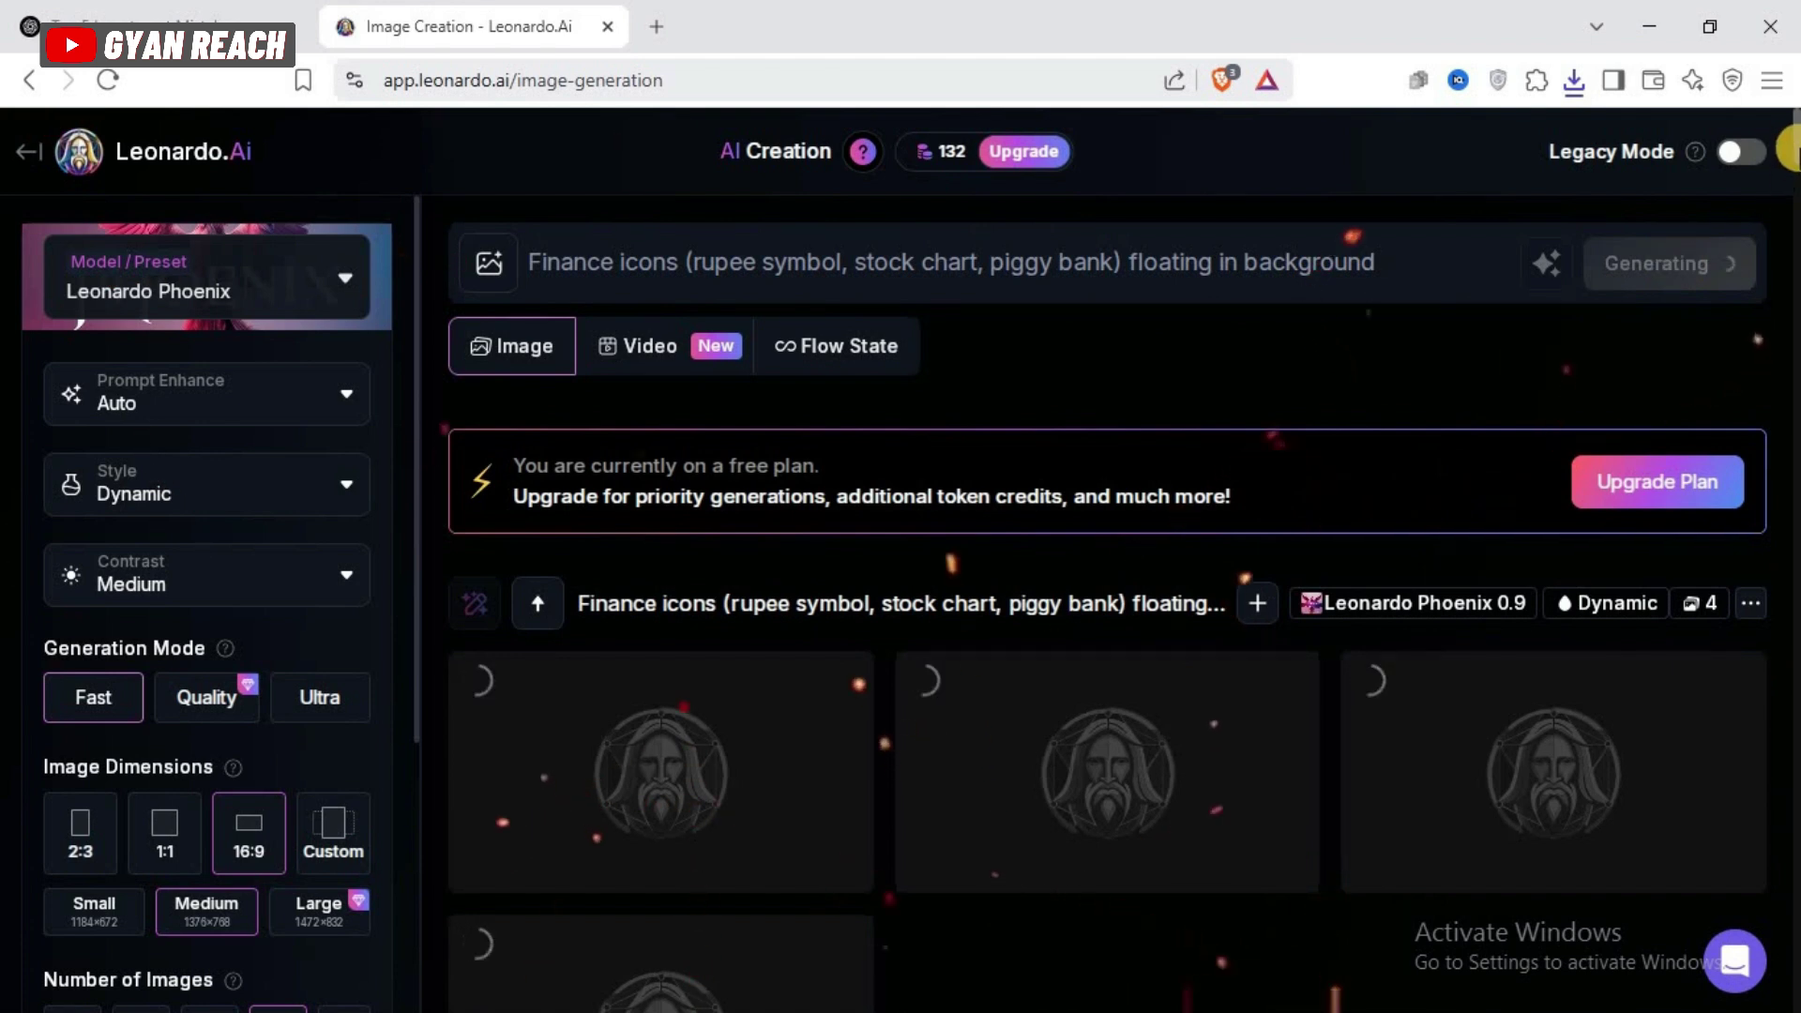
# Compare the generated finance icon images at full size and download the second one, with the glowing RP-like symbol
pyautogui.scroll(-3, 1479, 741)
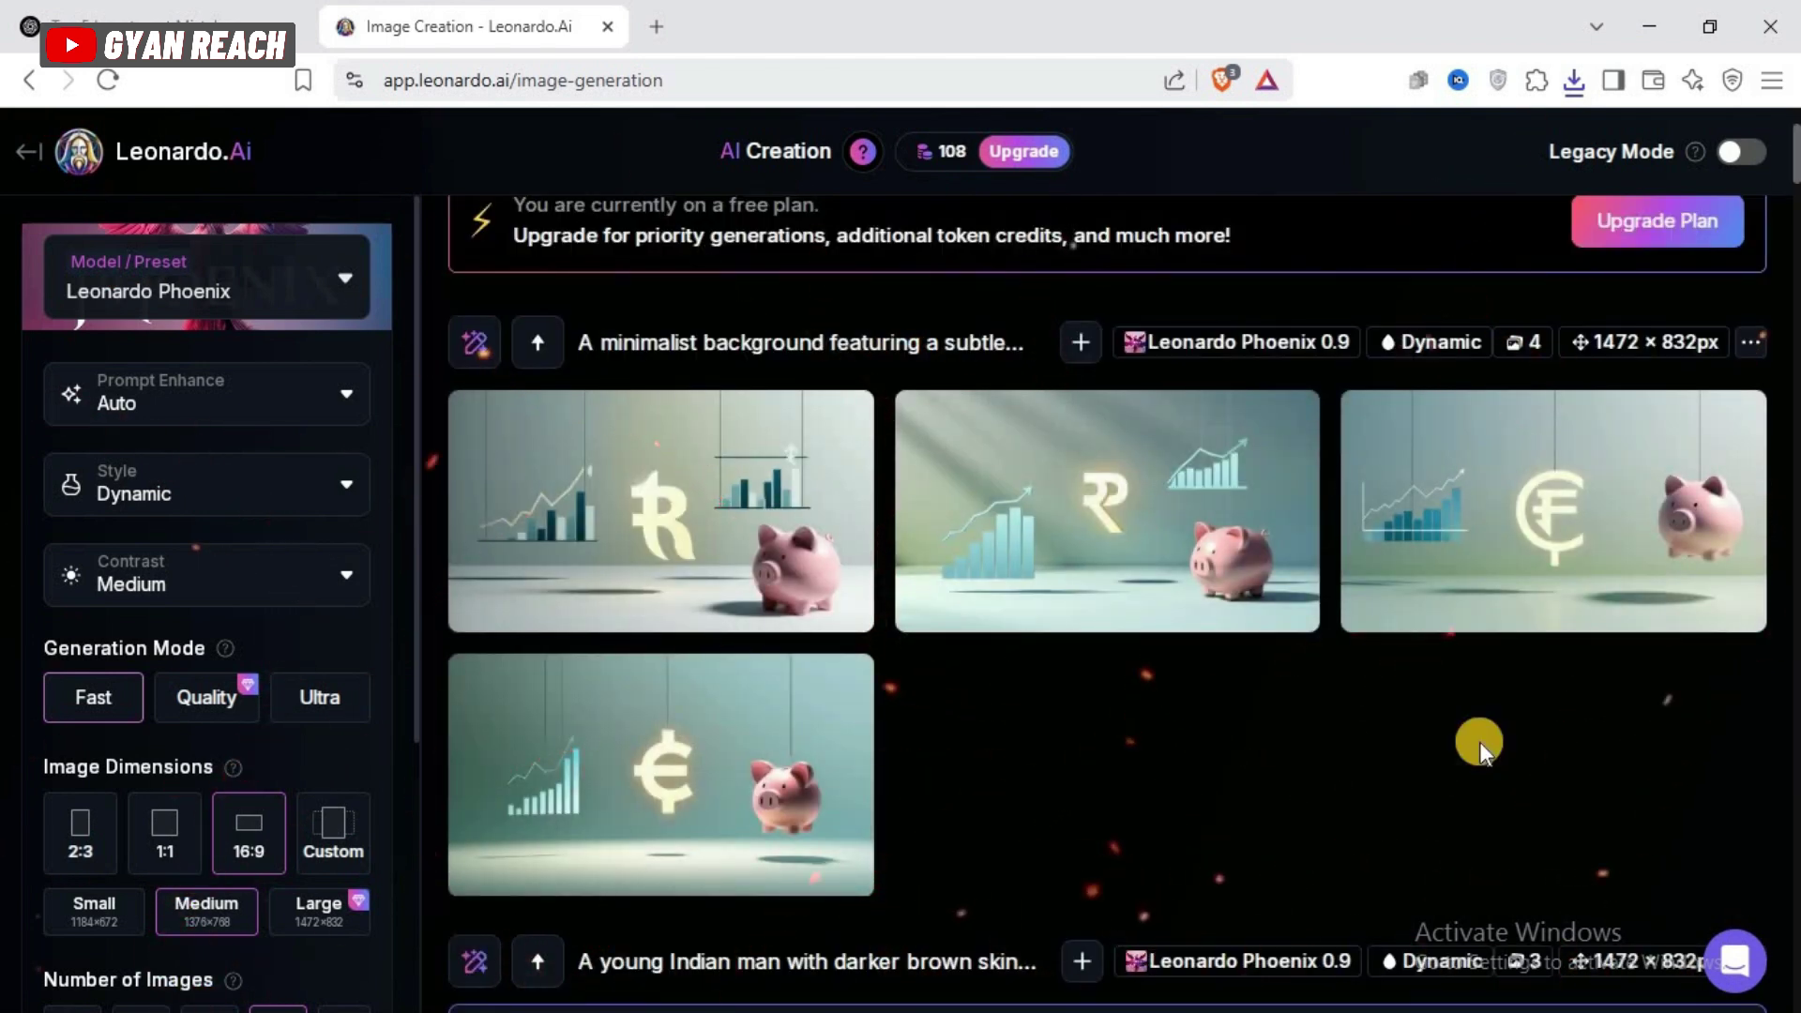
pyautogui.click(742, 503)
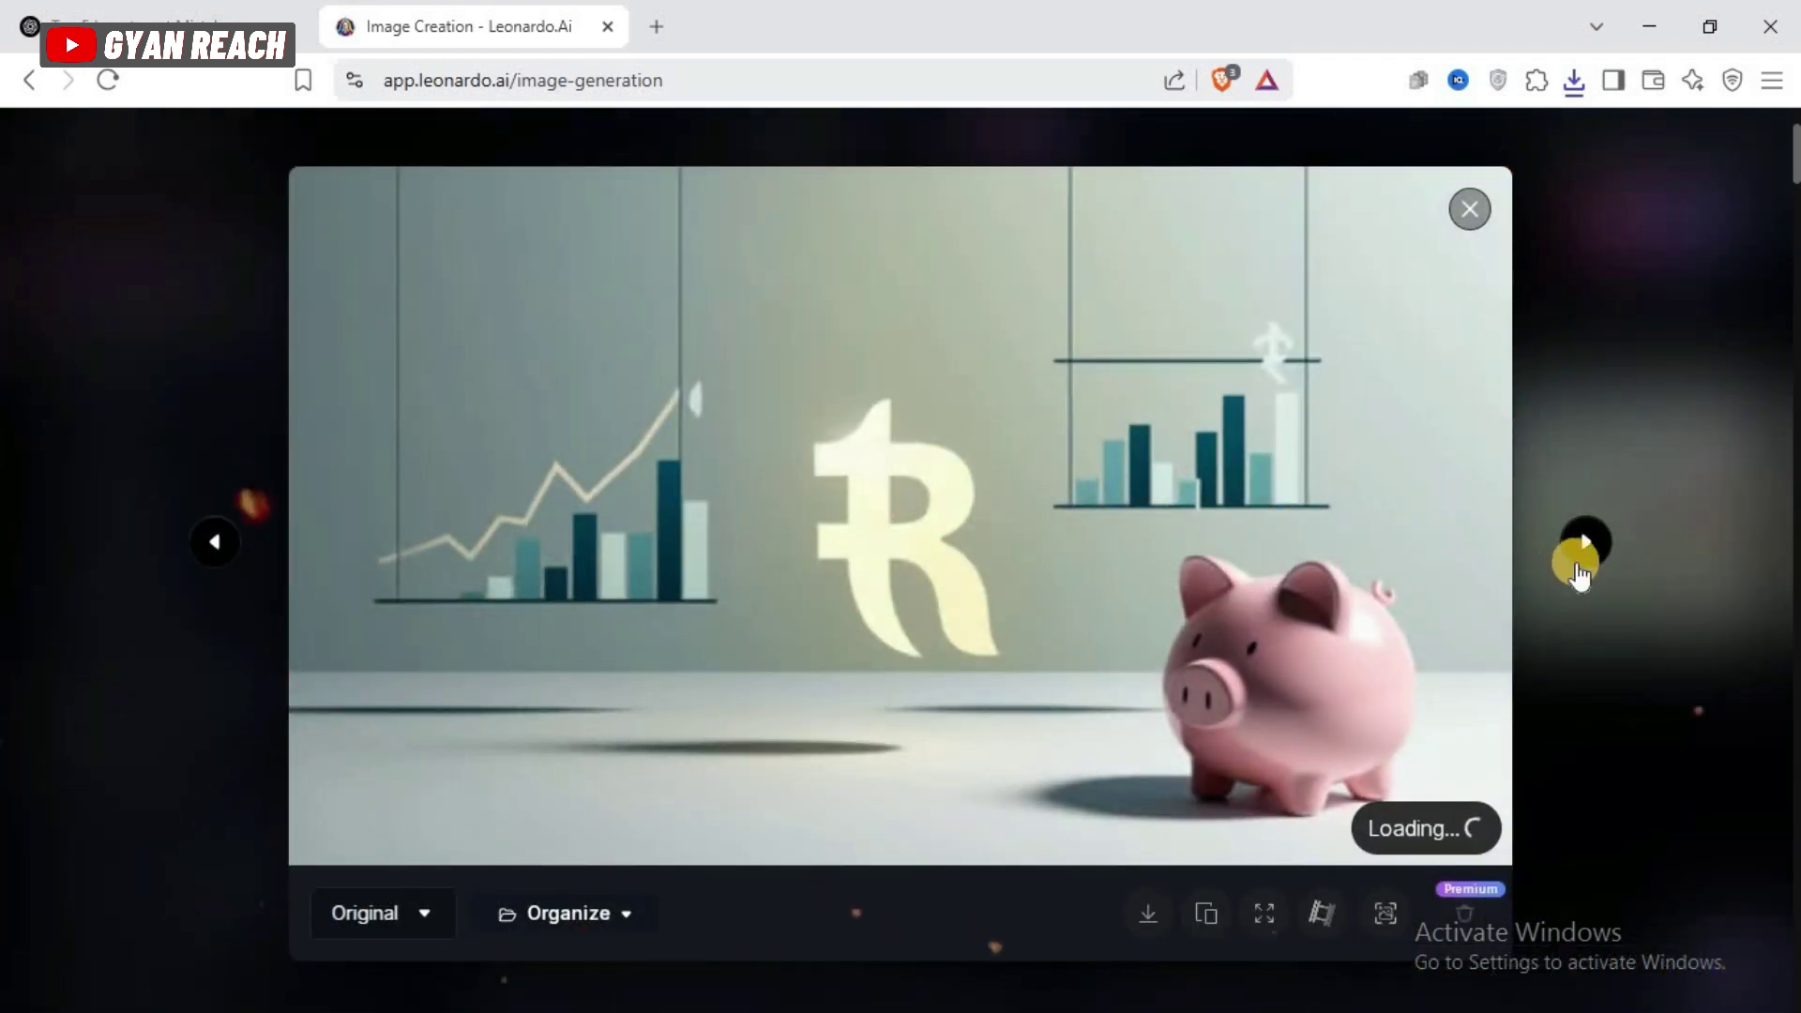
pyautogui.click(1584, 542)
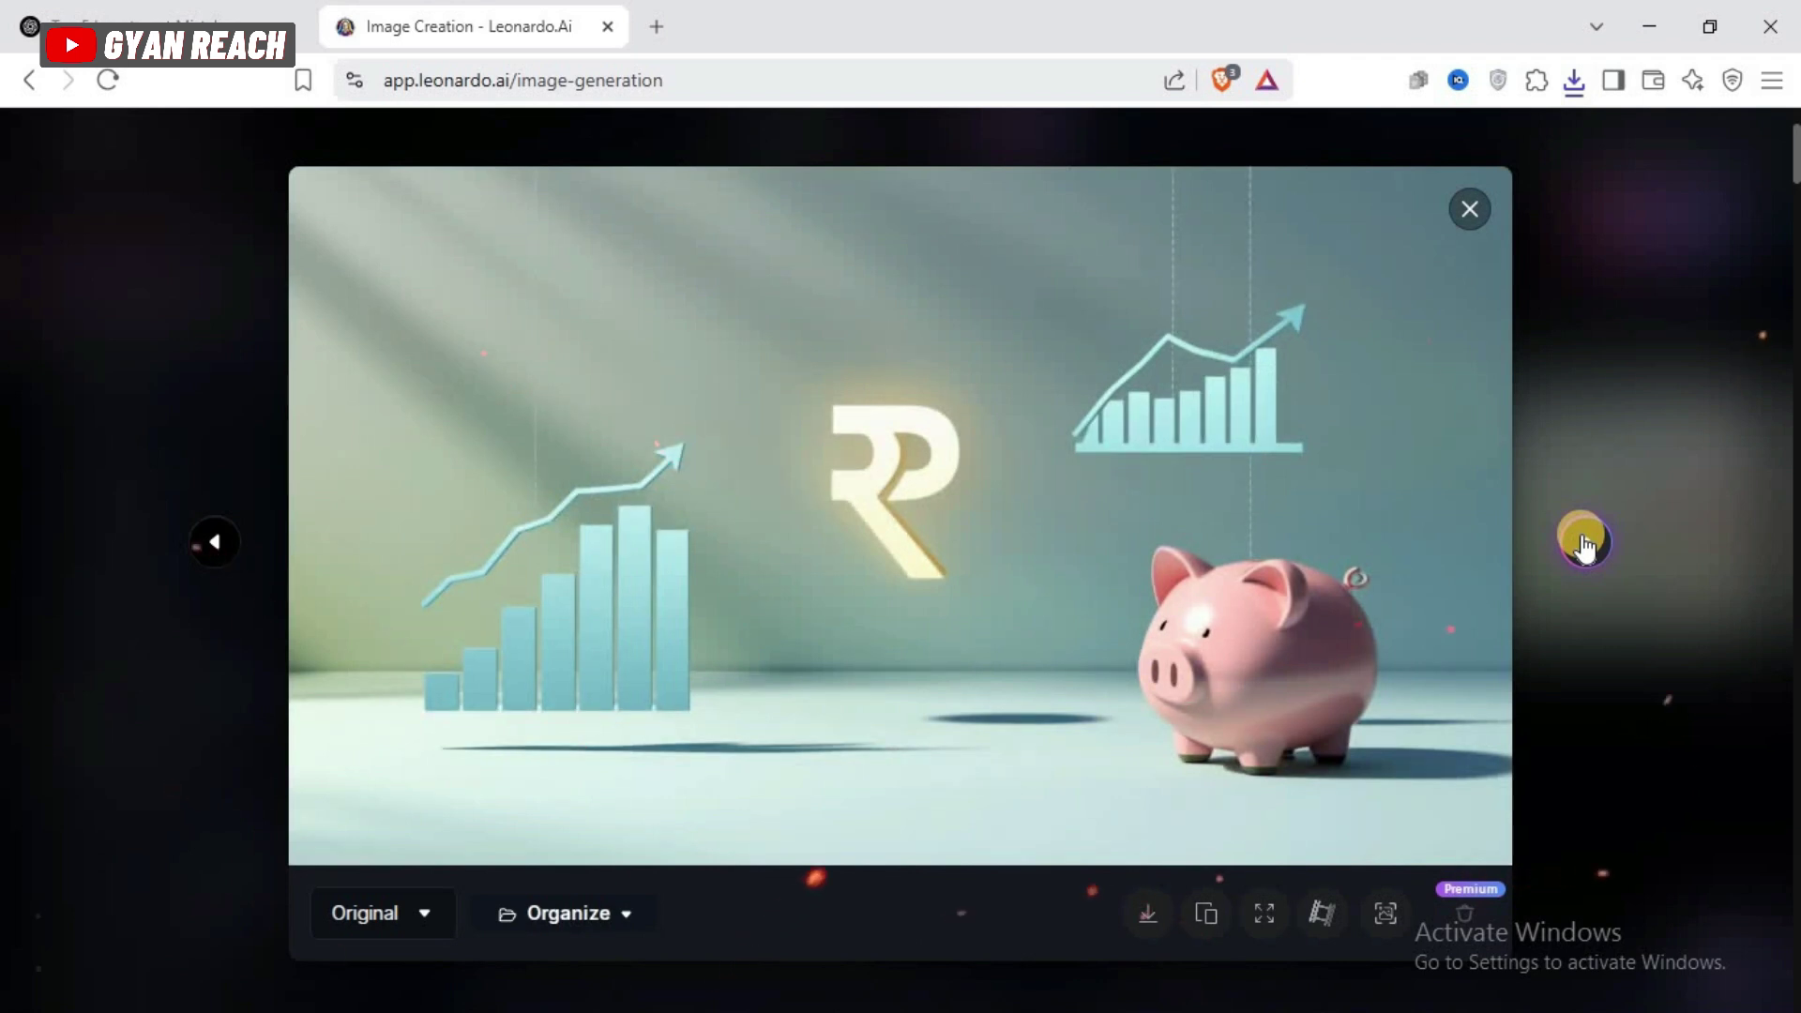
pyautogui.click(1583, 542)
pyautogui.click(1583, 542)
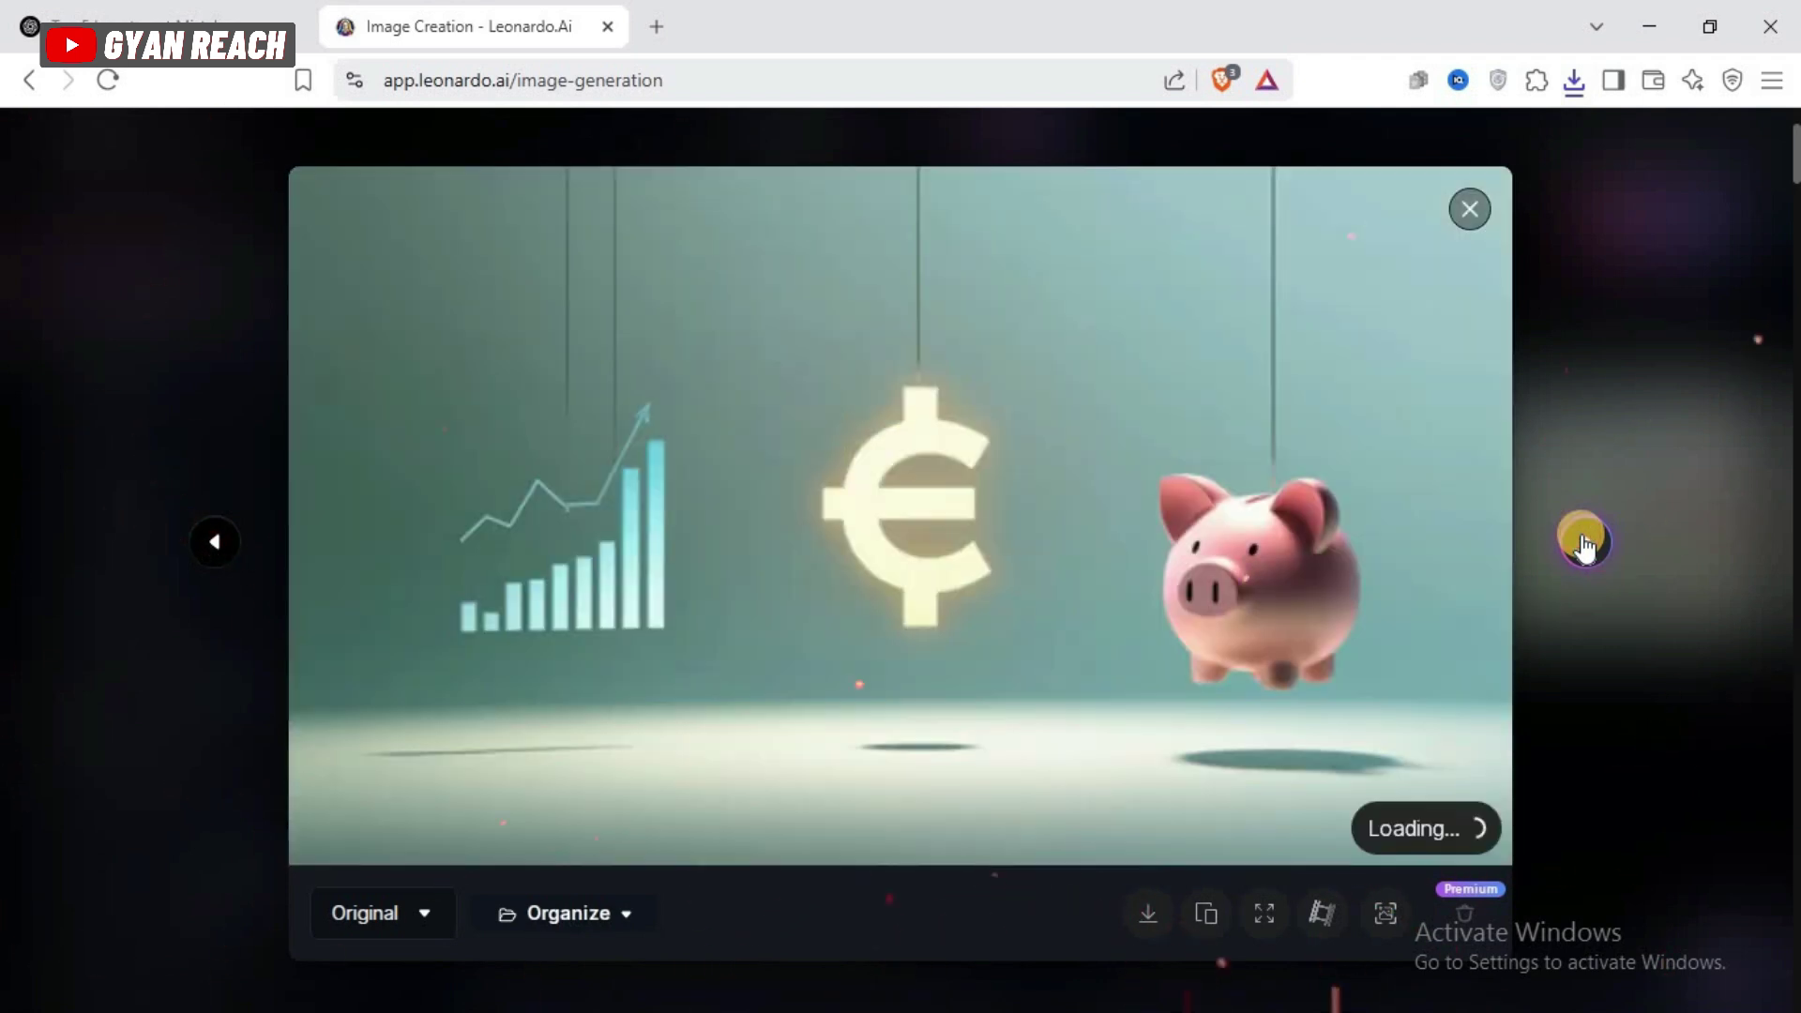
pyautogui.click(215, 543)
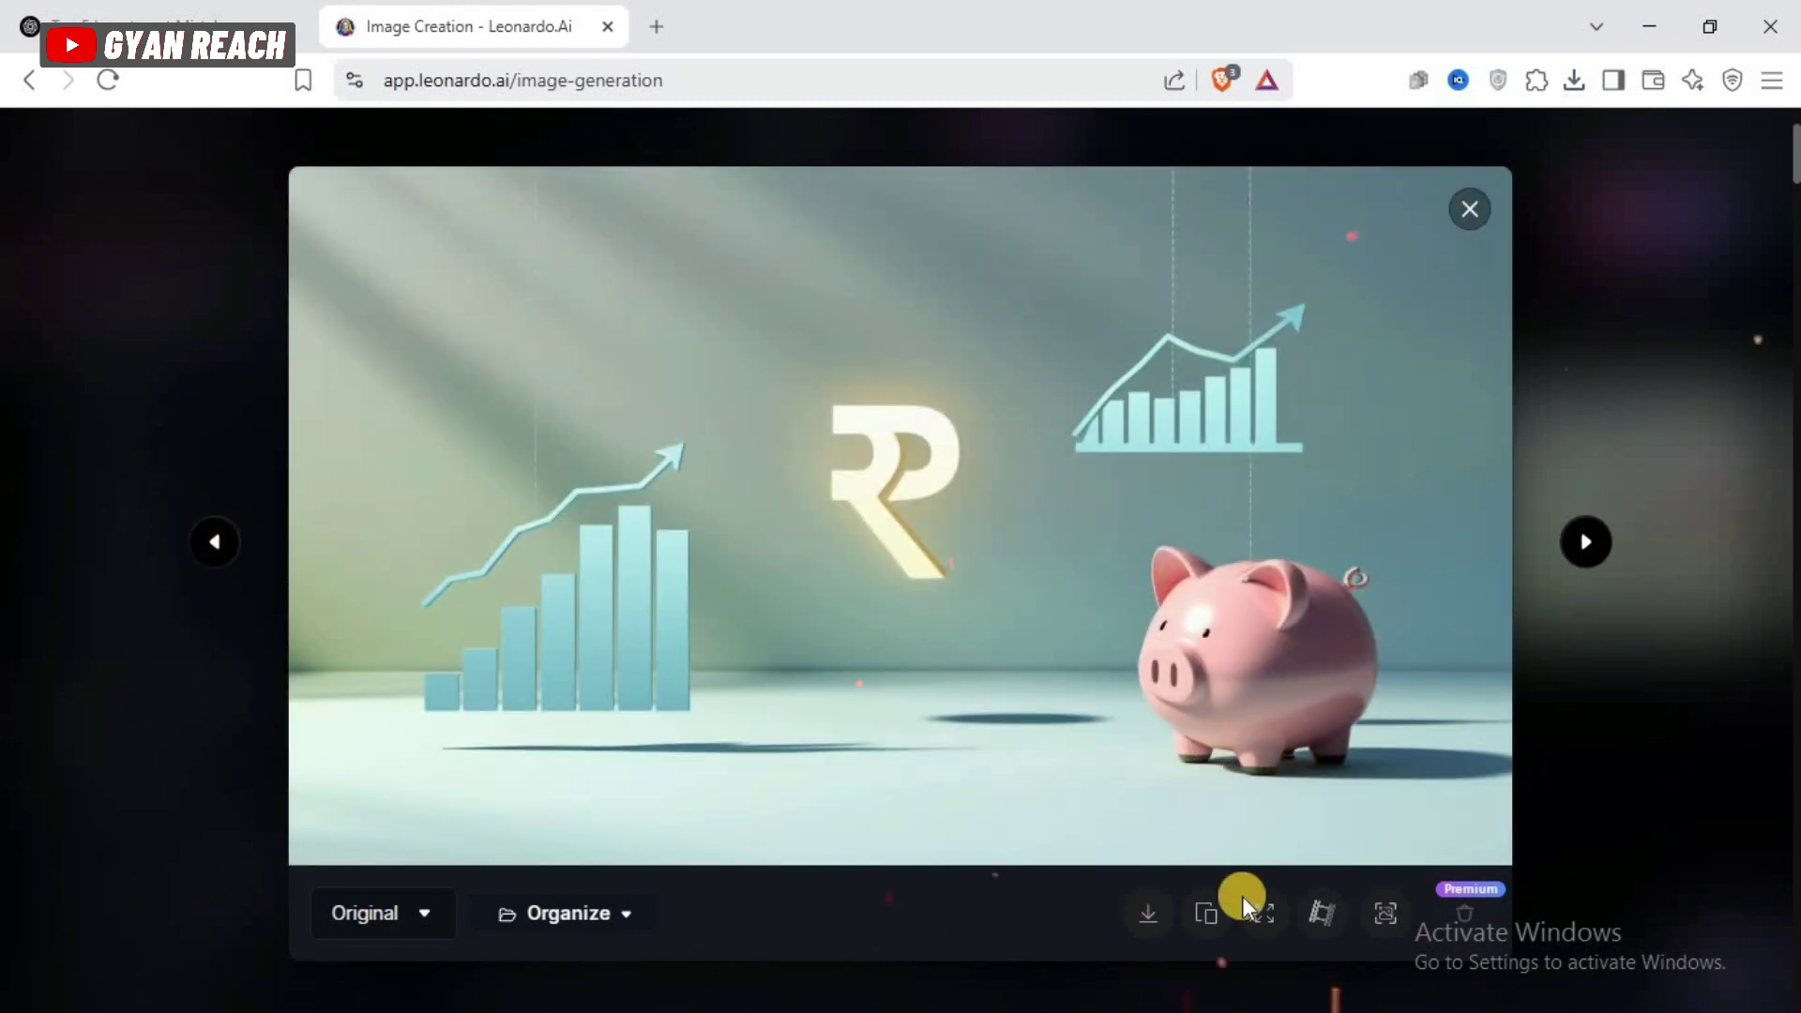
pyautogui.click(1149, 927)
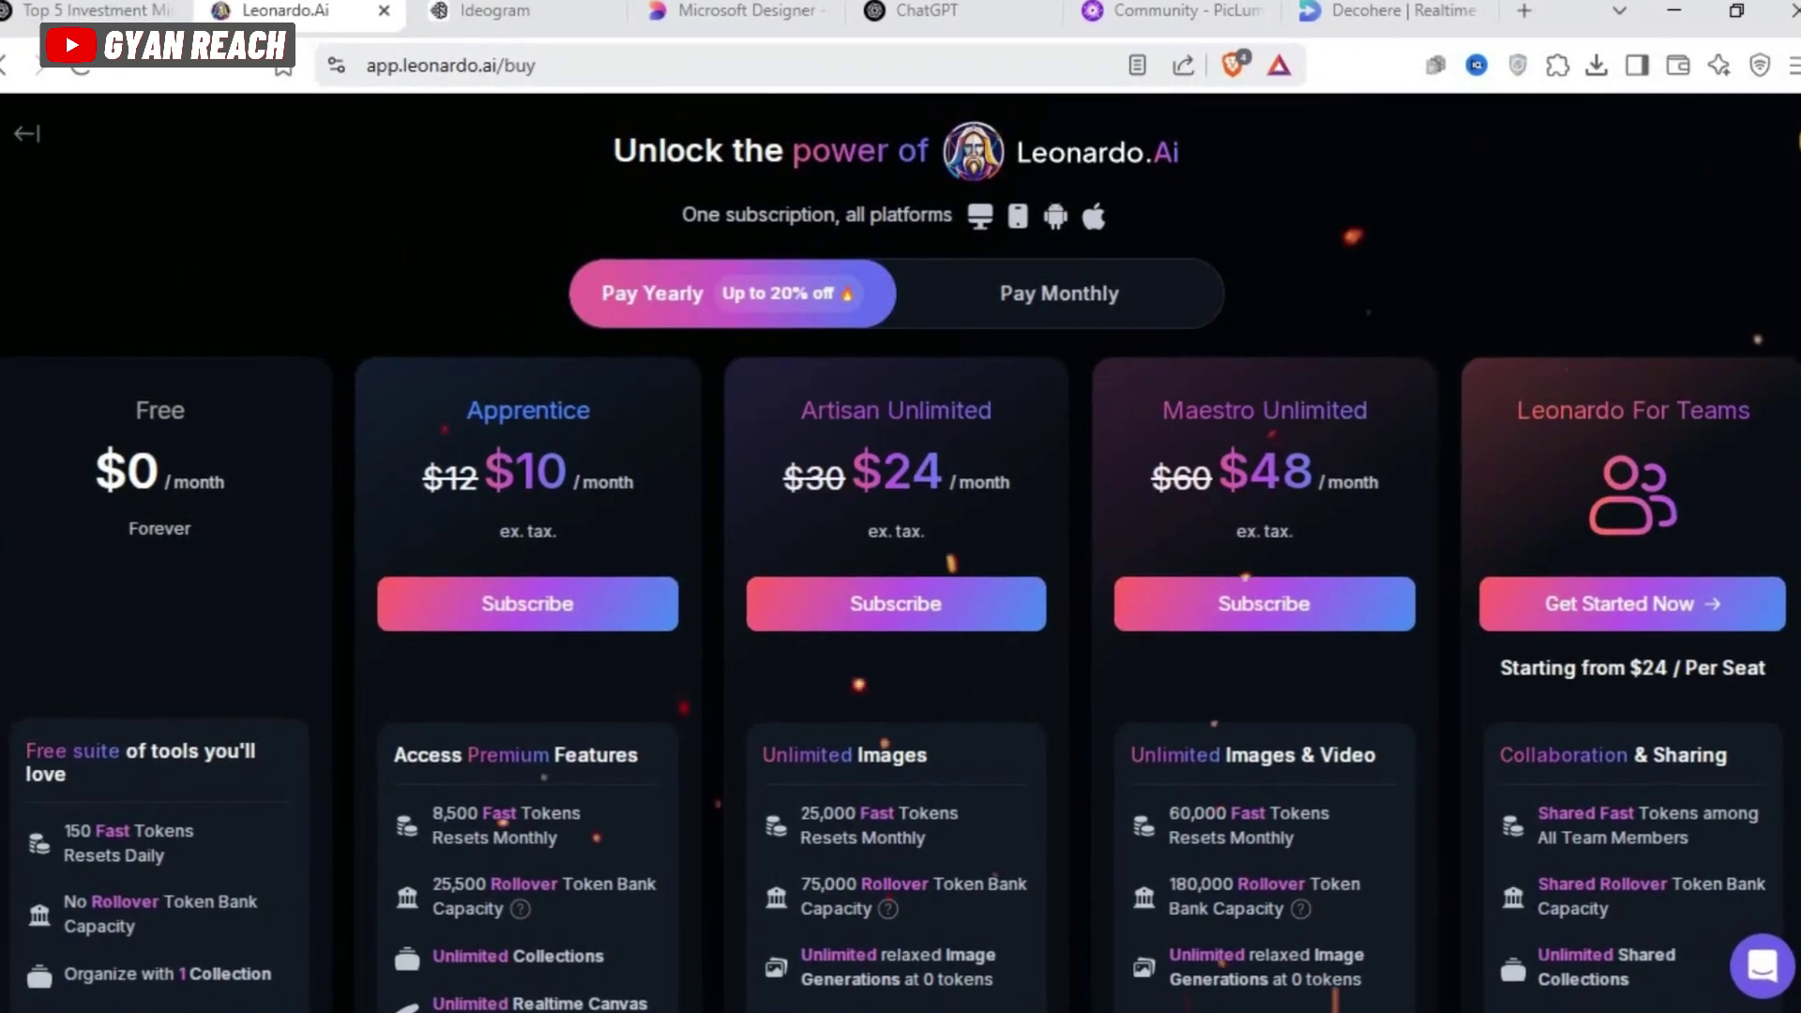
# Review the prices and features of the Leonardo.Ai subscription plans
pyautogui.scroll(-2, 1700, 175)
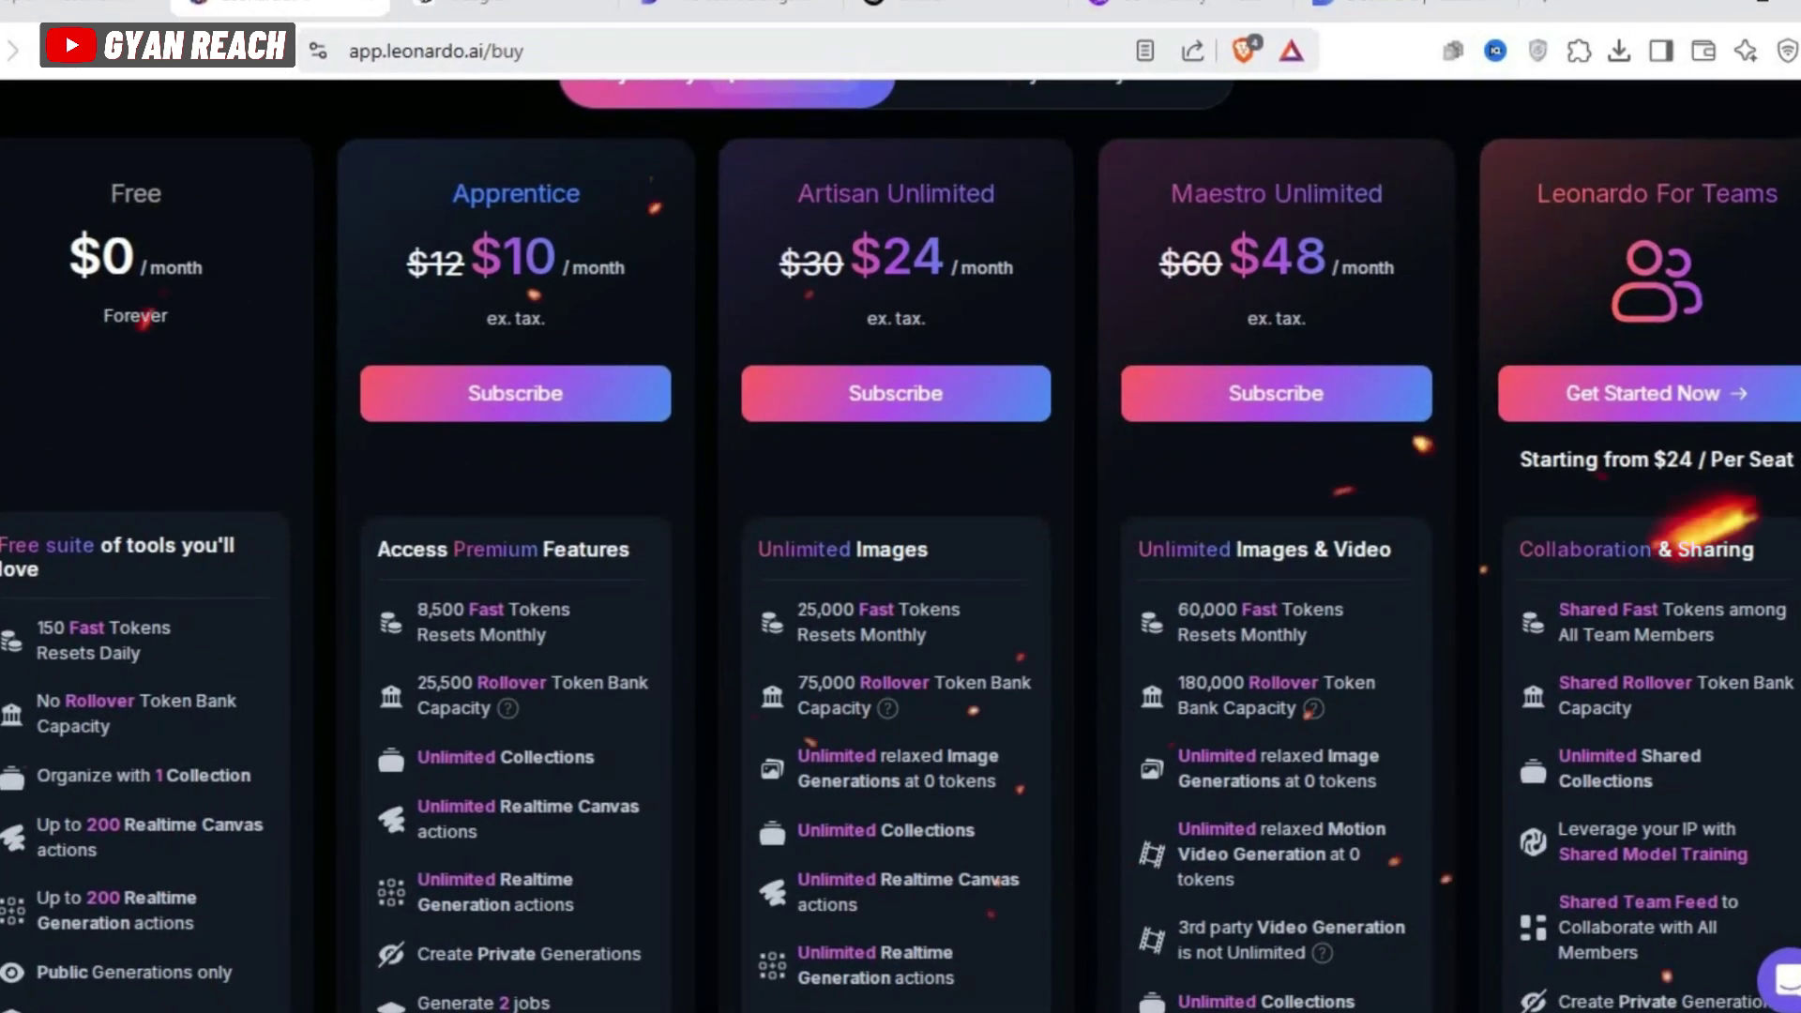
pyautogui.scroll(-1, 896, 544)
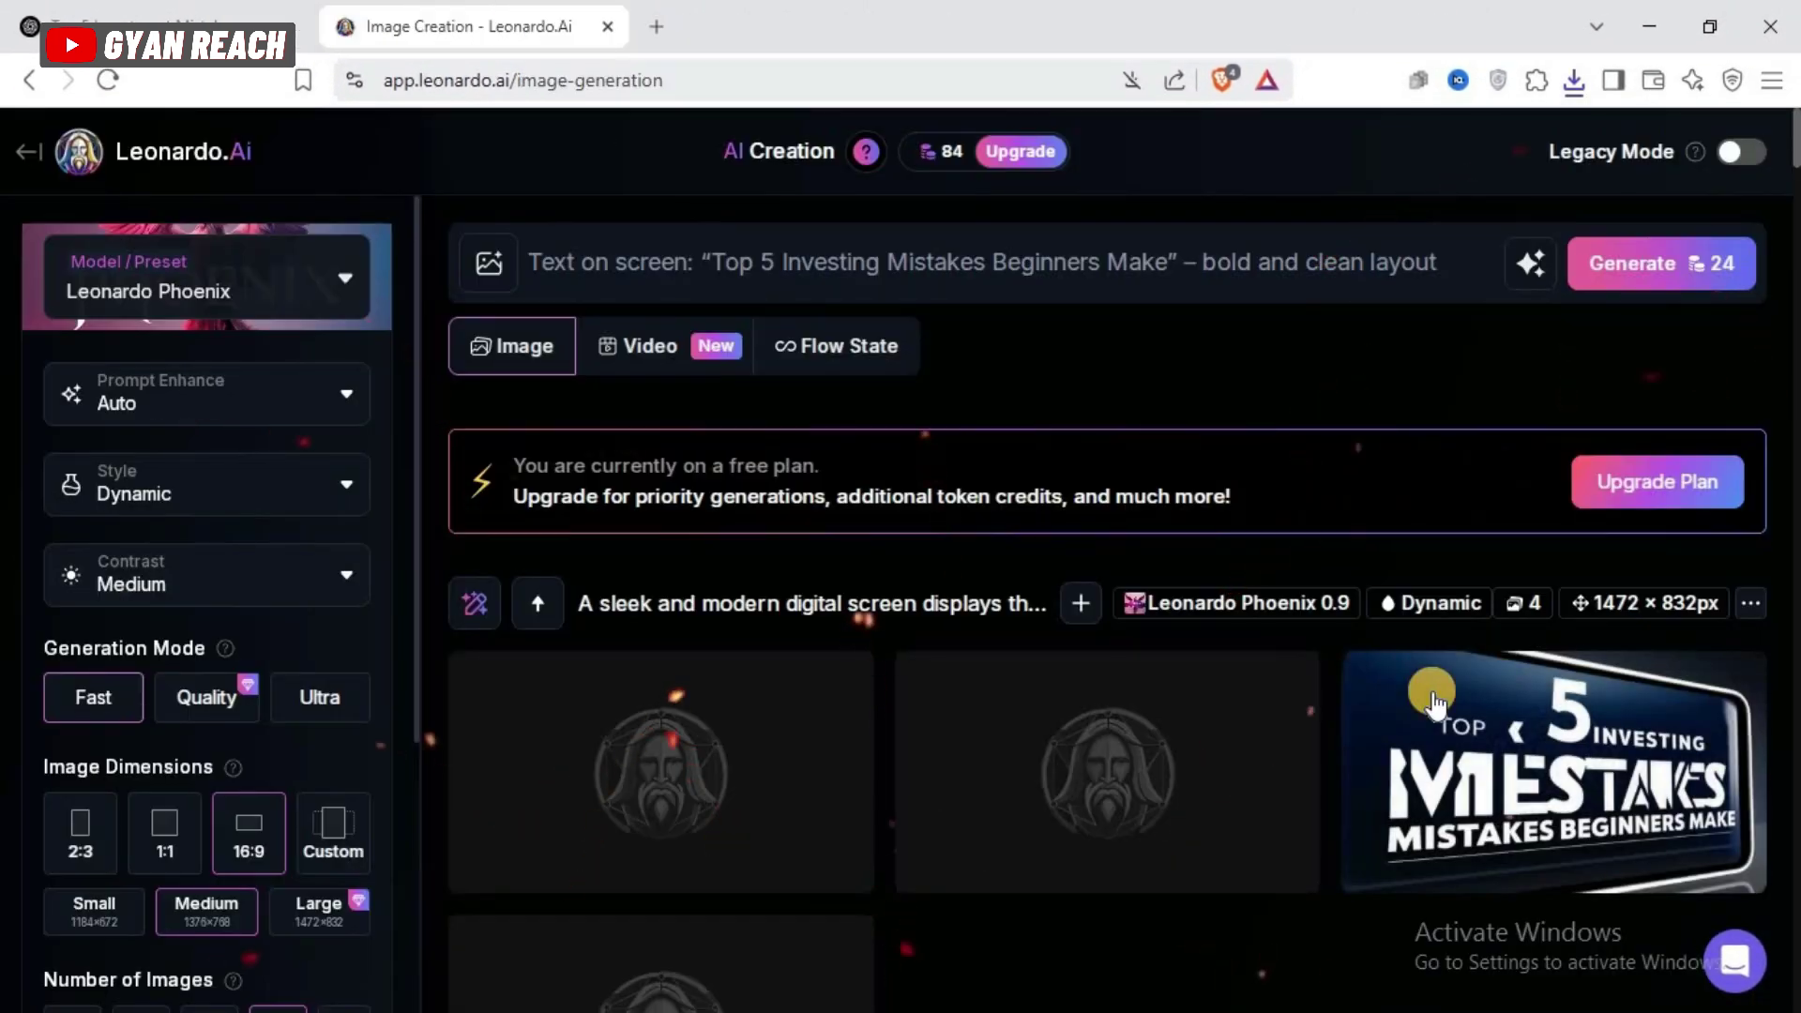
# View the images generated for the "Top 5 Investing Mistakes Beginners Make" prompt at full size and compare their lettering
pyautogui.moveTo(1435, 699)
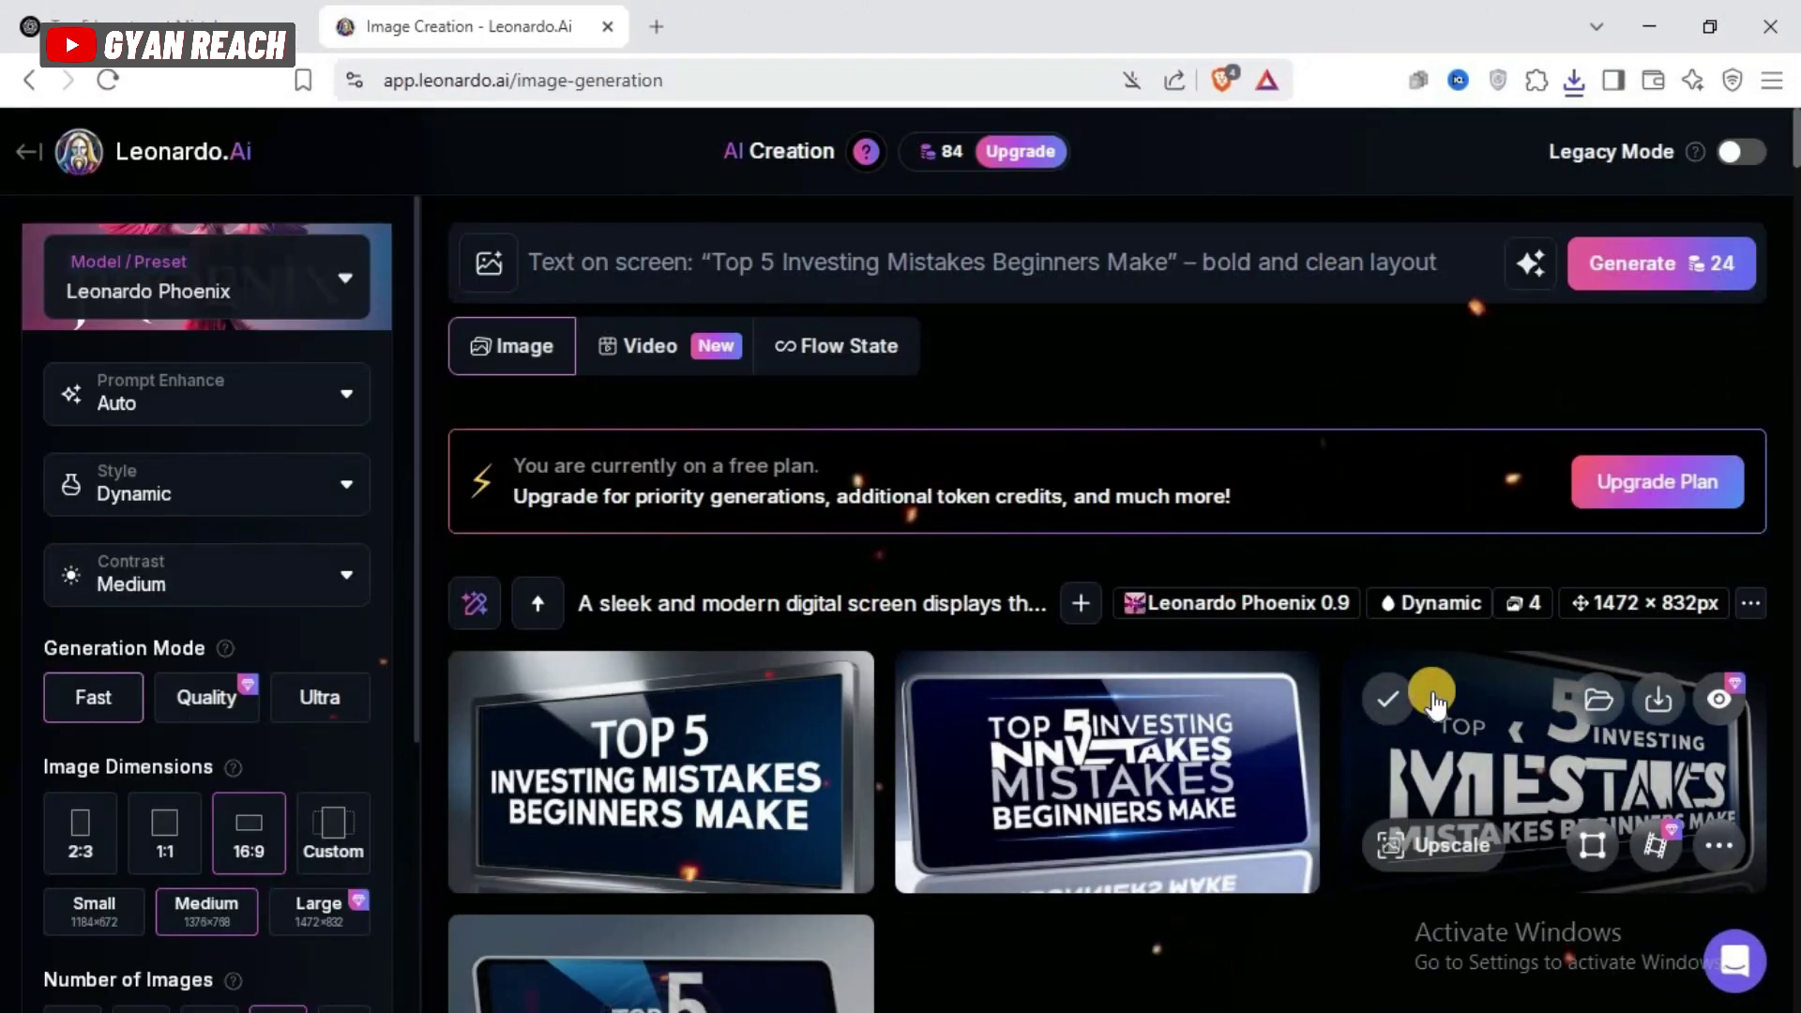
pyautogui.click(765, 735)
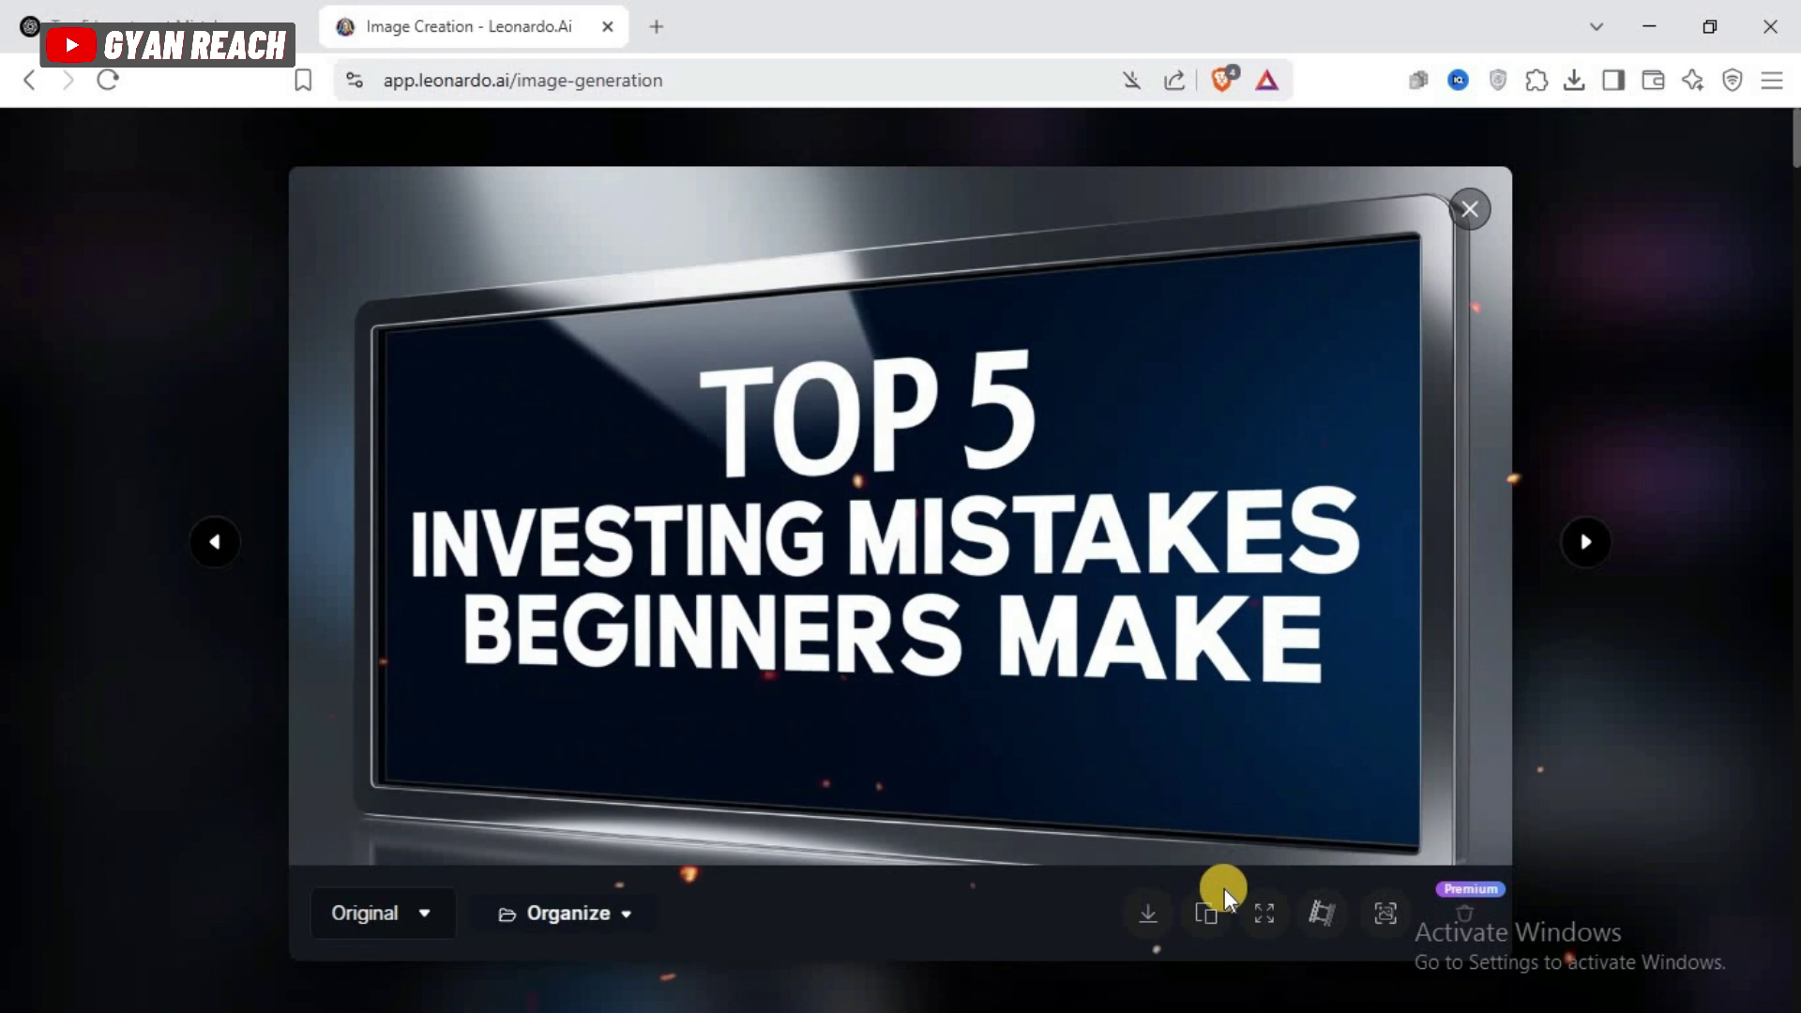
pyautogui.click(1587, 544)
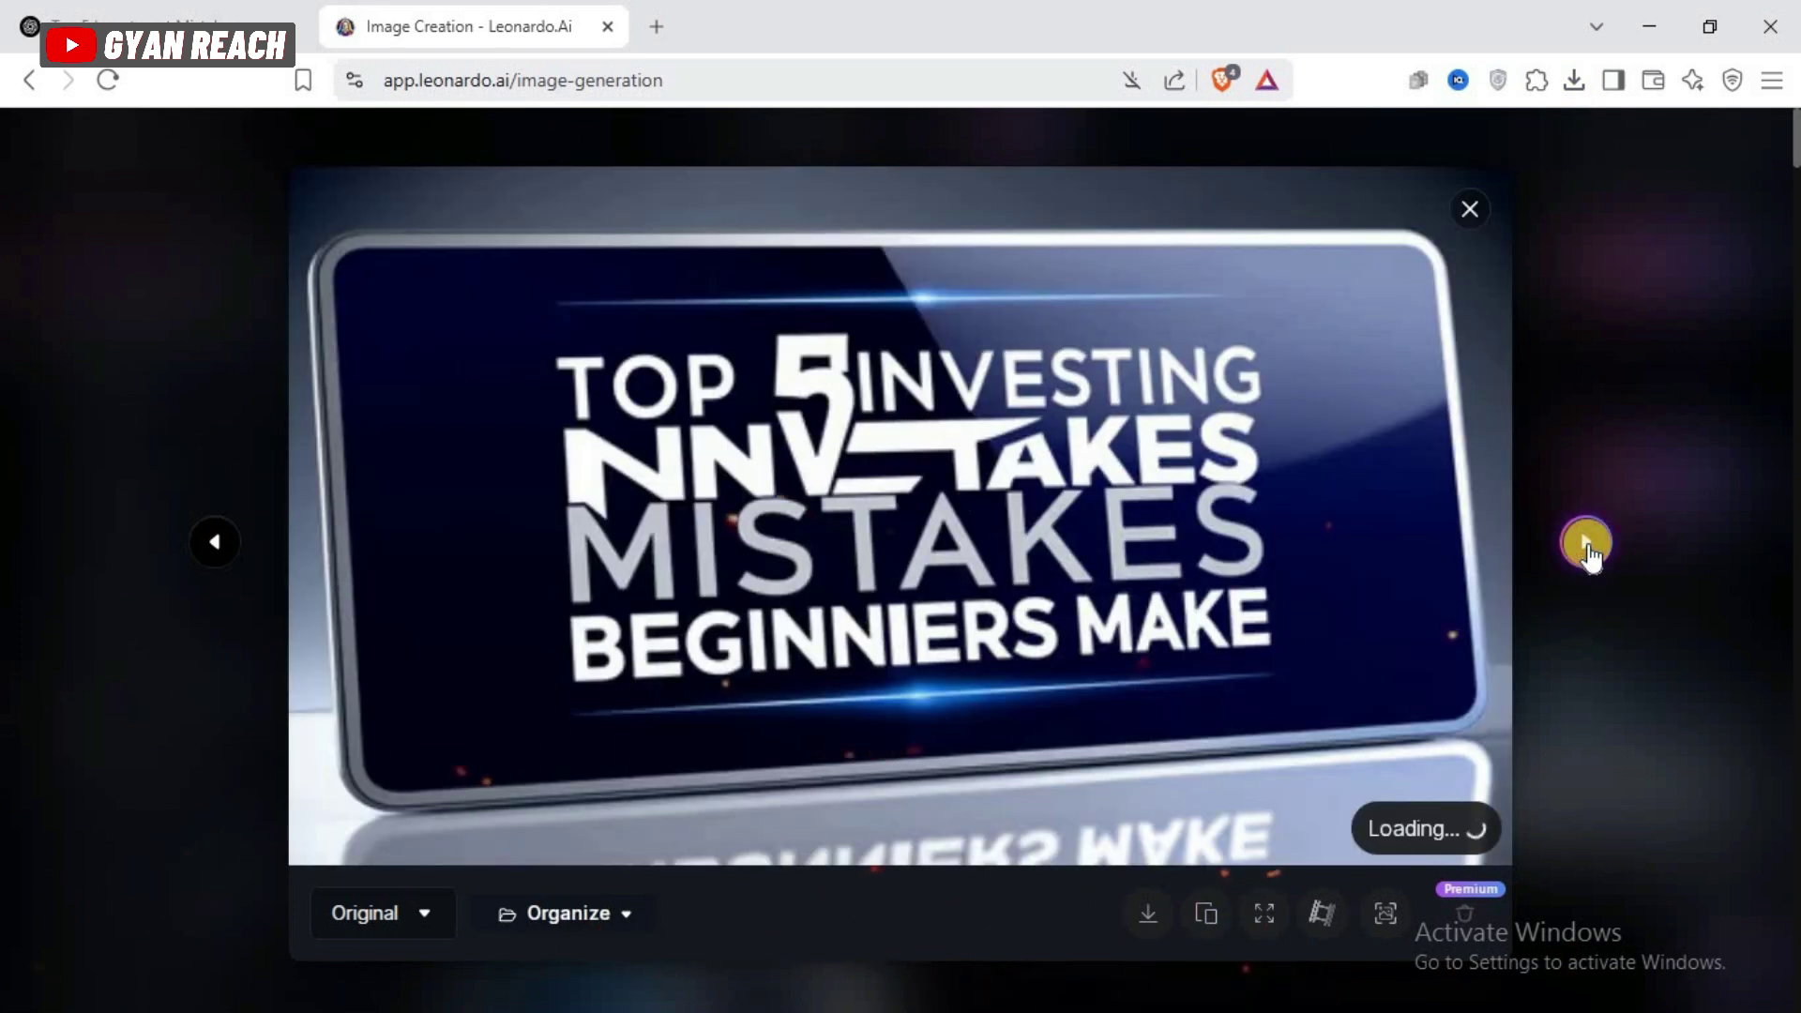
pyautogui.click(1587, 544)
pyautogui.press('Escape')
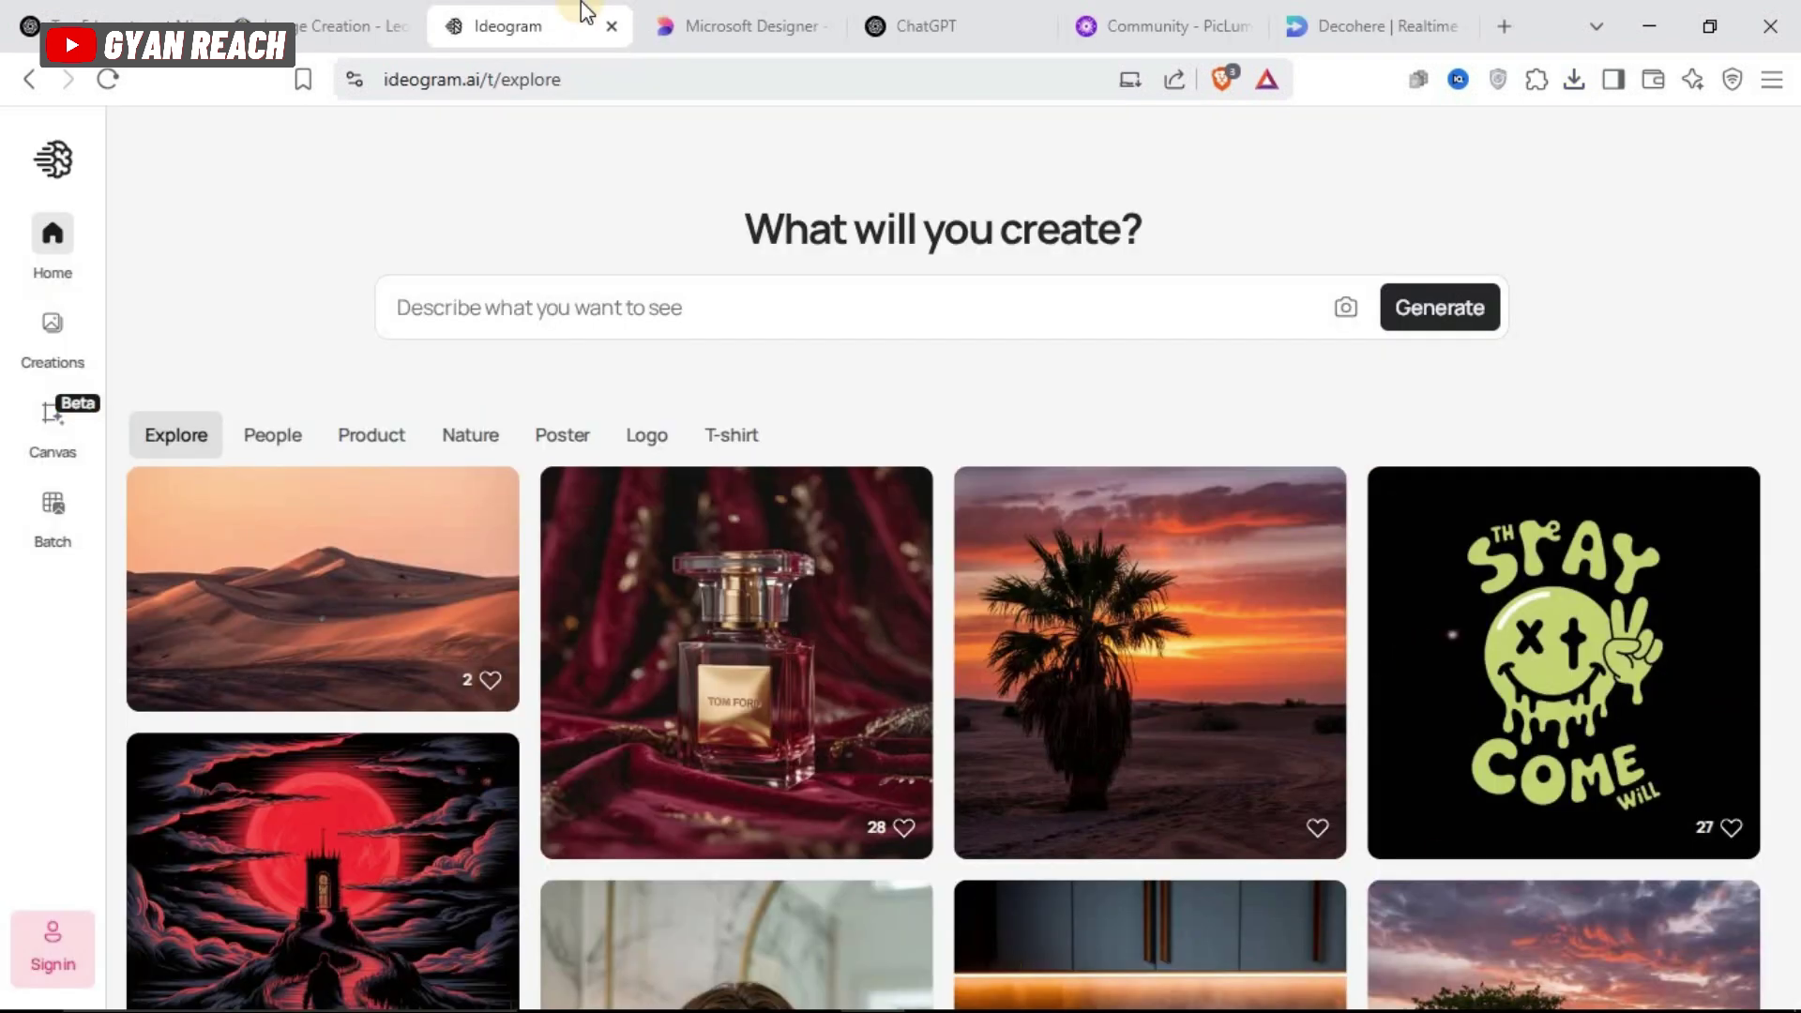
# Look through the alternative image generators Microsoft Designer, PicLumen and Decohere, and the 16:9 image of David with a phone created in ChatGPT
pyautogui.click(733, 11)
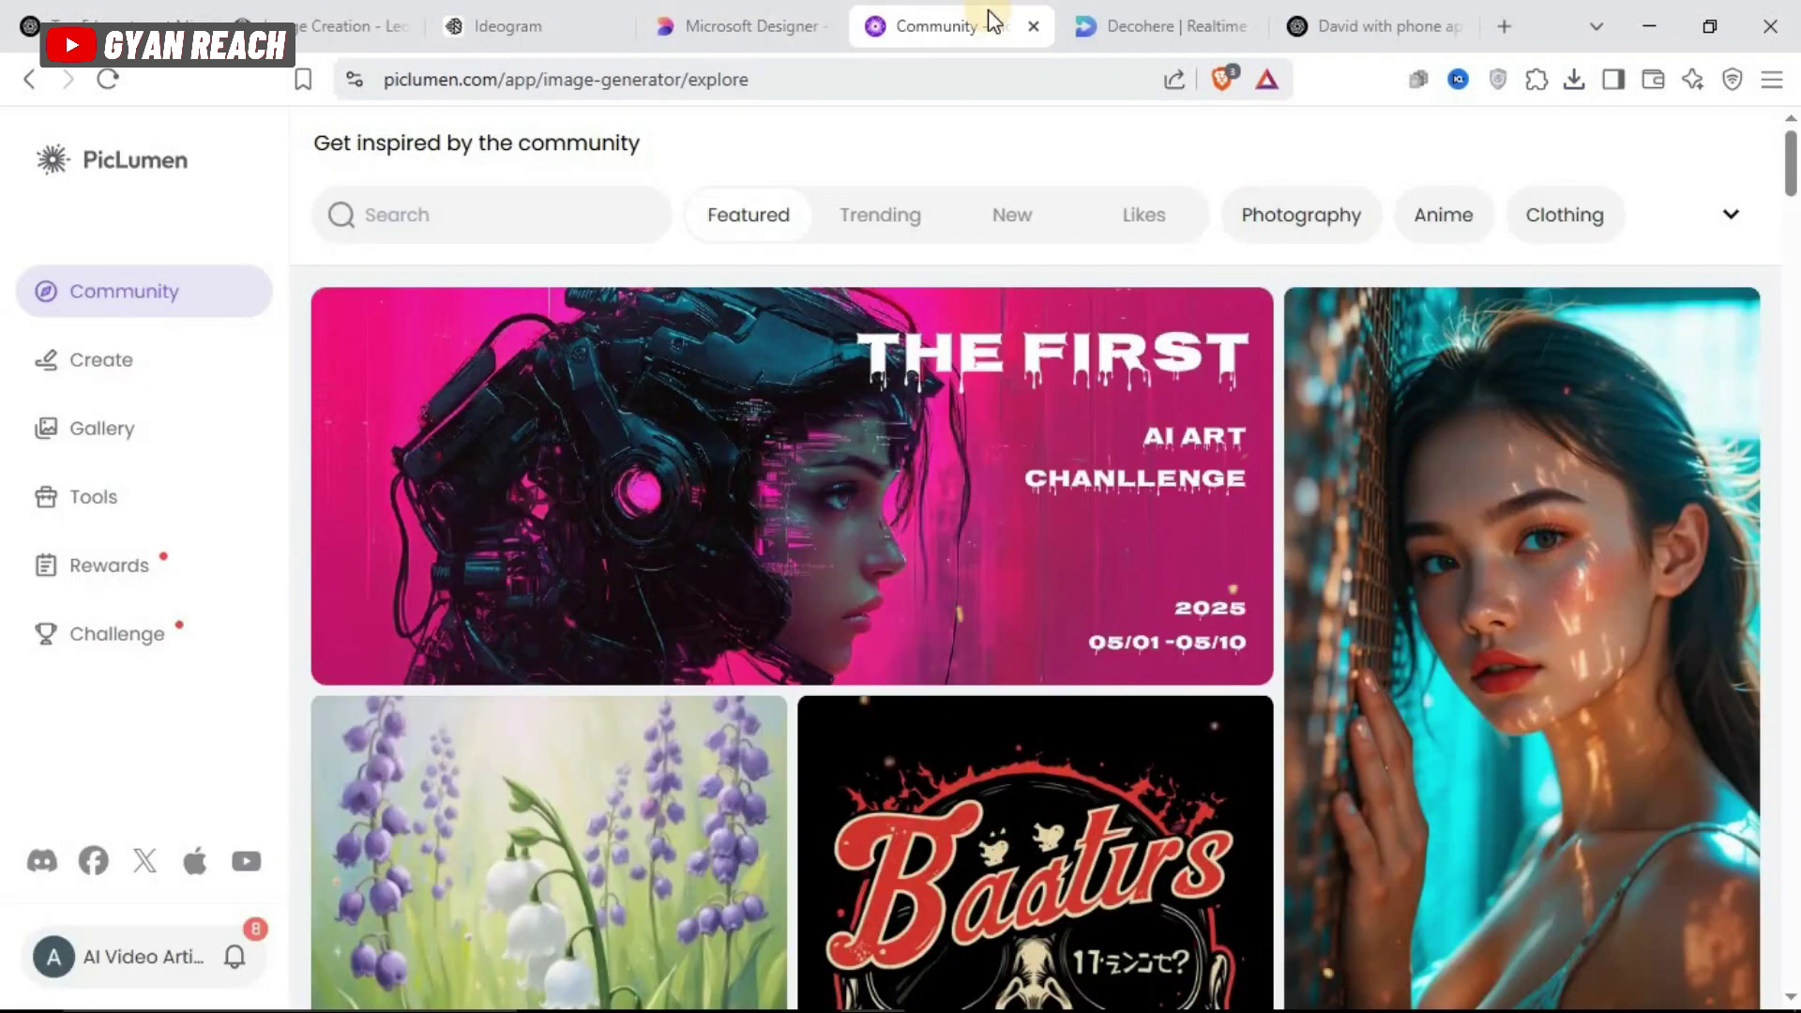
pyautogui.click(1106, 13)
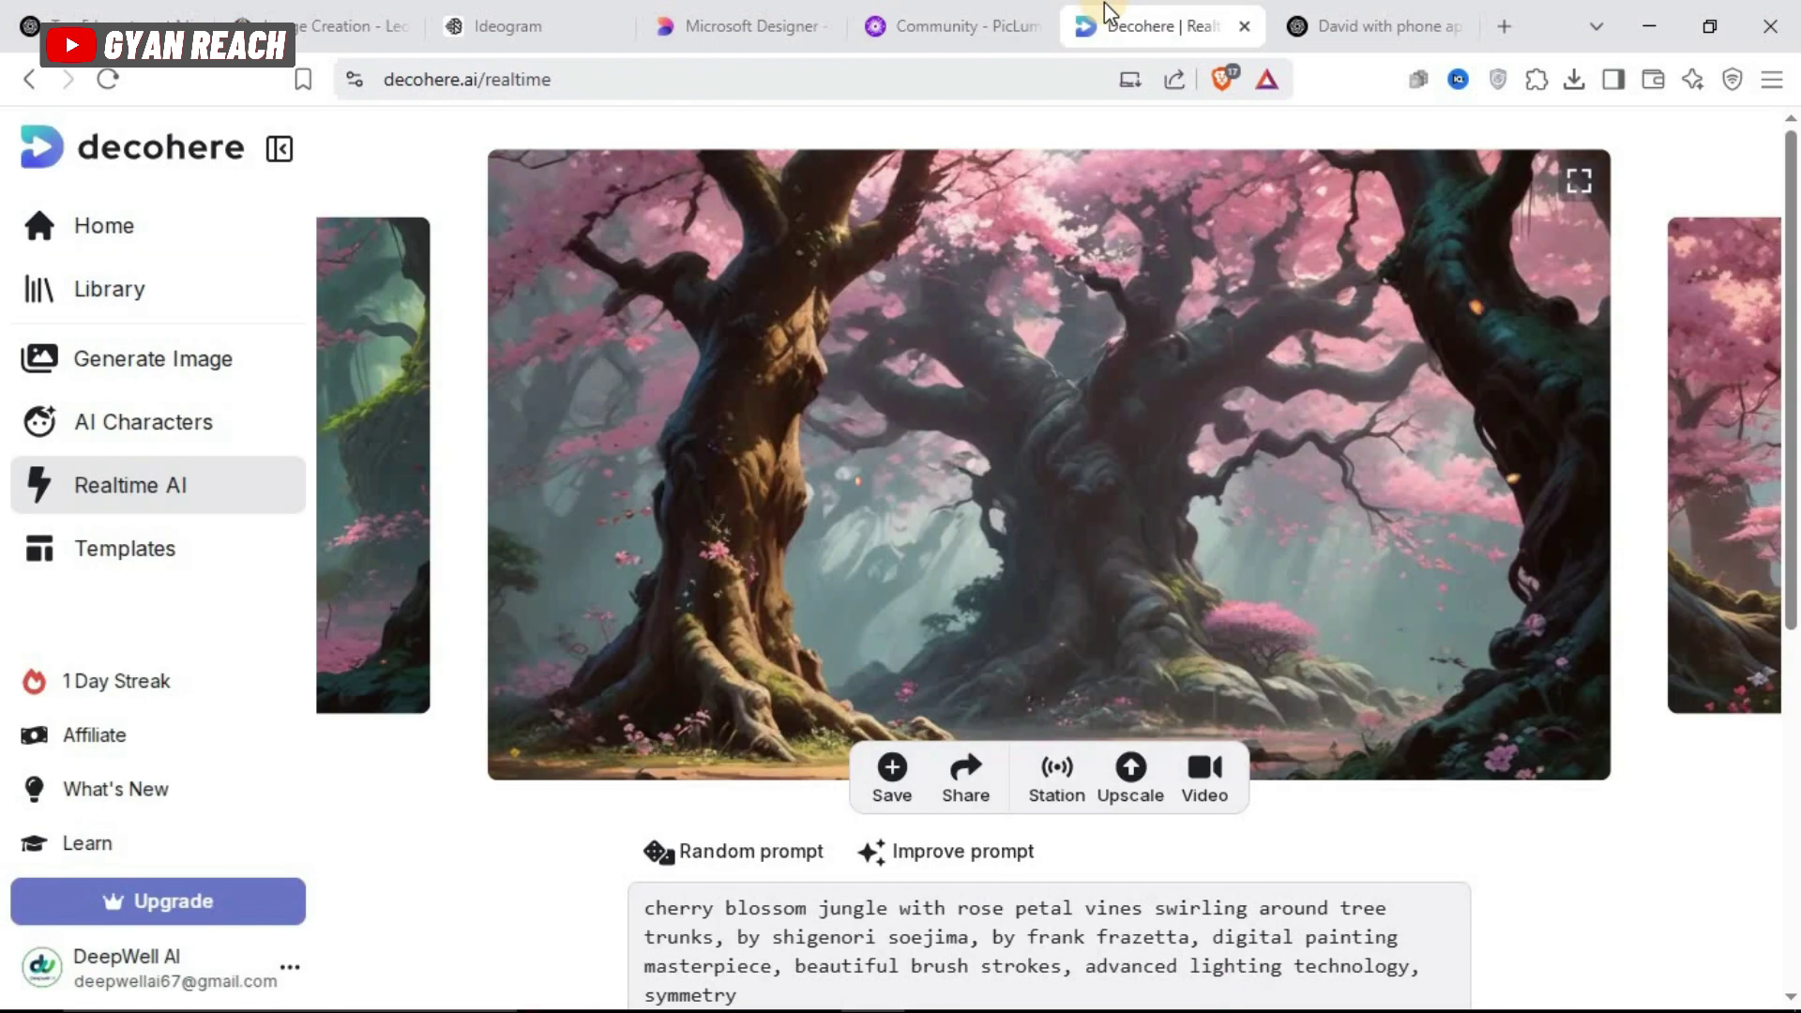
pyautogui.click(1374, 25)
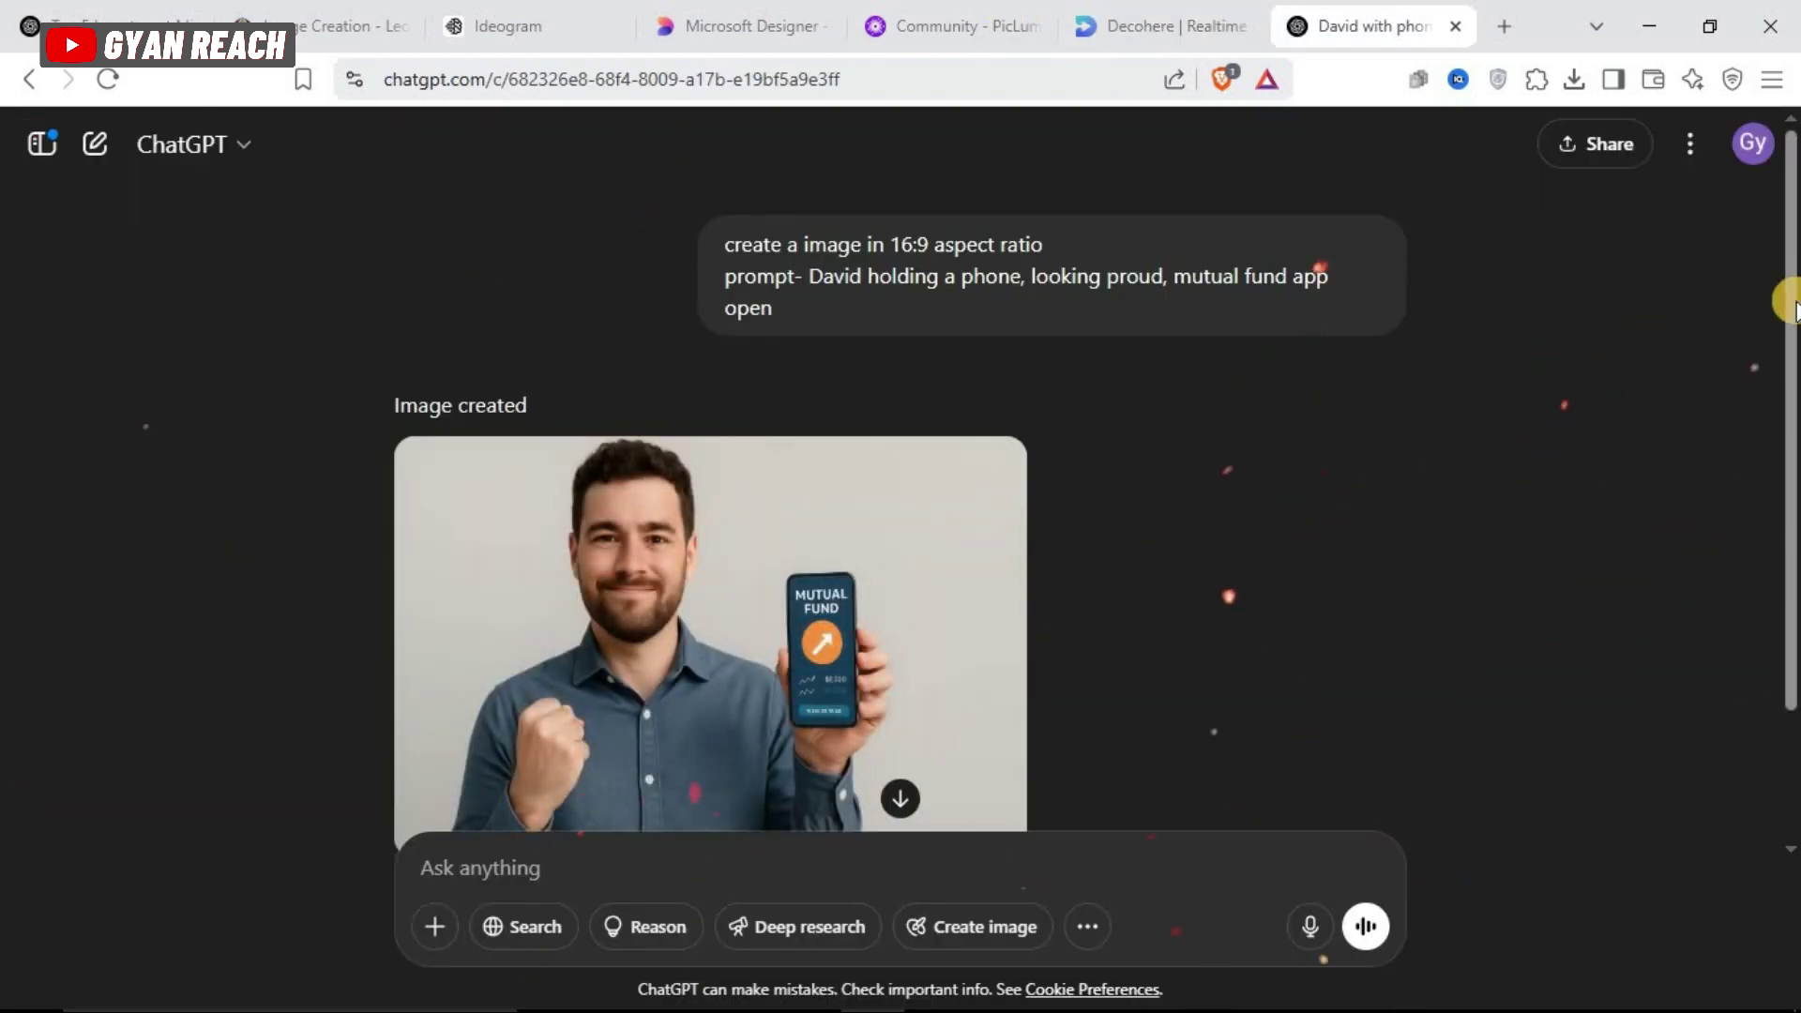
pyautogui.scroll(-3, 1791, 394)
pyautogui.scroll(2, 1792, 386)
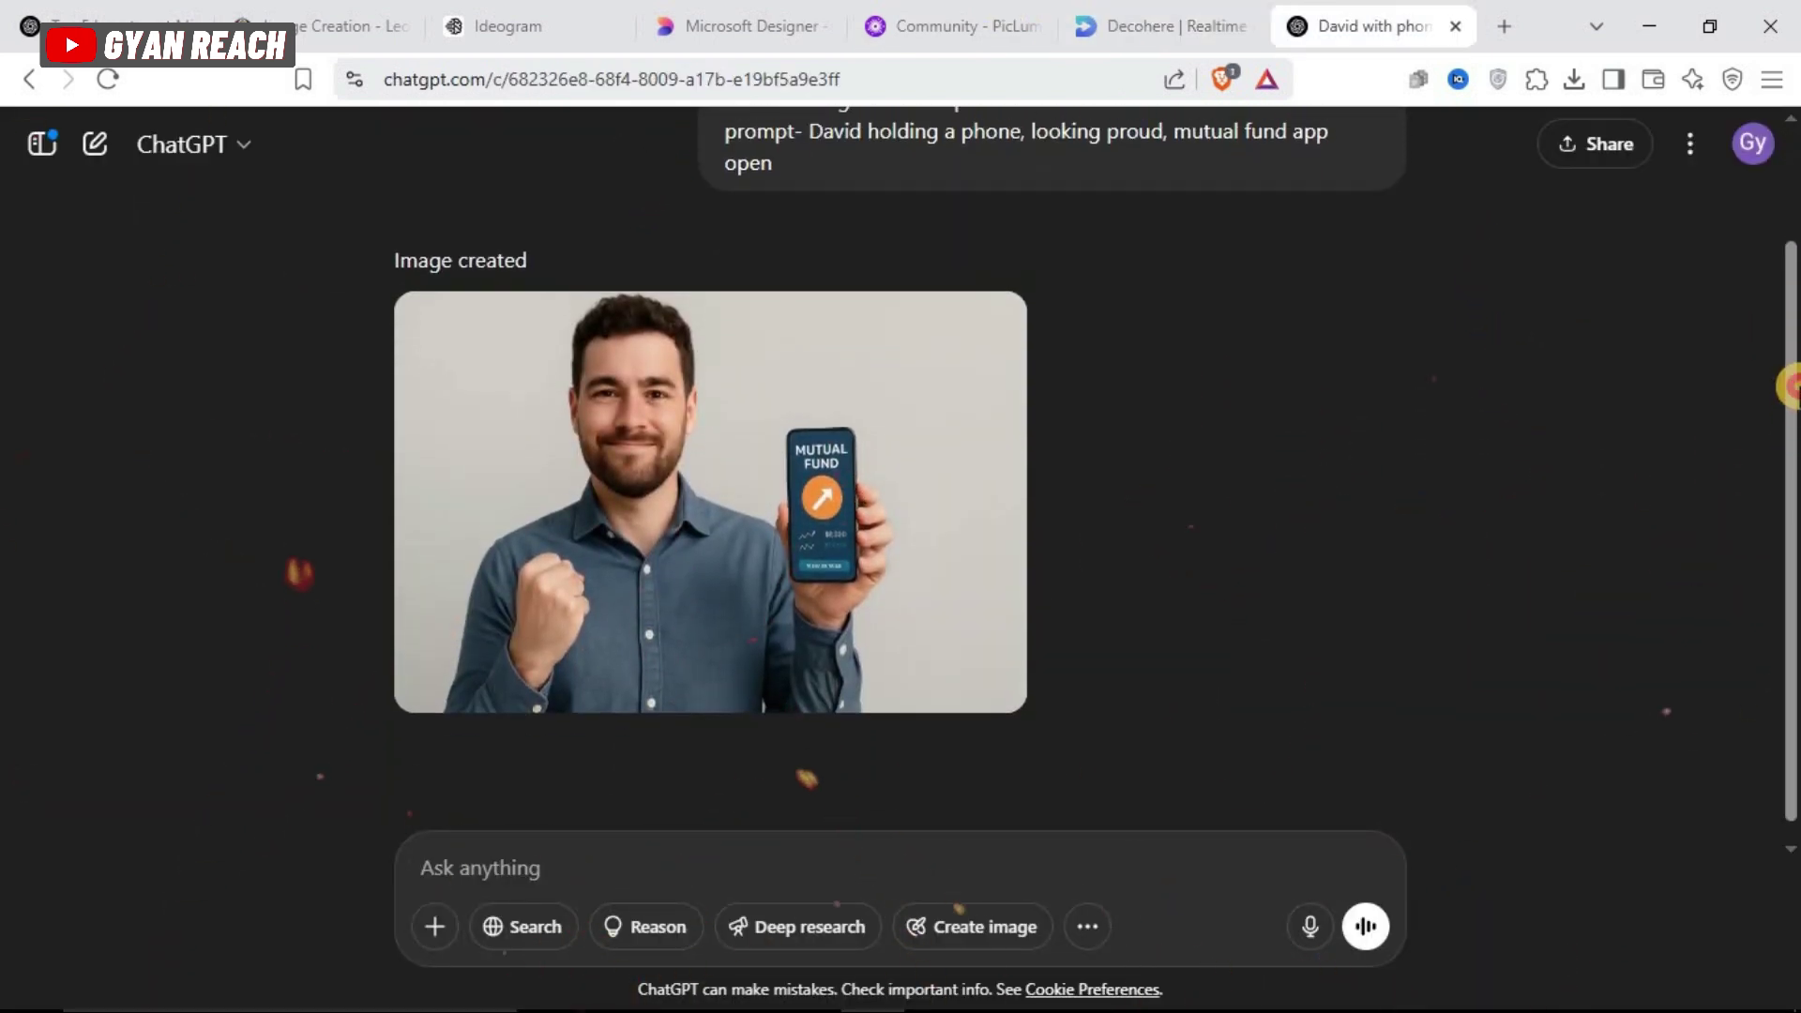
# Check the 16:9 prompt above the ChatGPT image of David holding a phone
pyautogui.scroll(1, 1791, 310)
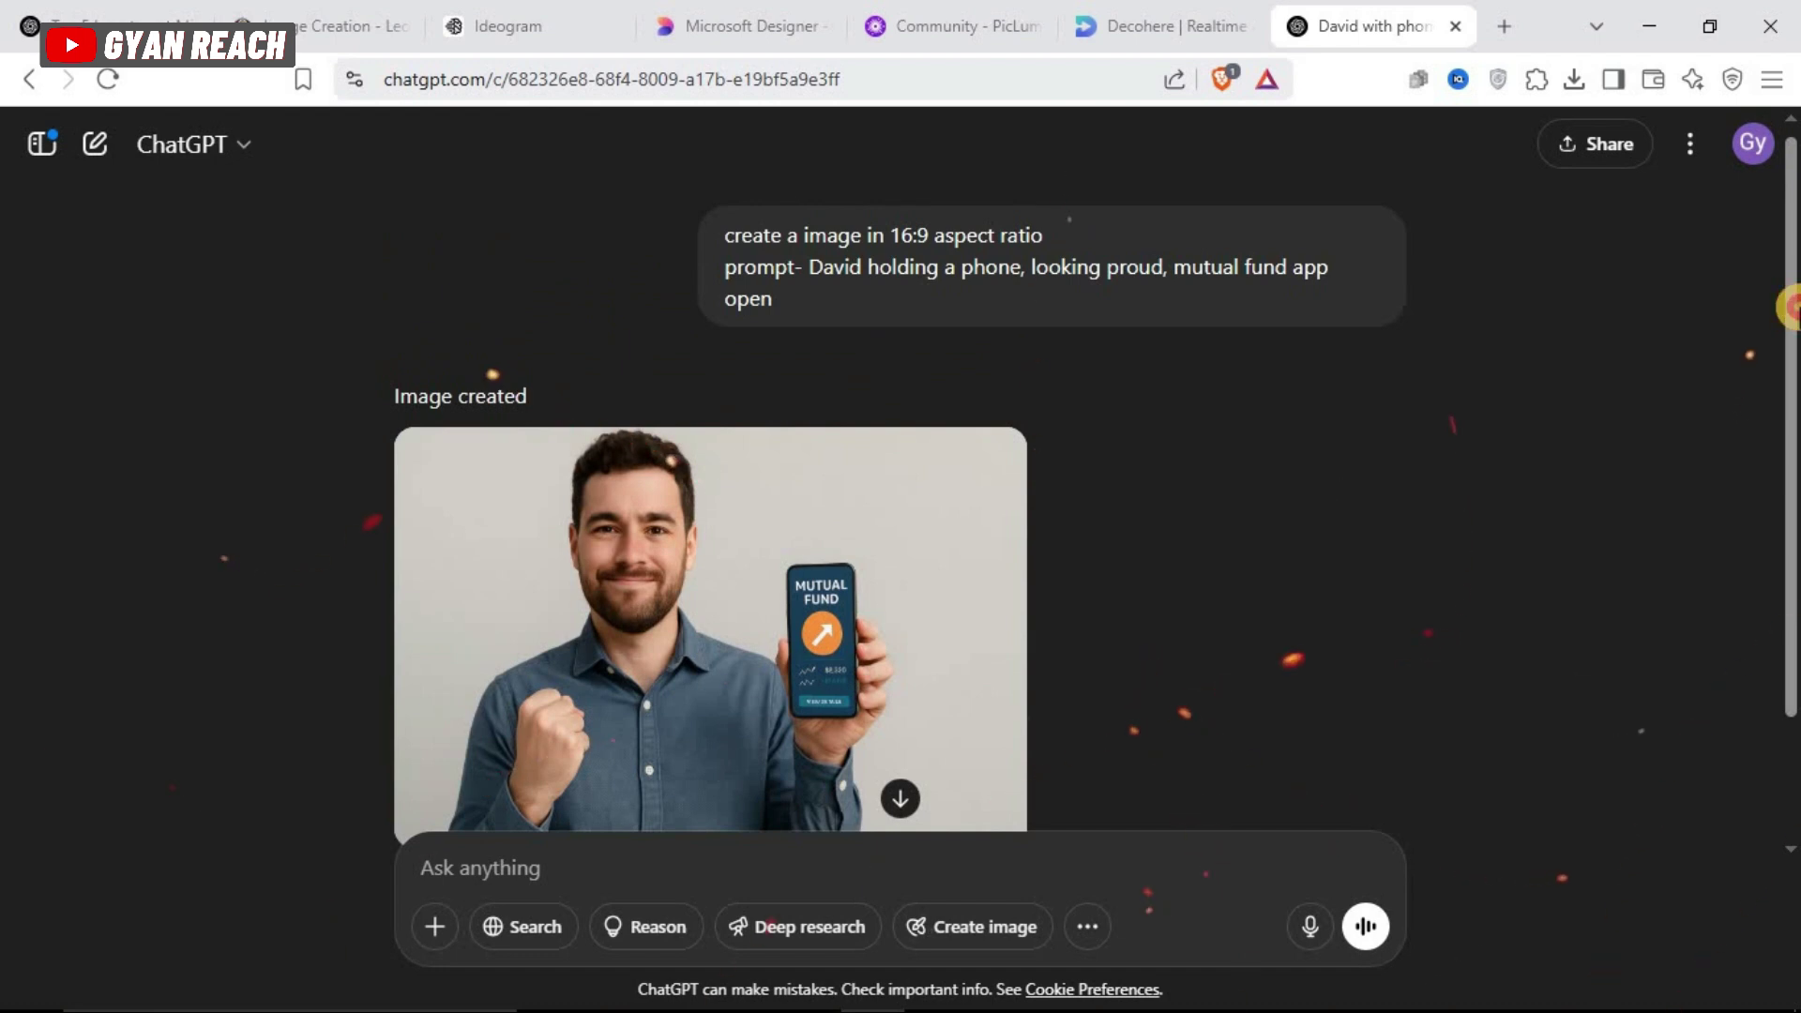
pyautogui.scroll(-1, 1792, 310)
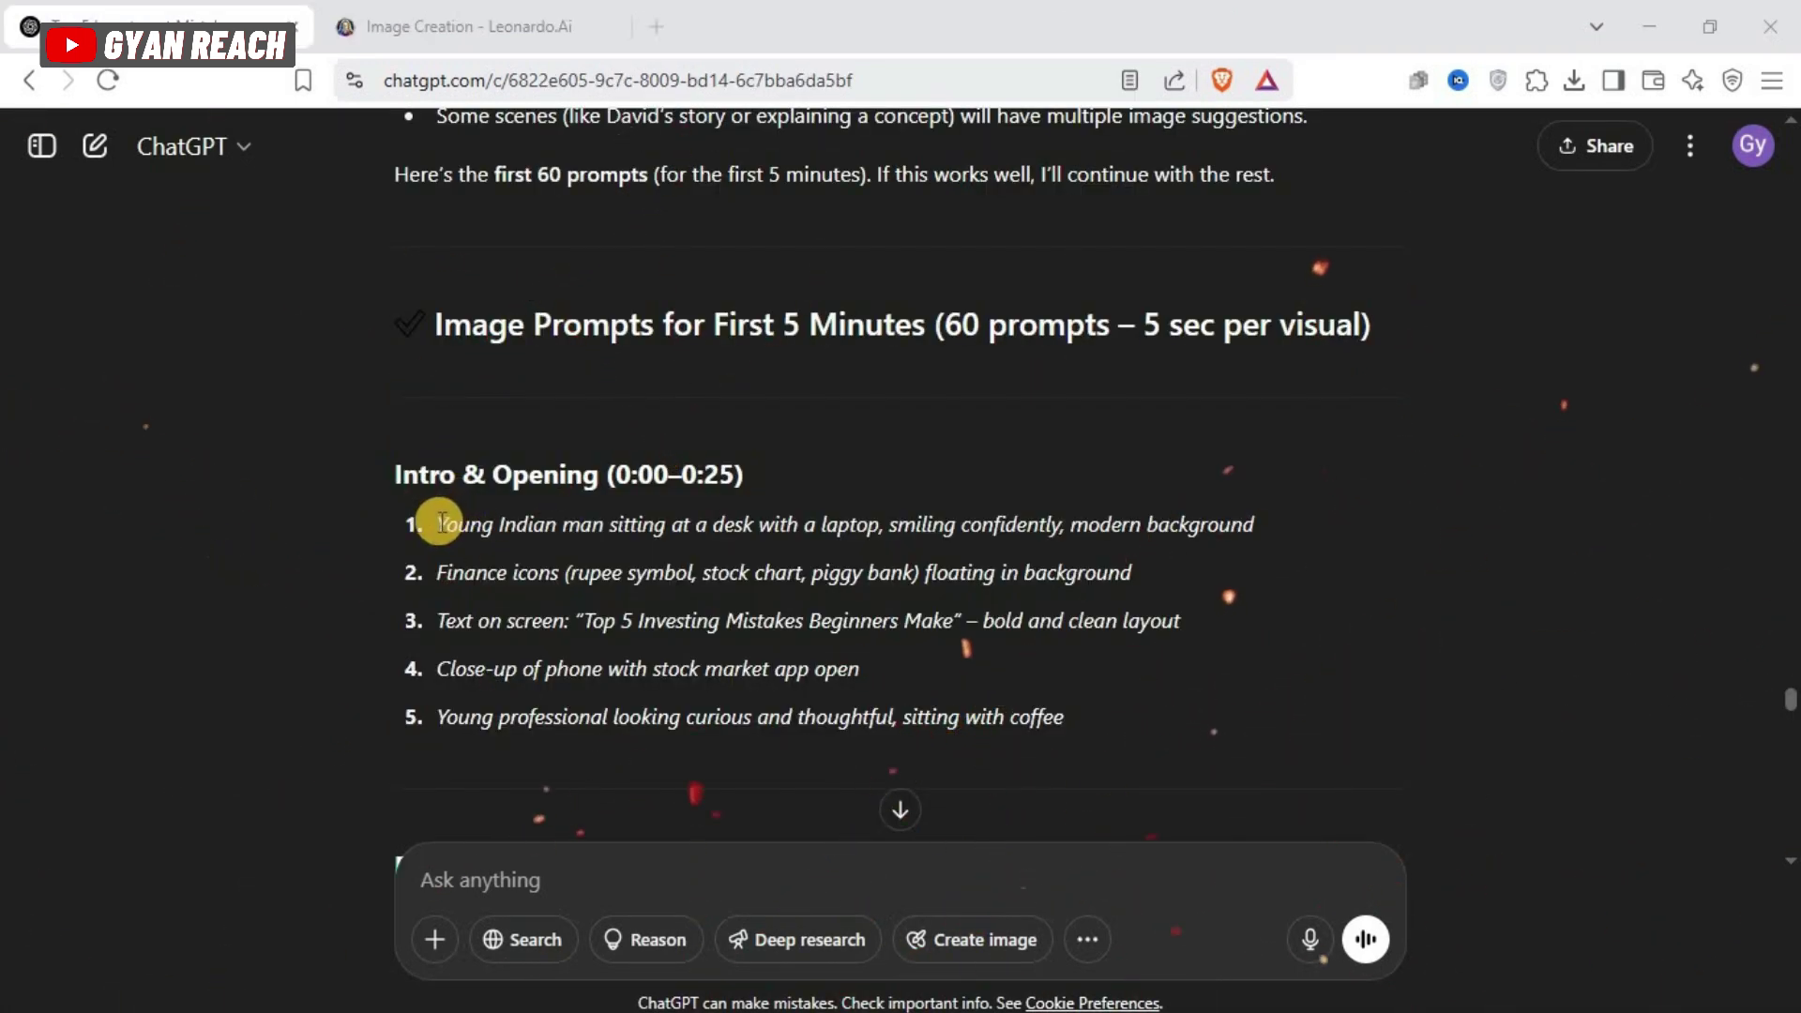
# Copy the first image prompt, about the young Indian man at a desk, from ChatGPT into the Leonardo.Ai prompt
pyautogui.moveTo(437, 524); pyautogui.dragTo(1194, 522)
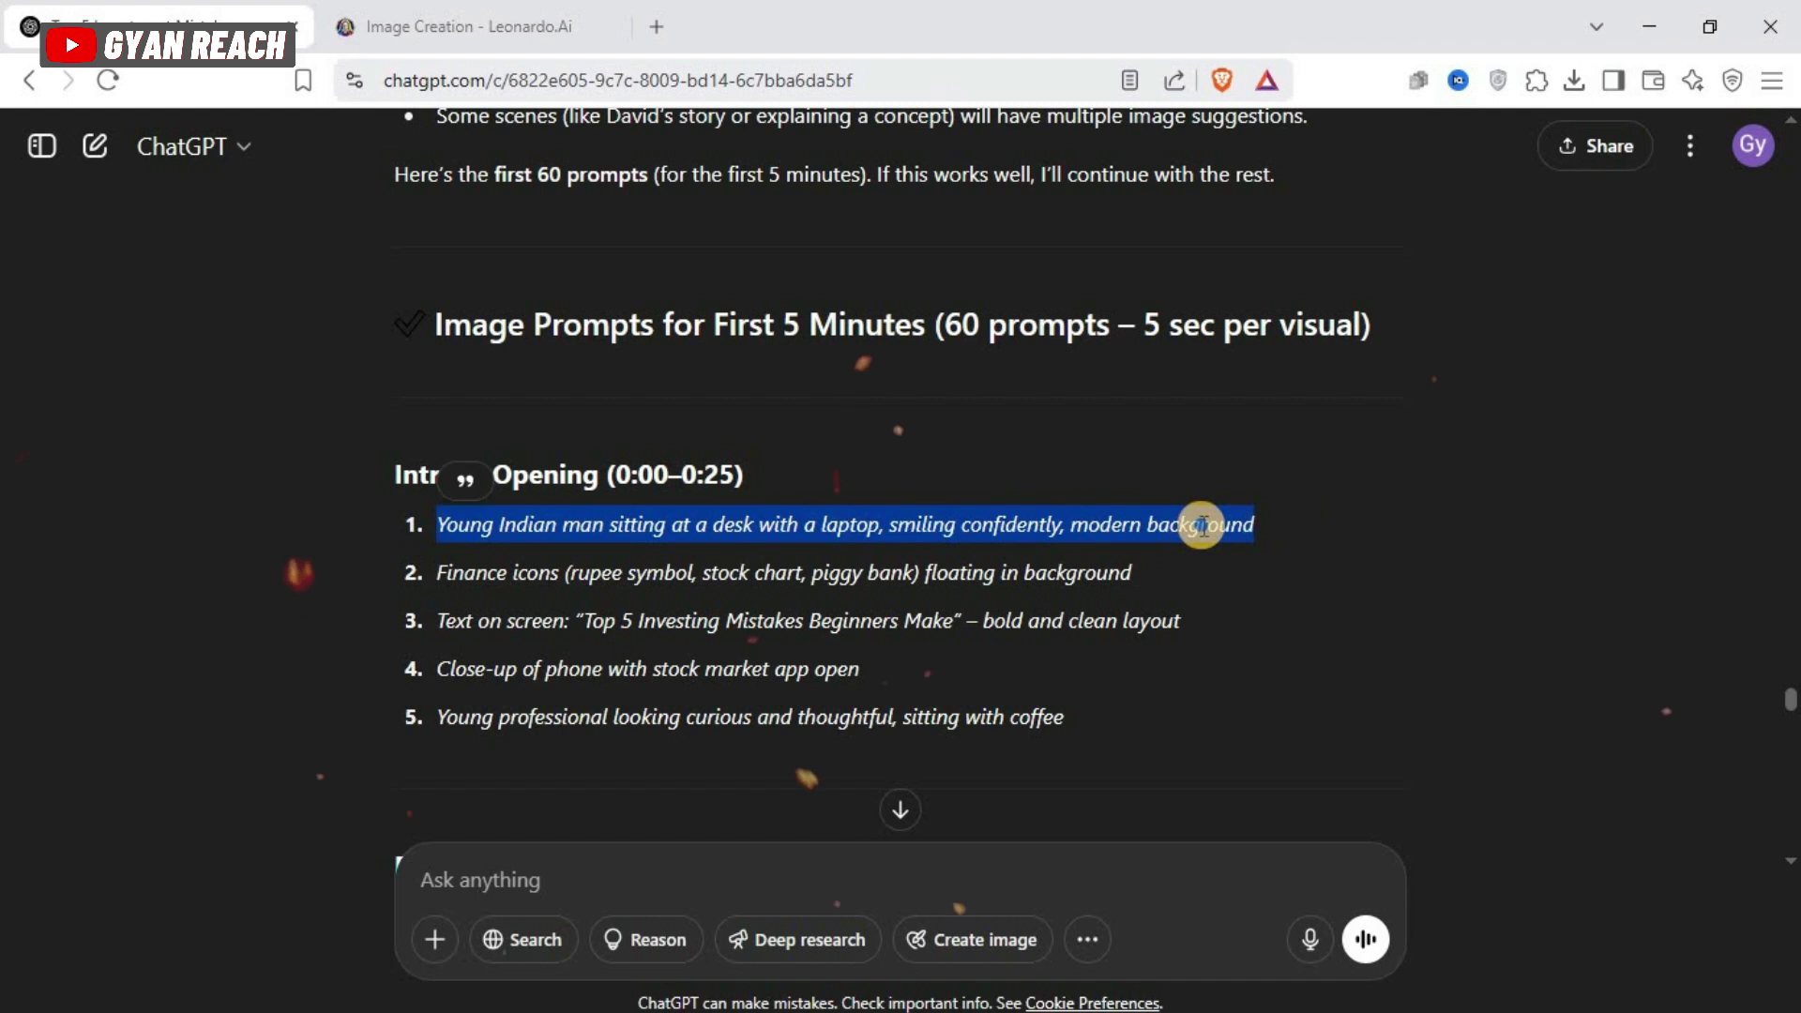
pyautogui.rightClick(1208, 527)
pyautogui.click(938, 554)
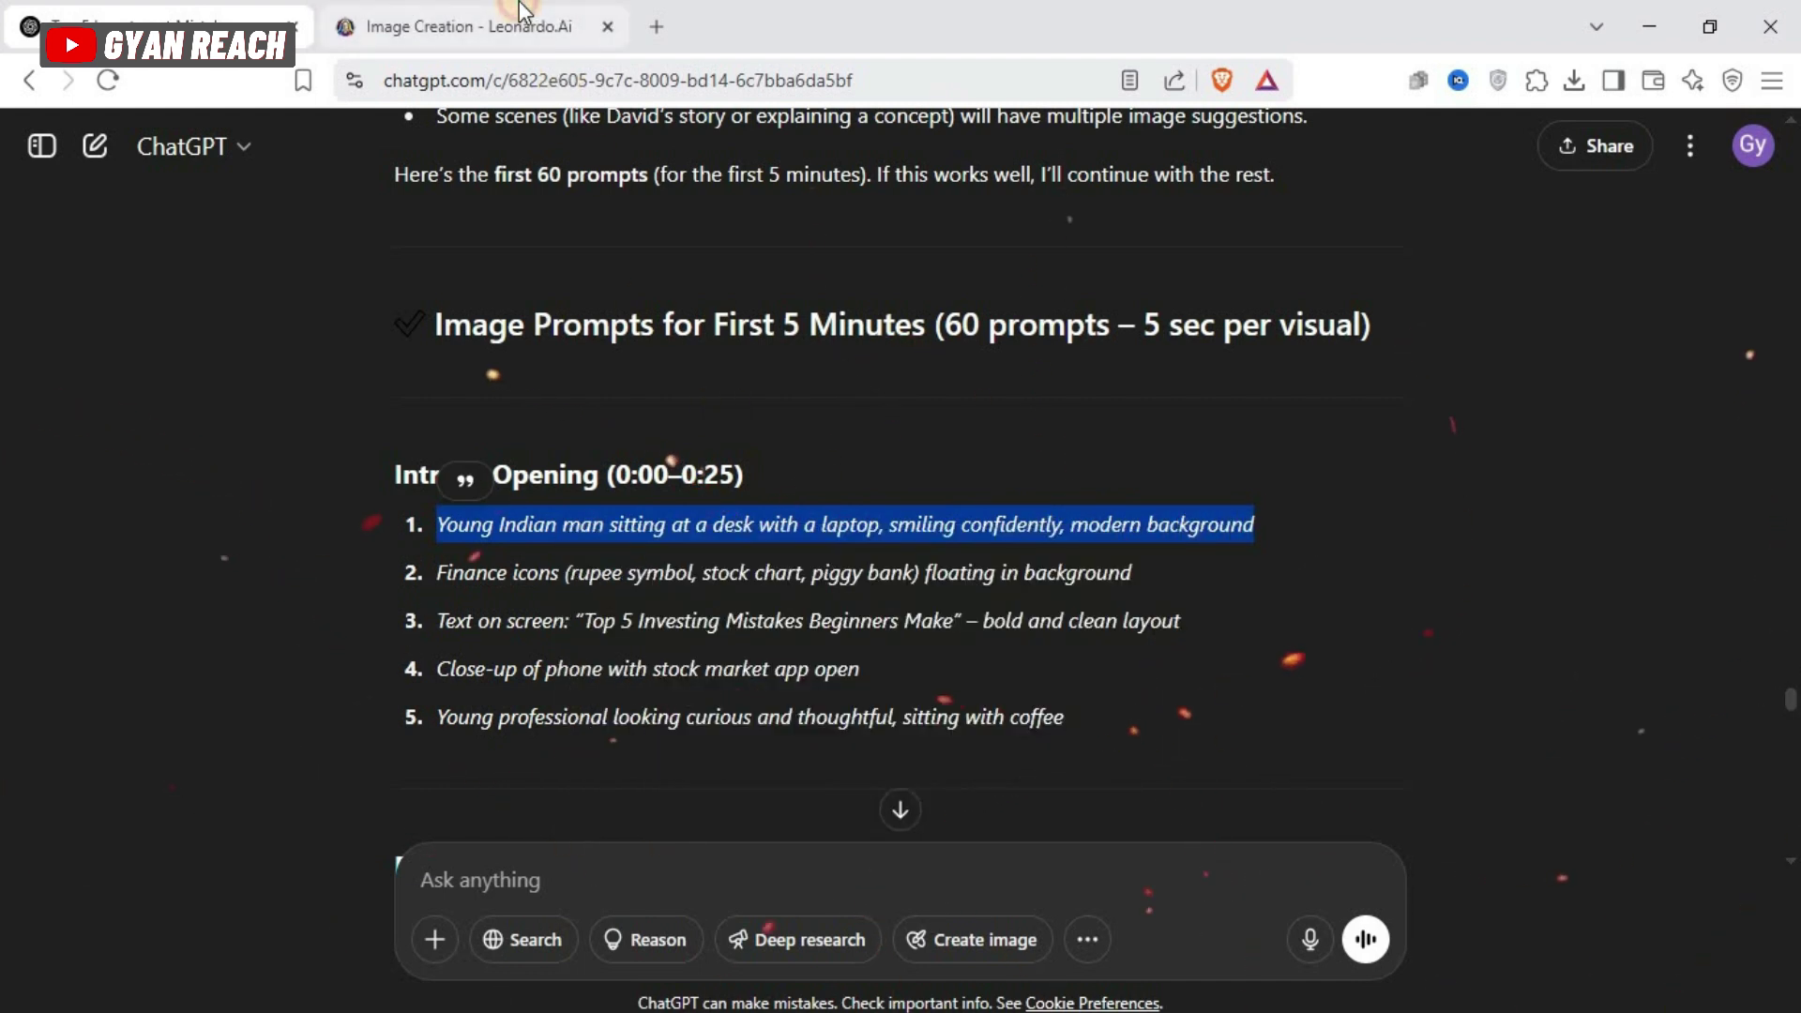
pyautogui.click(469, 26)
pyautogui.click(557, 265)
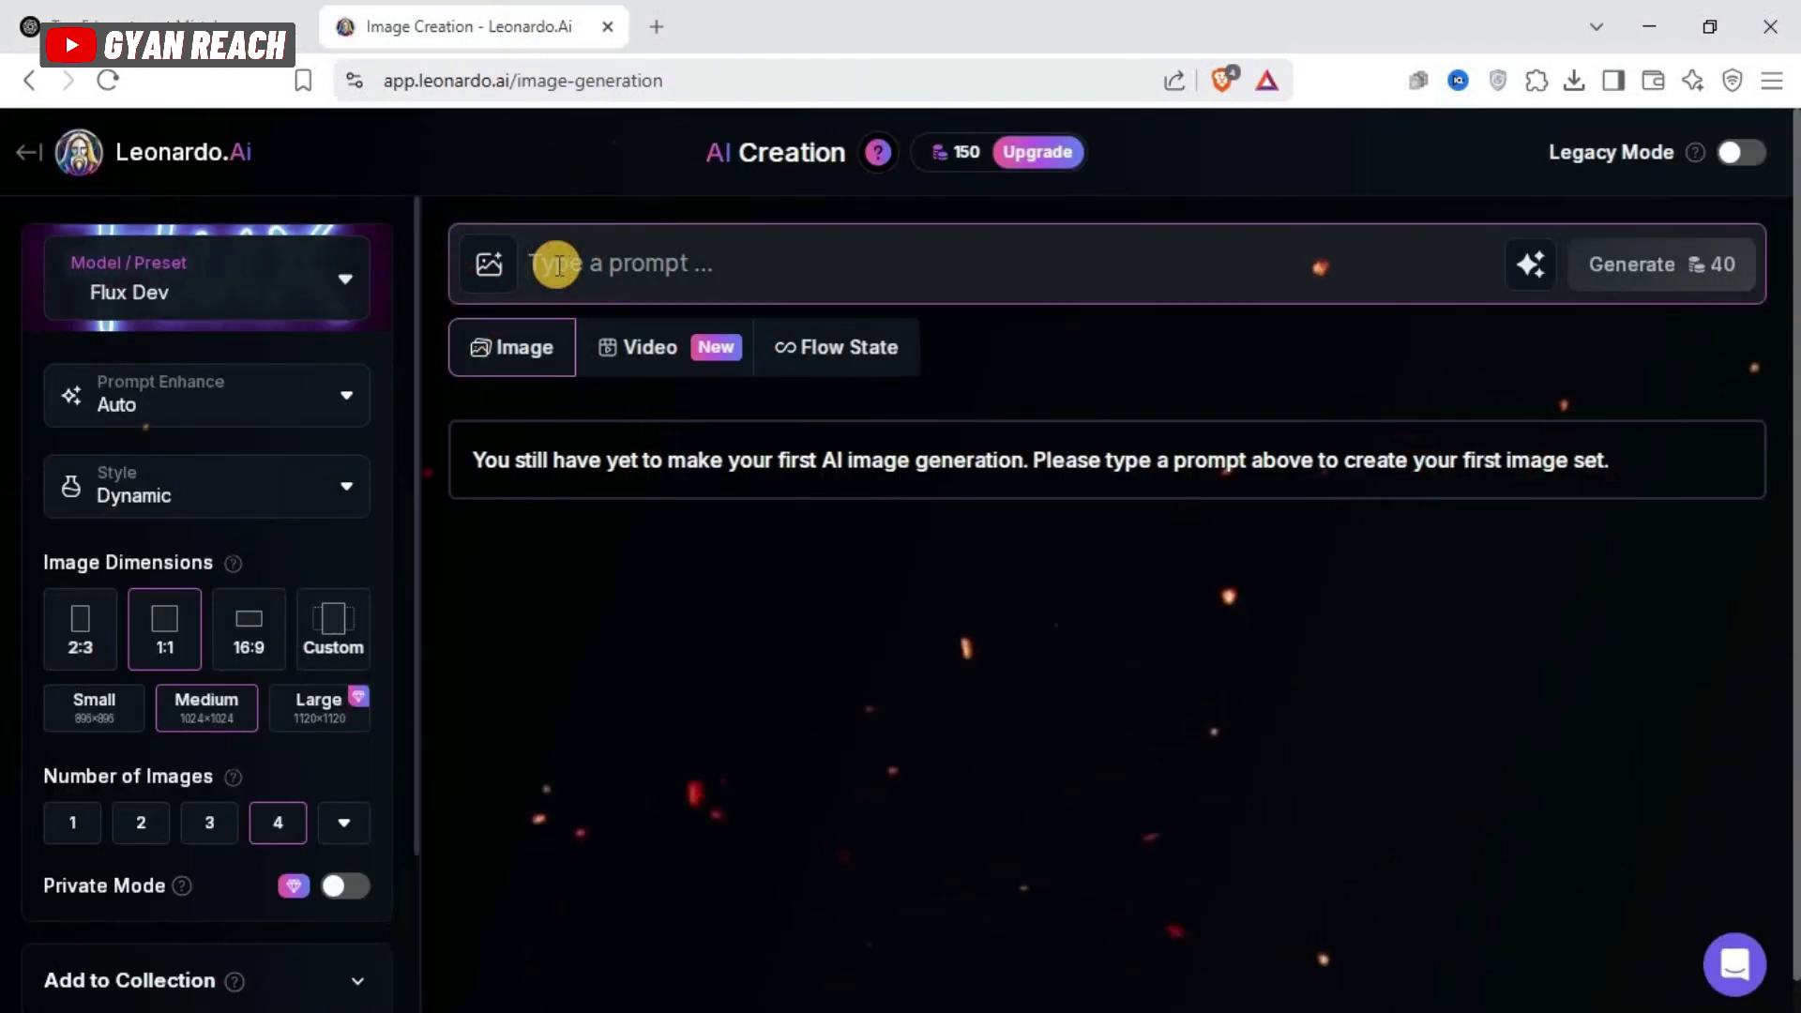
pyautogui.hotkey('ctrl', 'v')
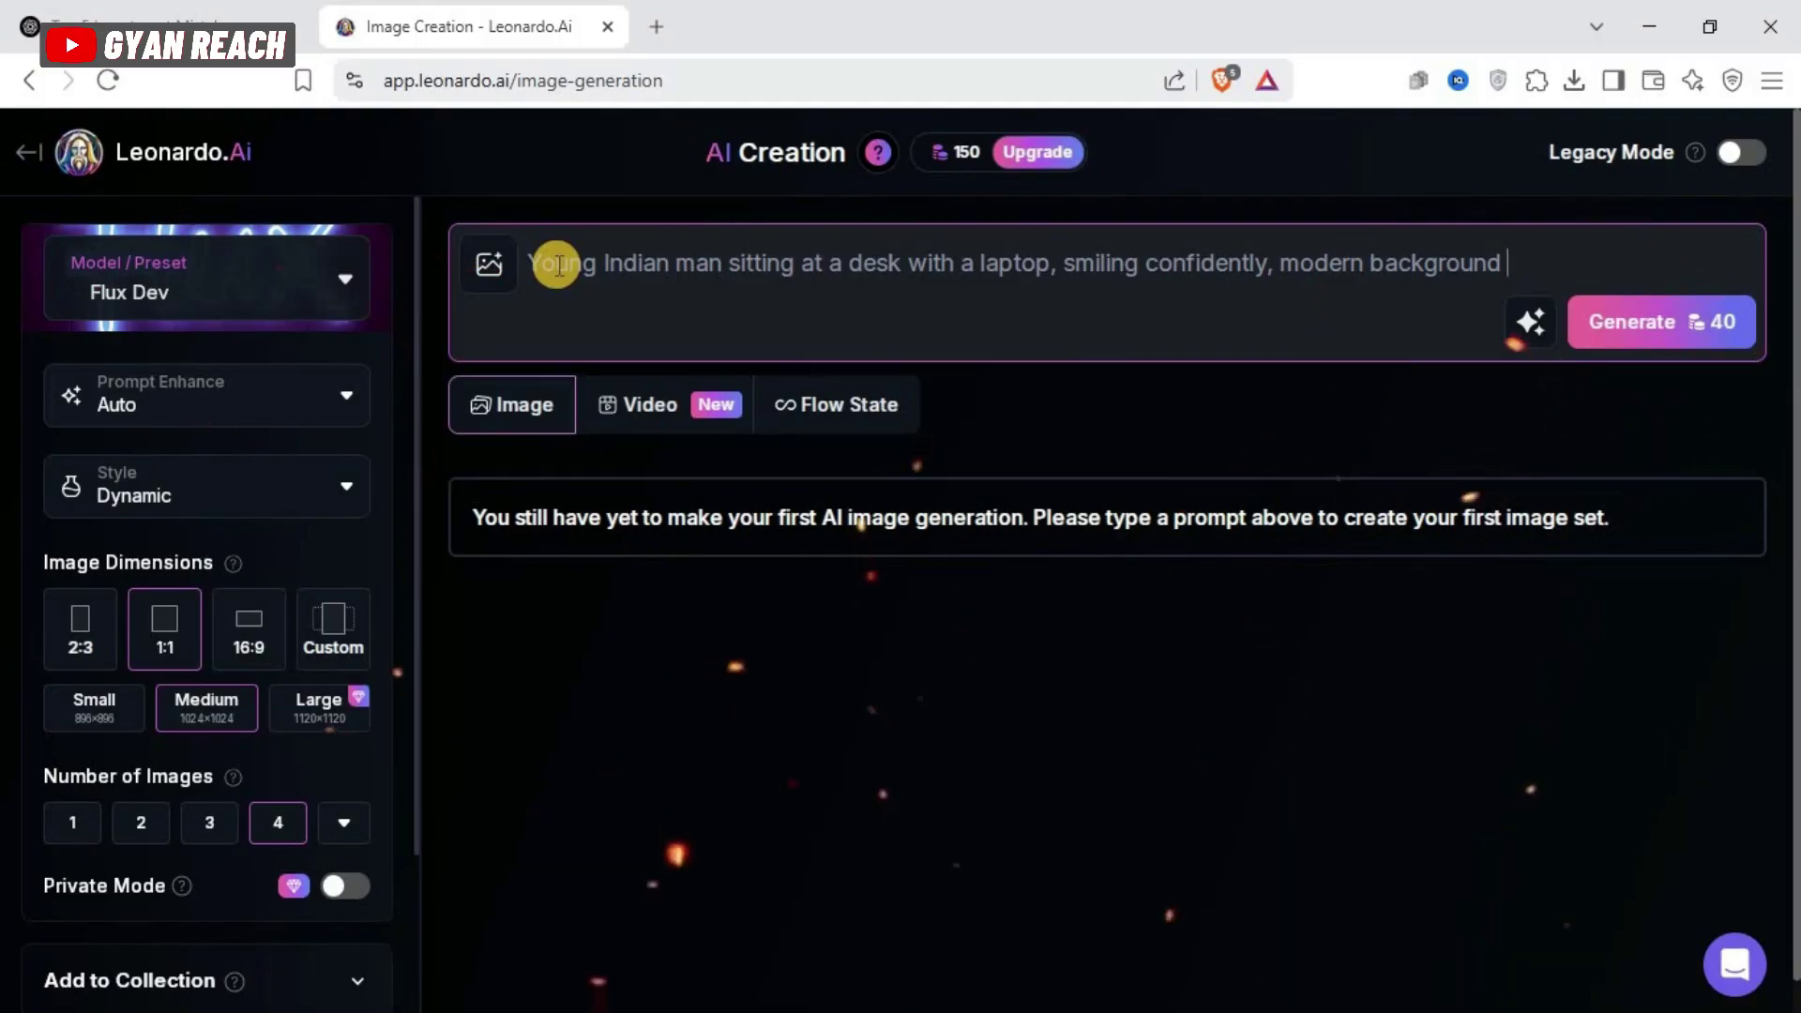
# Append ". dark and glommy" to the young Indian man prompt
pyautogui.write('. dar')
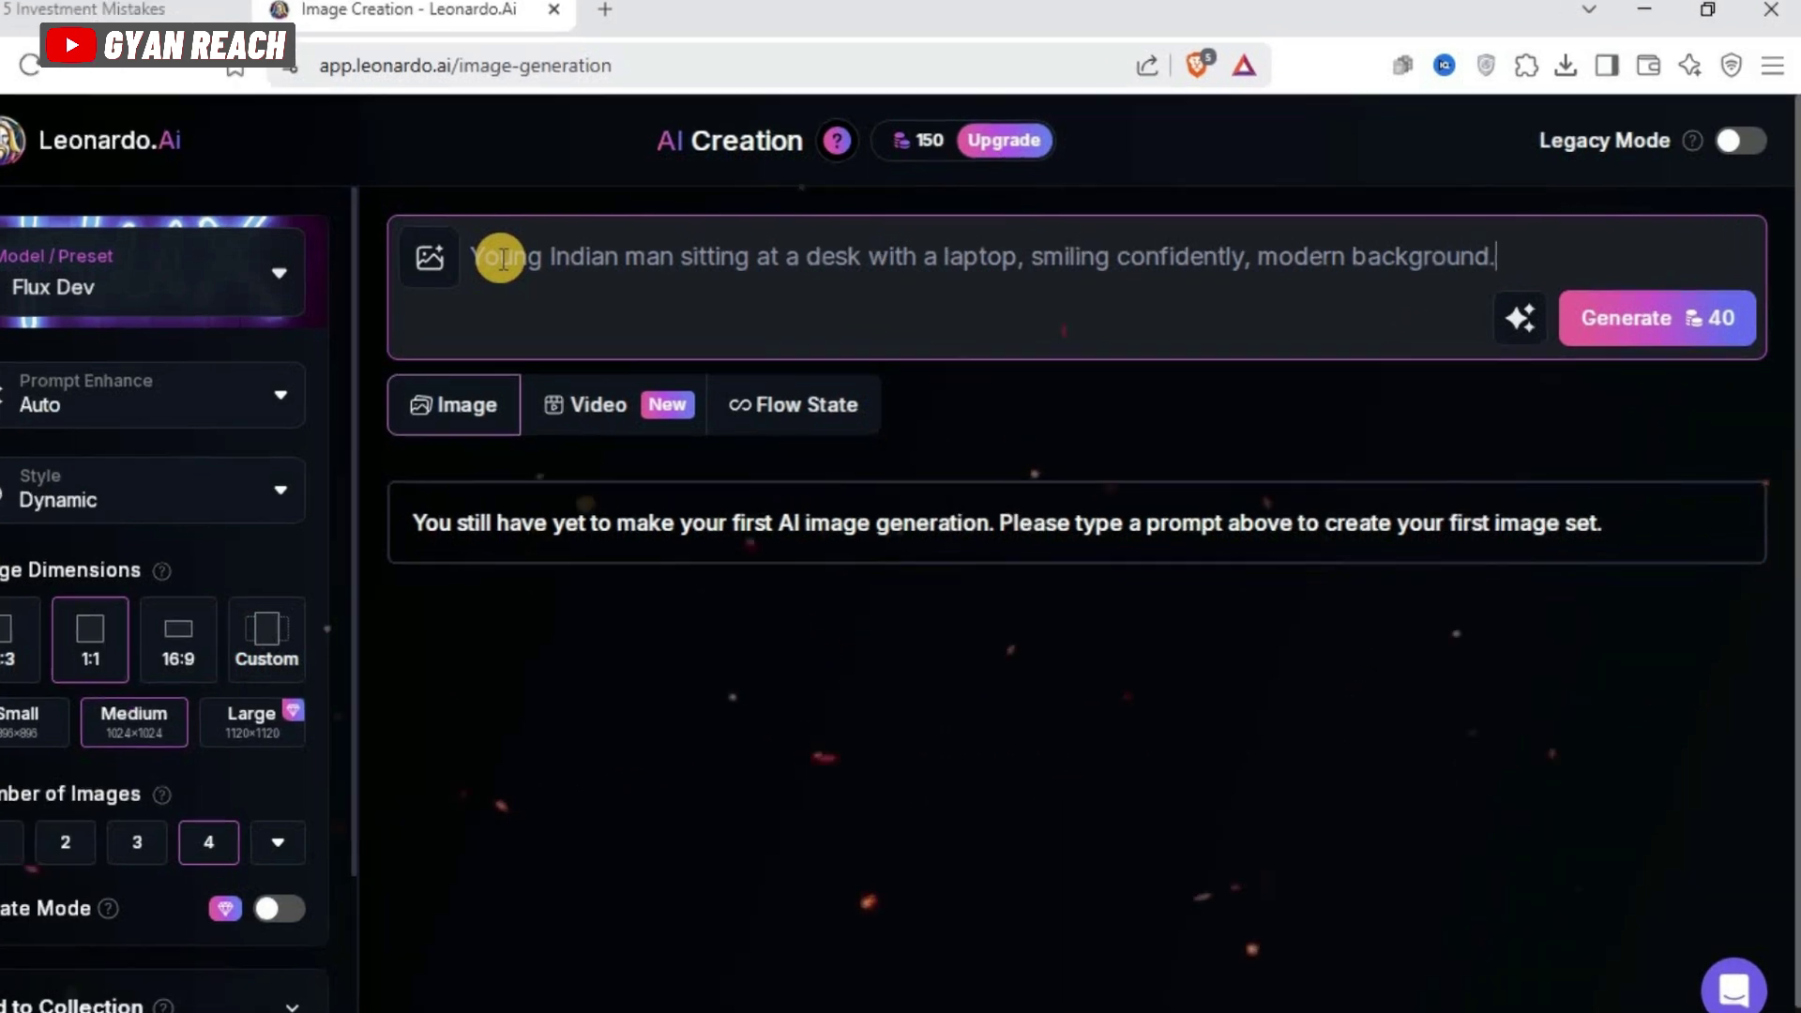
pyautogui.write('k an')
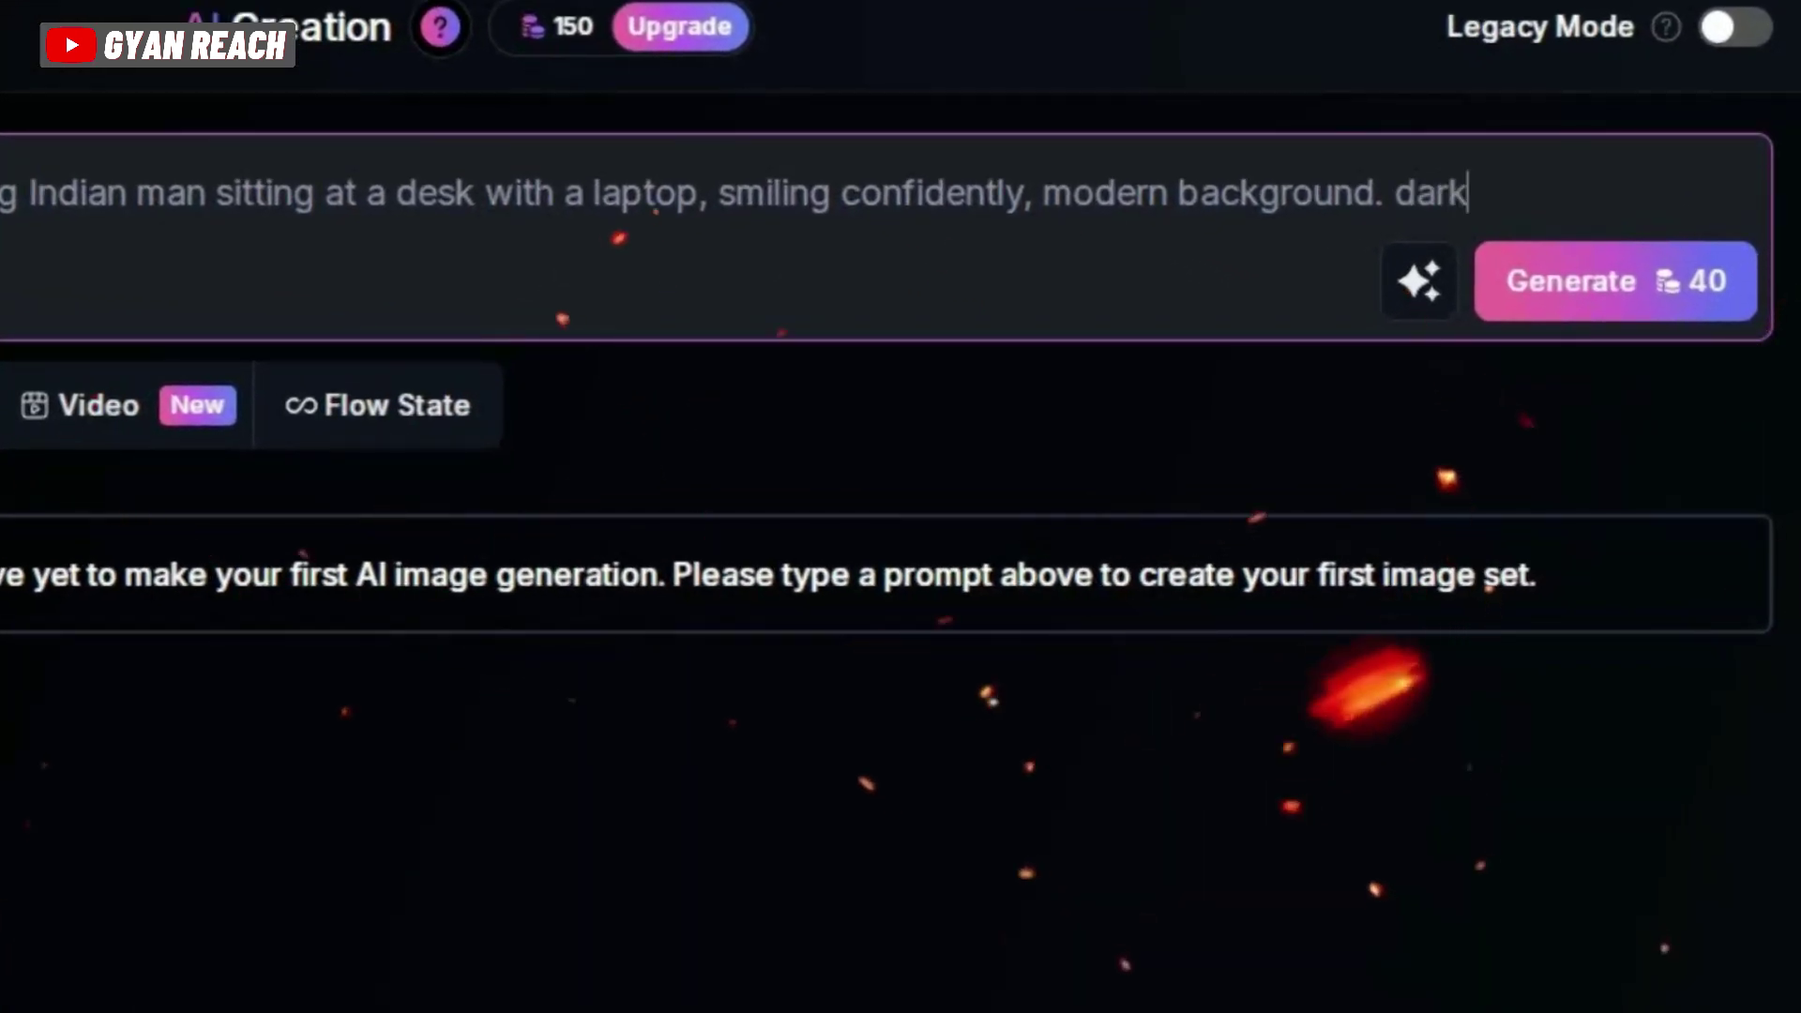
pyautogui.write('d glommy')
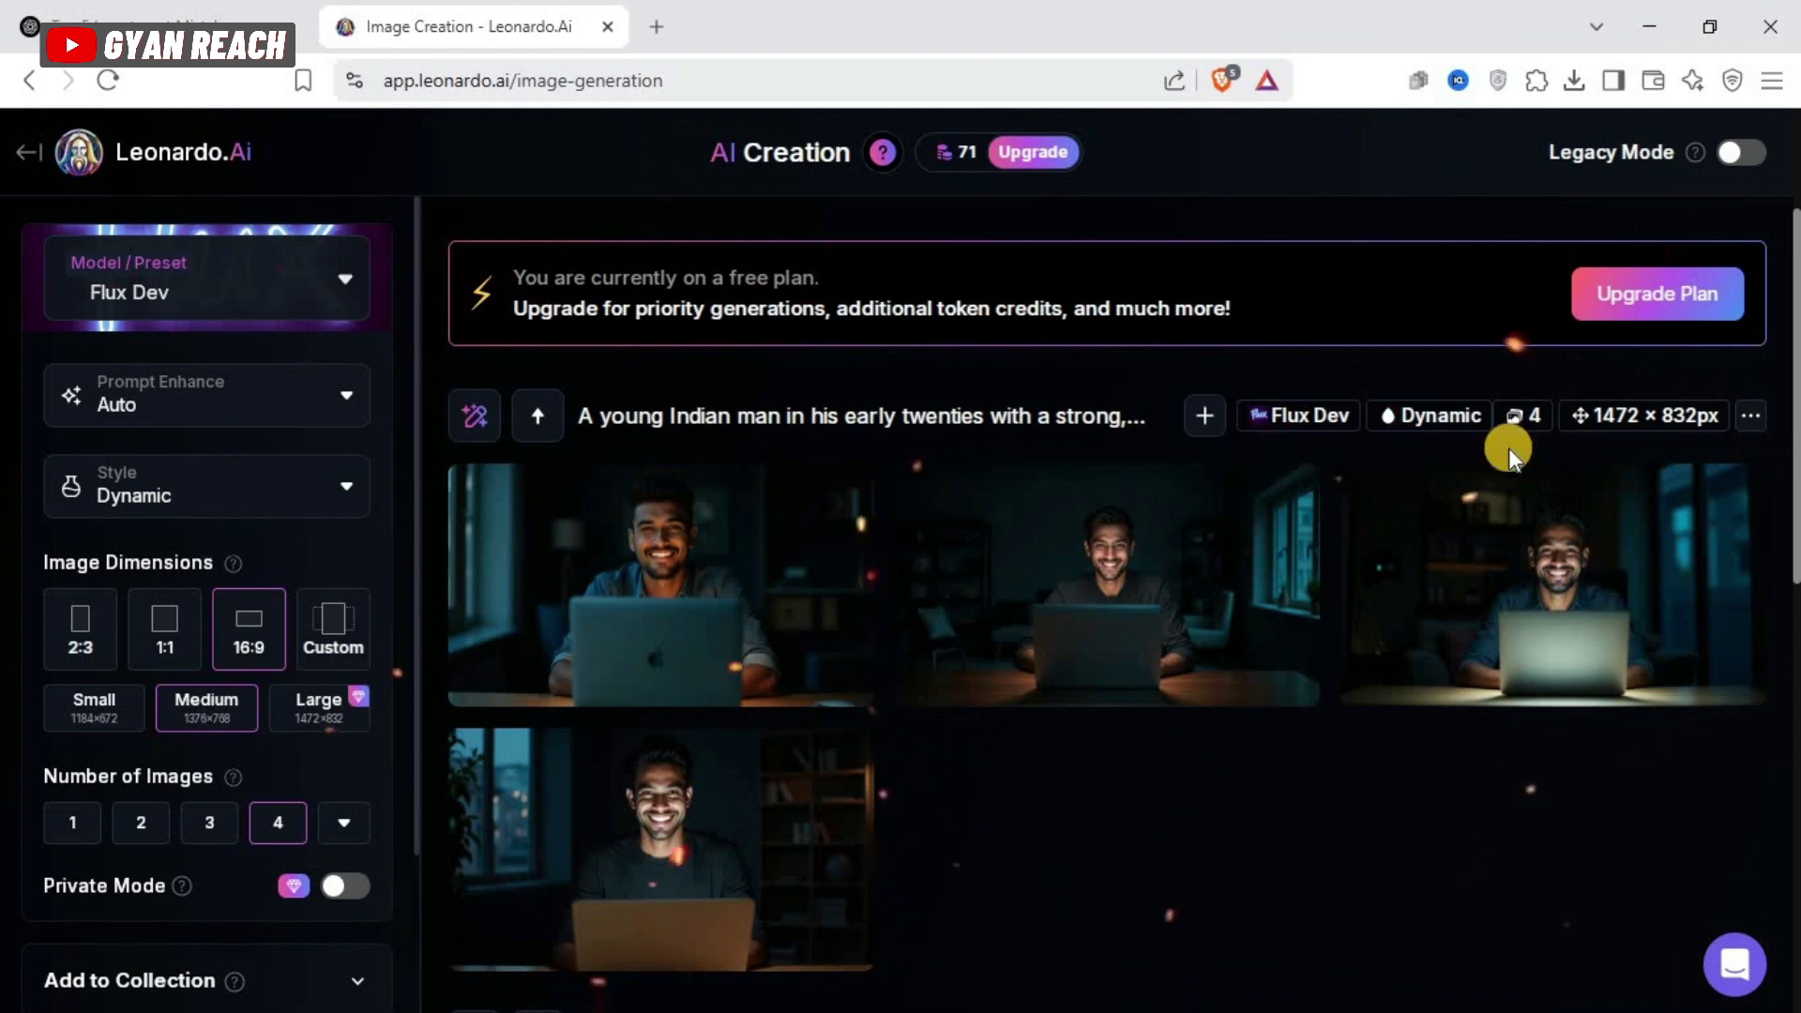
# View the generated images of the young Indian man with a laptop at full size and compare them
pyautogui.moveTo(633, 595)
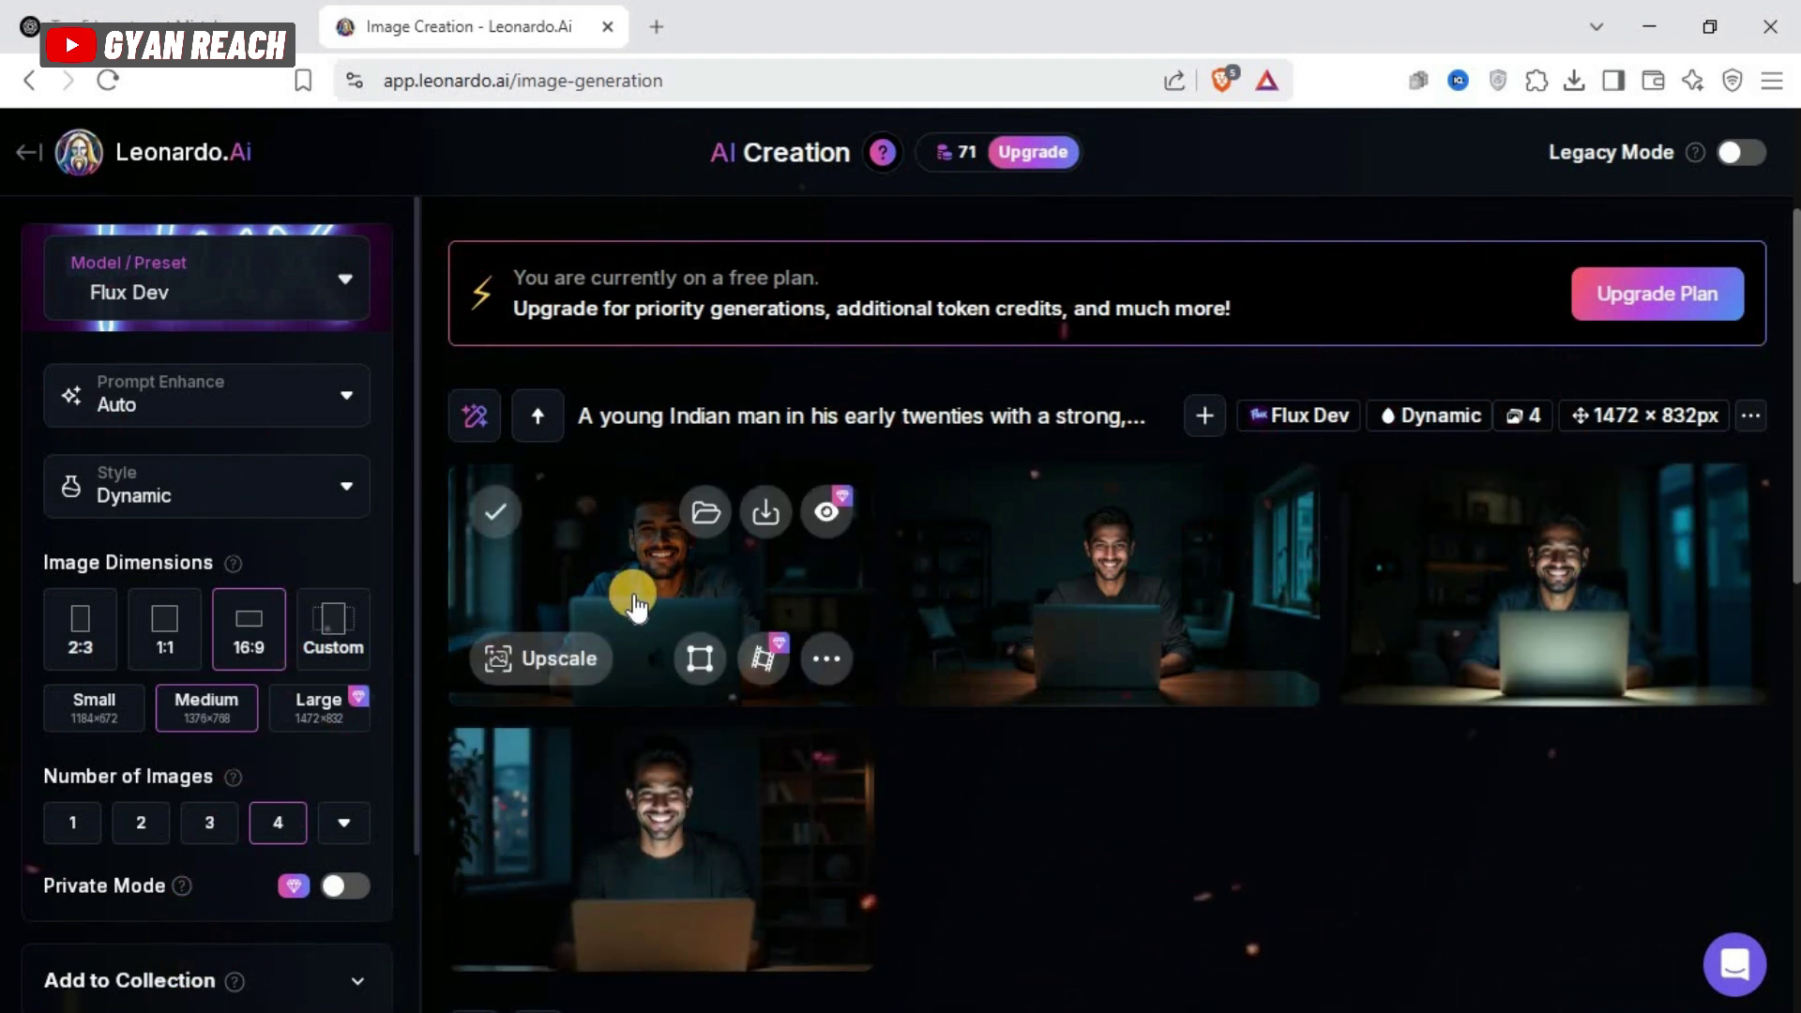
pyautogui.click(642, 581)
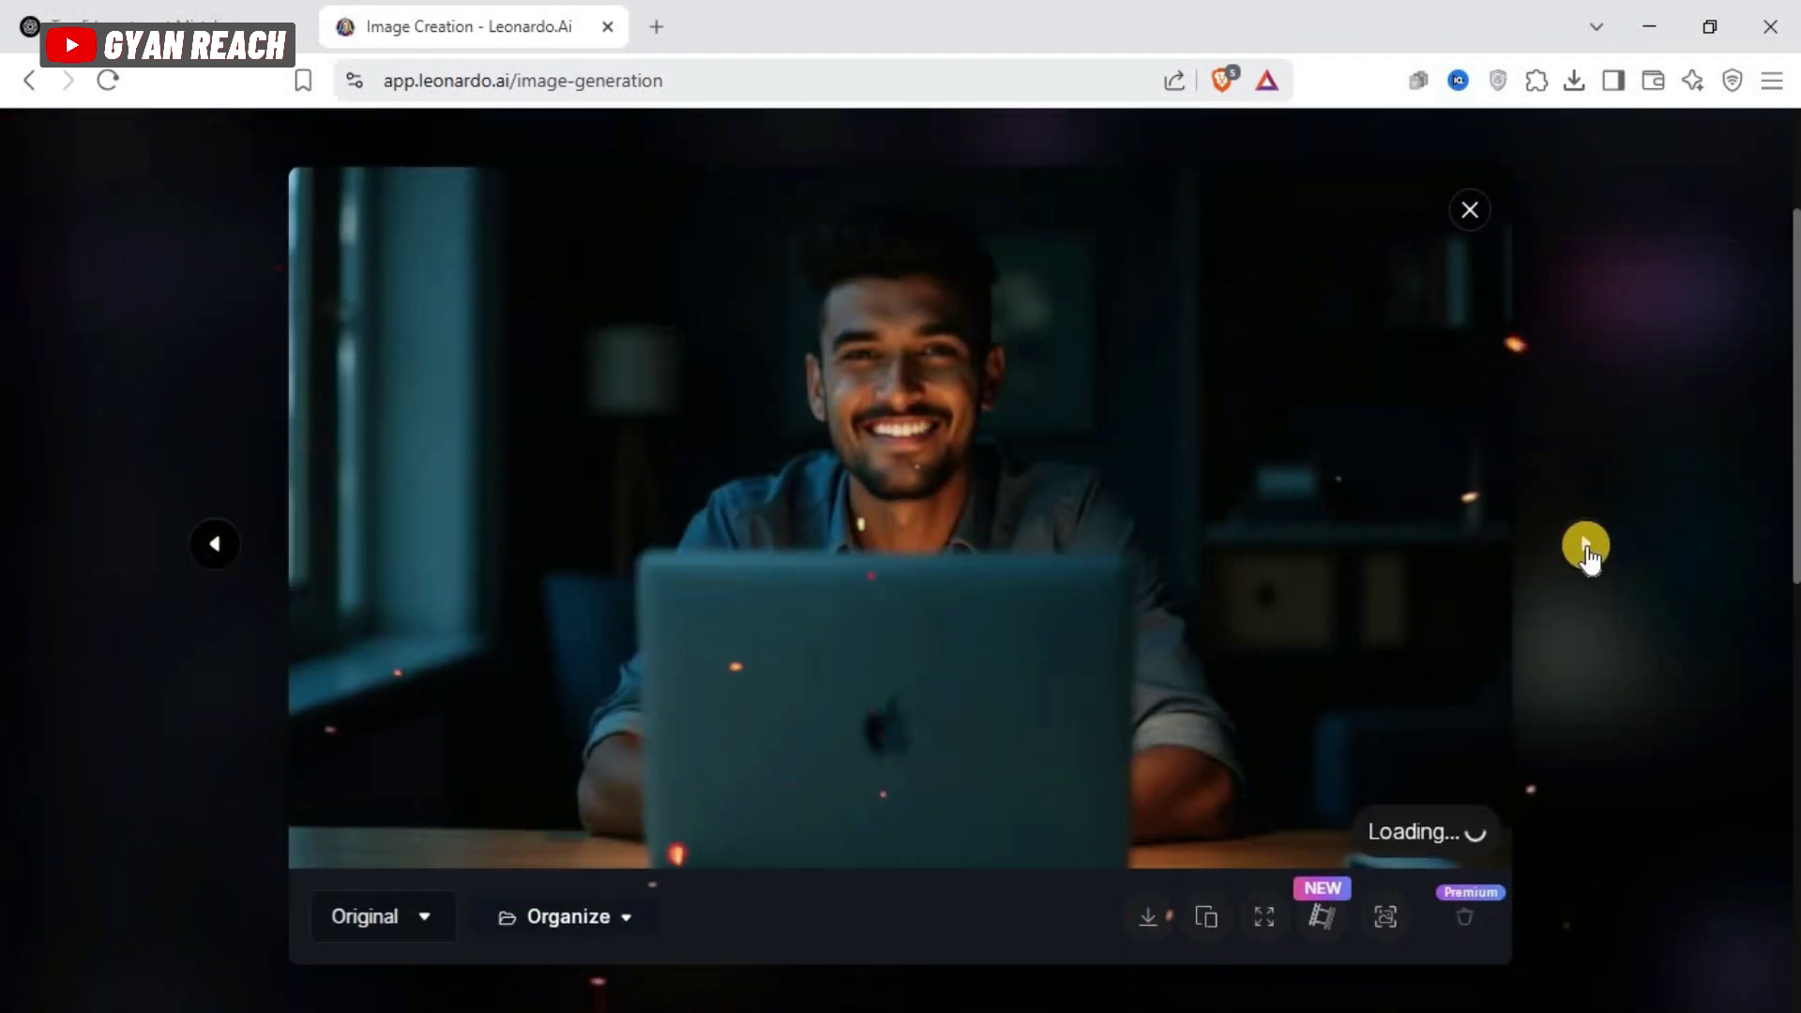
pyautogui.click(1586, 545)
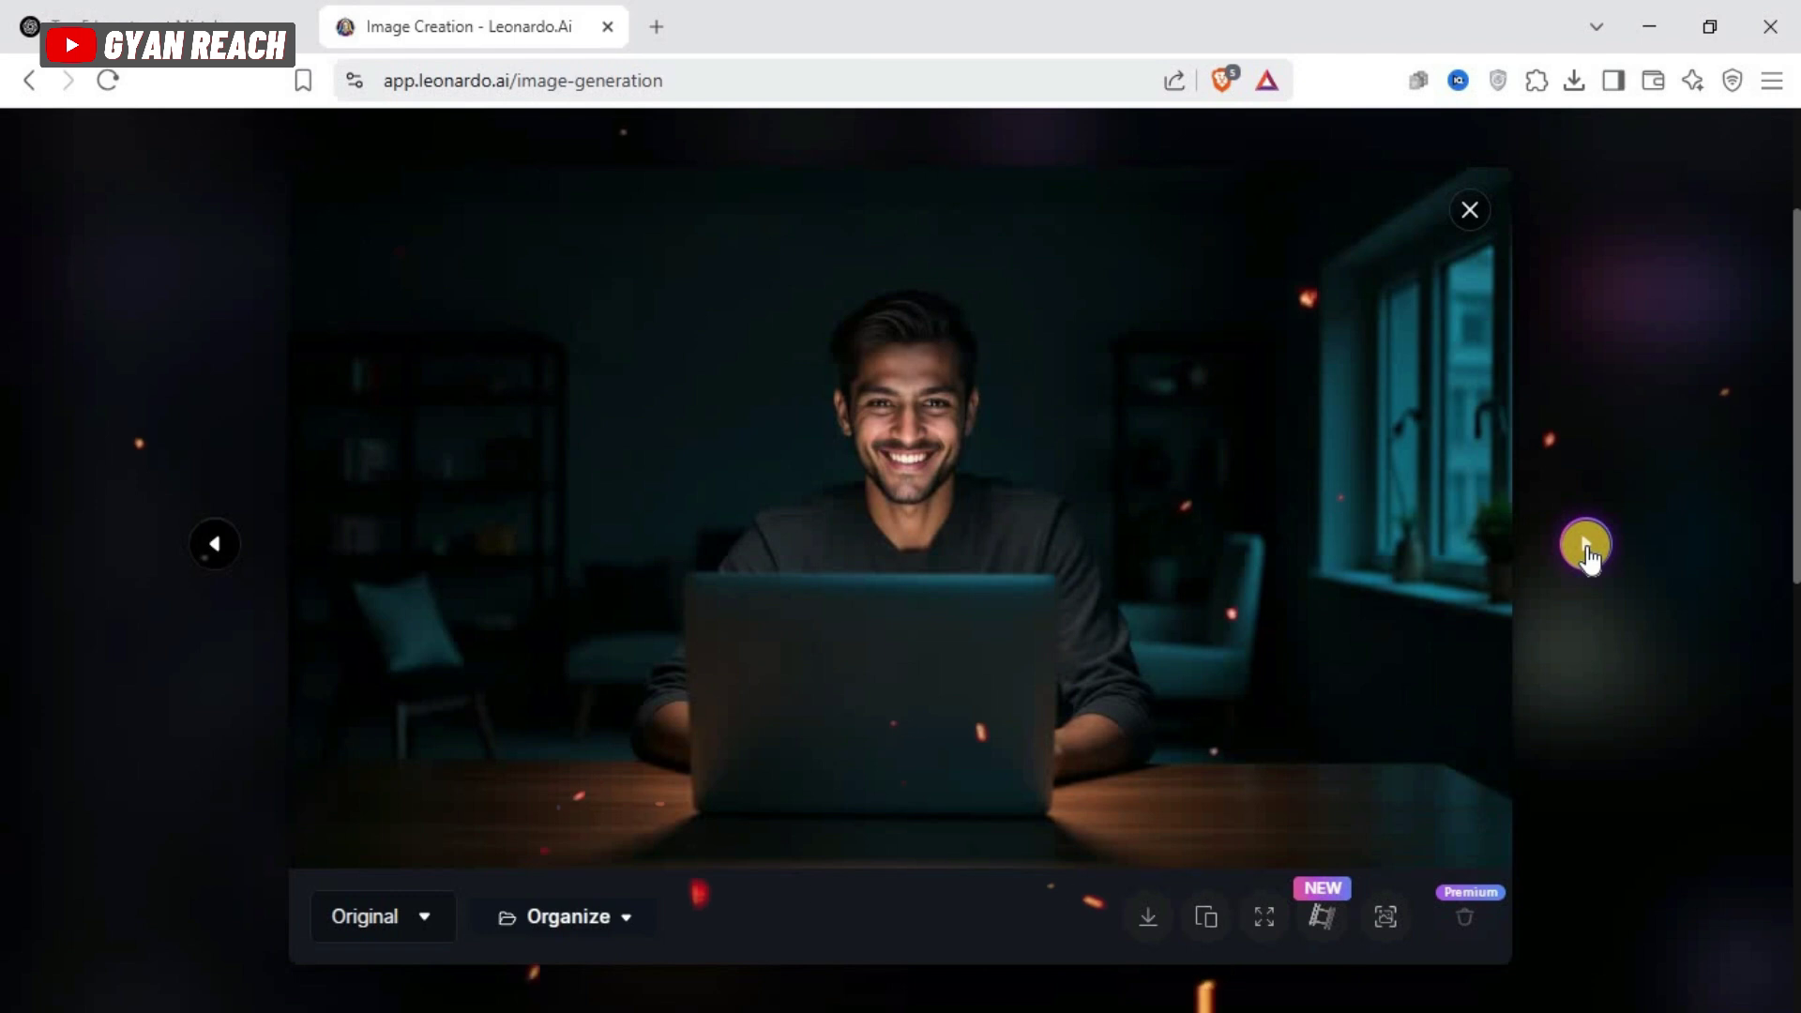
pyautogui.click(1585, 545)
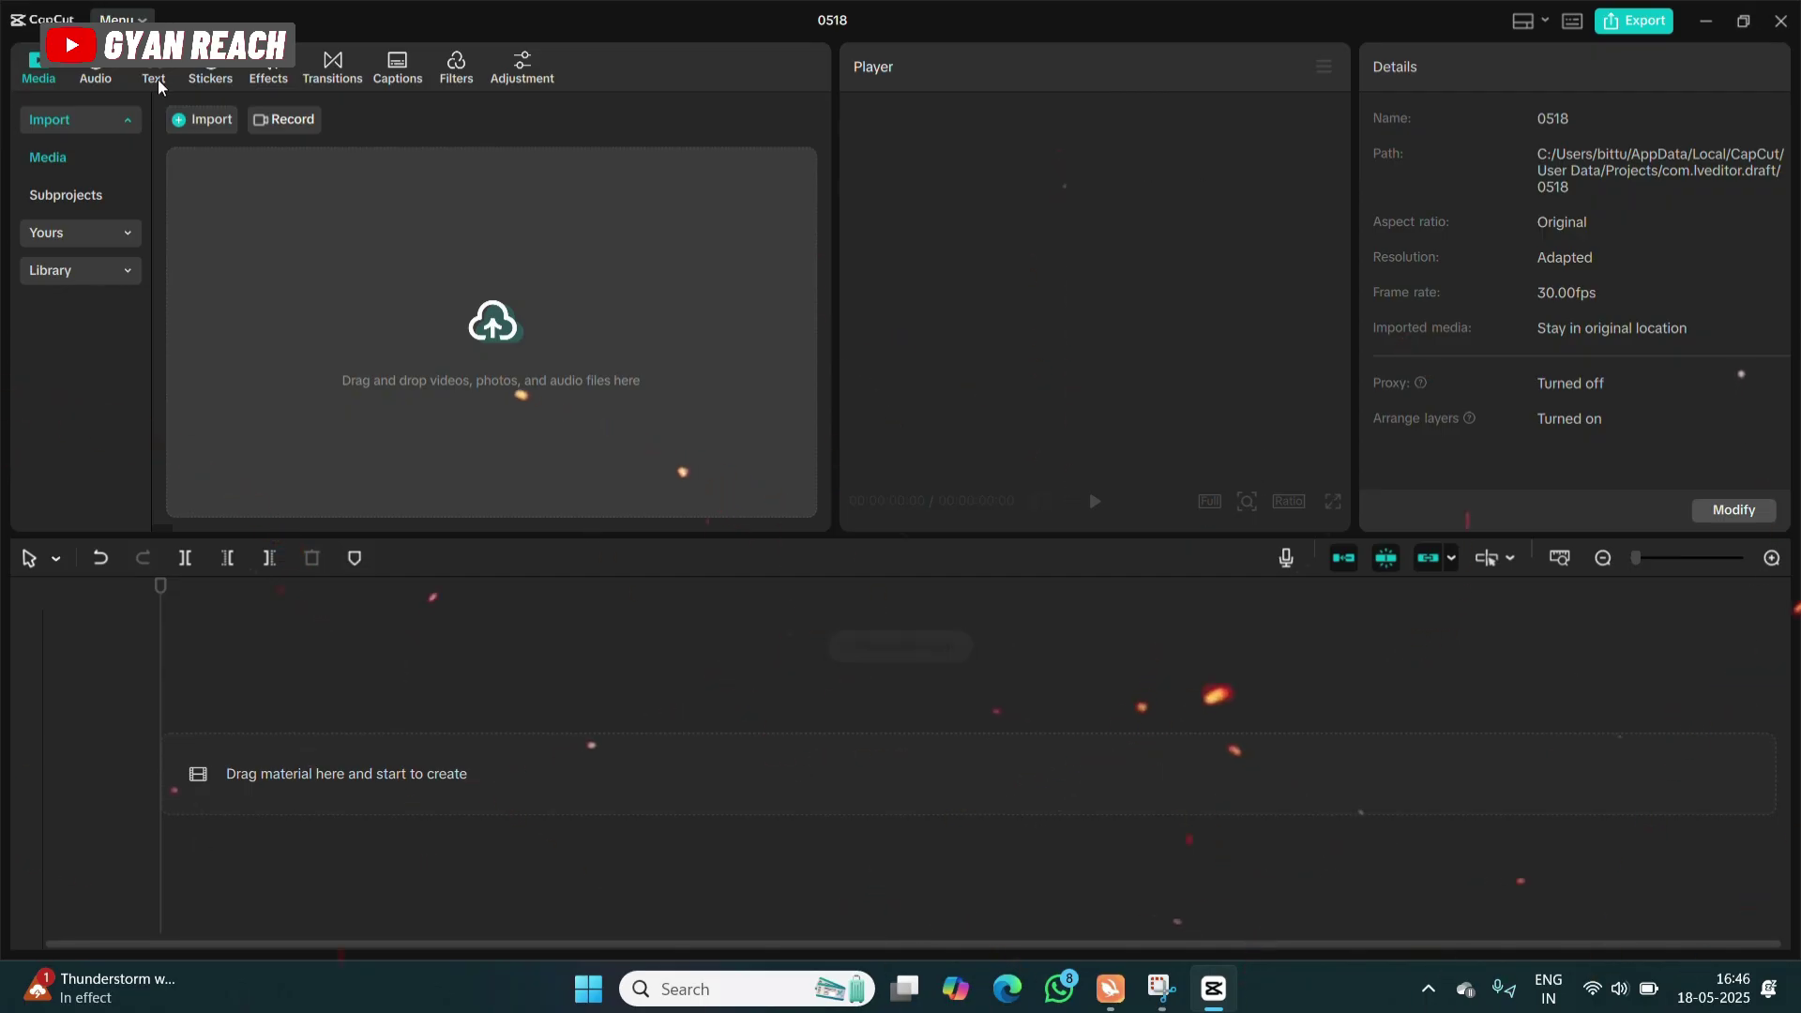
# Look through CapCut's text, sticker, effect, transition, caption and filter libraries
pyautogui.click(155, 76)
pyautogui.click(212, 69)
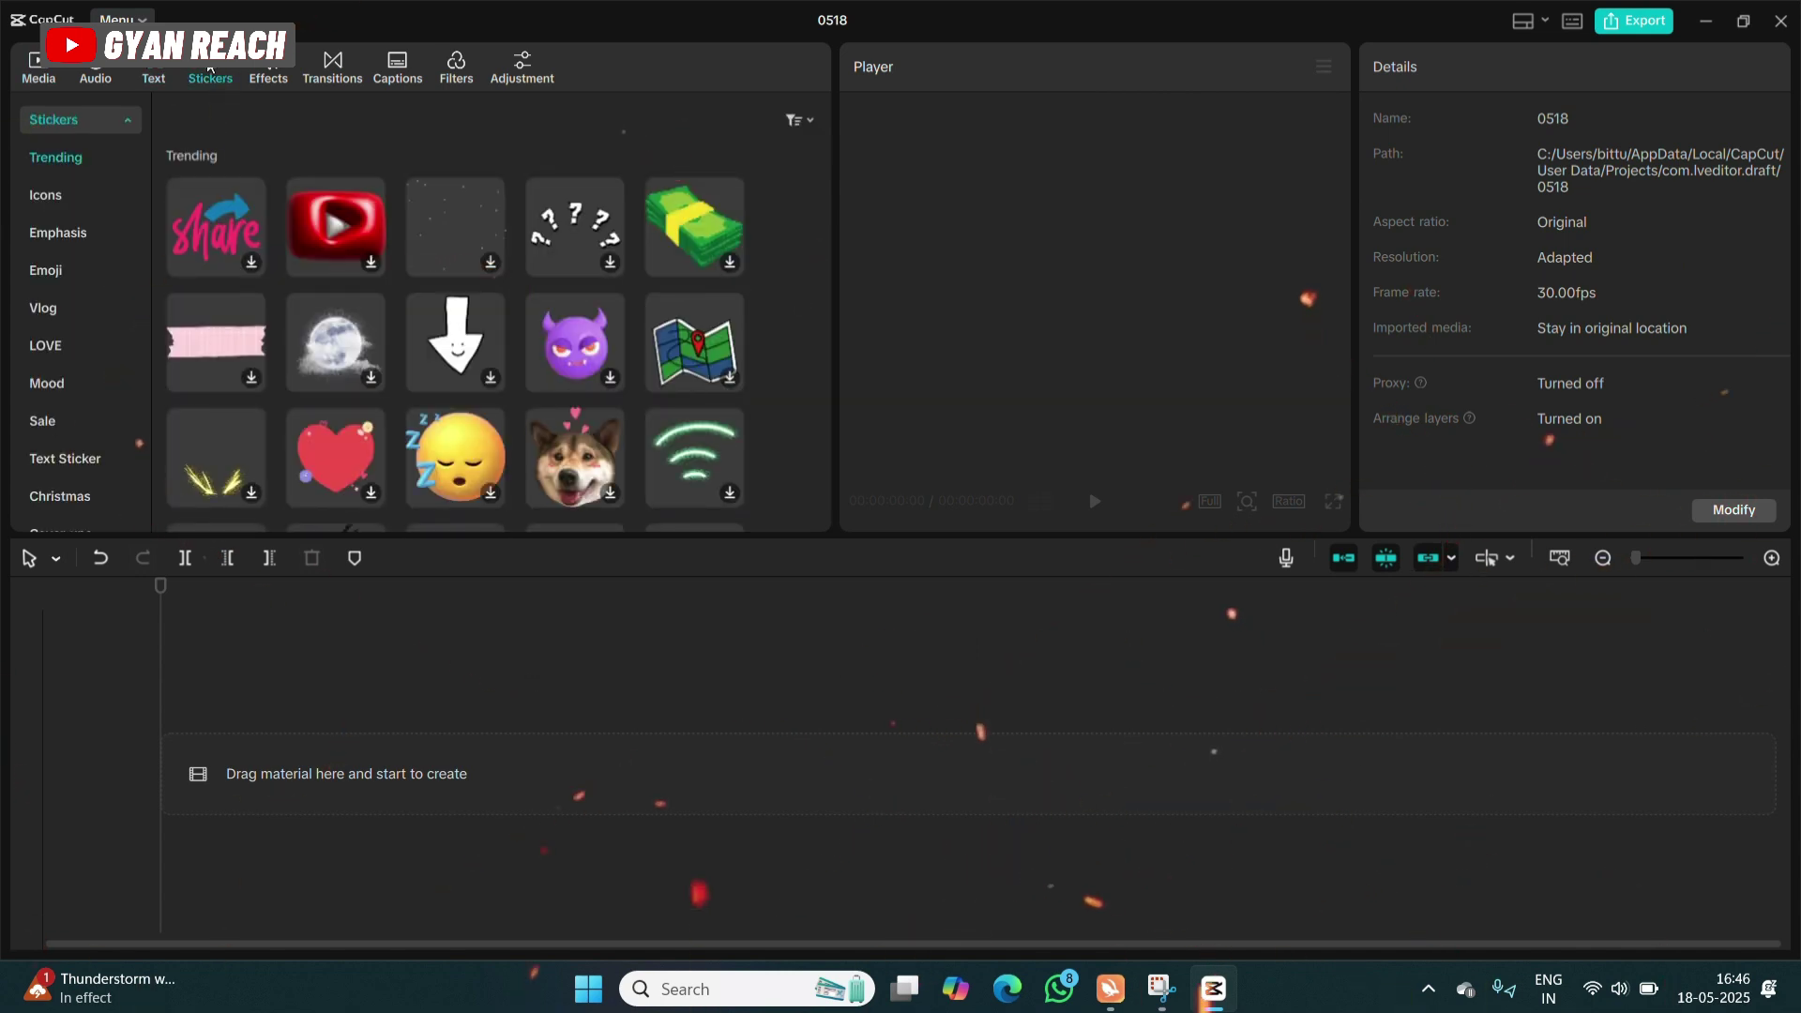
pyautogui.click(268, 69)
pyautogui.click(332, 70)
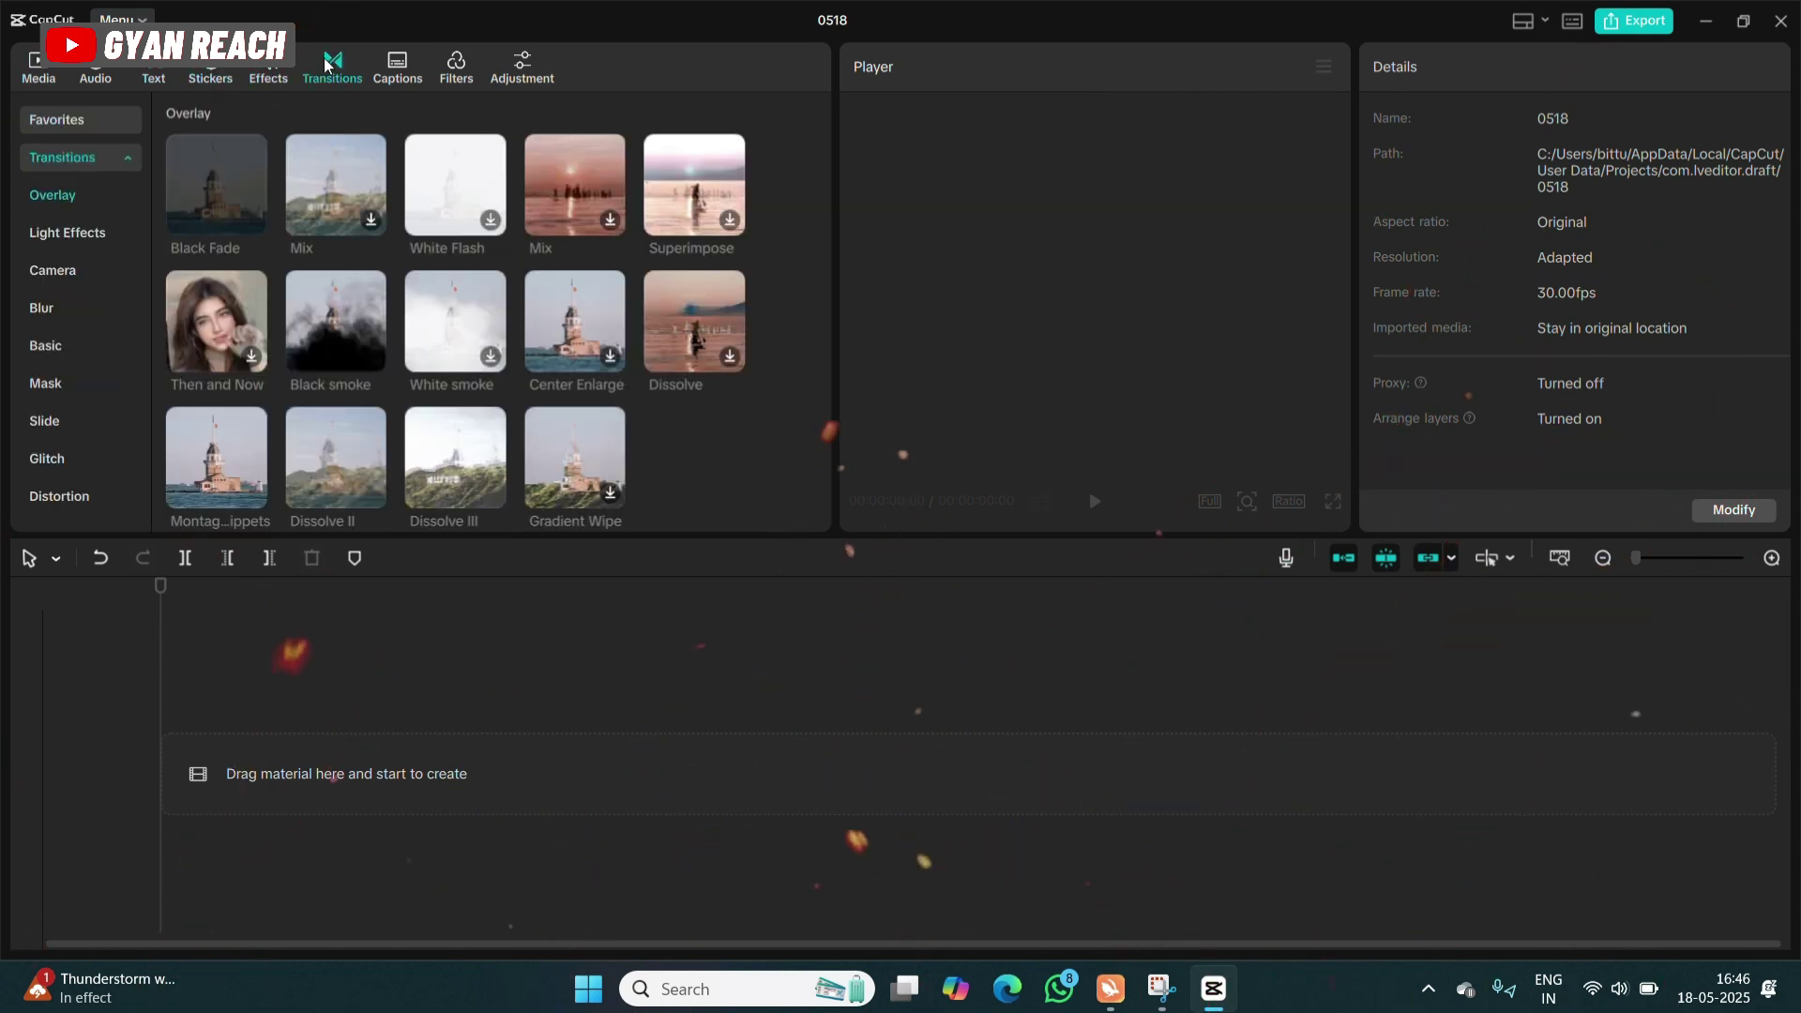
pyautogui.click(396, 67)
pyautogui.click(456, 67)
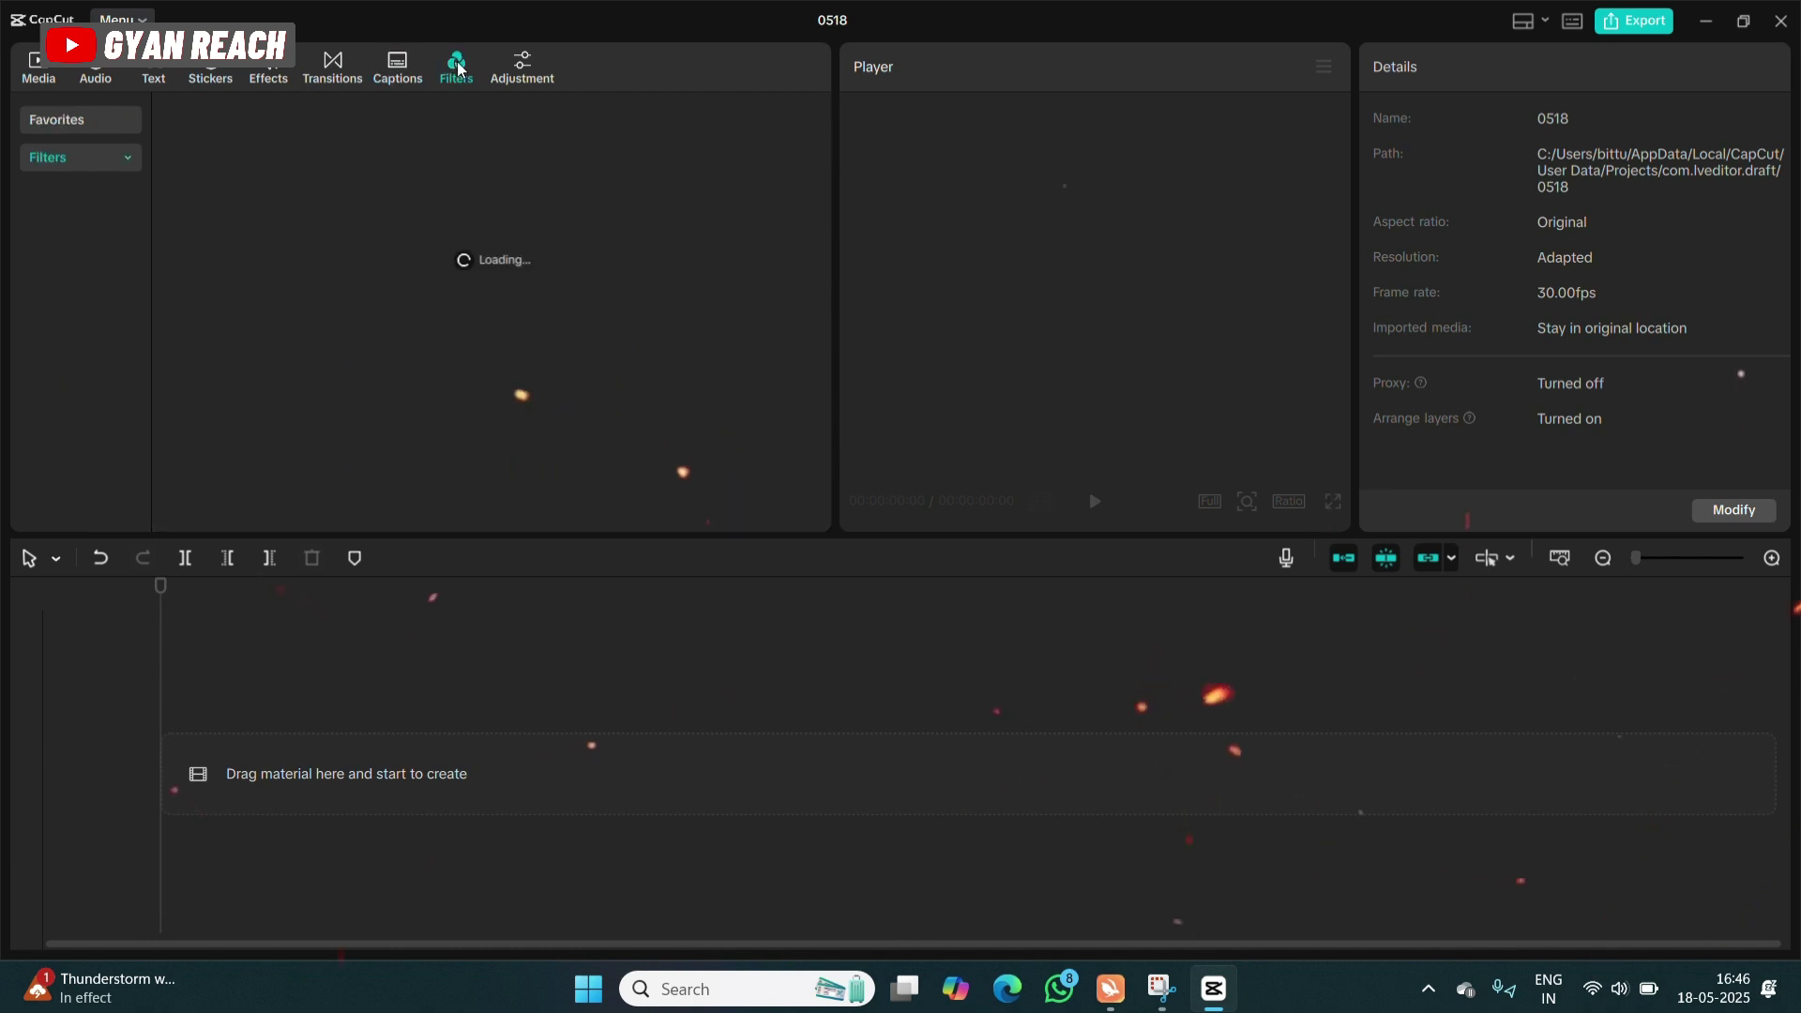
pyautogui.scroll(-5, 439, 174)
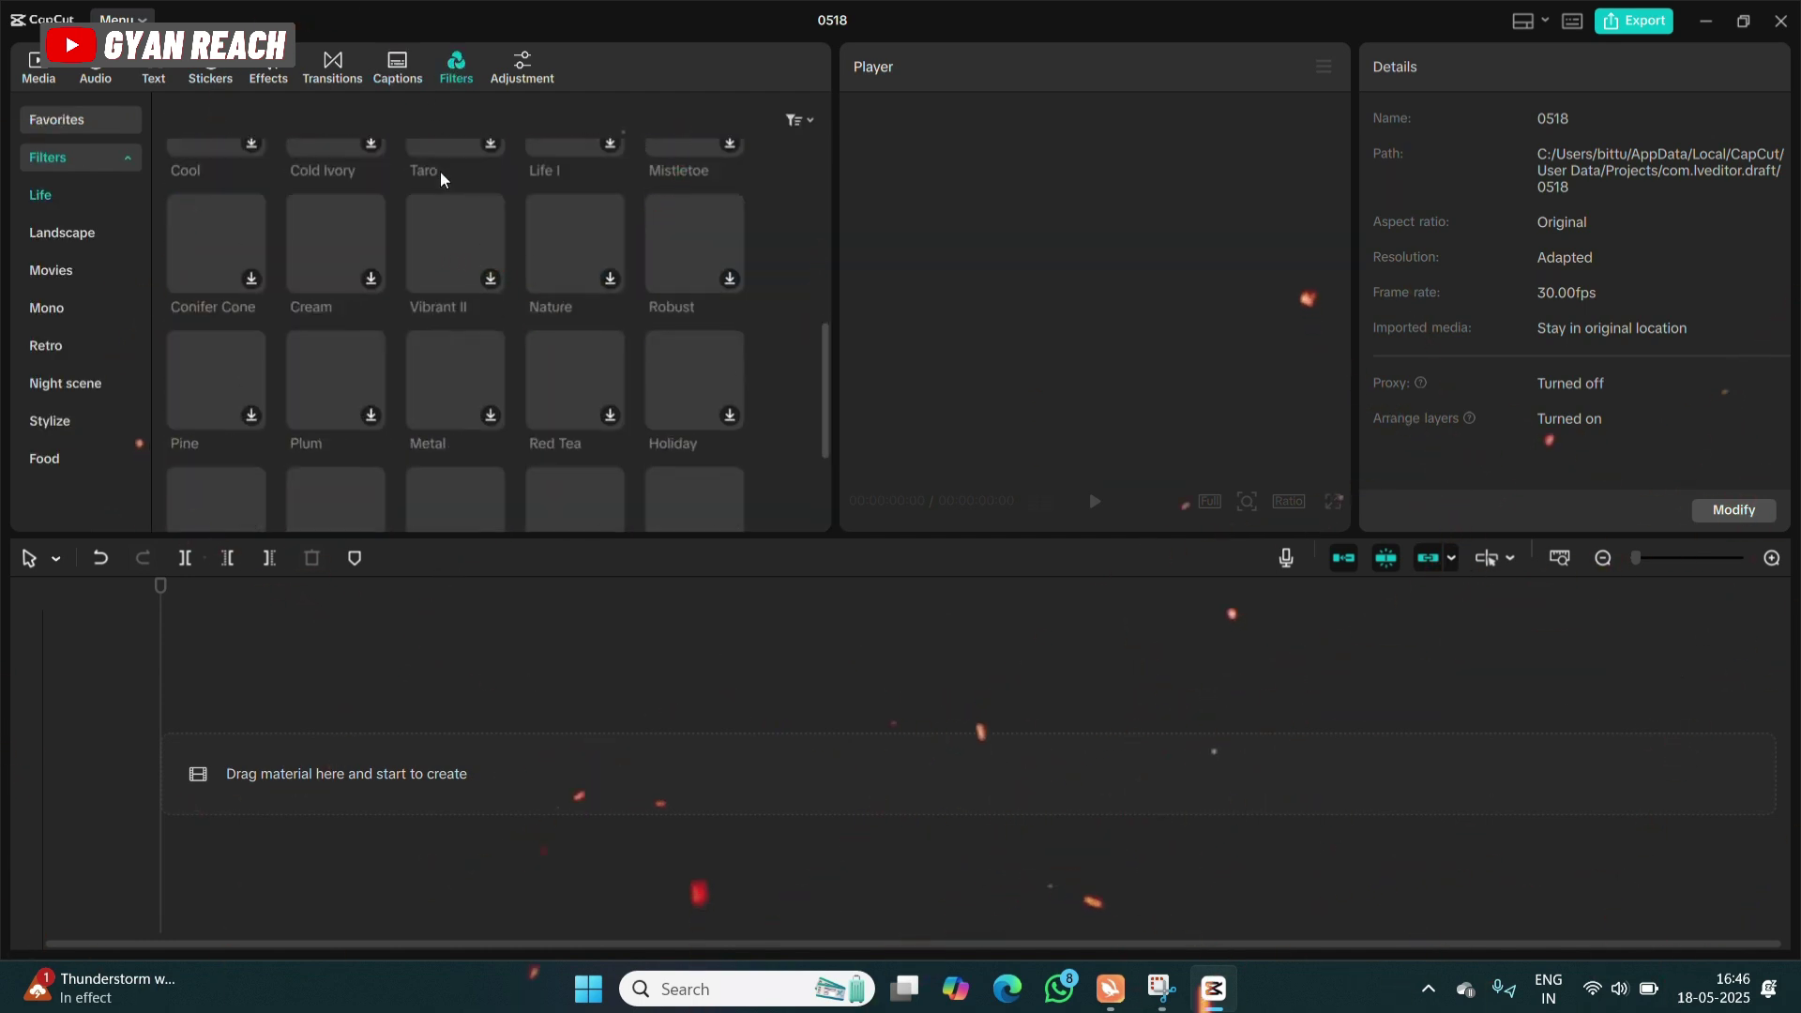
pyautogui.scroll(2, 441, 179)
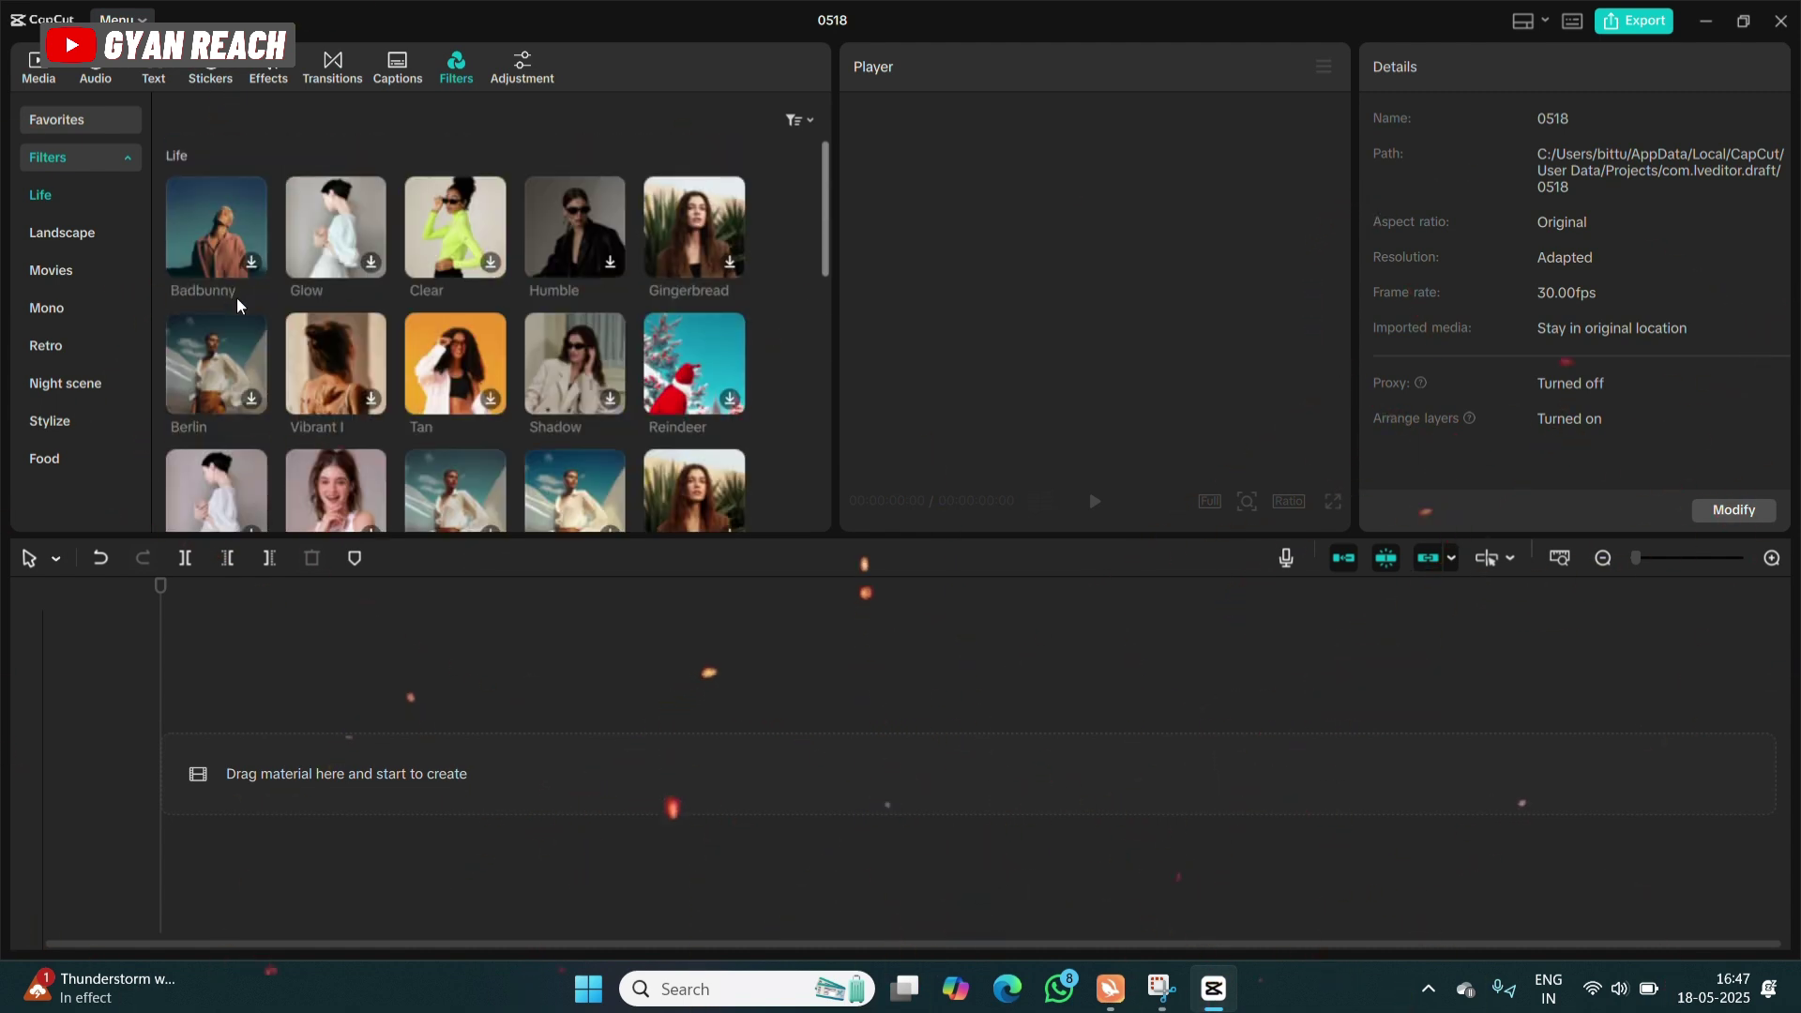
# Import the voiceover david.mp3 into the project and place it at the start of the timeline
pyautogui.click(42, 68)
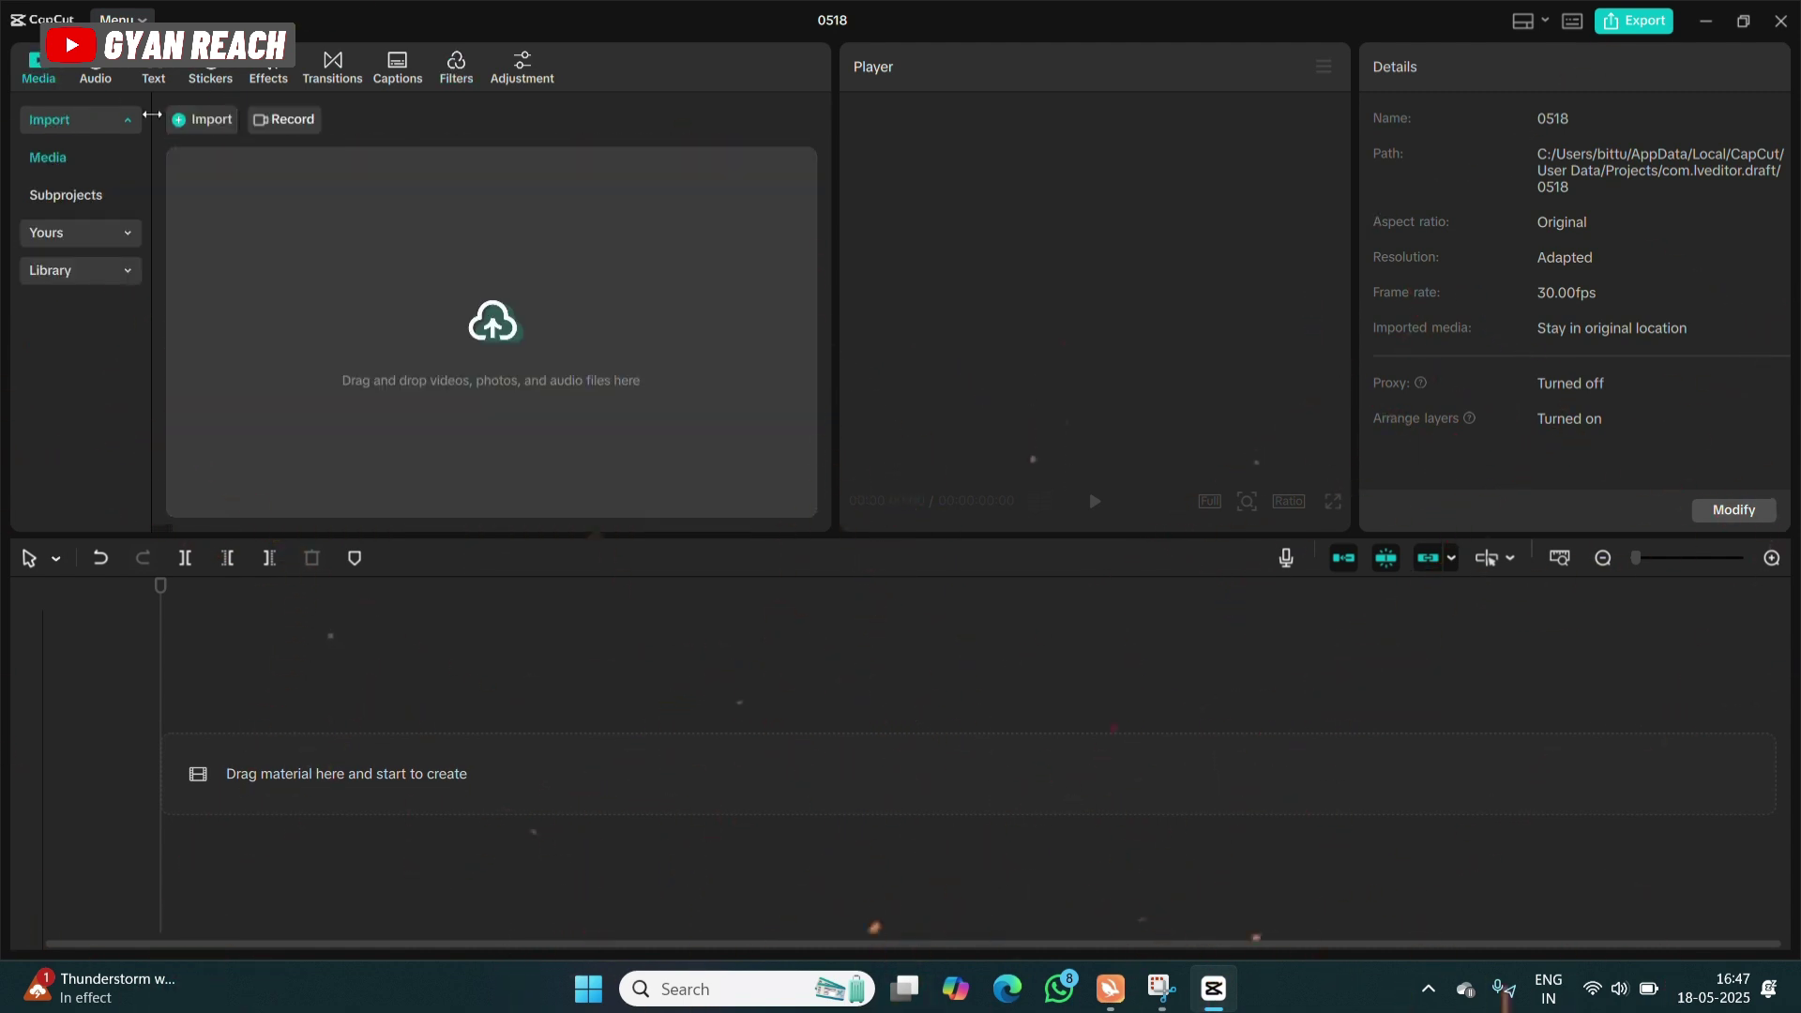
pyautogui.click(201, 120)
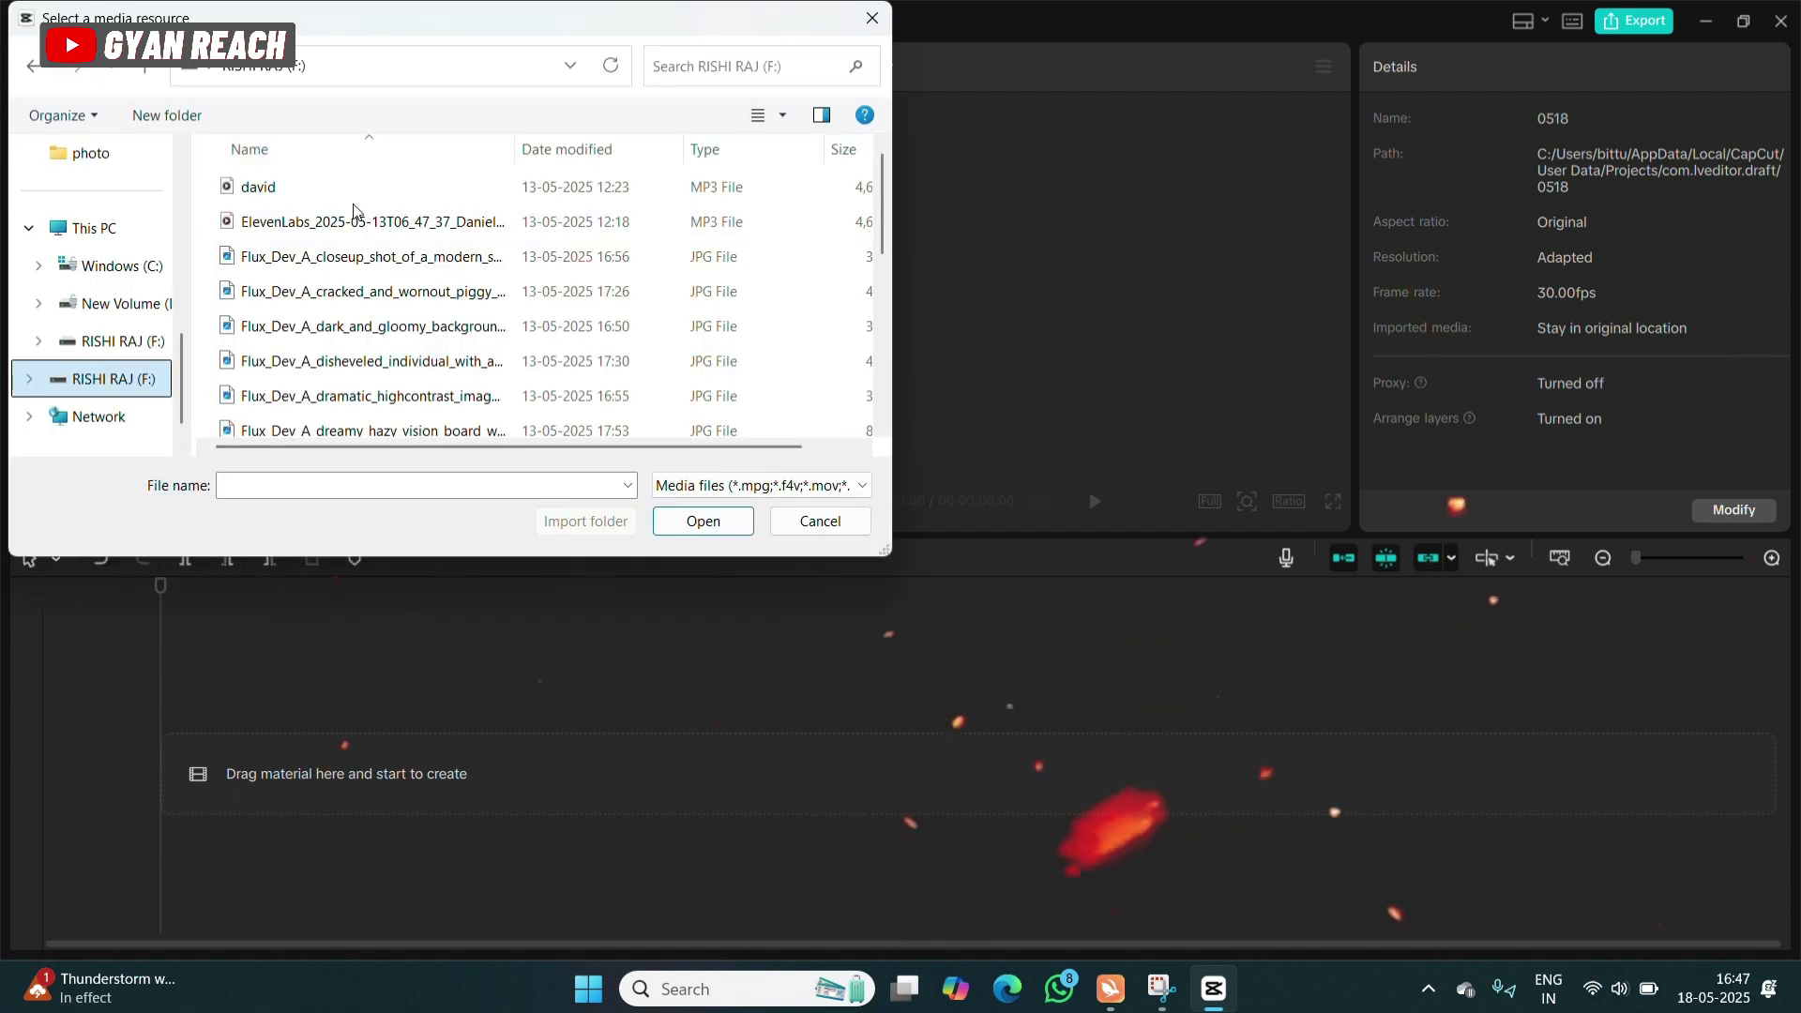
pyautogui.doubleClick(358, 191)
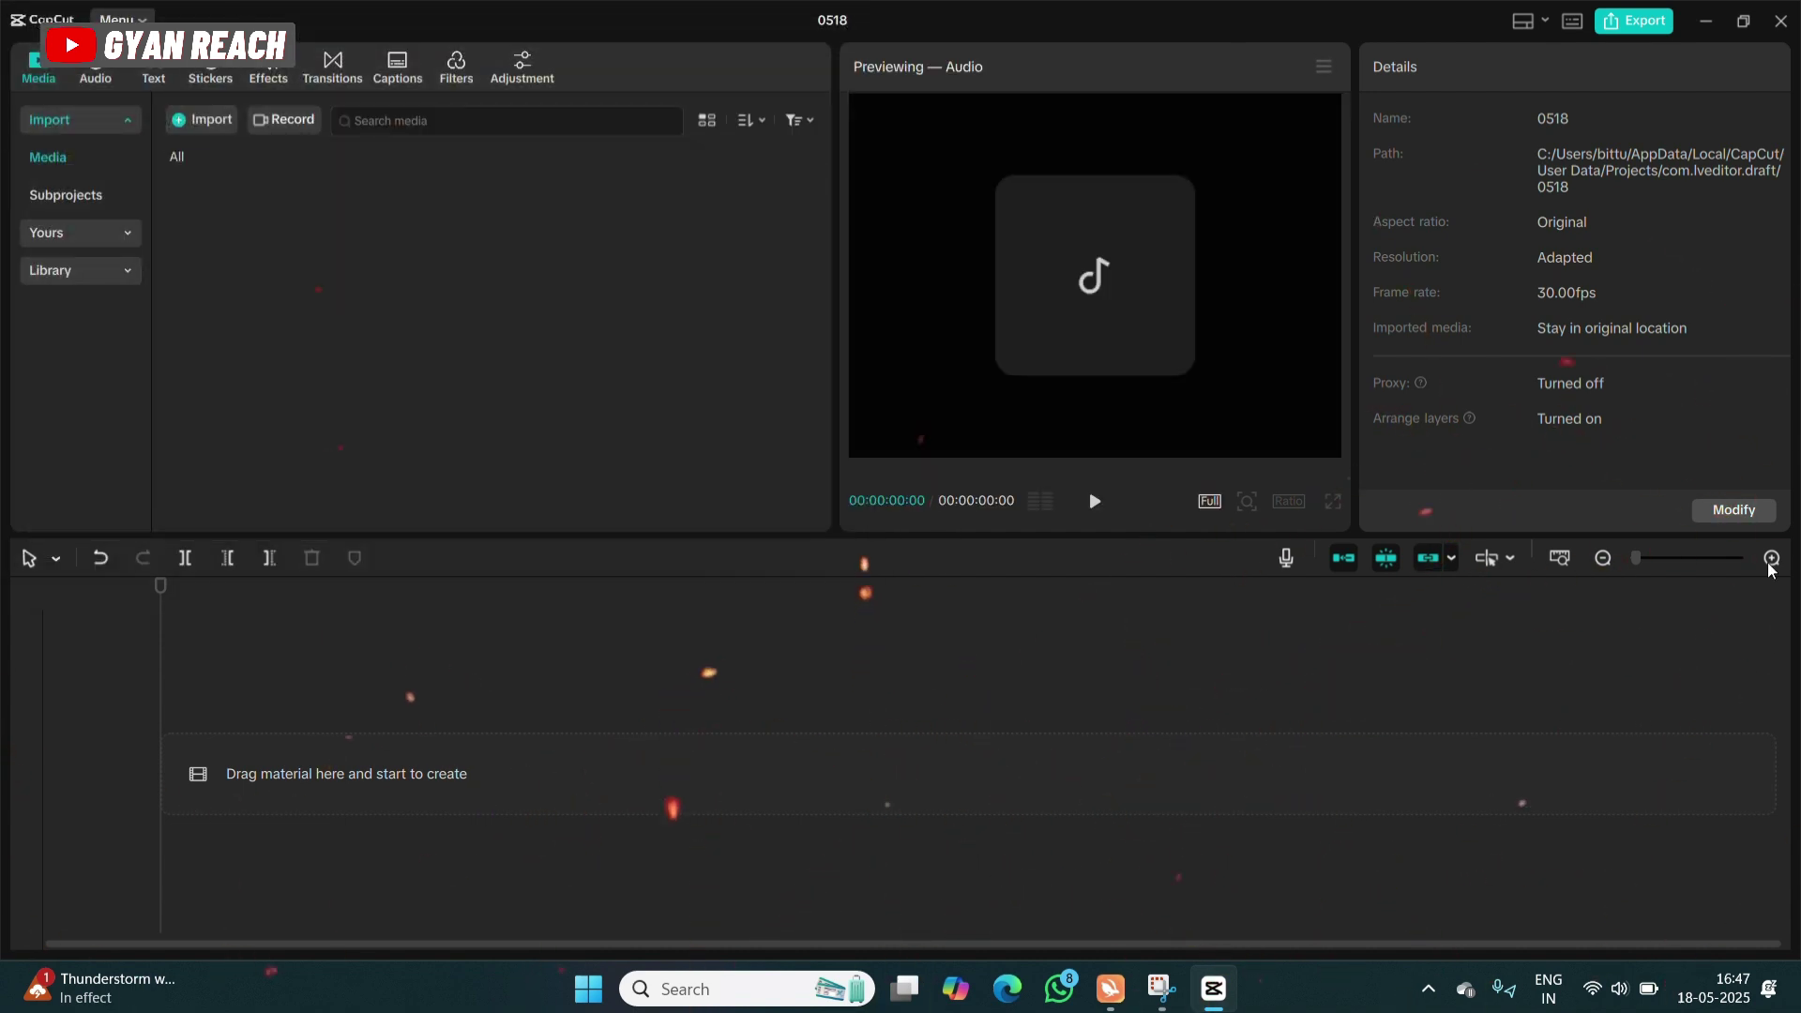
pyautogui.moveTo(267, 234); pyautogui.dragTo(210, 771)
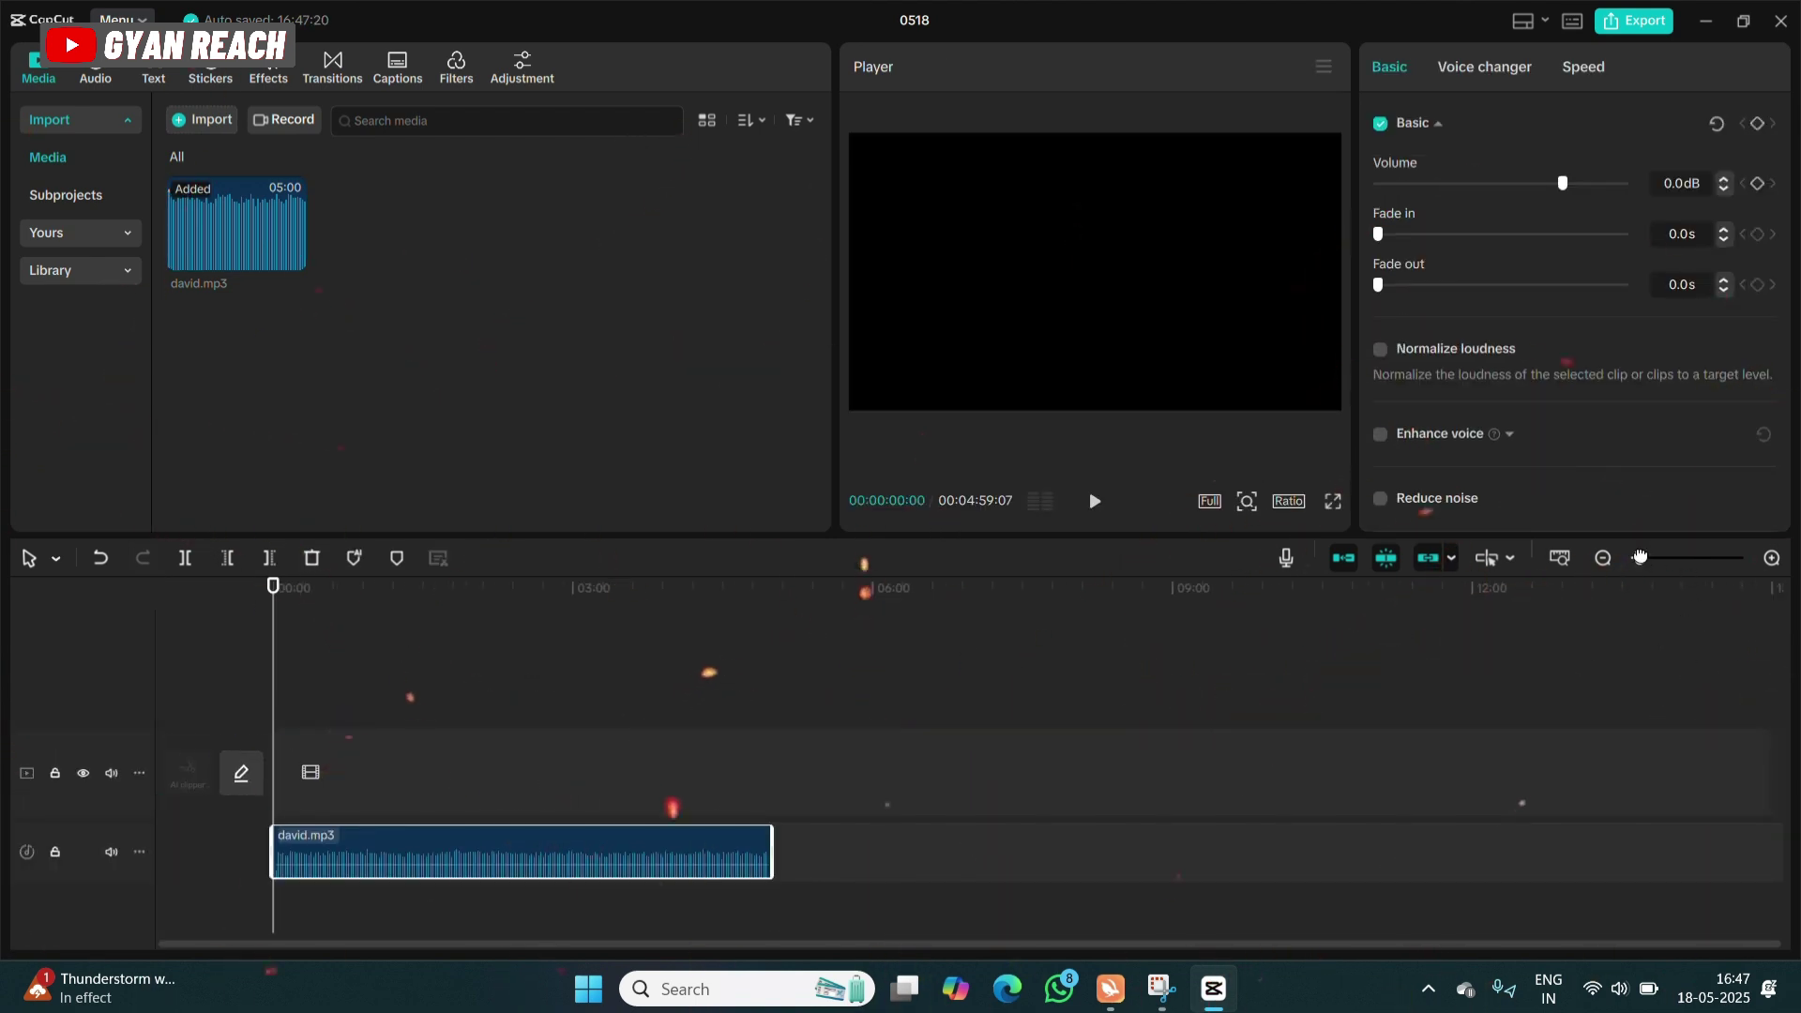
# Import the generated Flux_Dev scene images into the project media
pyautogui.moveTo(1639, 557); pyautogui.dragTo(1672, 558)
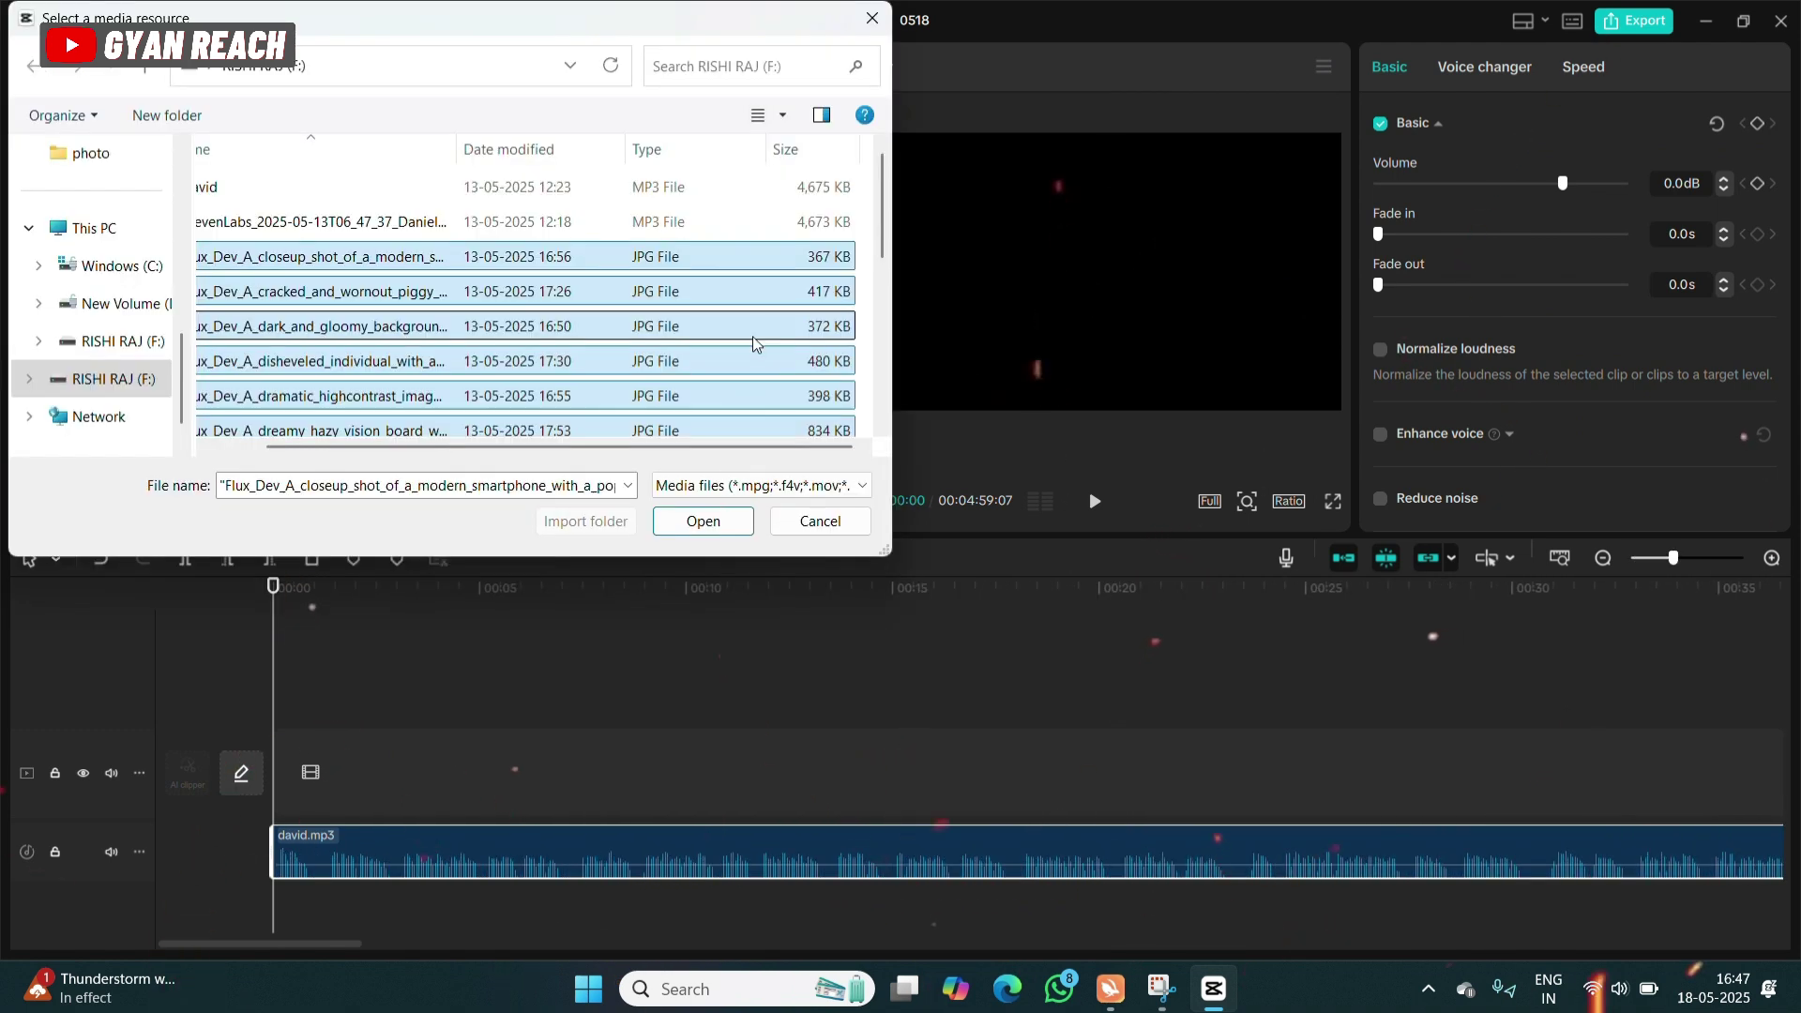
pyautogui.click(704, 521)
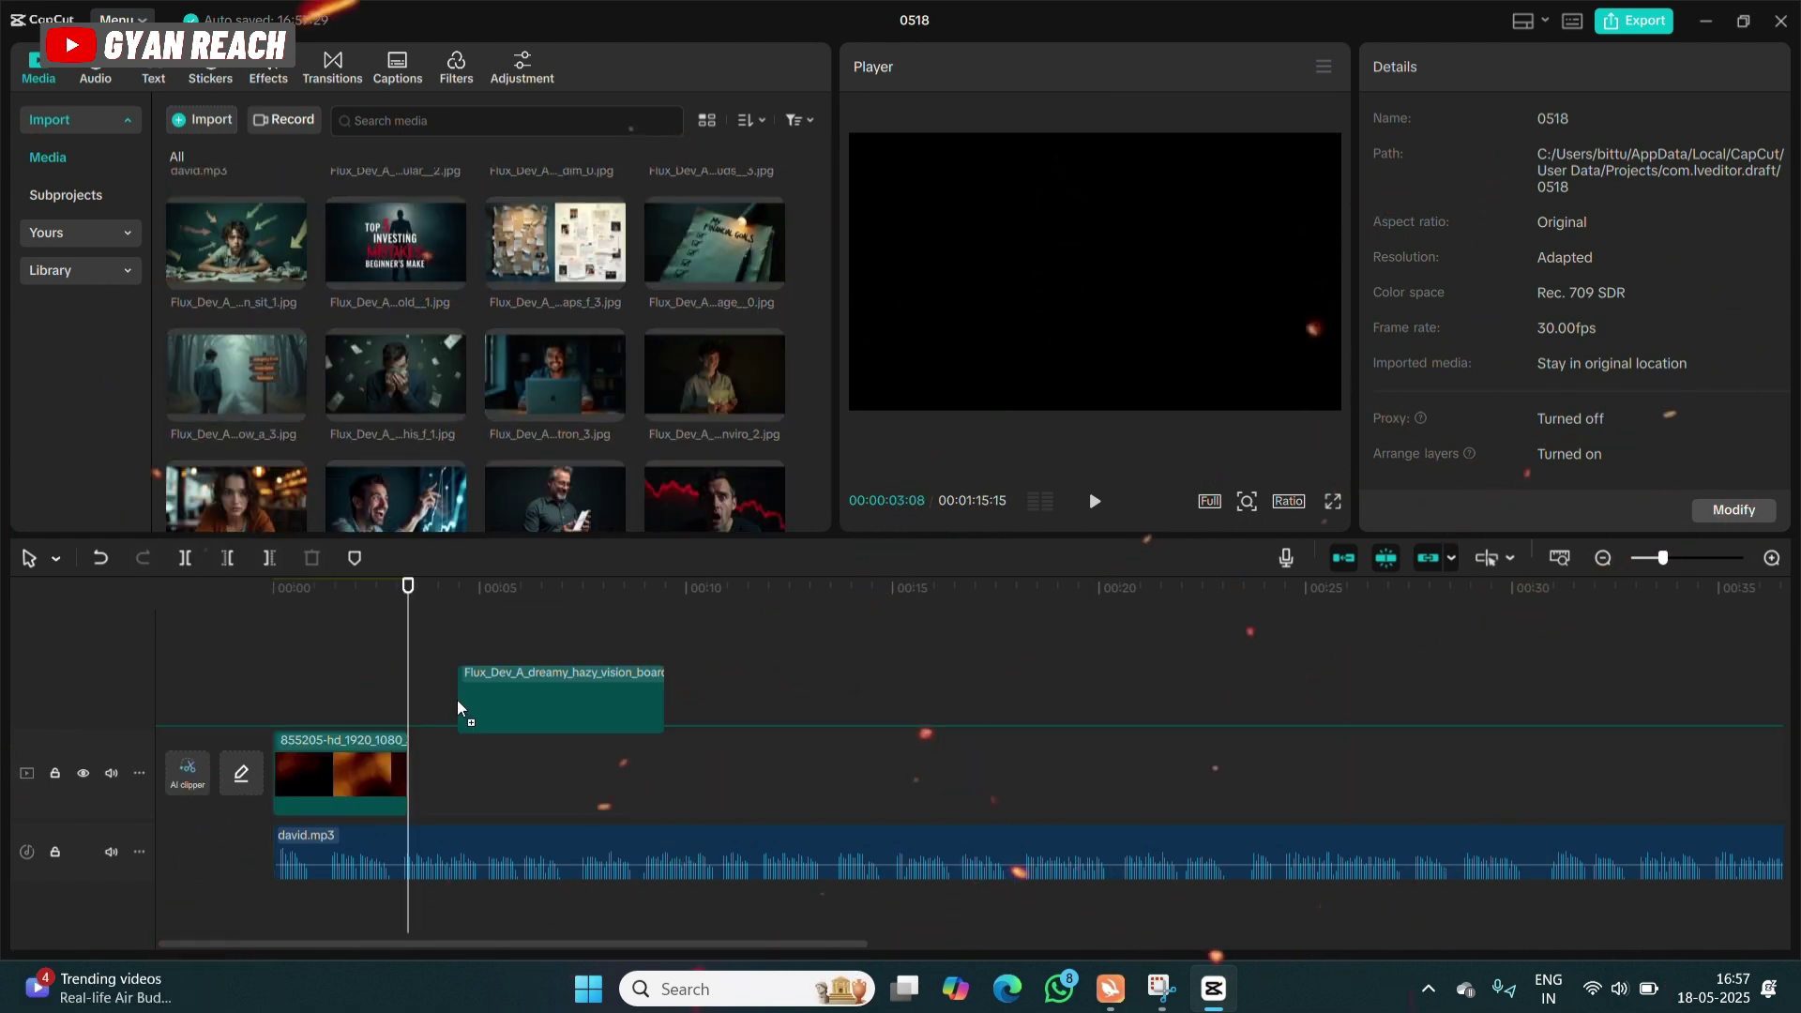
# Place the vision board and young Indian man images after the opening clip, ending the second at 00:00:10:25 to match the voiceover
pyautogui.moveTo(459, 704); pyautogui.dragTo(642, 797)
pyautogui.moveTo(554, 375); pyautogui.dragTo(561, 663)
pyautogui.press('space')
pyautogui.press('space')
pyautogui.moveTo(783, 777); pyautogui.dragTo(720, 825)
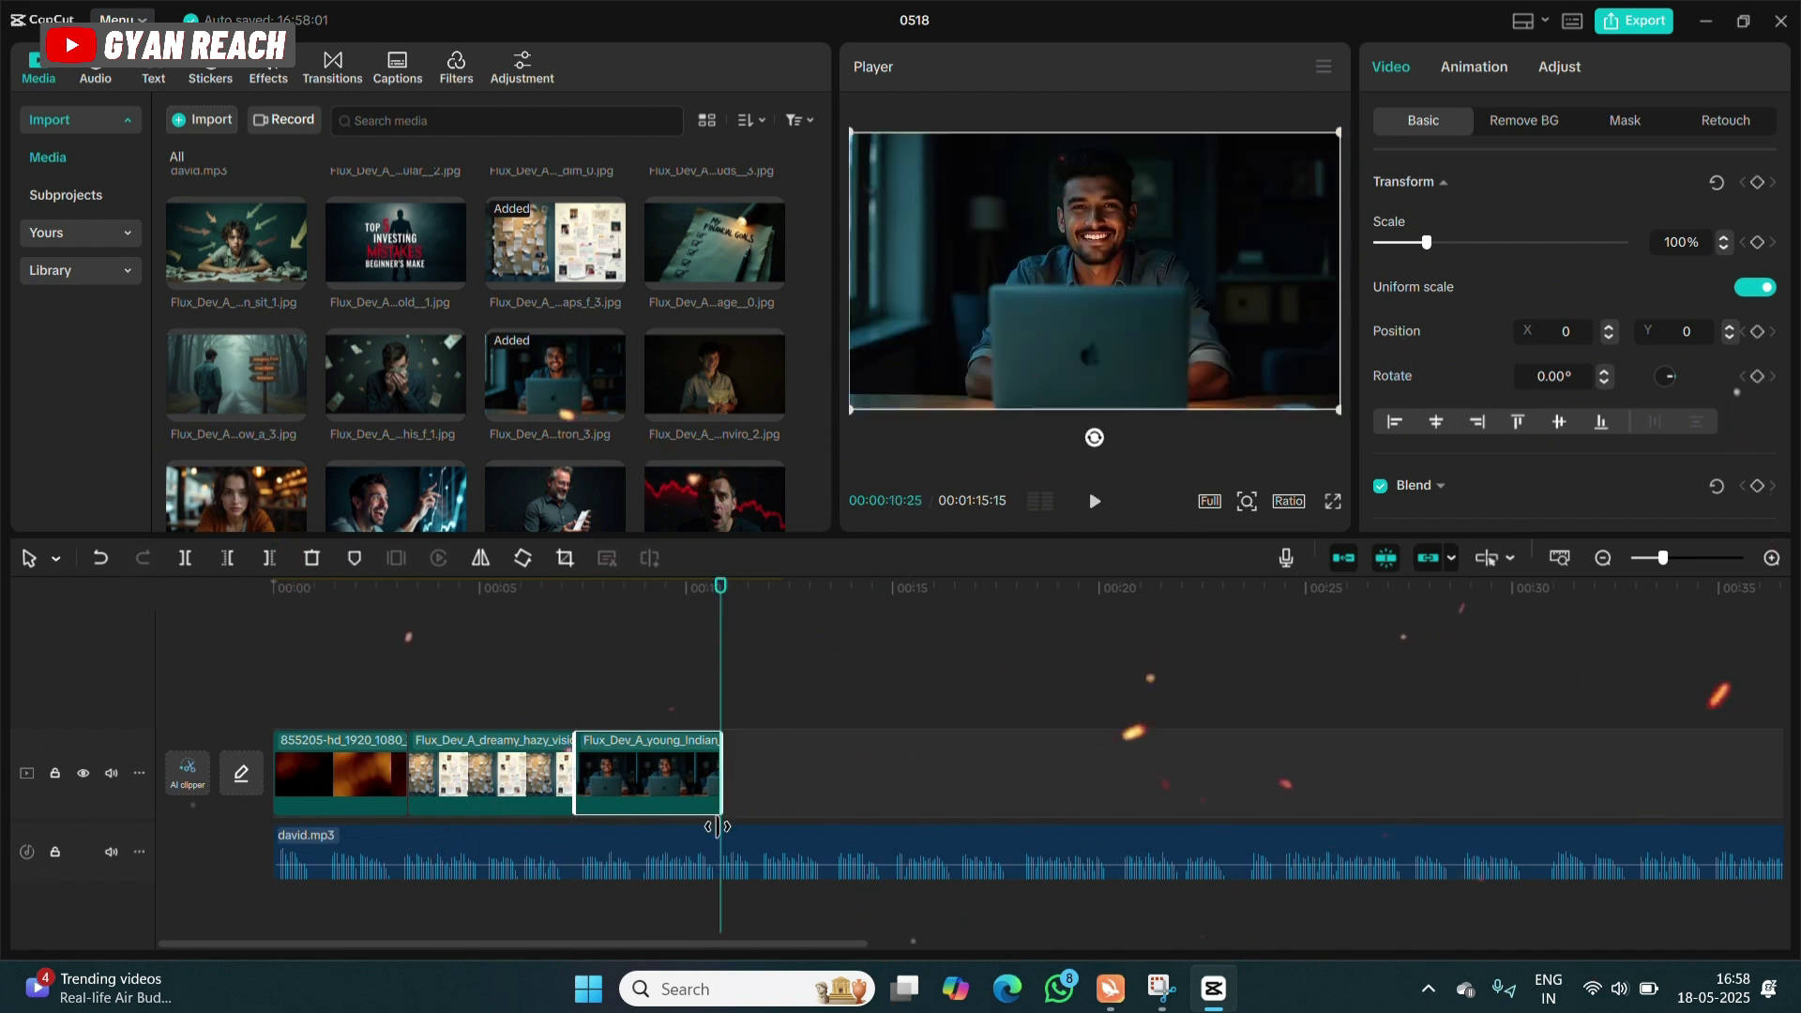
pyautogui.press('space')
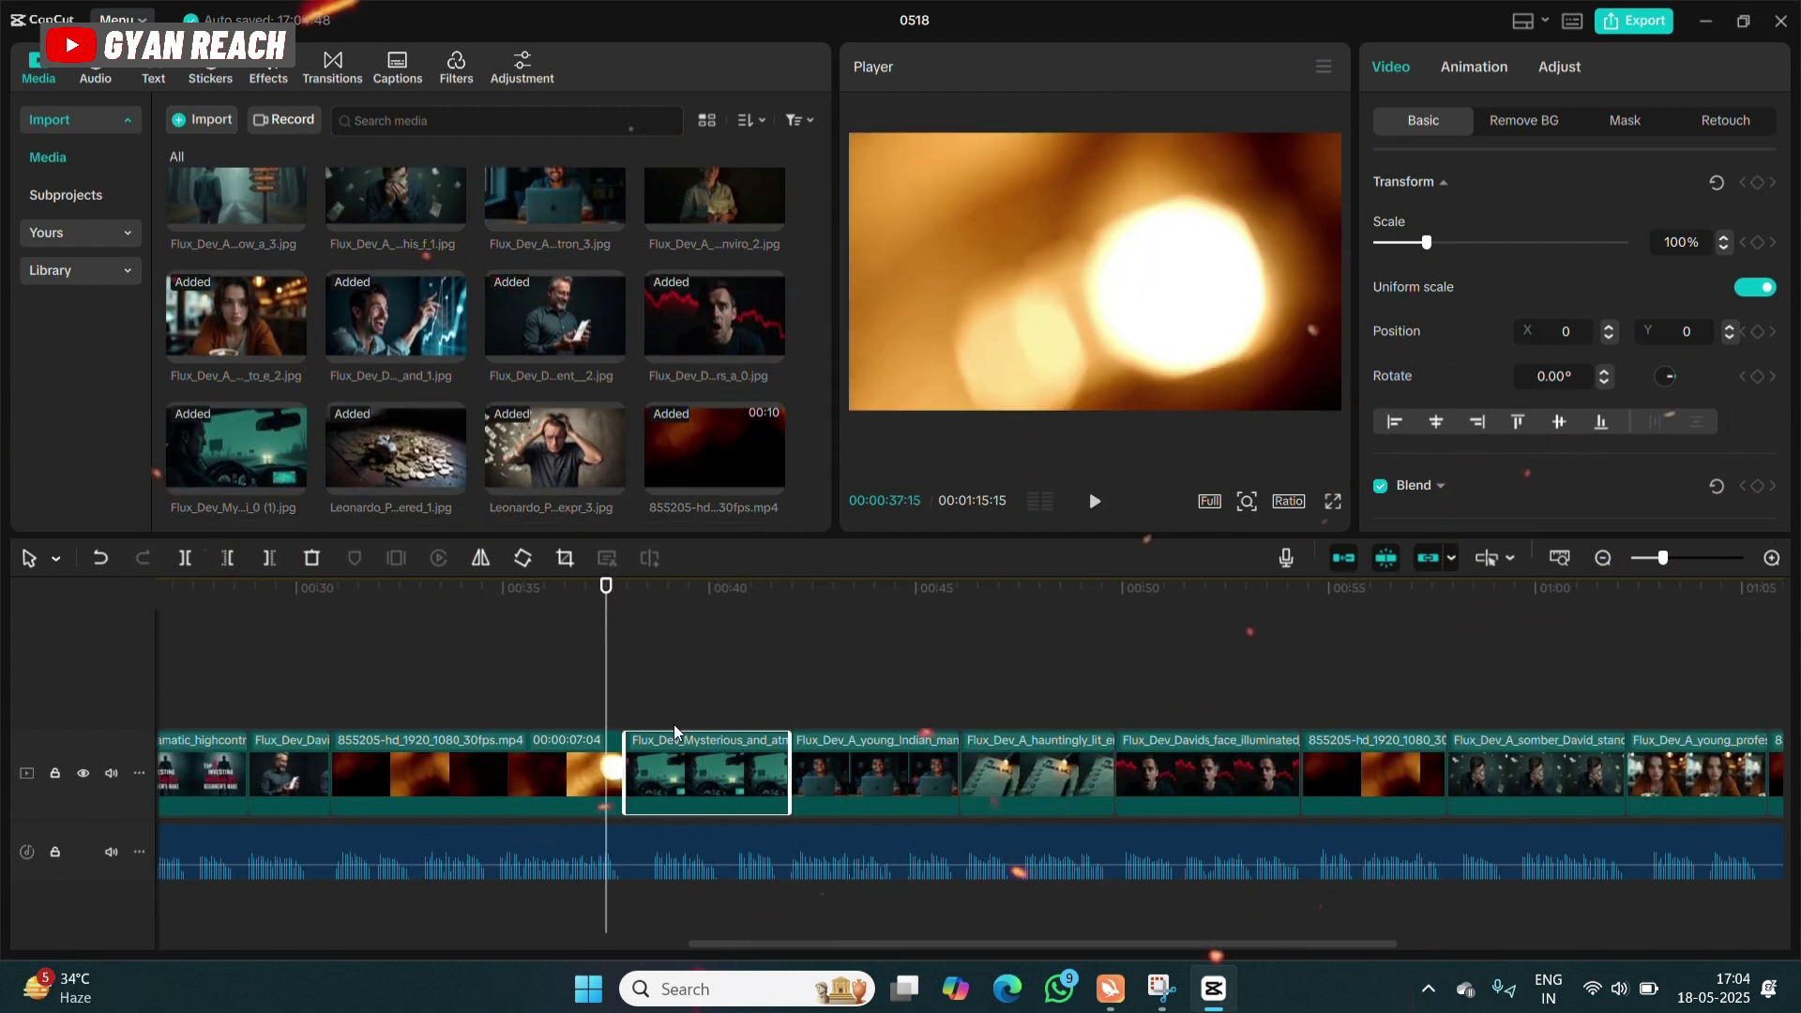
# Play part of the assembled video from about 00:00:37 and review the clip sequence from the beginning of the timeline
pyautogui.press('space')
pyautogui.moveTo(736, 943); pyautogui.dragTo(386, 879)
pyautogui.press('space')
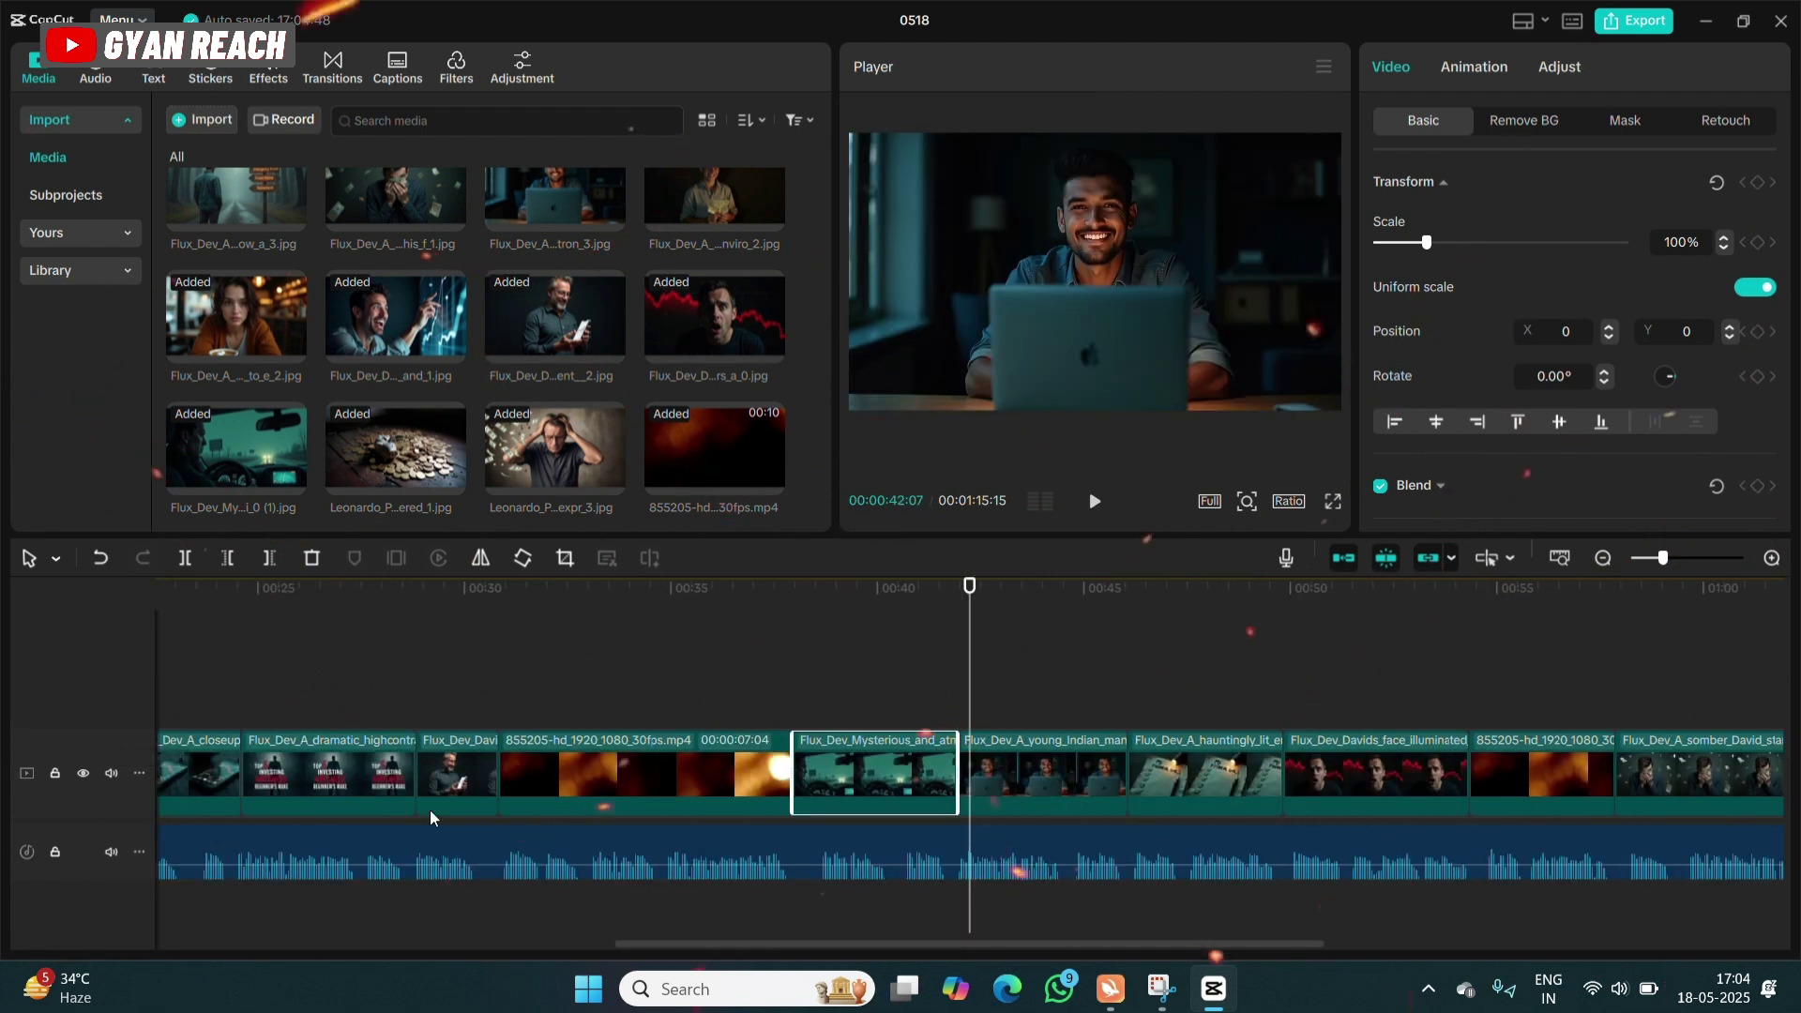
pyautogui.moveTo(647, 942); pyautogui.dragTo(191, 782)
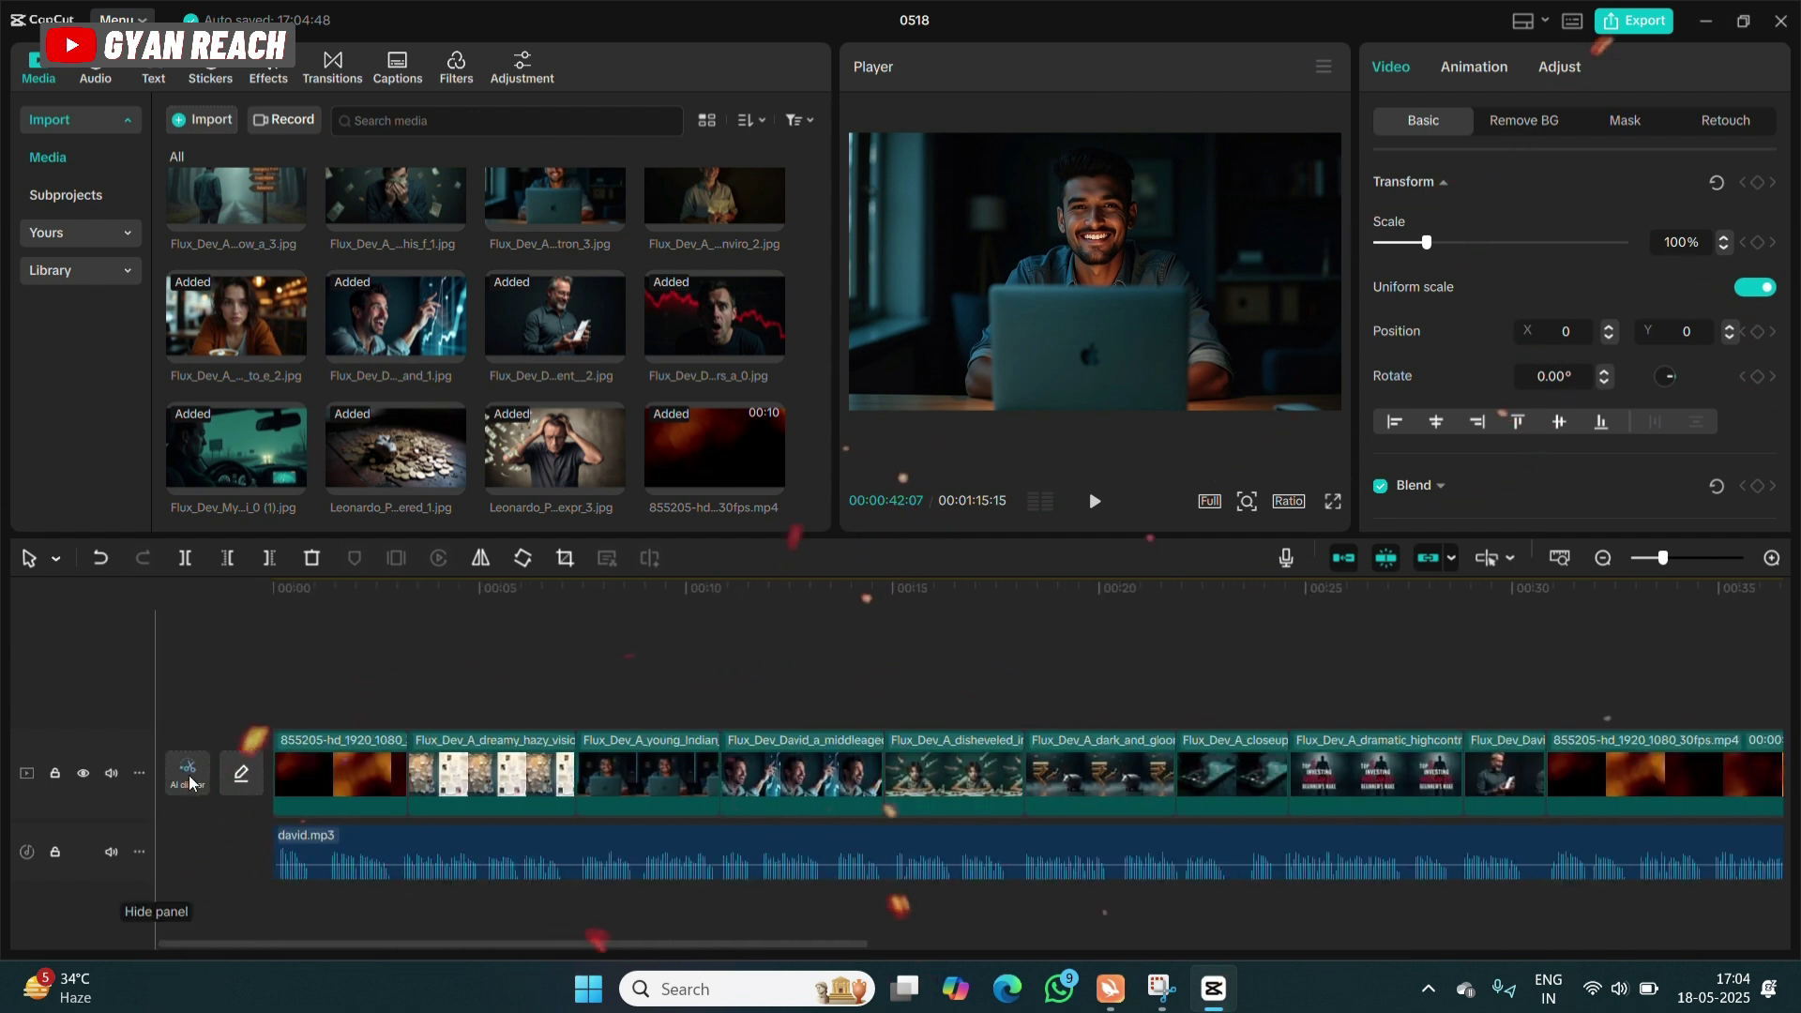
pyautogui.moveTo(294, 612); pyautogui.dragTo(279, 614)
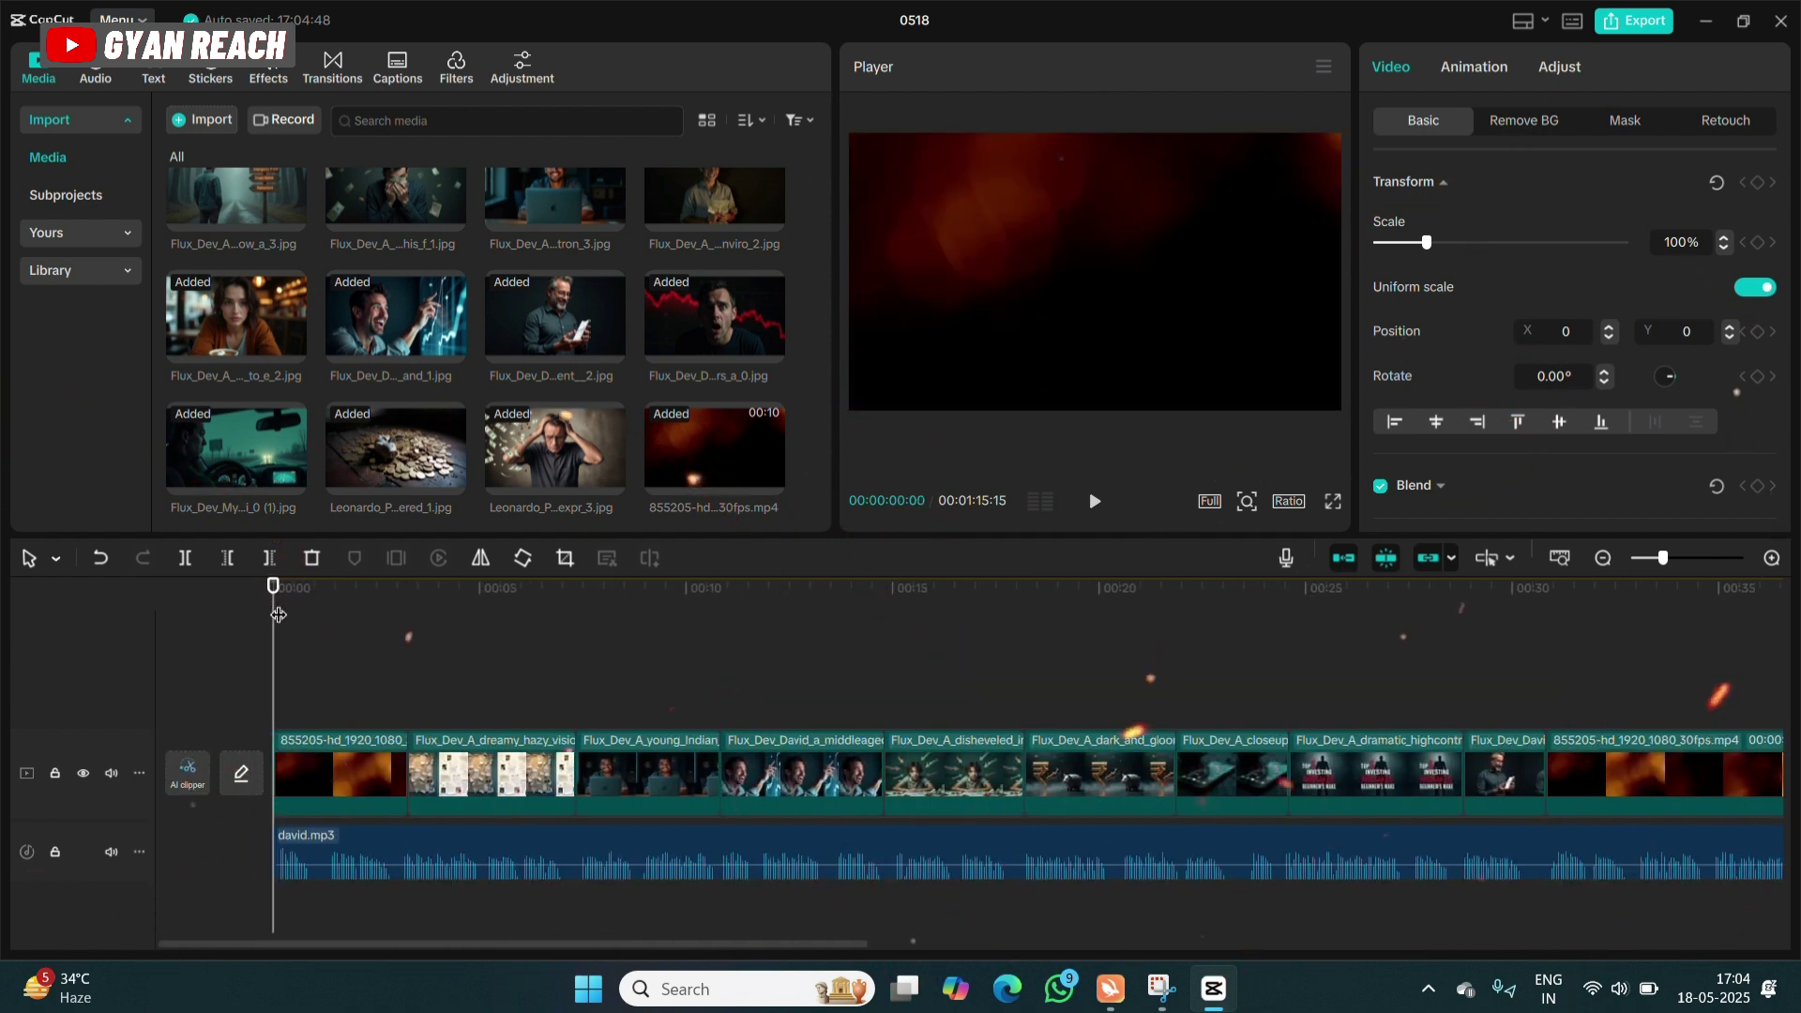
pyautogui.click(522, 593)
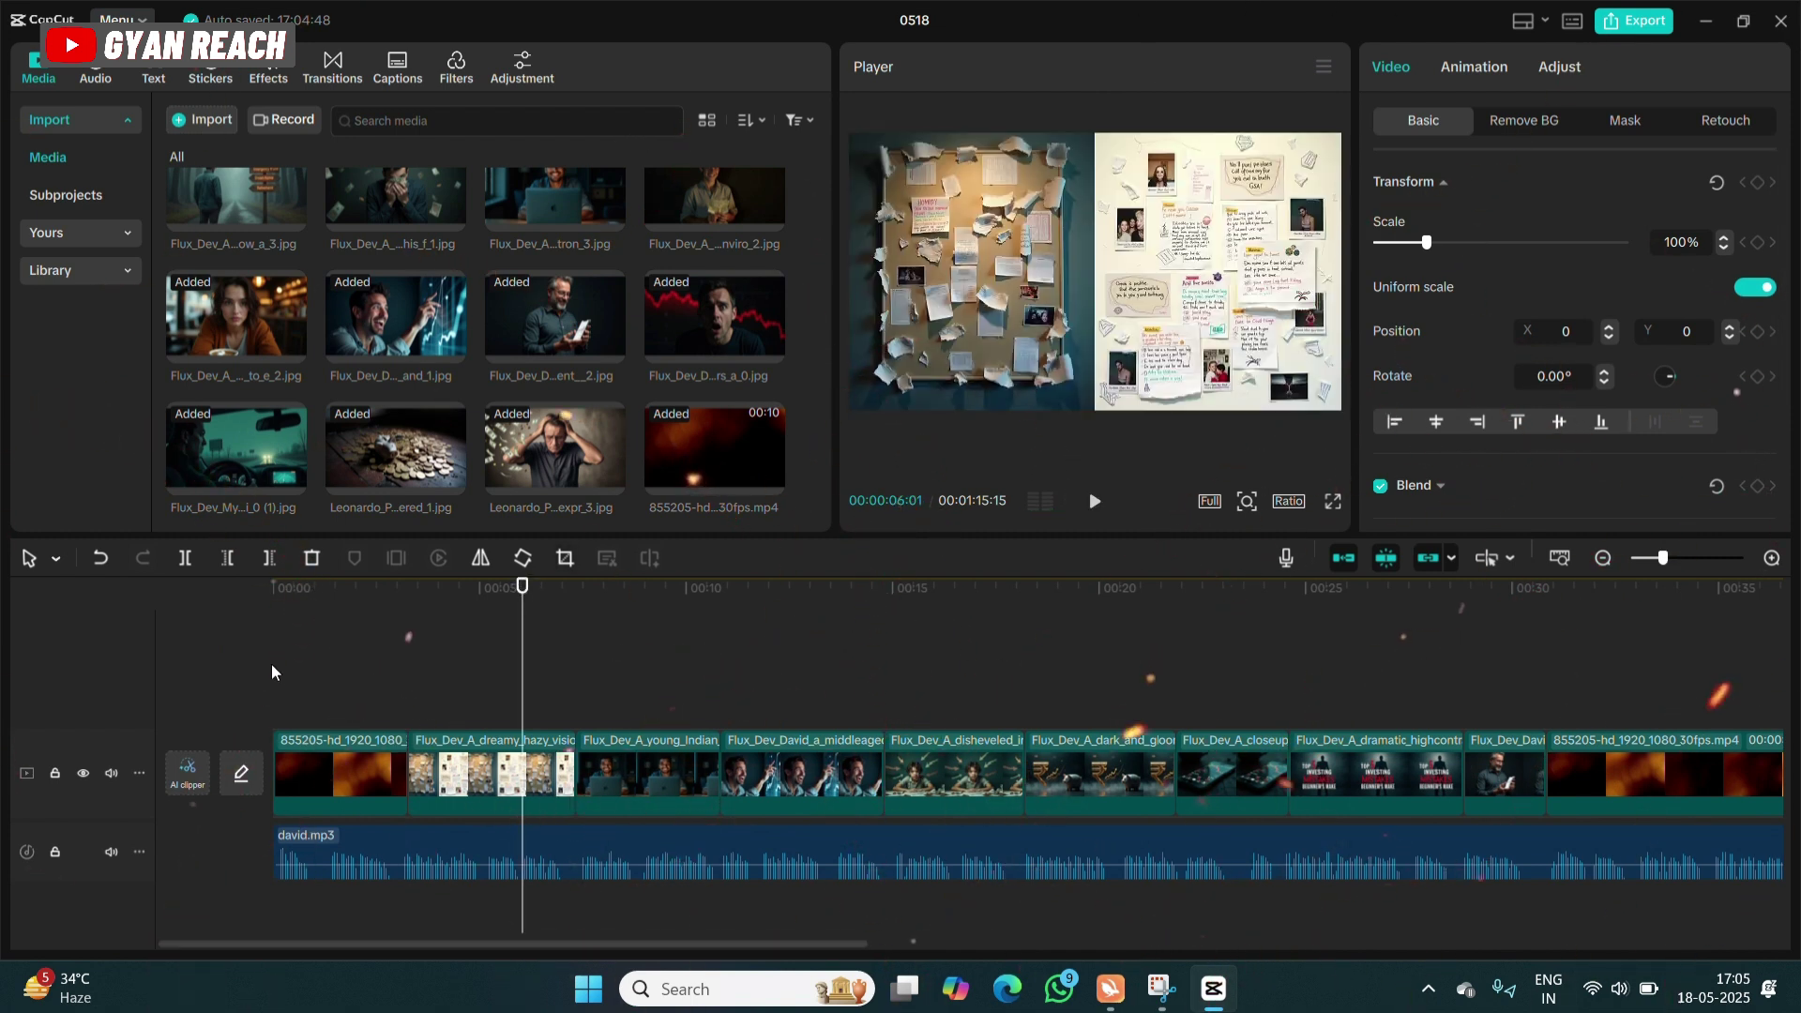
# Add a Transform keyframe to the vision board image at its start, 00:00:03:08
pyautogui.click(294, 612)
pyautogui.click(306, 612)
pyautogui.moveTo(323, 611); pyautogui.dragTo(406, 610)
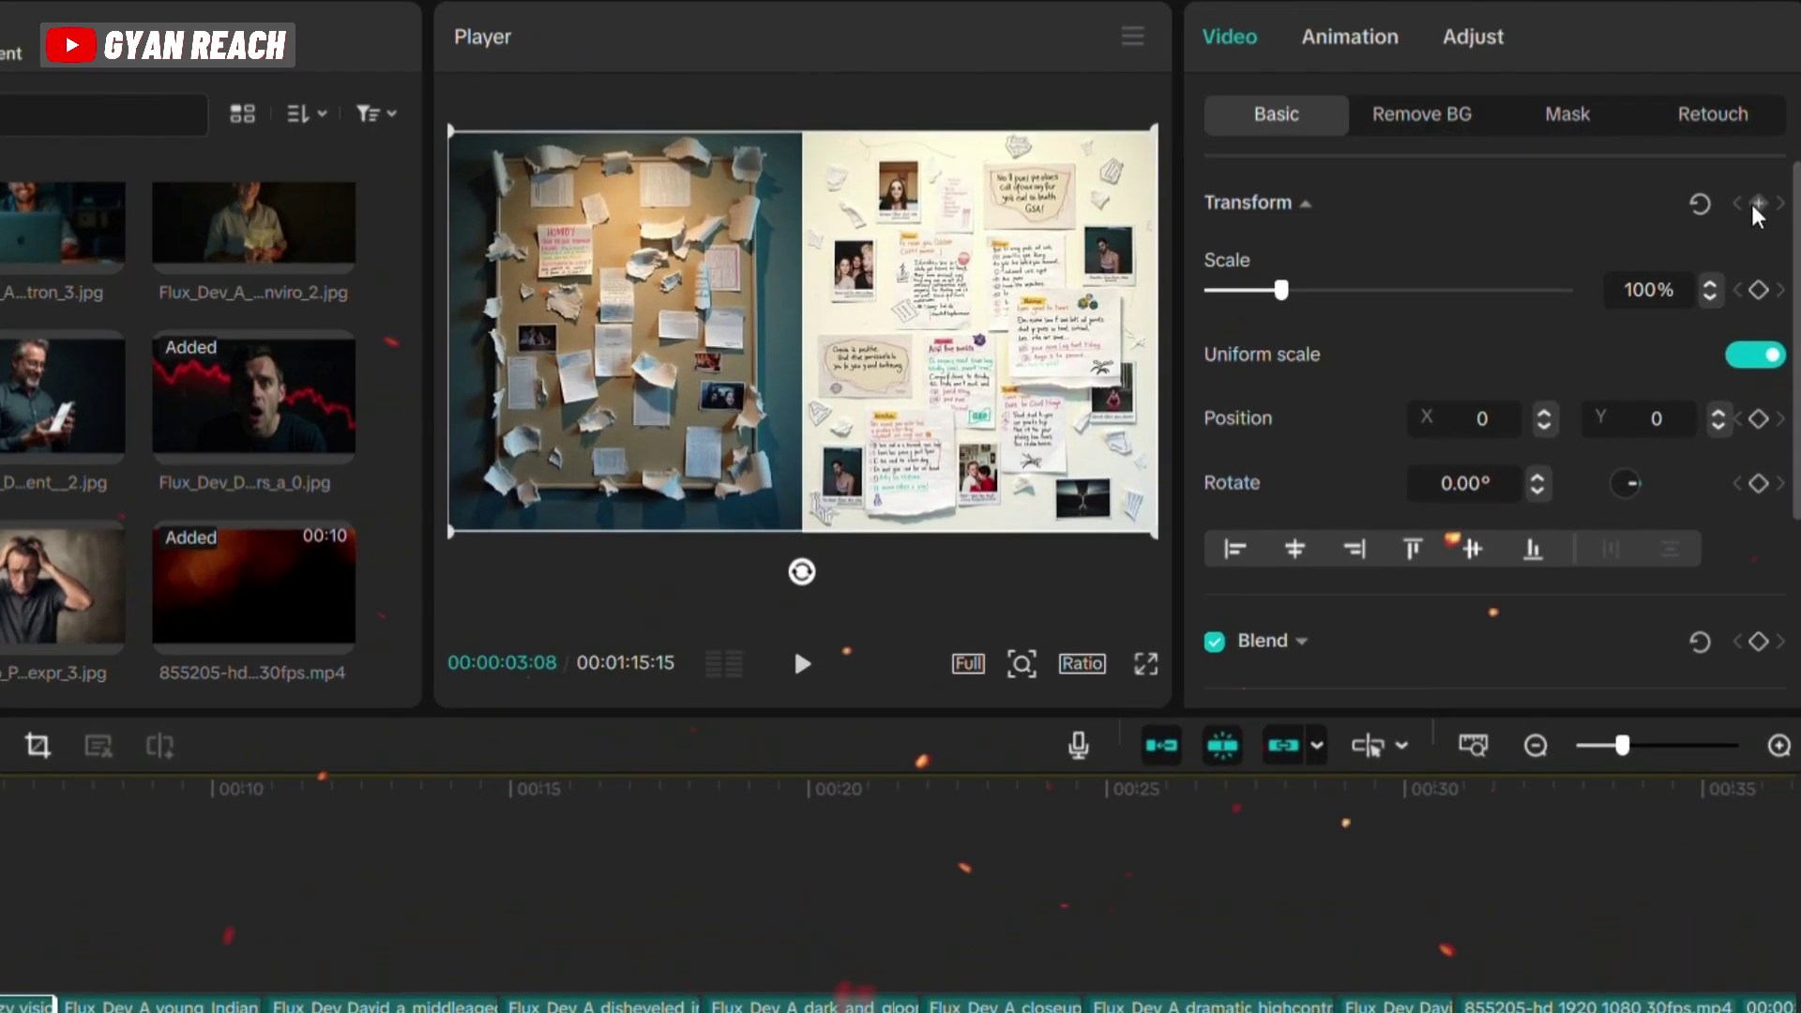
pyautogui.click(1757, 204)
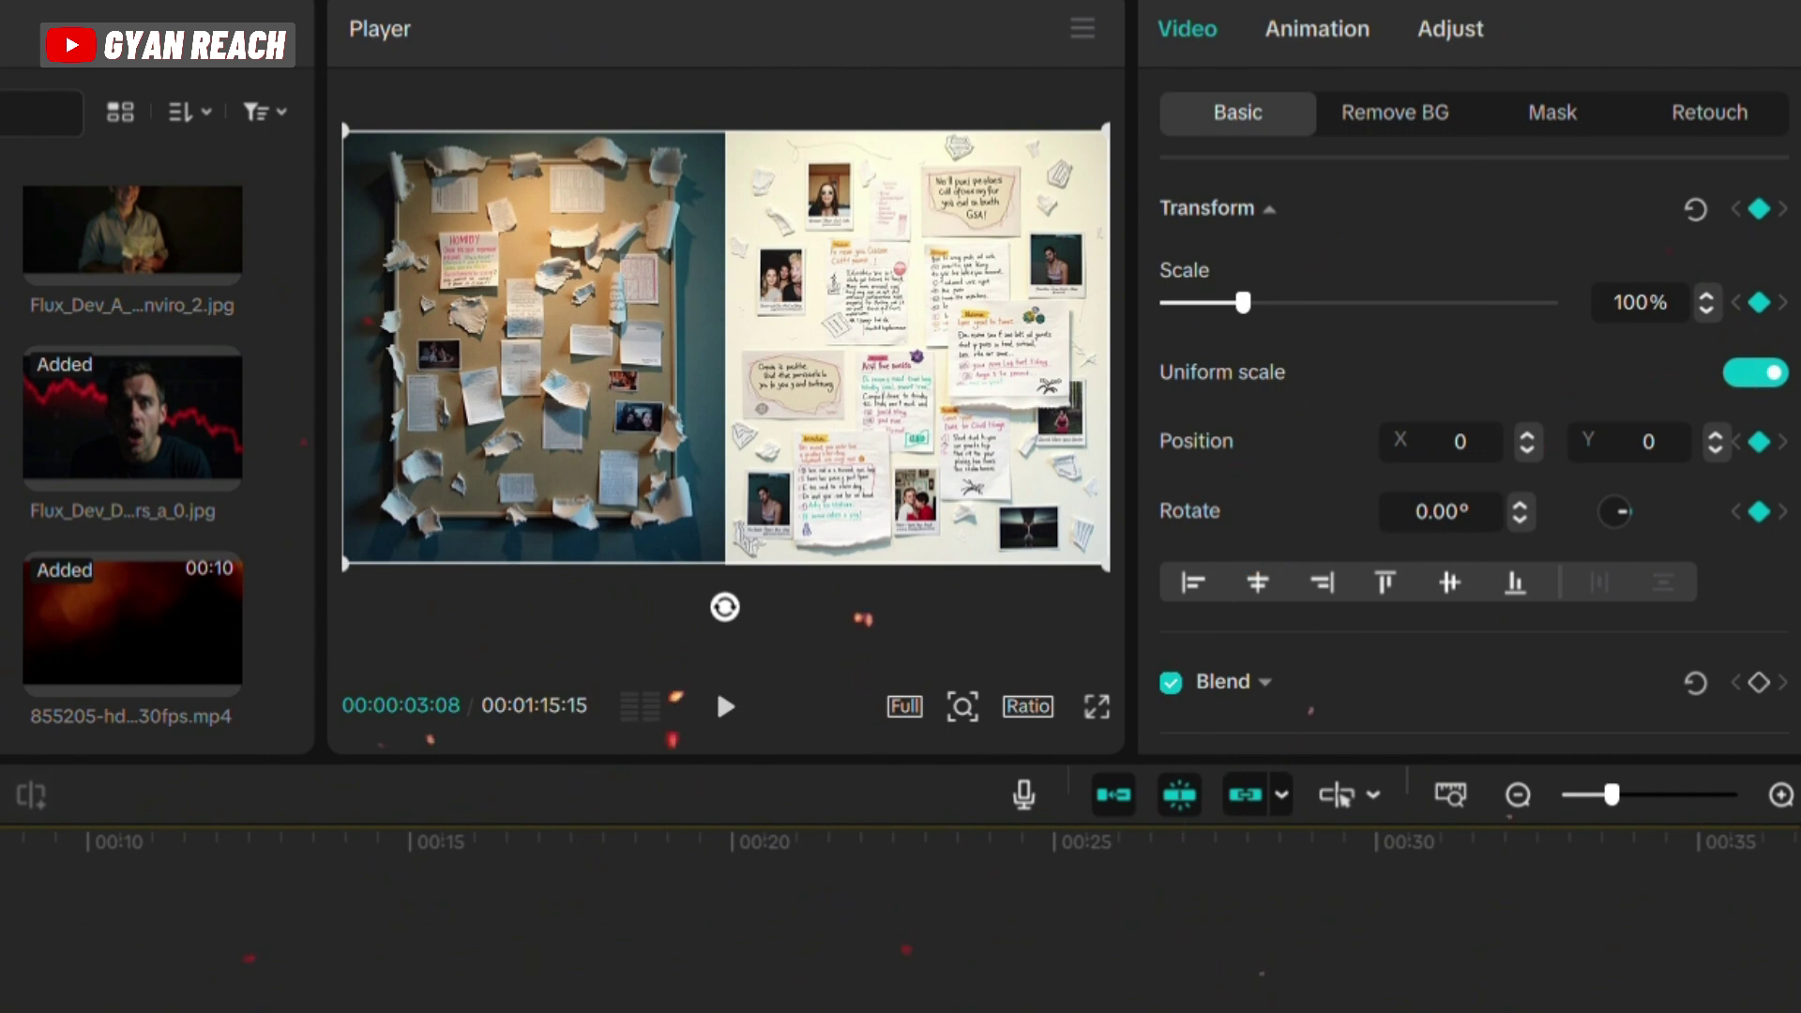
# At 00:00:07:04, scale the vision board image to 130% and shift it down and right, and play back the animated zoom
pyautogui.moveTo(0, 841); pyautogui.dragTo(3, 841)
pyautogui.moveTo(1243, 302); pyautogui.dragTo(1266, 302)
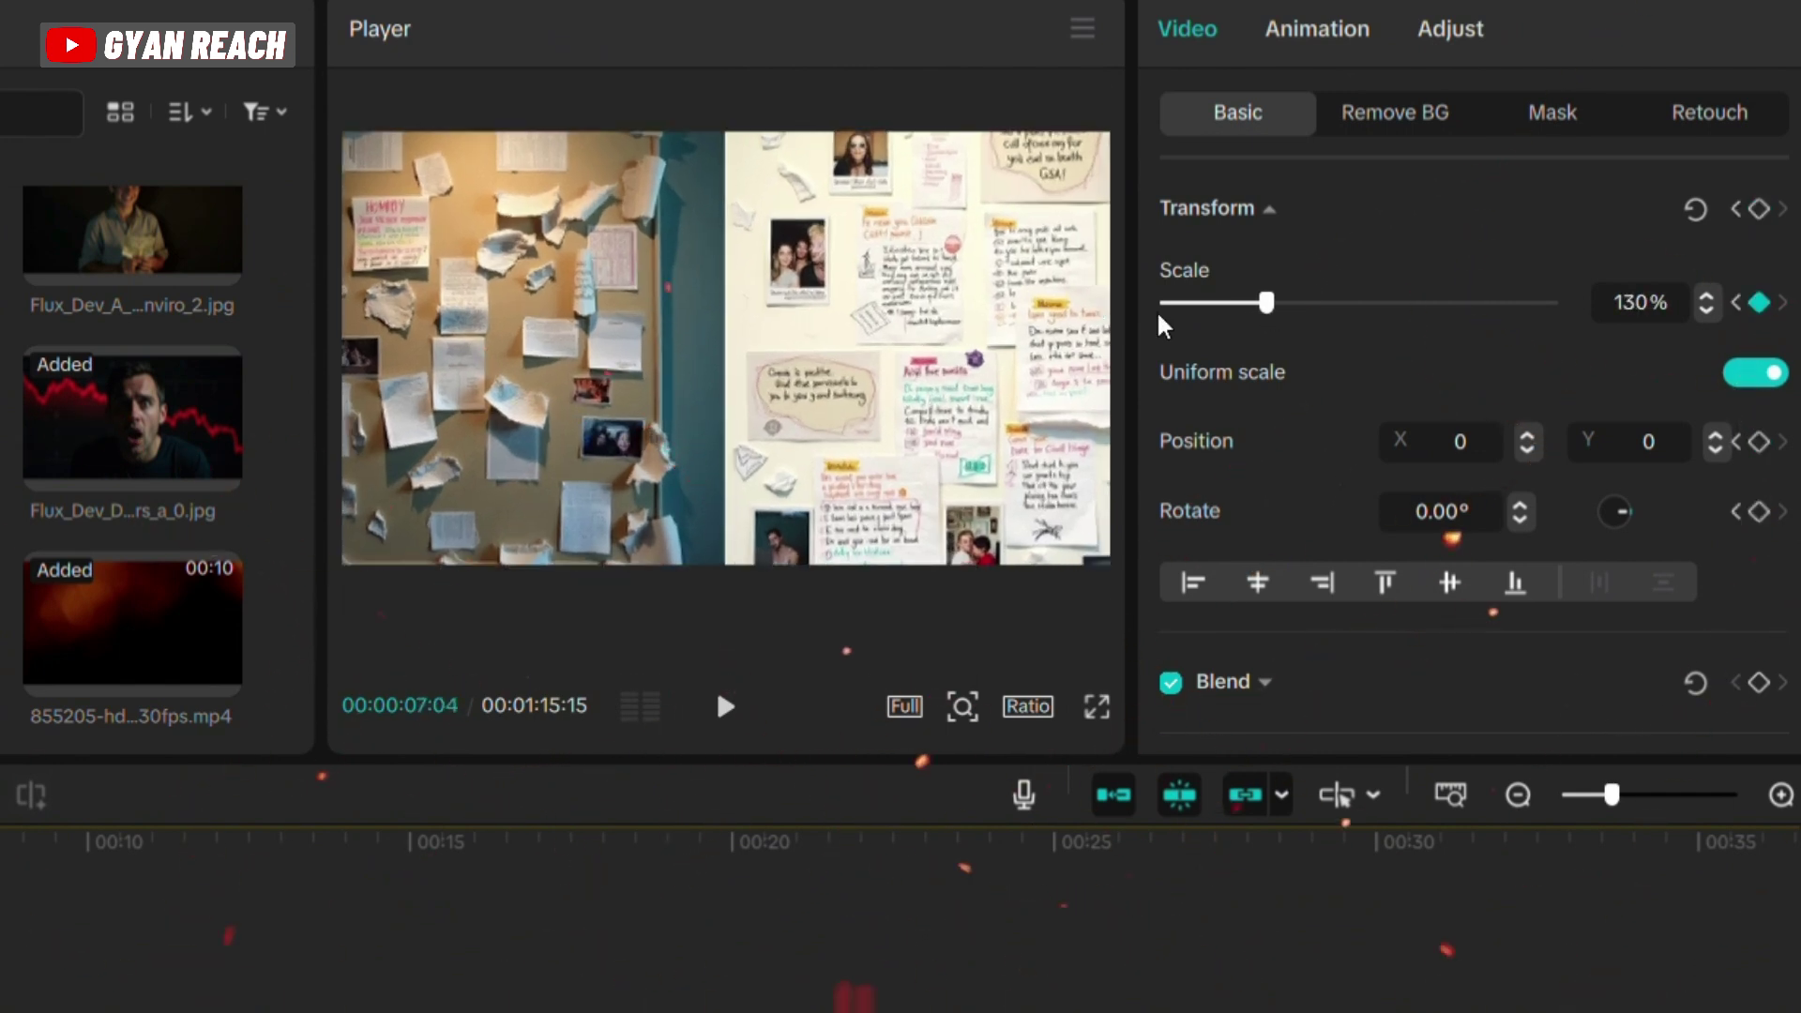
pyautogui.moveTo(894, 338); pyautogui.dragTo(918, 393)
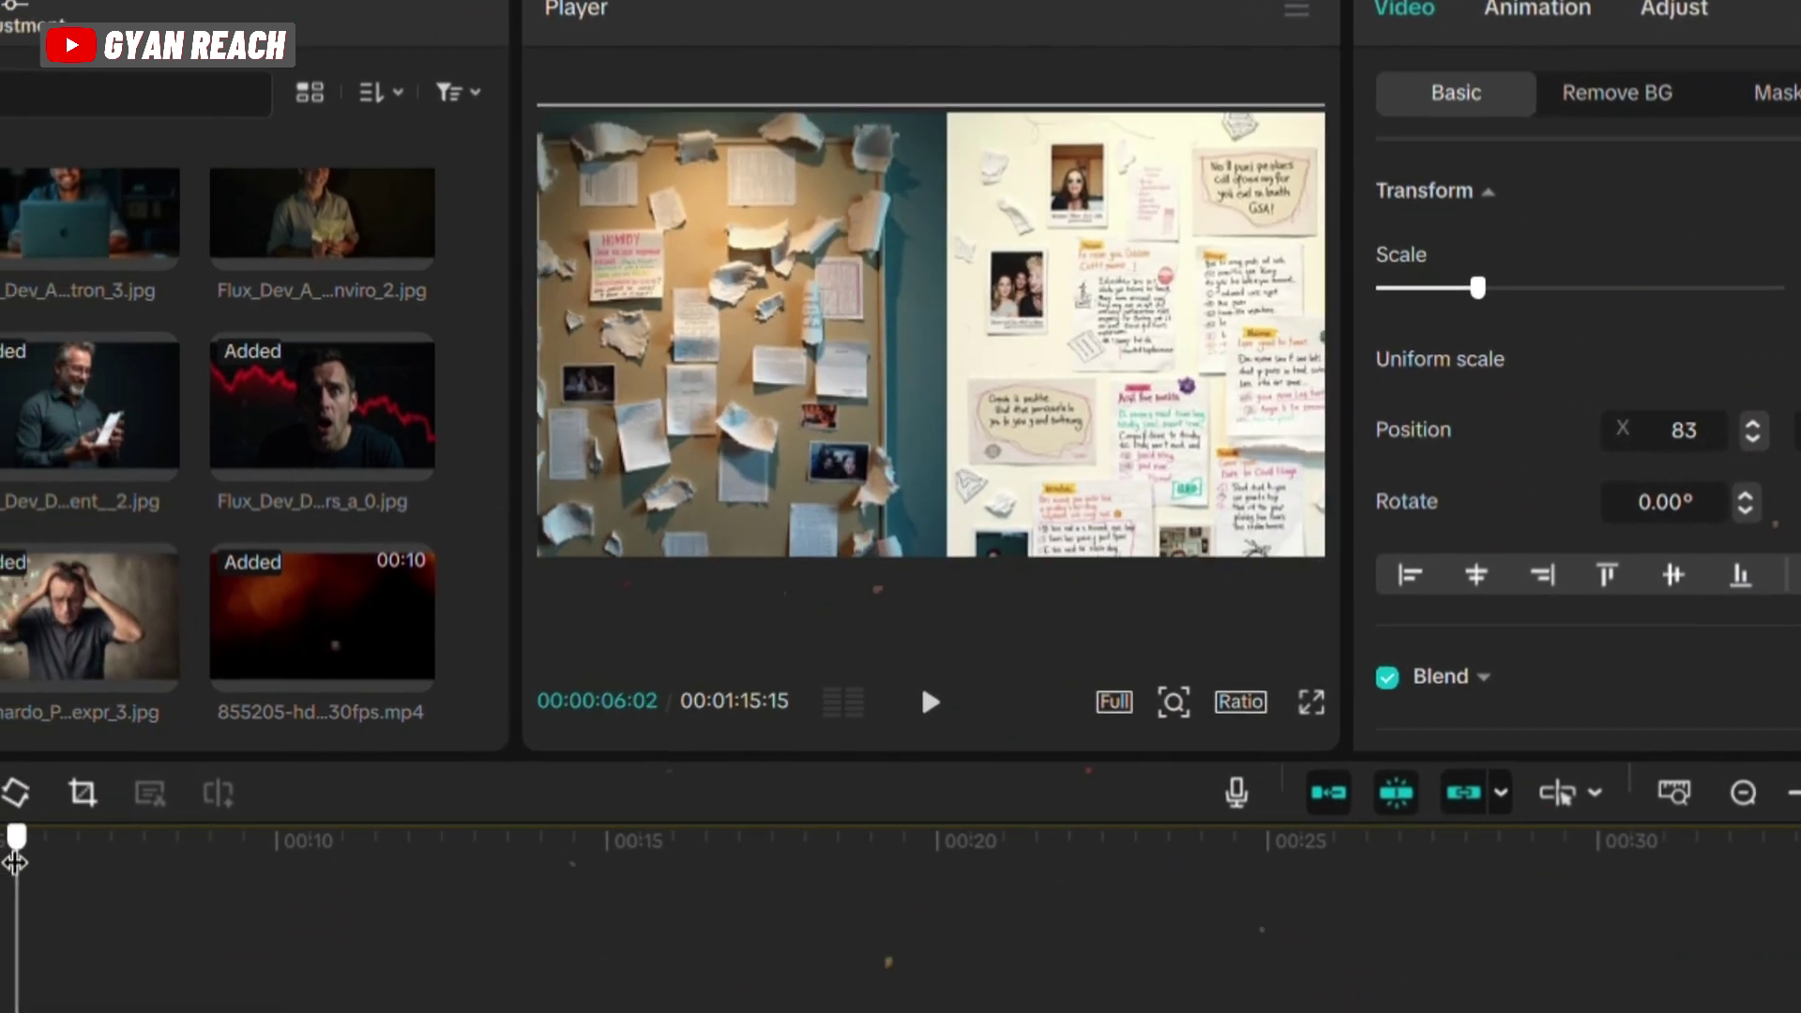
pyautogui.moveTo(14, 862); pyautogui.dragTo(0, 862)
pyautogui.press('space')
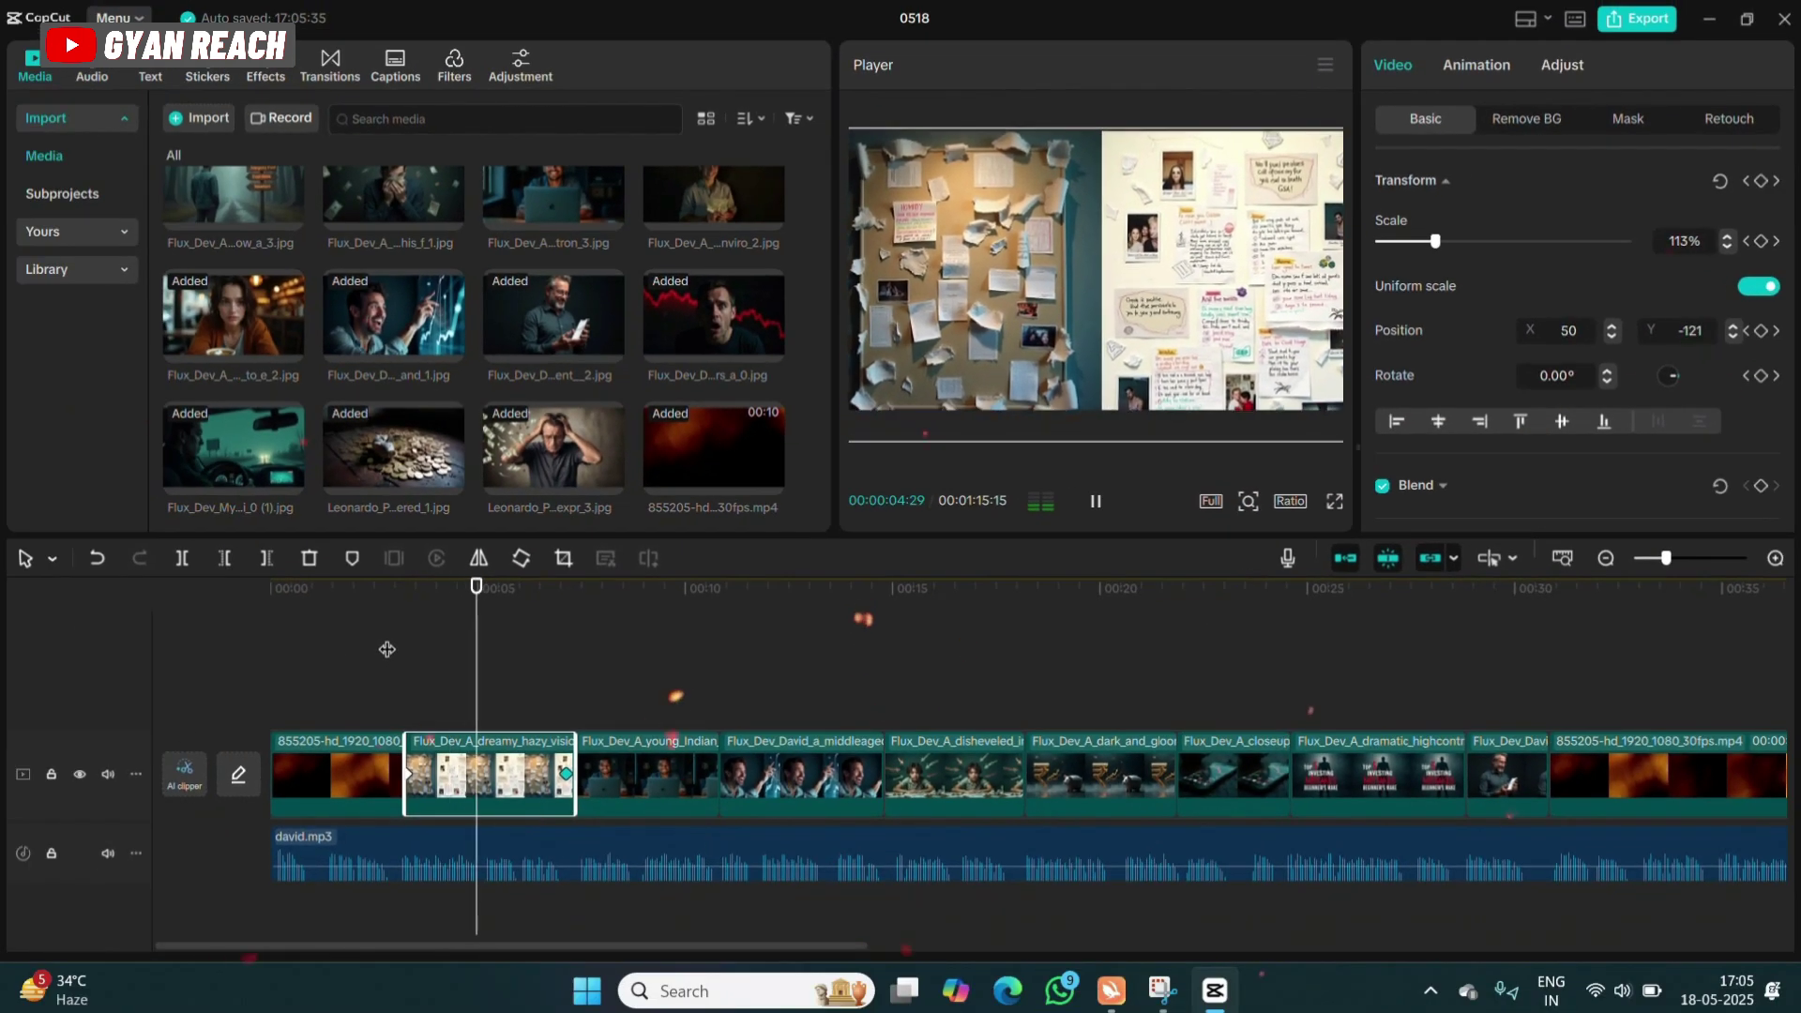
# Scale the young Indian man image to 125%, shift it to Y -201, and add a Transform keyframe at 00:00:07:15
pyautogui.press('space')
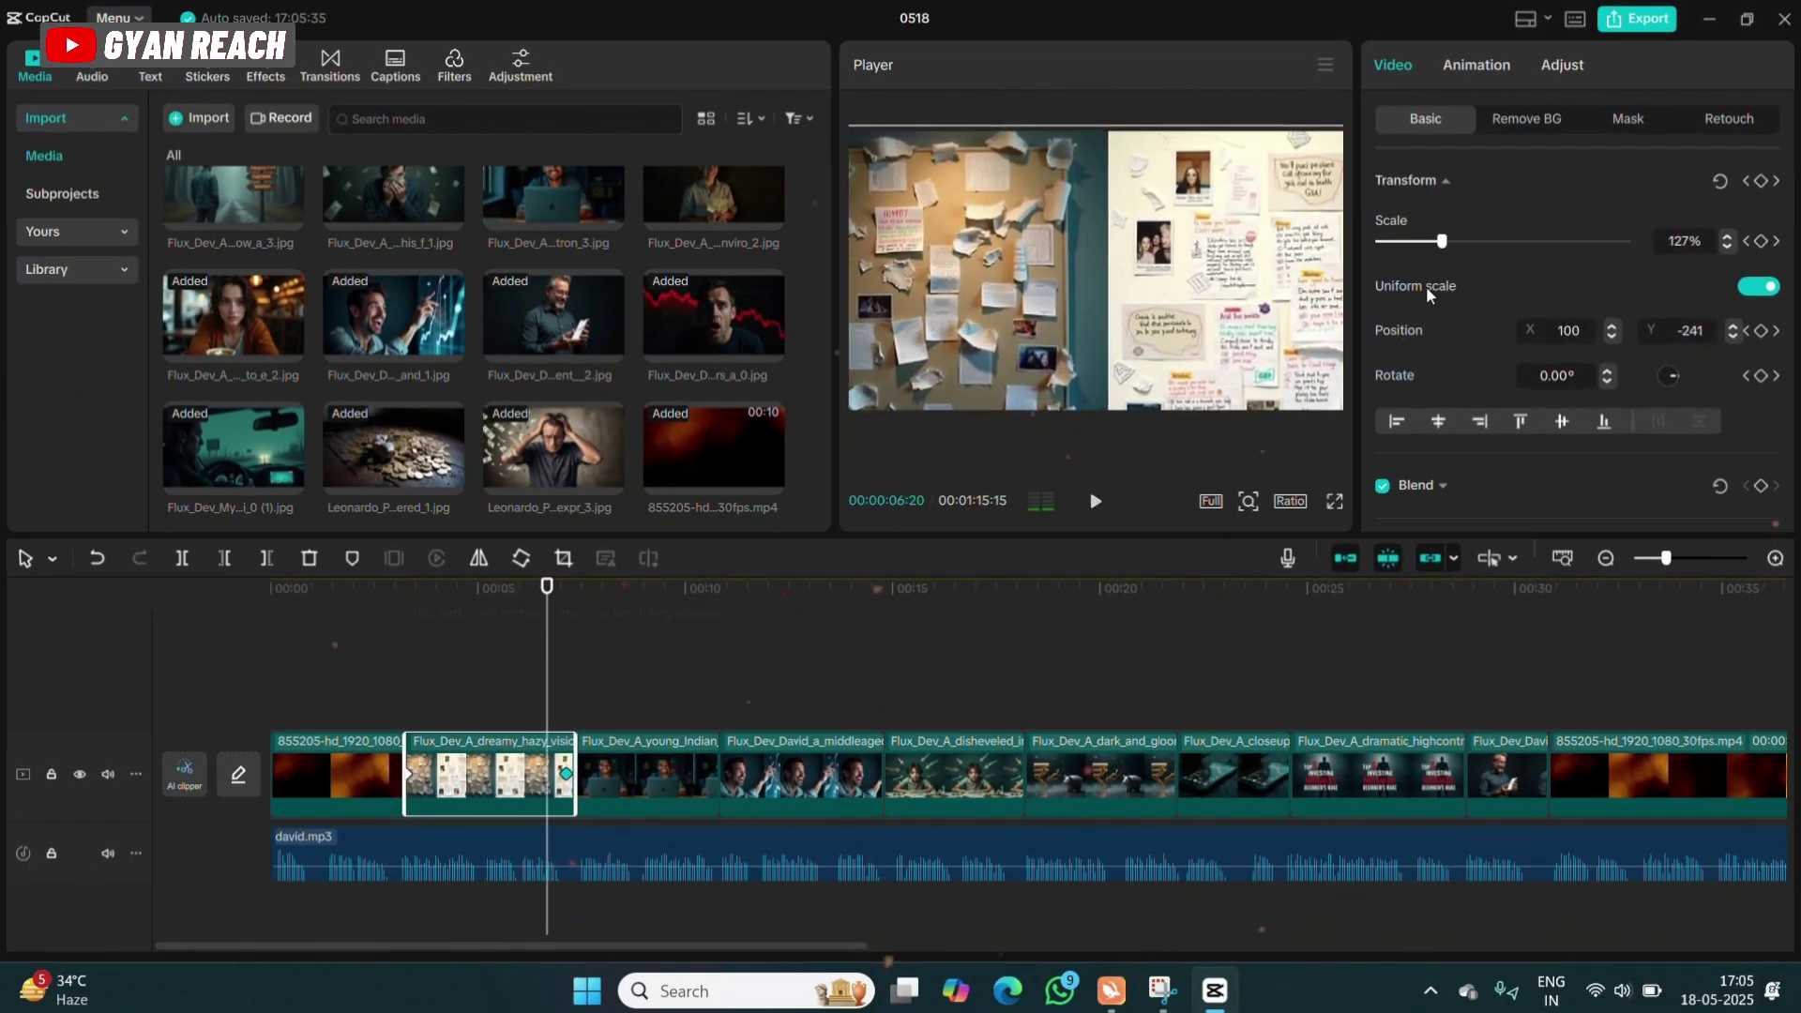
pyautogui.press('Down')
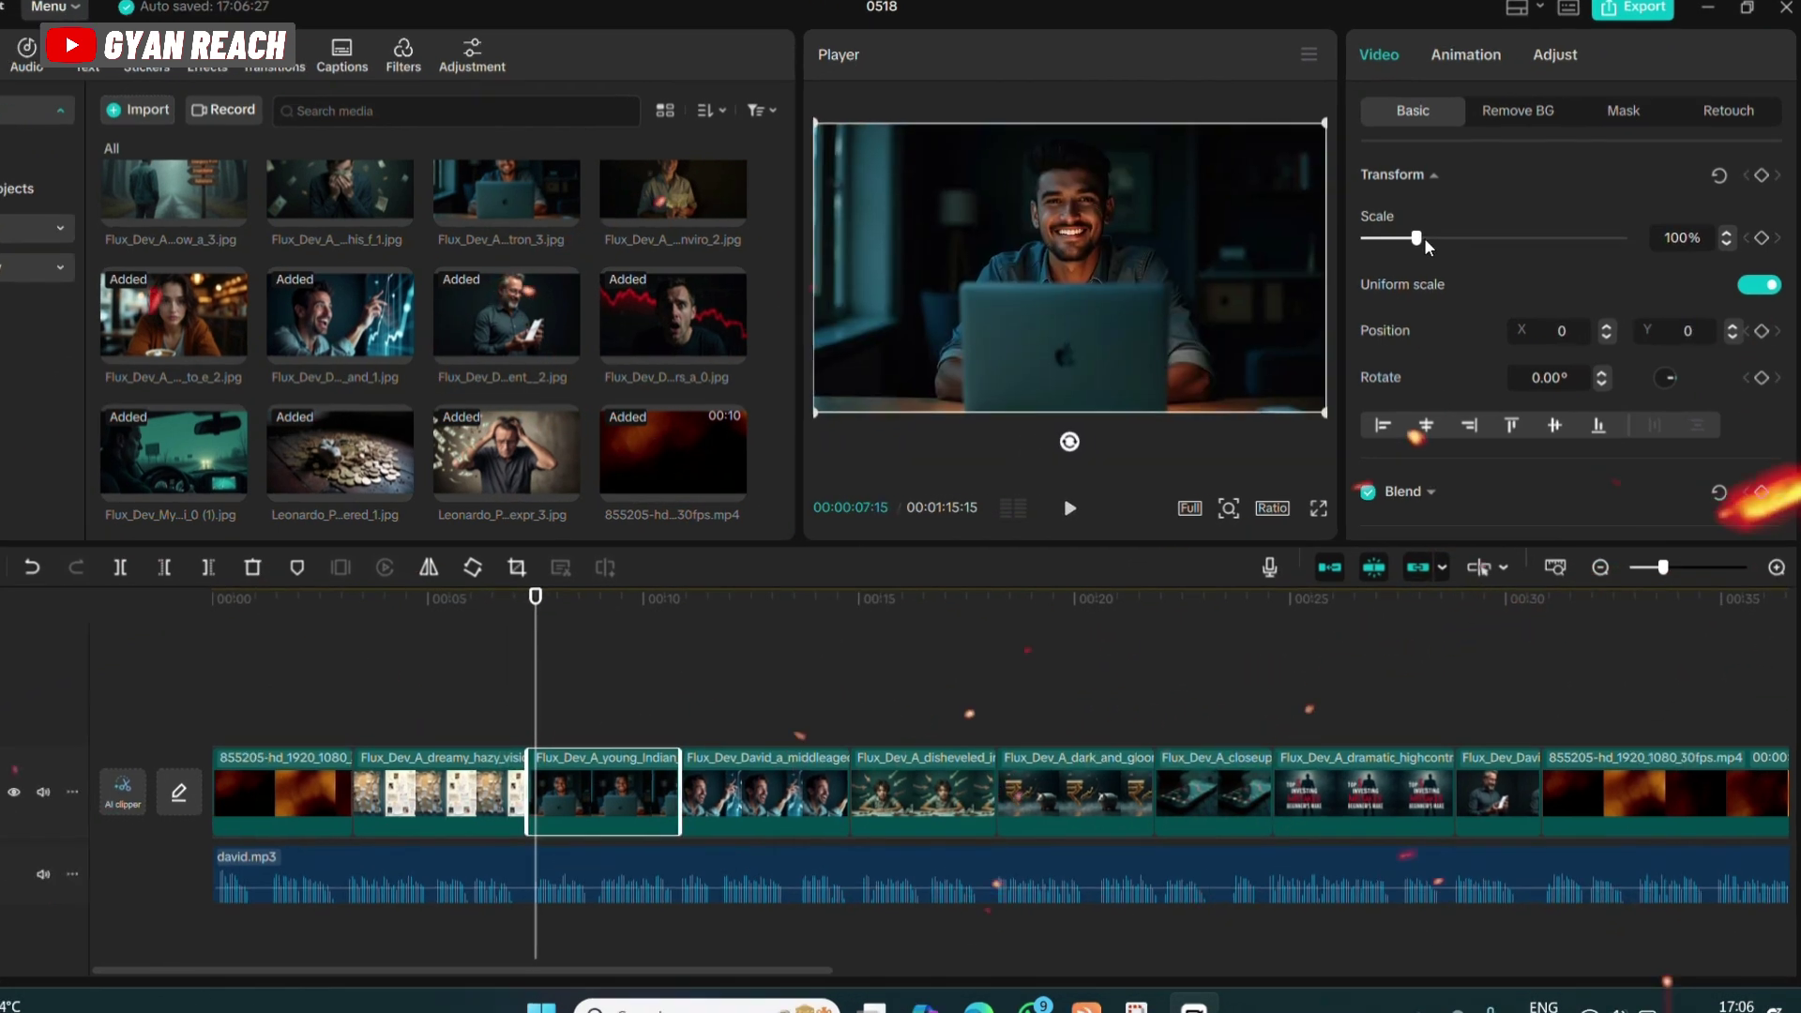
pyautogui.moveTo(1425, 246); pyautogui.dragTo(1432, 244)
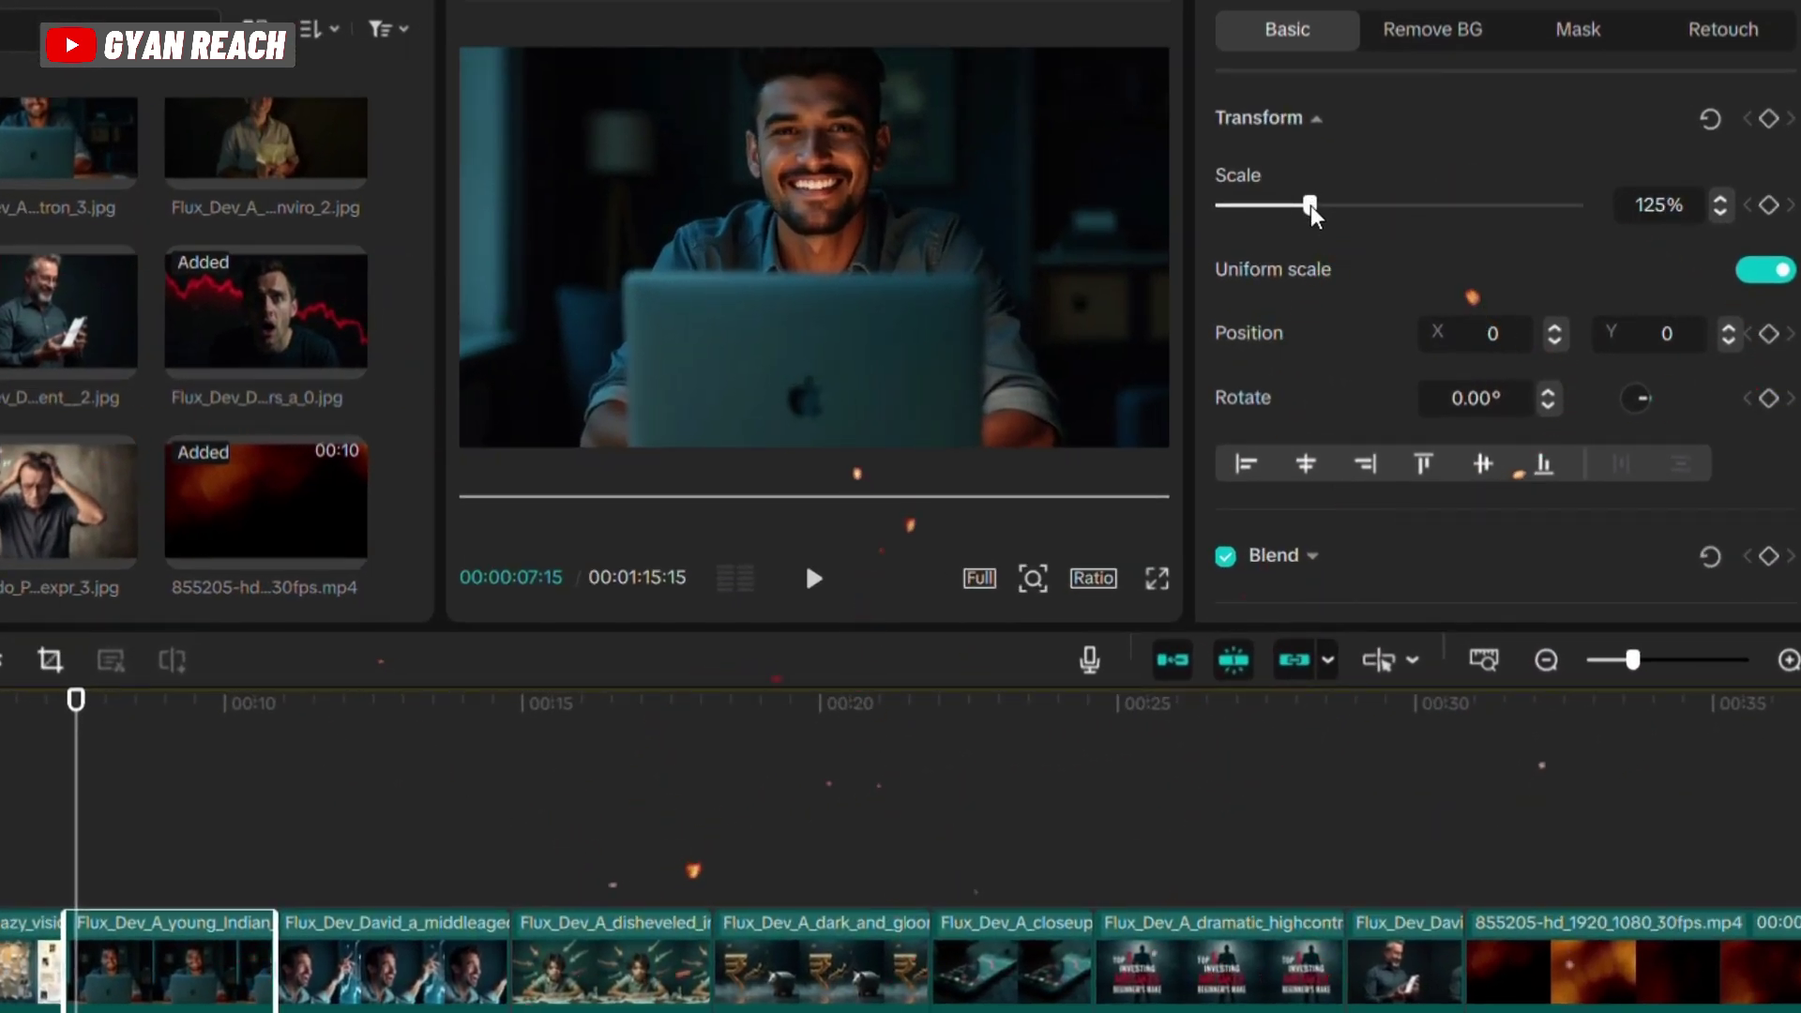
pyautogui.moveTo(965, 200); pyautogui.dragTo(966, 238)
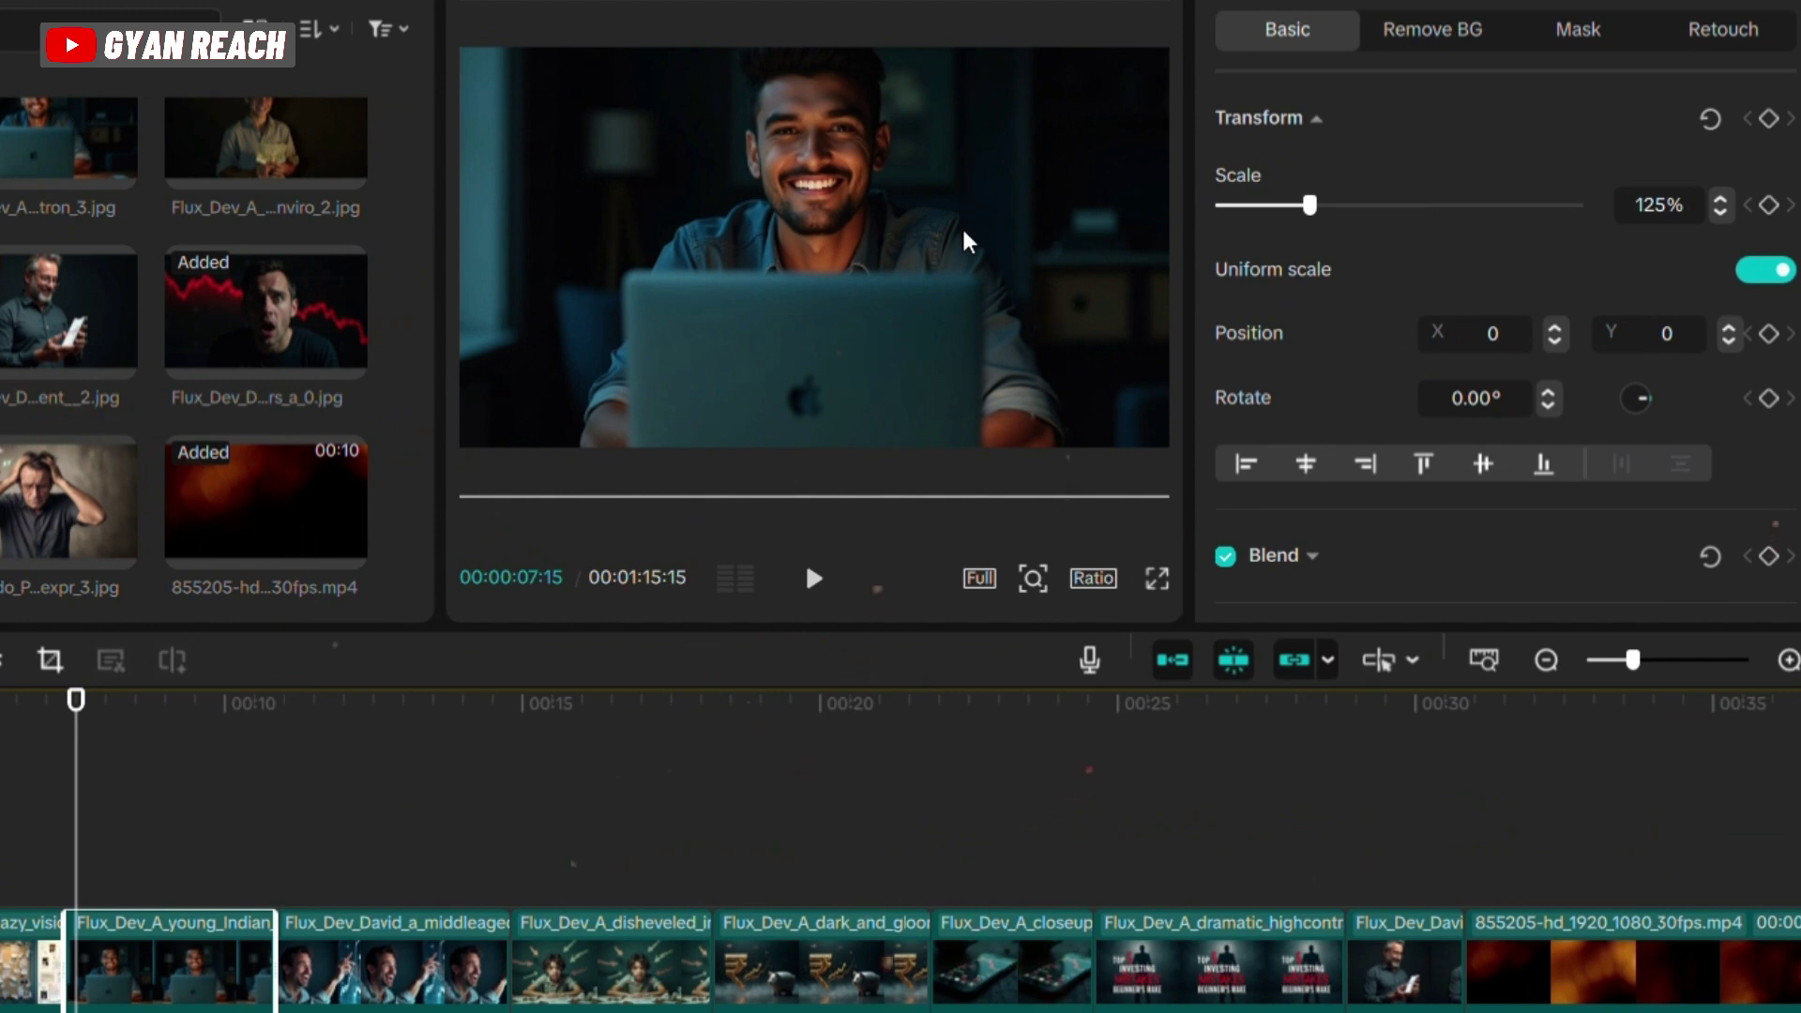
pyautogui.click(1769, 119)
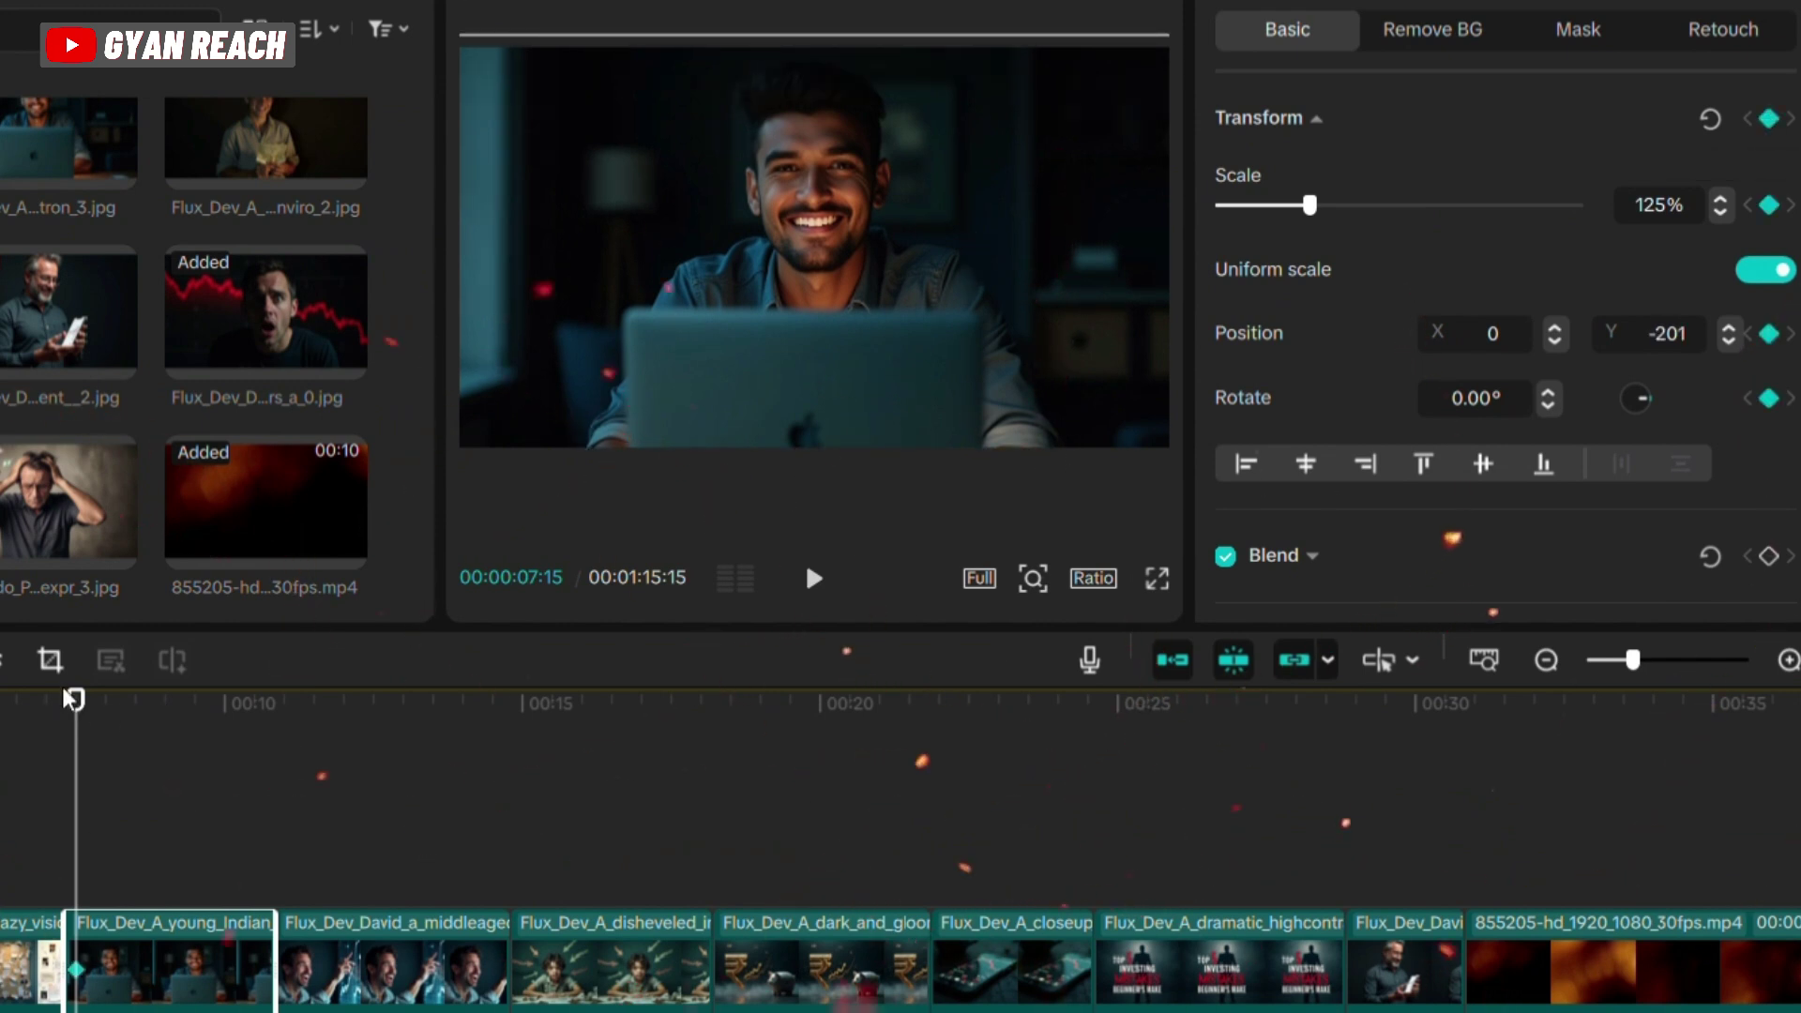
# At 00:00:10:19, set the young man image to 100% scale at position X 0, Y 0 with a Transform keyframe, and preview the motion
pyautogui.moveTo(75, 711); pyautogui.dragTo(263, 711)
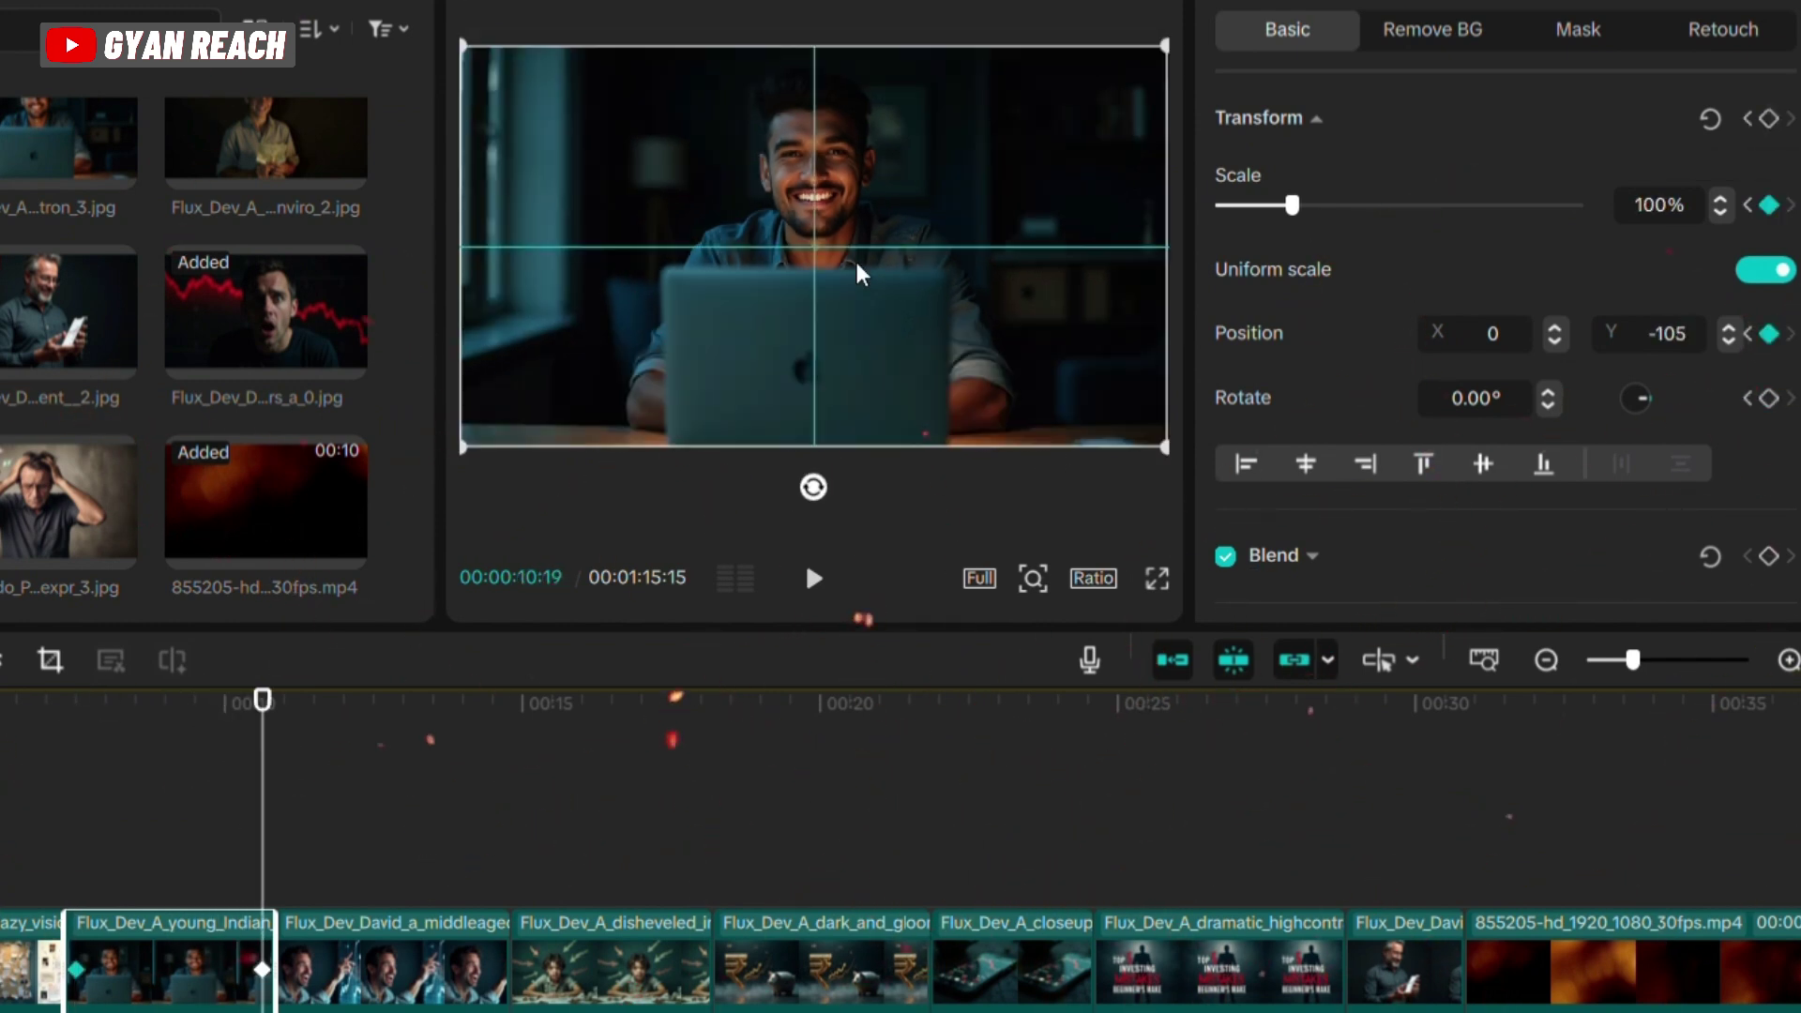
pyautogui.moveTo(861, 272); pyautogui.dragTo(861, 272)
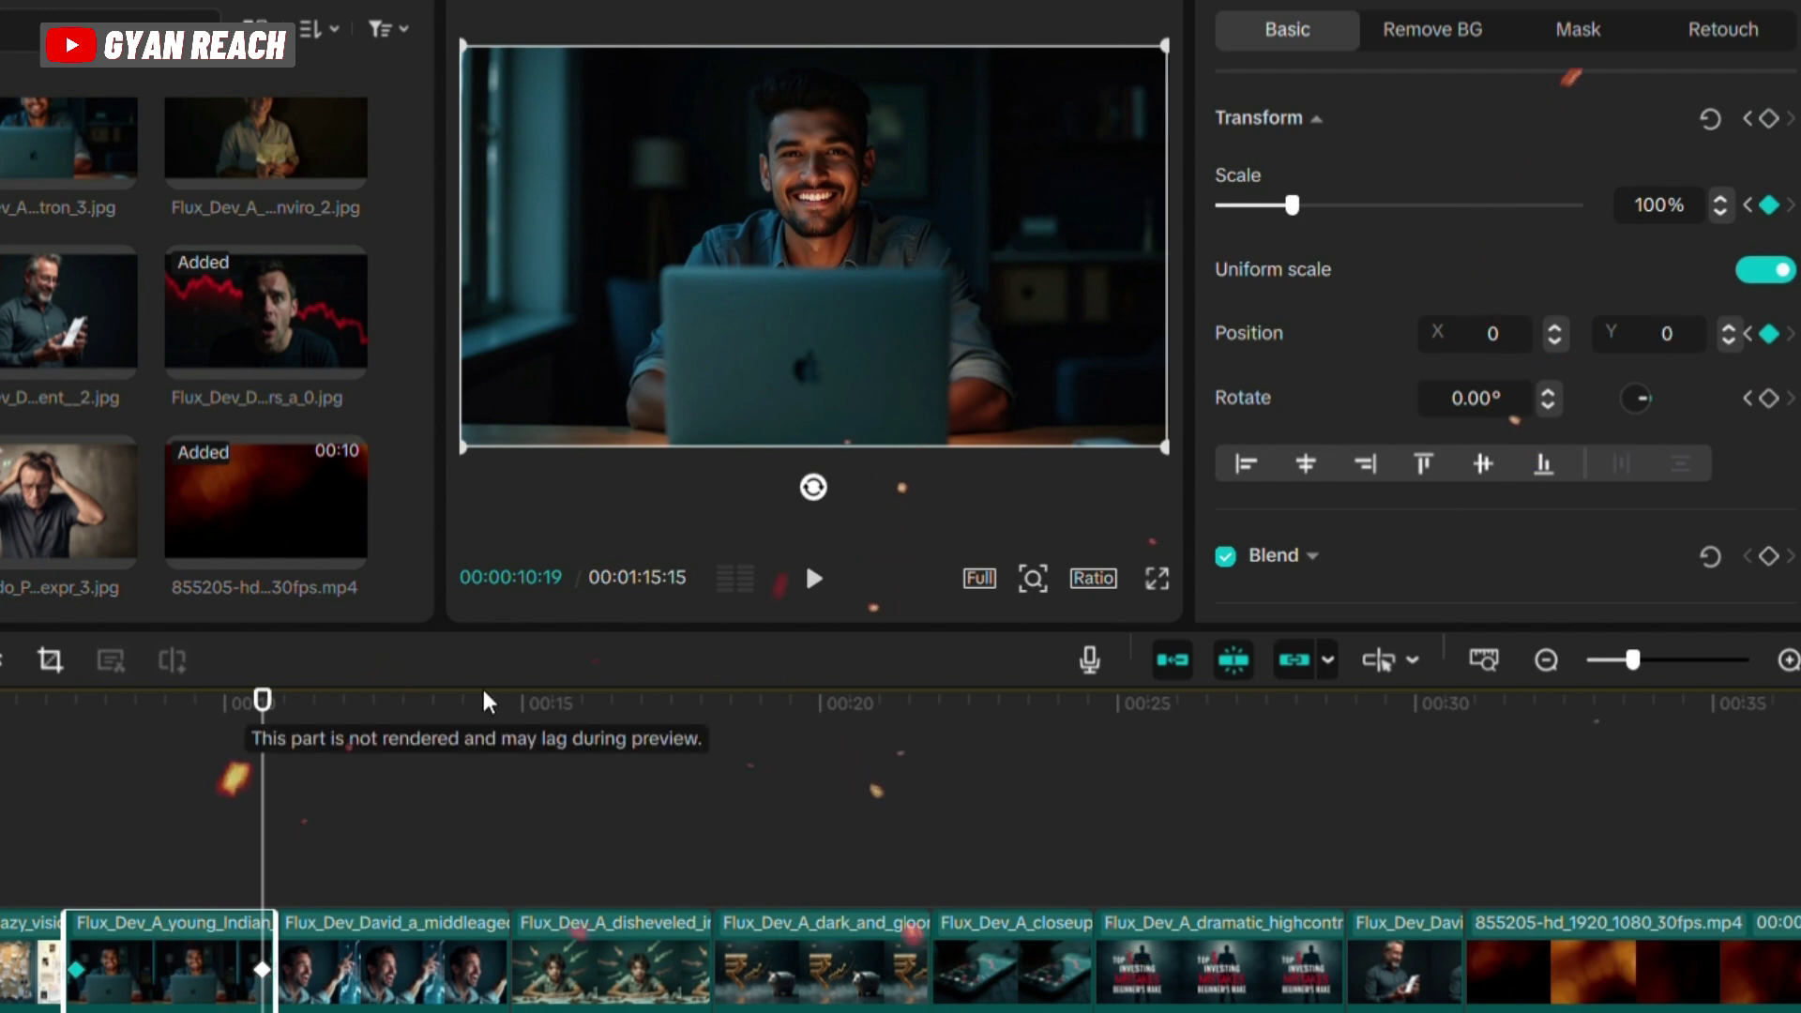
pyautogui.click(1769, 119)
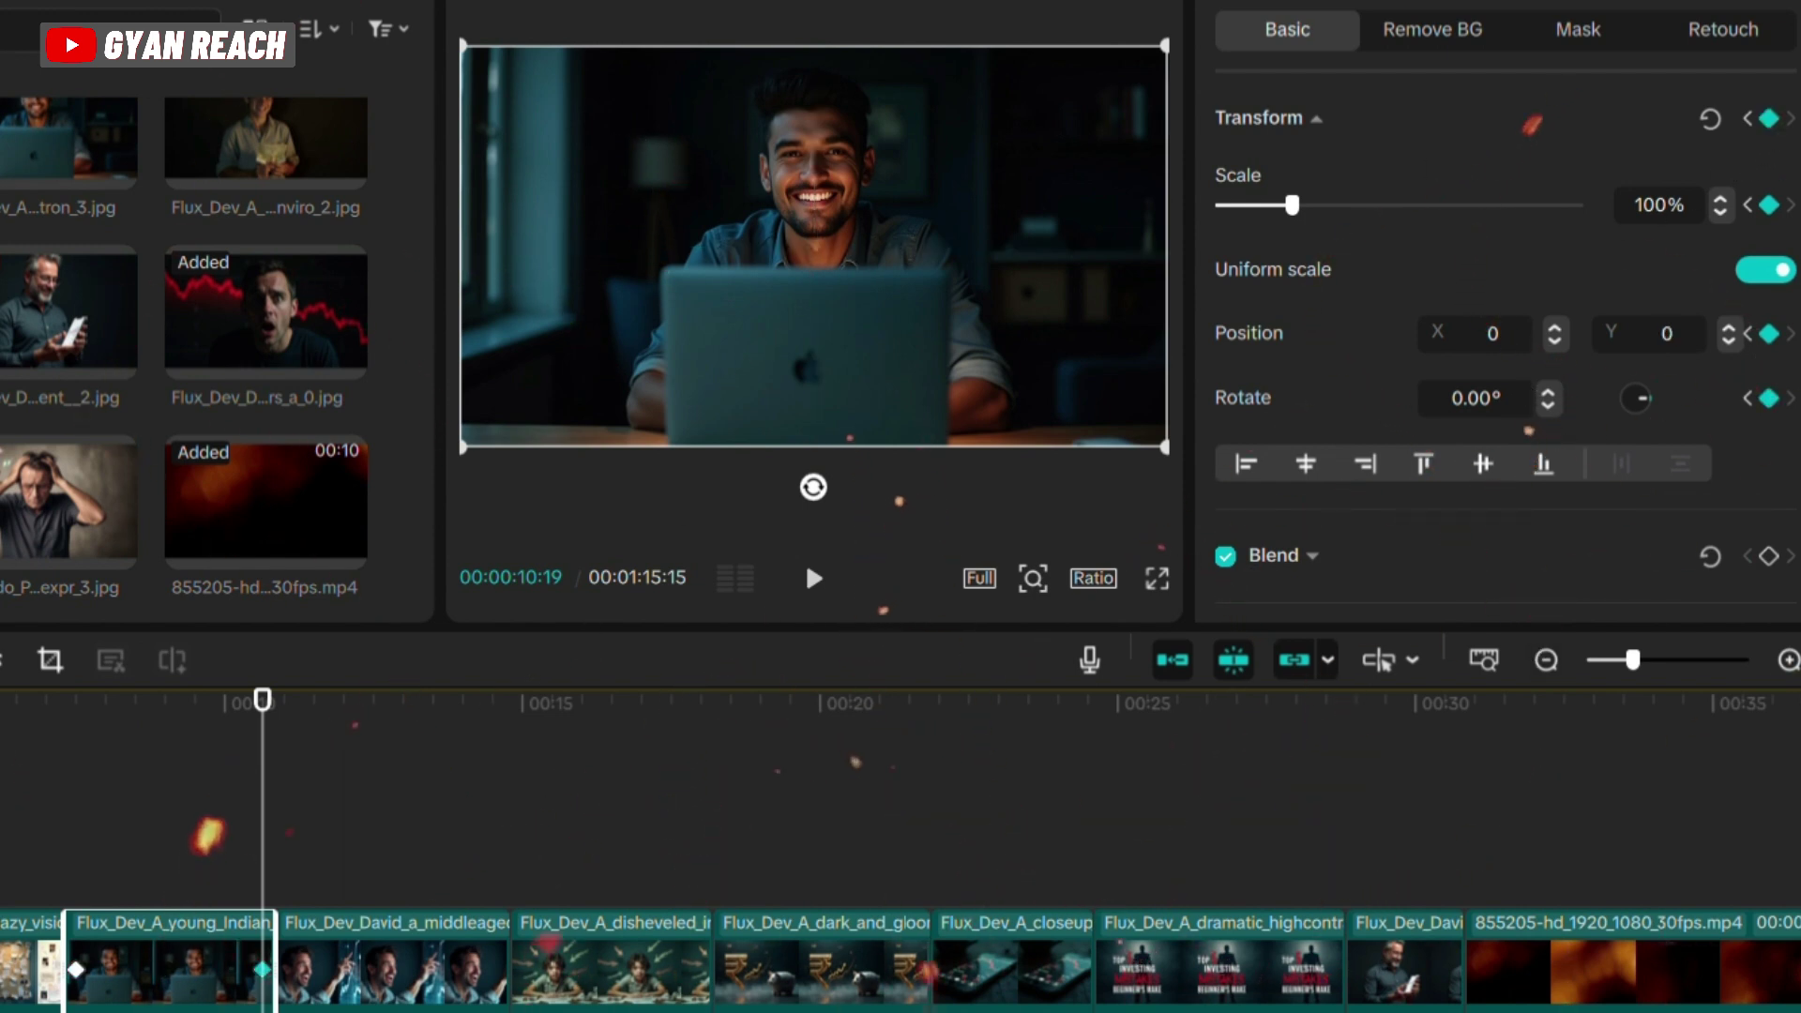
pyautogui.click(166, 816)
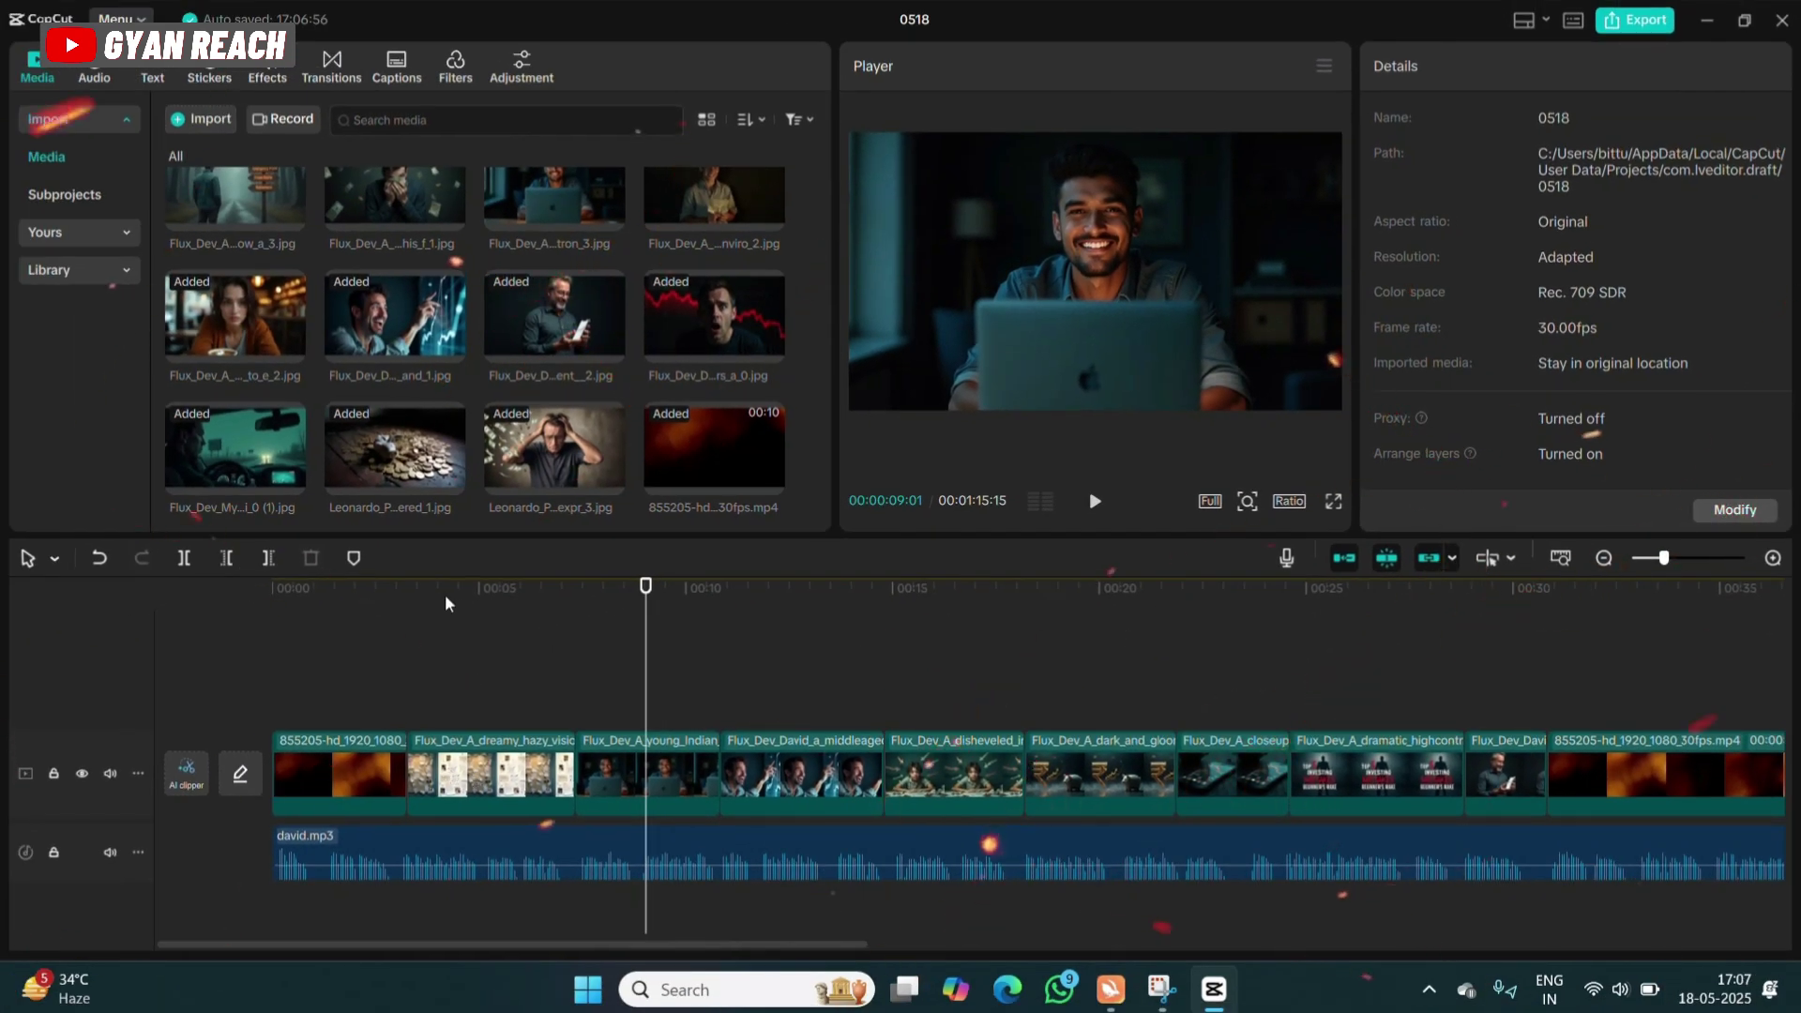
pyautogui.click(347, 629)
pyautogui.hotkey('ctrl', 'z')
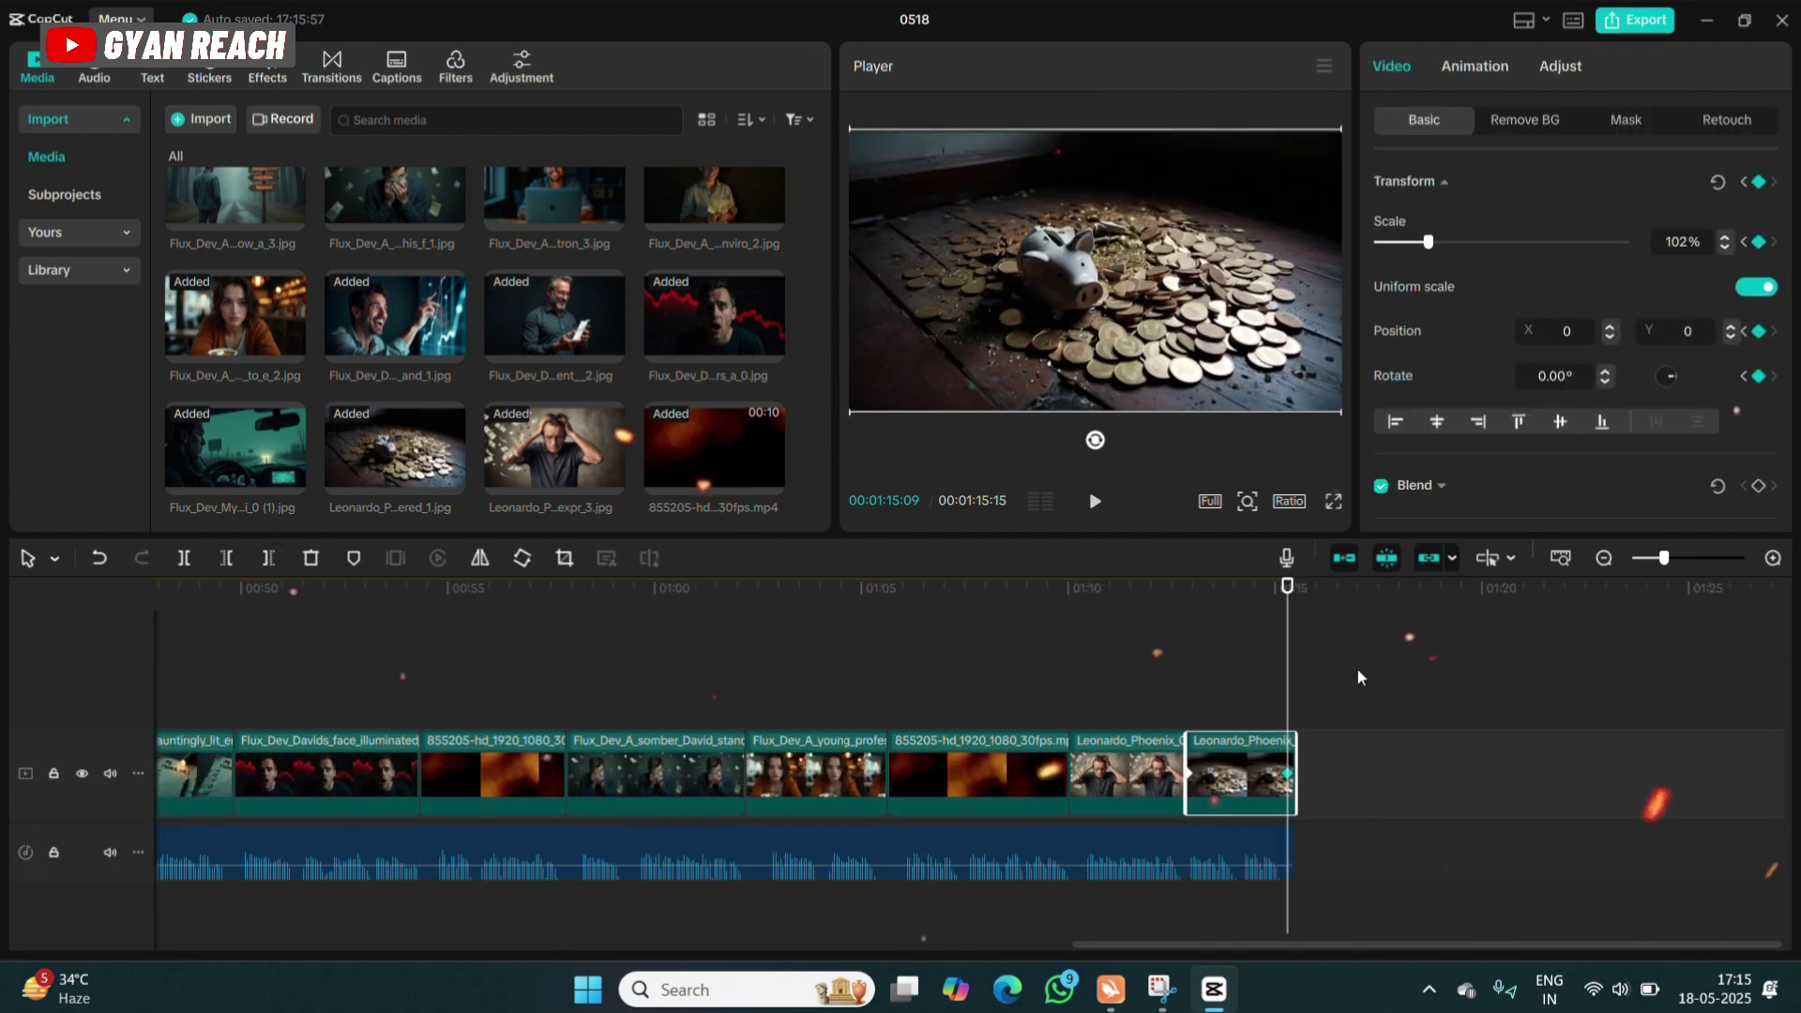
# Return to the start of the timeline and add the Black Fade transition between the vision board and young Indian man images
pyautogui.click(1336, 610)
pyautogui.moveTo(1296, 587); pyautogui.dragTo(10, 622)
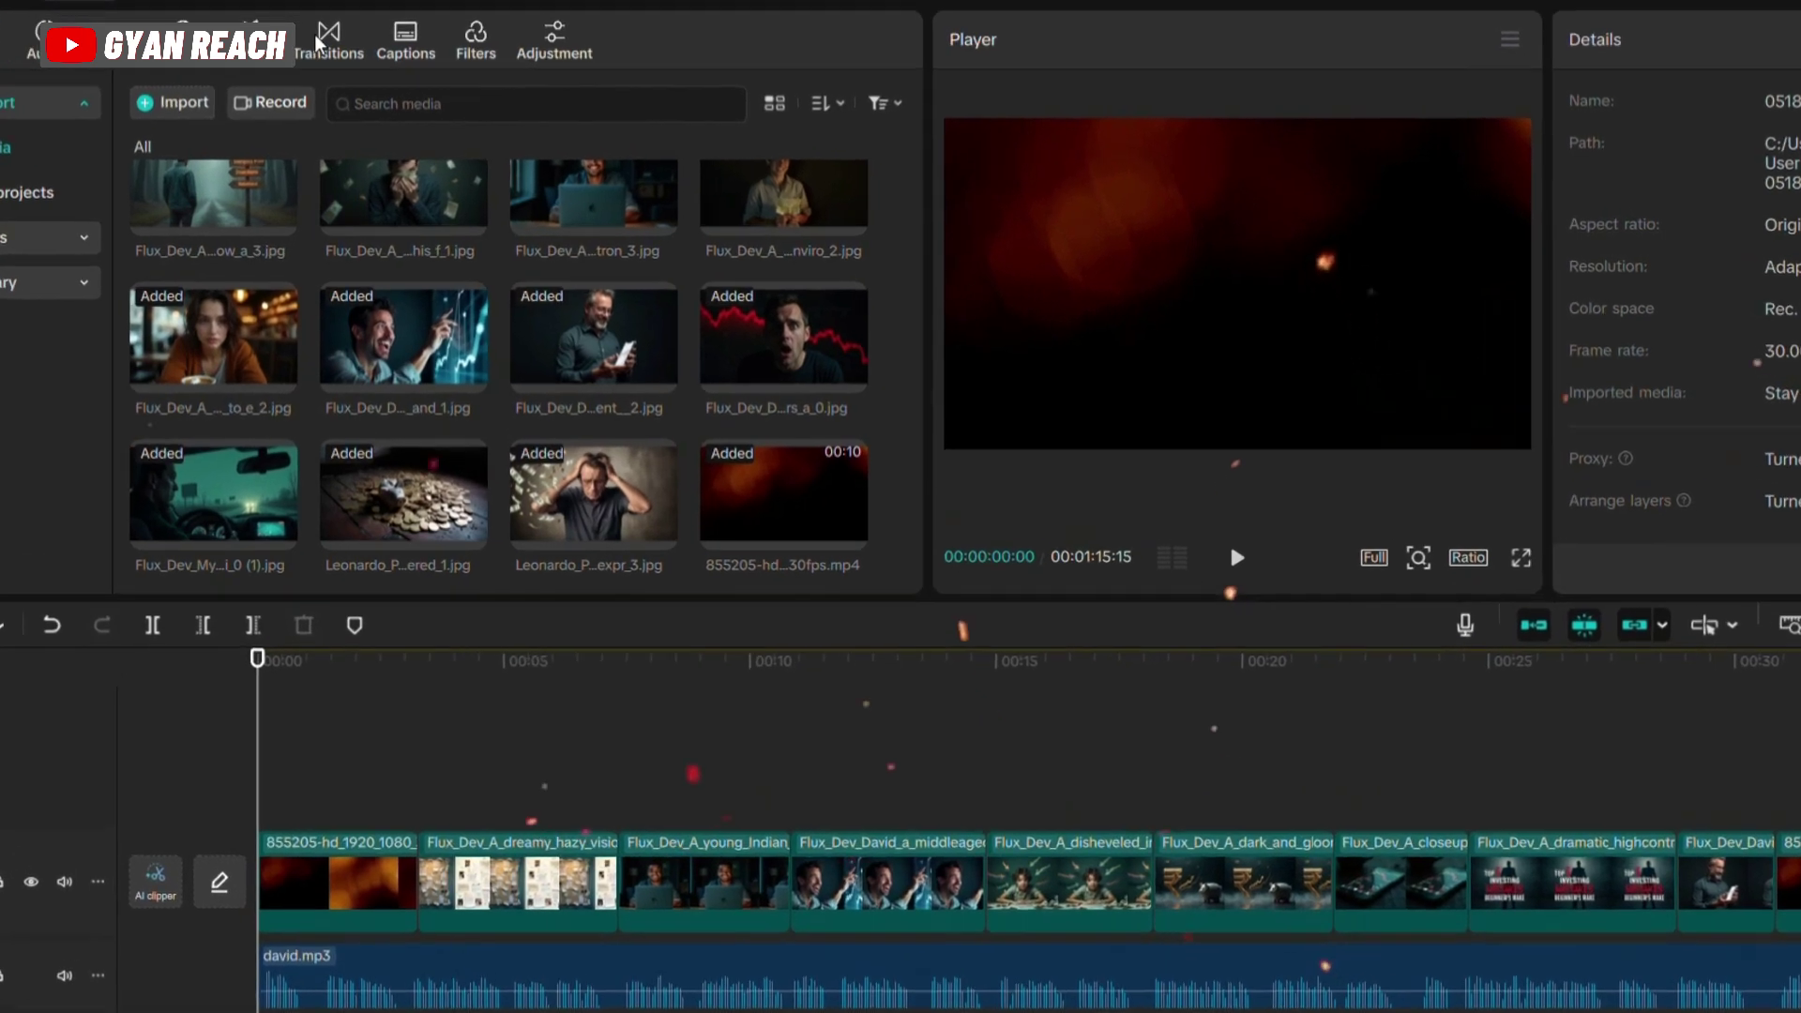
pyautogui.click(332, 66)
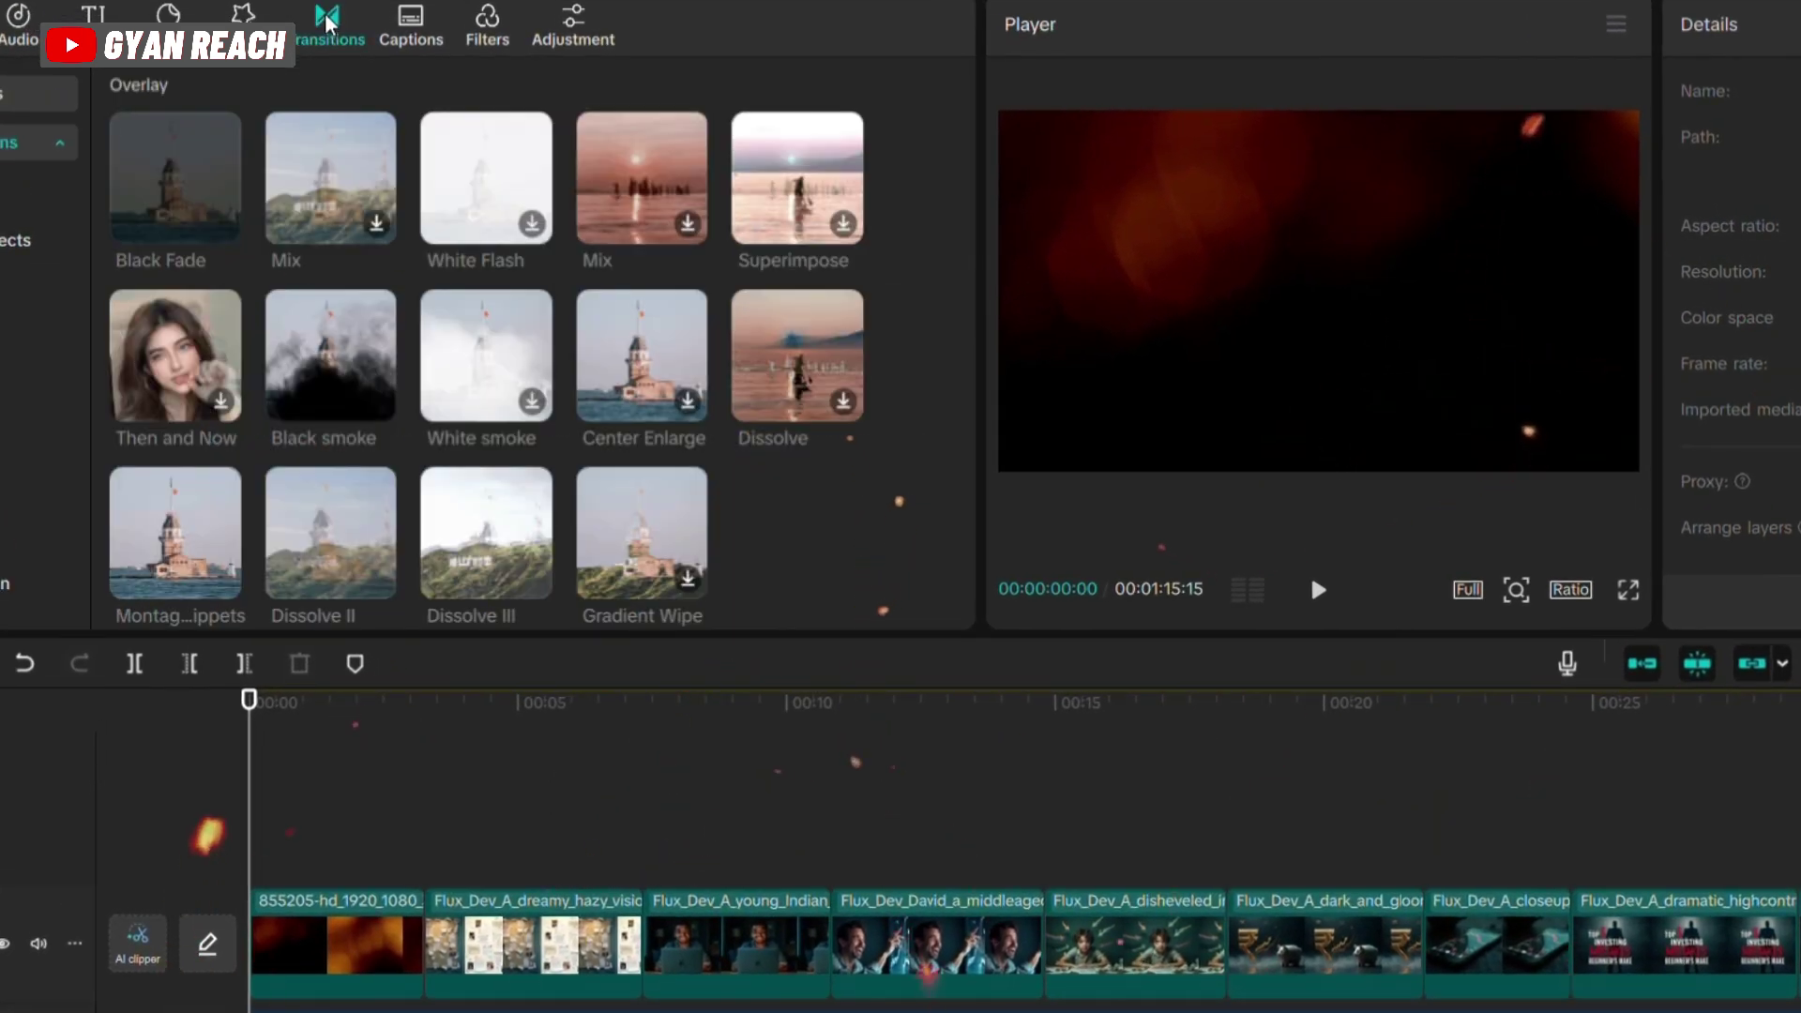
pyautogui.moveTo(156, 176)
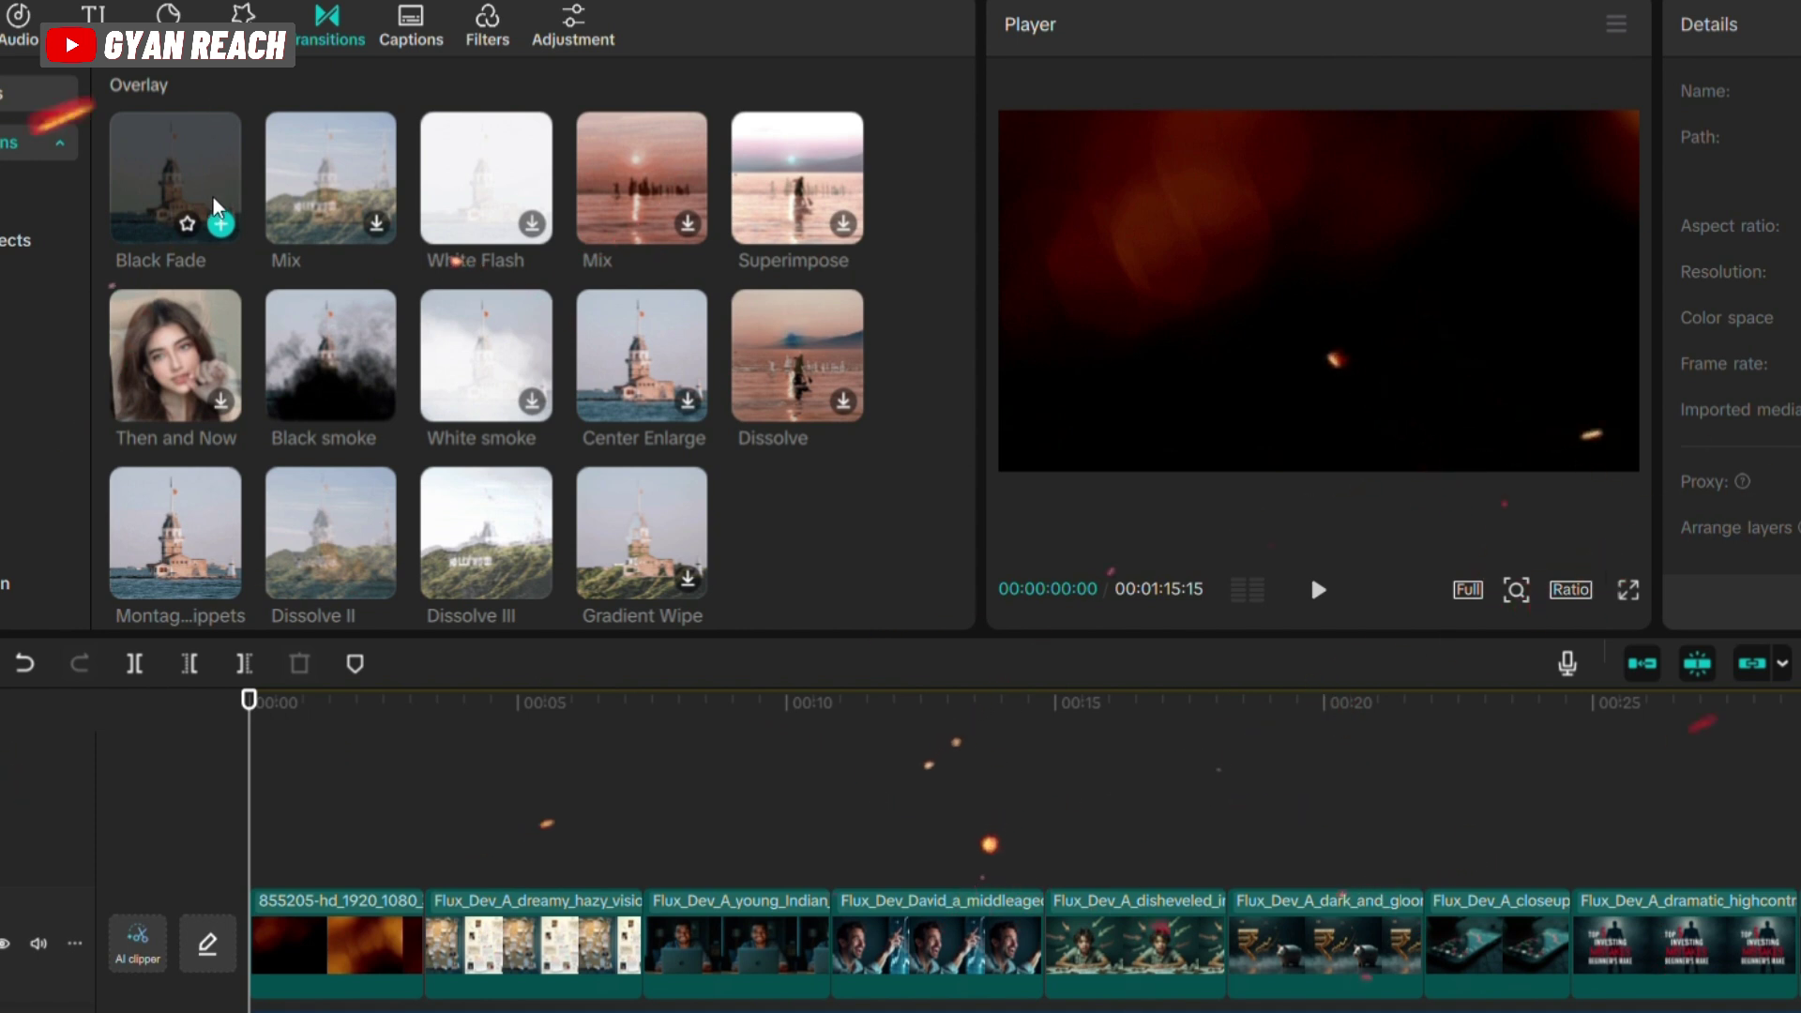
pyautogui.press('space')
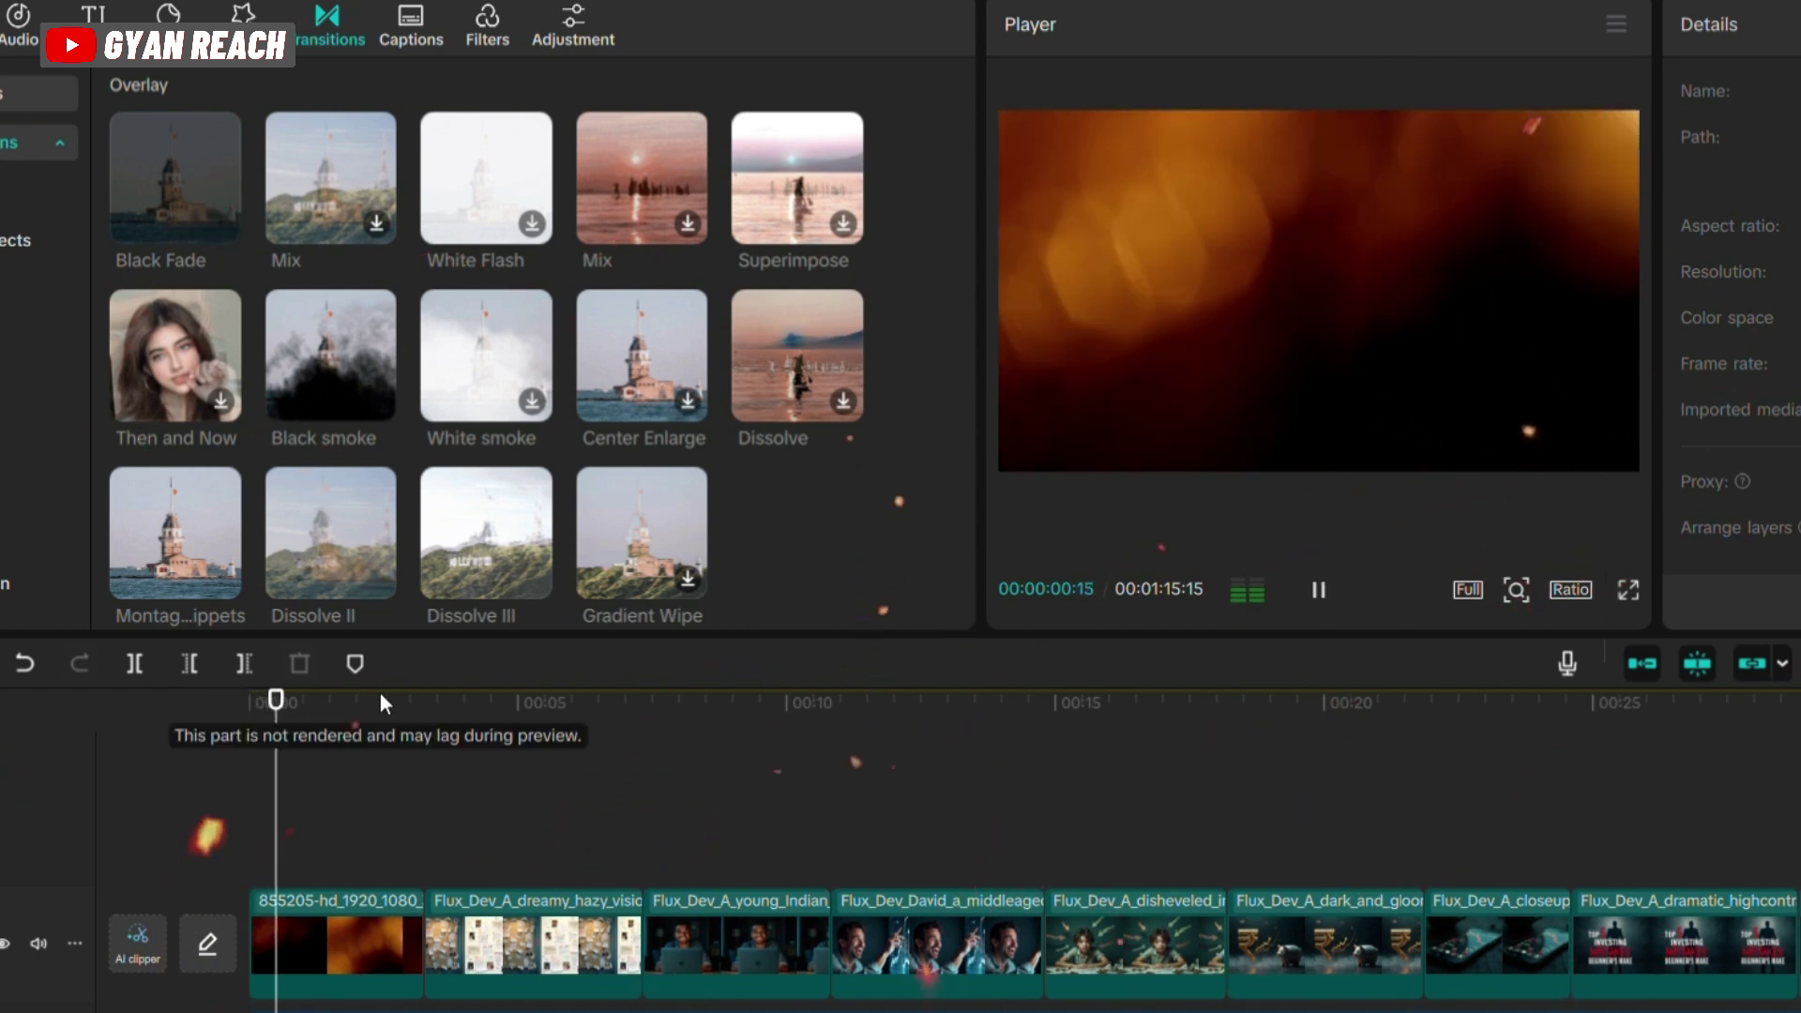
pyautogui.moveTo(228, 263); pyautogui.dragTo(615, 943)
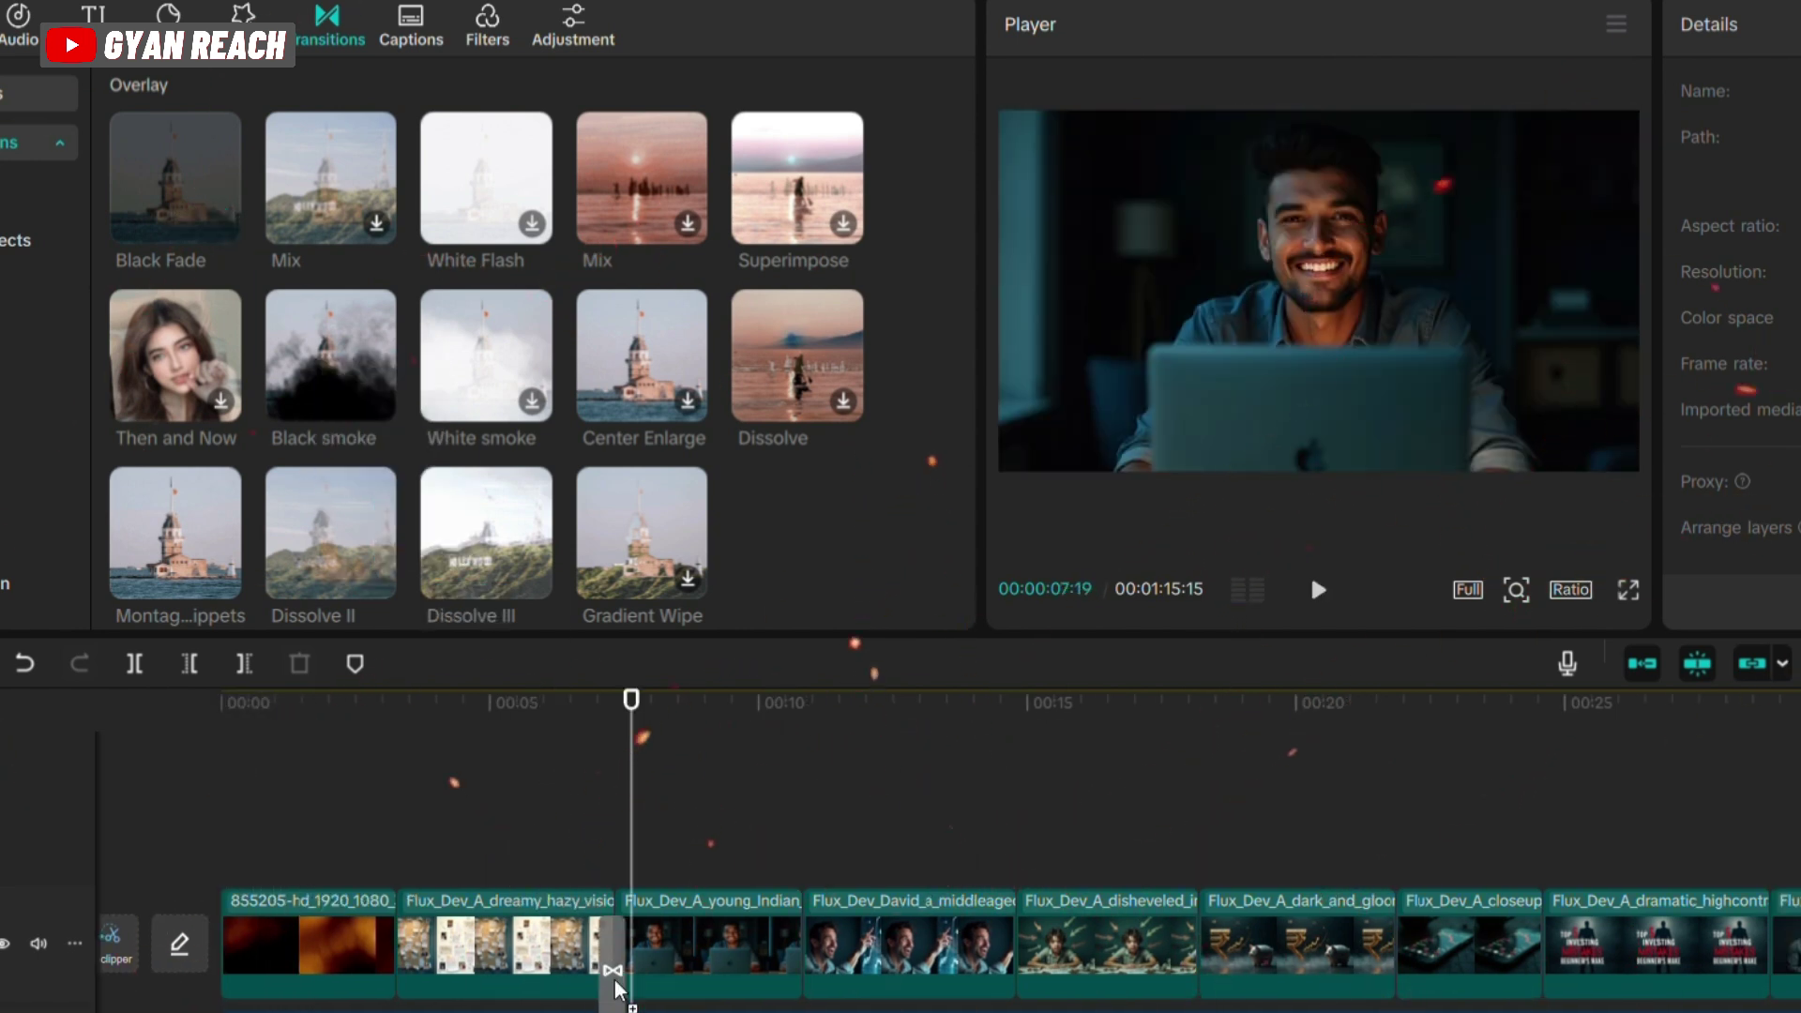
# Play back the transition between the vision board and young Indian man images
pyautogui.click(578, 734)
pyautogui.press('space')
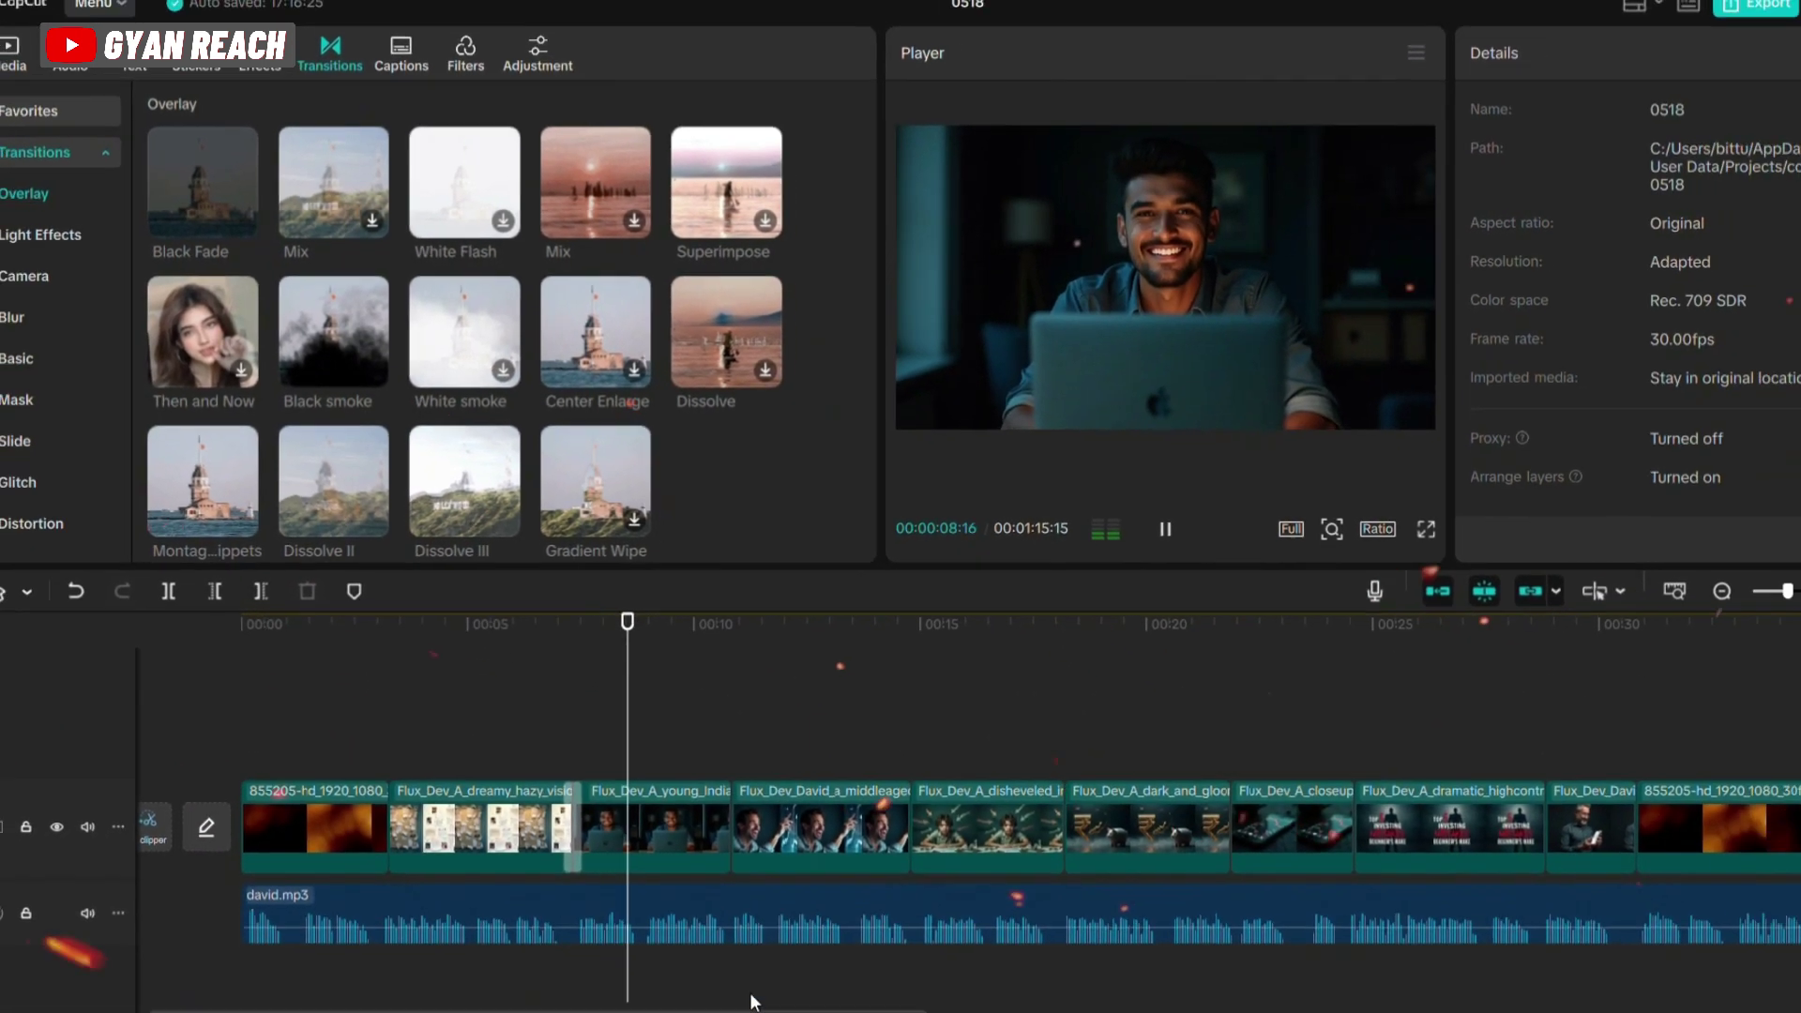
pyautogui.press('space')
pyautogui.moveTo(788, 944); pyautogui.dragTo(887, 946)
pyautogui.press('space')
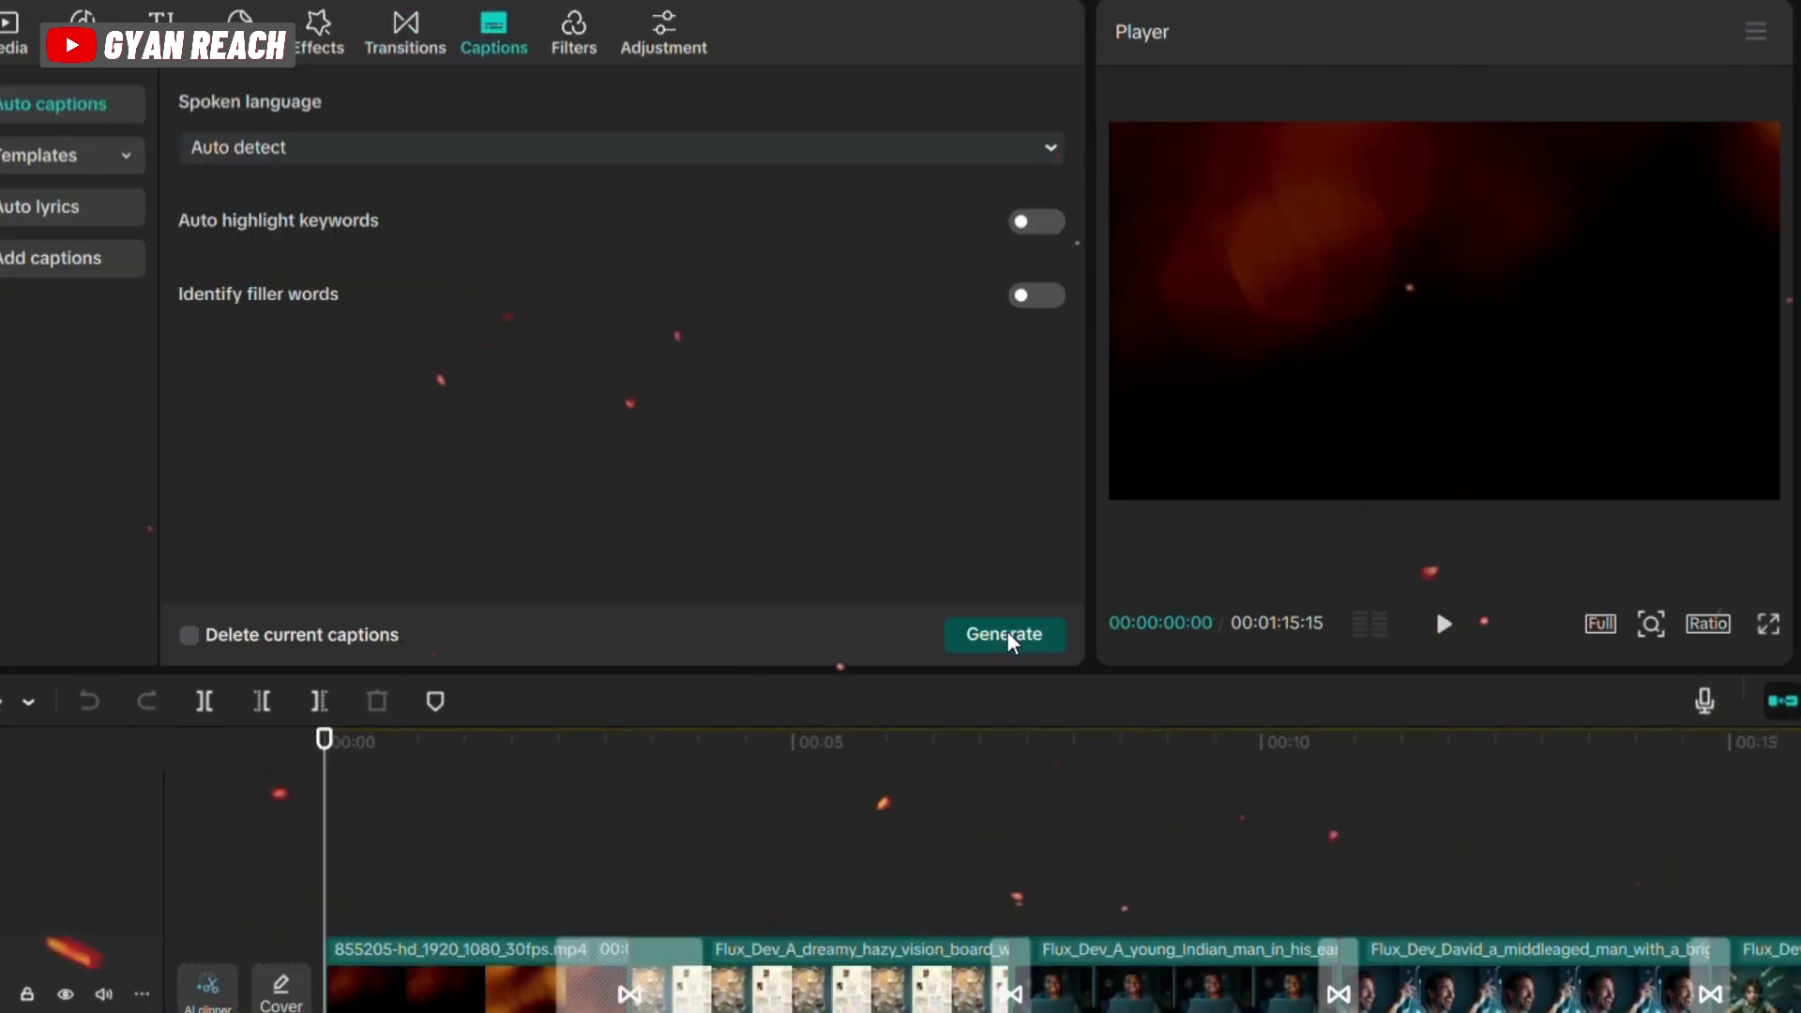
# Generate auto captions with the spoken language on Auto detect, and apply an outlined preset text style to all captions
pyautogui.click(1005, 634)
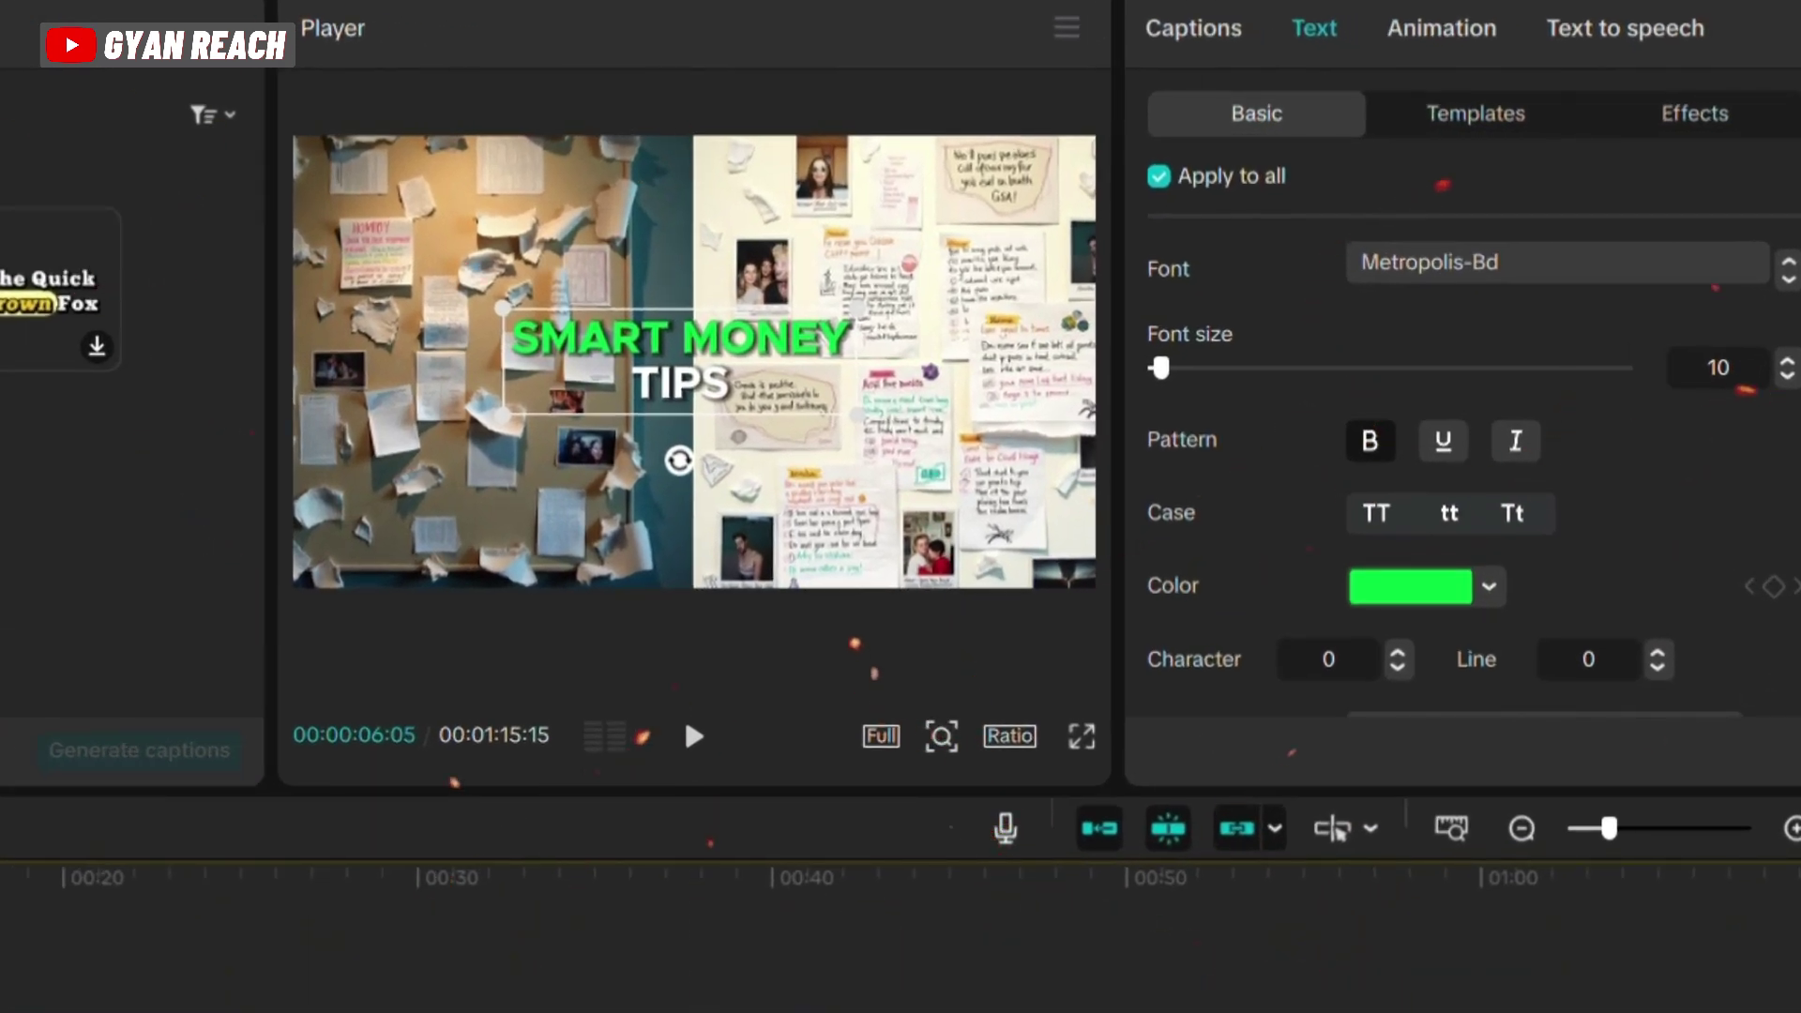
pyautogui.scroll(-3, 1473, 469)
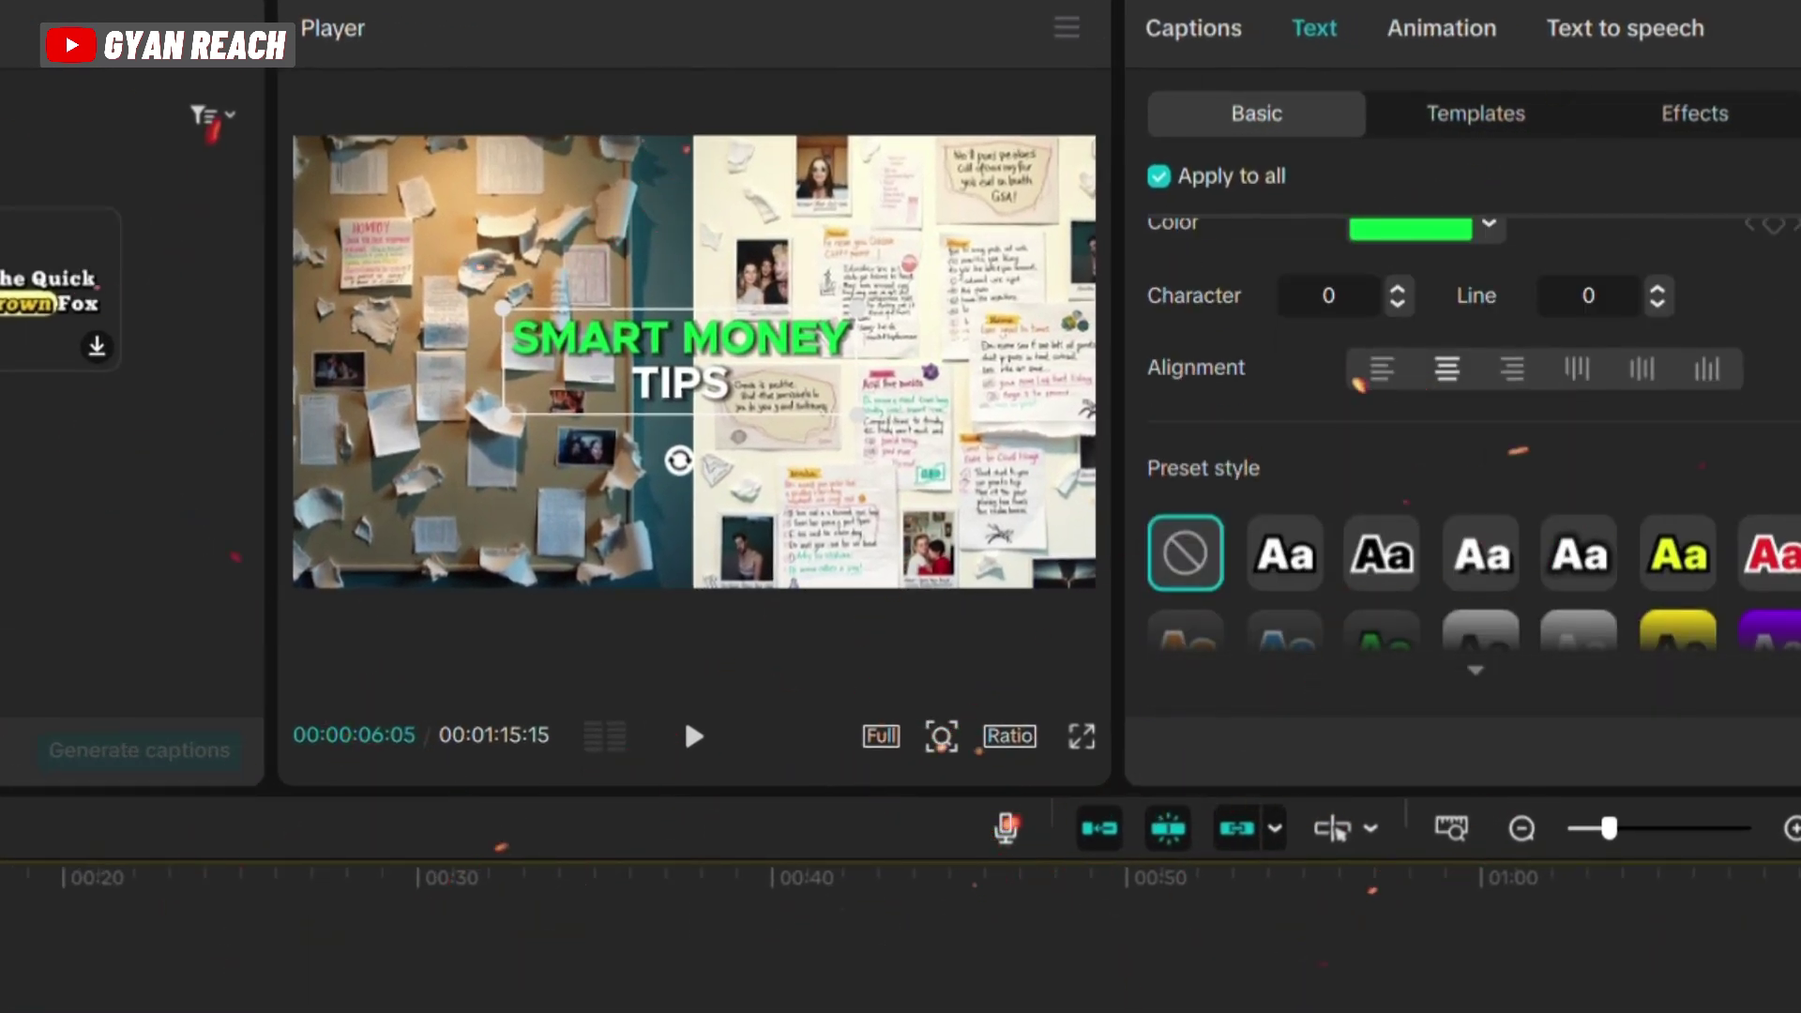
pyautogui.scroll(-2, 1472, 469)
pyautogui.click(1472, 498)
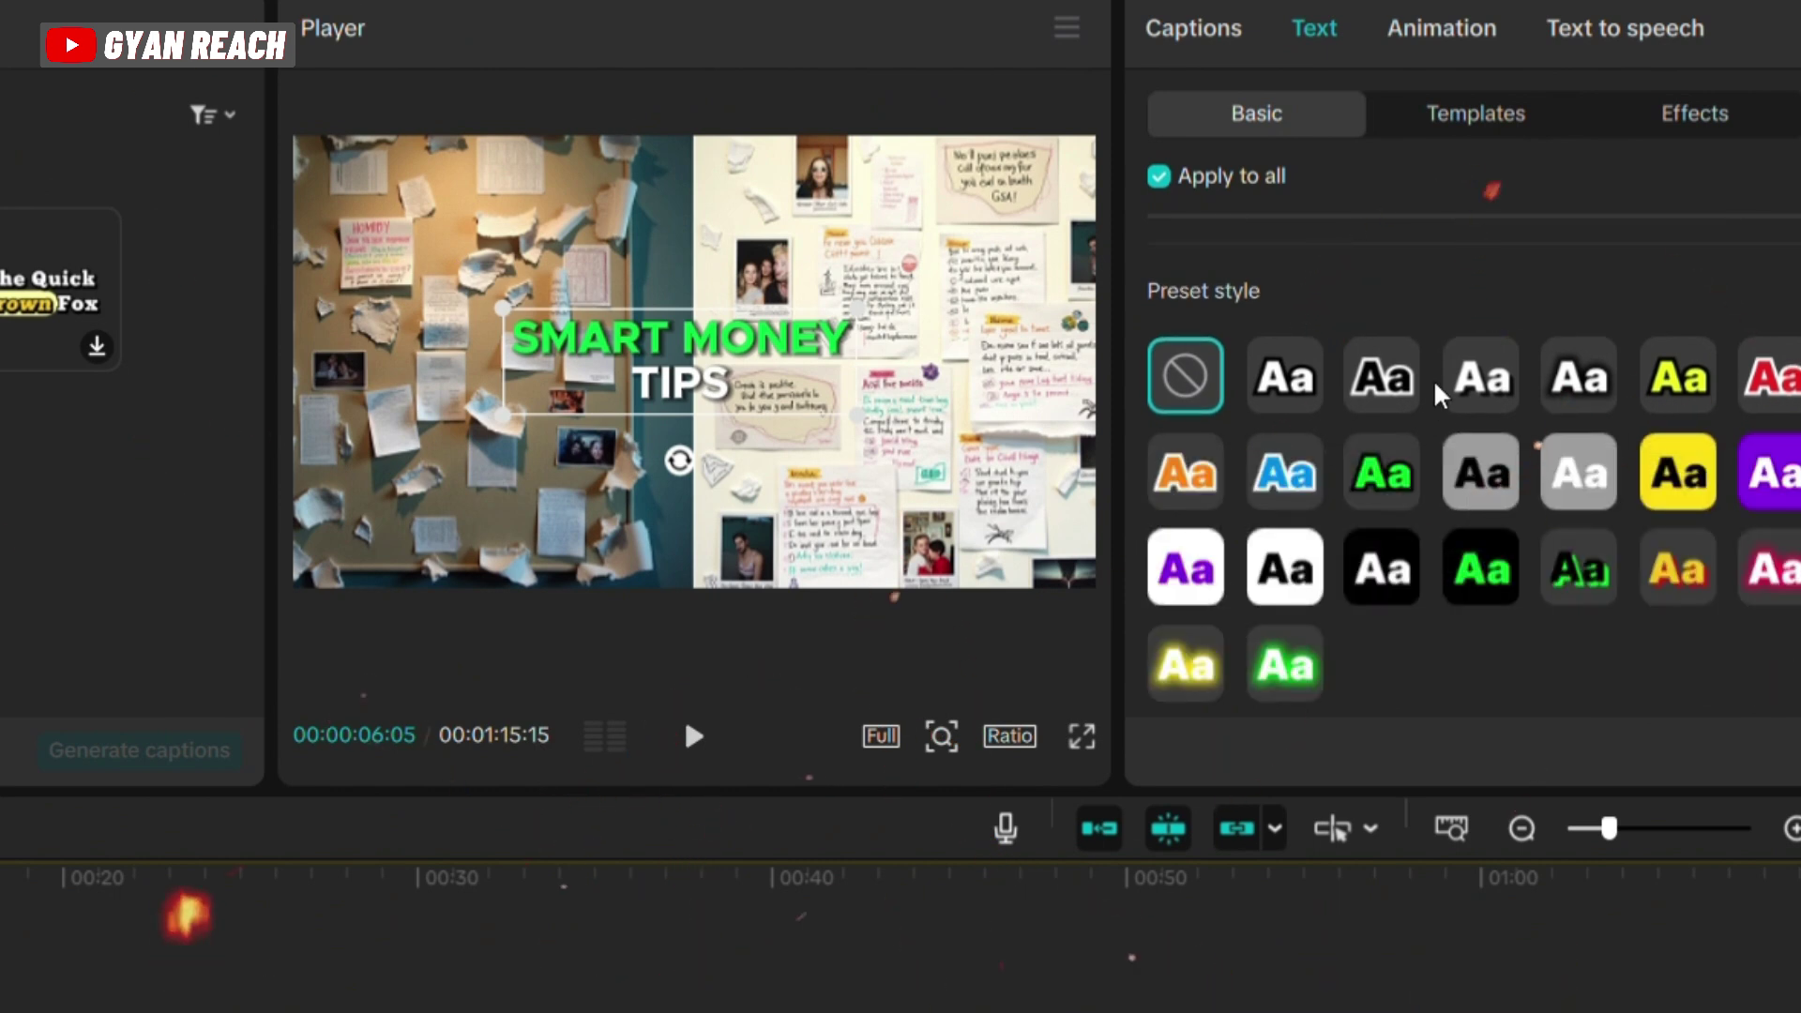
pyautogui.click(1381, 376)
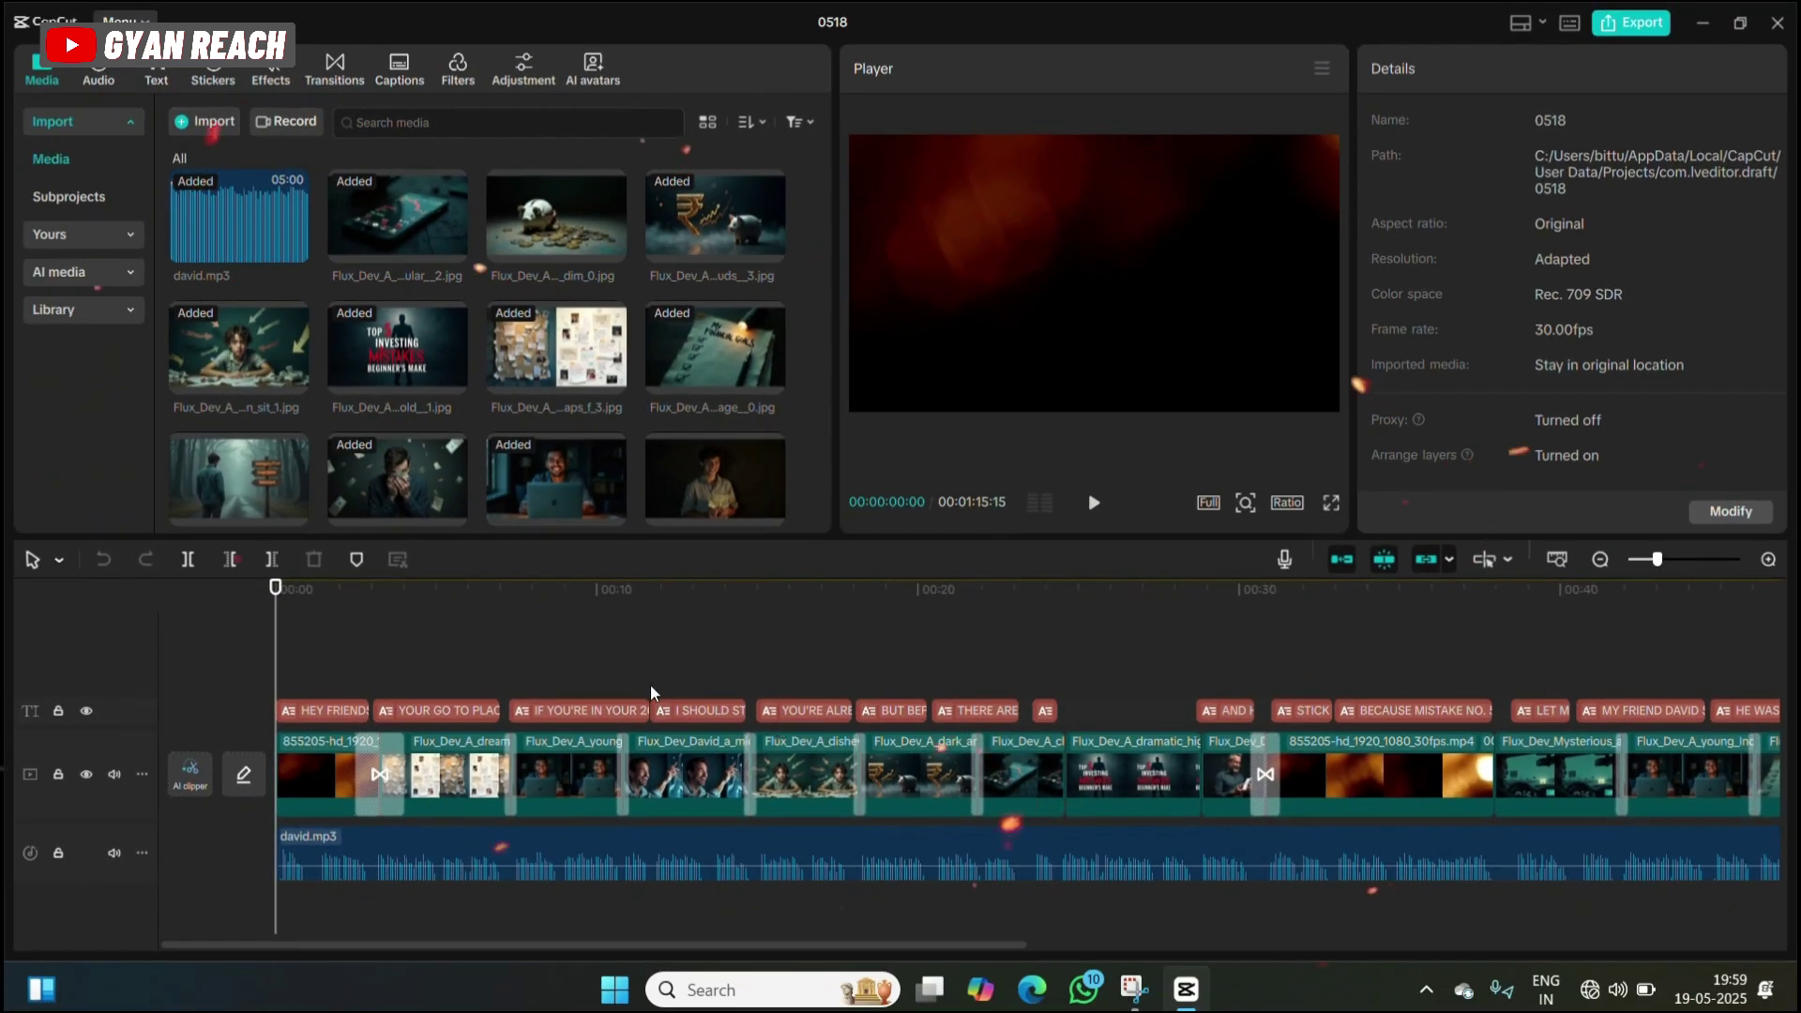
# Import Apollo - Telecasted.mp3 as background music beneath the voiceover, set its volume to -17.3 dB, and play the mix
pyautogui.click(214, 122)
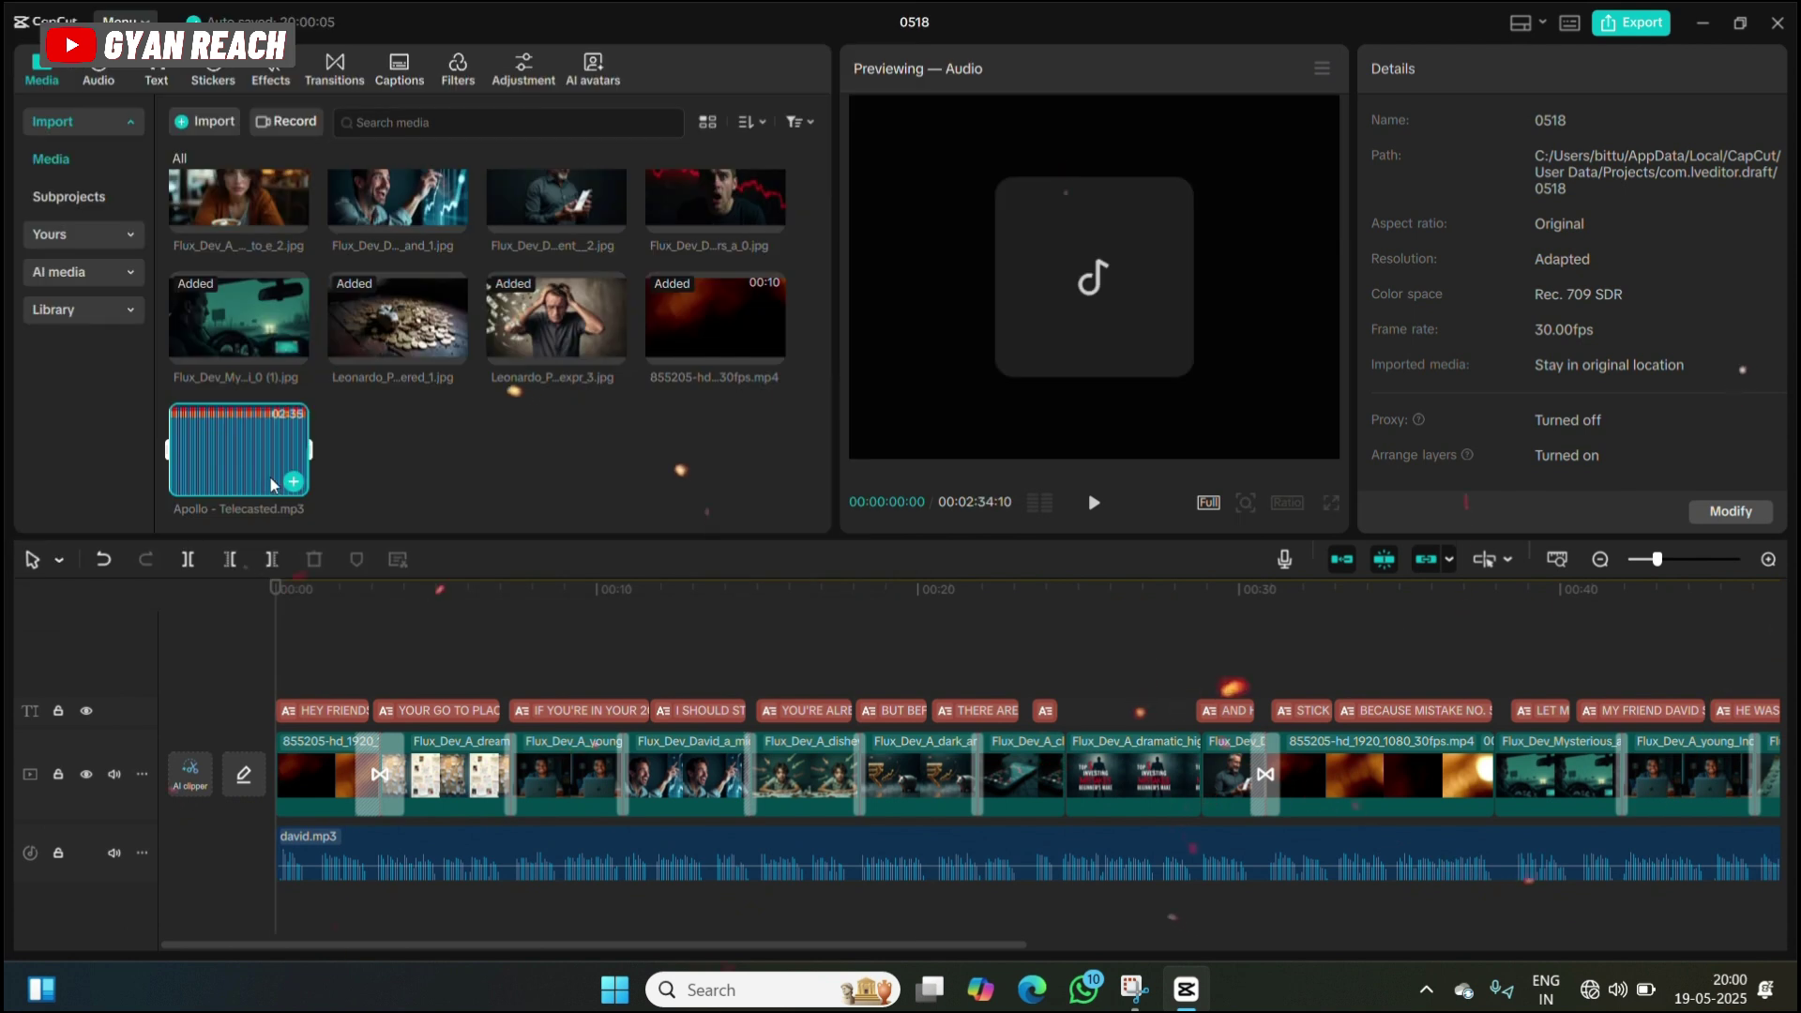
pyautogui.moveTo(239, 451); pyautogui.dragTo(300, 887)
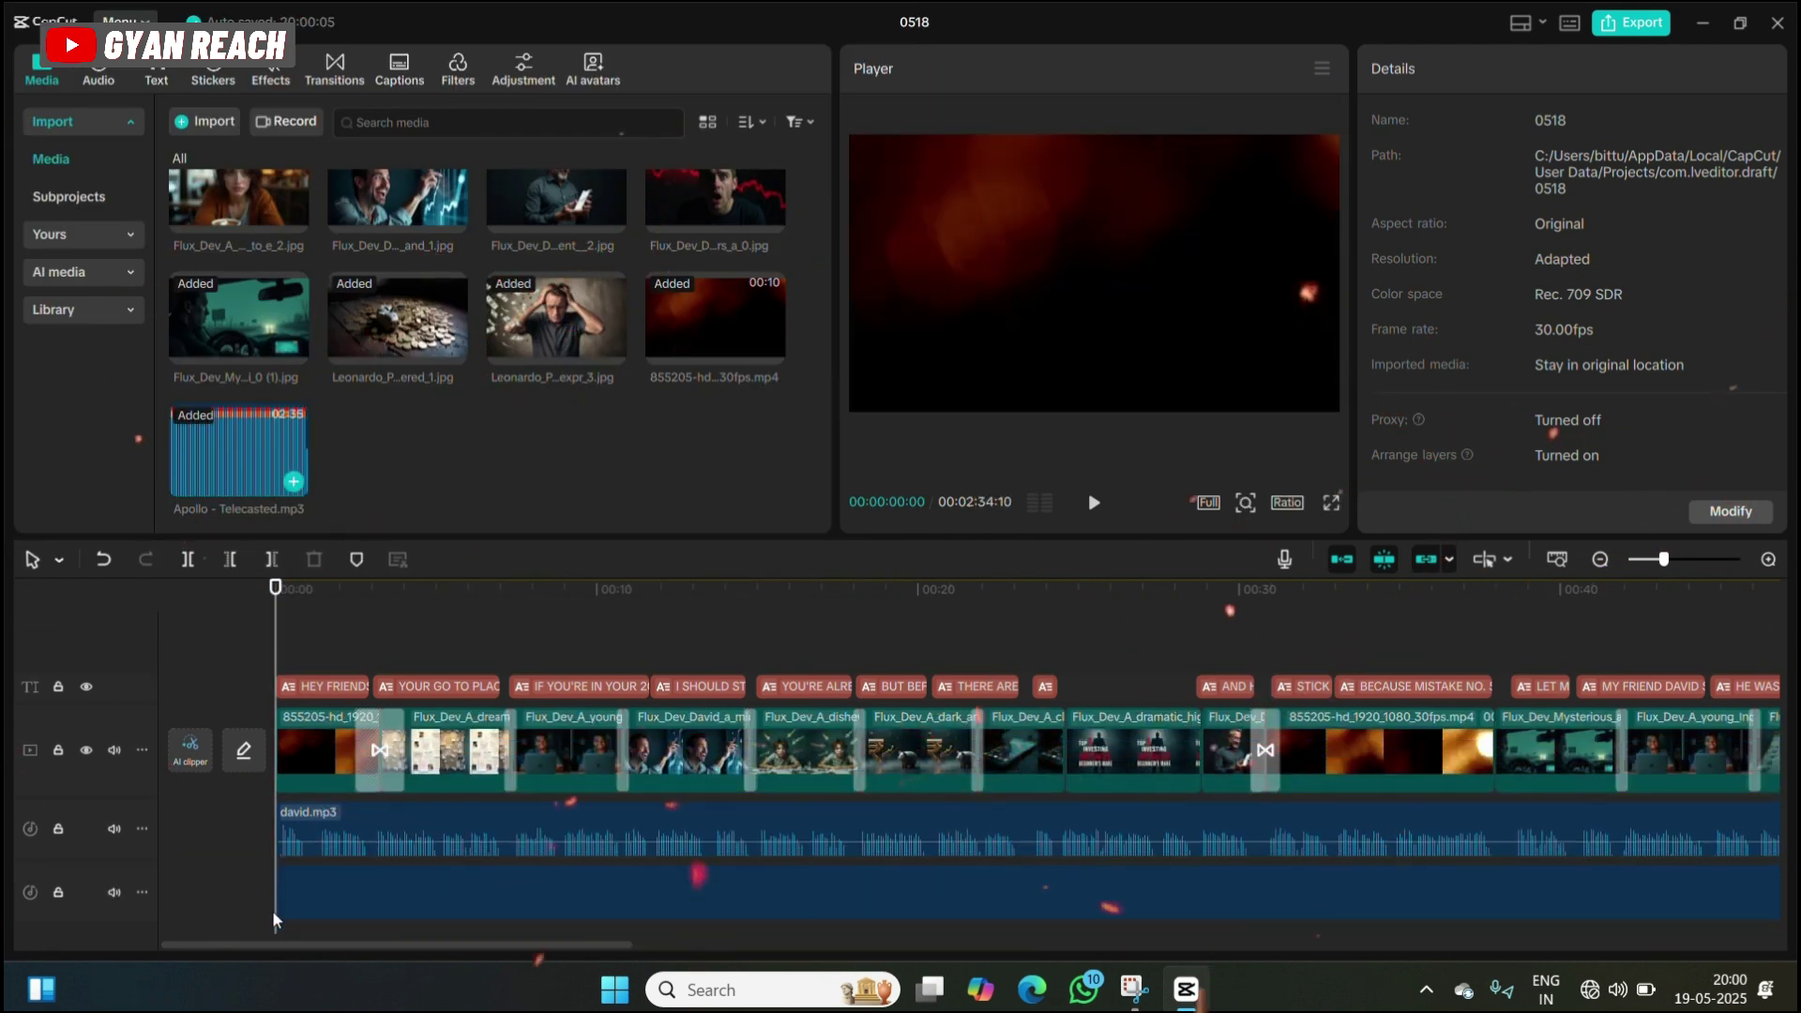
pyautogui.click(699, 891)
pyautogui.moveTo(1556, 185); pyautogui.dragTo(1506, 208)
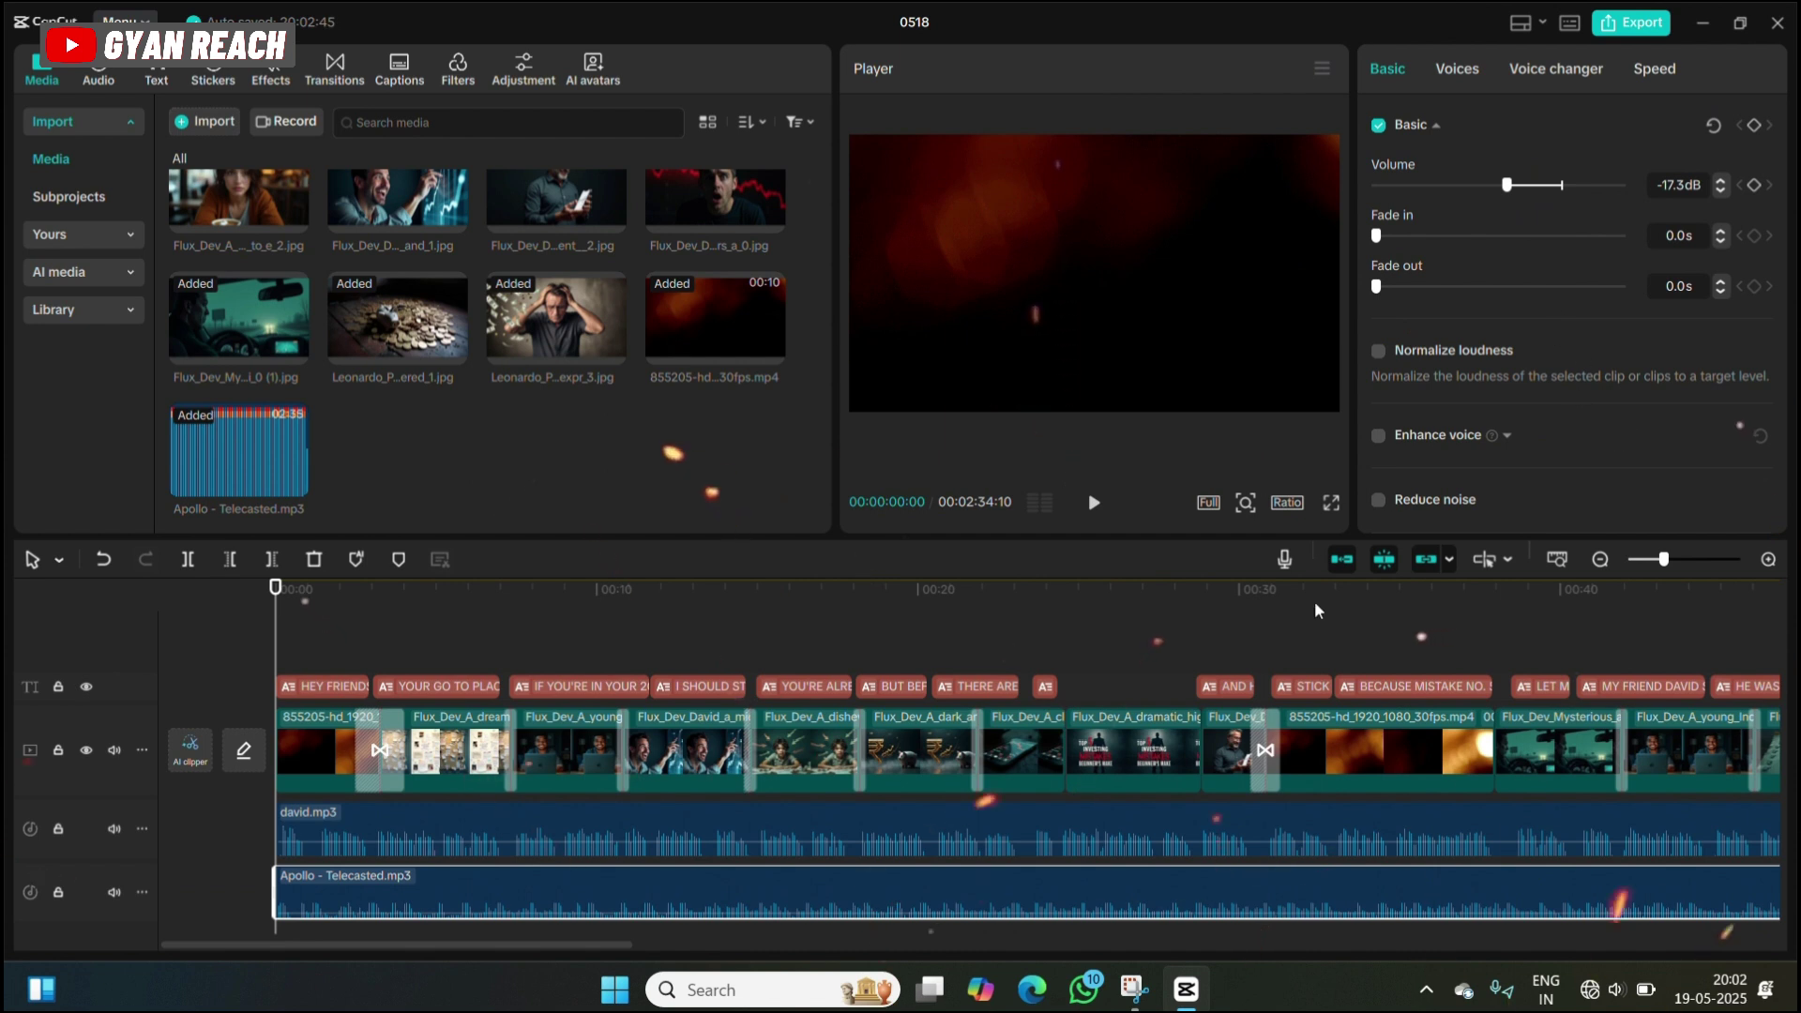
pyautogui.click(1094, 507)
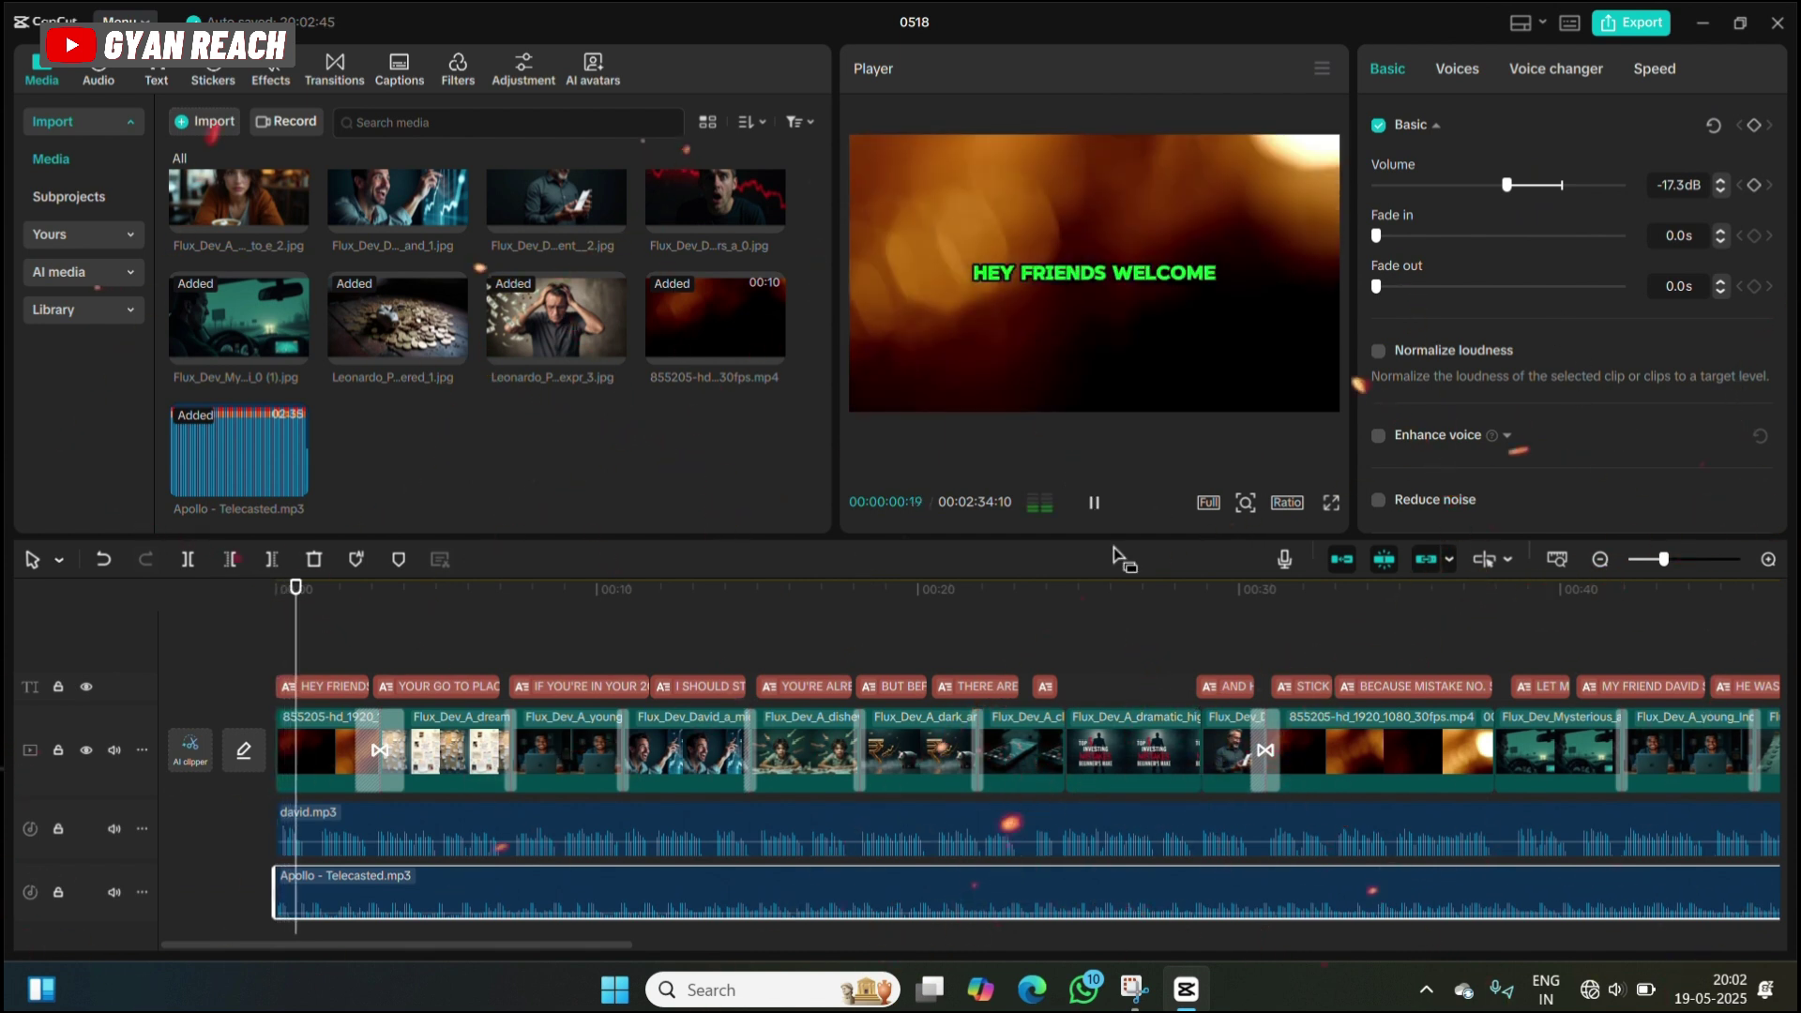
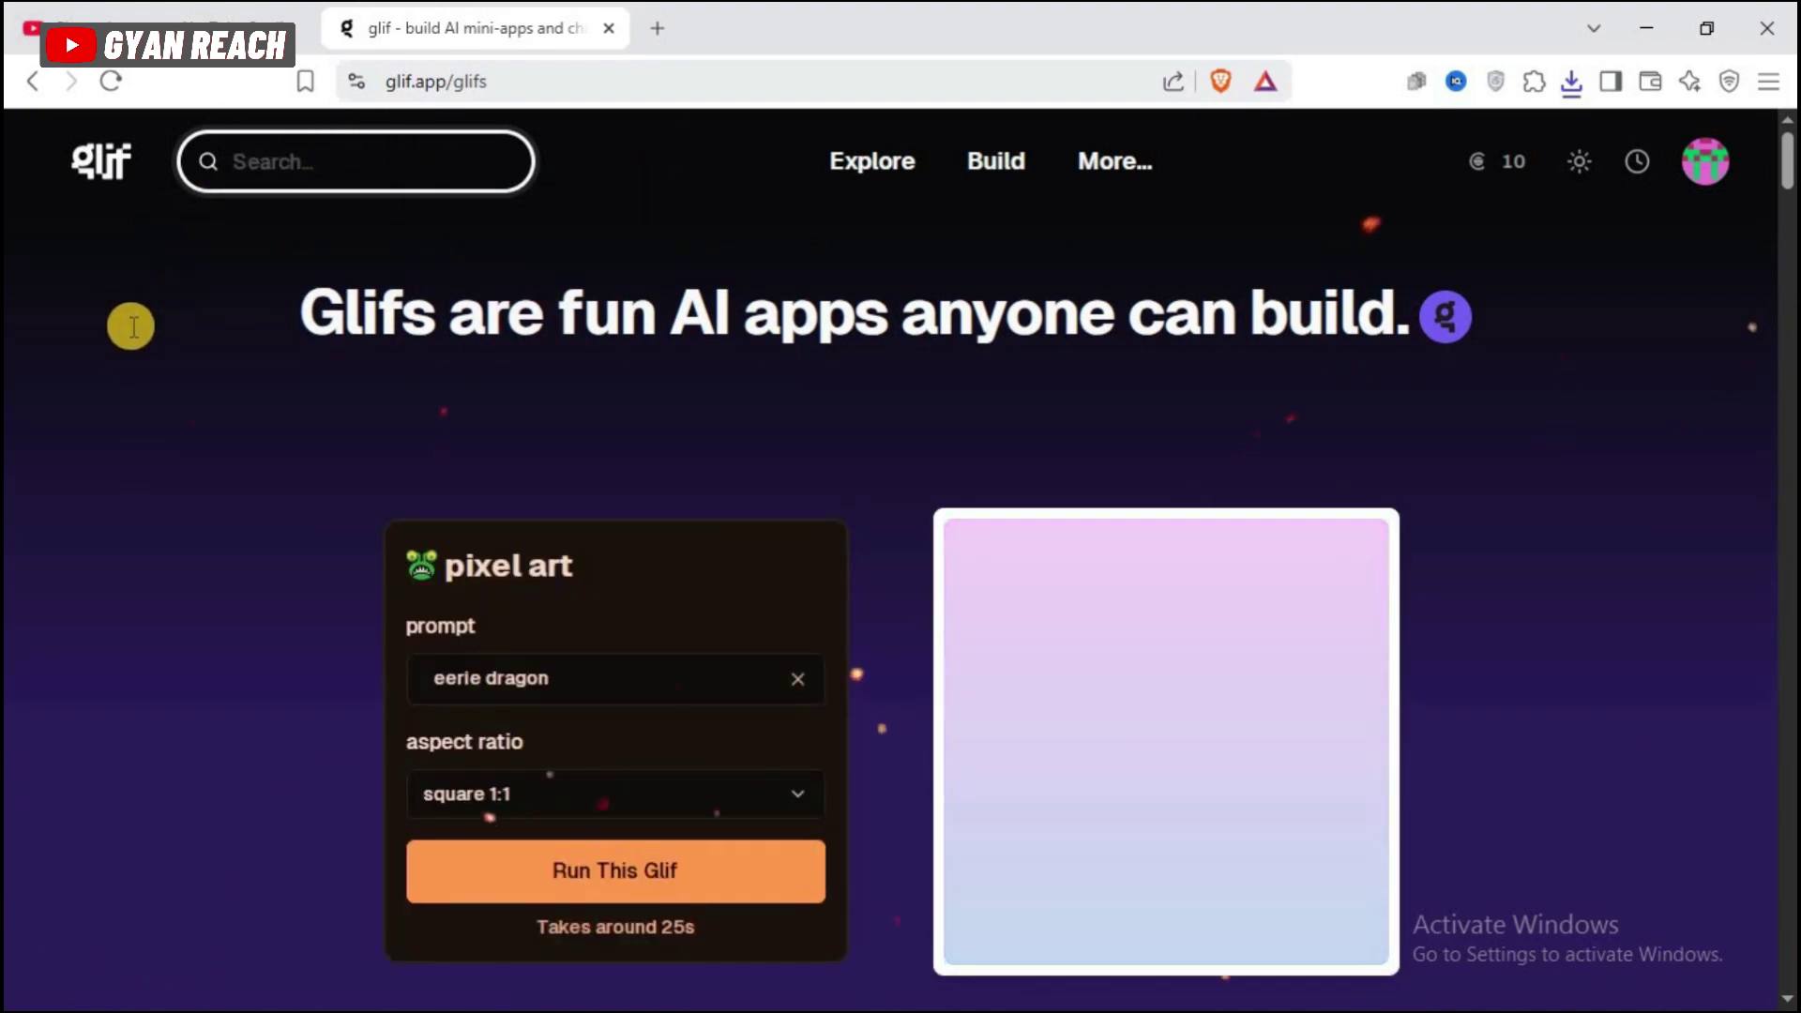
# On glif.app, search for "youtube thumbnail maker (flux dev)" and open the first YouTube Thumbnail Maker (Flux Dev) result
pyautogui.click(334, 156)
pyautogui.write('youtu')
pyautogui.write('be ')
pyautogui.write('thu')
pyautogui.write('mbnail make')
pyautogui.write('r')
pyautogui.write(' (flux')
pyautogui.write(' dev)')
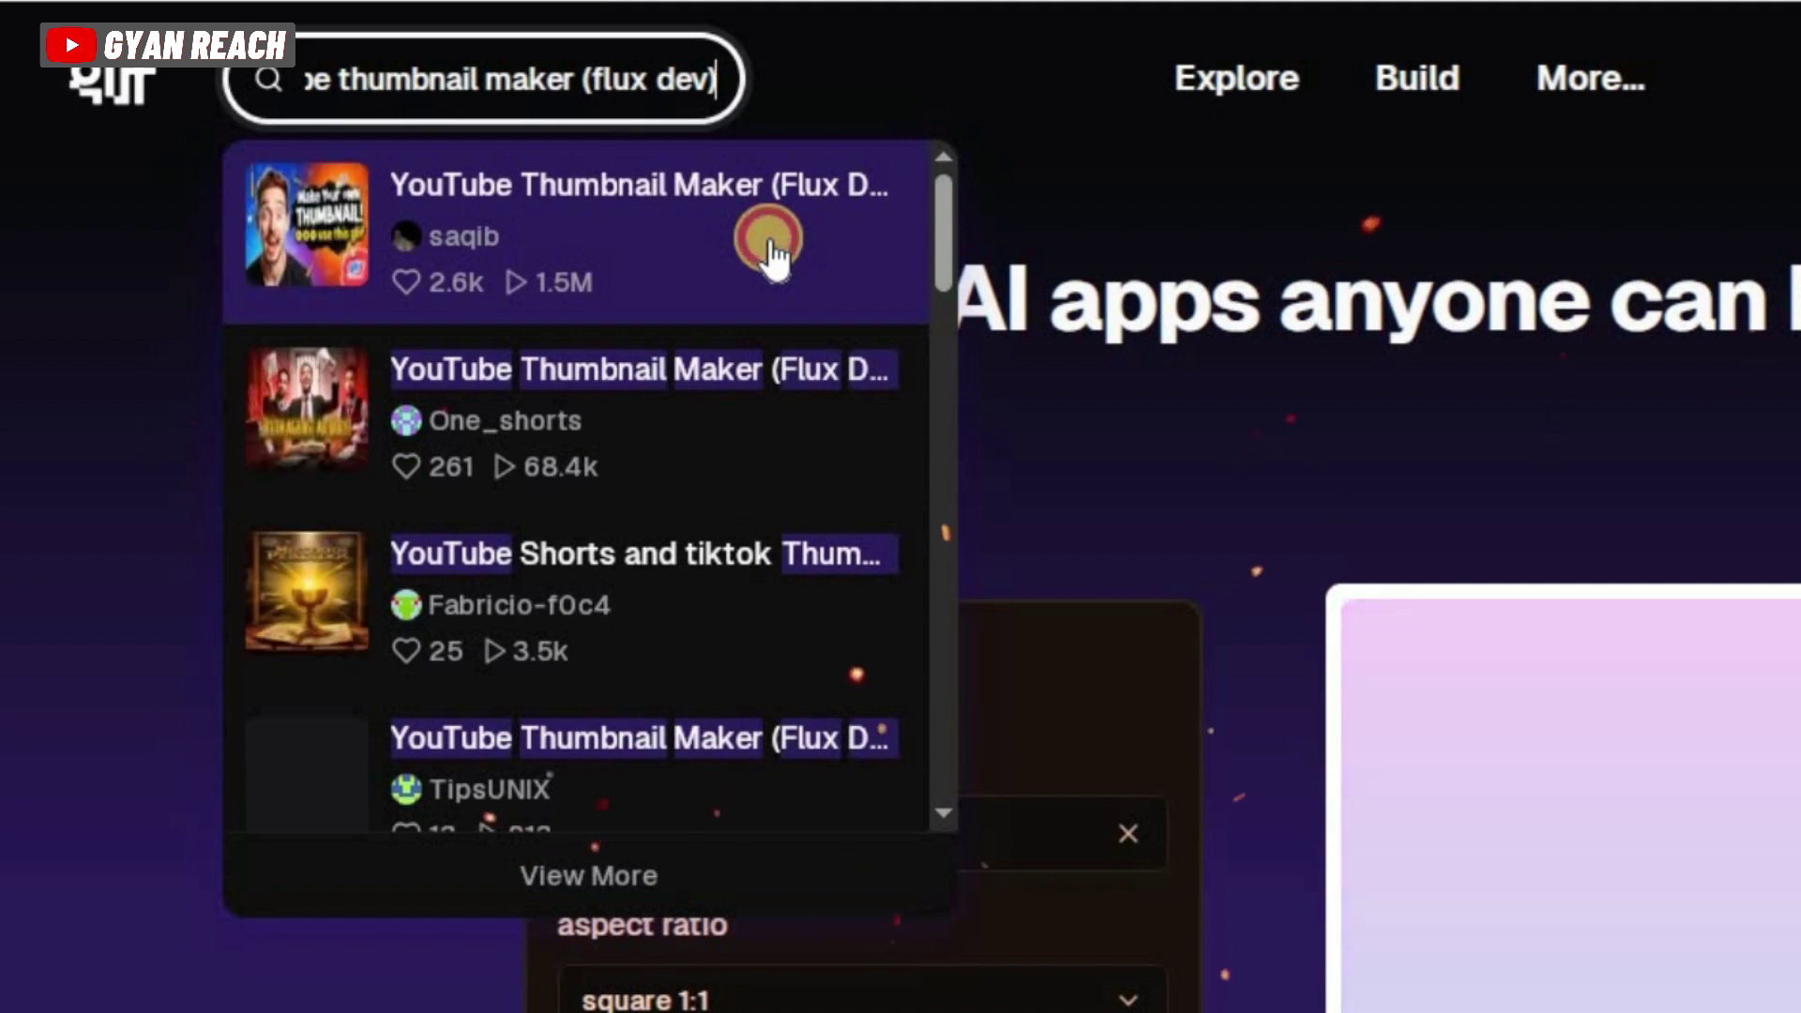
pyautogui.click(771, 248)
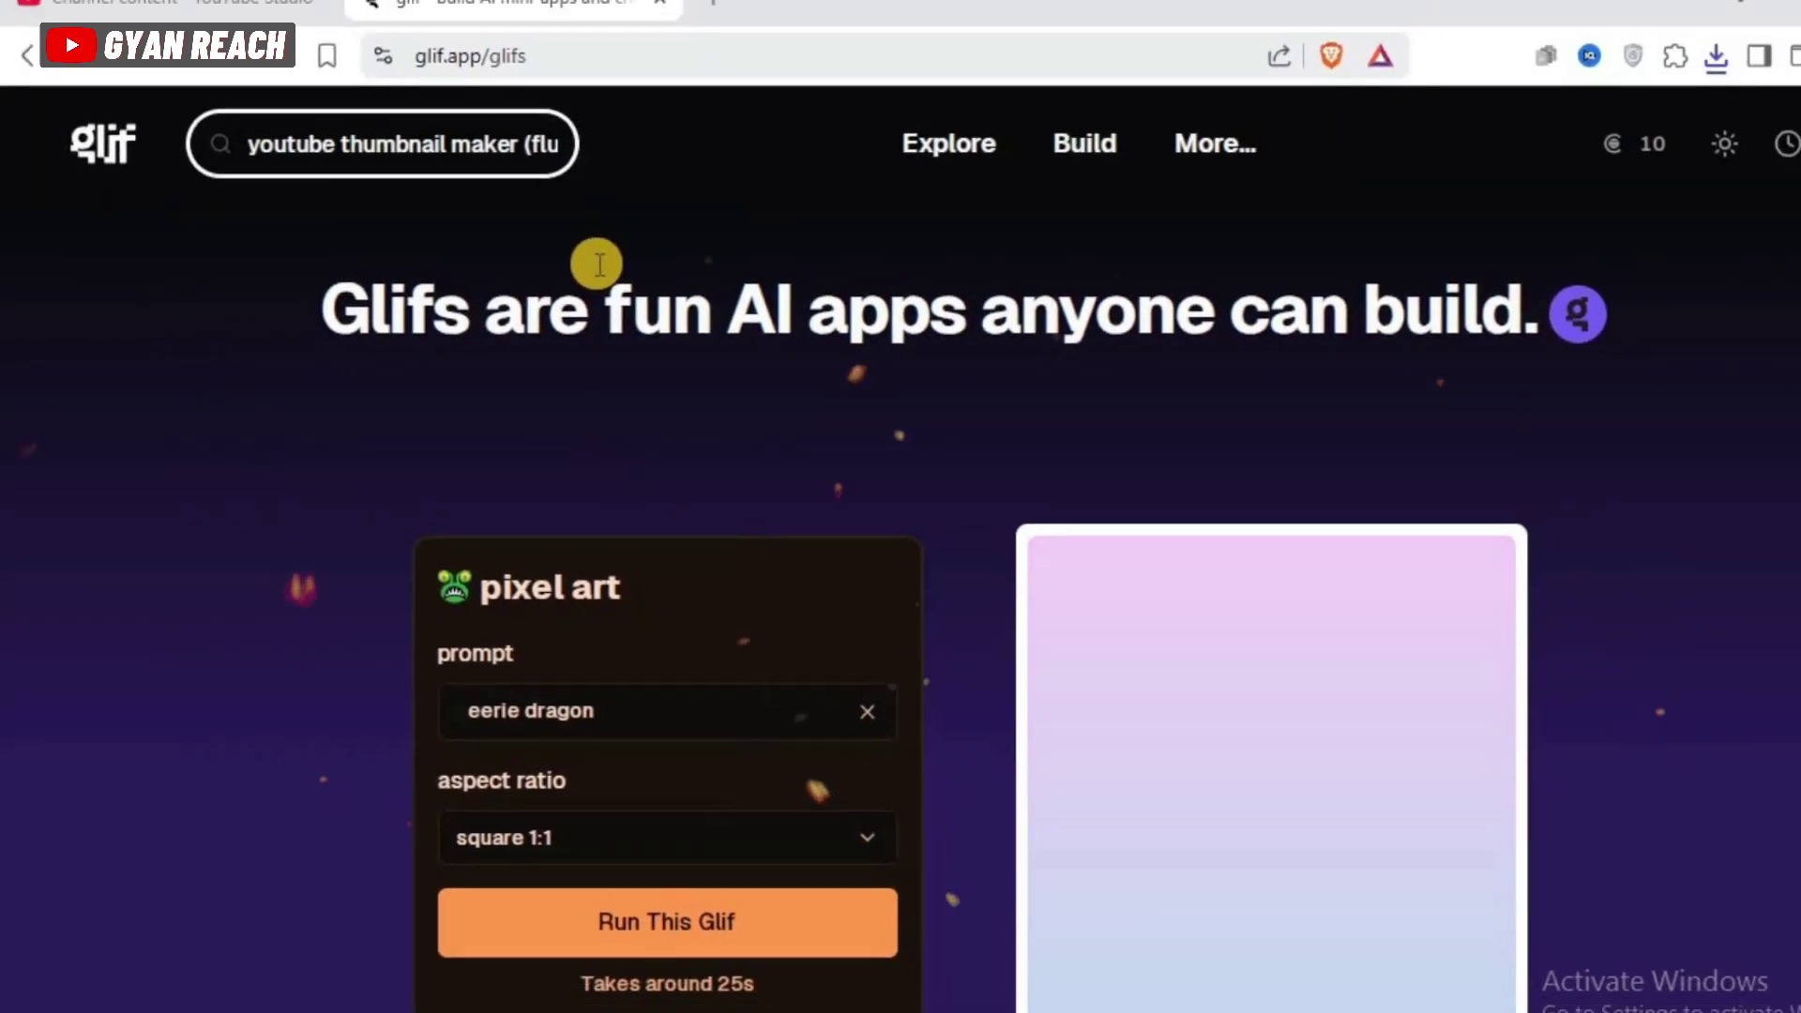
# Generate a thumbnail with the prompt "top 5 mistakes beginners make in investing- and how to avoid them"
pyautogui.click(403, 477)
pyautogui.write('top ')
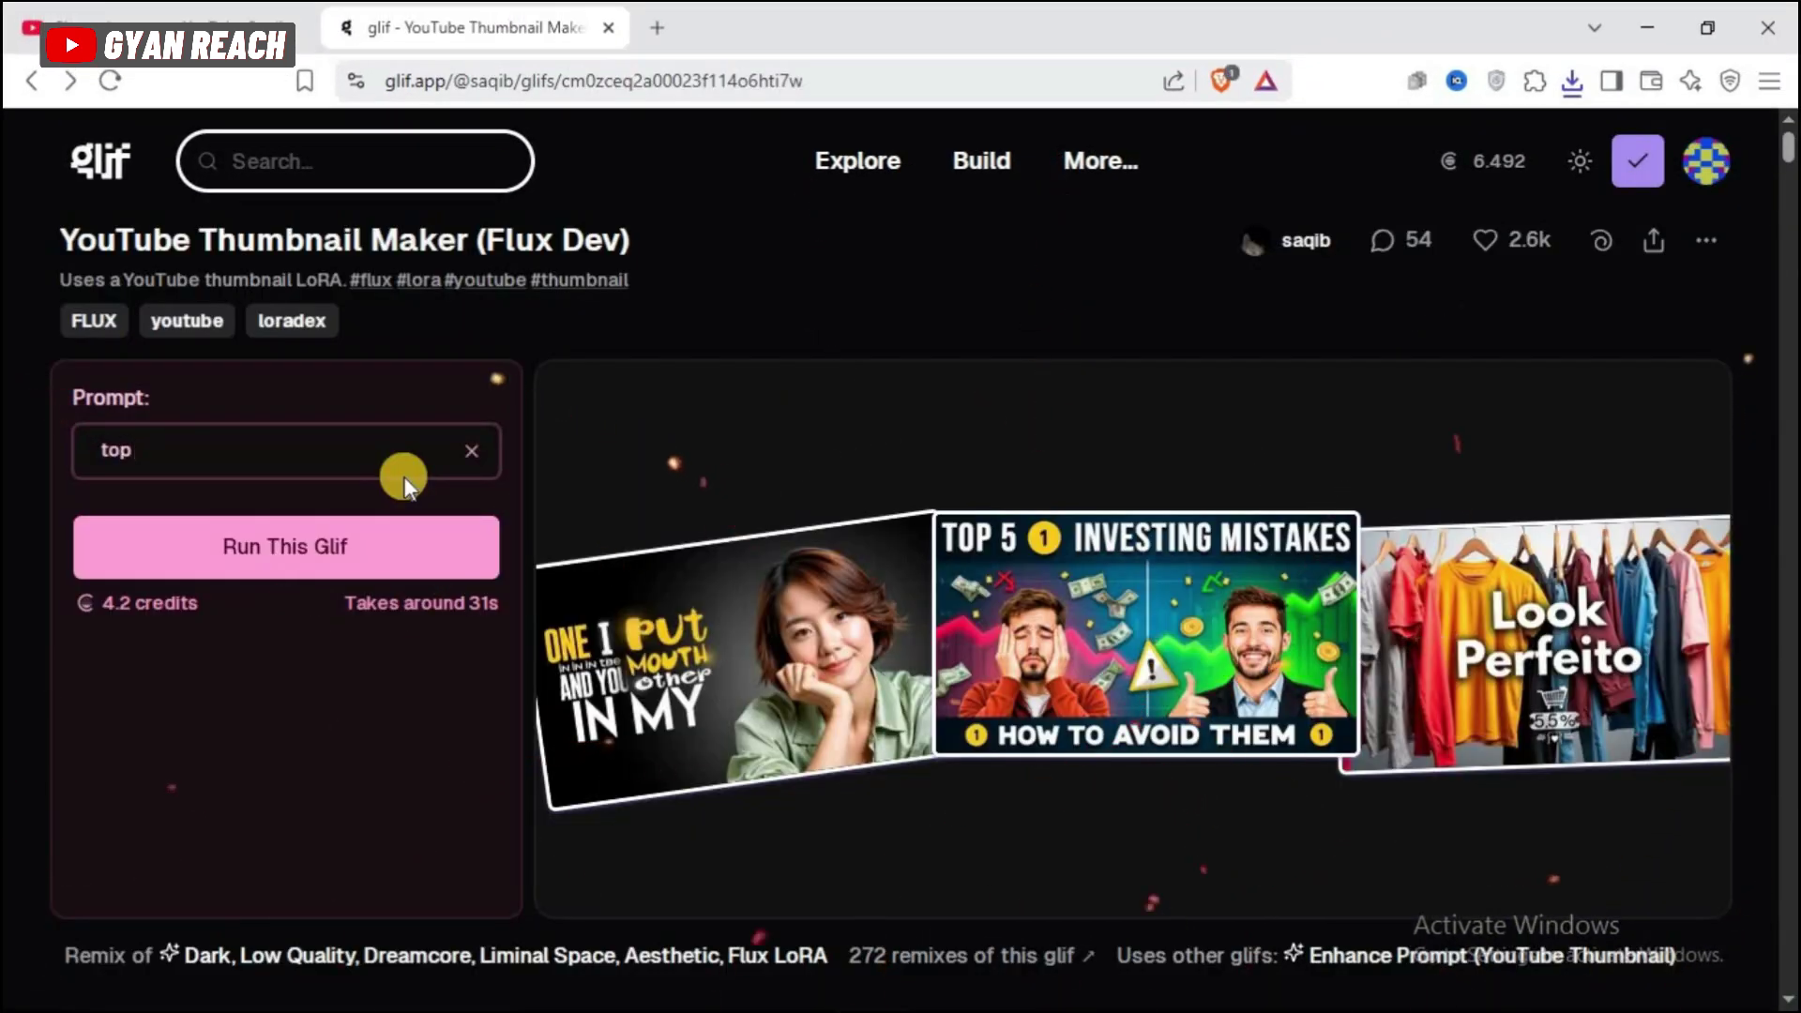
pyautogui.write('5 mi')
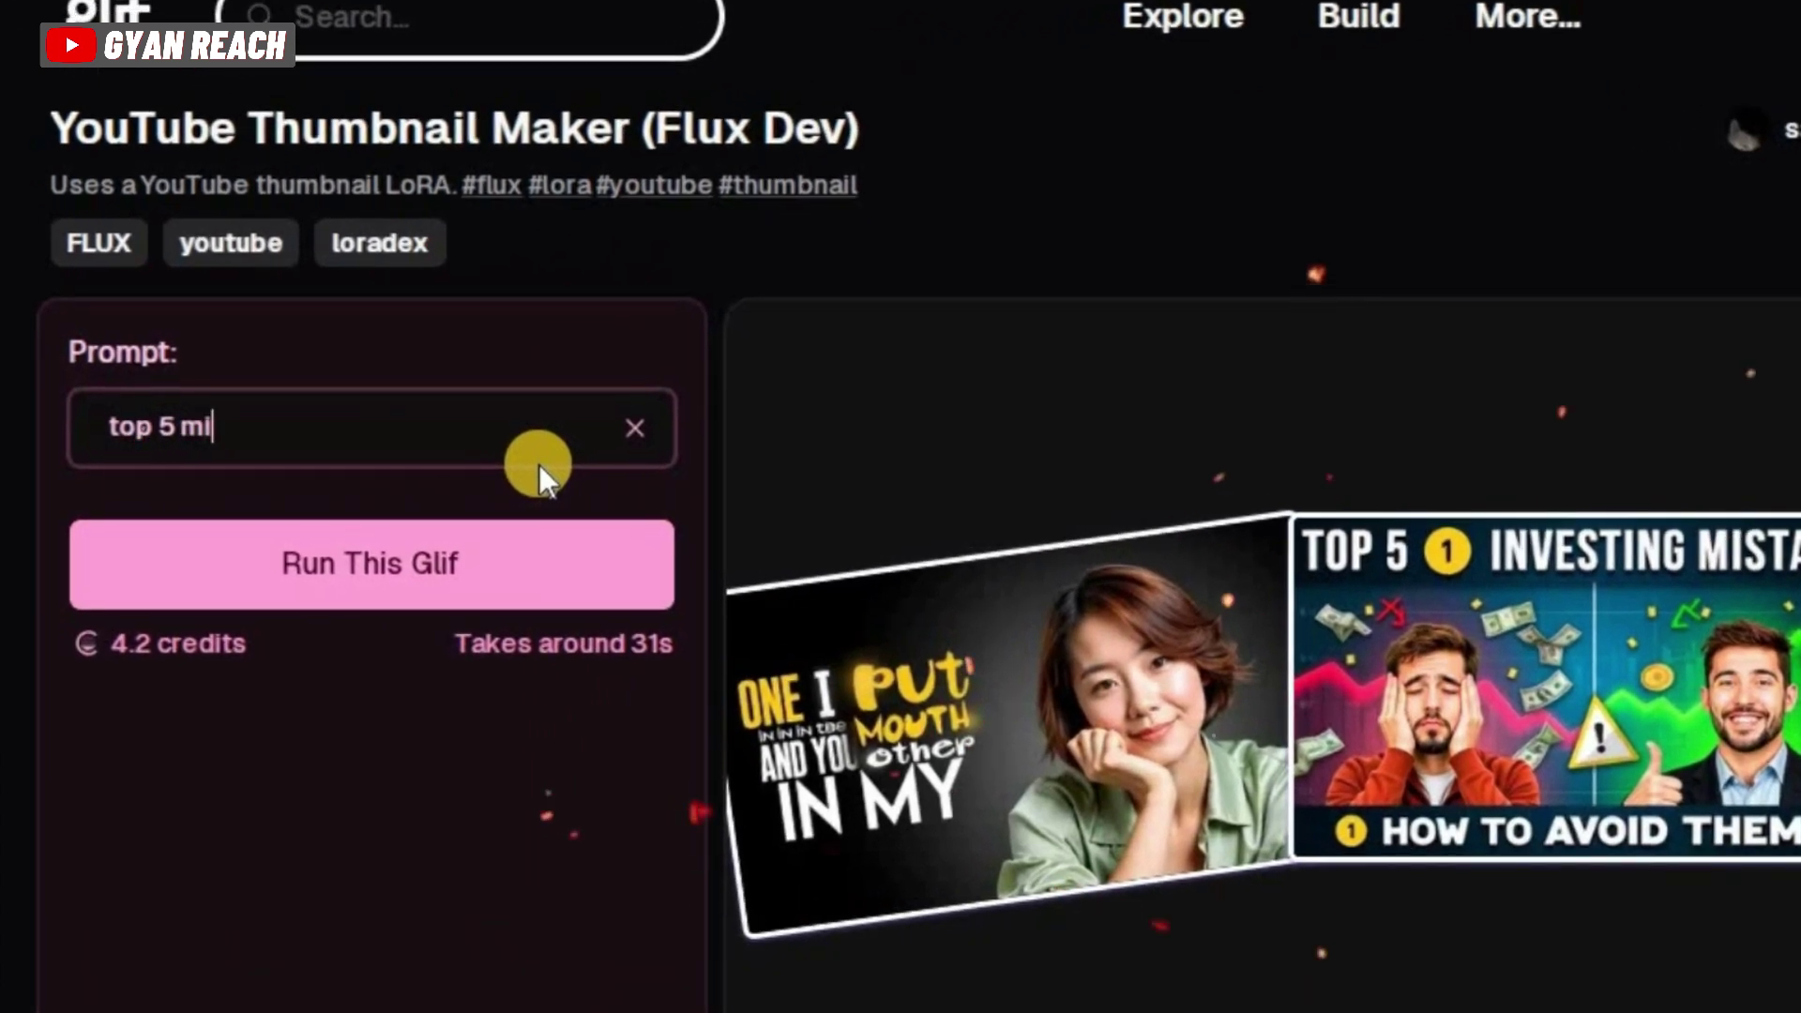
pyautogui.write('stakes ')
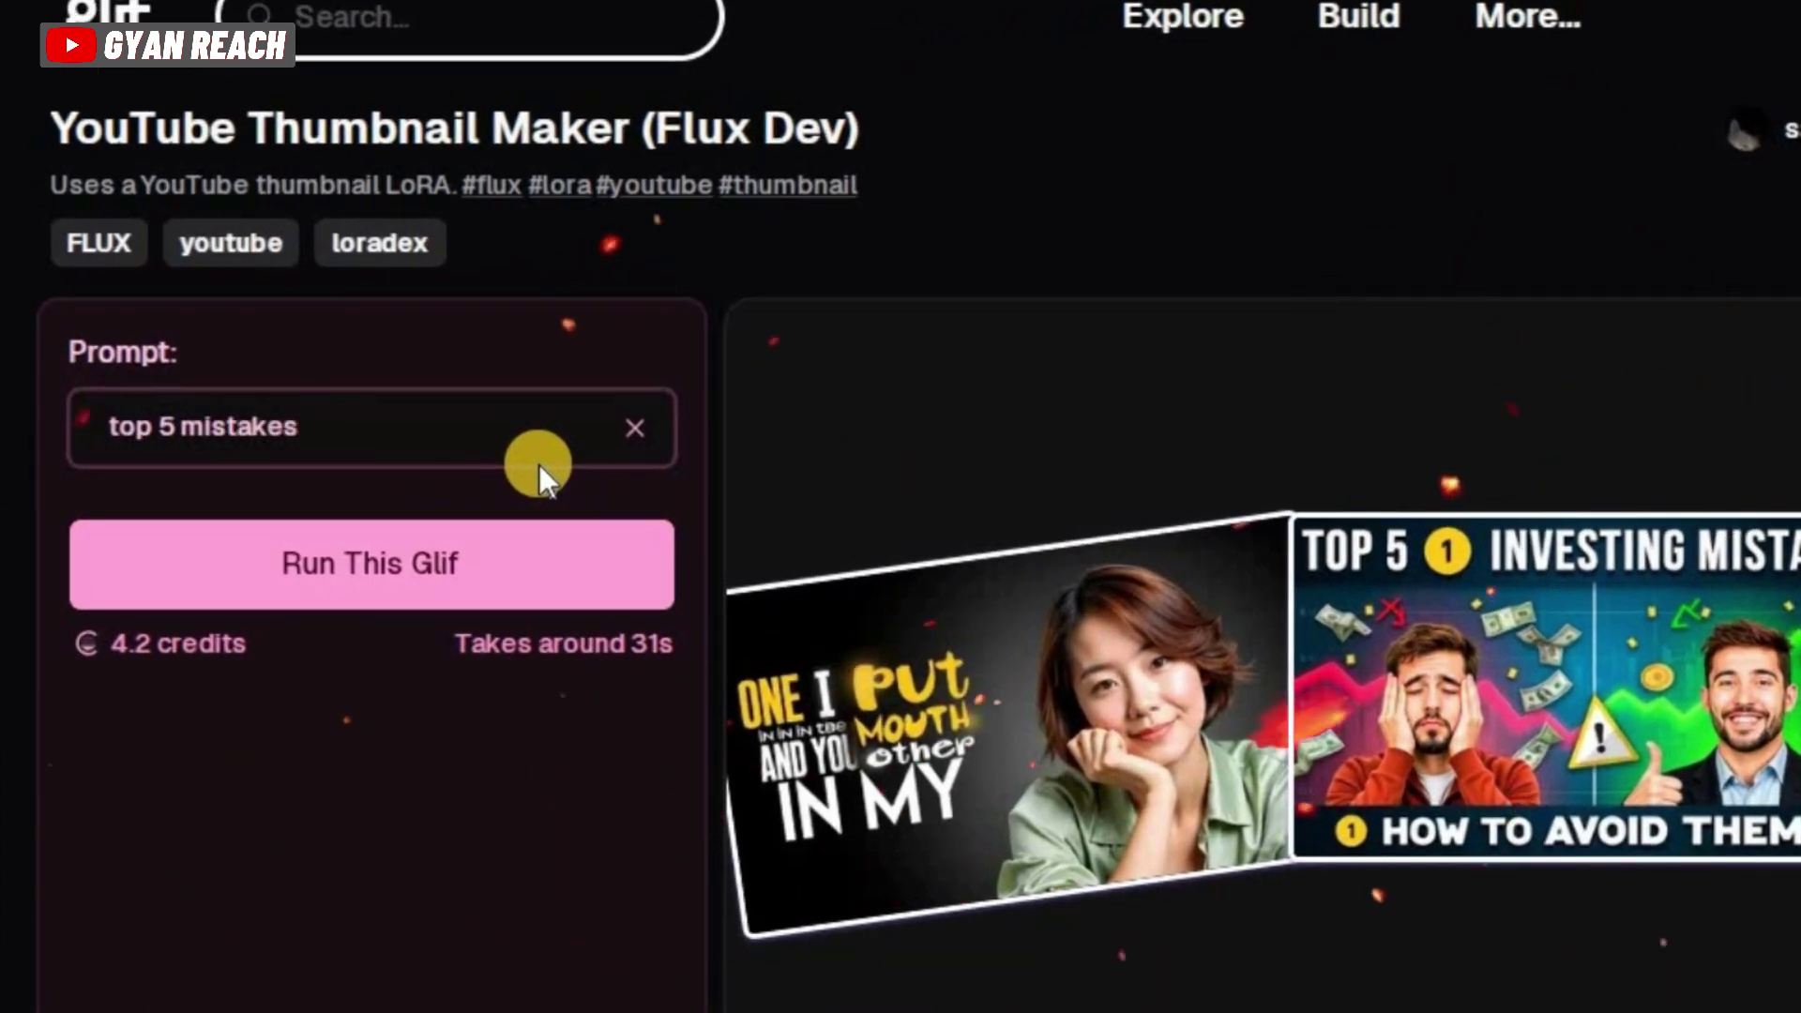
pyautogui.write('b')
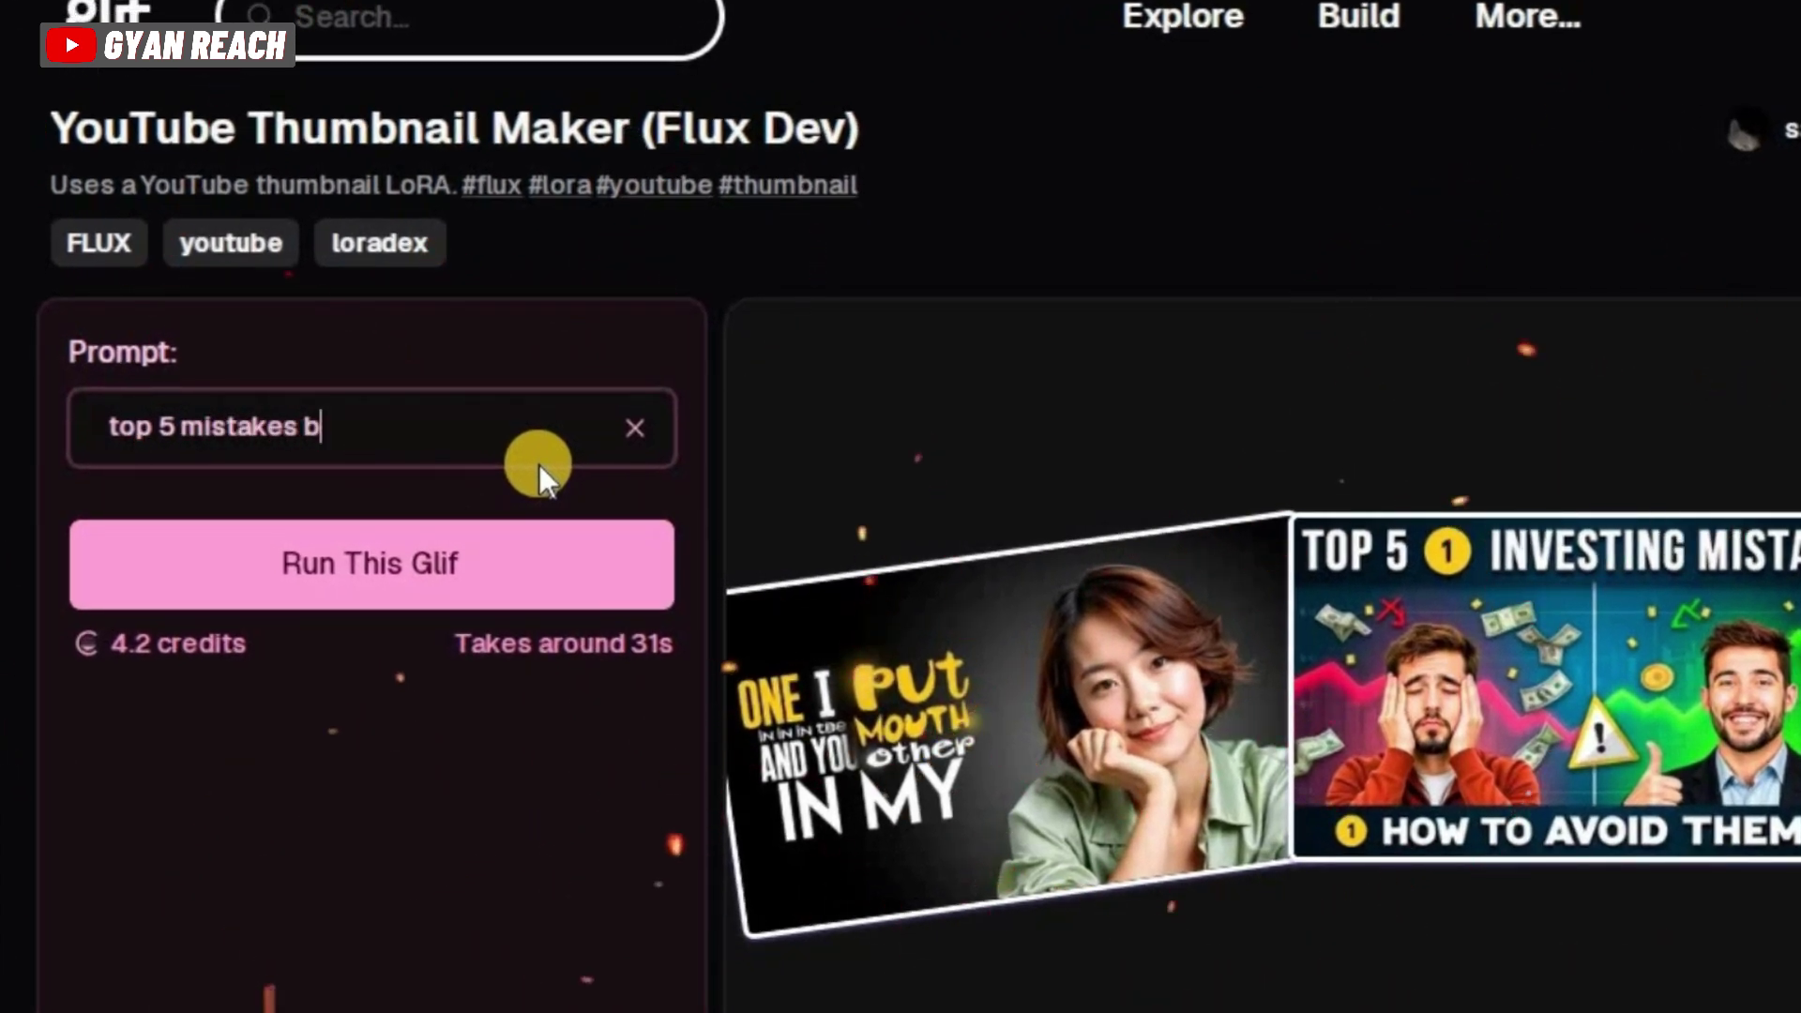
pyautogui.write('eginners make in investing- and how to avoid them')
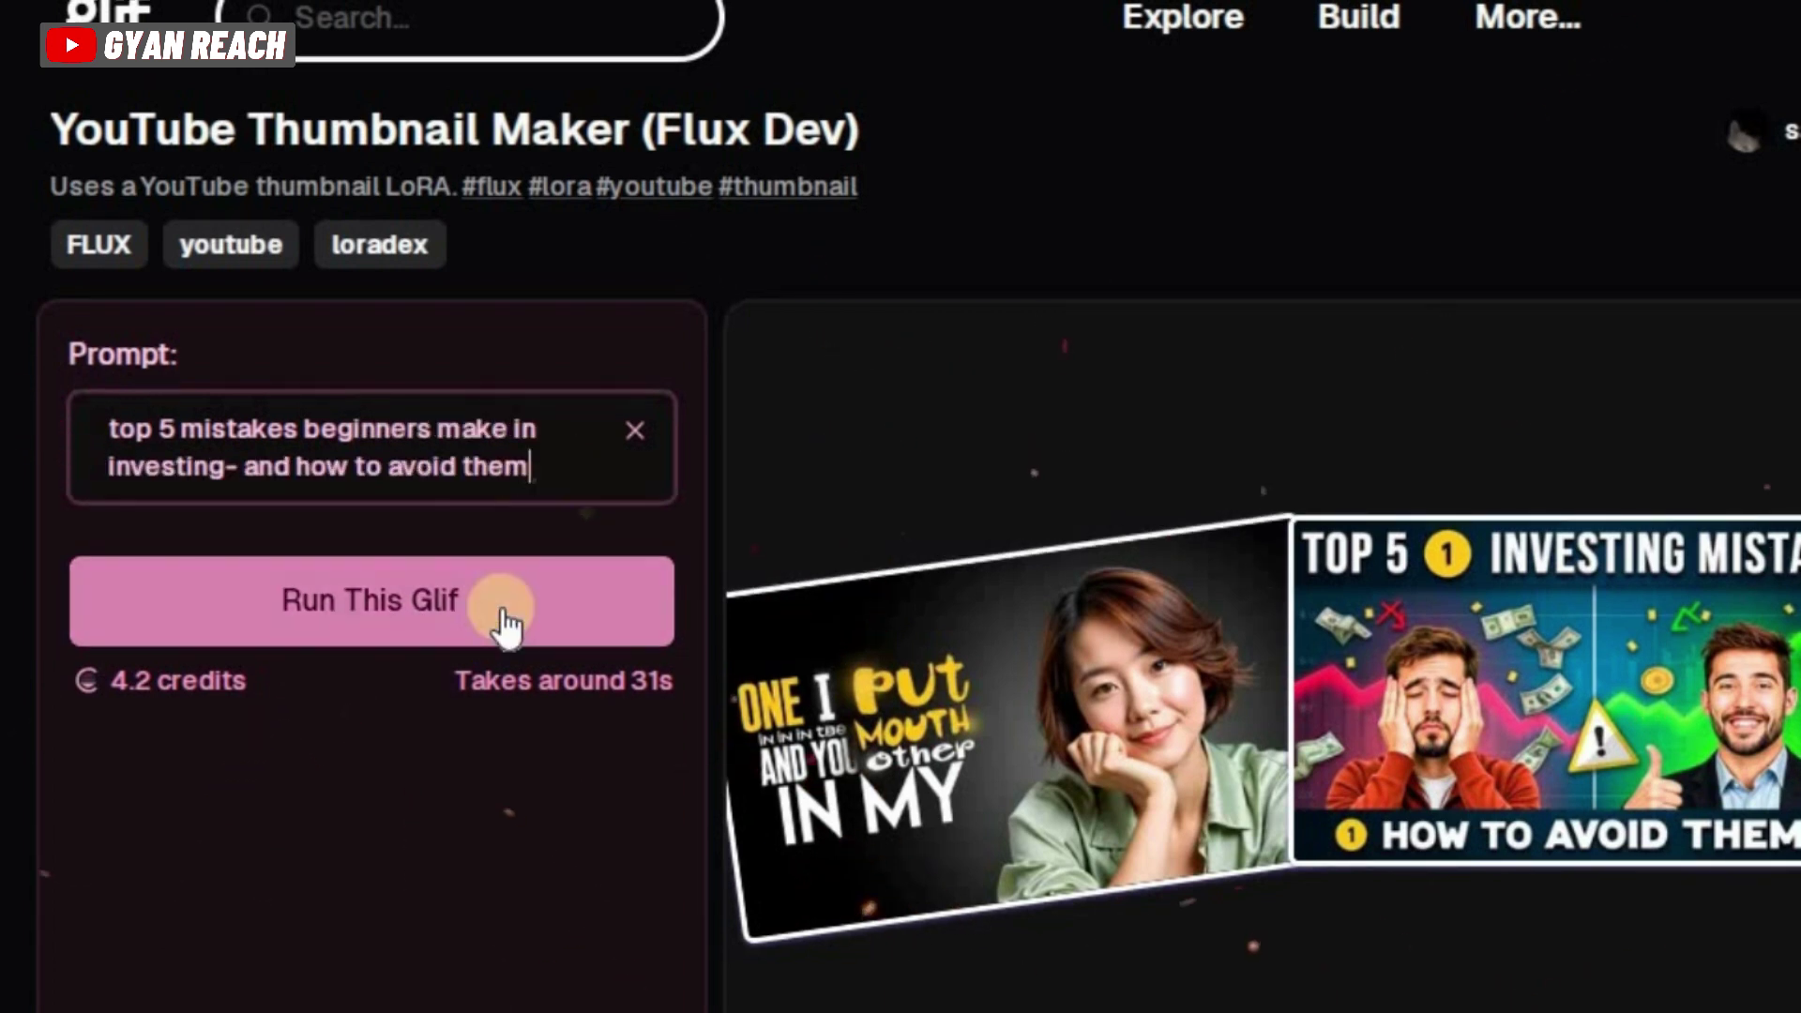
pyautogui.click(514, 605)
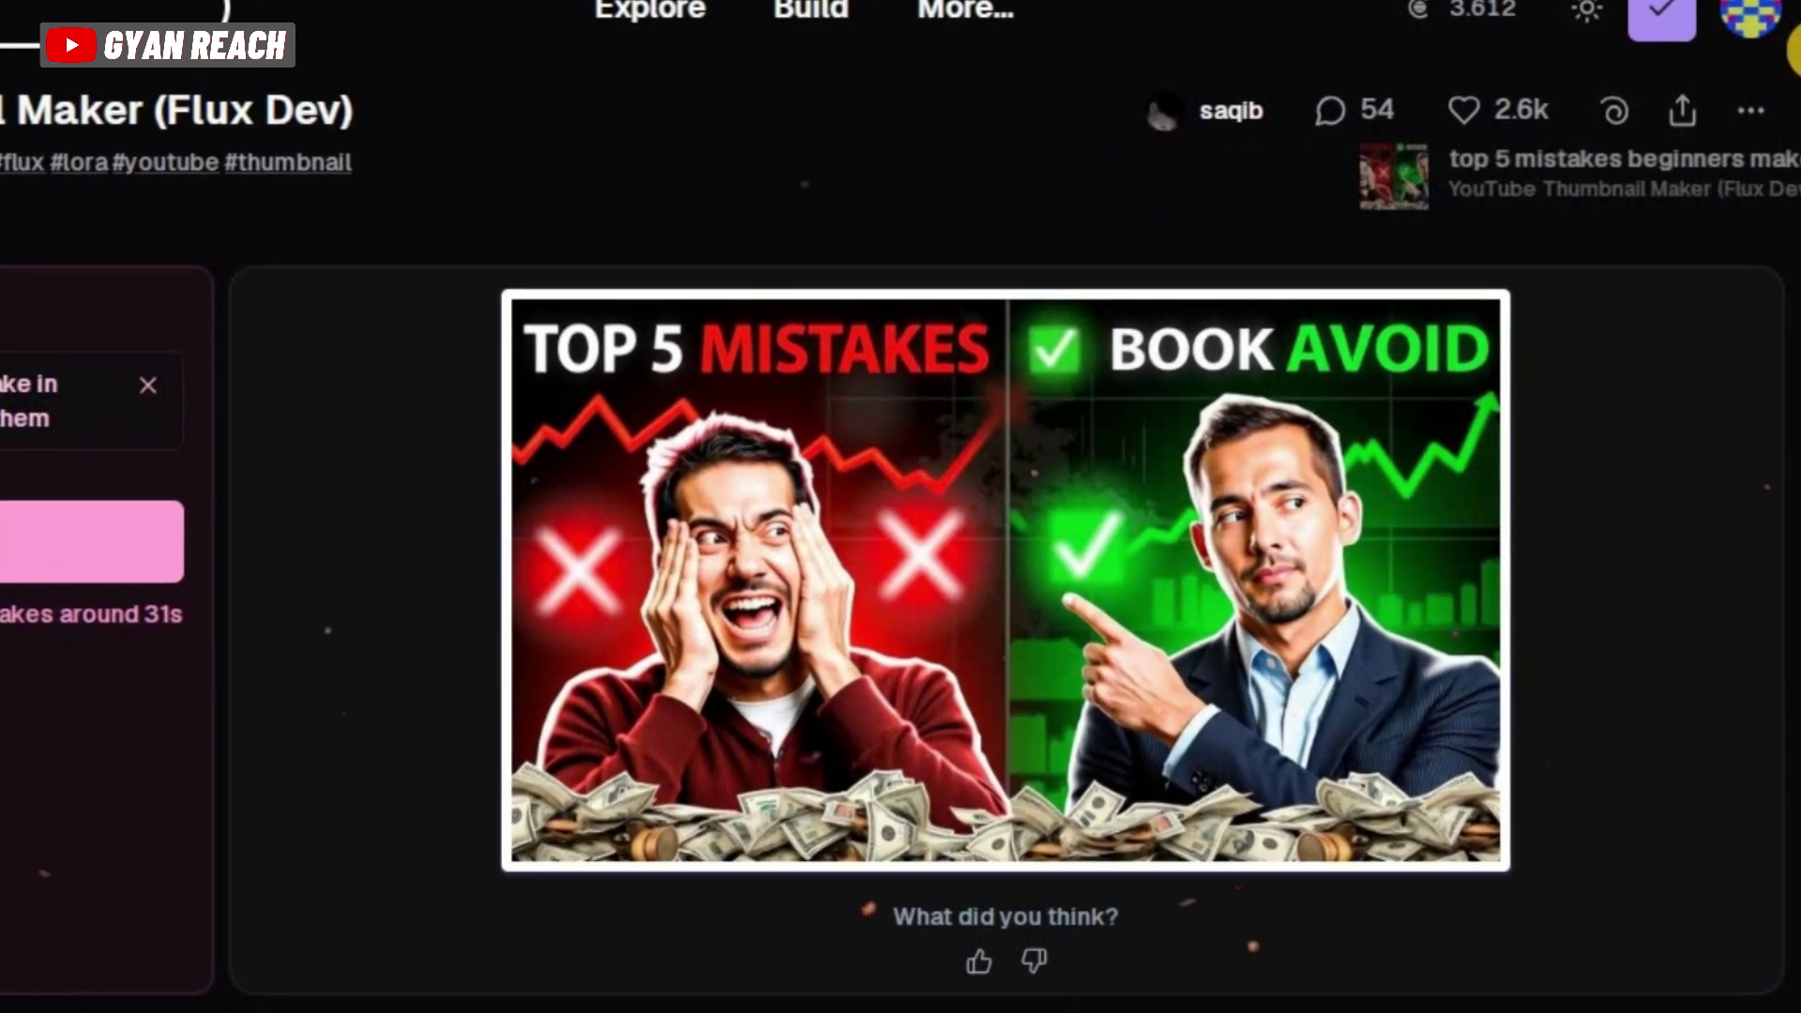
pyautogui.moveTo(1116, 526)
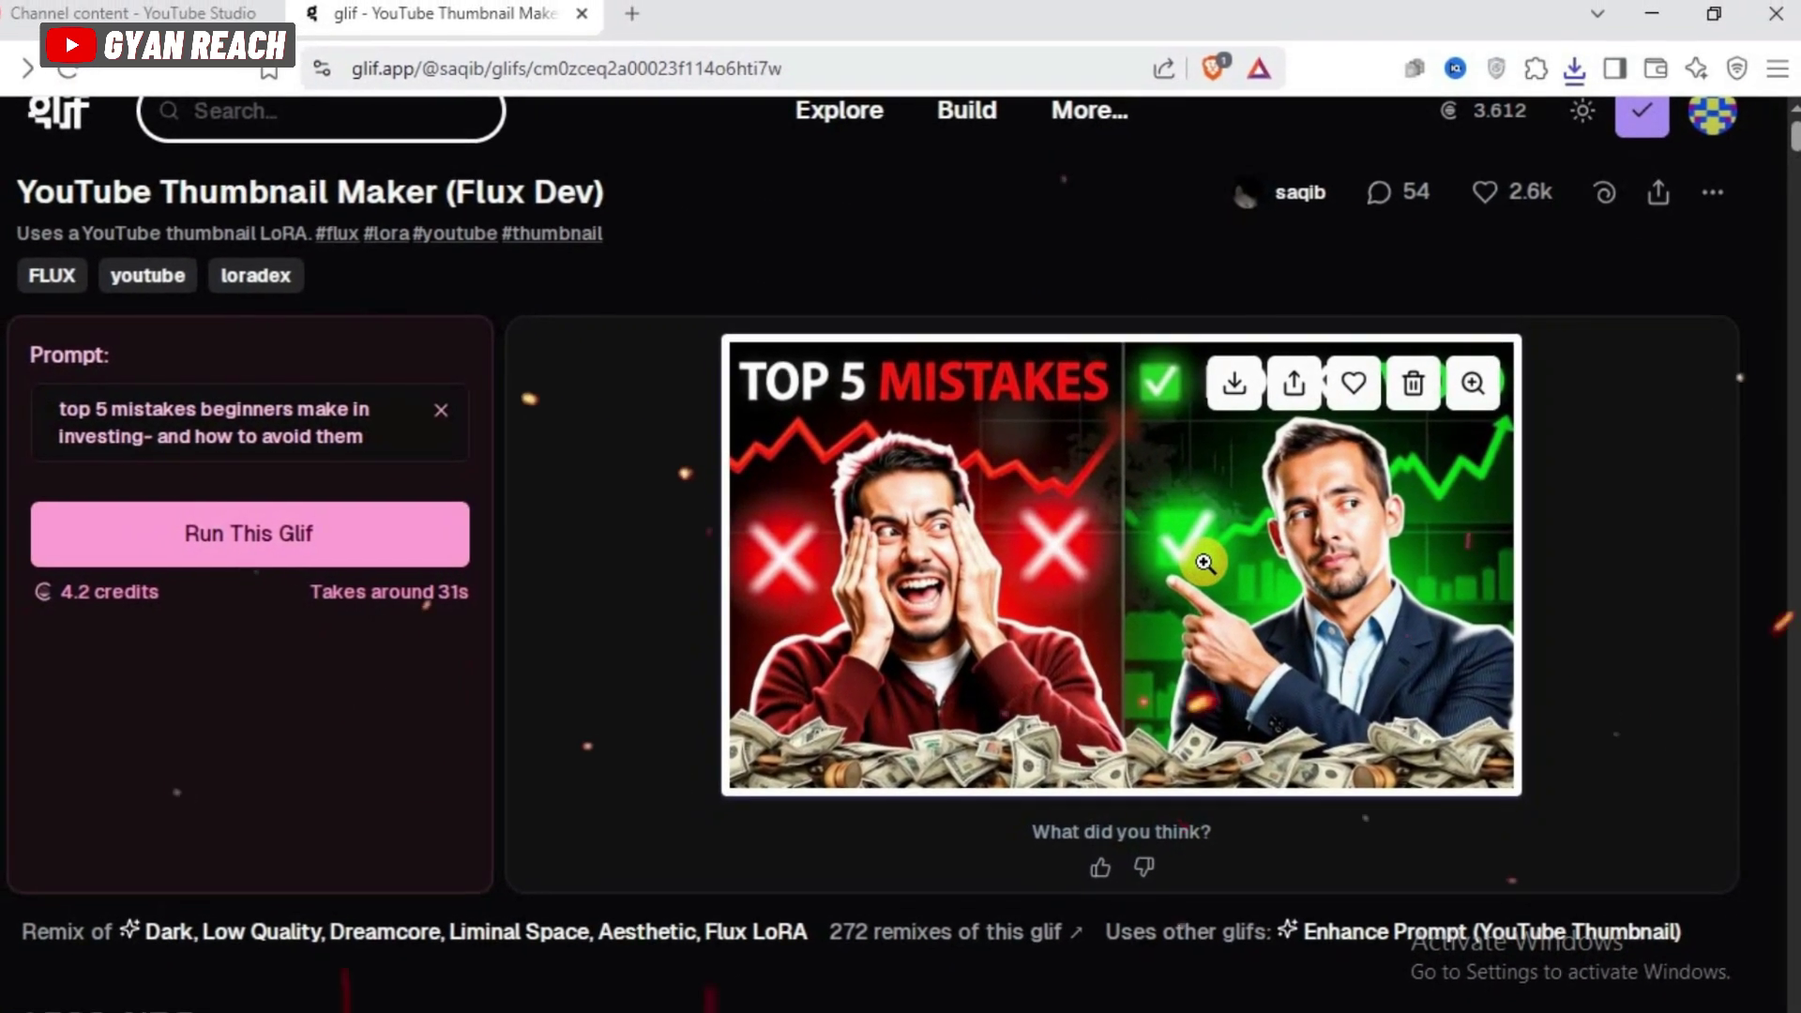
# Enlarge the generated "Top 5 Mistakes" thumbnail, download it, and close the Glif page
pyautogui.click(1204, 563)
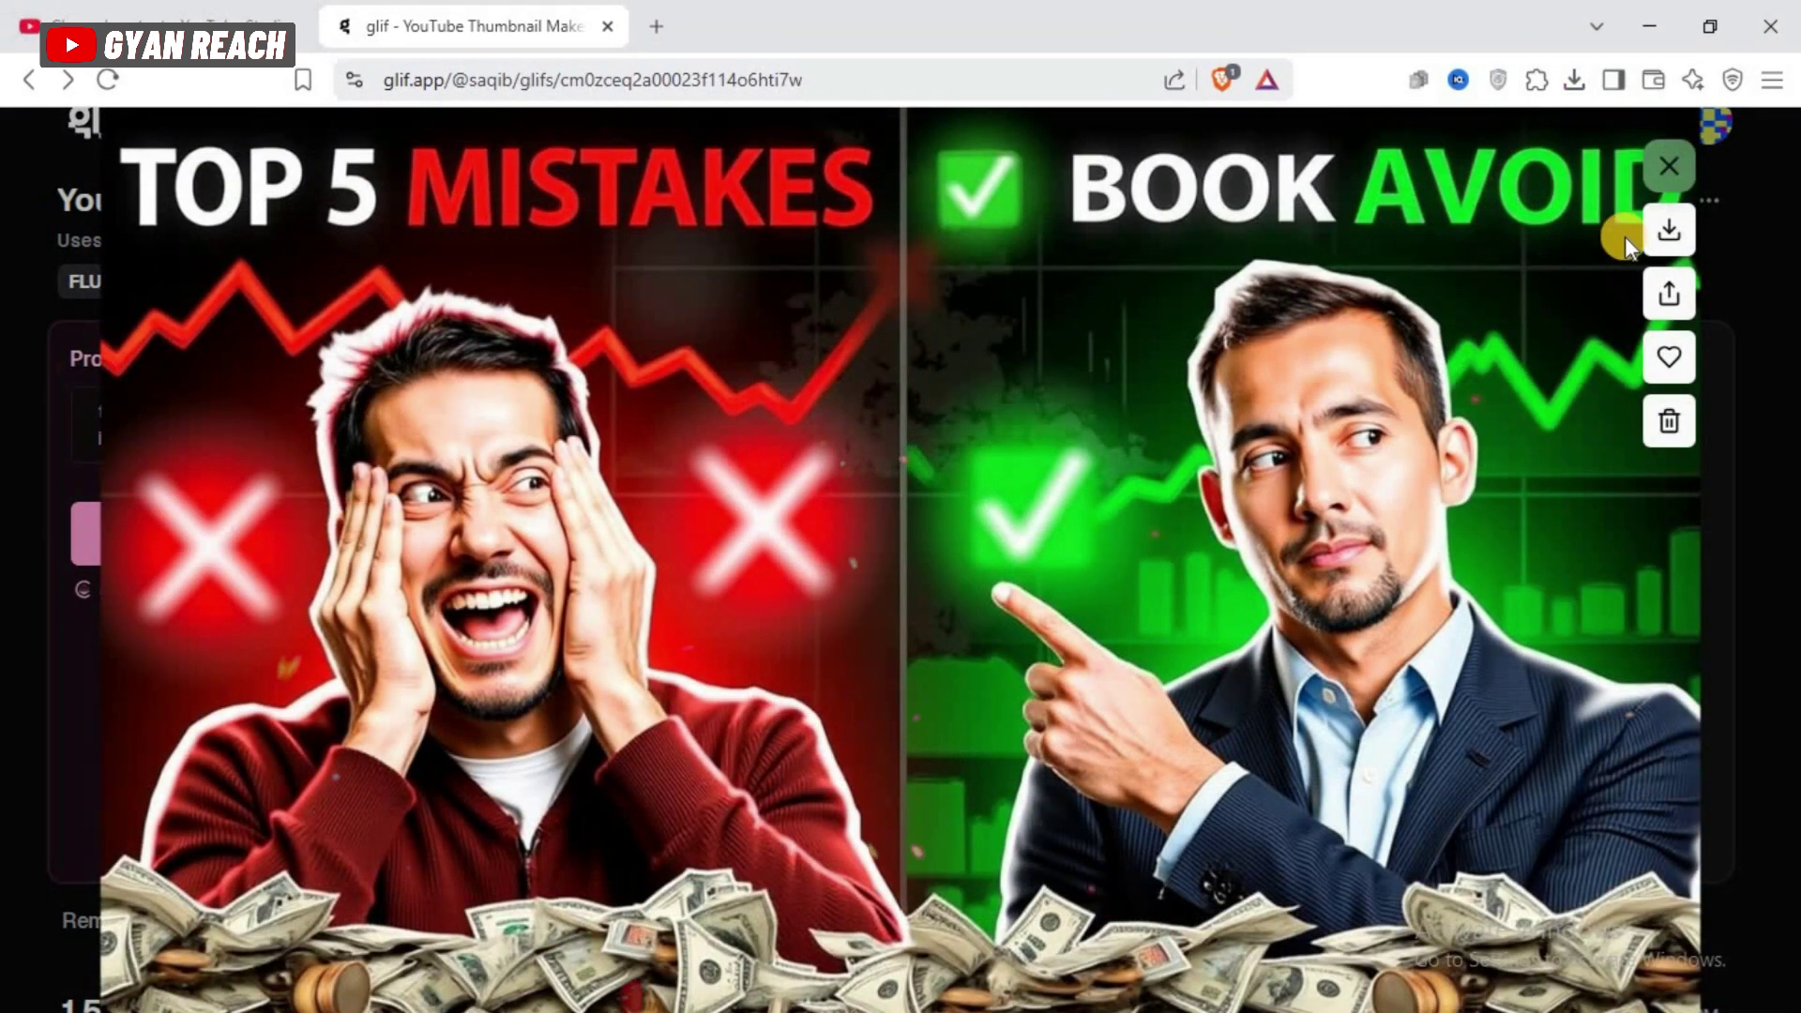
pyautogui.click(1651, 236)
pyautogui.click(1660, 169)
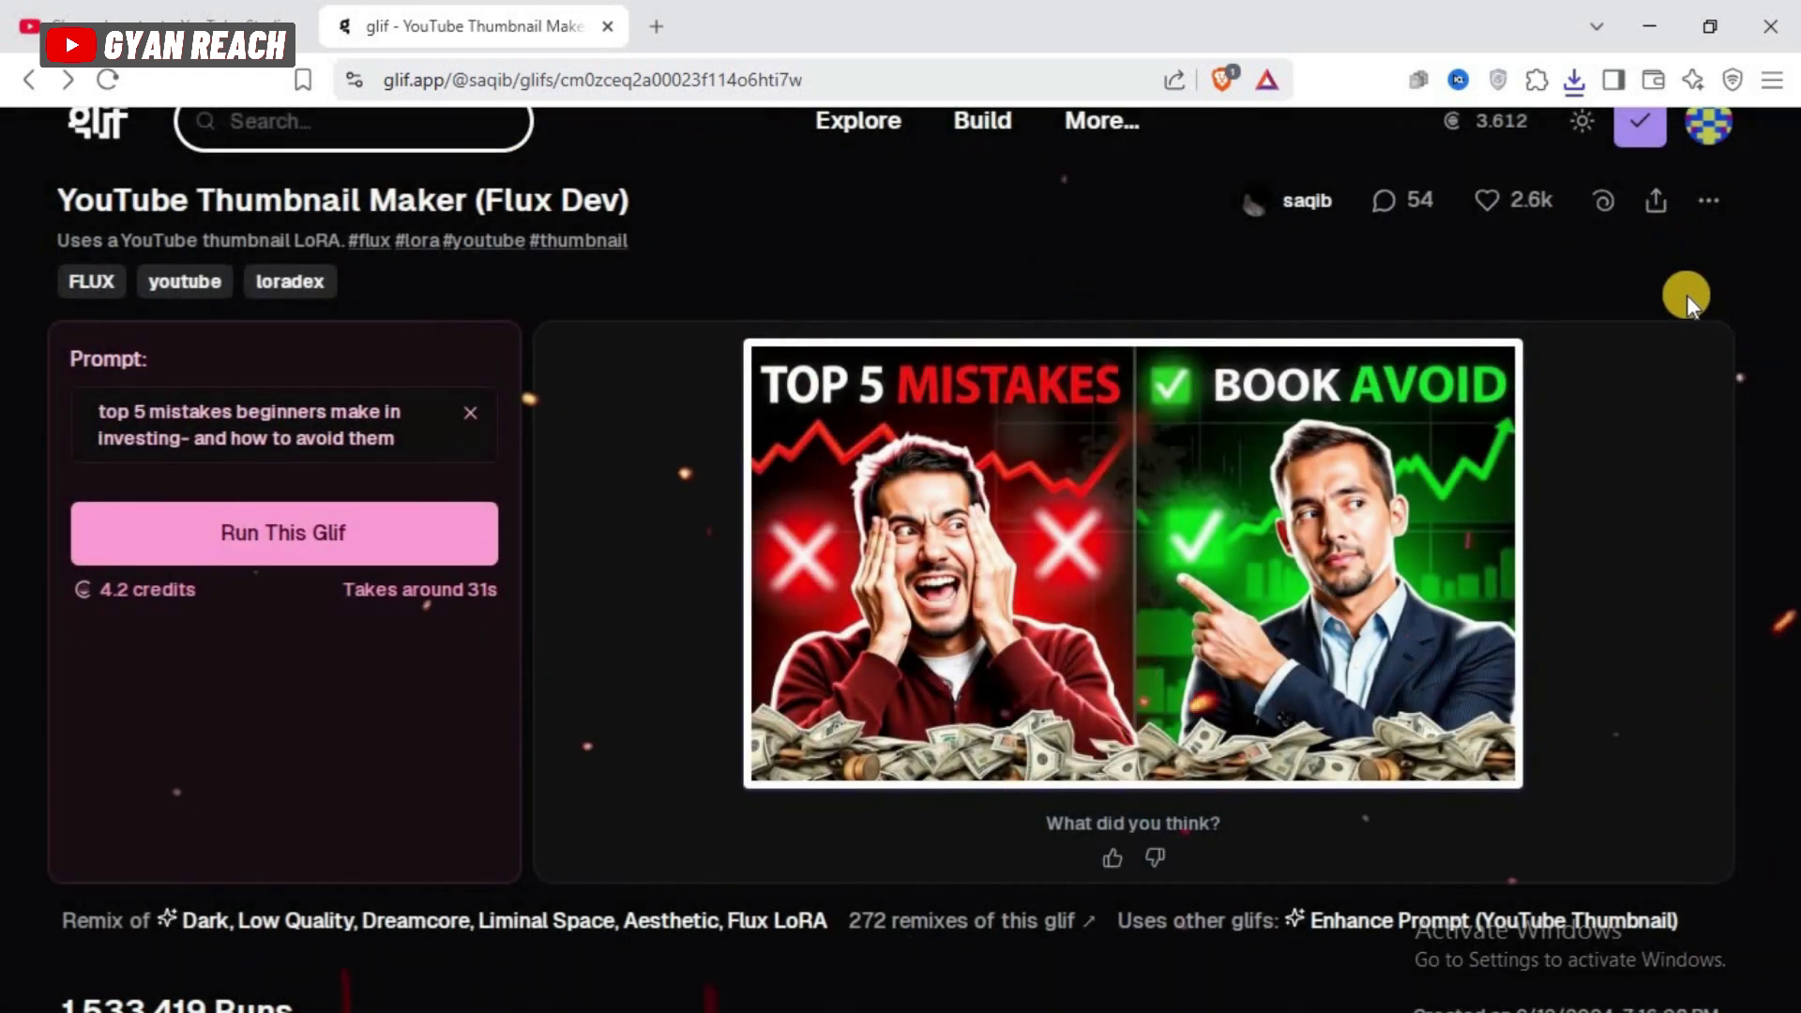
pyautogui.hotkey('ctrl', 'w')
# In YouTube Studio, set the downloaded "Top 5 Mistakes" image as the thumbnail of "my video"
pyautogui.moveTo(809, 561); pyautogui.dragTo(808, 561)
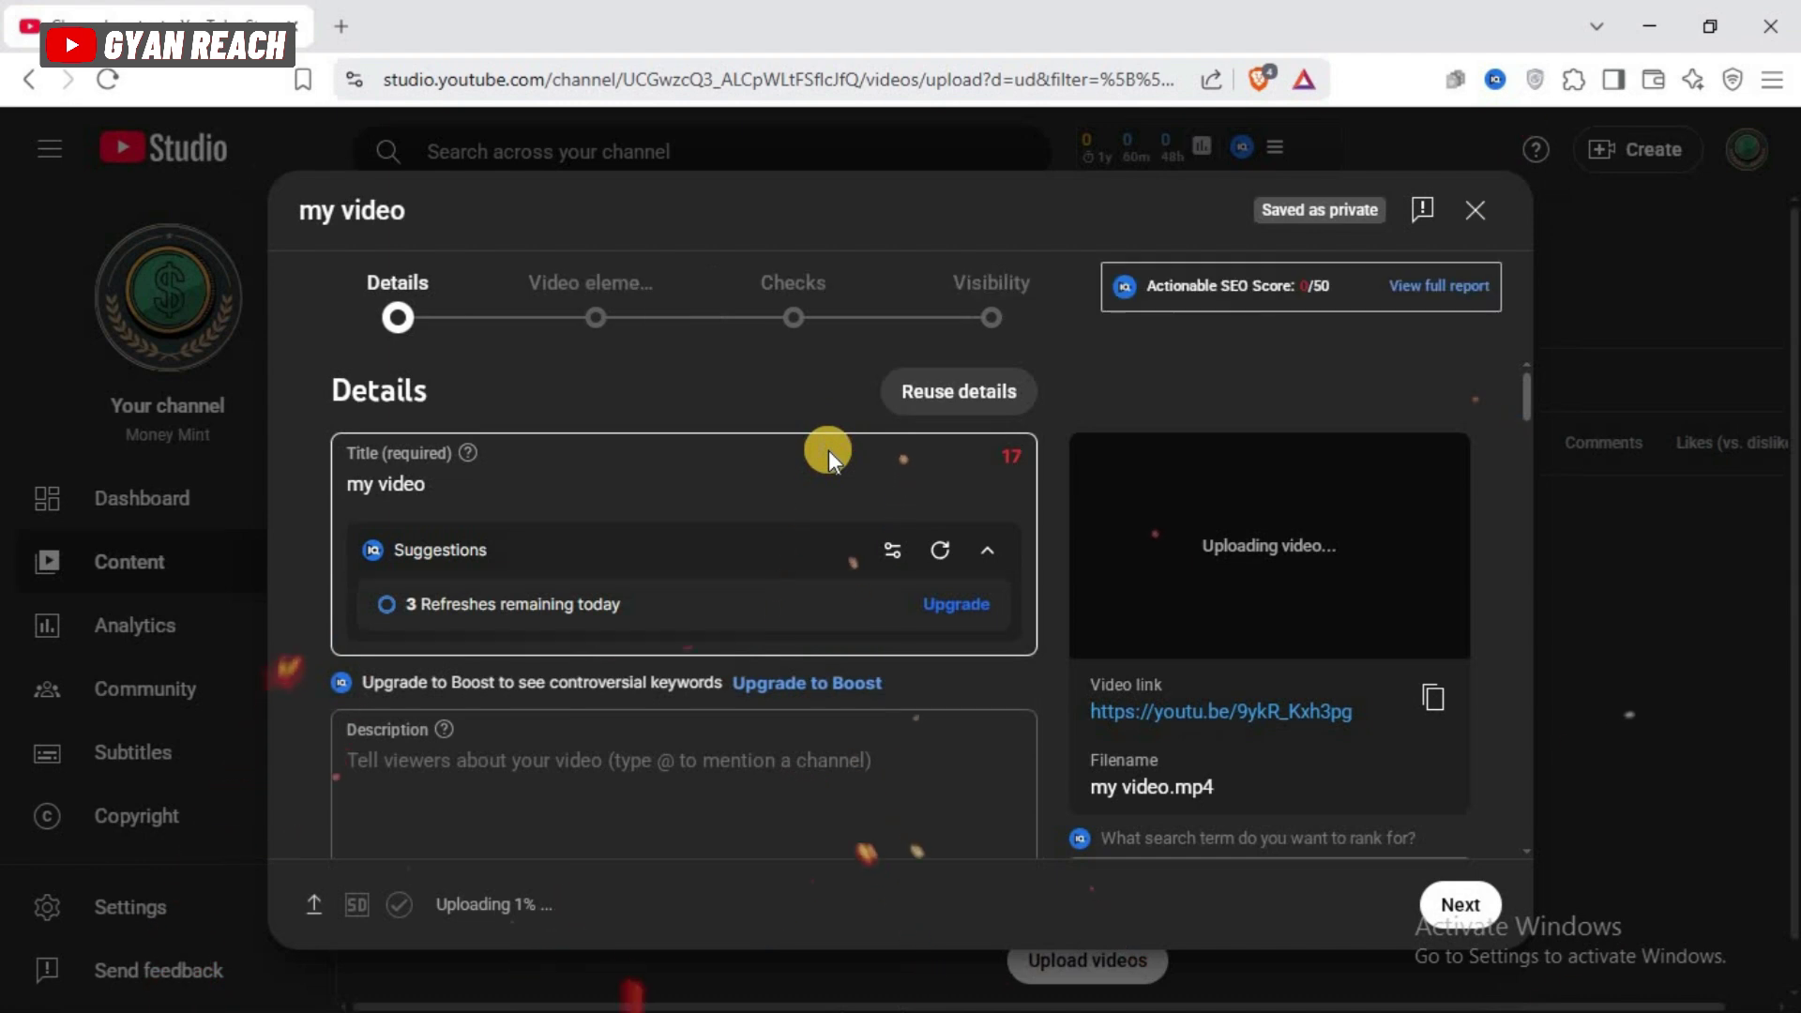
pyautogui.scroll(-5, 899, 477)
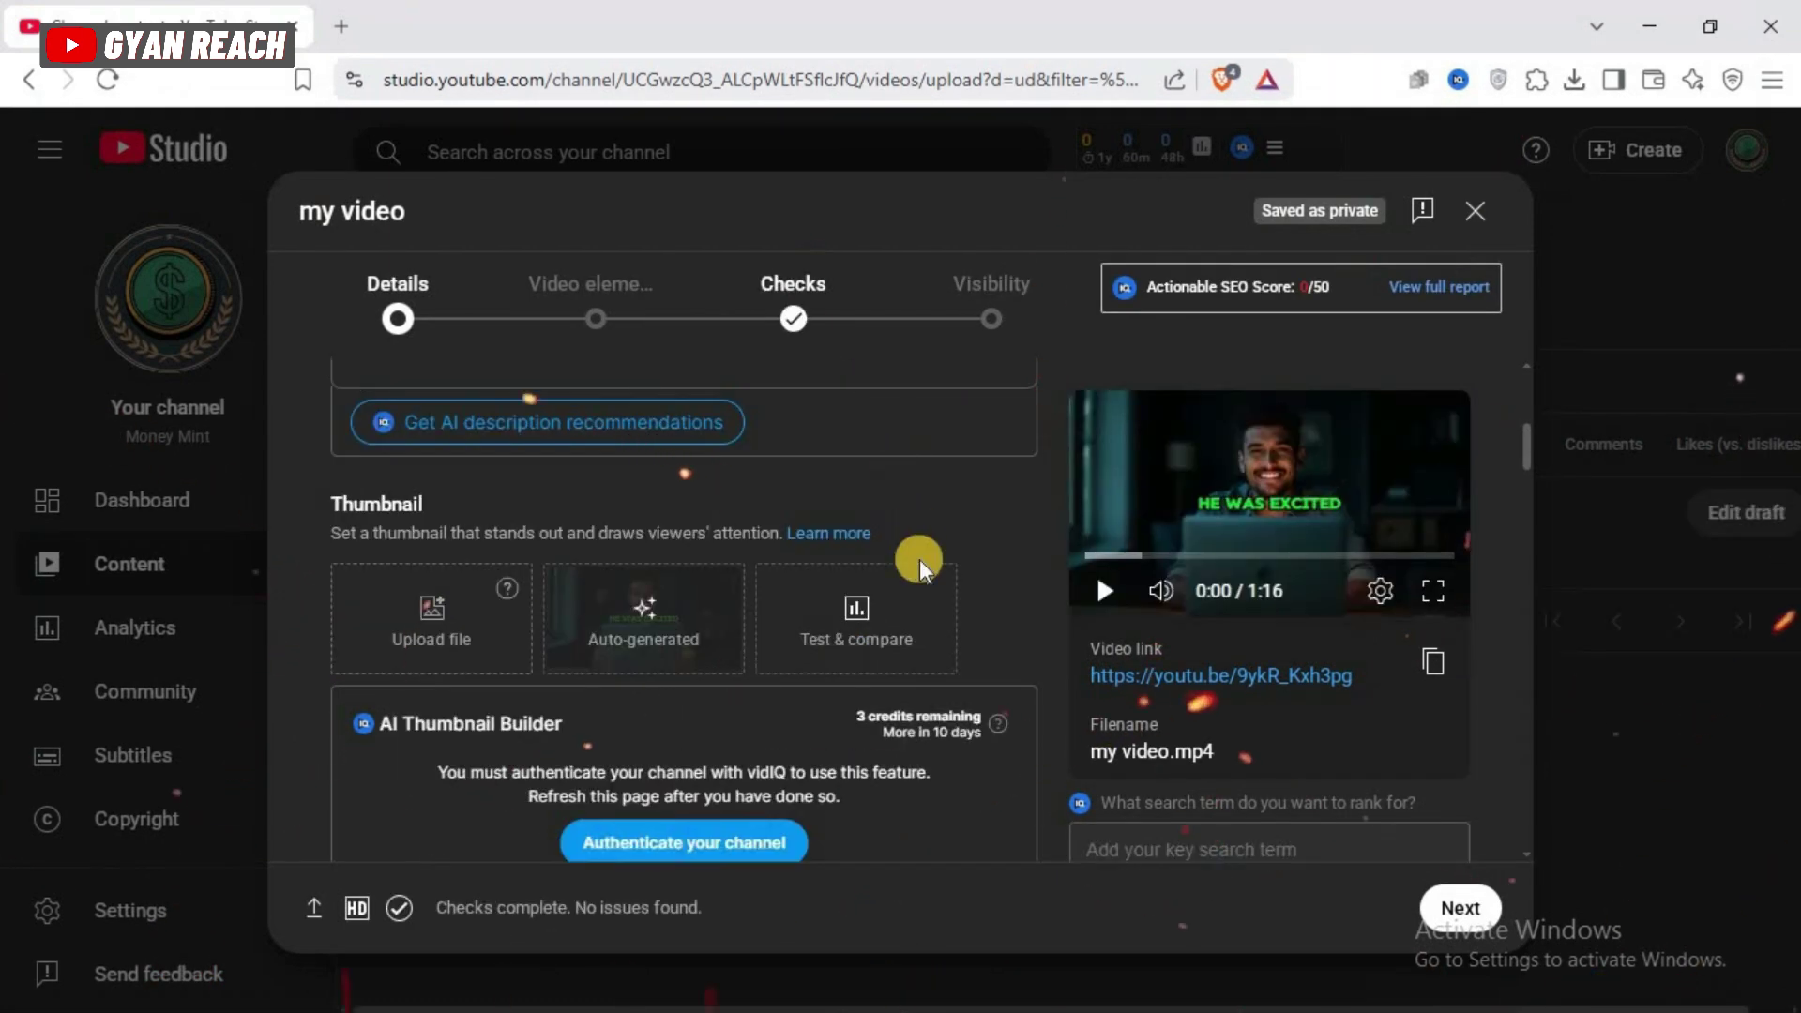
pyautogui.moveTo(920, 559); pyautogui.dragTo(920, 559)
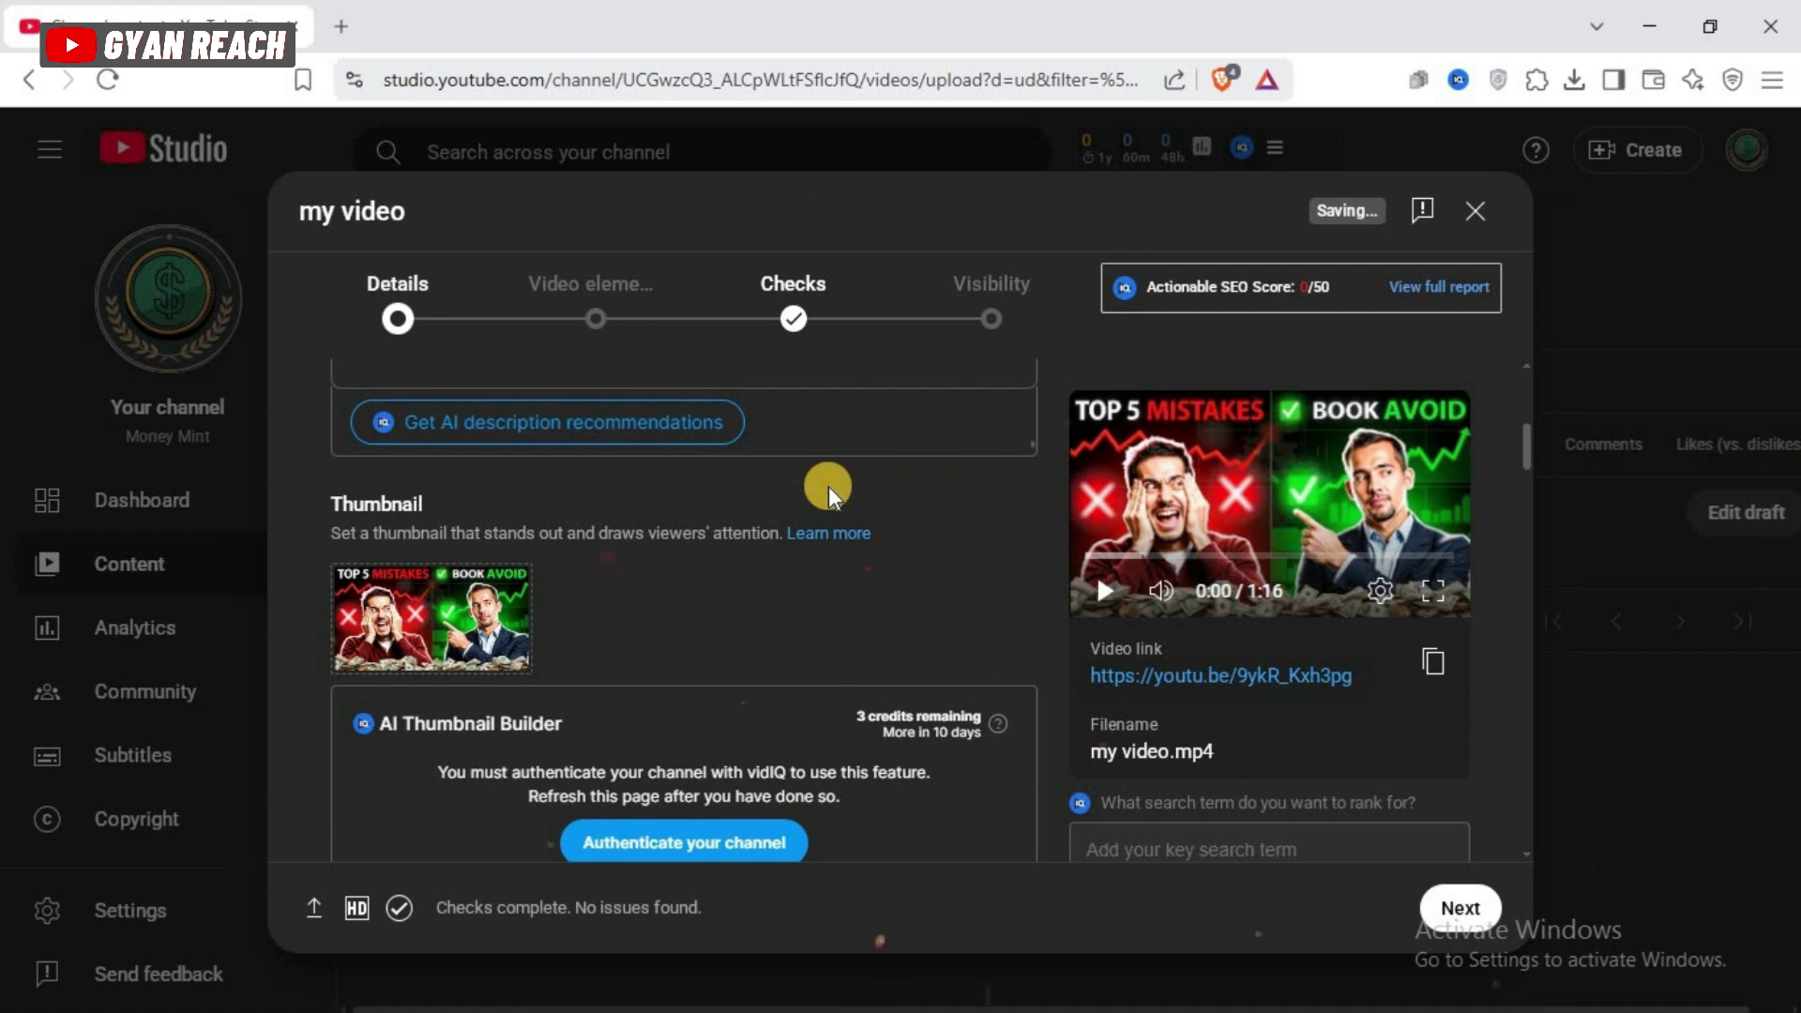
pyautogui.scroll(1, 831, 497)
pyautogui.scroll(5, 833, 499)
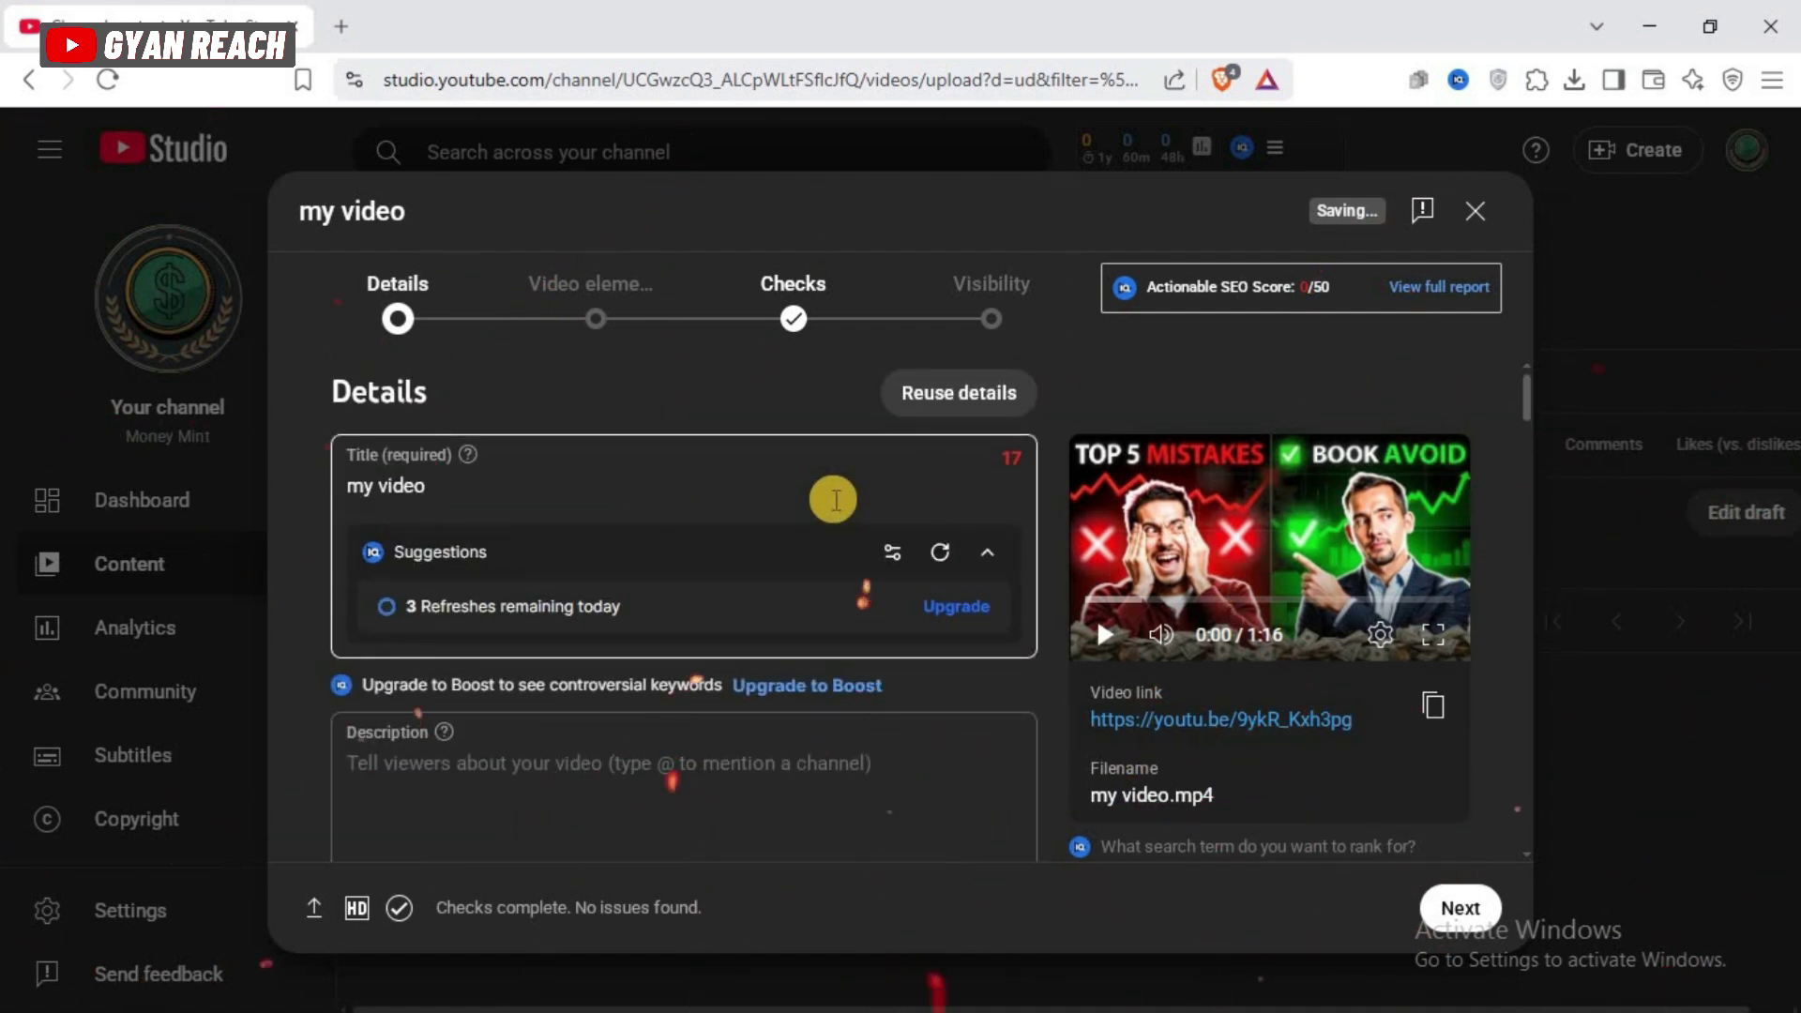
pyautogui.scroll(-2, 833, 499)
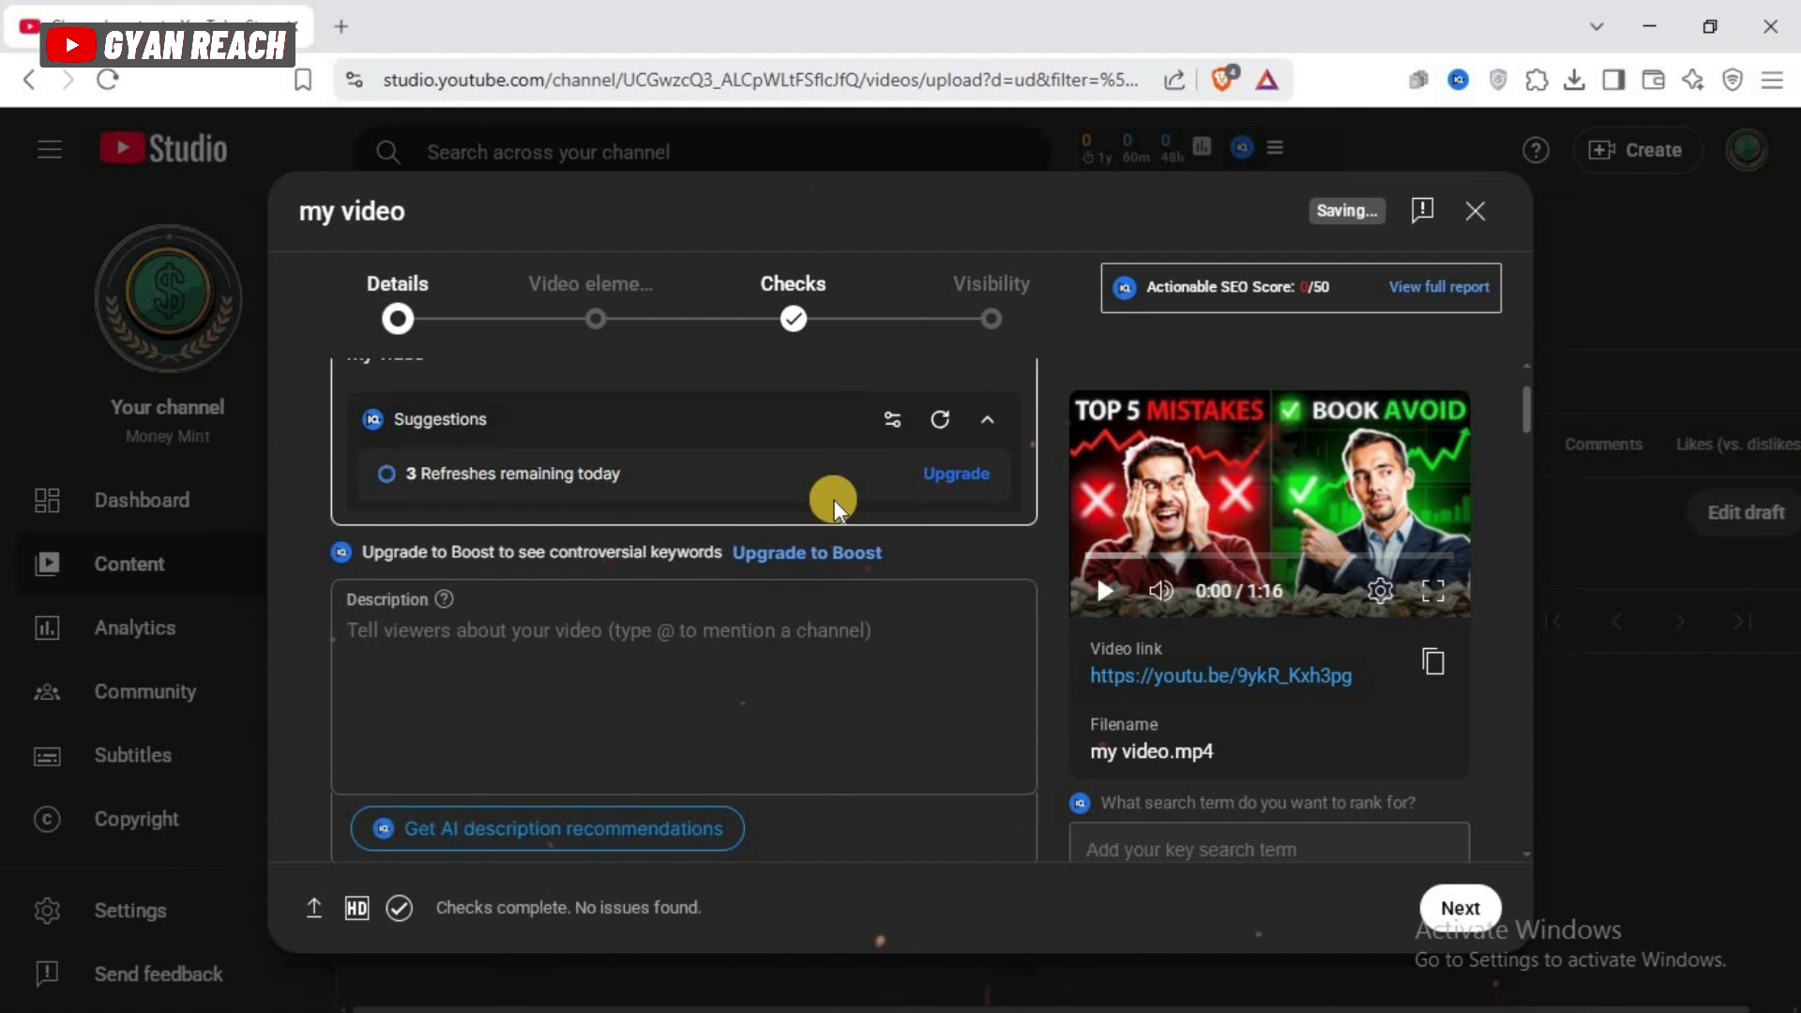
pyautogui.scroll(2, 833, 499)
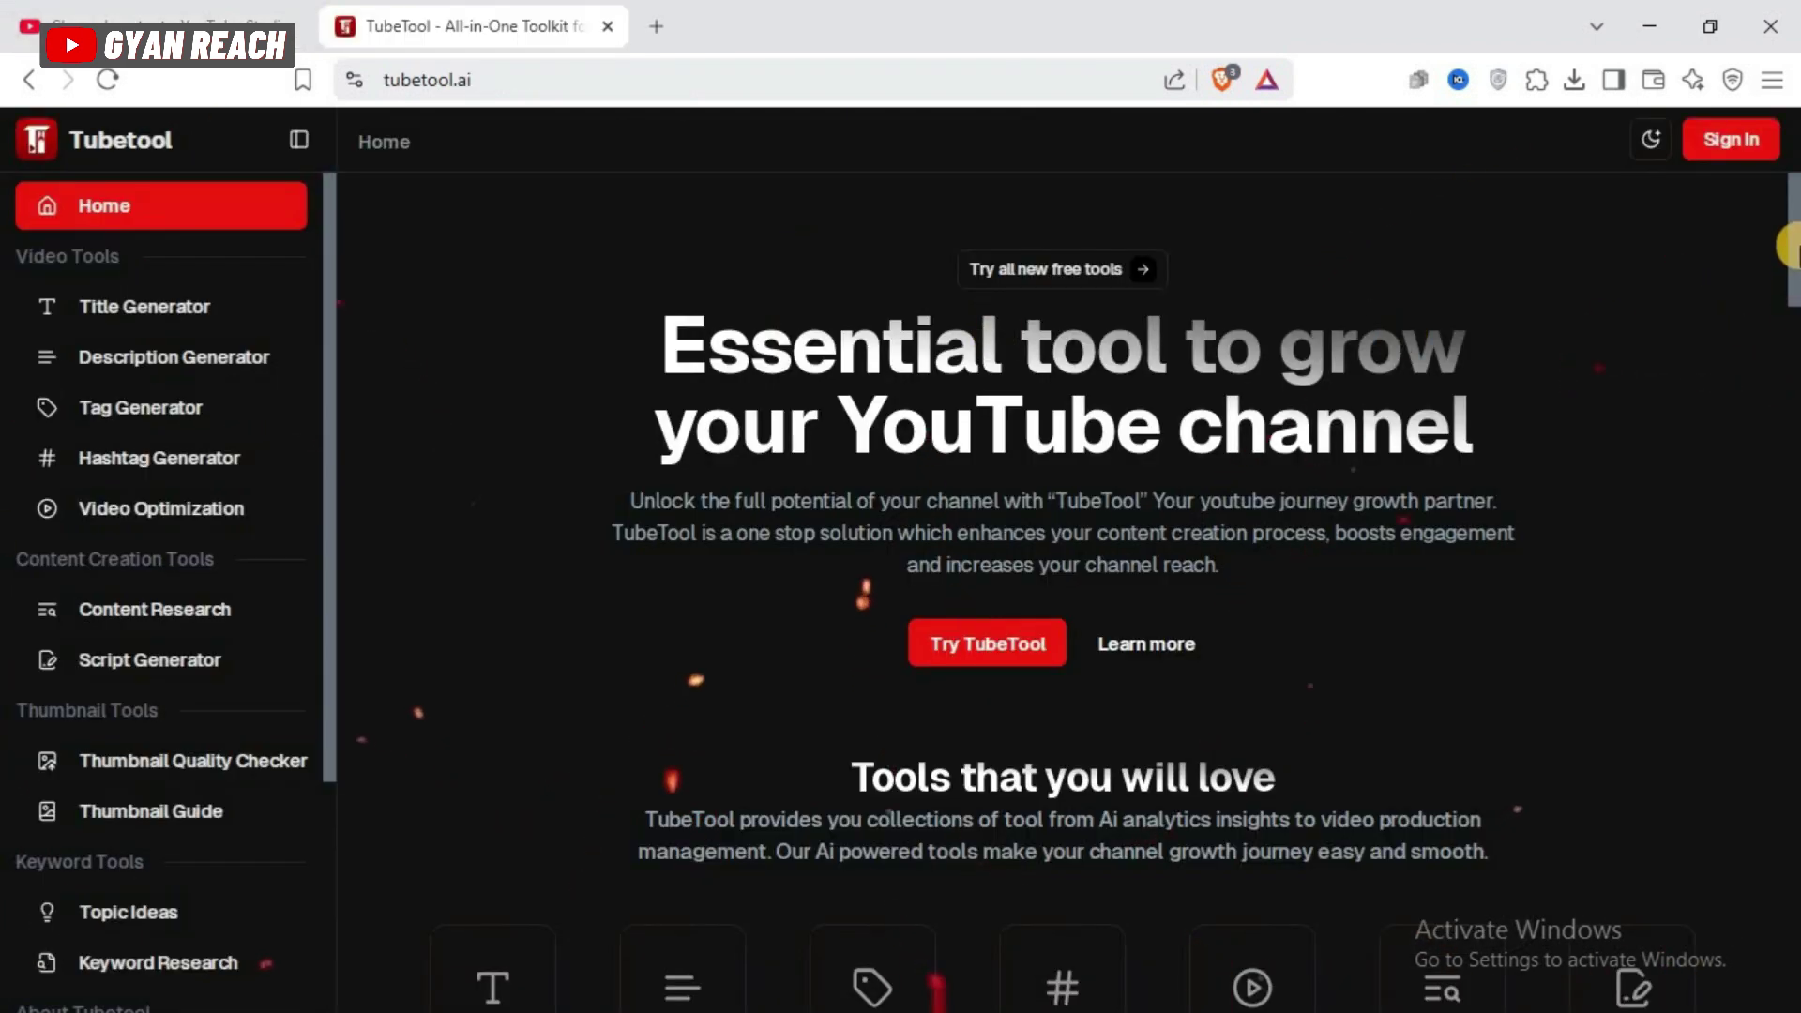
# On tubetool.ai, open the Description Generator and enter the keywords "Top 5 mistakes beginners make in investing- and how to avoid them"
pyautogui.scroll(-6, 1791, 319)
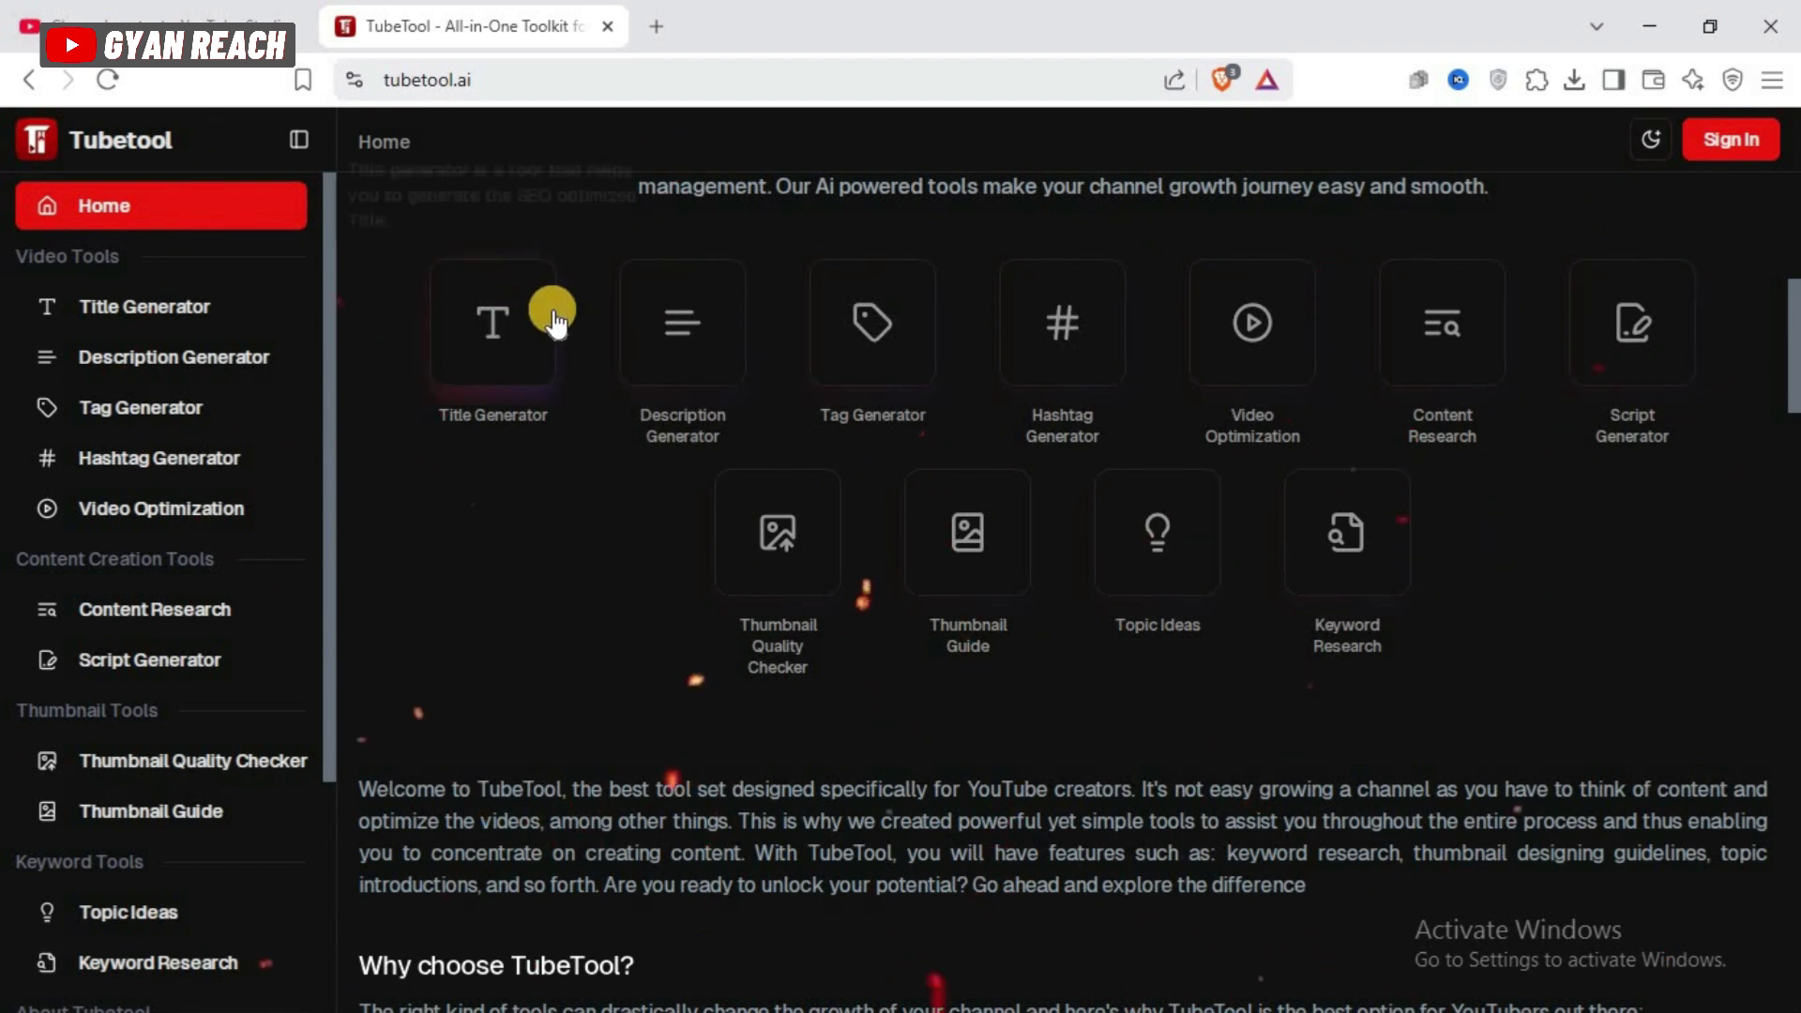
pyautogui.click(702, 333)
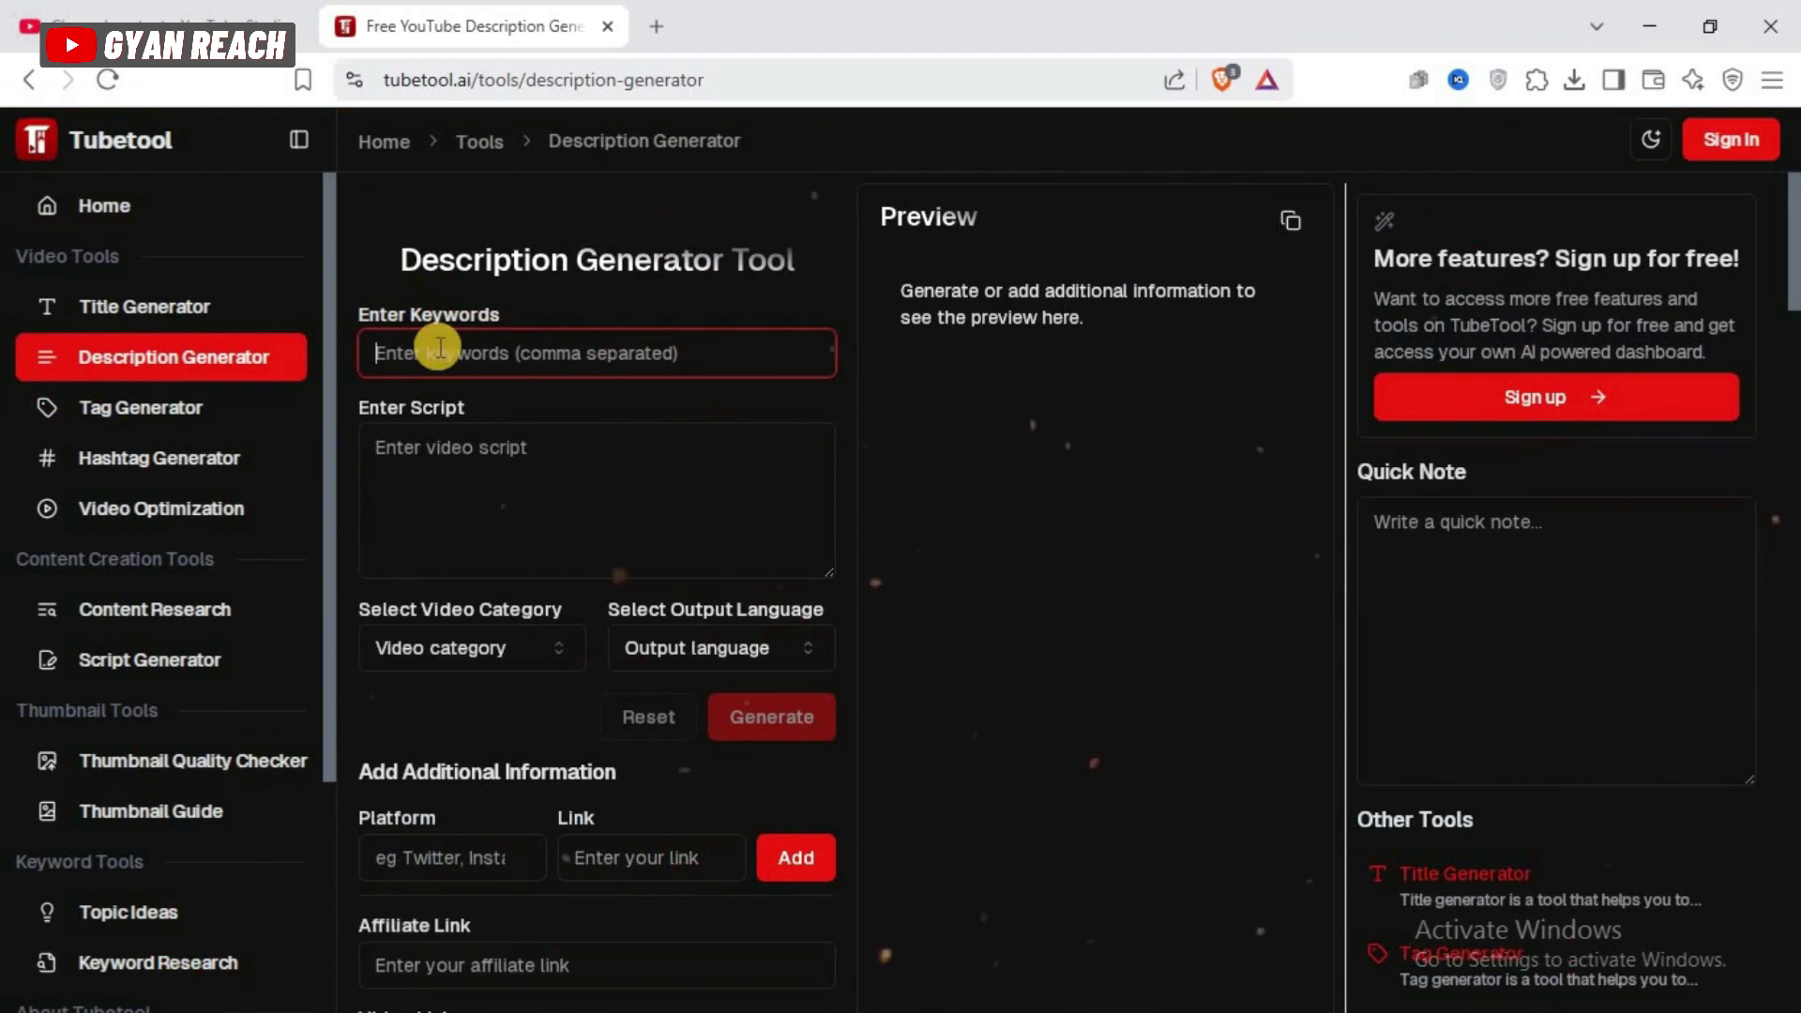
pyautogui.hotkey('ctrl', 'v')
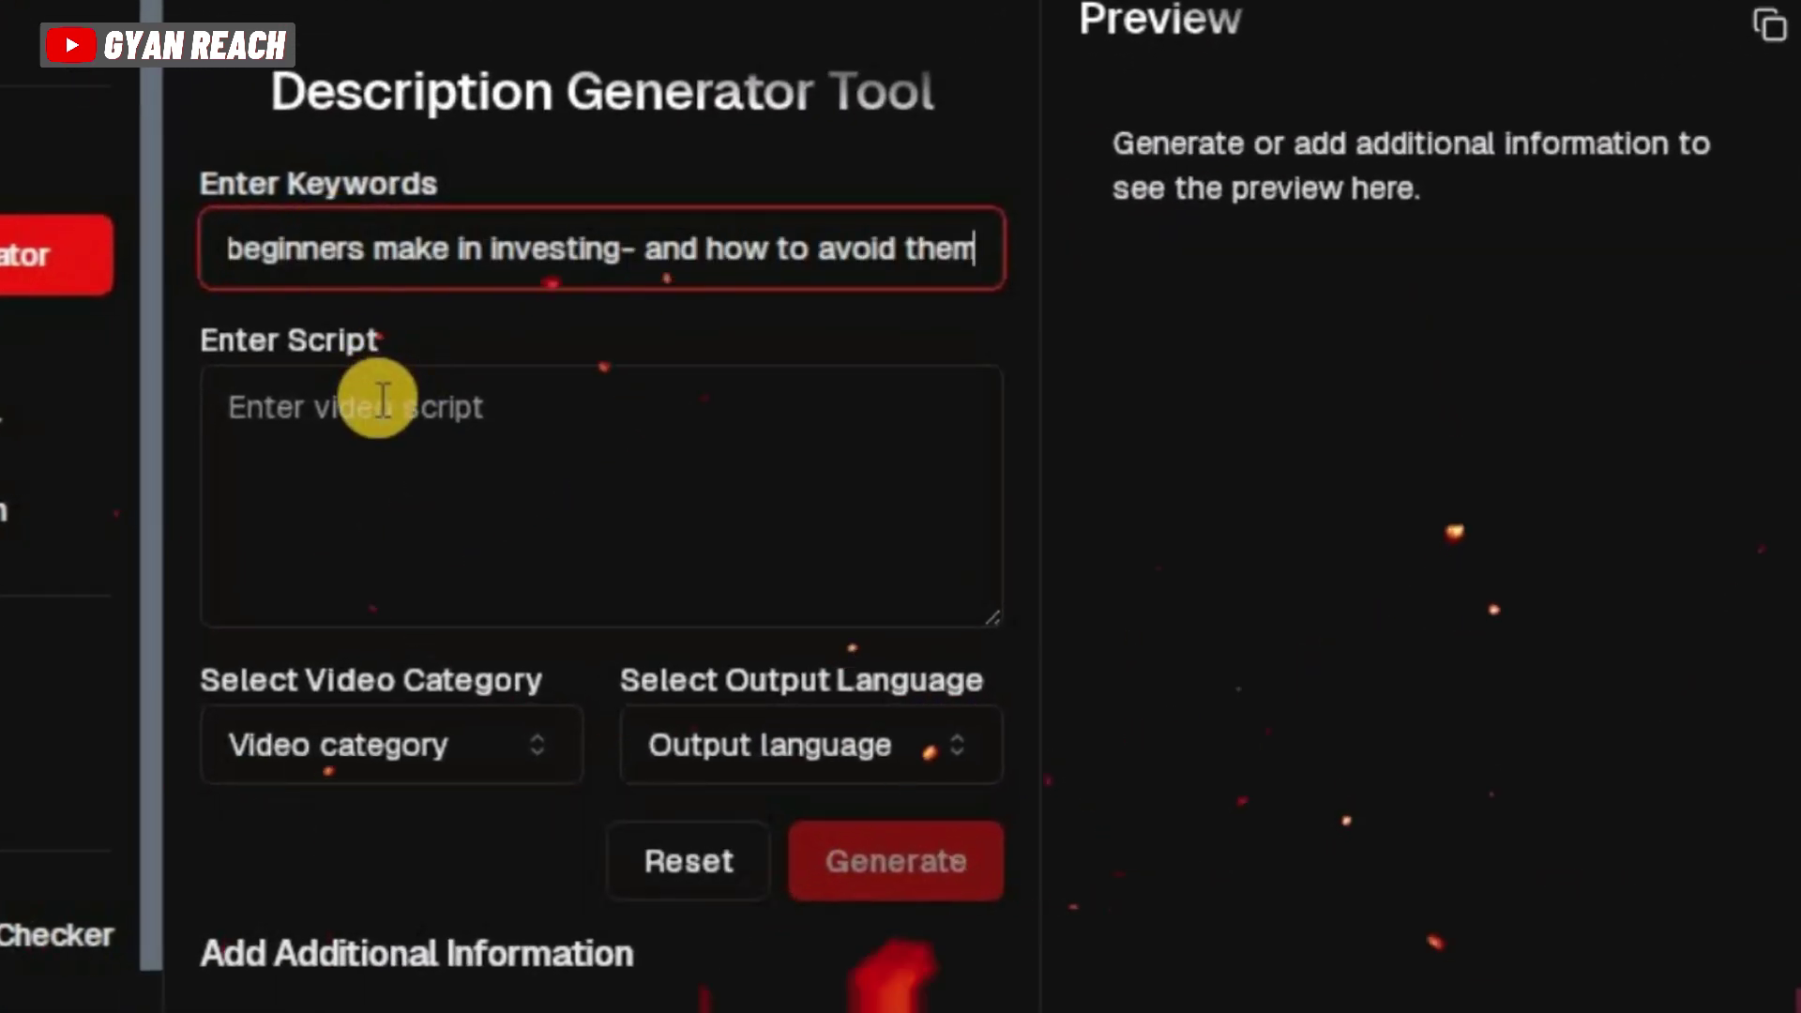
# Generate an English description in the Education category from the script "In this we talking about 5 financial mistakes and how to avoid them"
pyautogui.click(527, 405)
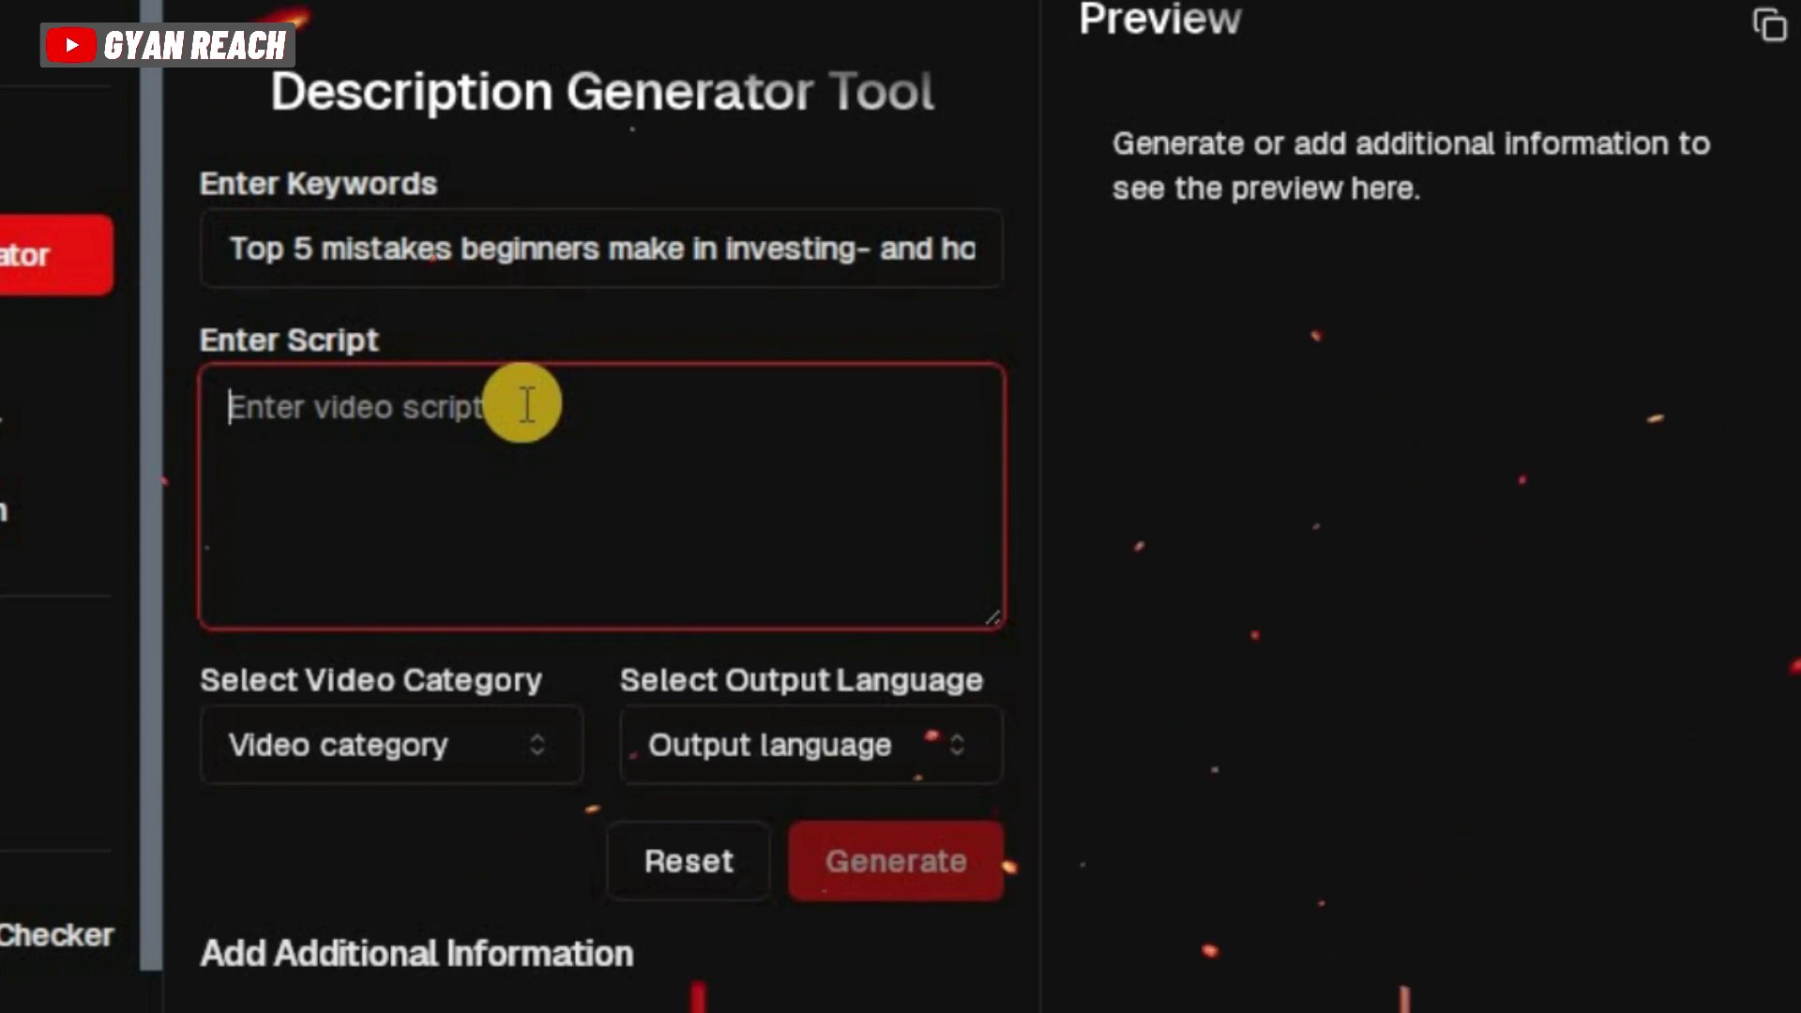
pyautogui.write('In this we')
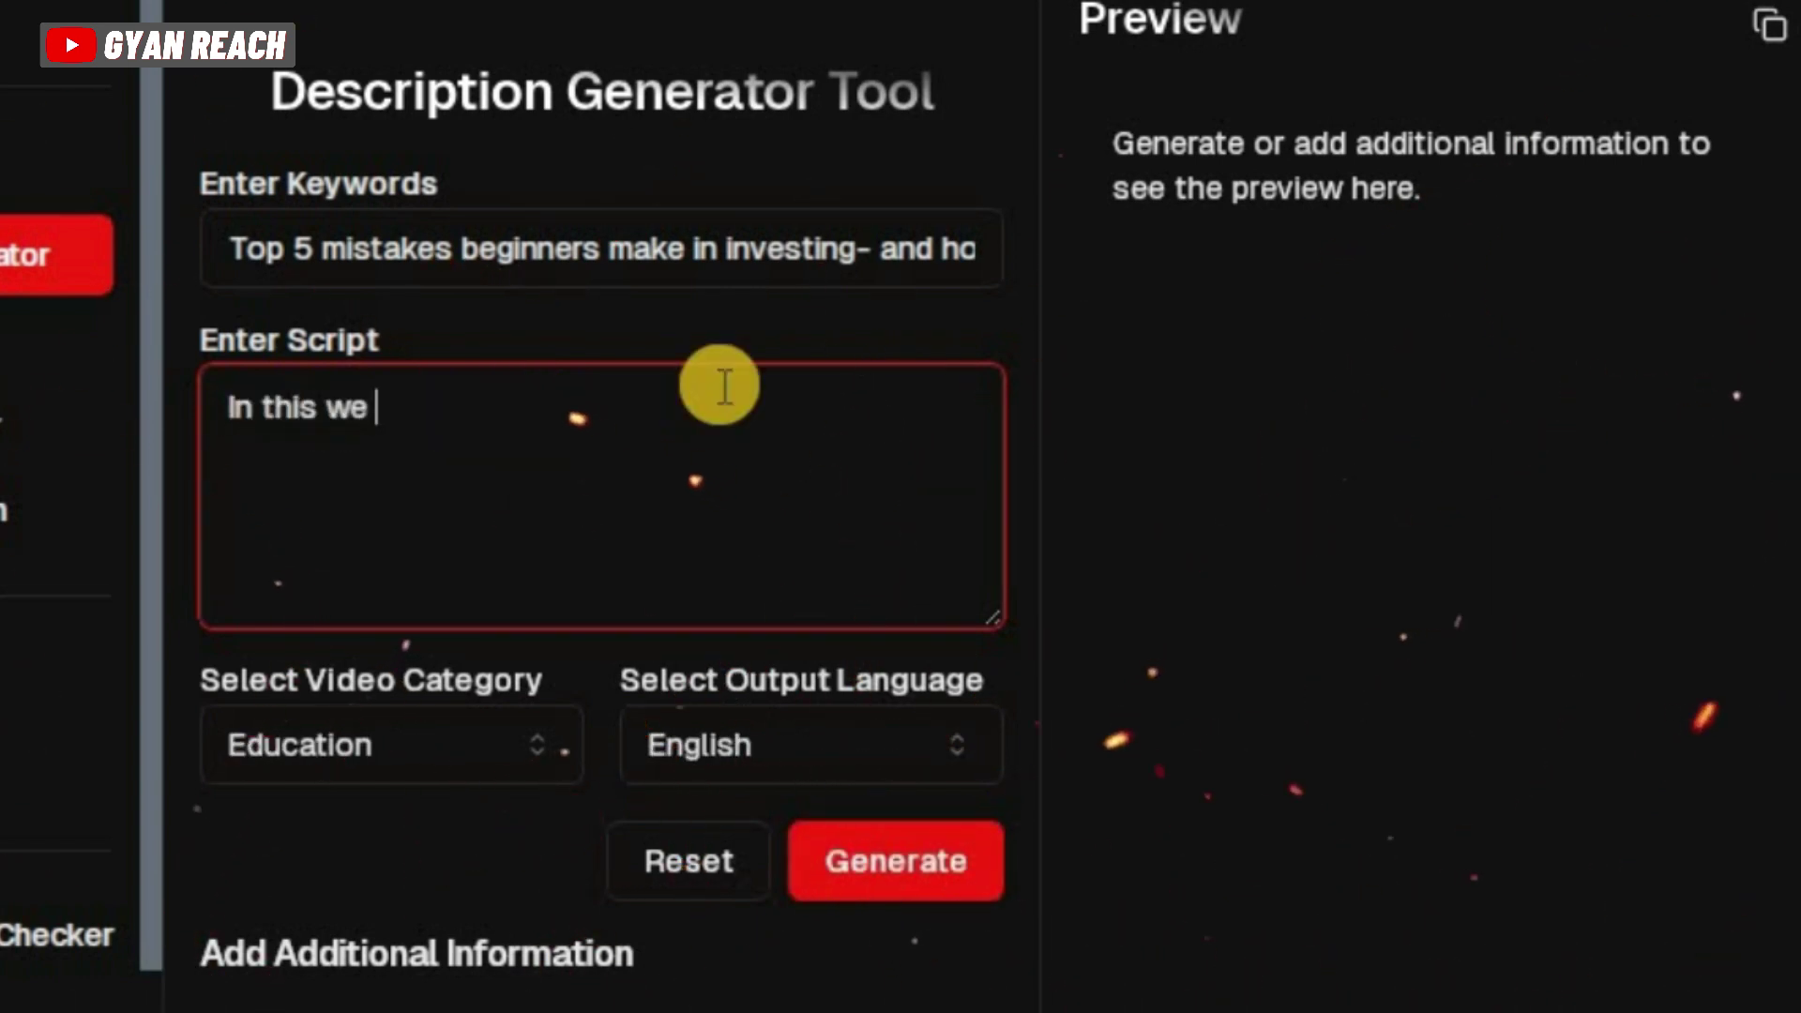
pyautogui.write('talking about 5 finan')
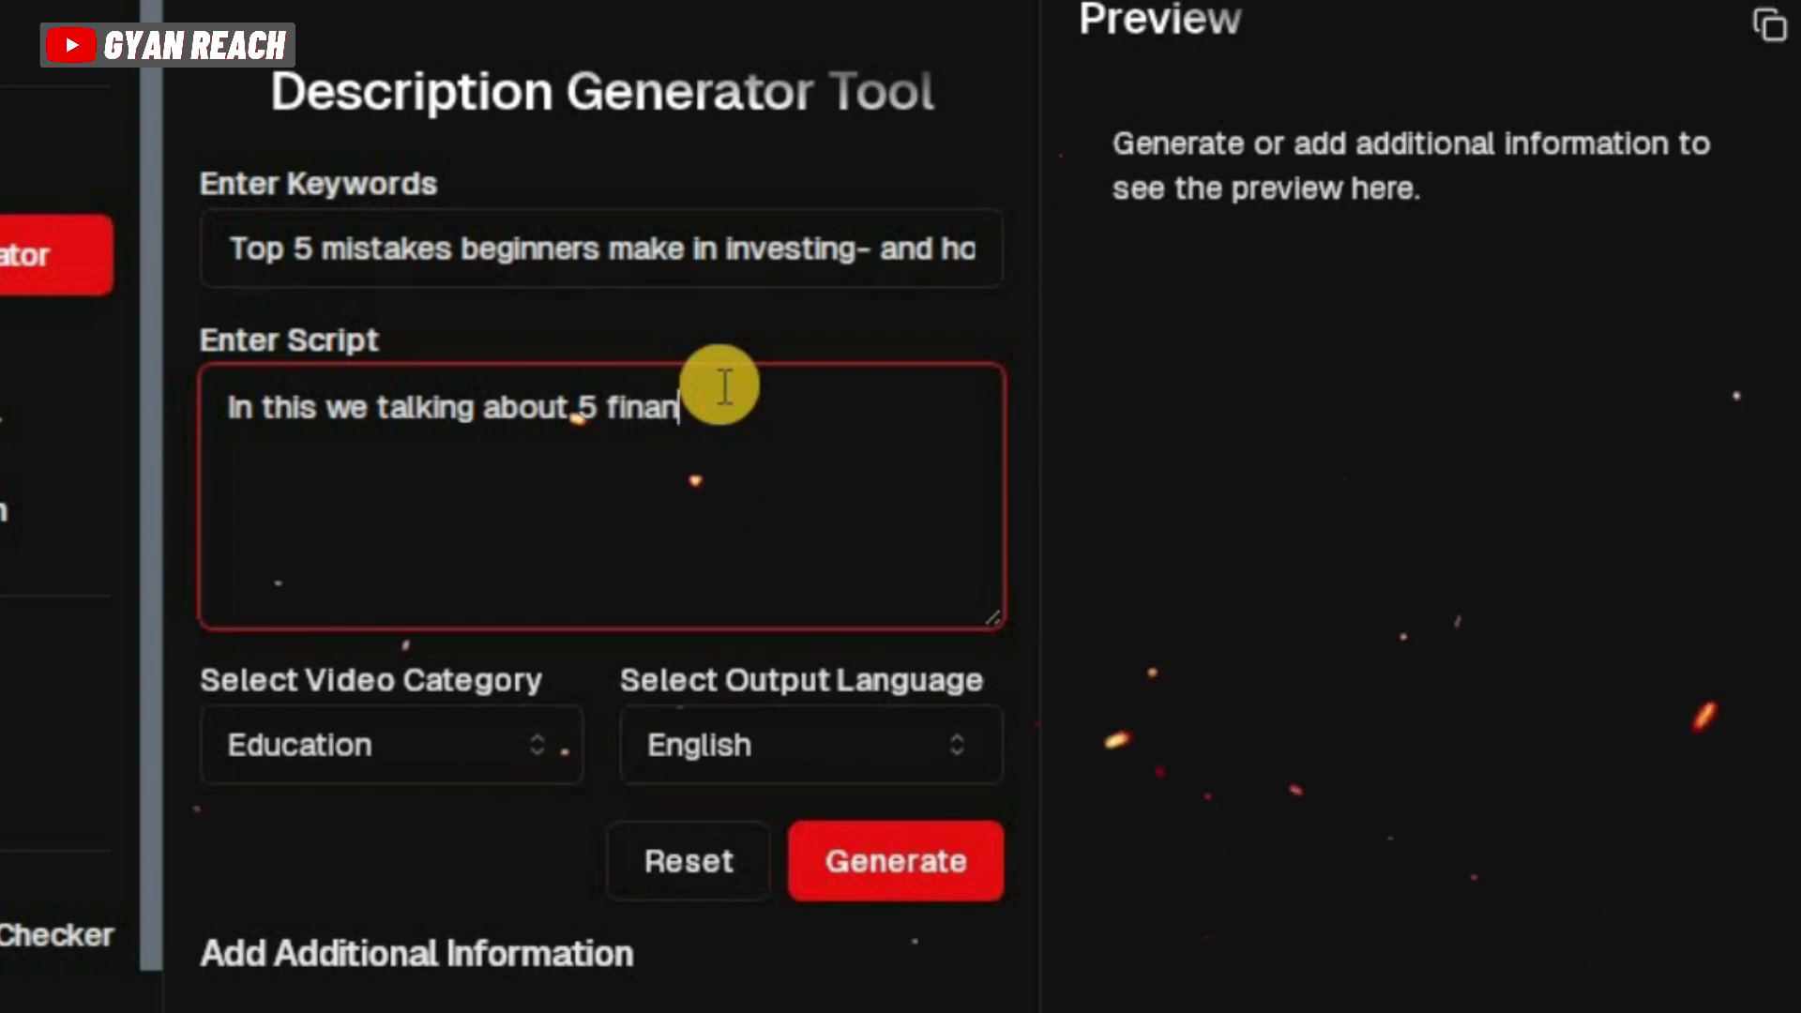
pyautogui.write('cial mis')
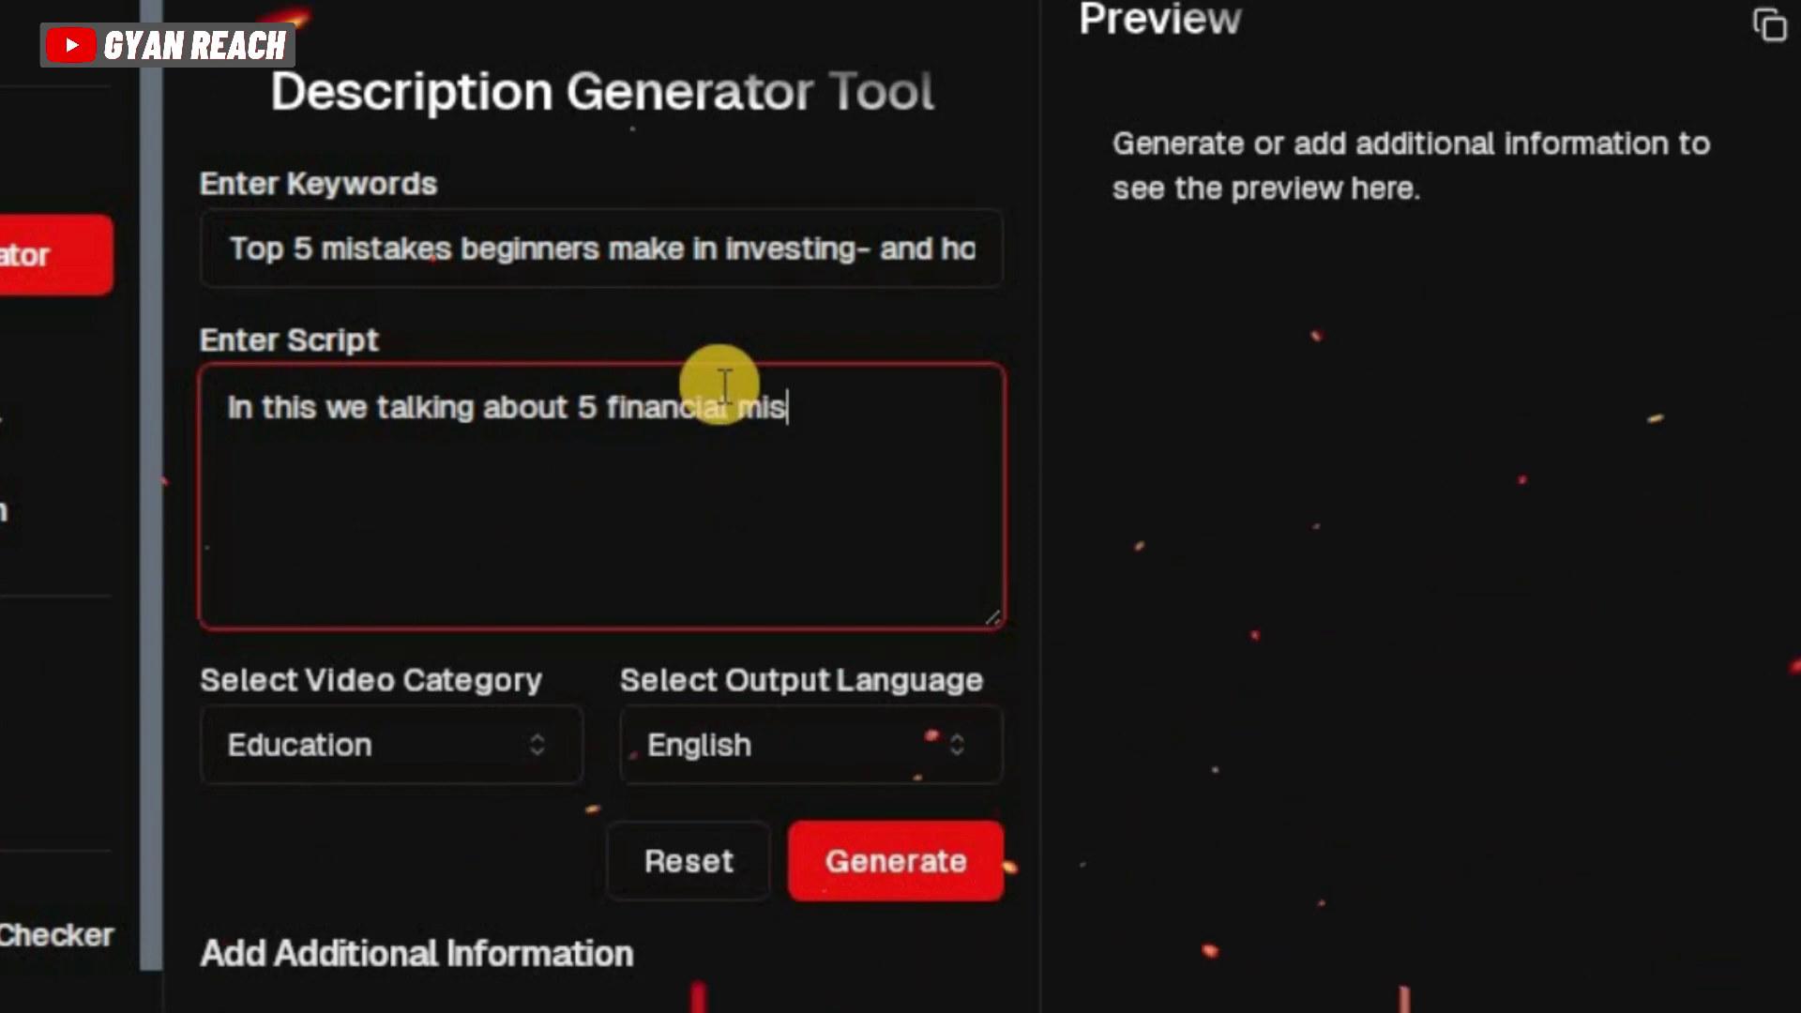
pyautogui.write('takes and how to avoid them')
pyautogui.click(842, 856)
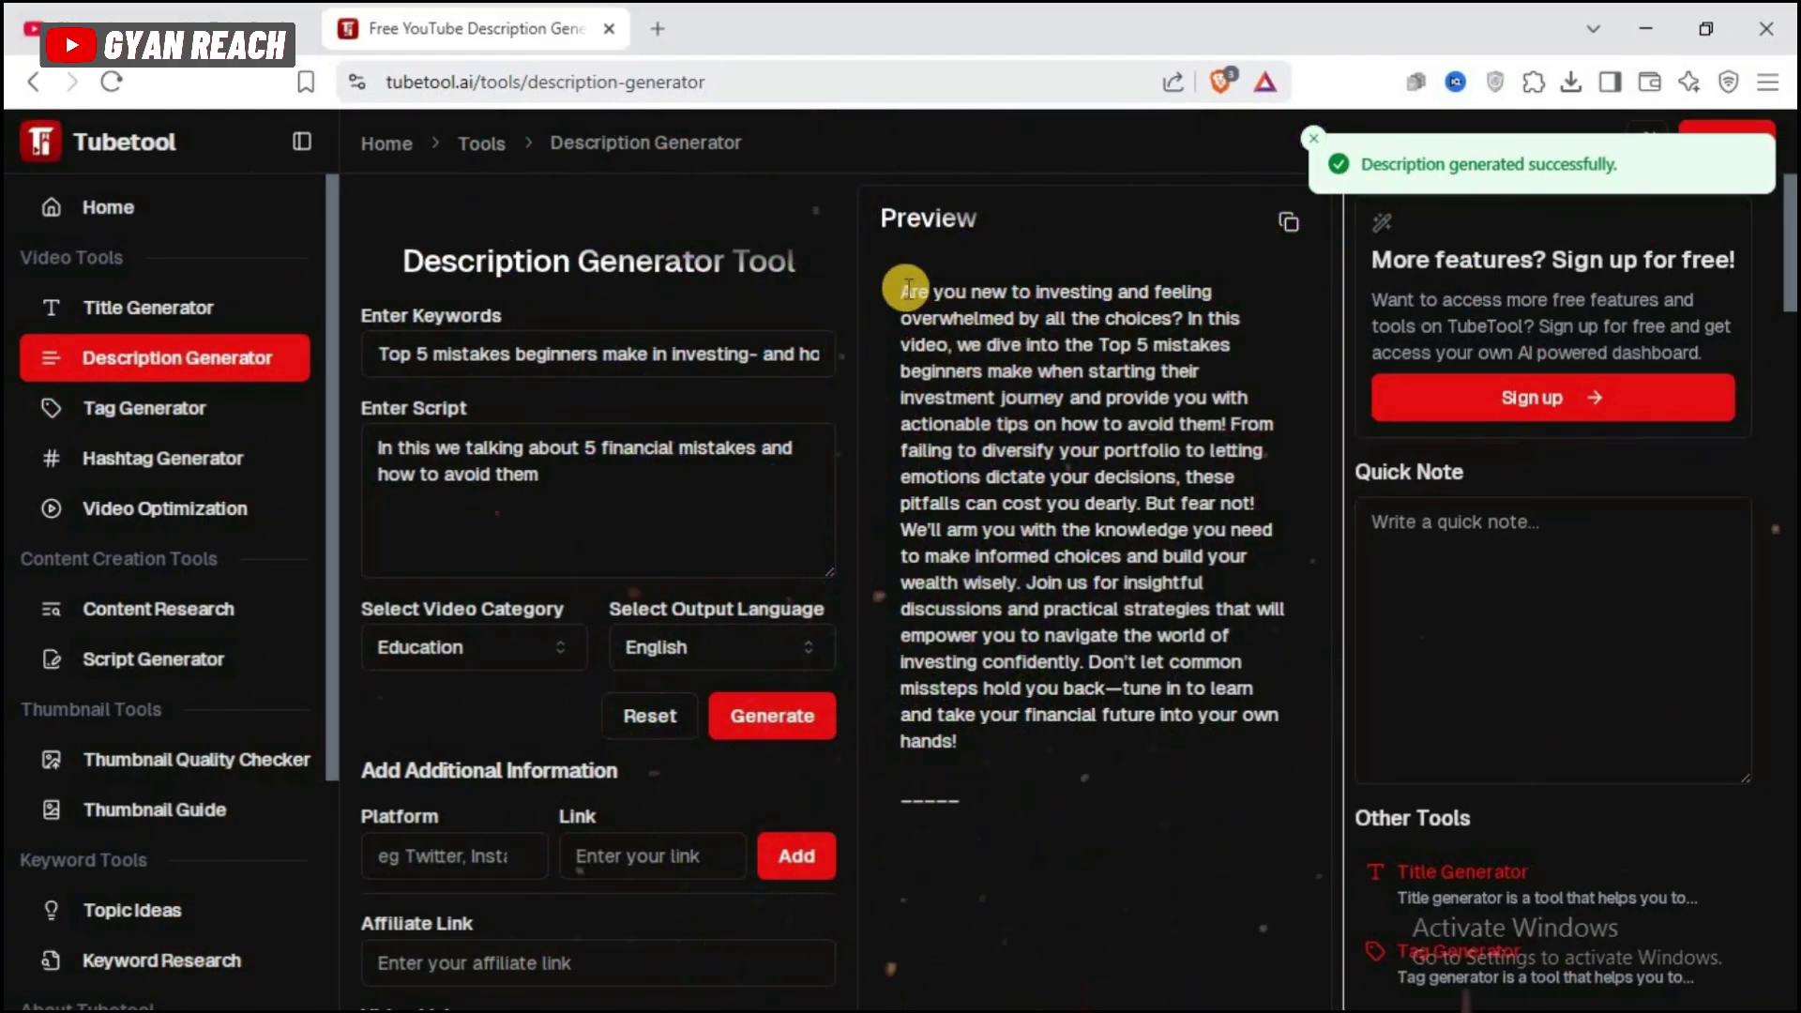
# Copy the generated description into YouTube Studio and title the video "Top 5 Mistakes Beginners Make In Investing- And How To Avoid Them"
pyautogui.click(1286, 222)
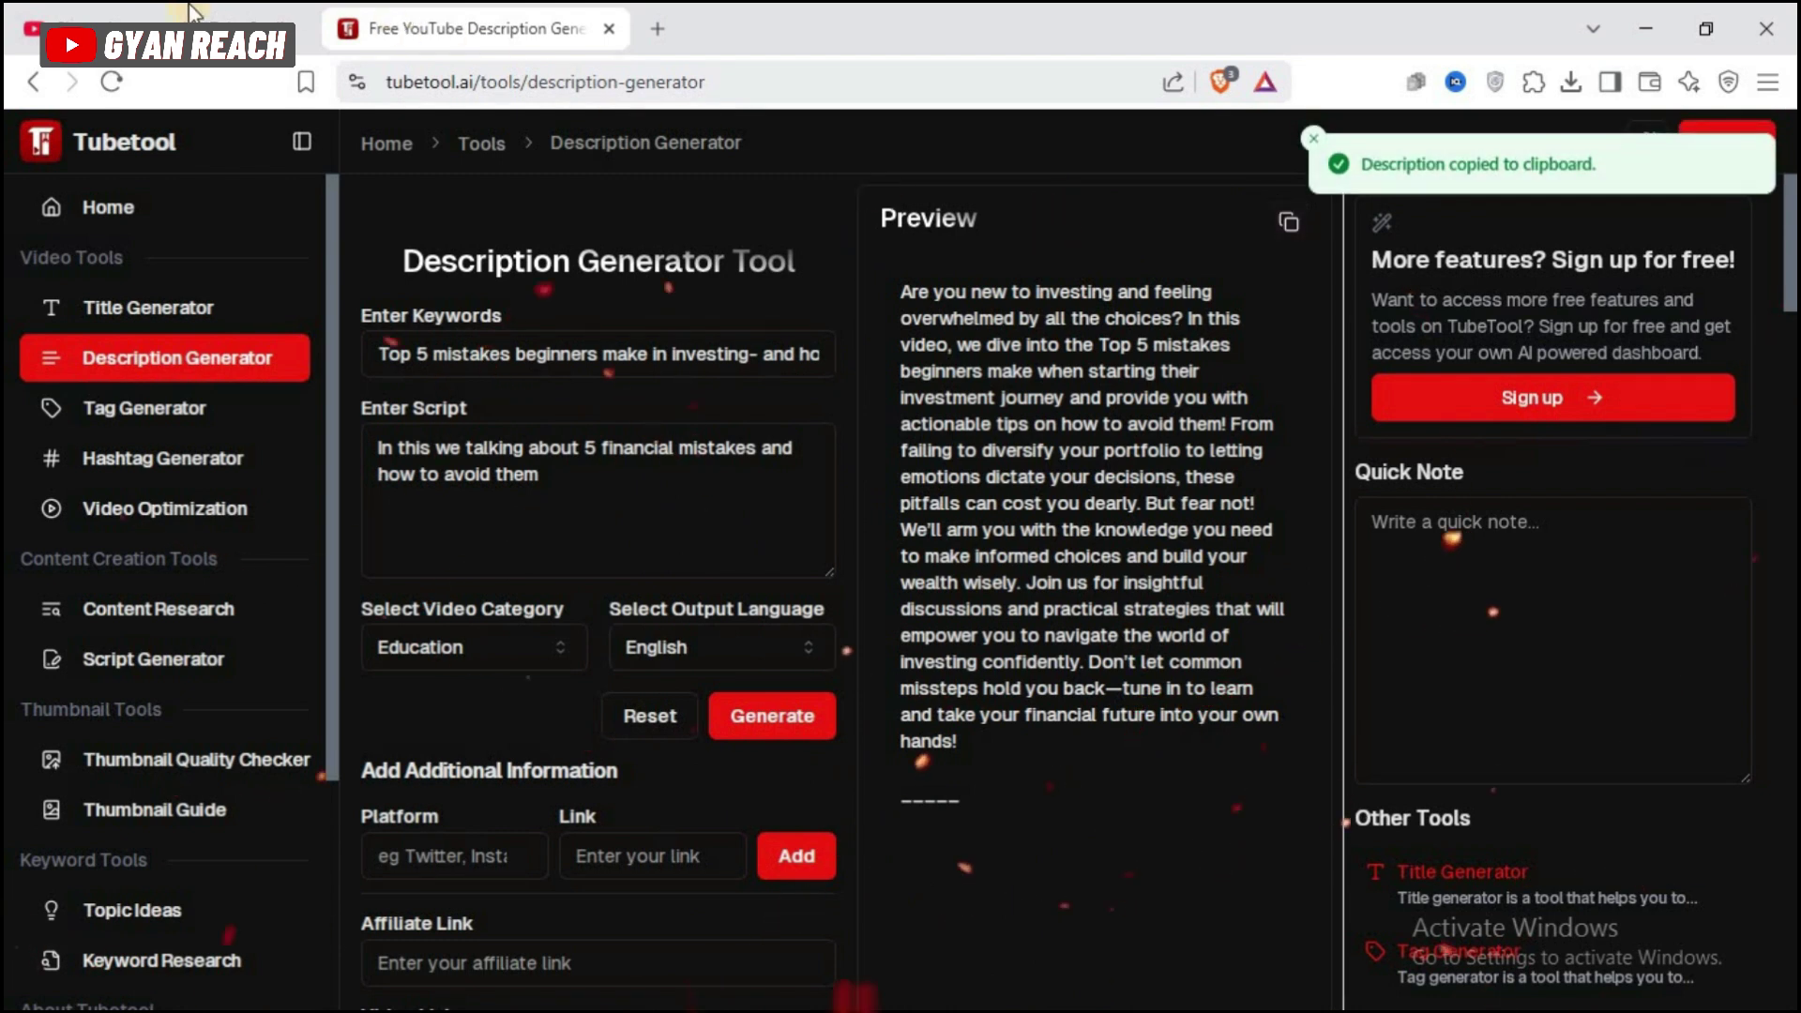
pyautogui.click(234, 28)
pyautogui.hotkey('ctrl', 'v')
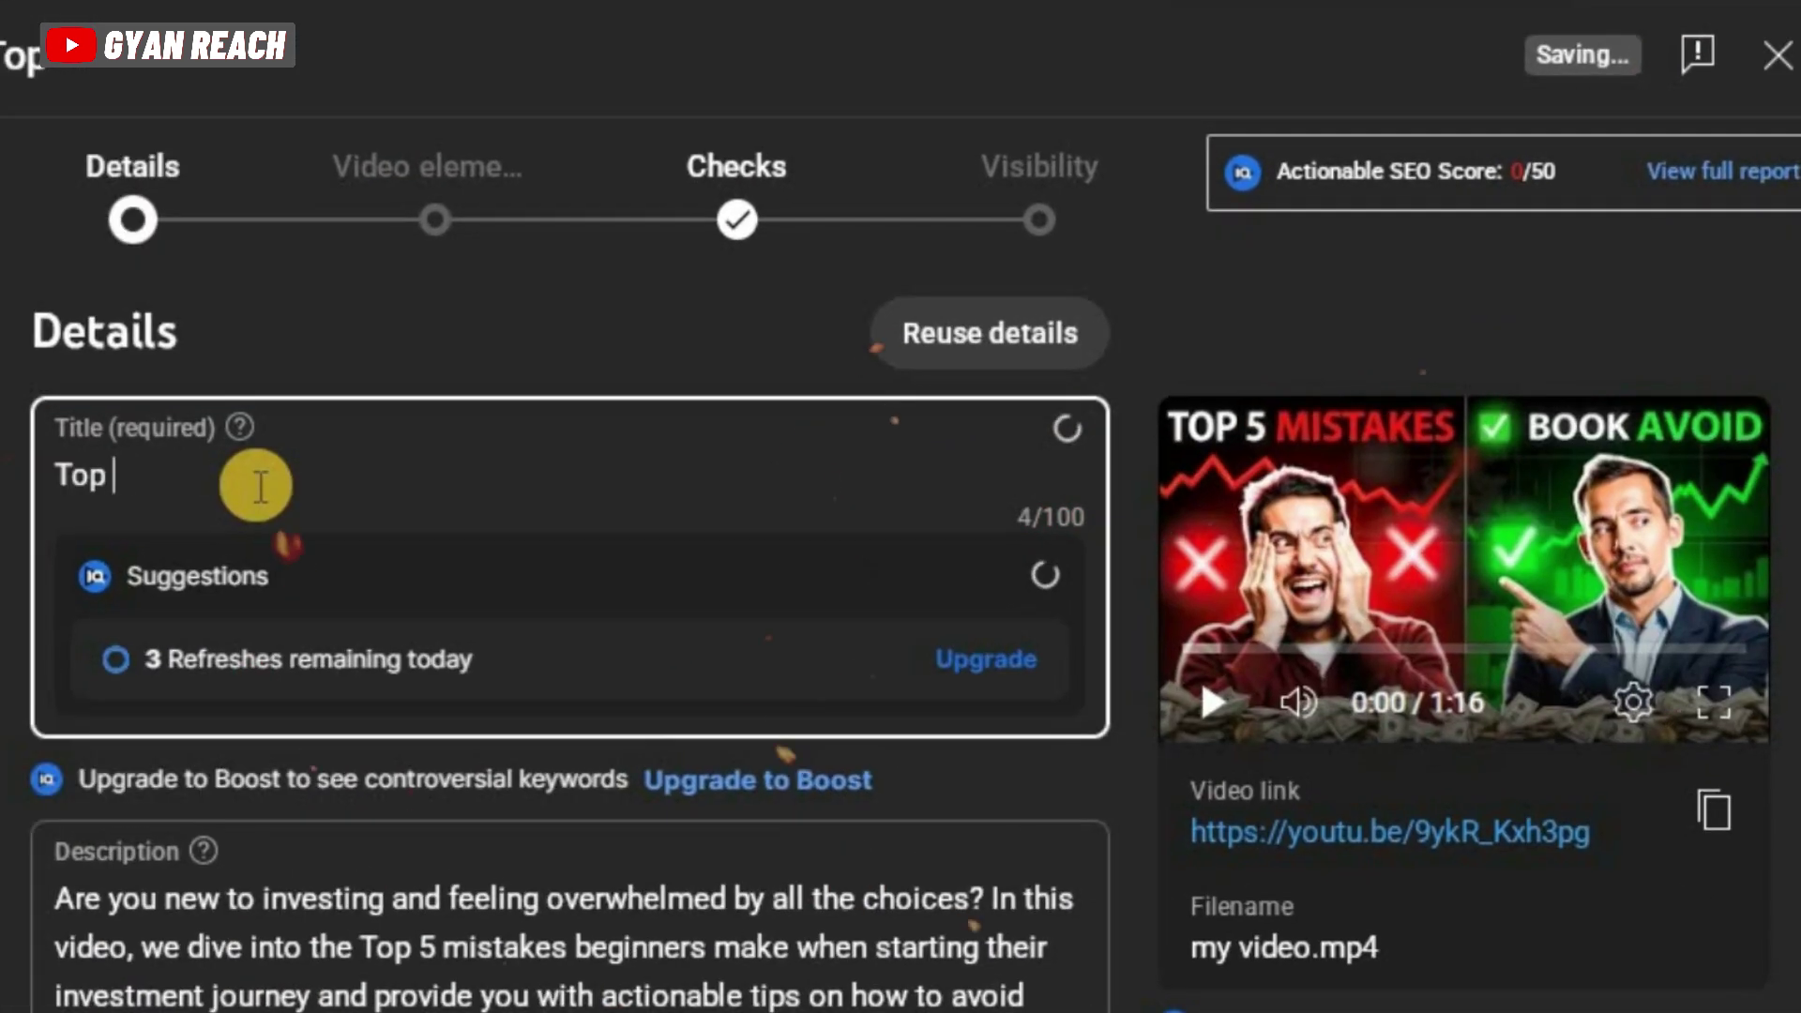
pyautogui.write('5 M')
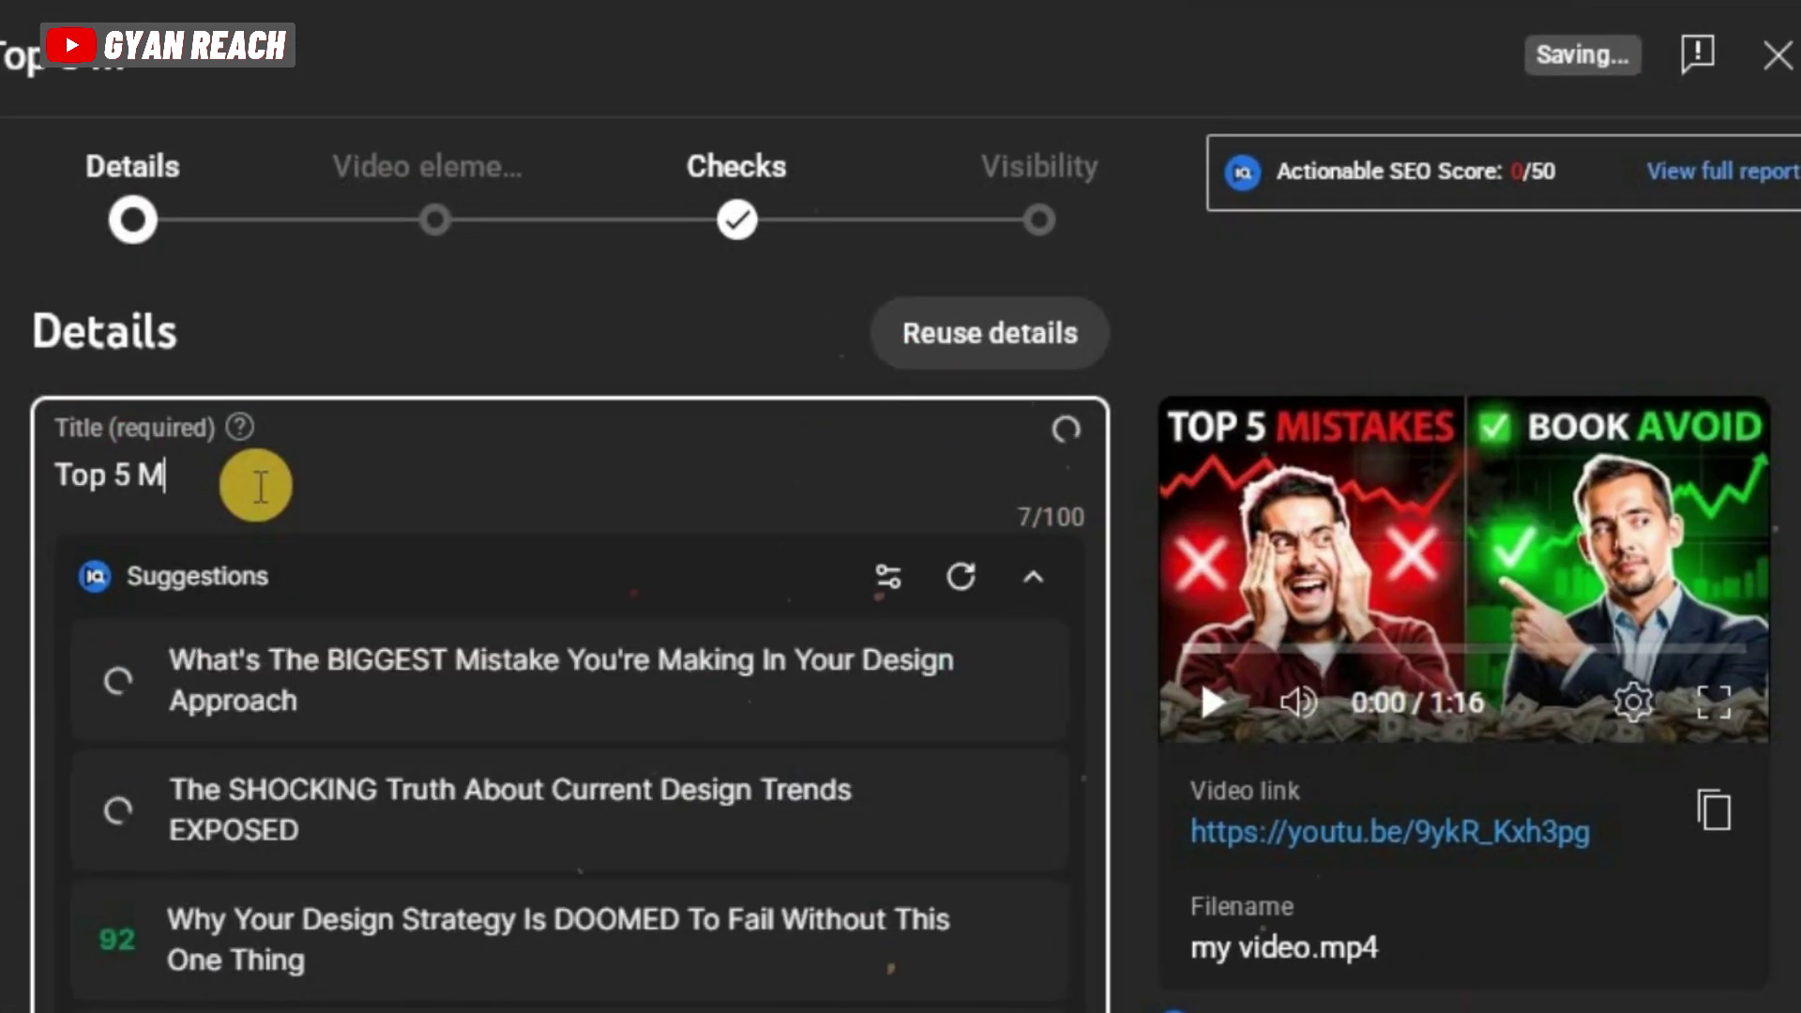
pyautogui.write('istakes Beginners Make In Investing- And ')
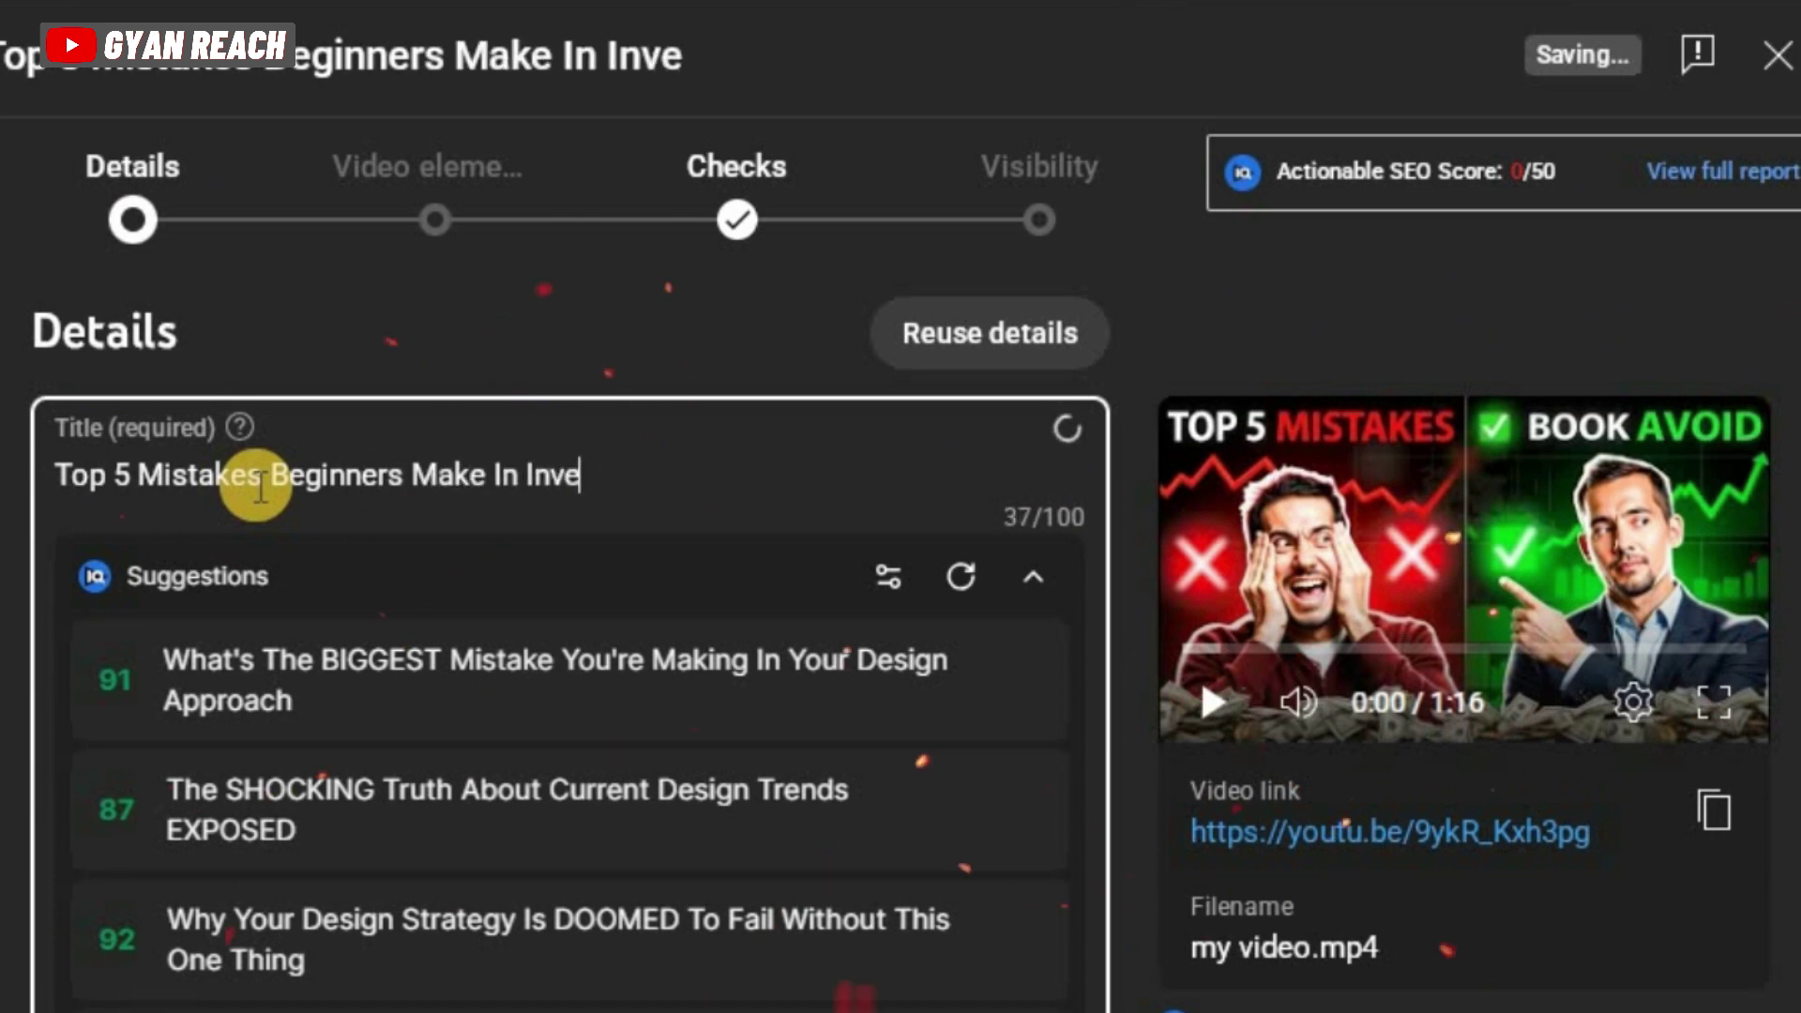
pyautogui.write('How To Avoid Them')
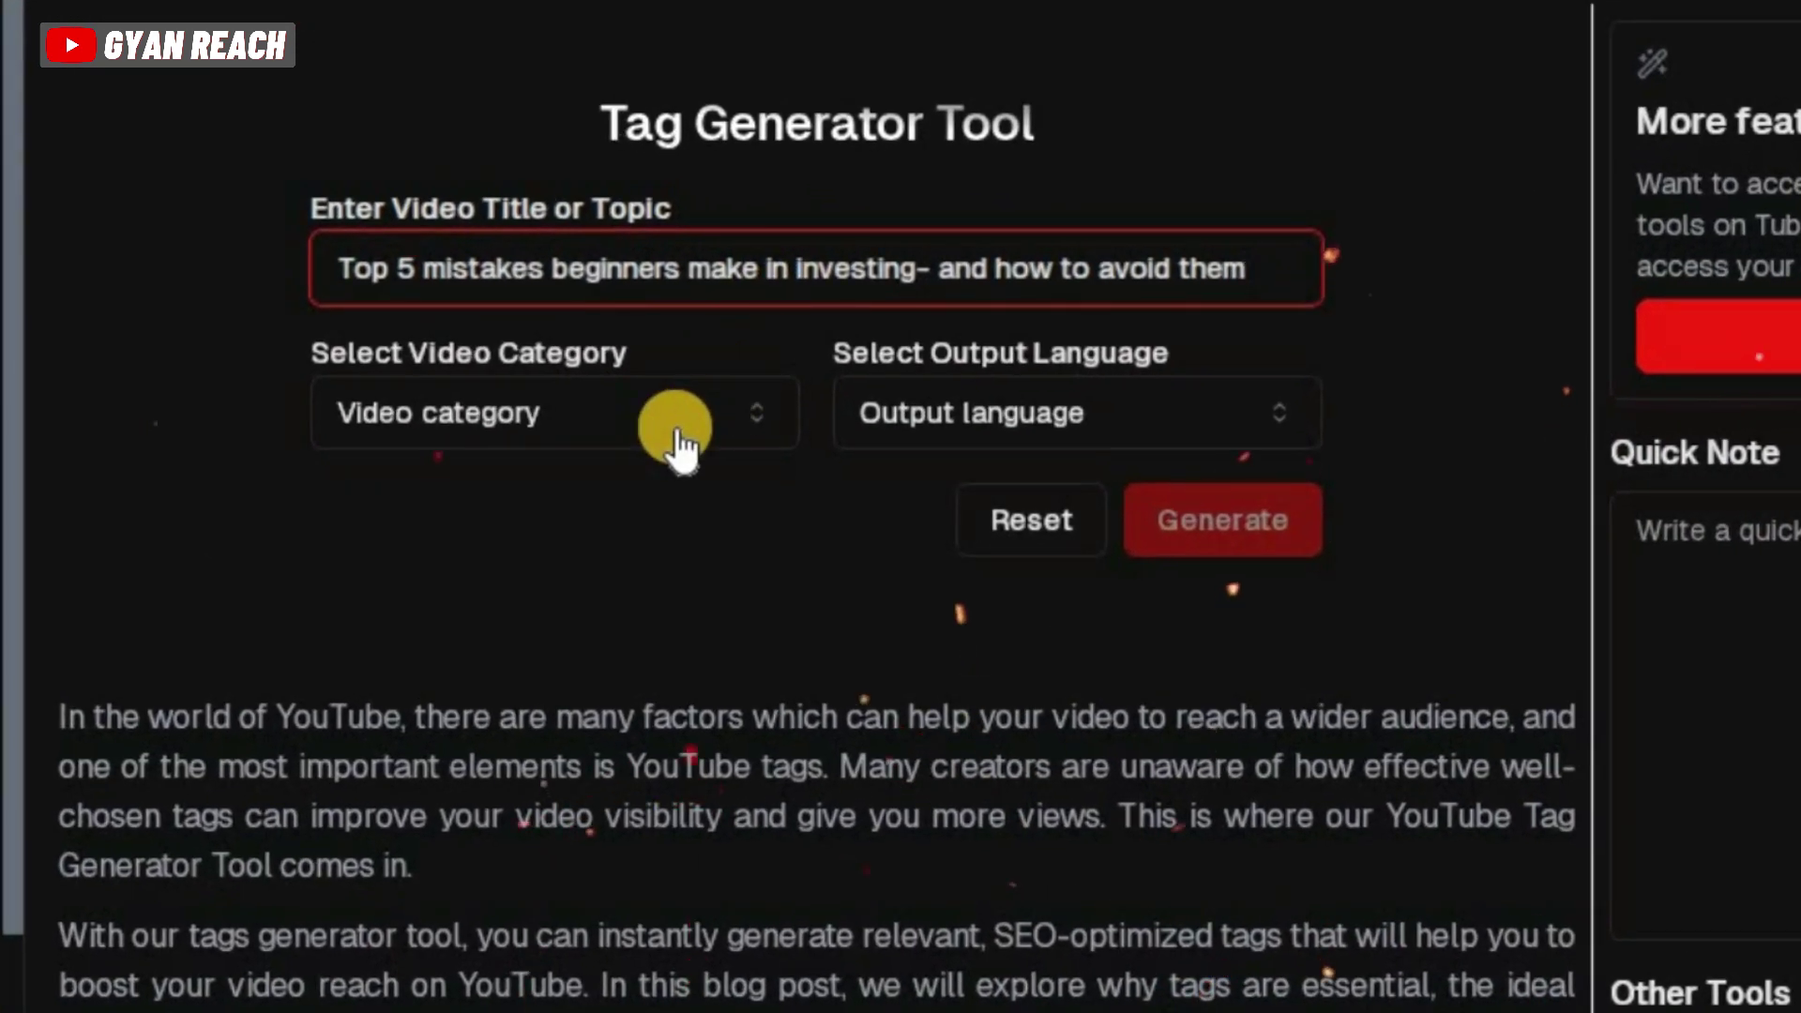
# In TubeTool's Tag Generator, generate tags for the video title with category Education and output language English
pyautogui.click(676, 426)
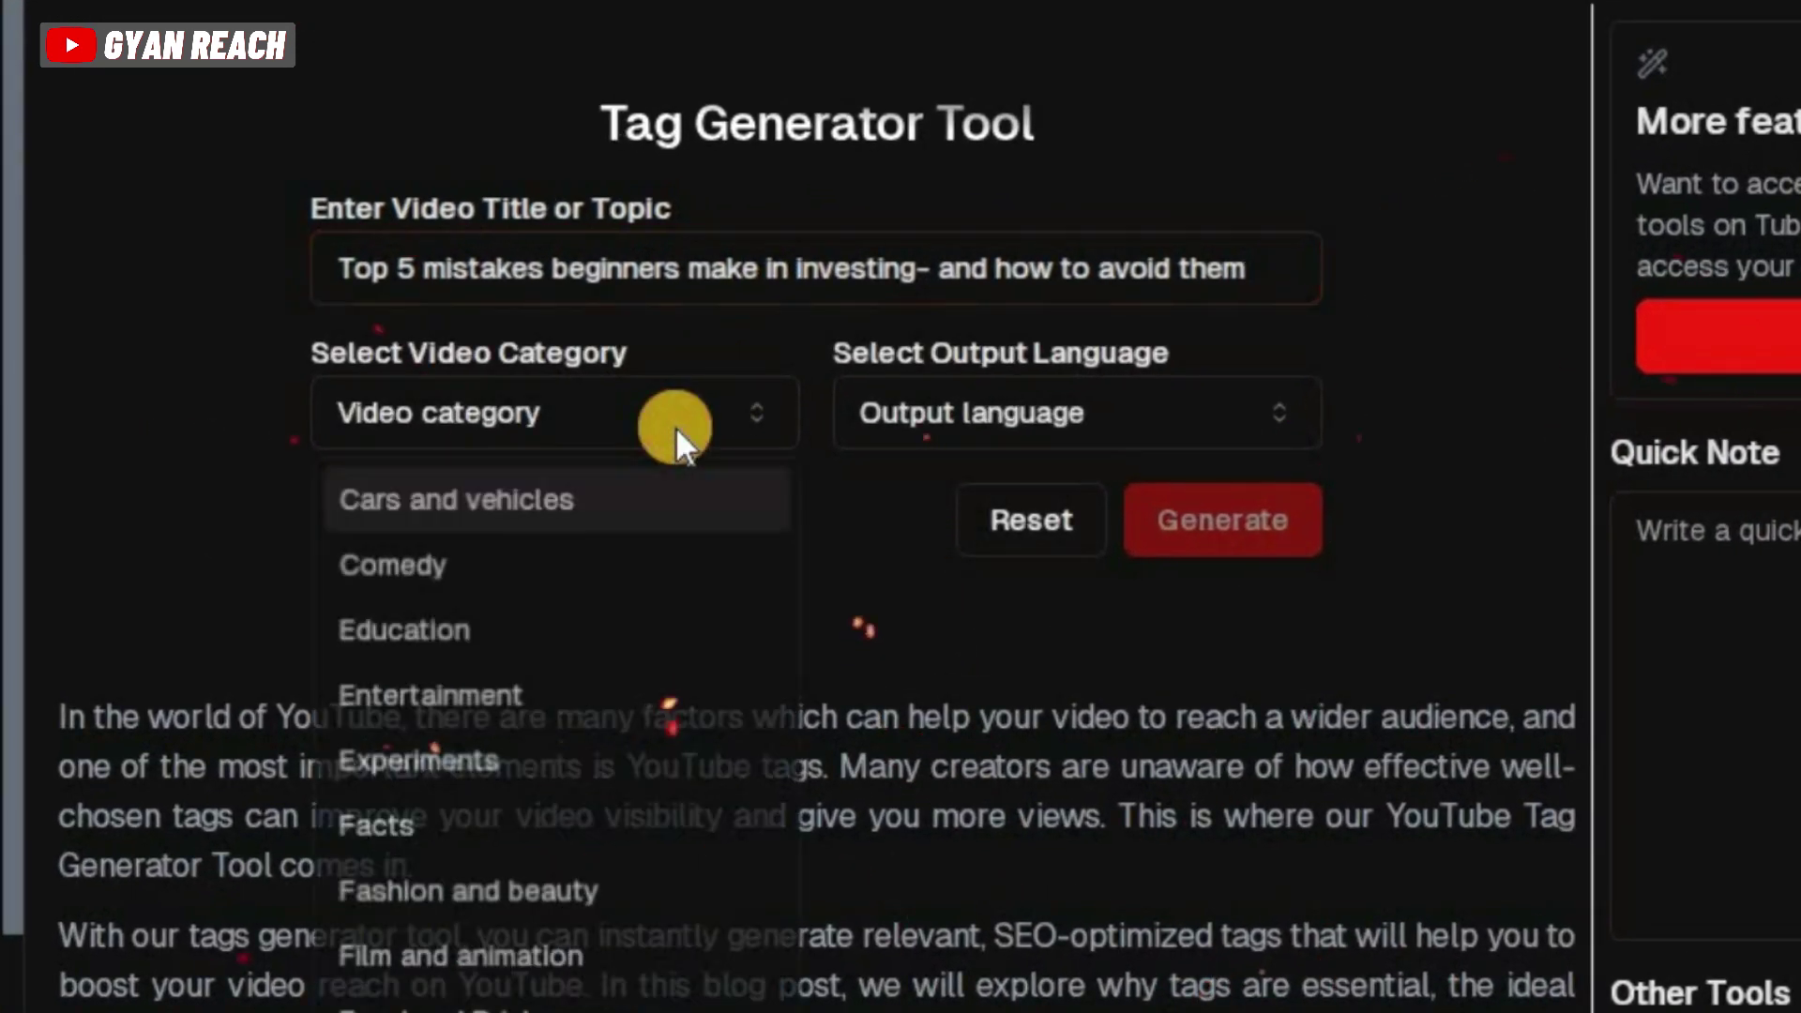
pyautogui.click(475, 624)
pyautogui.click(990, 445)
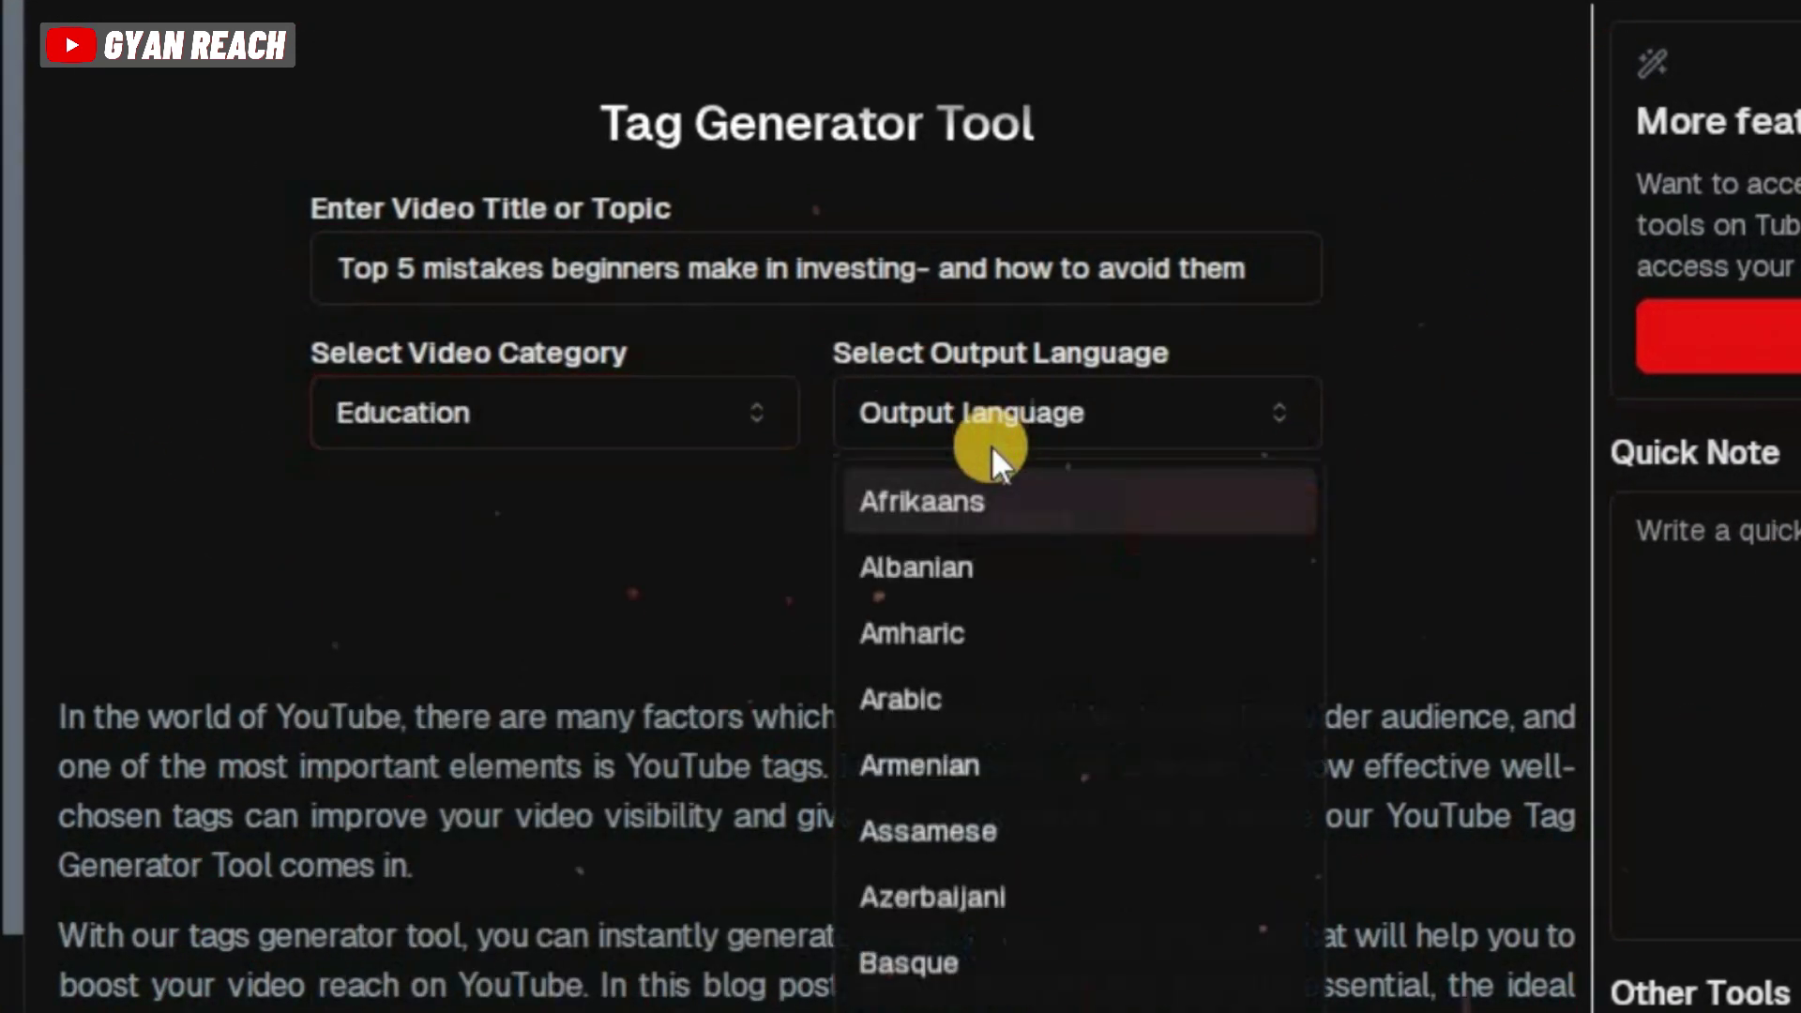
pyautogui.scroll(-5, 1094, 853)
pyautogui.click(985, 966)
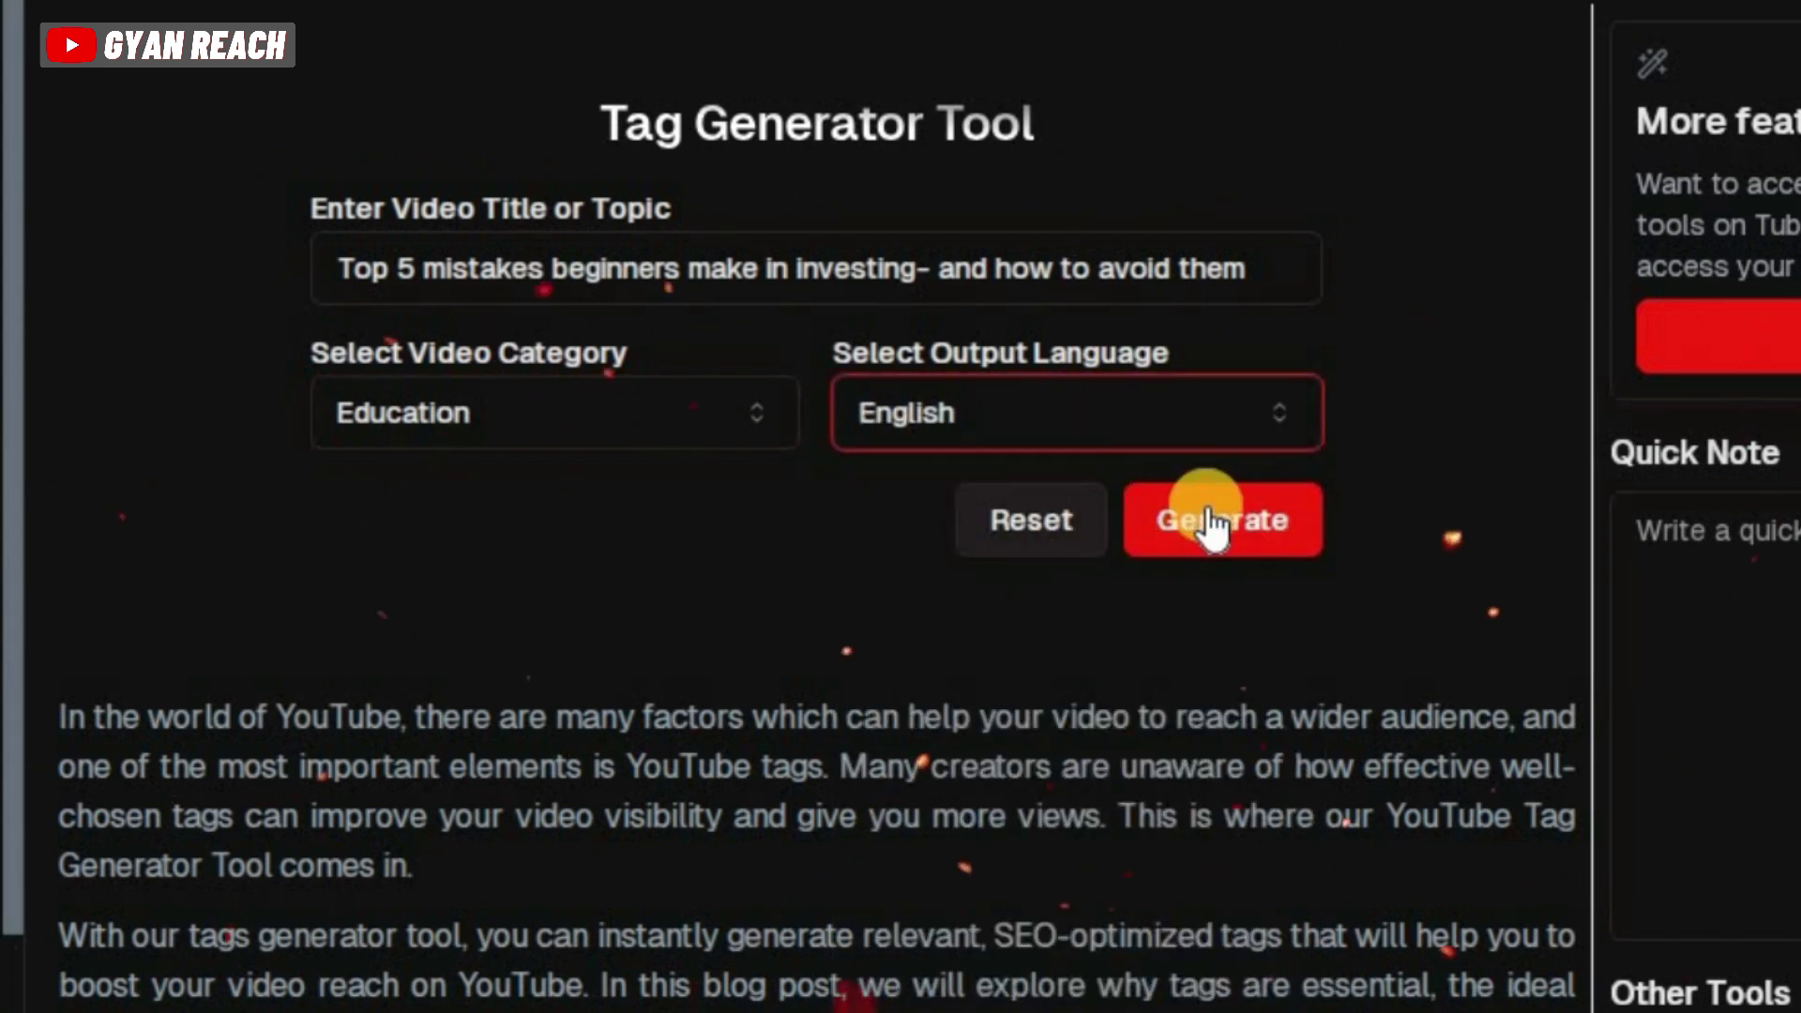
pyautogui.click(1210, 521)
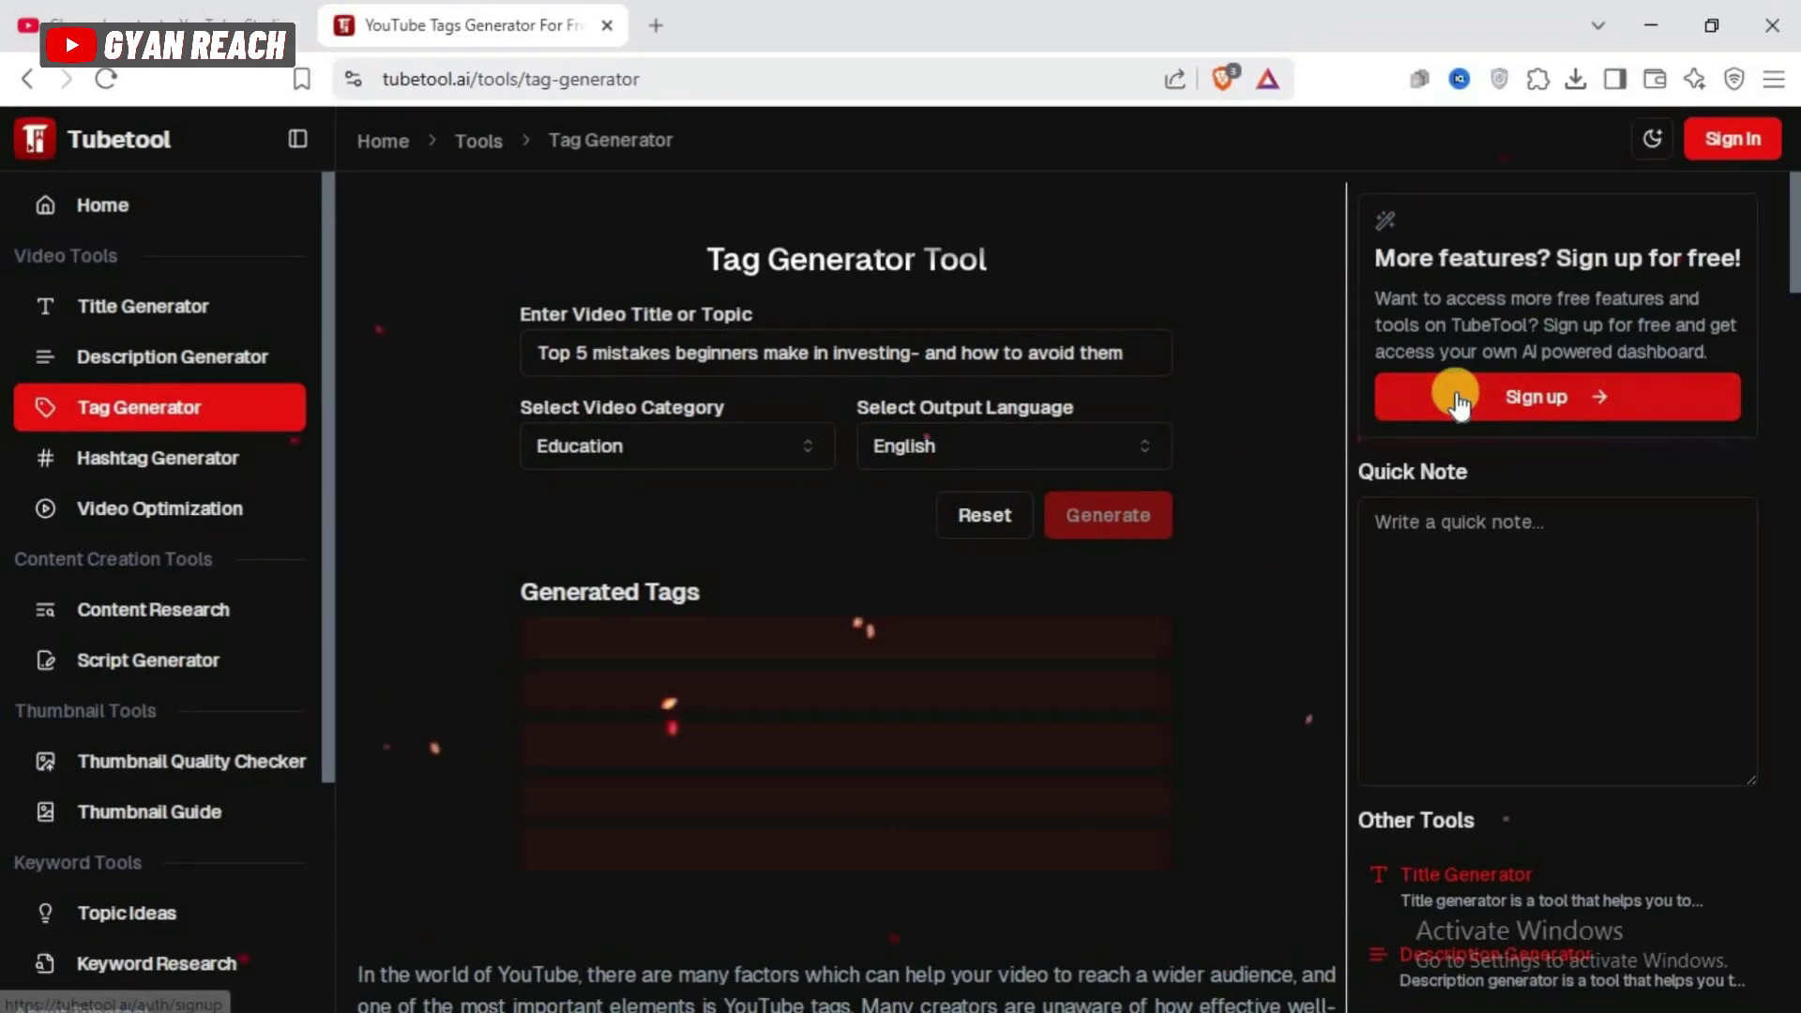
# Expand the Audience Specific Tags and copy generated tag groups, including the YourChannelName tags, into the video's tags in YouTube Studio
pyautogui.scroll(-1, 1191, 435)
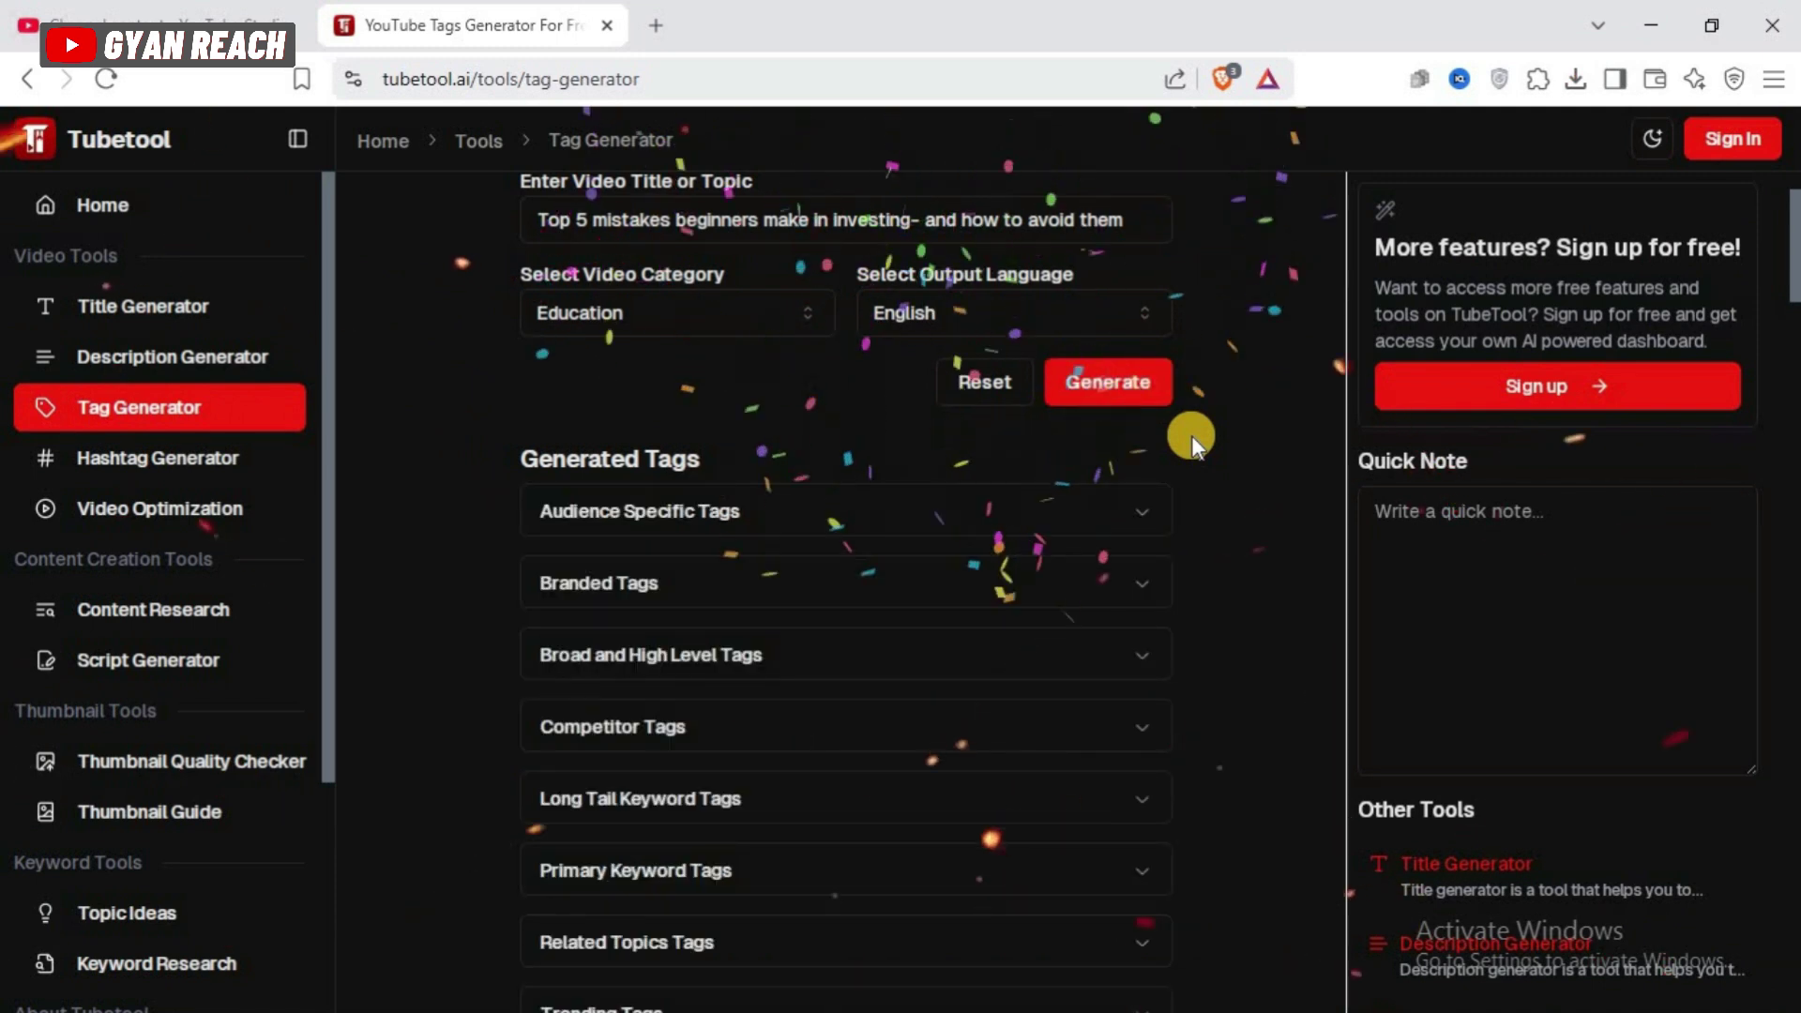
pyautogui.scroll(-3, 1124, 527)
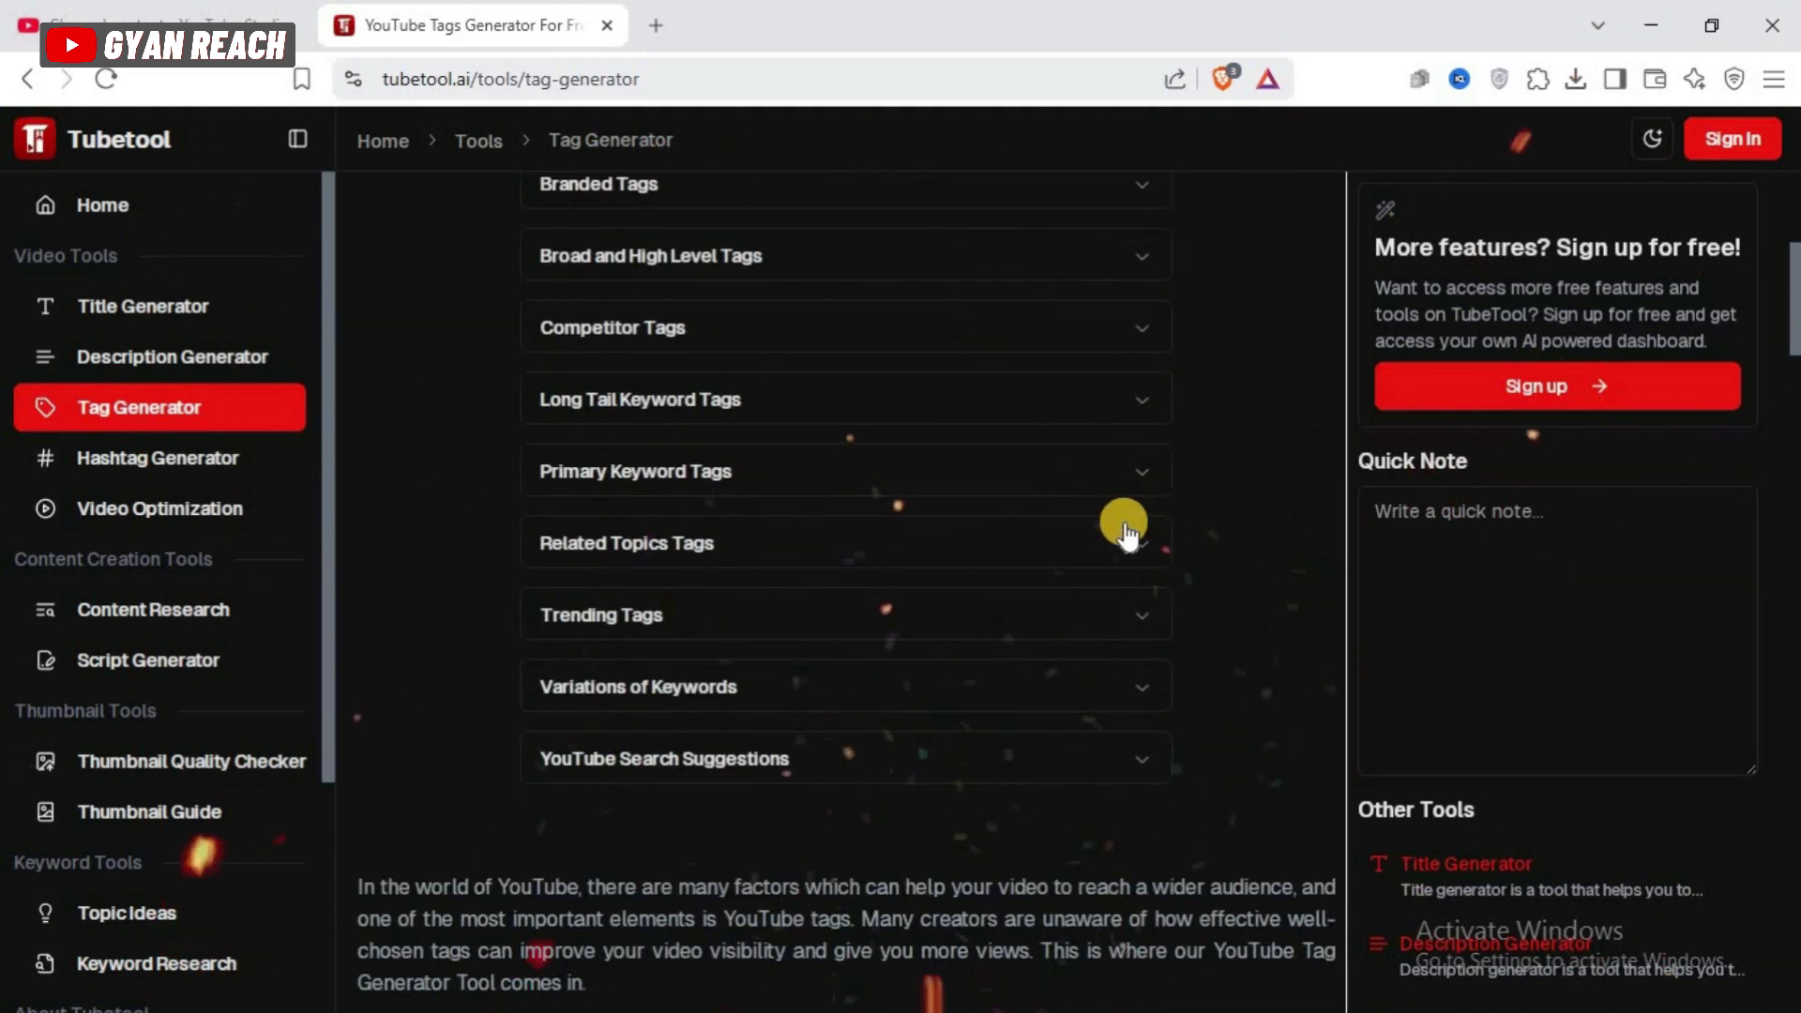
pyautogui.scroll(2, 897, 256)
pyautogui.click(897, 255)
pyautogui.scroll(-2, 896, 255)
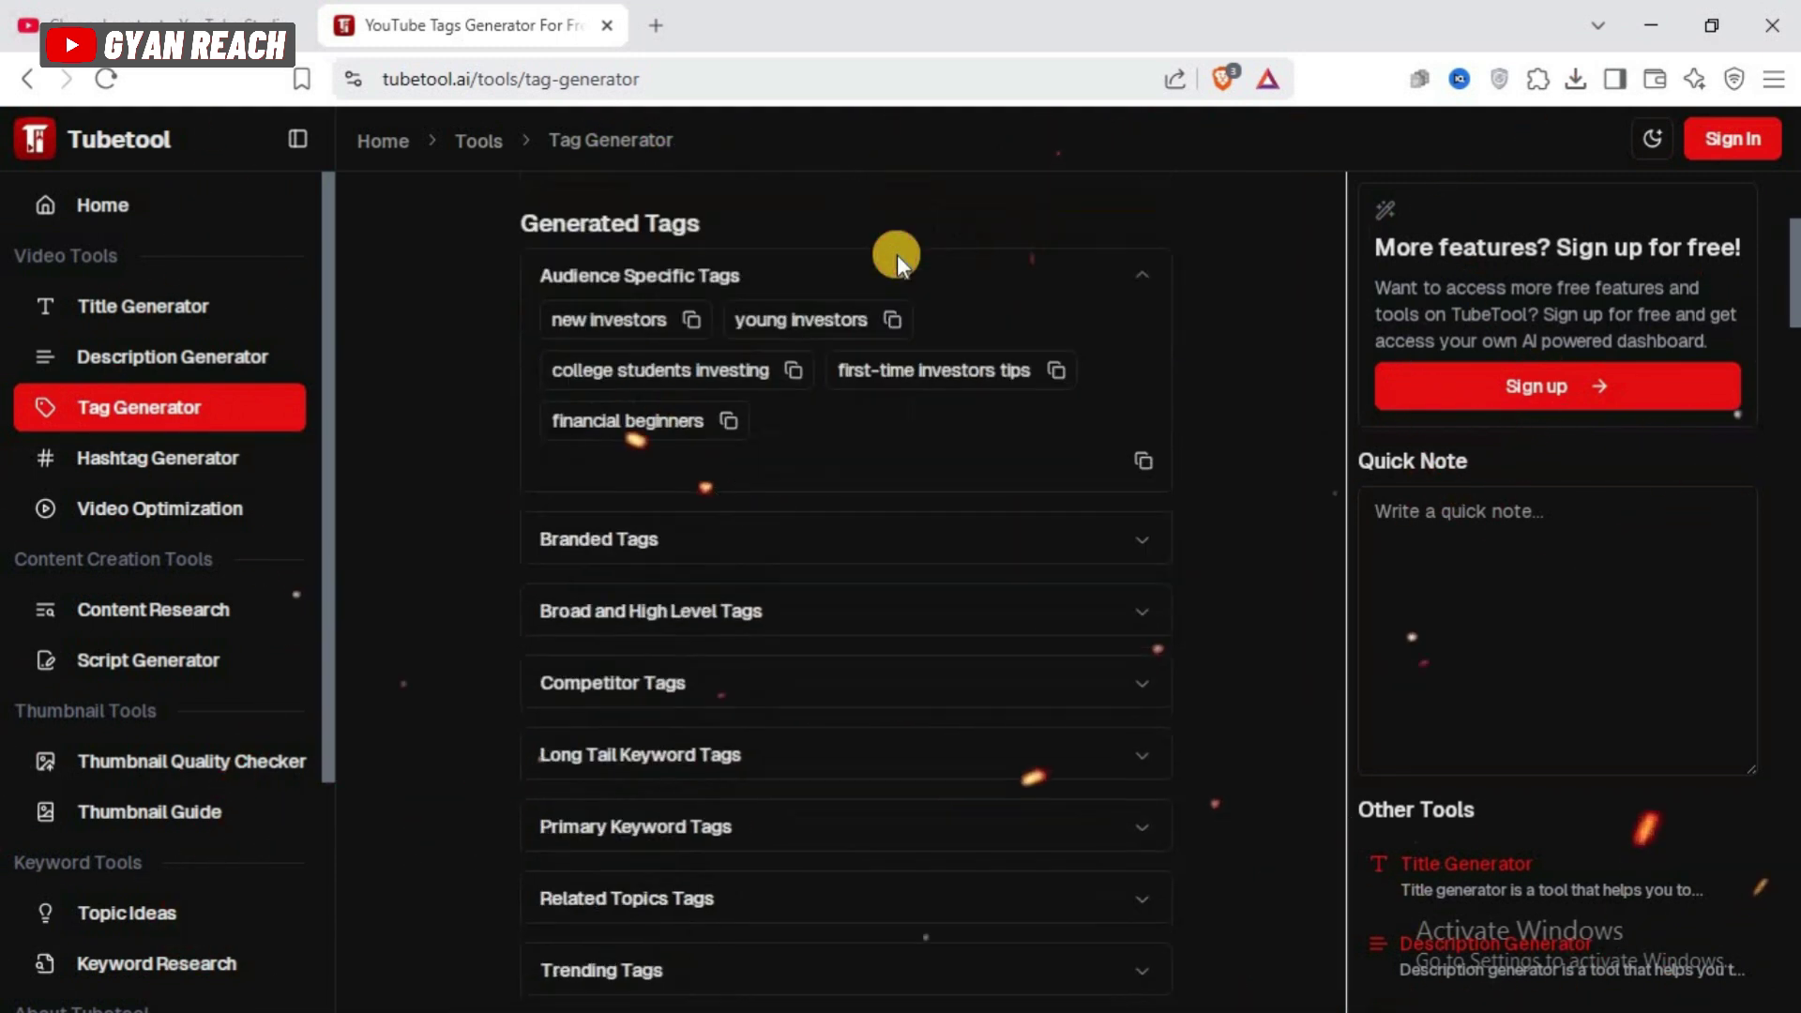
pyautogui.click(923, 371)
pyautogui.scroll(1, 923, 363)
pyautogui.scroll(-2, 923, 363)
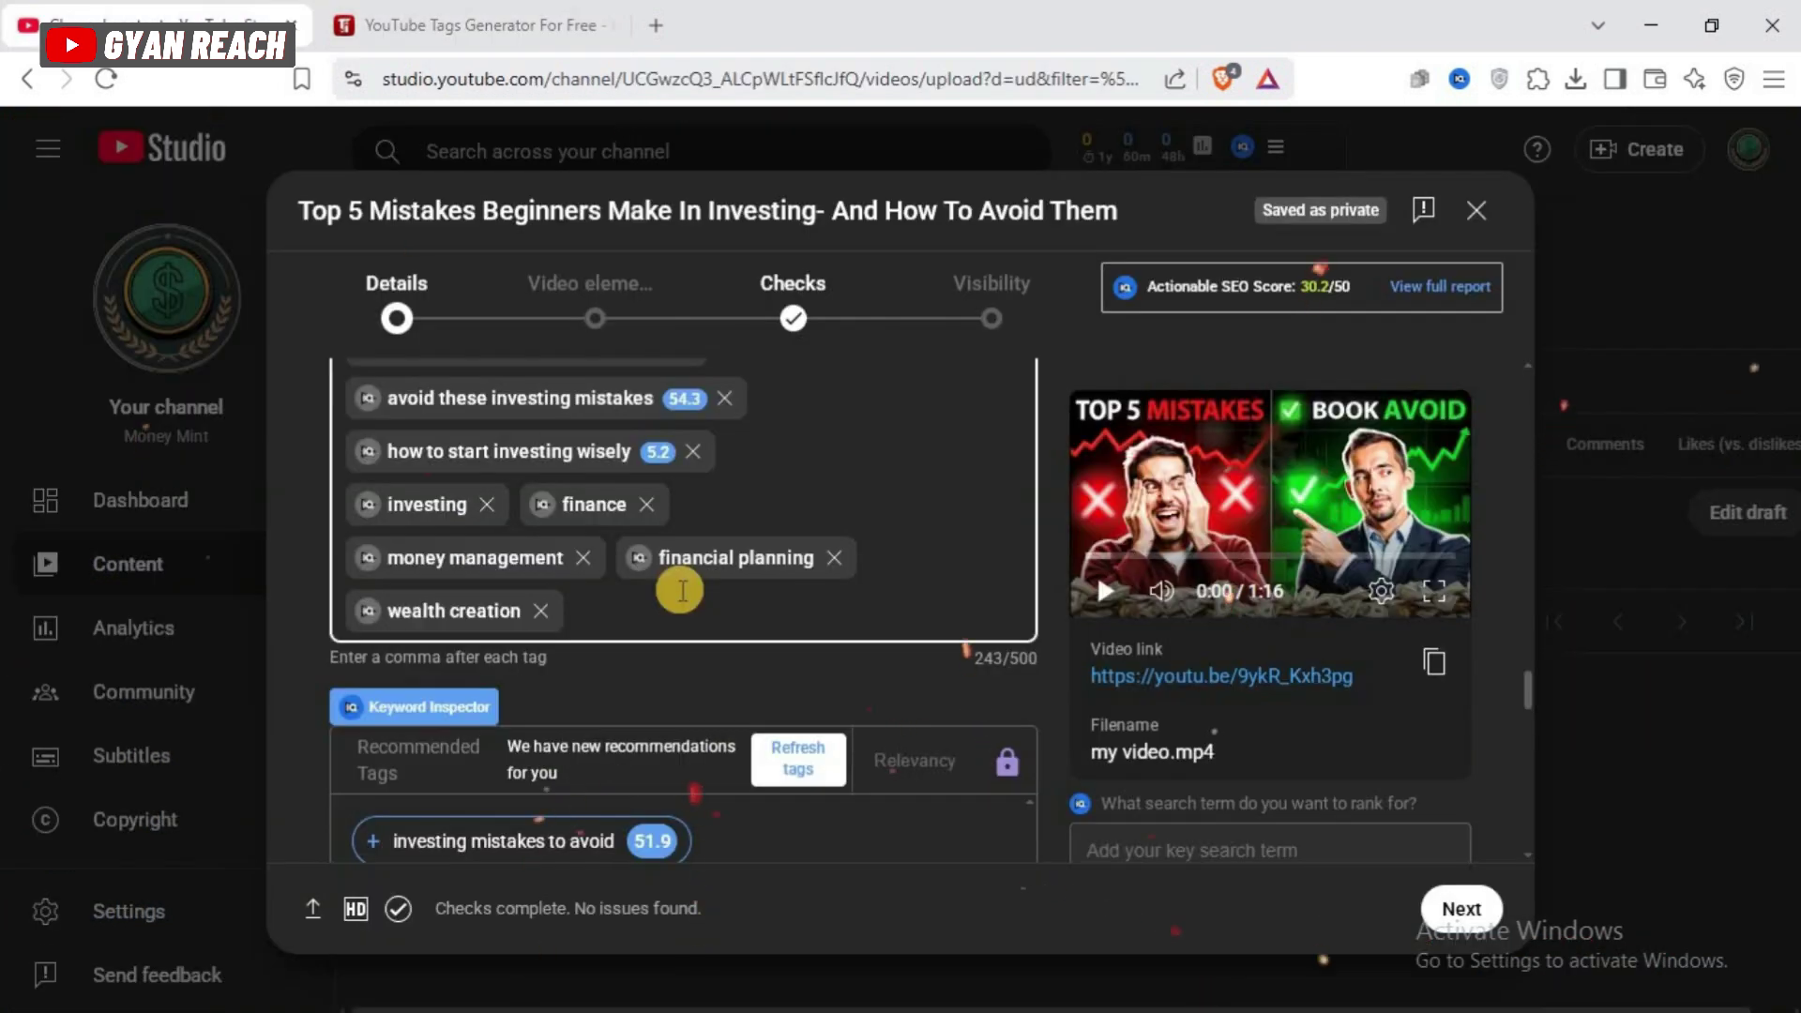
pyautogui.hotkey('ctrl', 'v')
pyautogui.scroll(-4, 670, 612)
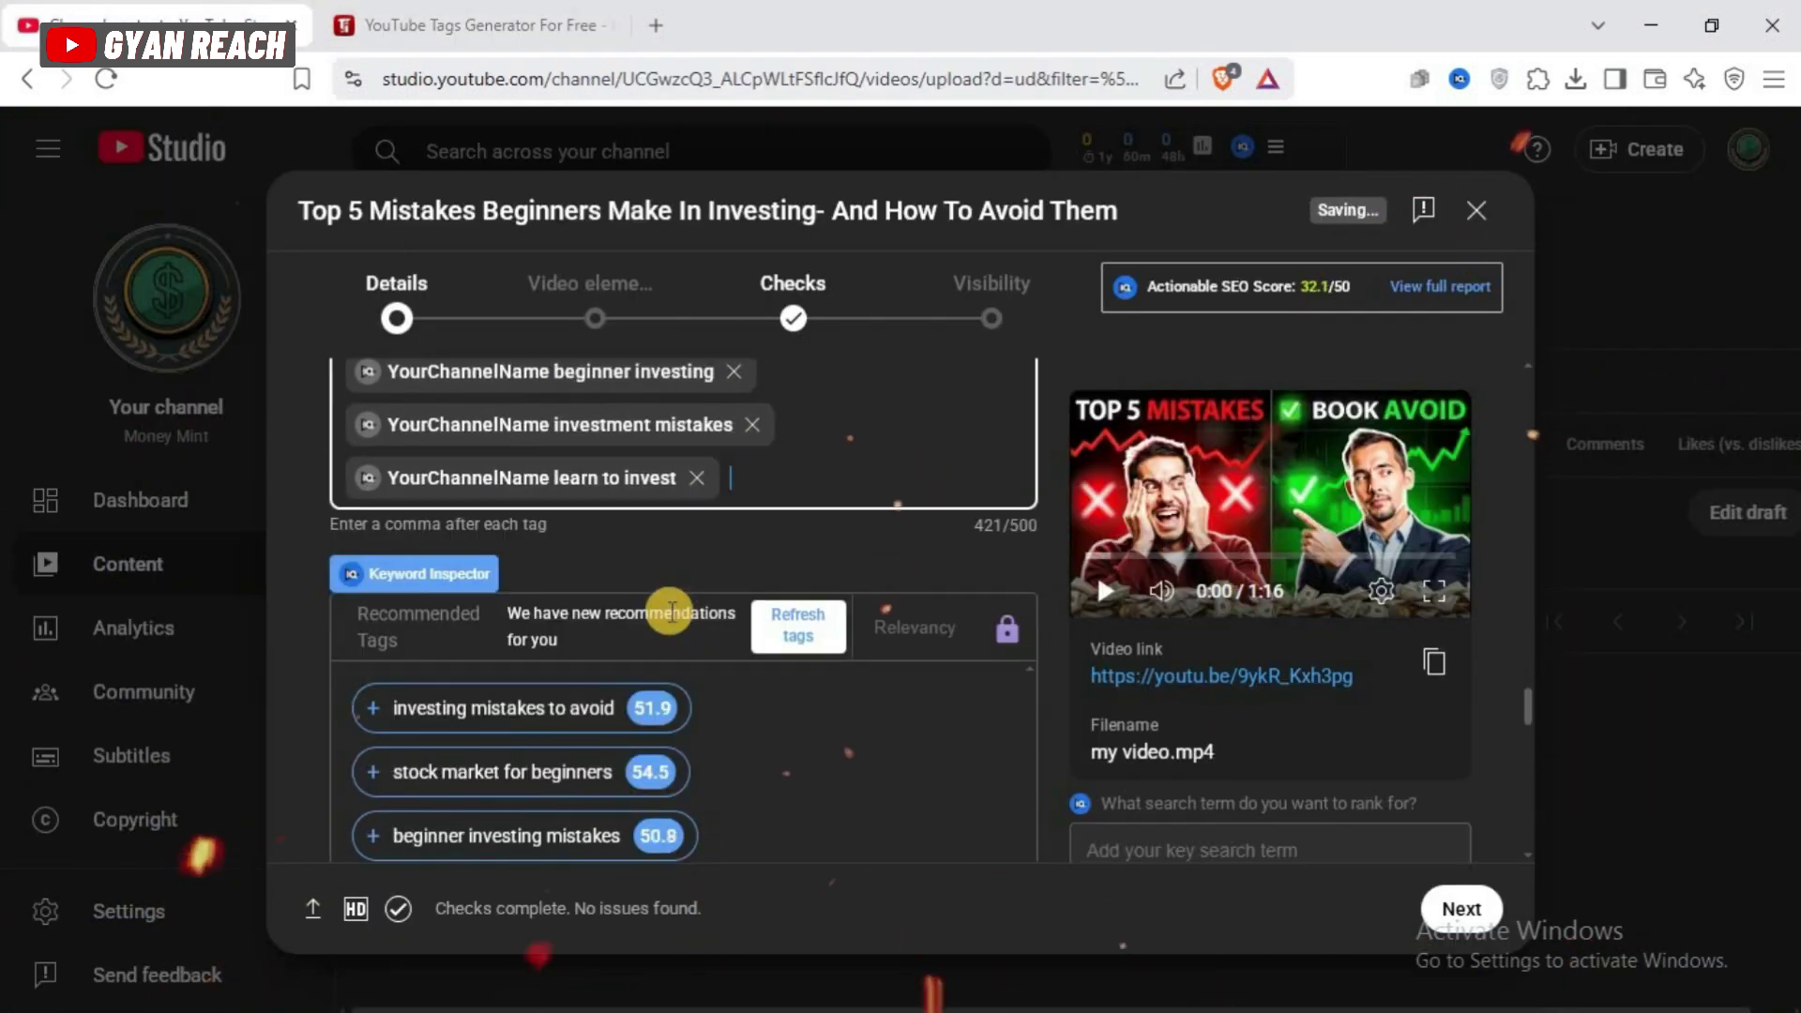
# Switch to TubeTool's Hashtag Generator and generate hashtags for "Top 5 mistakes beginners make in investing- and how to avoid them" with category Education and language English
pyautogui.scroll(10, 812, 578)
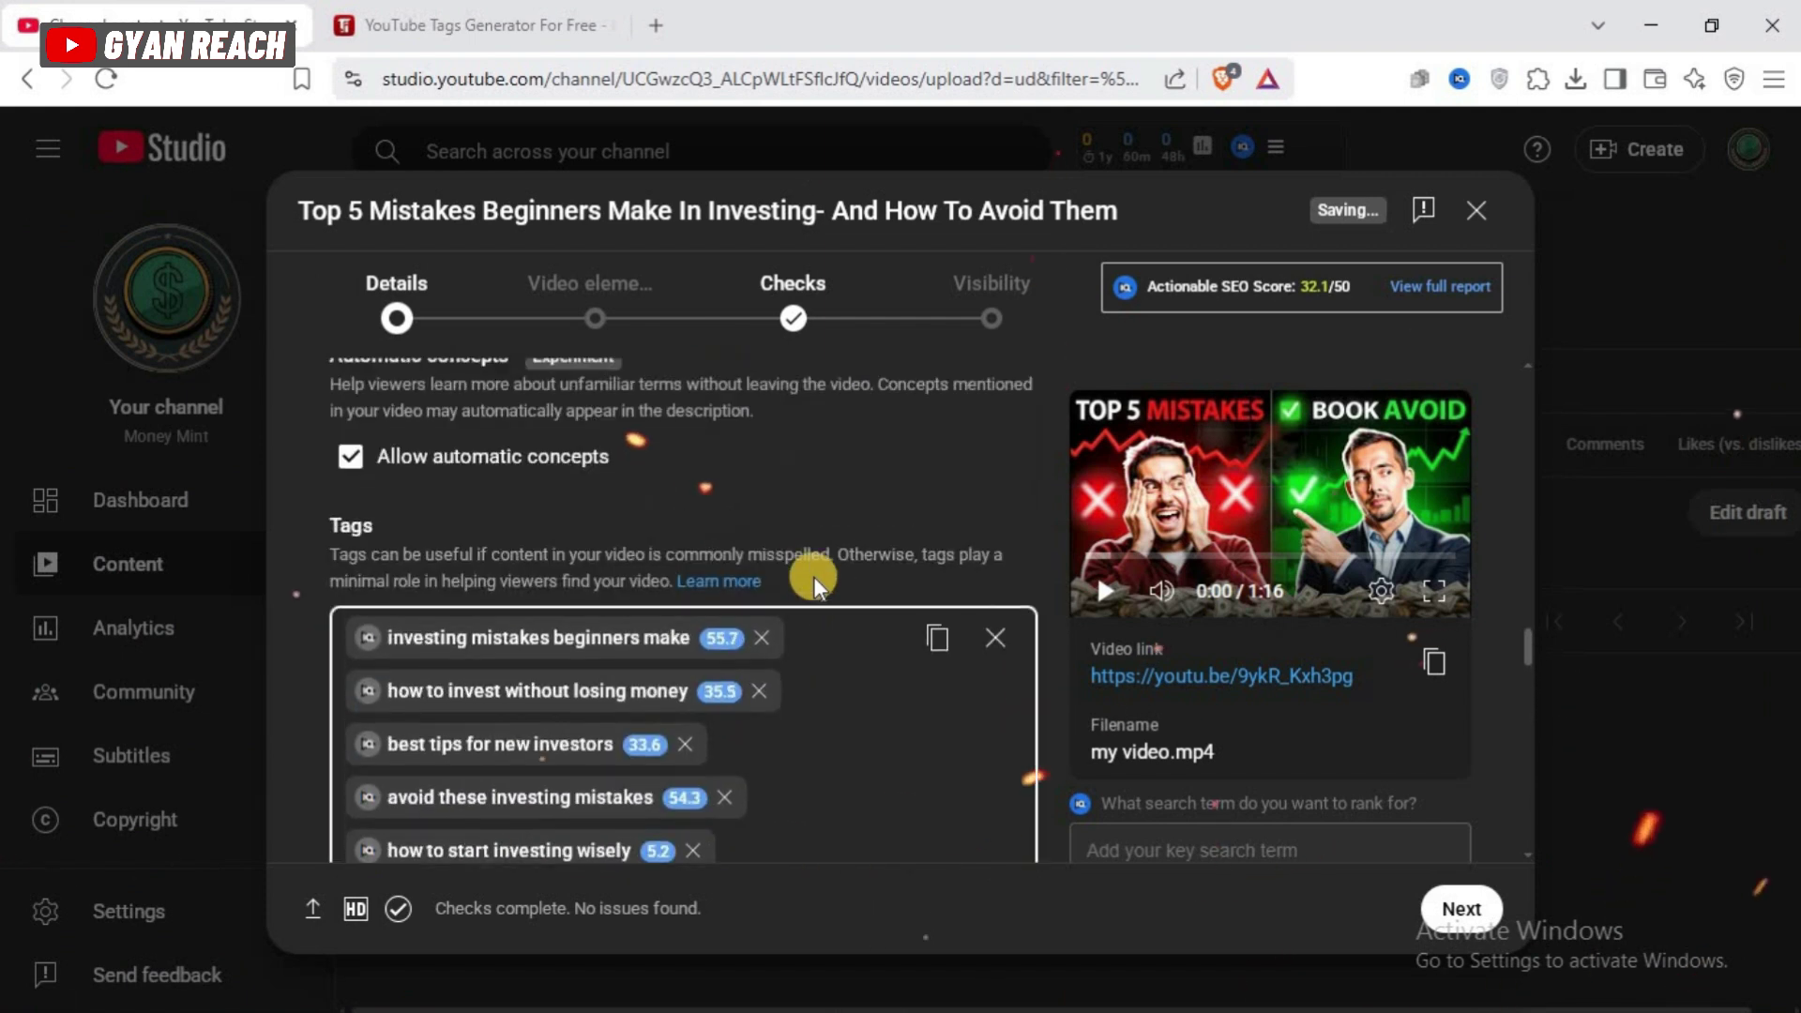
pyautogui.scroll(10, 812, 578)
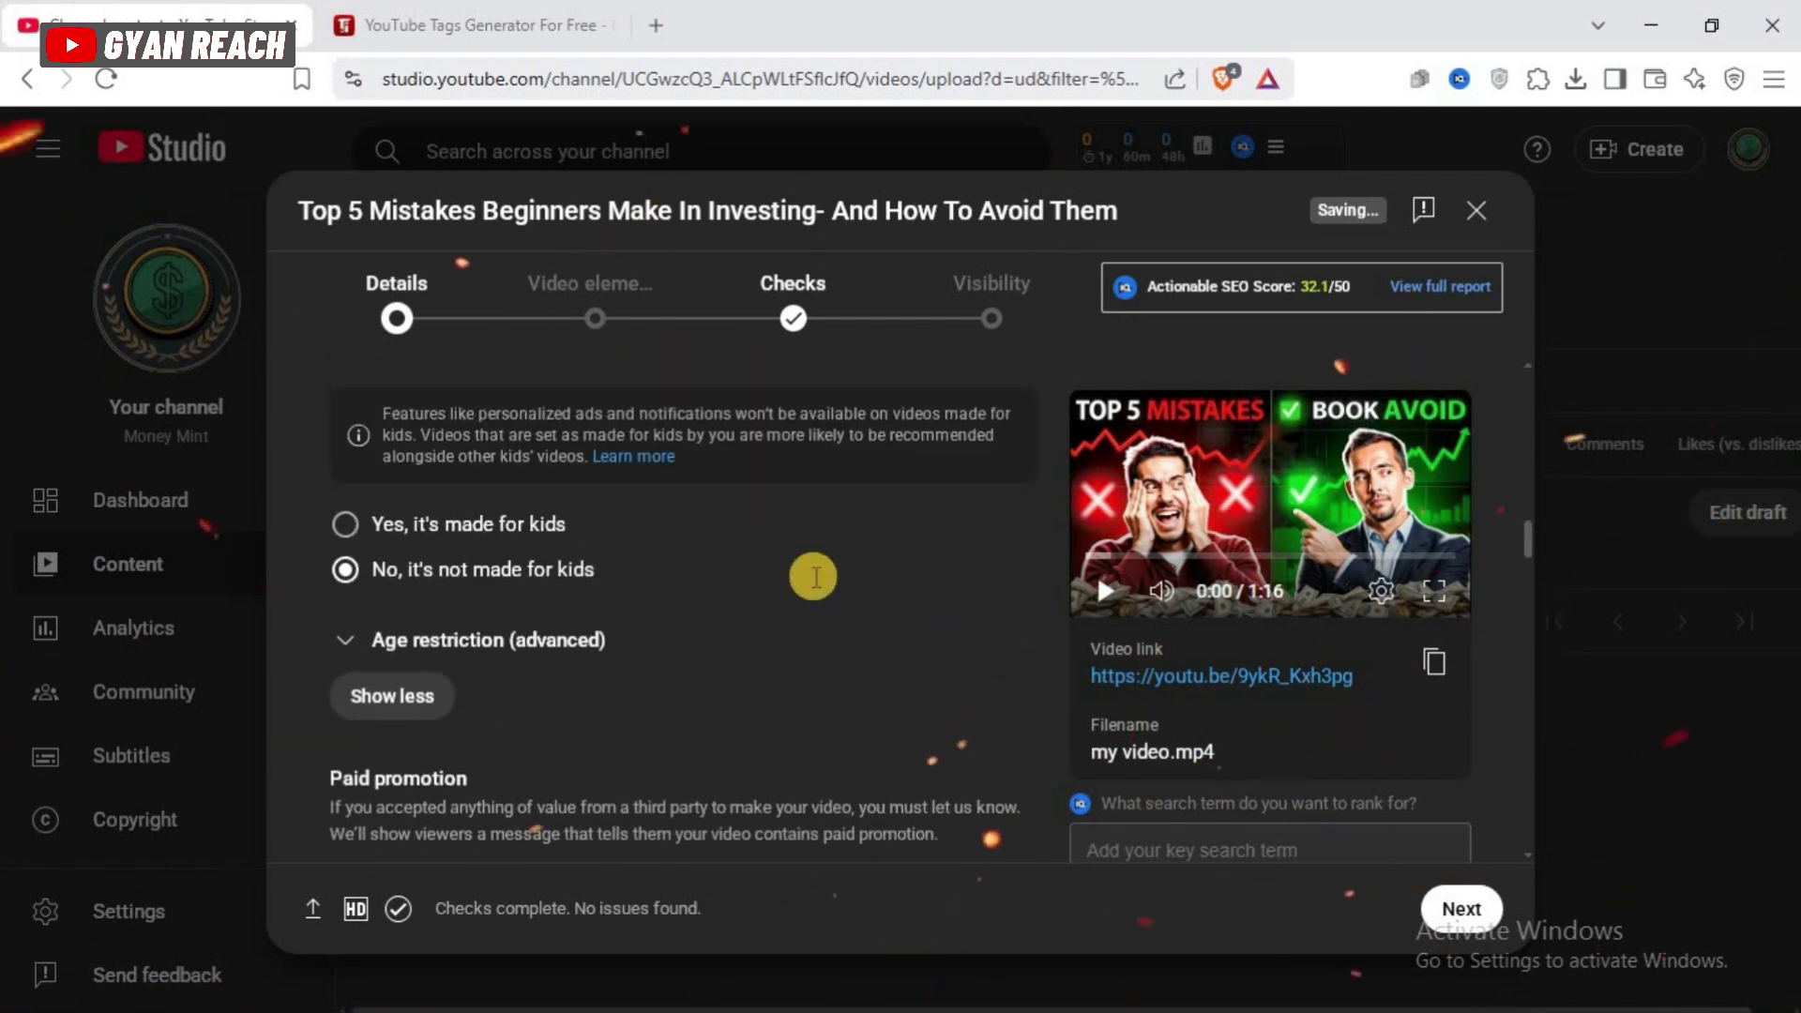
pyautogui.scroll(8, 812, 578)
pyautogui.scroll(-4, 300, 584)
pyautogui.scroll(-1, 387, 519)
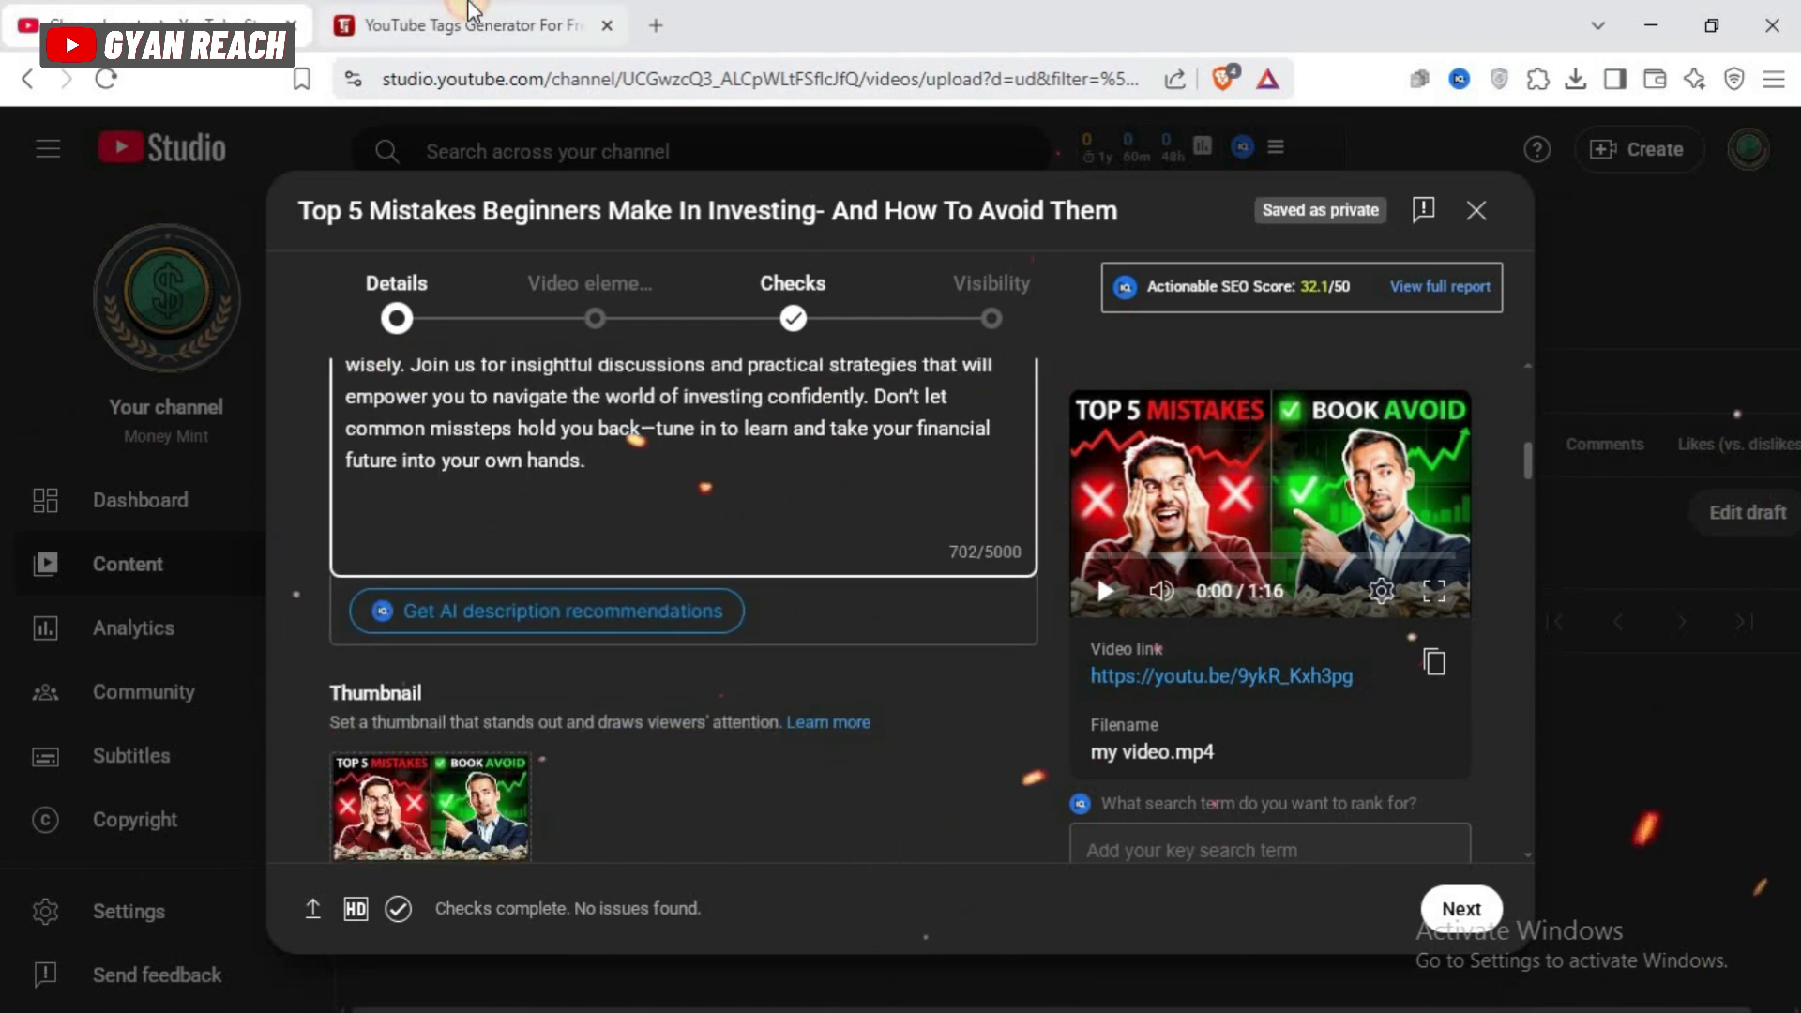
pyautogui.click(468, 11)
pyautogui.click(178, 462)
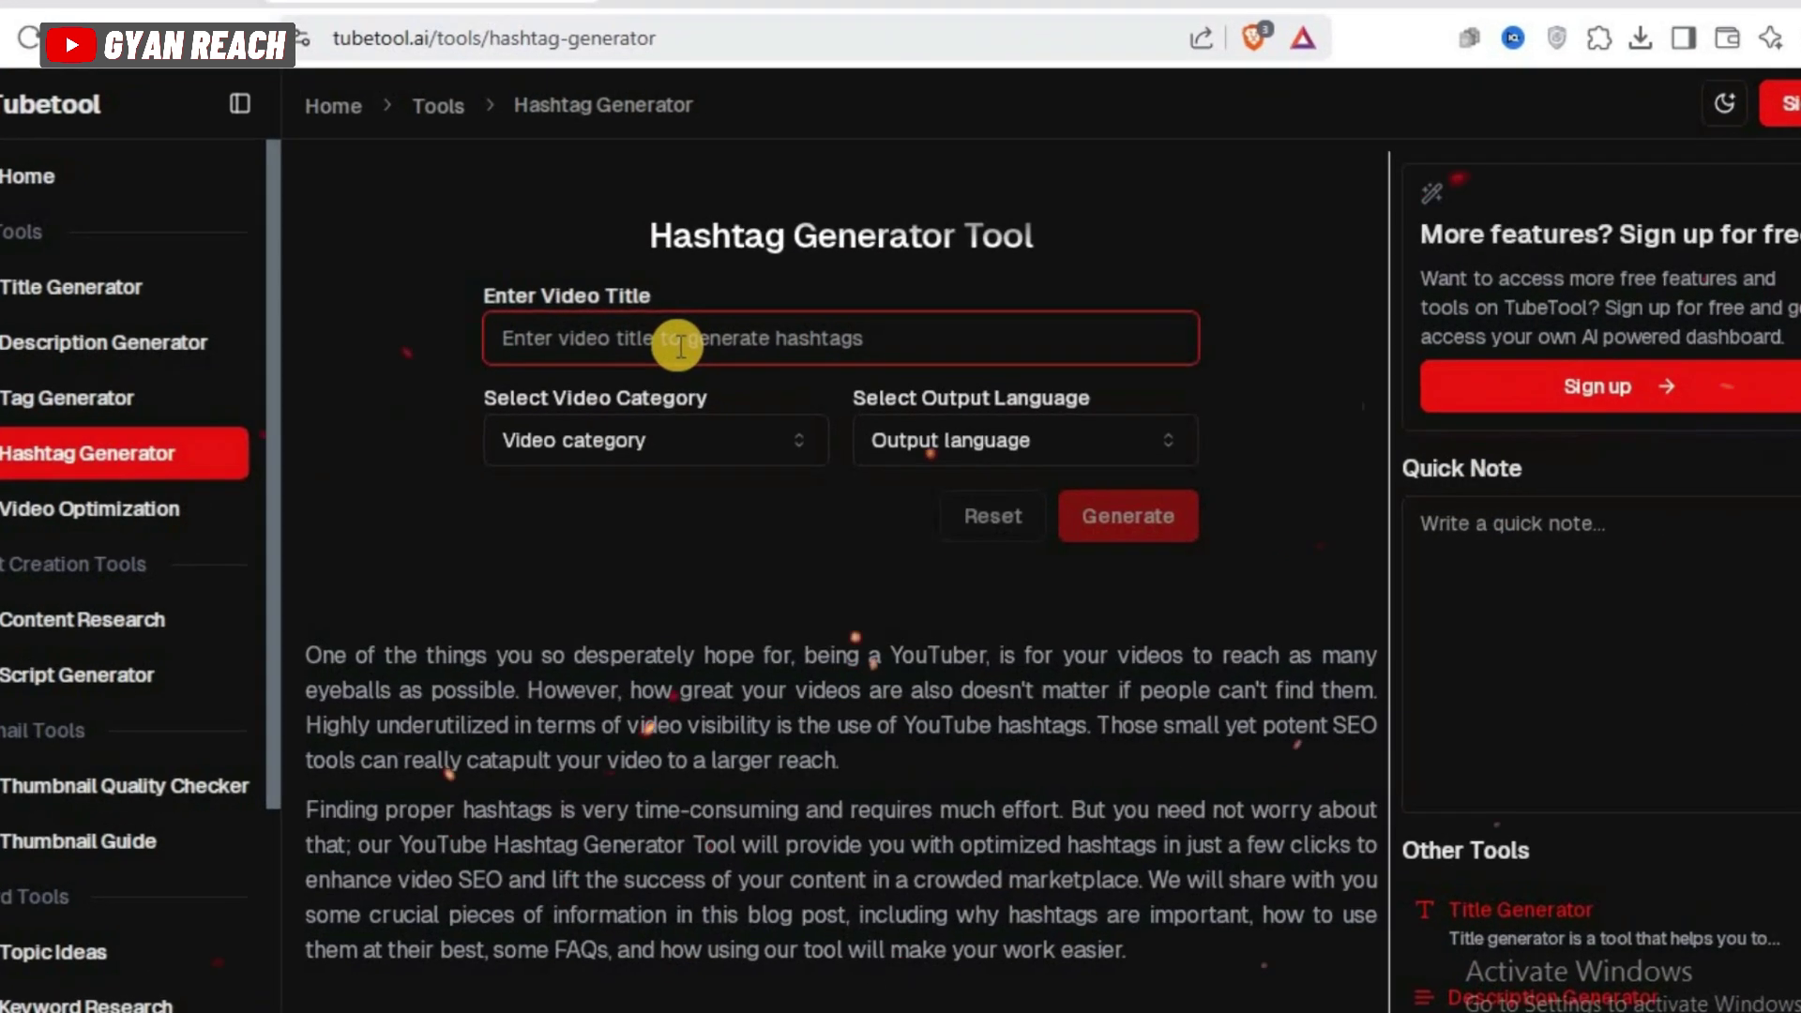
pyautogui.click(691, 350)
pyautogui.hotkey('ctrl', 'v')
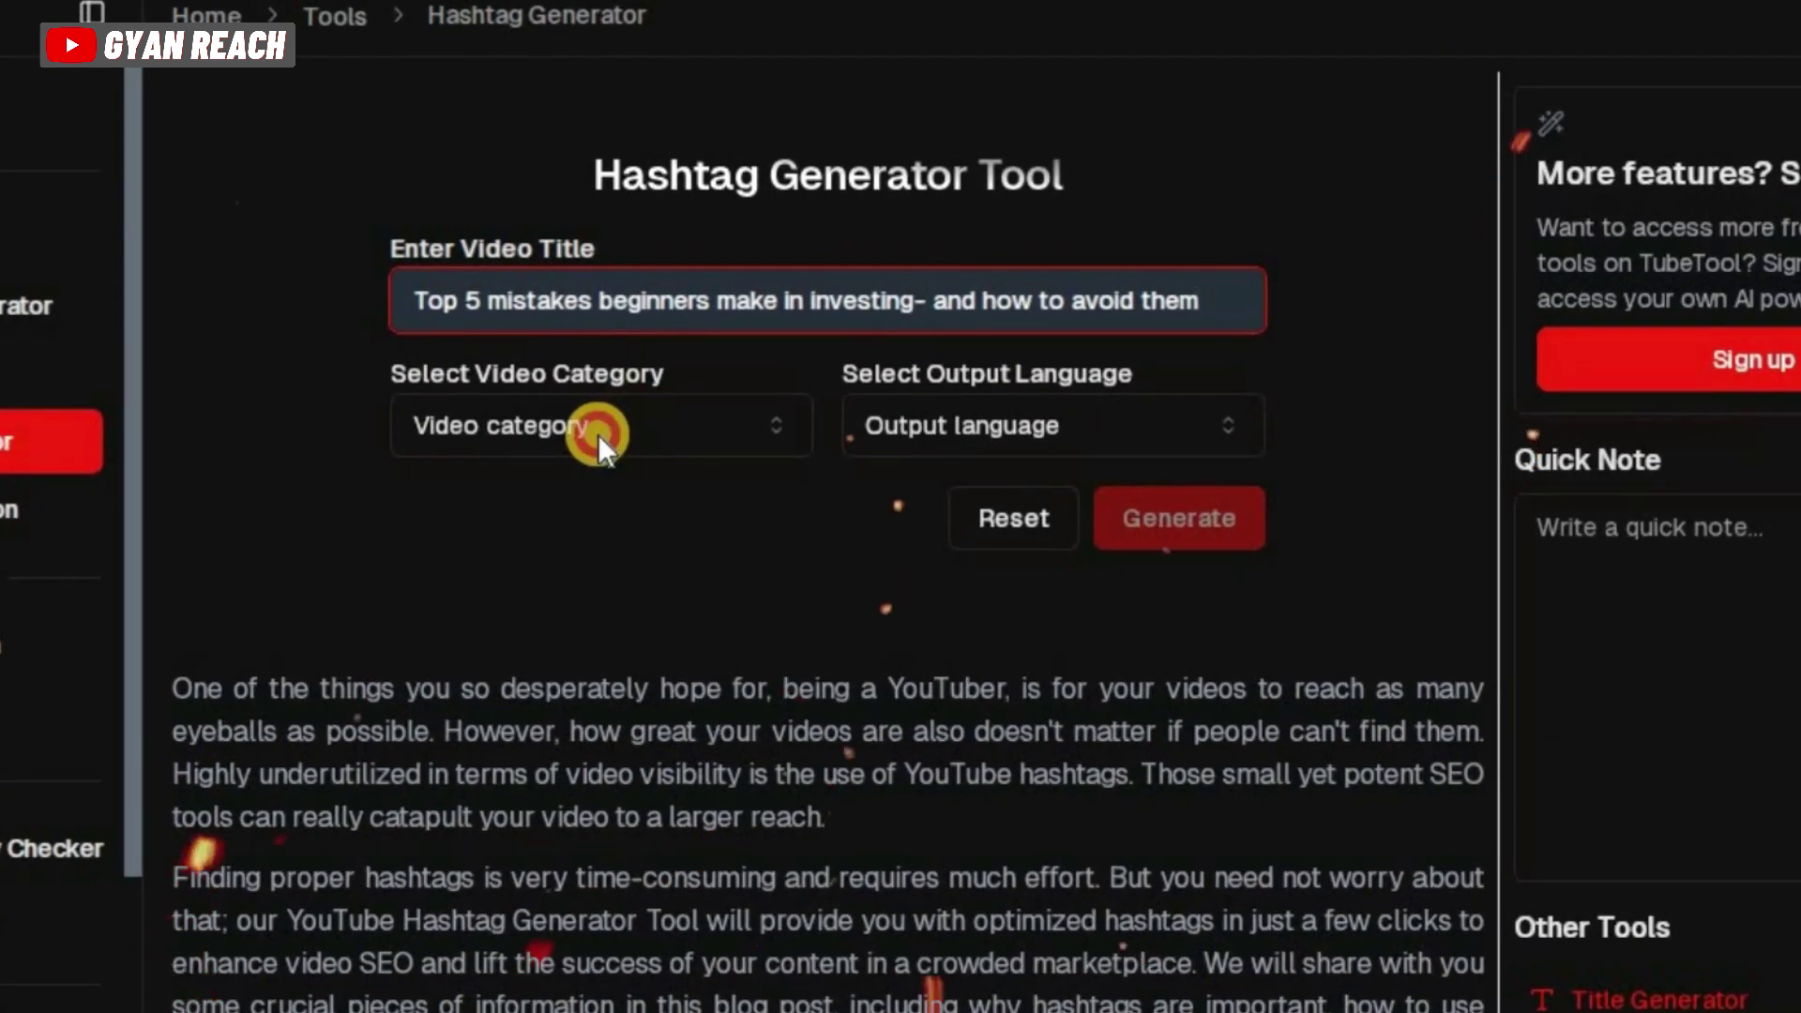
pyautogui.click(599, 434)
pyautogui.click(522, 621)
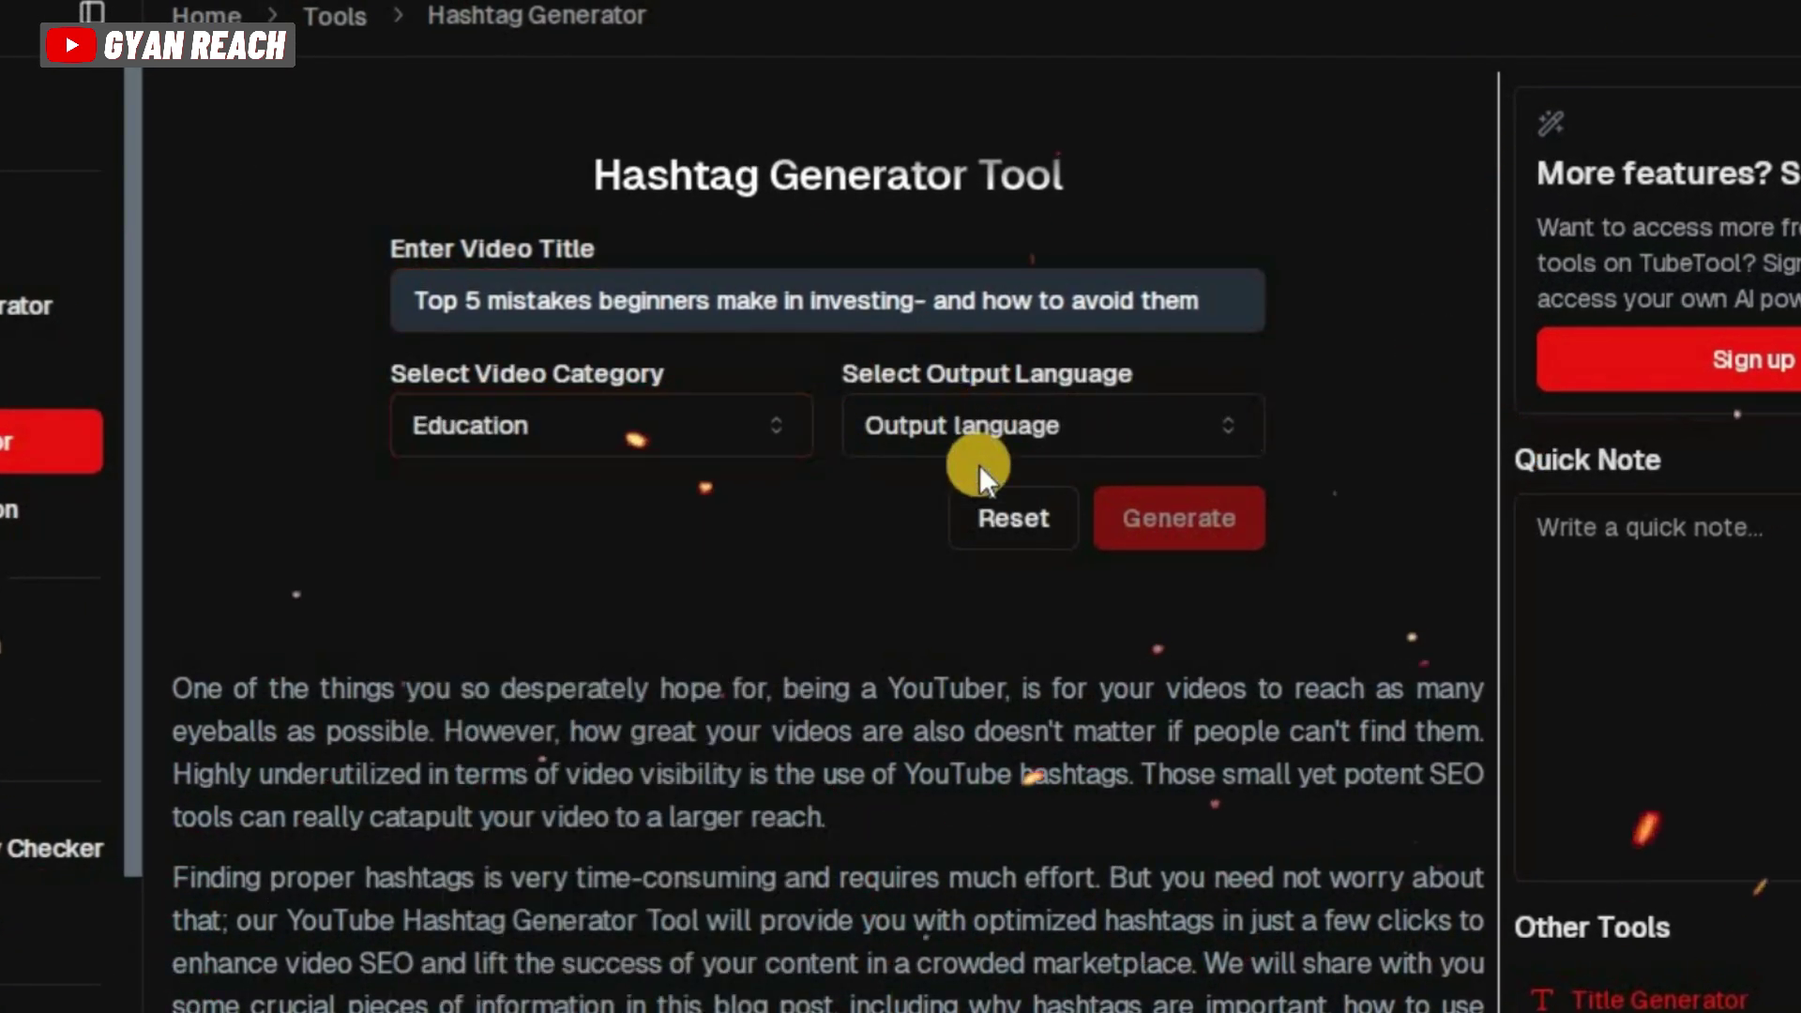
pyautogui.click(975, 448)
pyautogui.scroll(-3, 959, 689)
pyautogui.click(938, 908)
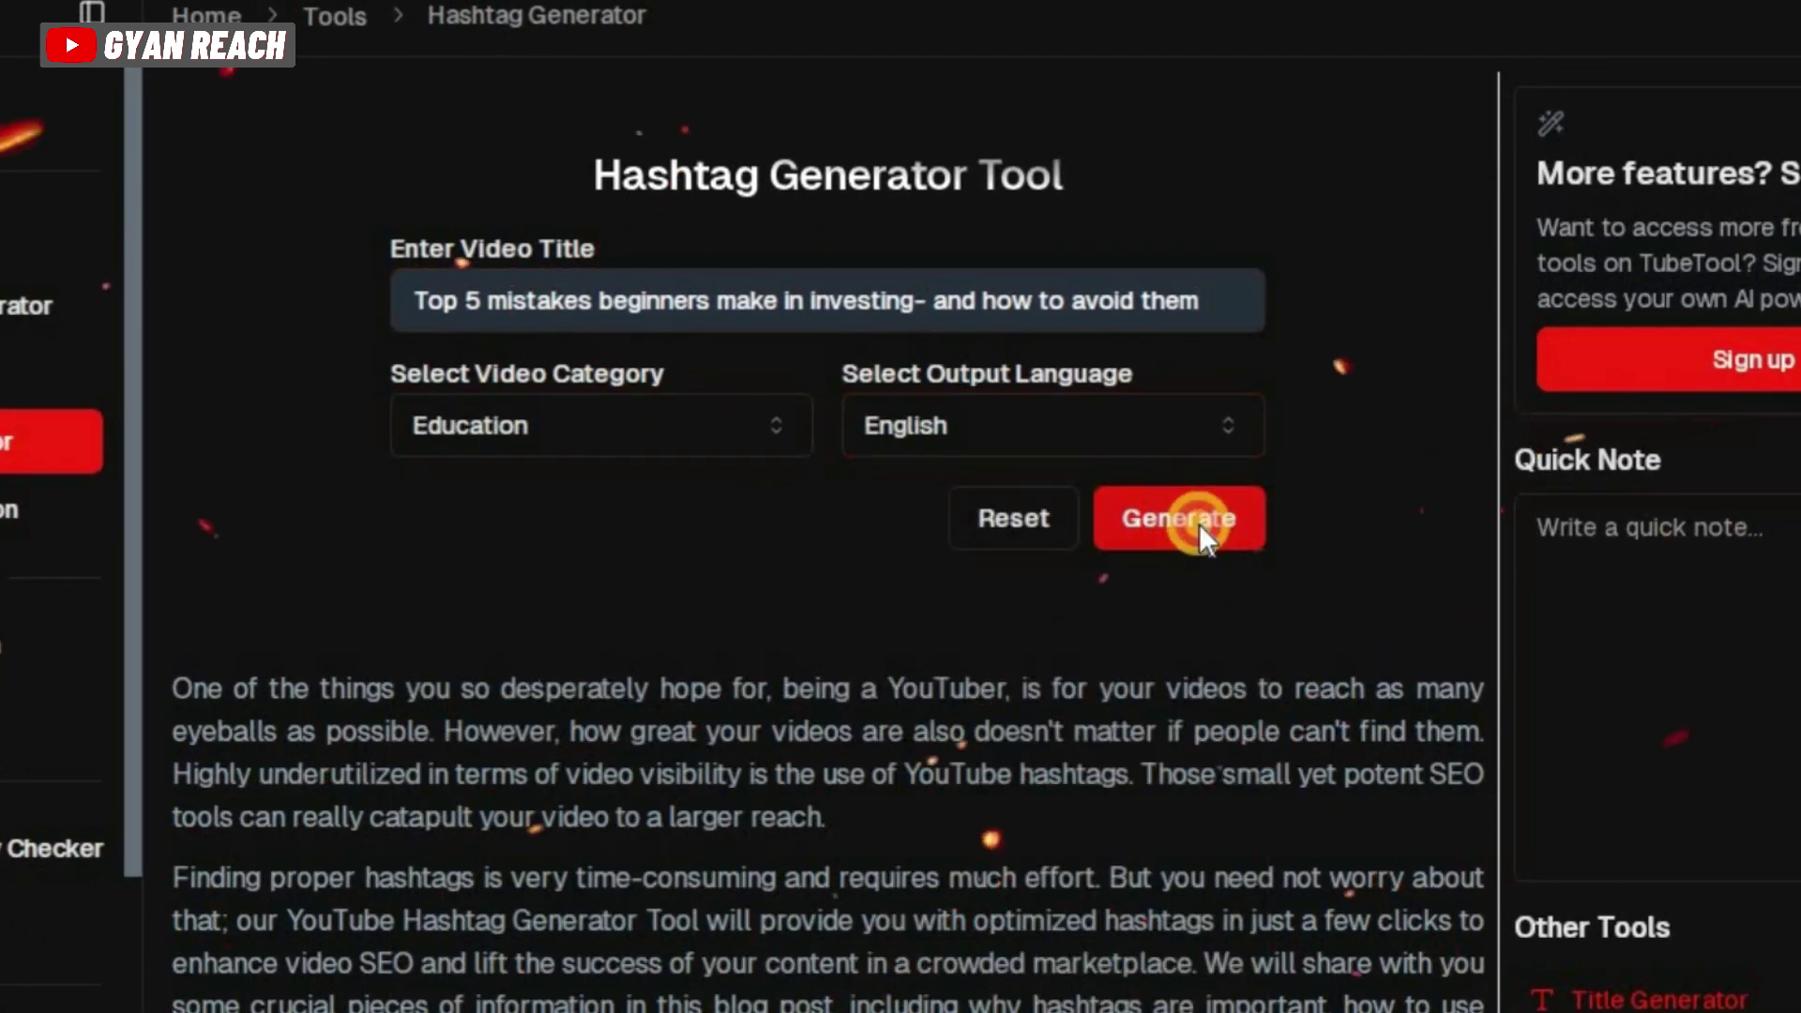
pyautogui.click(1198, 526)
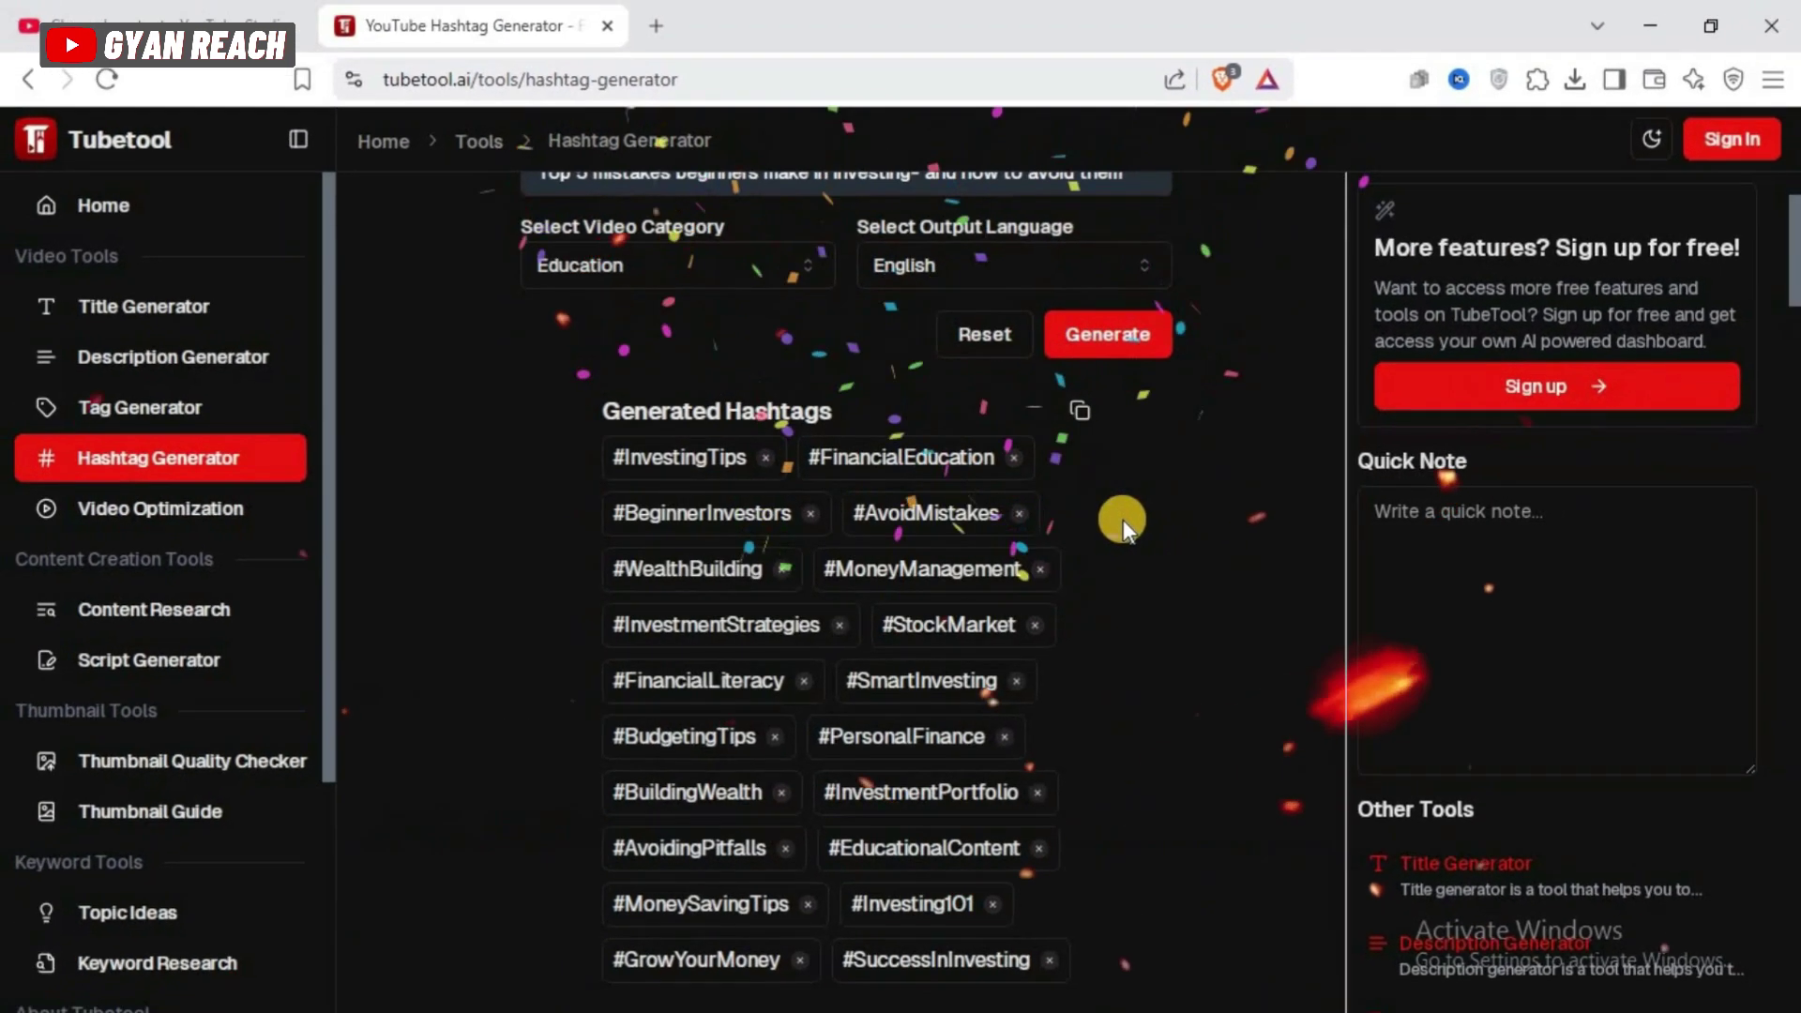
# Copy the generated hashtags to the end of the video description in YouTube Studio and advance to the Visibility settings
pyautogui.scroll(-2, 1142, 519)
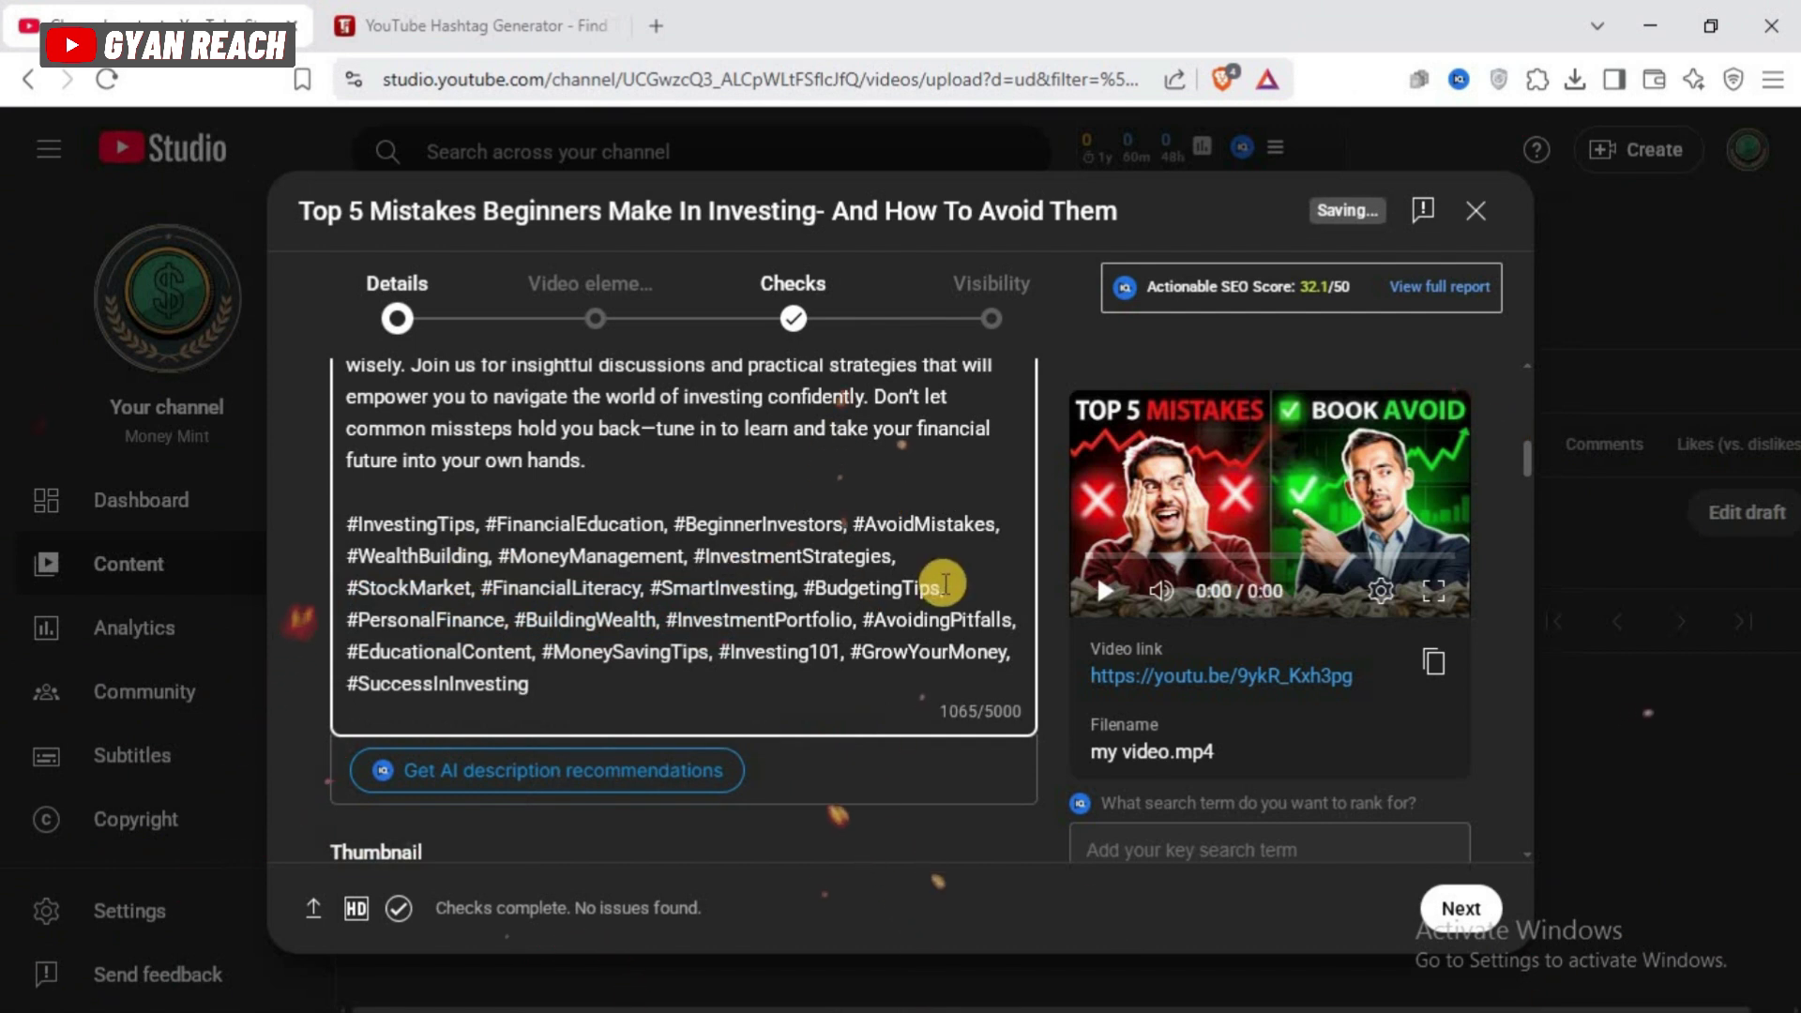
pyautogui.scroll(10, 945, 583)
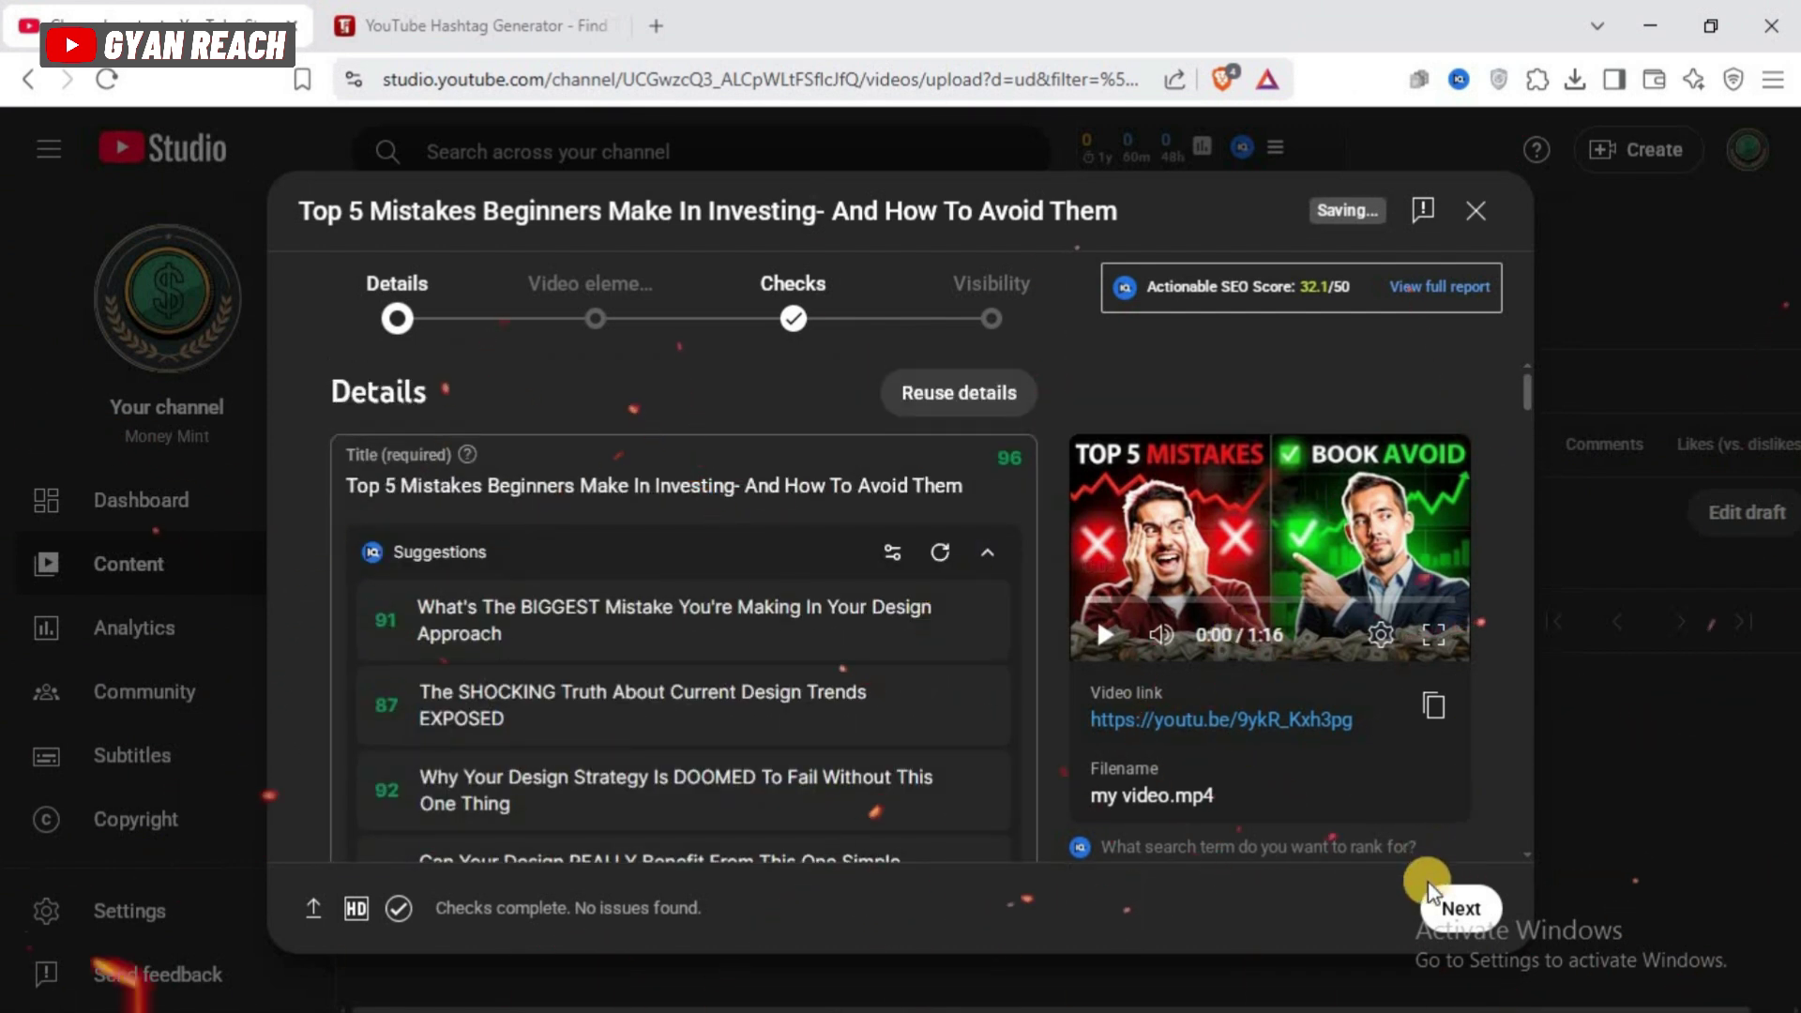
pyautogui.click(1461, 914)
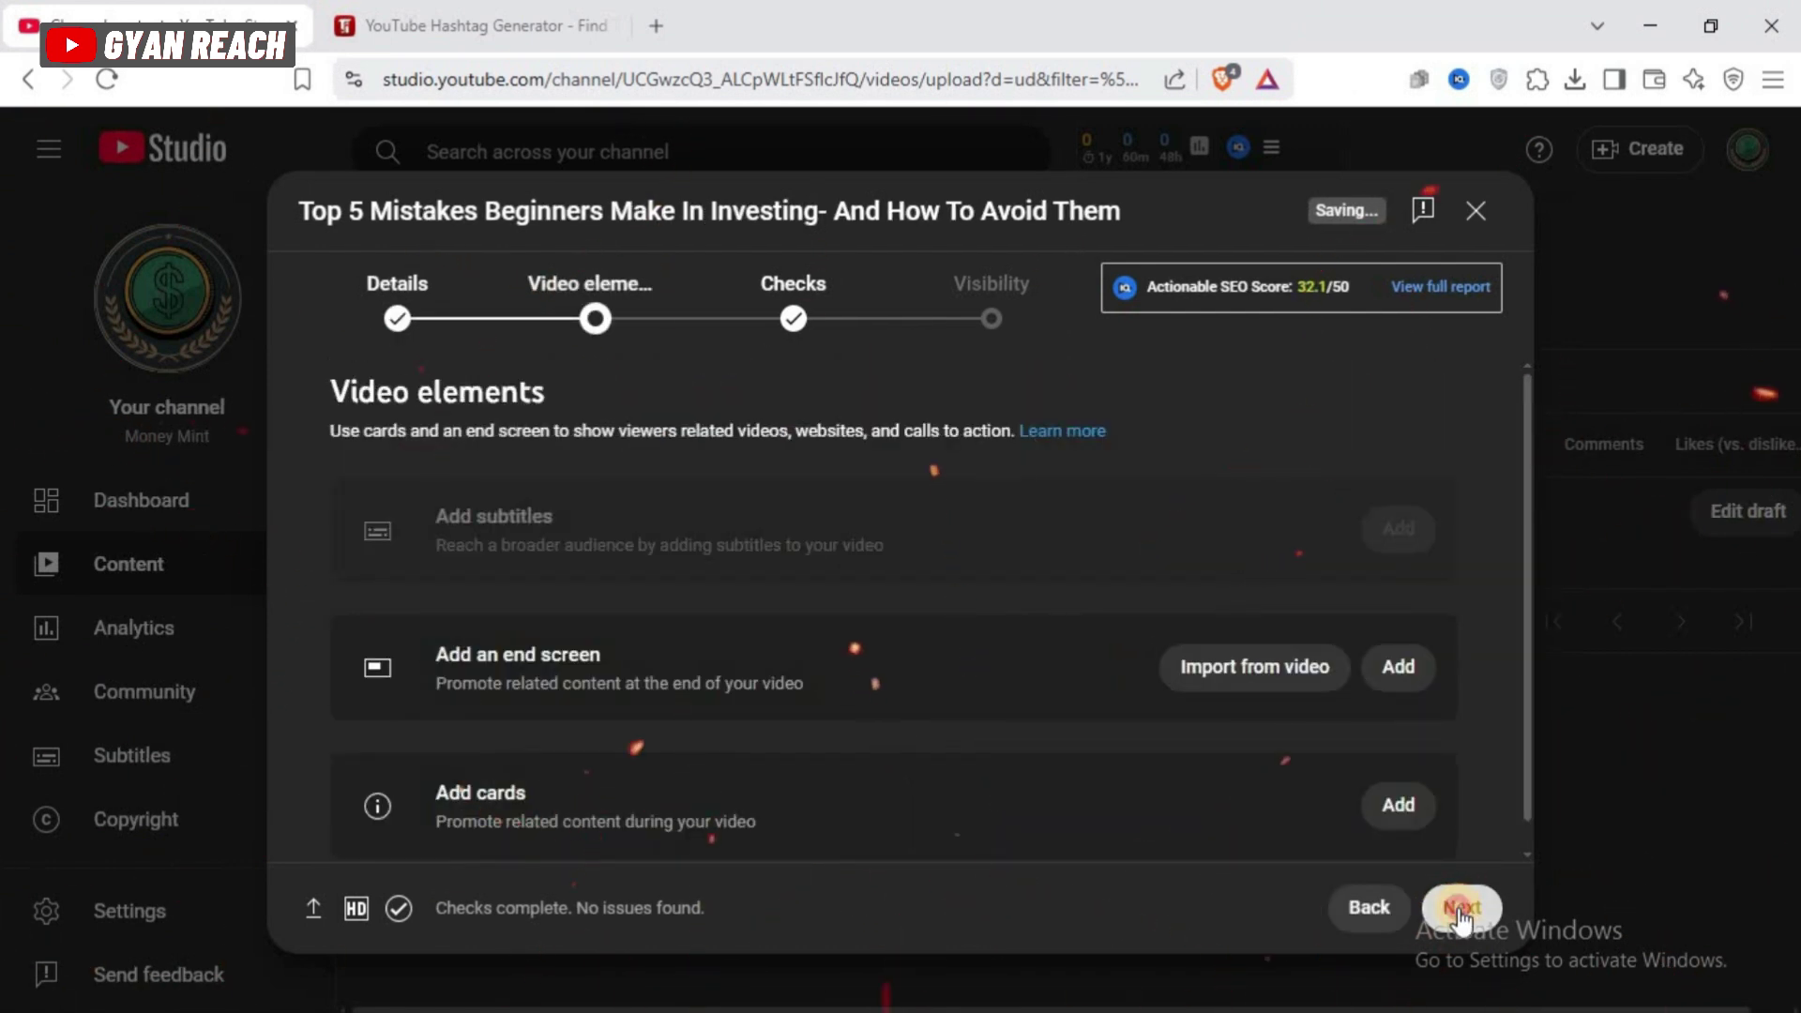
pyautogui.click(1460, 914)
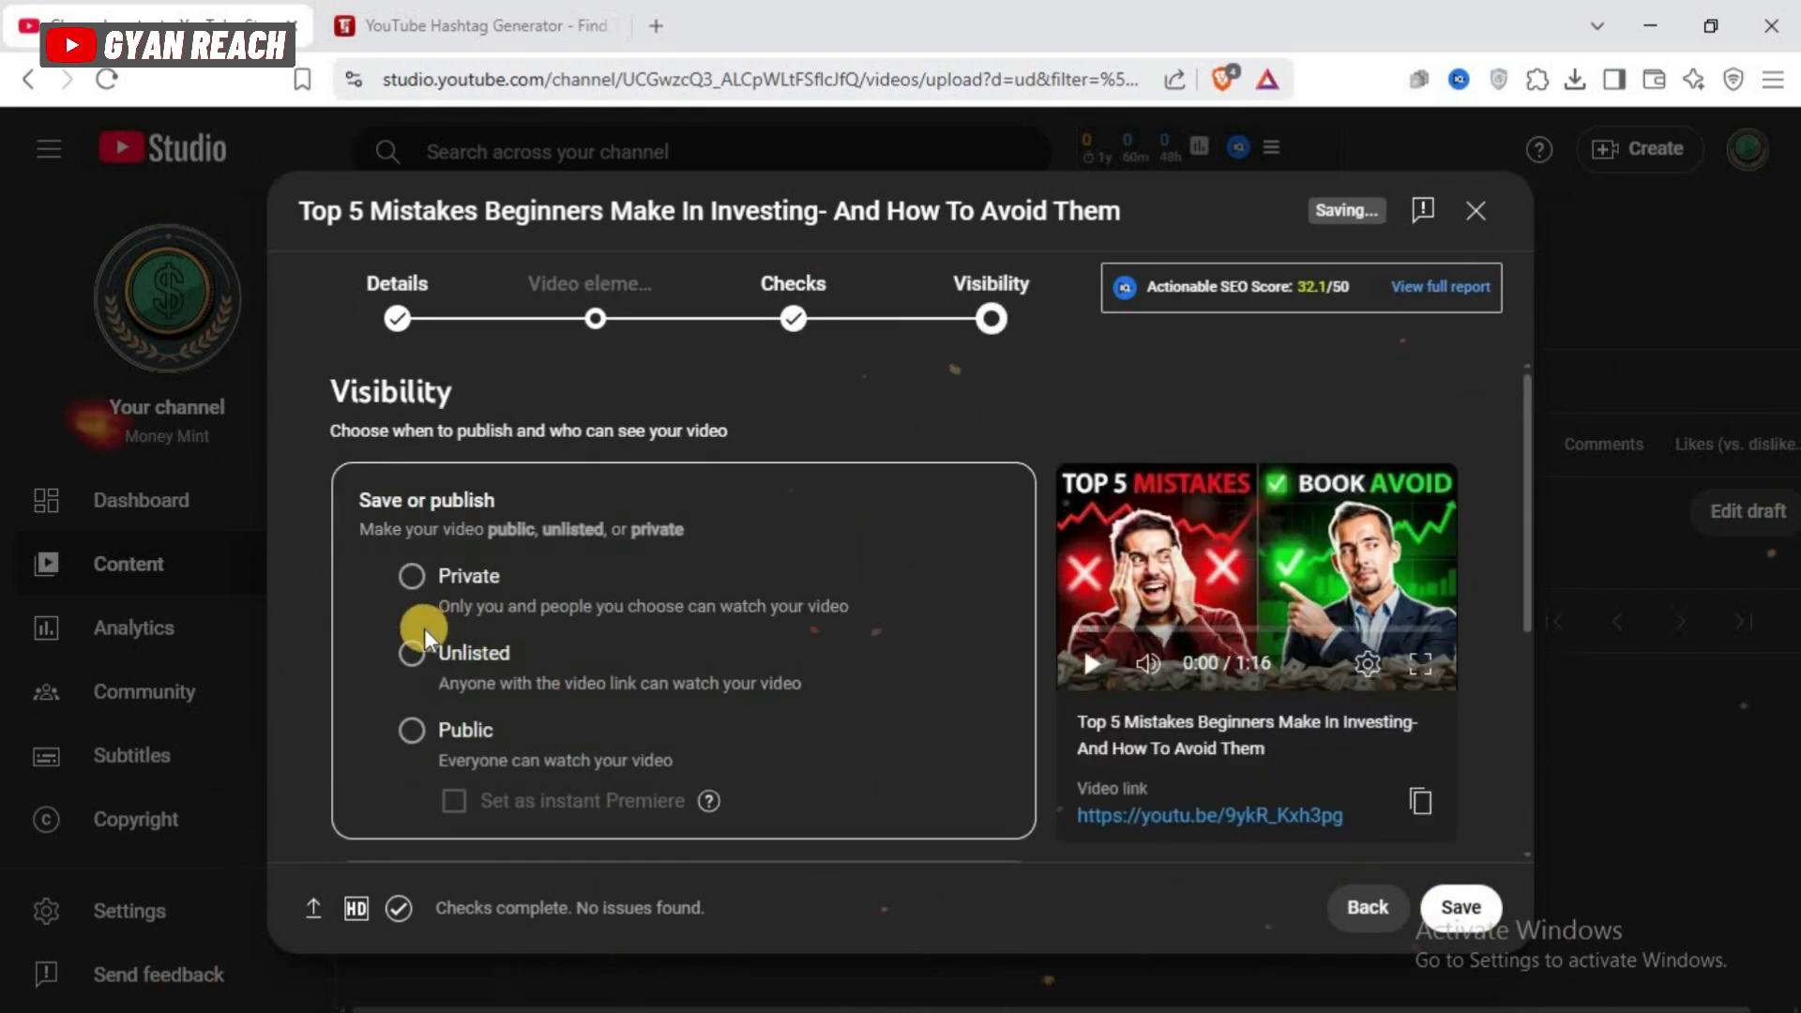
# Set the video's visibility to Unlisted, save it, and close the sharing dialog
pyautogui.click(414, 669)
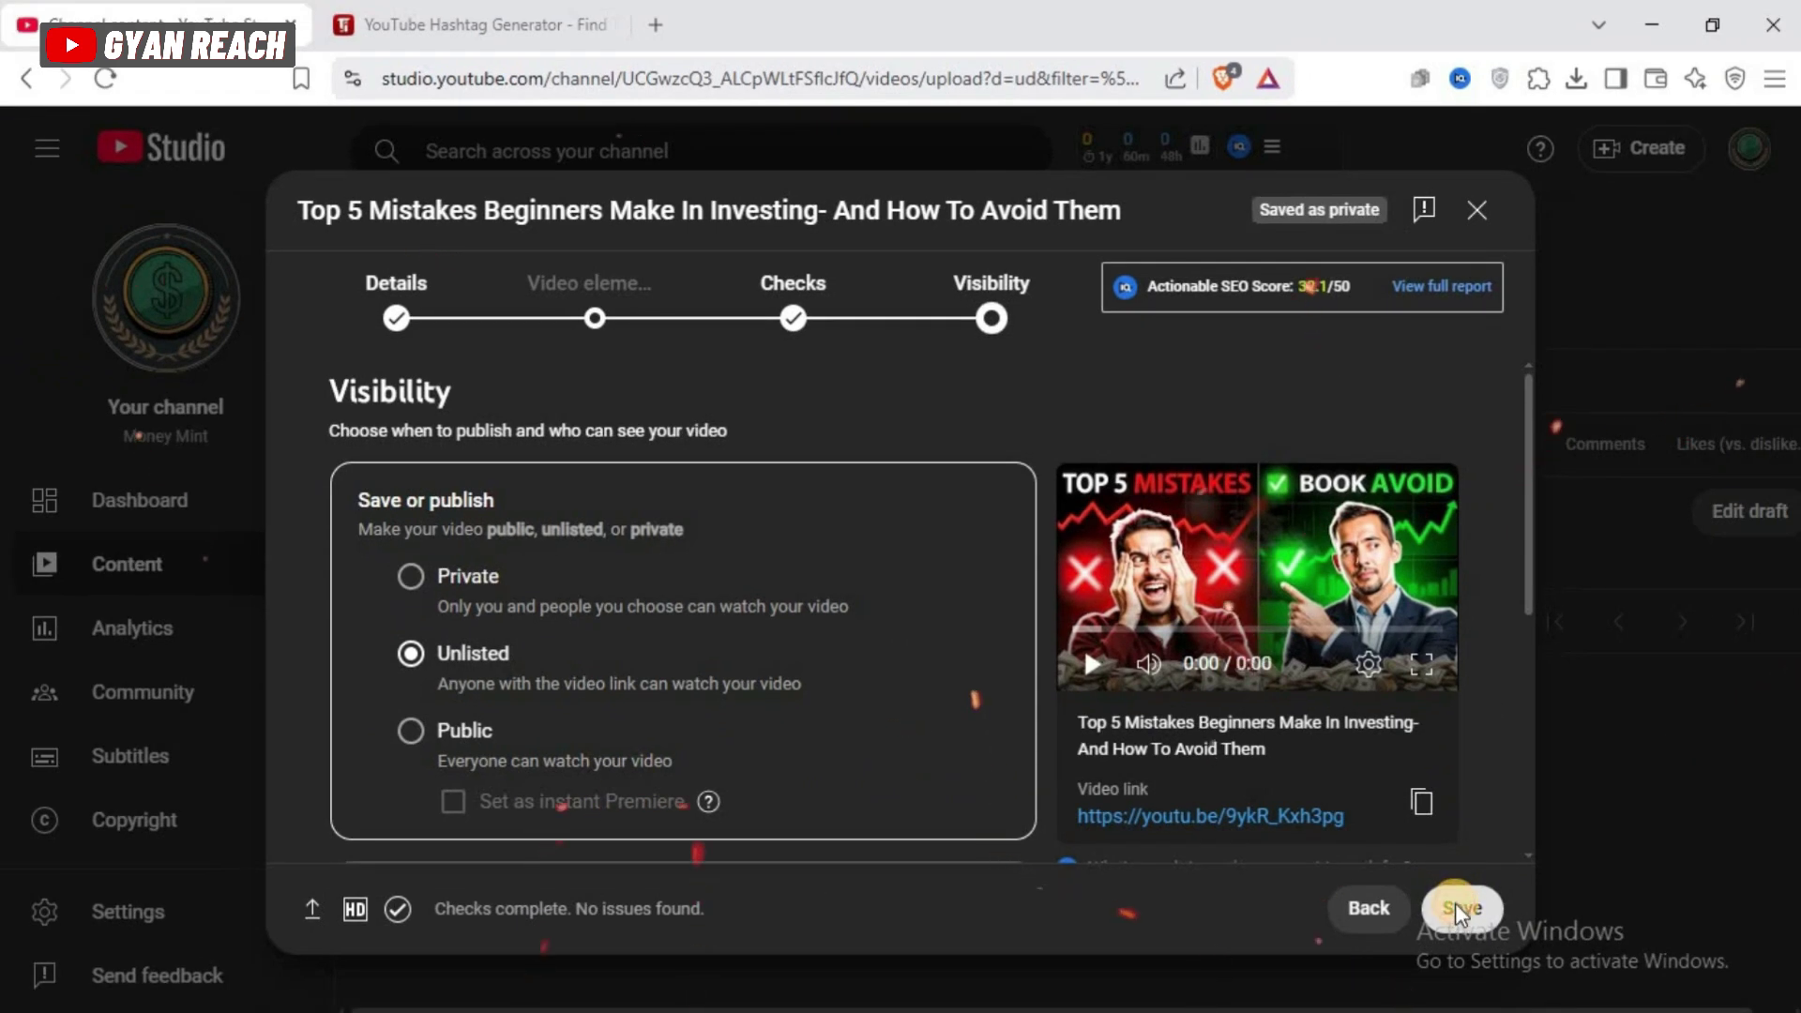
pyautogui.click(1455, 902)
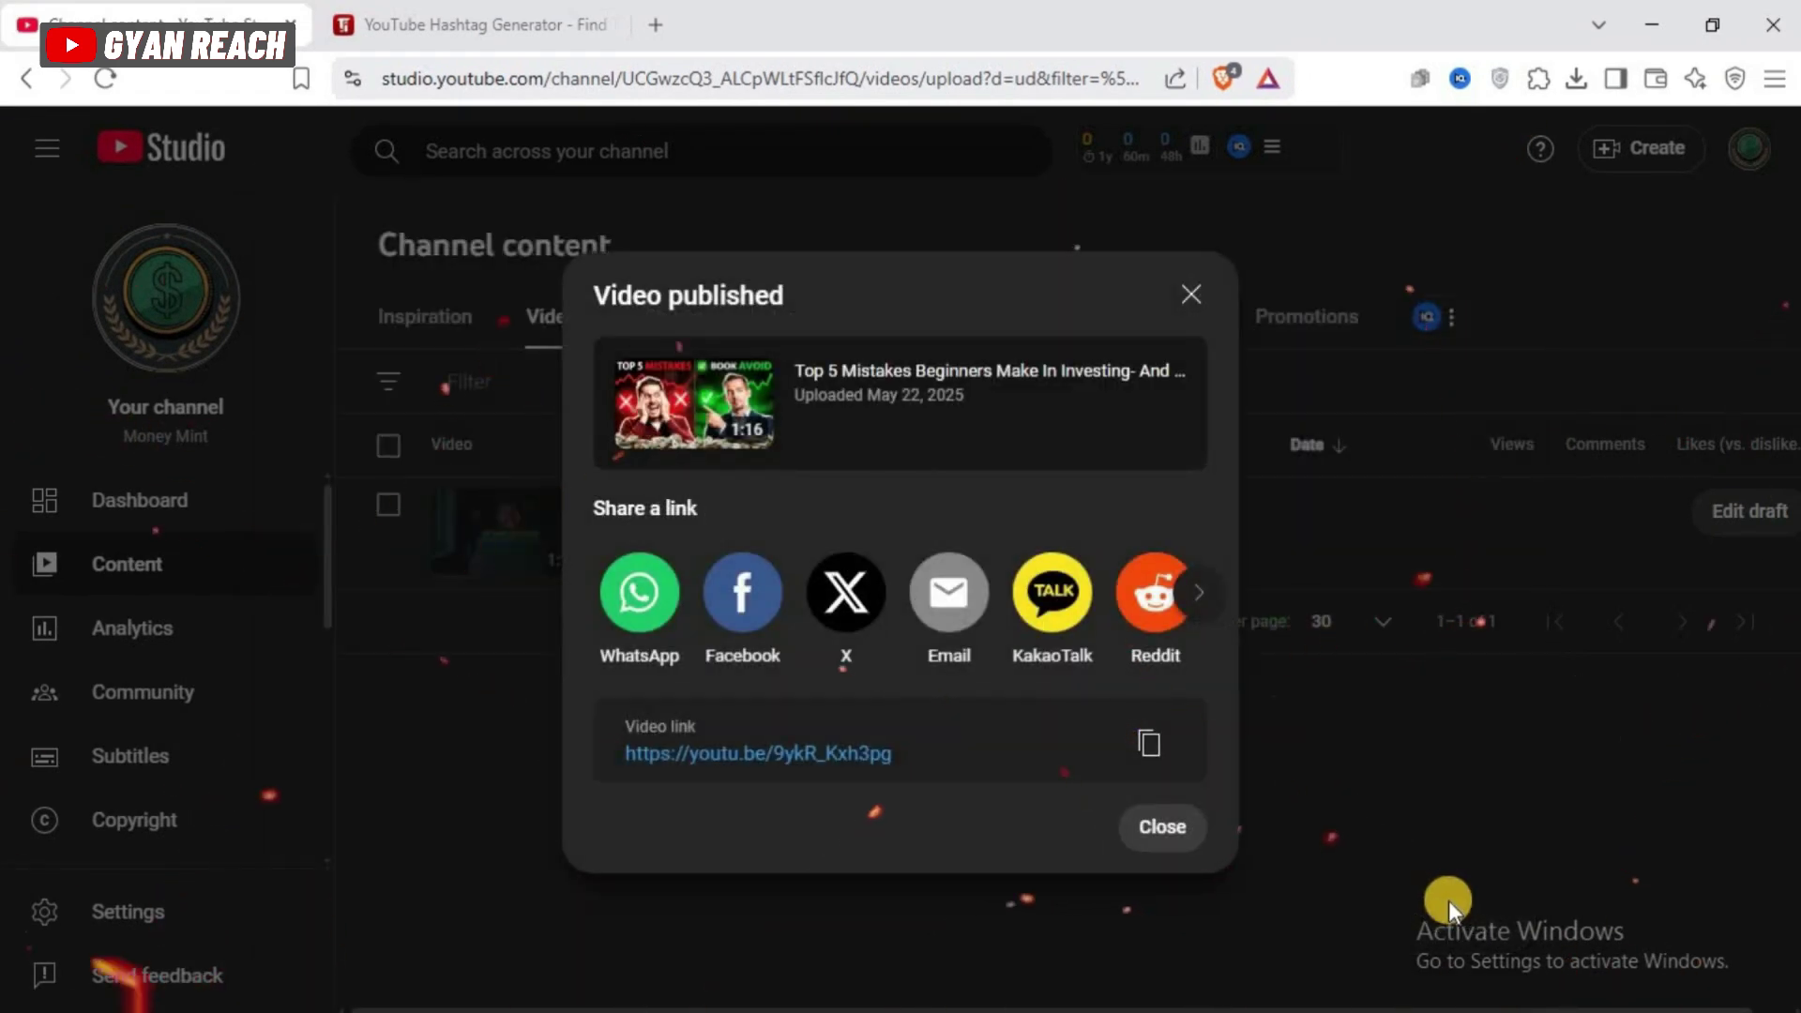
pyautogui.click(1164, 831)
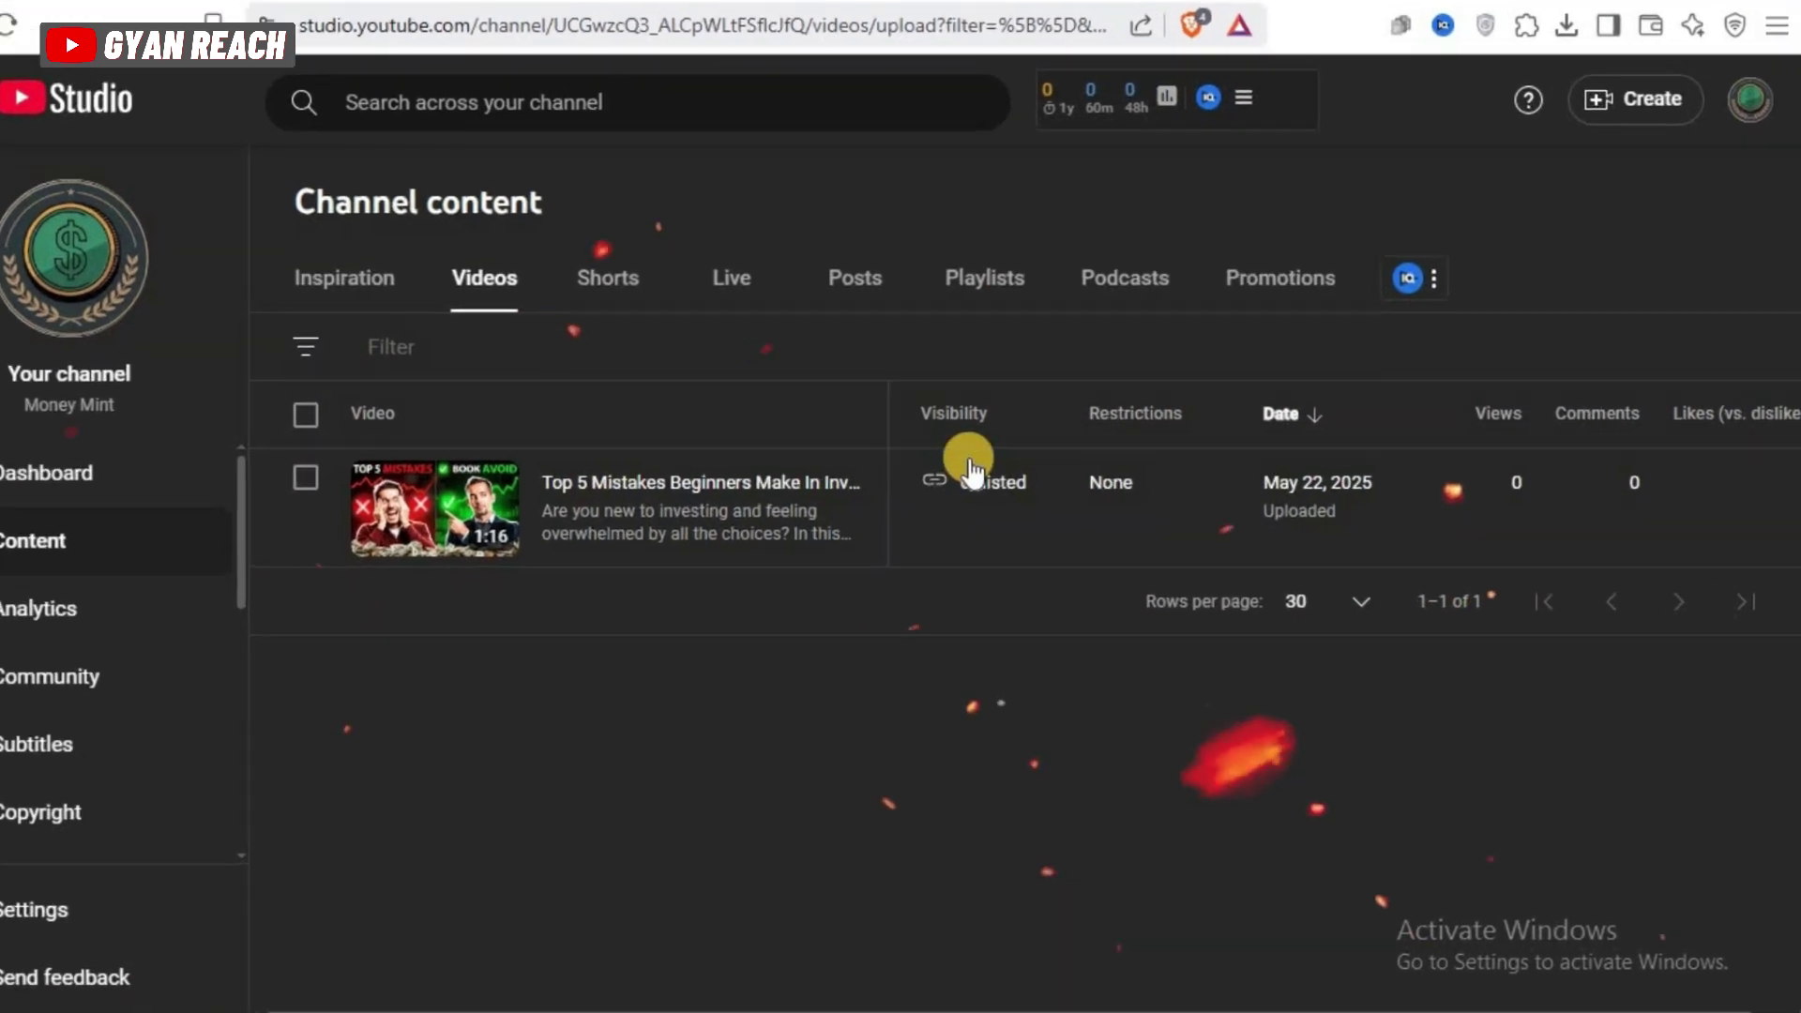
# Change the video's visibility to Public and publish it, and open it from the Money Mint channel page on YouTube
pyautogui.click(971, 474)
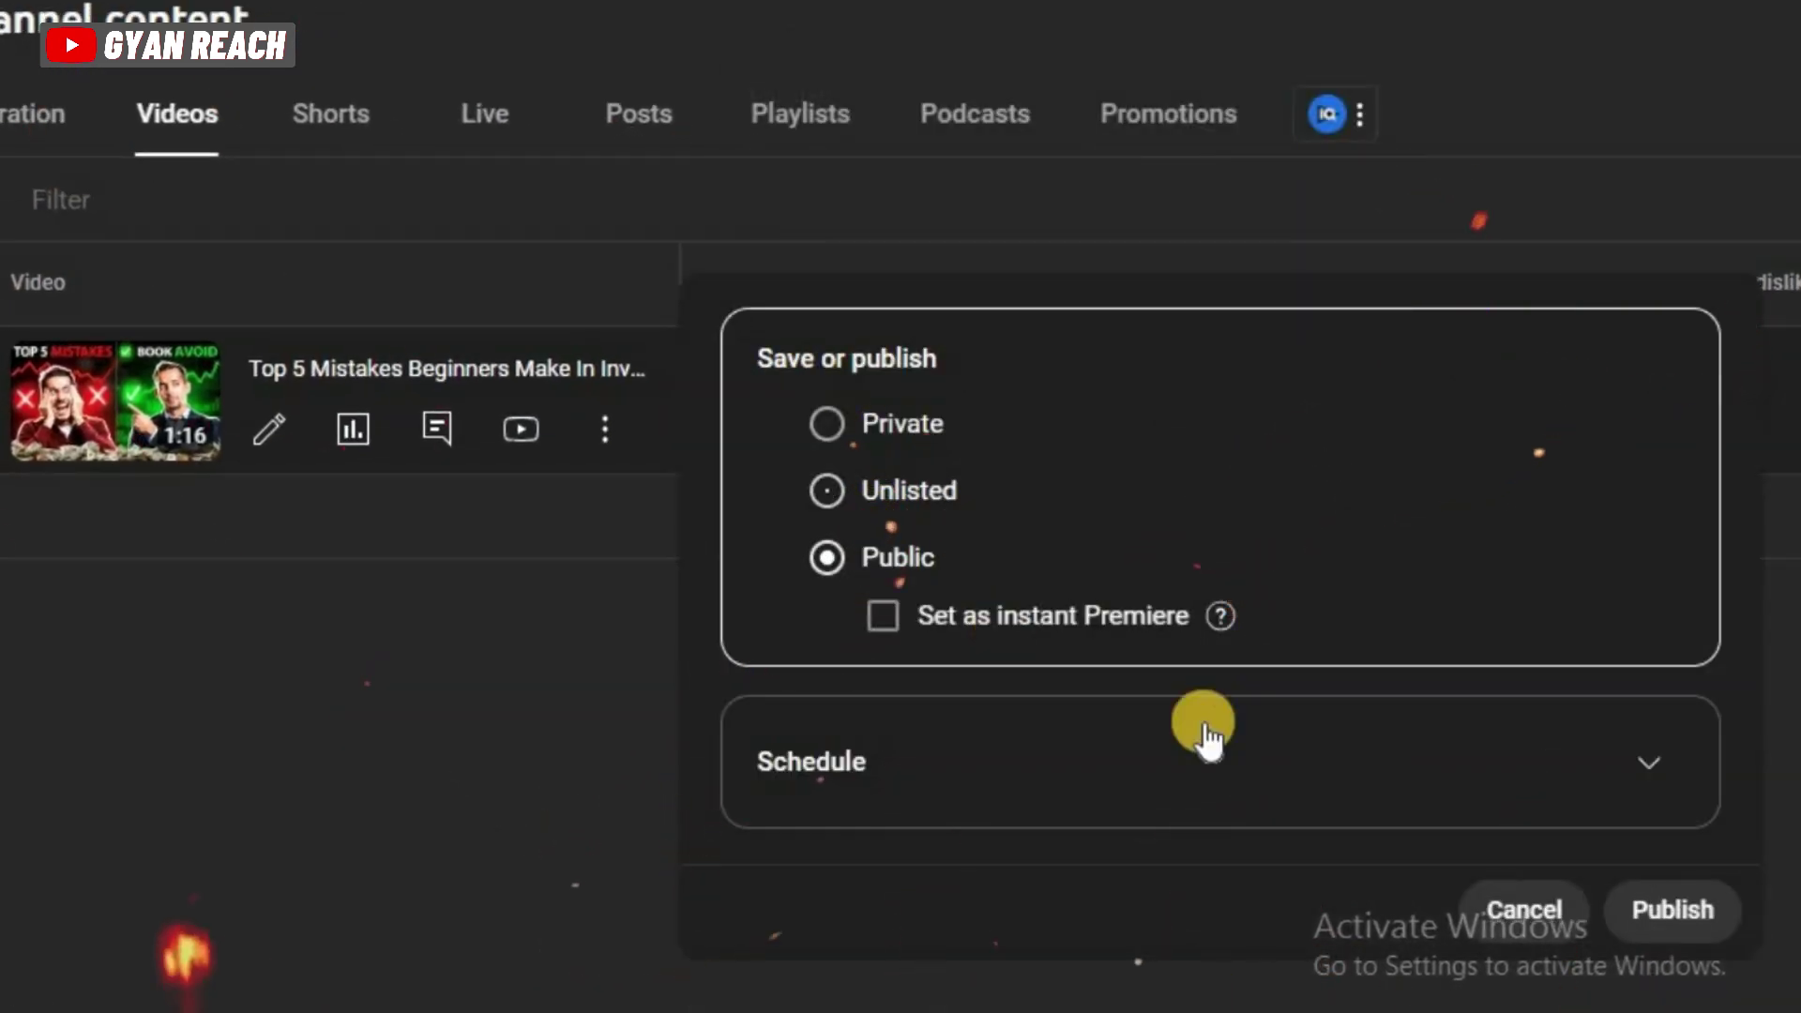
pyautogui.click(1634, 906)
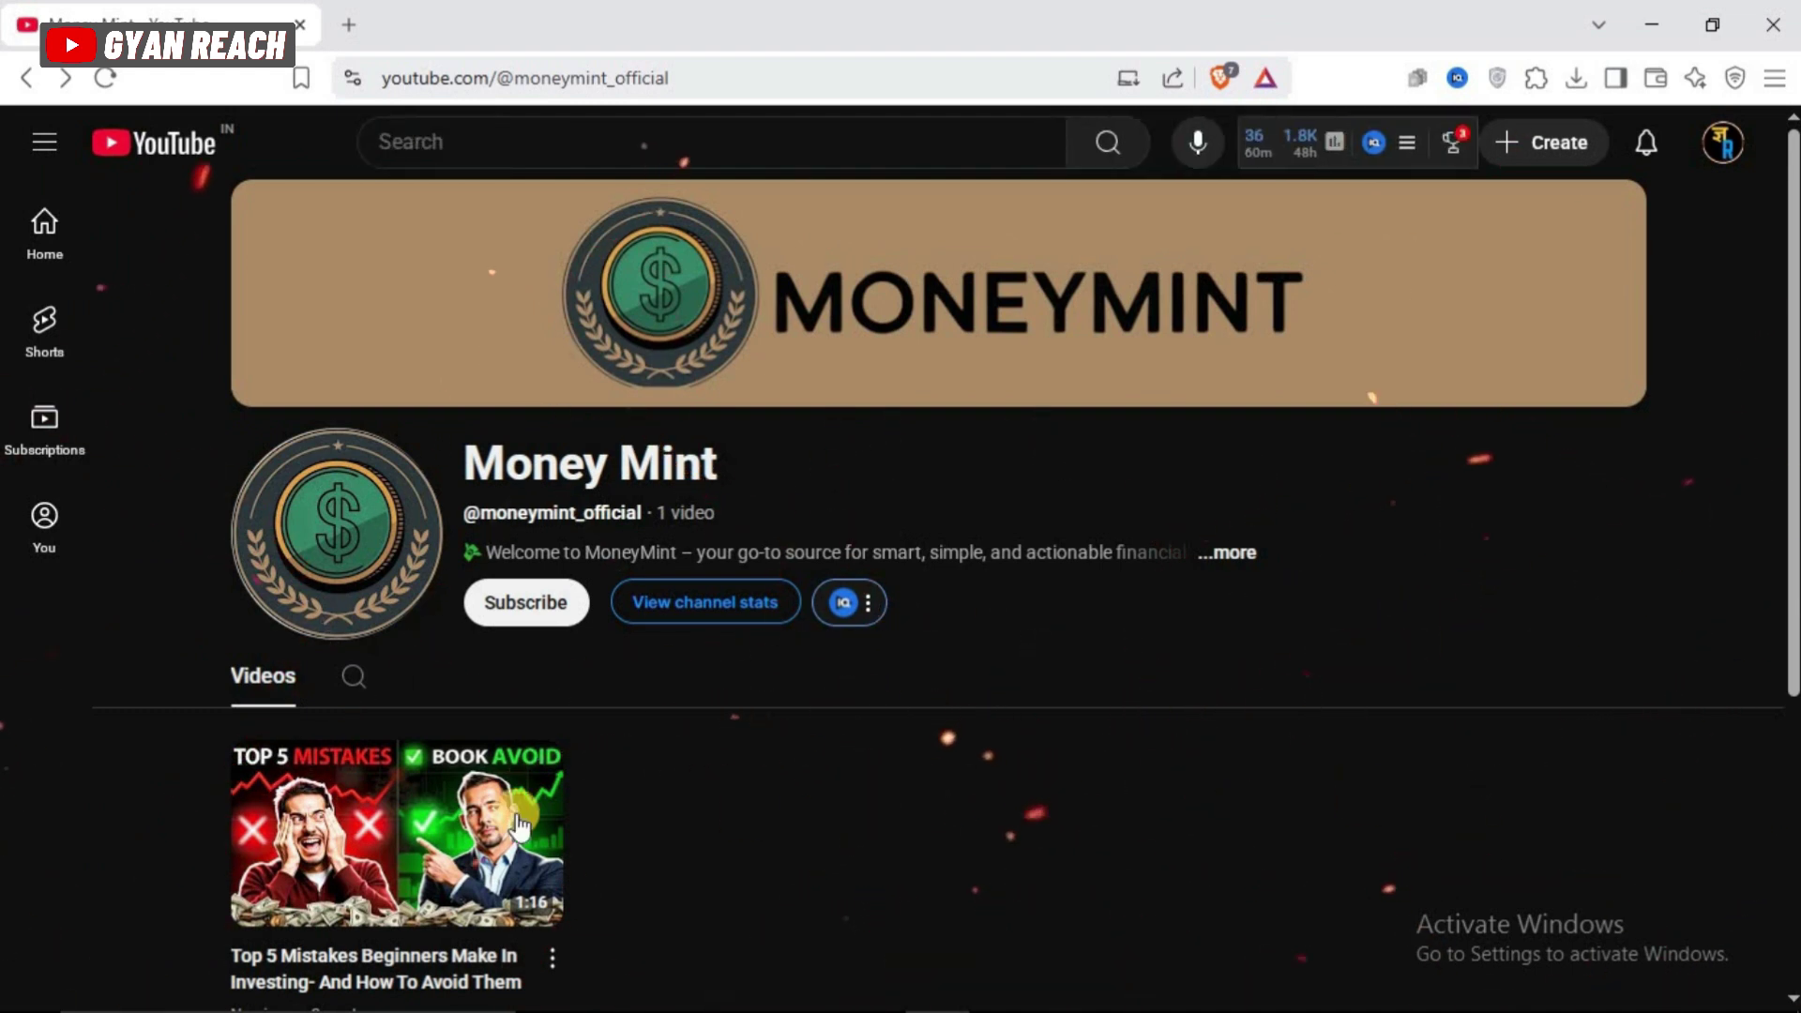
pyautogui.click(390, 838)
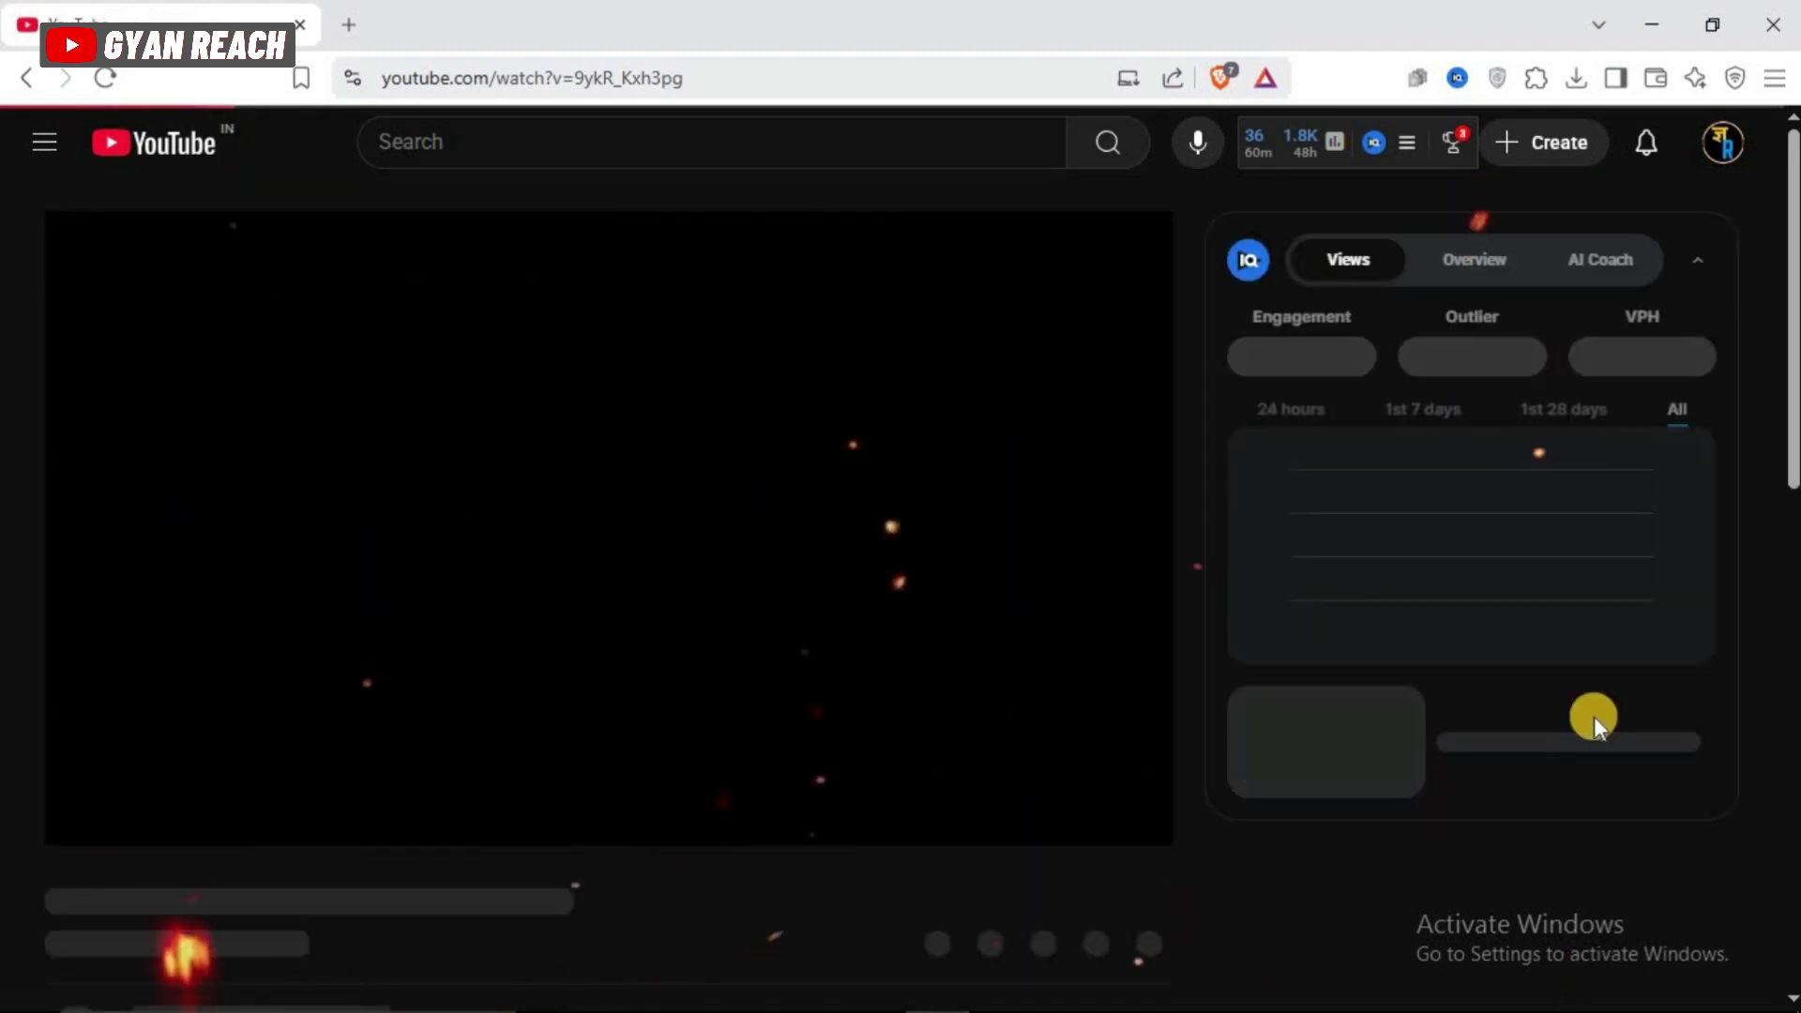